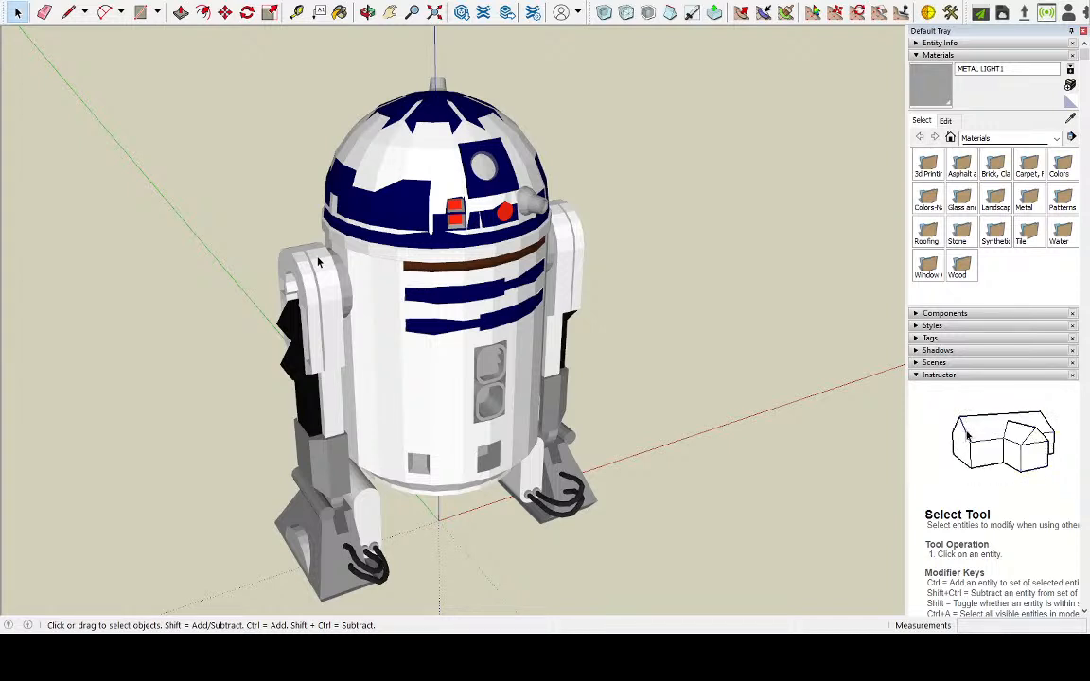
Examine the R2-D2 model's body, legs and feet from the front, side and above
left_click(319, 262)
left_click(183, 315)
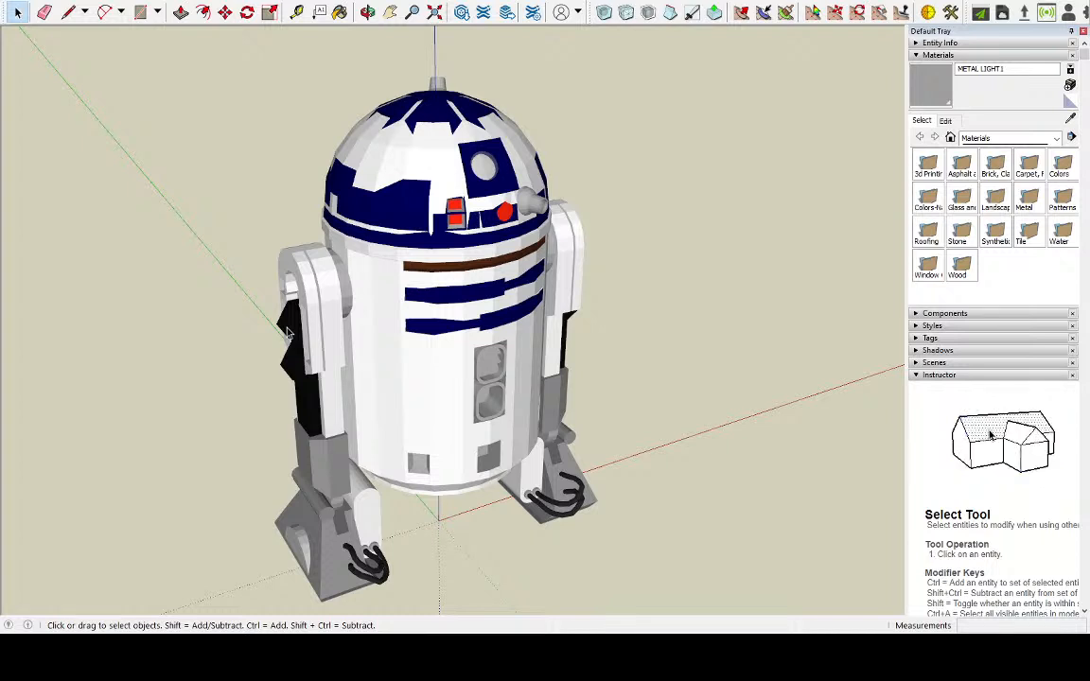
middle_click_drag(609, 421, 365, 504)
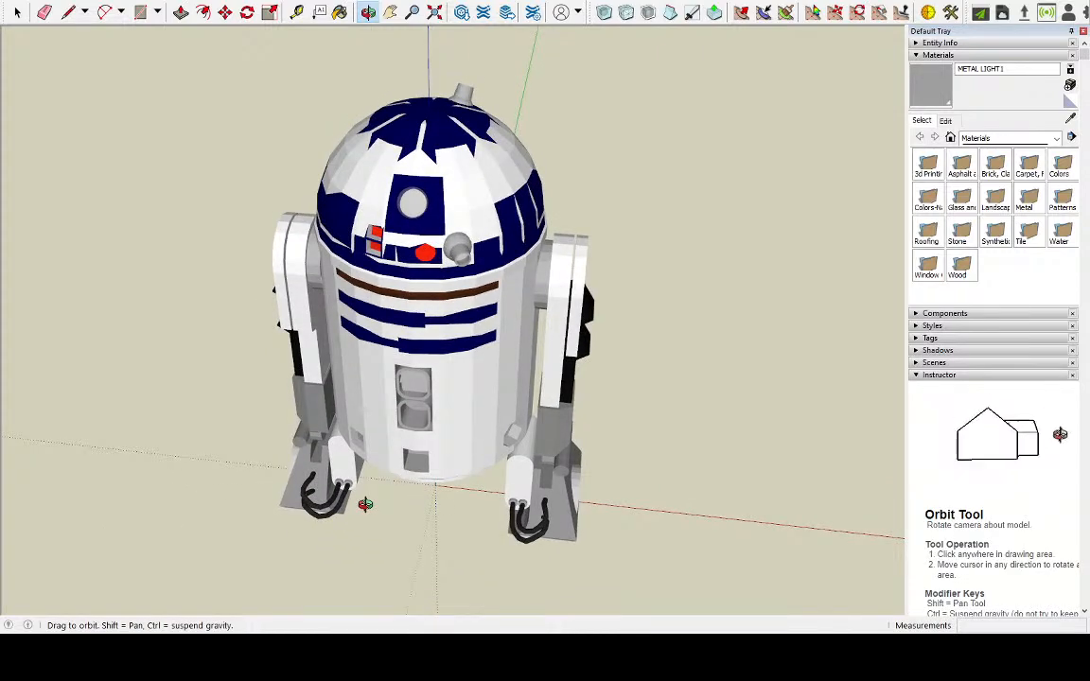
middle_click_drag(365, 504, 403, 483)
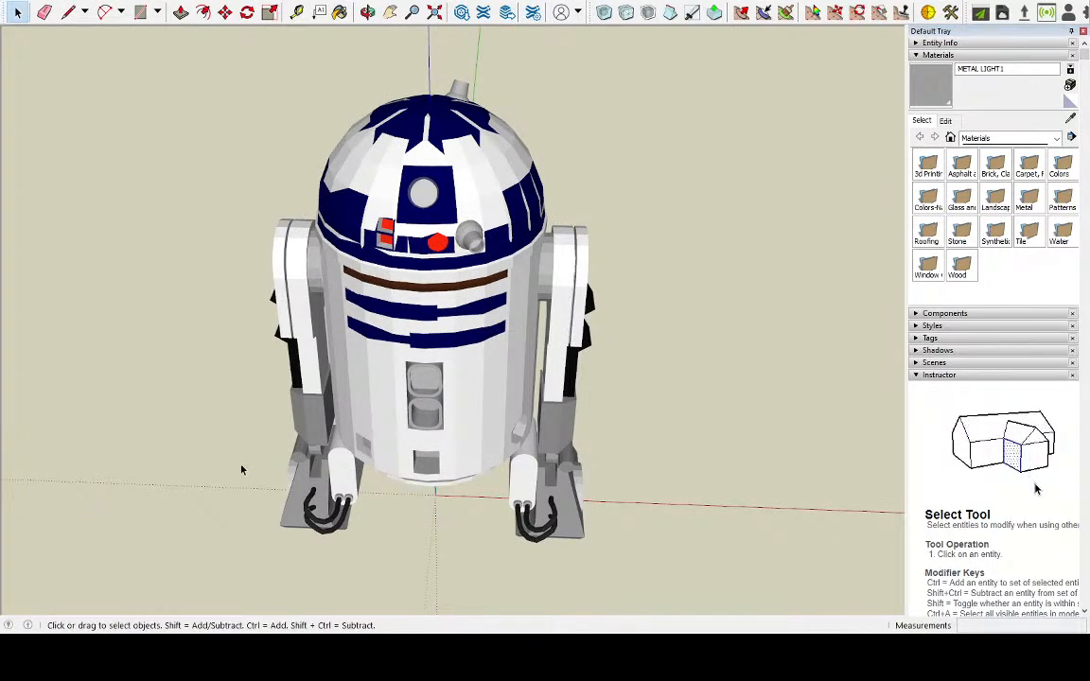
middle_click_drag(221, 469, 248, 398)
left_click(390, 11)
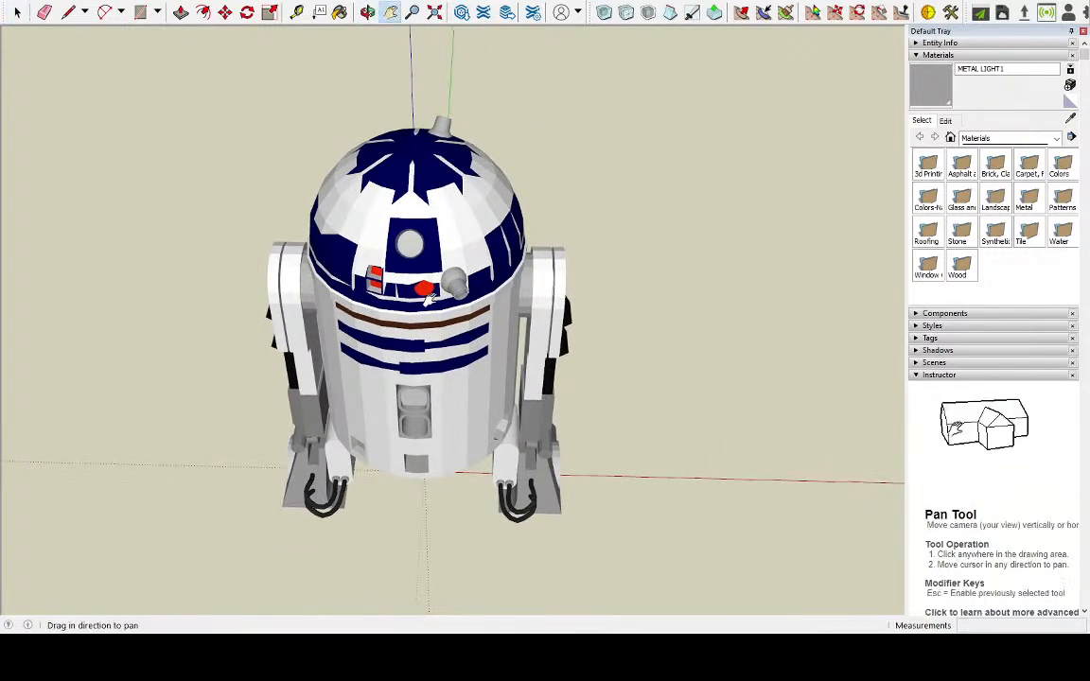
left_click_drag(431, 466, 496, 395)
middle_click_drag(480, 440, 456, 515)
middle_click_drag(375, 354, 347, 525)
middle_click_drag(445, 544, 455, 431)
key("h")
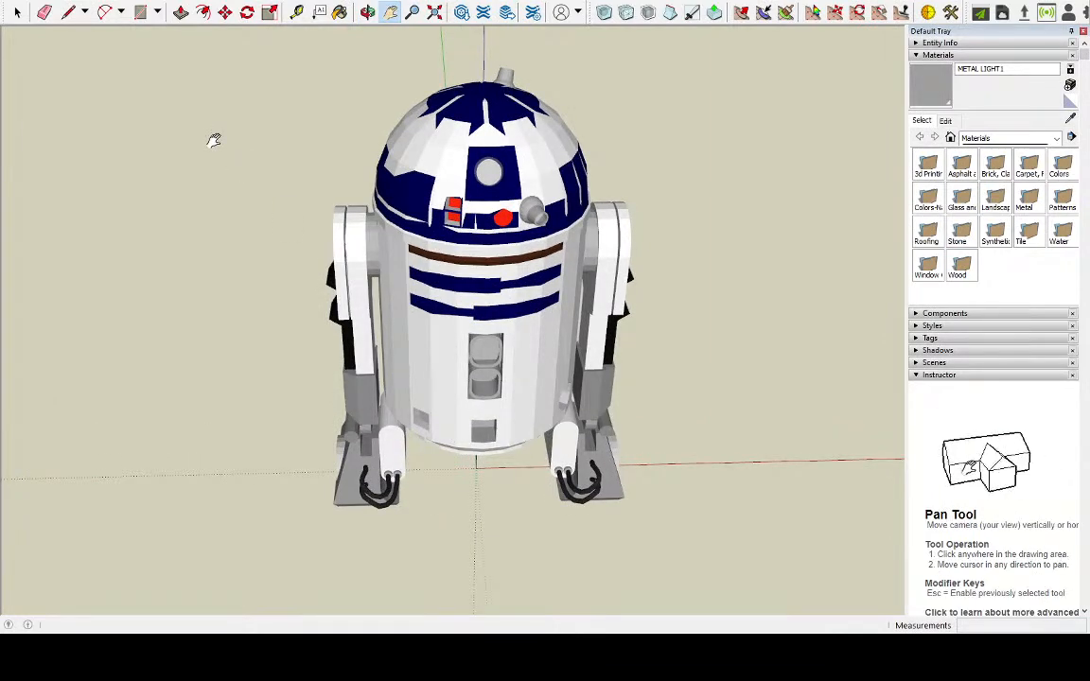
middle_click_drag(194, 207, 192, 158)
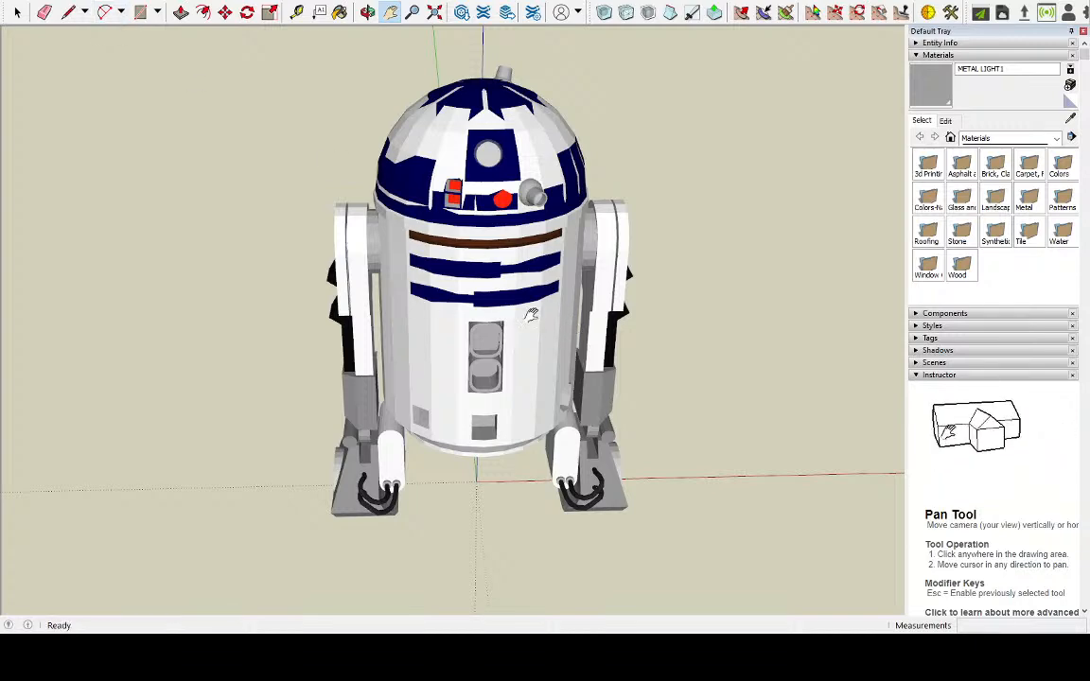
middle_click_drag(361, 366, 652, 413)
middle_click_drag(312, 386, 693, 389)
middle_click_drag(299, 406, 747, 412)
middle_click_drag(311, 433, 740, 438)
middle_click_drag(293, 463, 427, 383)
middle_click_drag(341, 338, 462, 212)
mouse_move(433, 374)
middle_mouse_down()
mouse_move(443, 296)
mouse_move(622, 275)
mouse_move(417, 360)
middle_mouse_up()
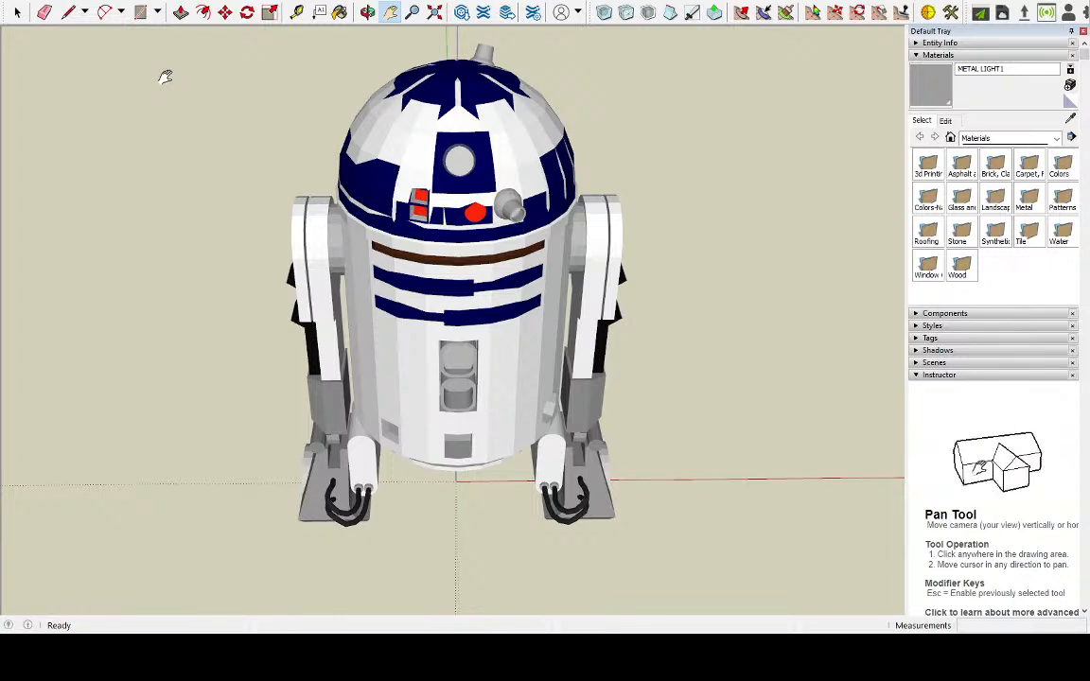
mouse_move(301, 196)
middle_mouse_down()
mouse_move(287, 312)
mouse_move(296, 183)
mouse_move(289, 189)
middle_mouse_up()
Draw a 48-sided circle on the ground centred on the origin beneath the robot, with a radius of about 11.2 cm
scroll(377, 438, "up", 2)
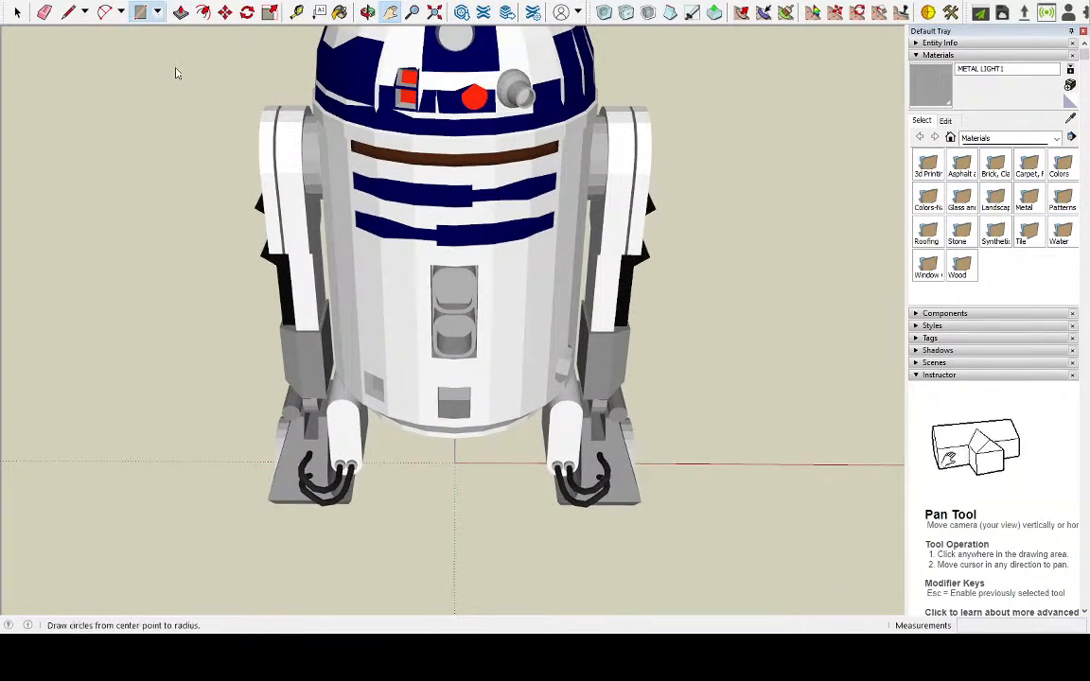
key("c")
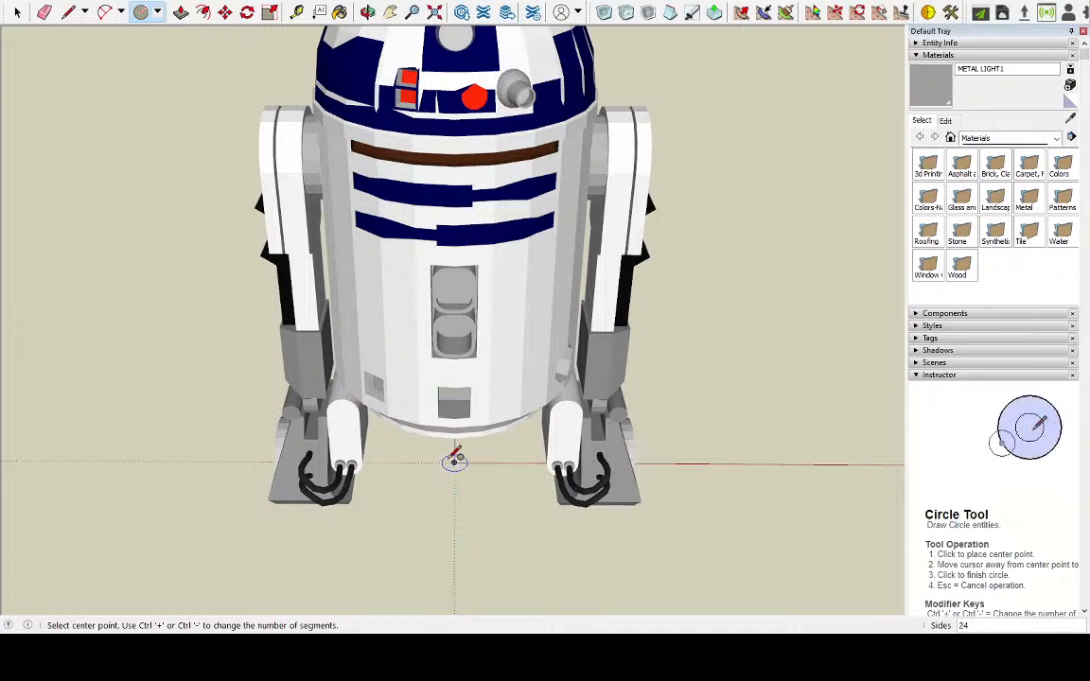
type("48")
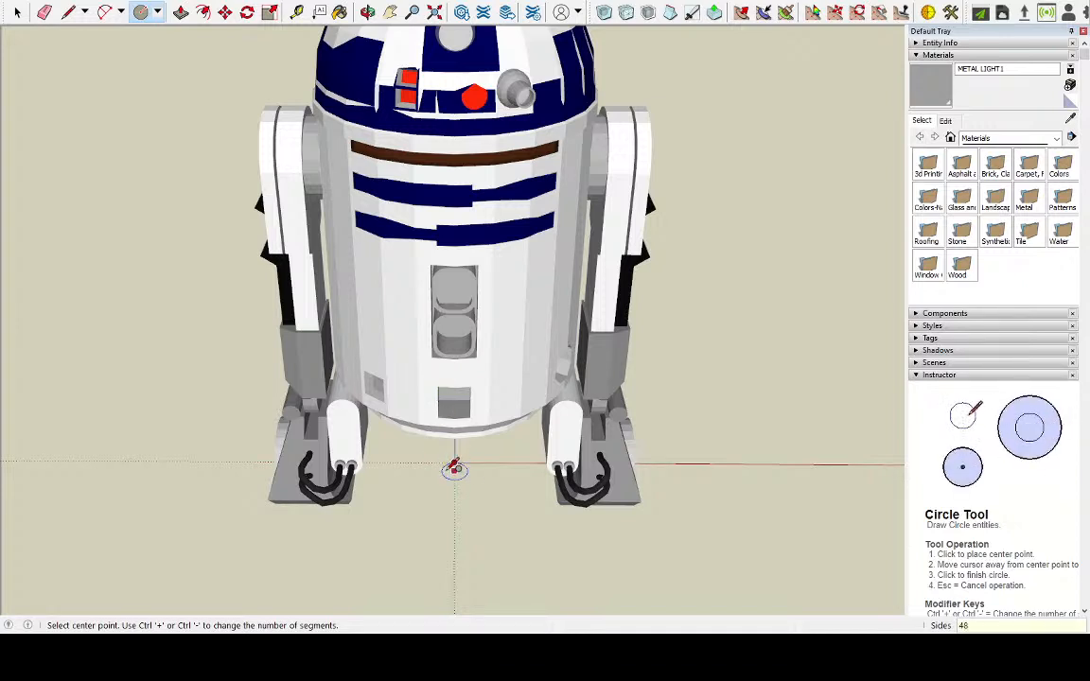
left_click(454, 461)
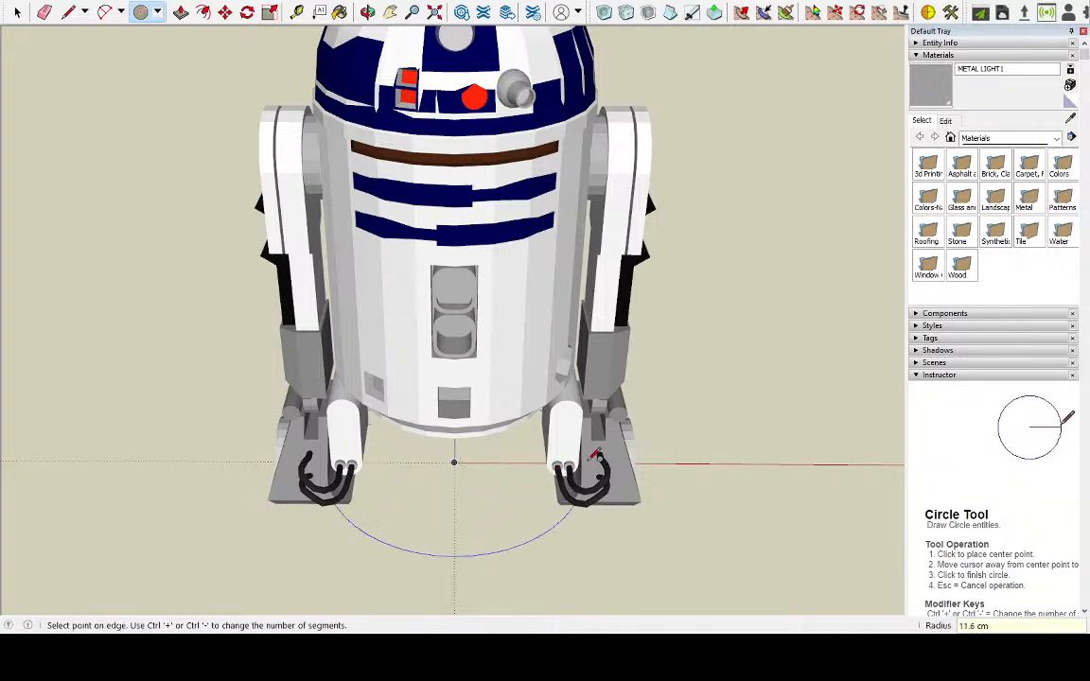
middle_click_drag(458, 493, 702, 626)
middle_click_drag(596, 440, 627, 503)
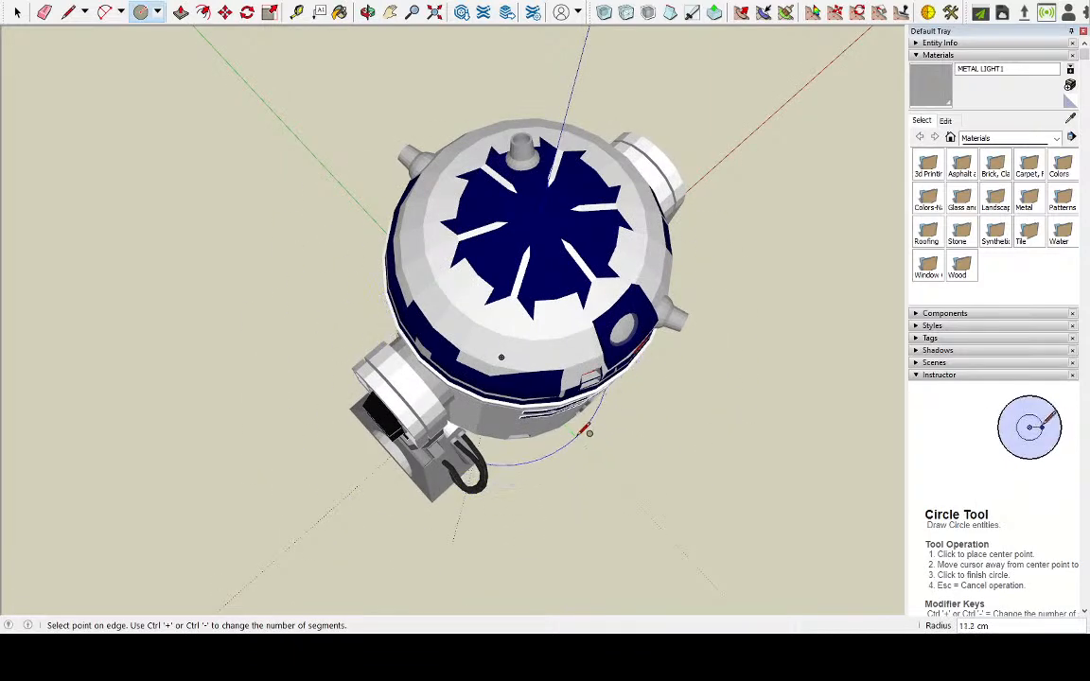
left_click(583, 435)
Try to extrude the circular face beneath the robot with Push/Pull, and undo it
mouse_move(582, 435)
middle_mouse_down()
mouse_move(588, 502)
mouse_move(302, 102)
middle_mouse_up()
key("space")
left_click(475, 397)
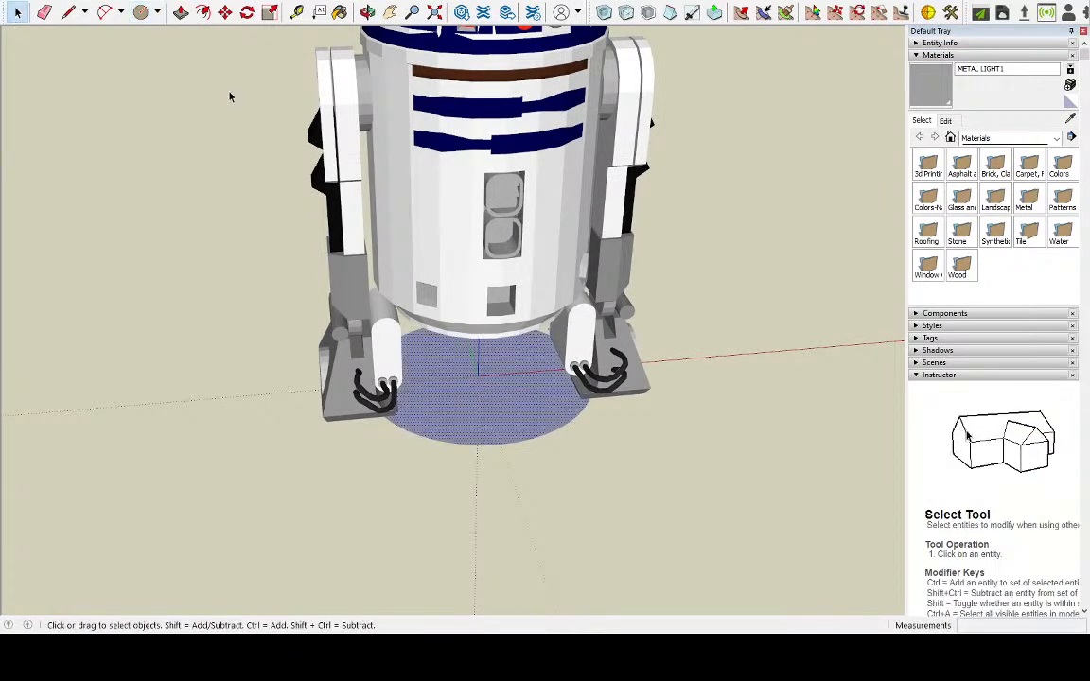
left_click(180, 11)
left_click_drag(479, 389, 491, 415)
key("ctrl+z")
middle_click_drag(455, 397, 494, 248)
scroll(368, 254, "up", 2)
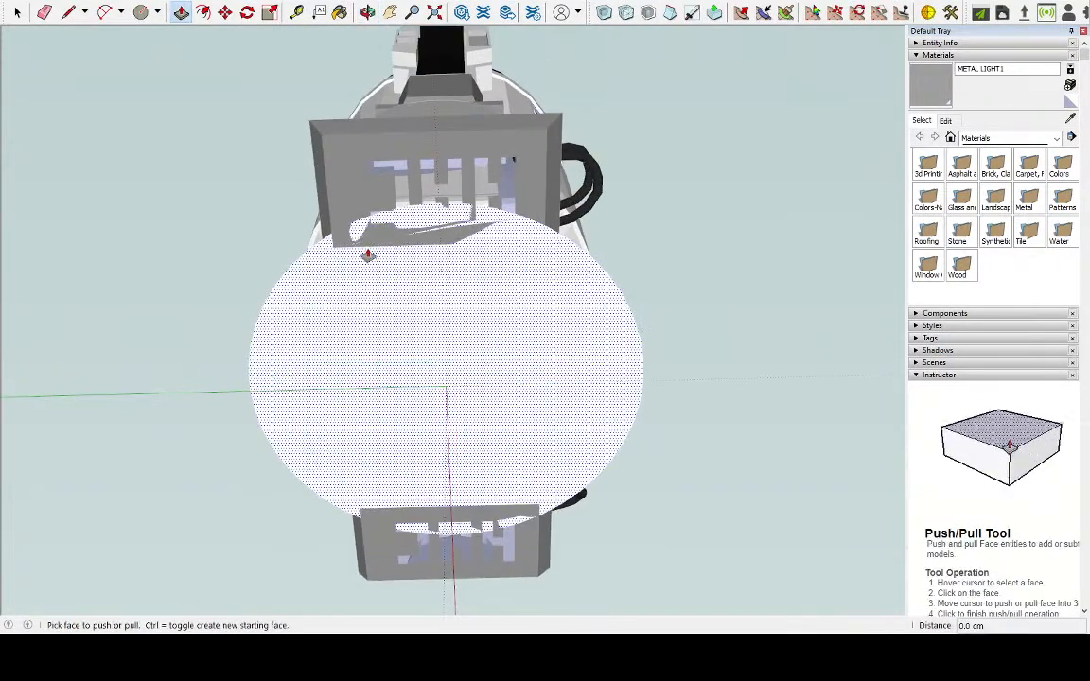
left_click(68, 11)
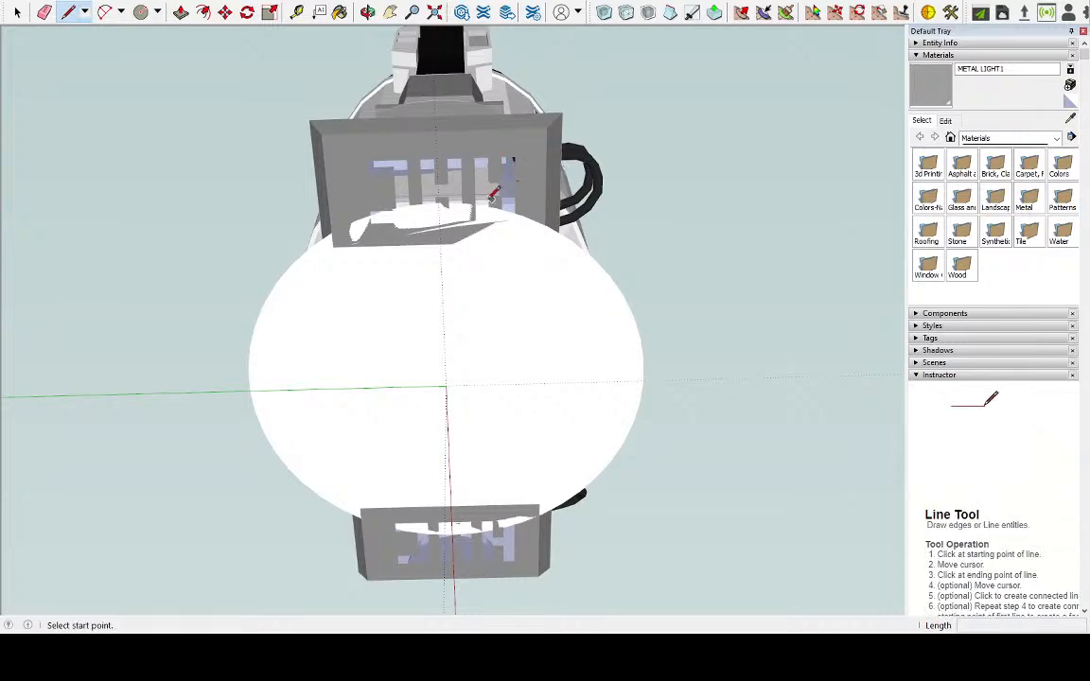
middle_click_drag(438, 200, 570, 263)
left_click(17, 12)
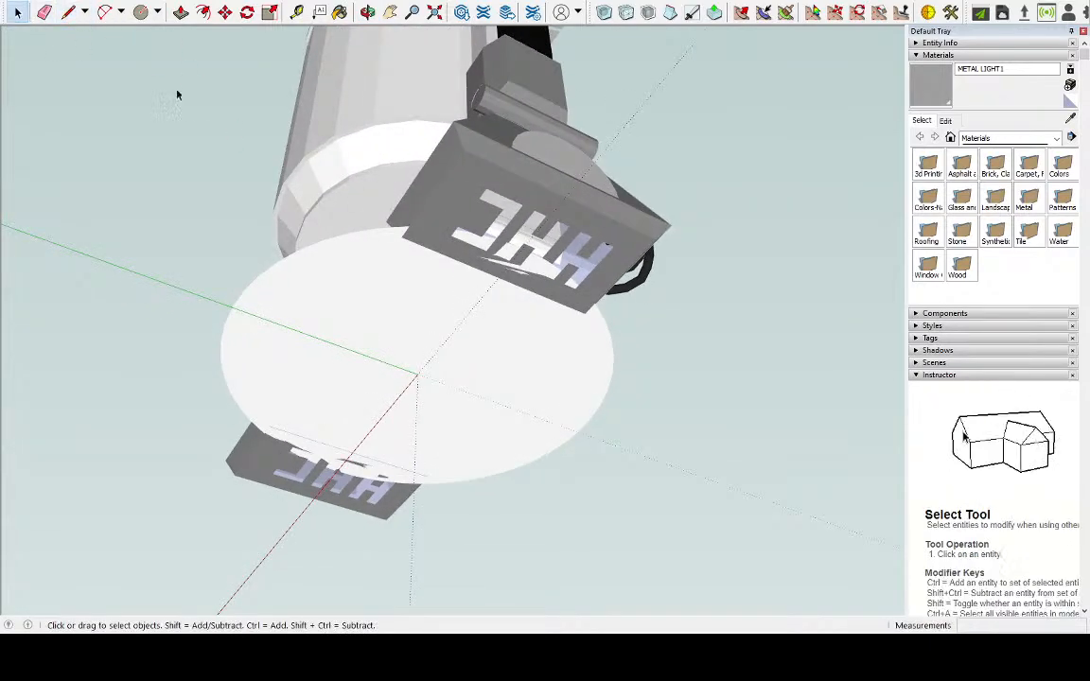
Move the circular face straight down by about 1.5 cm below the robot's feet
left_click(441, 332)
left_click(225, 11)
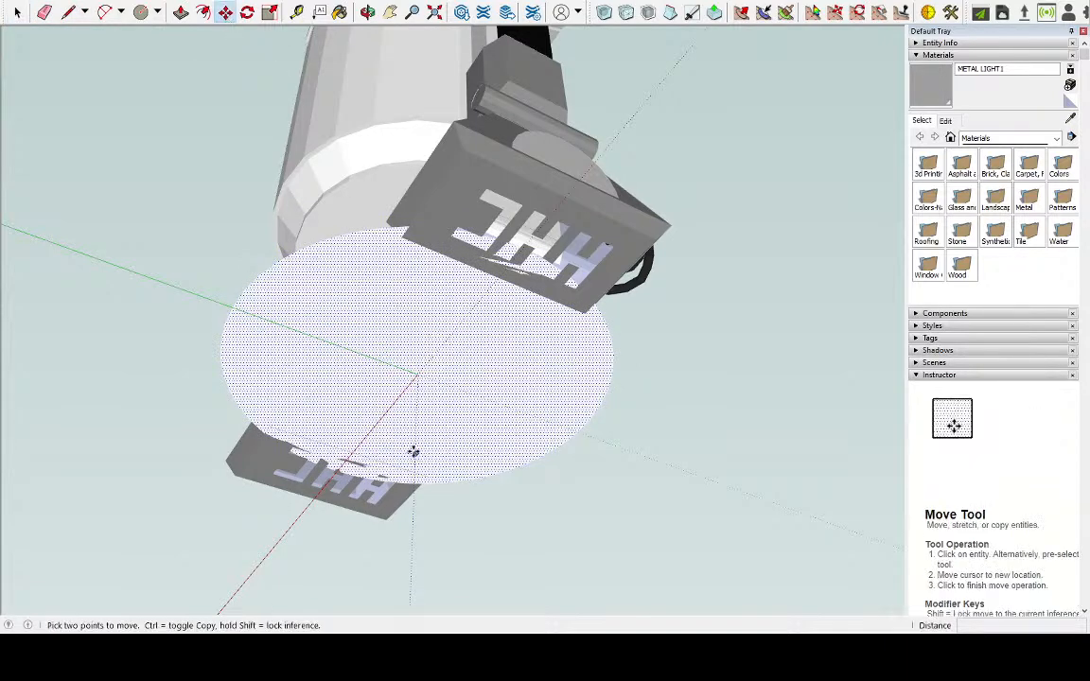
middle_click_drag(392, 333, 409, 389)
left_click(408, 389)
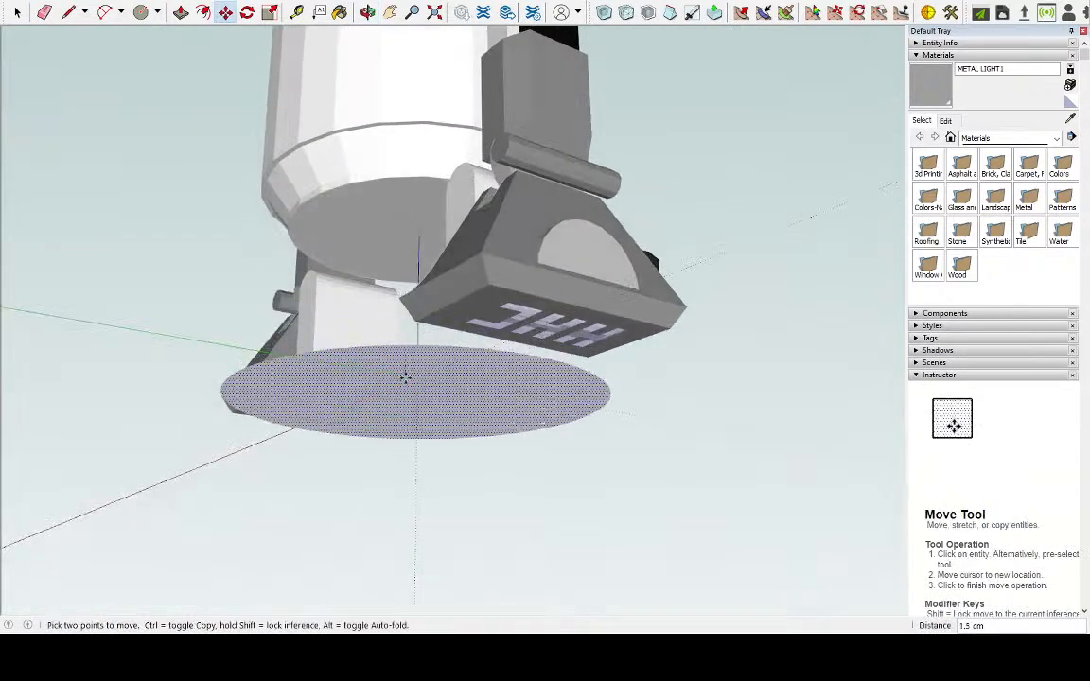
middle_click_drag(418, 468, 460, 366)
Draw a straight line along the red axis direction across the middle of the circle, extending beyond its edge on both sides
key("l")
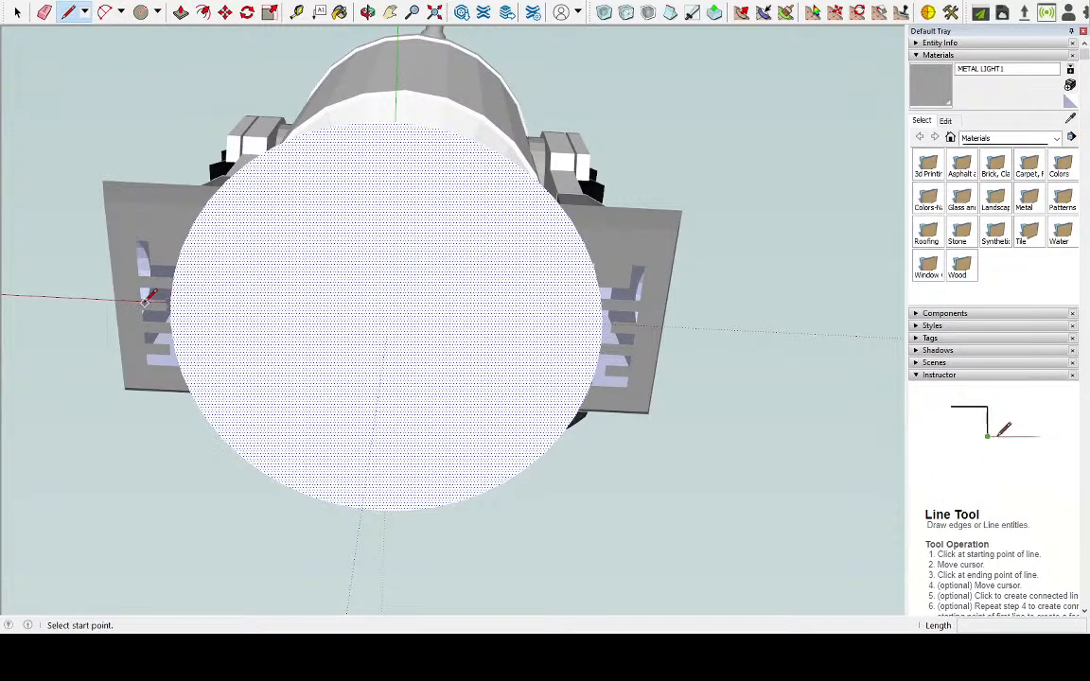
left_click(17, 12)
middle_click_drag(189, 113, 293, 425)
left_click(321, 411)
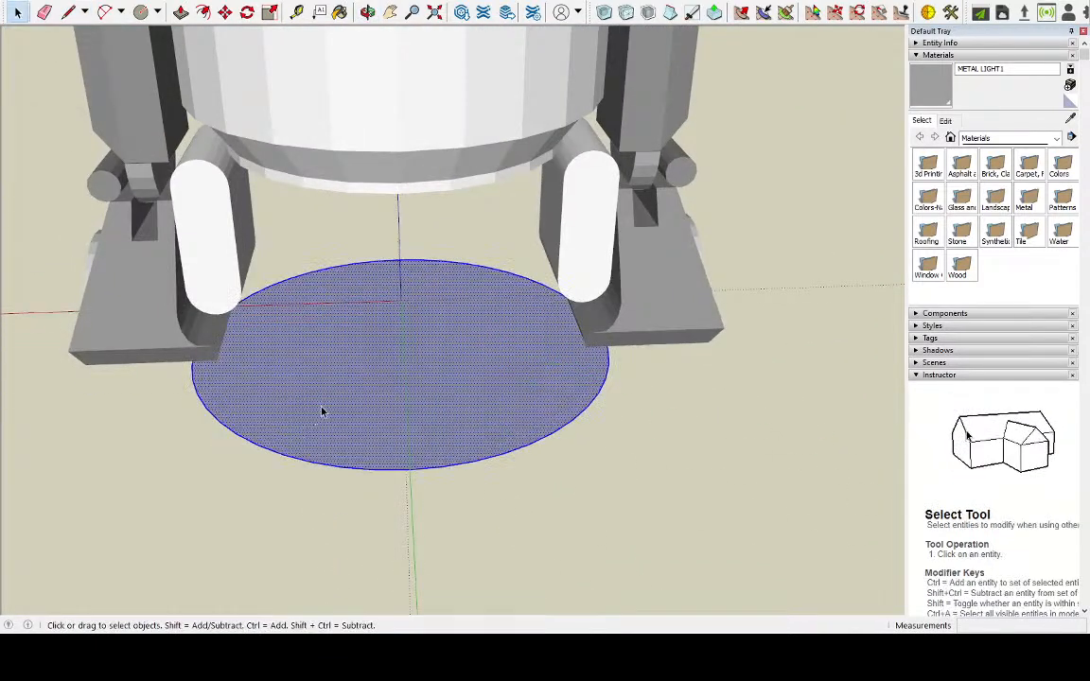
left_click(68, 11)
mouse_move(201, 418)
middle_mouse_down()
mouse_move(275, 309)
mouse_move(354, 383)
mouse_move(393, 250)
middle_mouse_up()
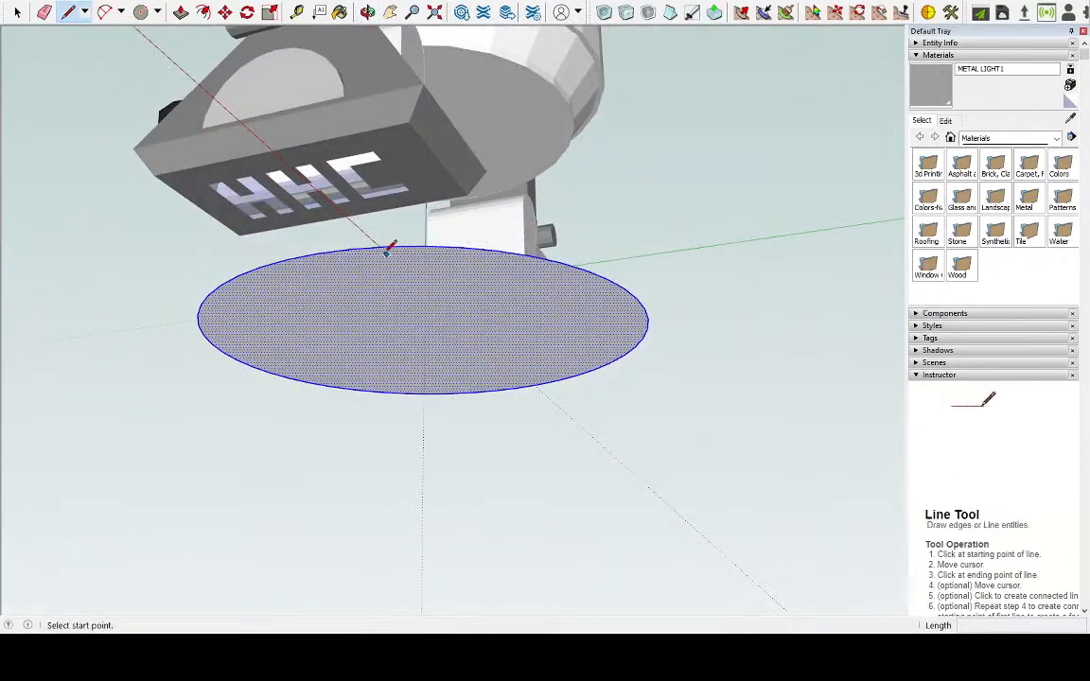
left_click(334, 250)
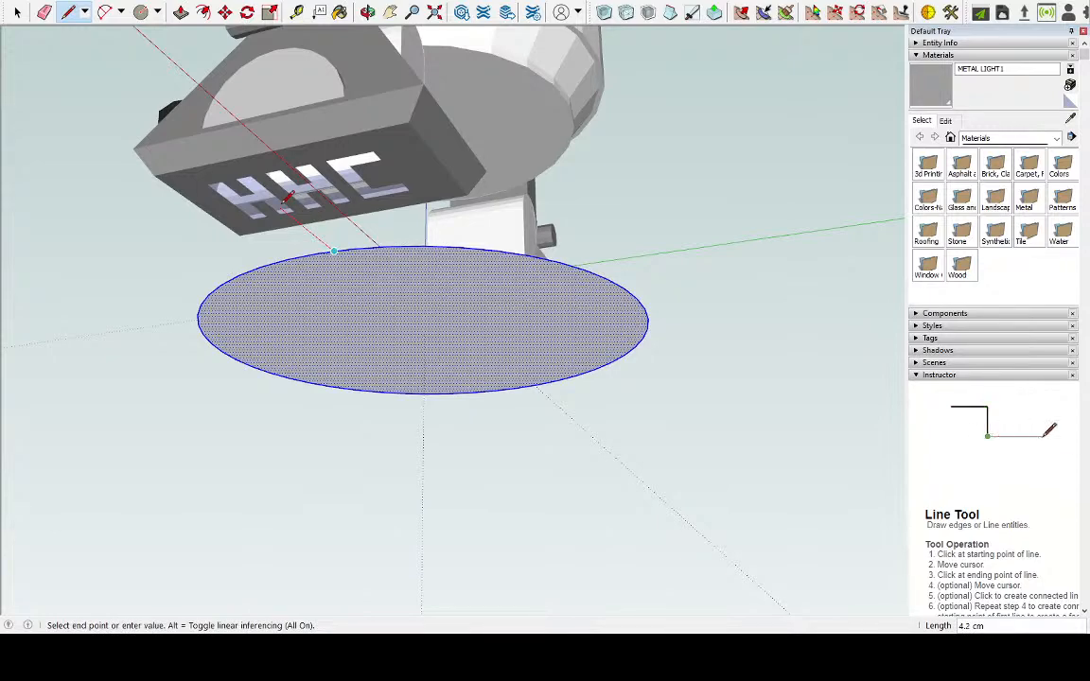
middle_click_drag(452, 509, 419, 340)
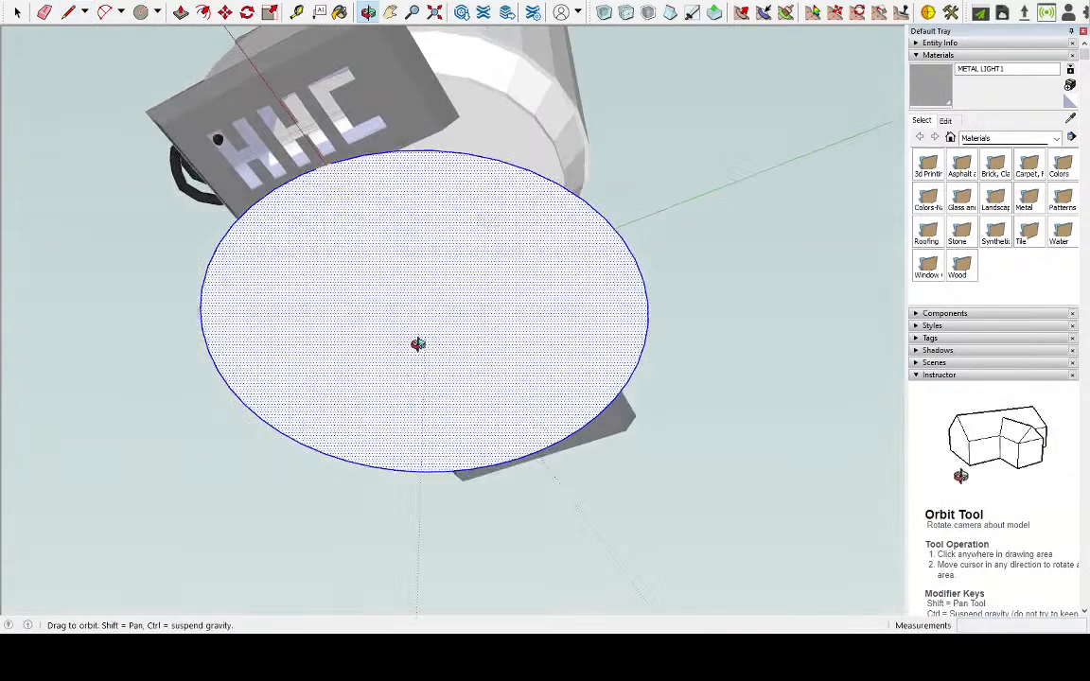
left_click(564, 504)
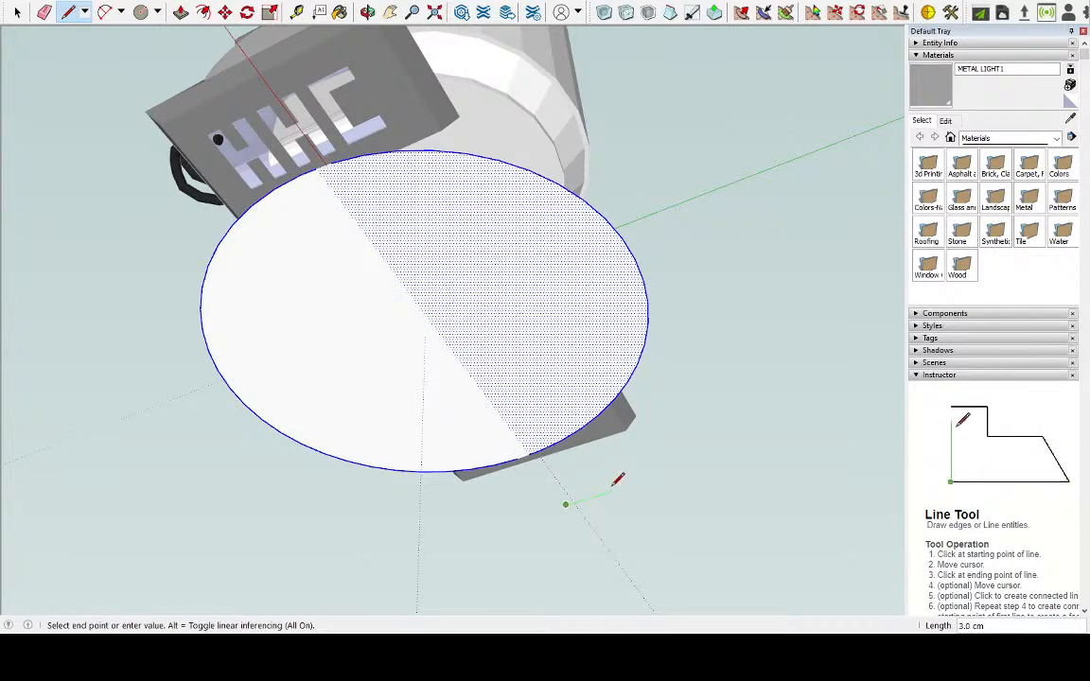
Draw a rectangular tab against the circle's edge at the line's end, reaching about 3 cm to each side of the line
left_click(611, 490)
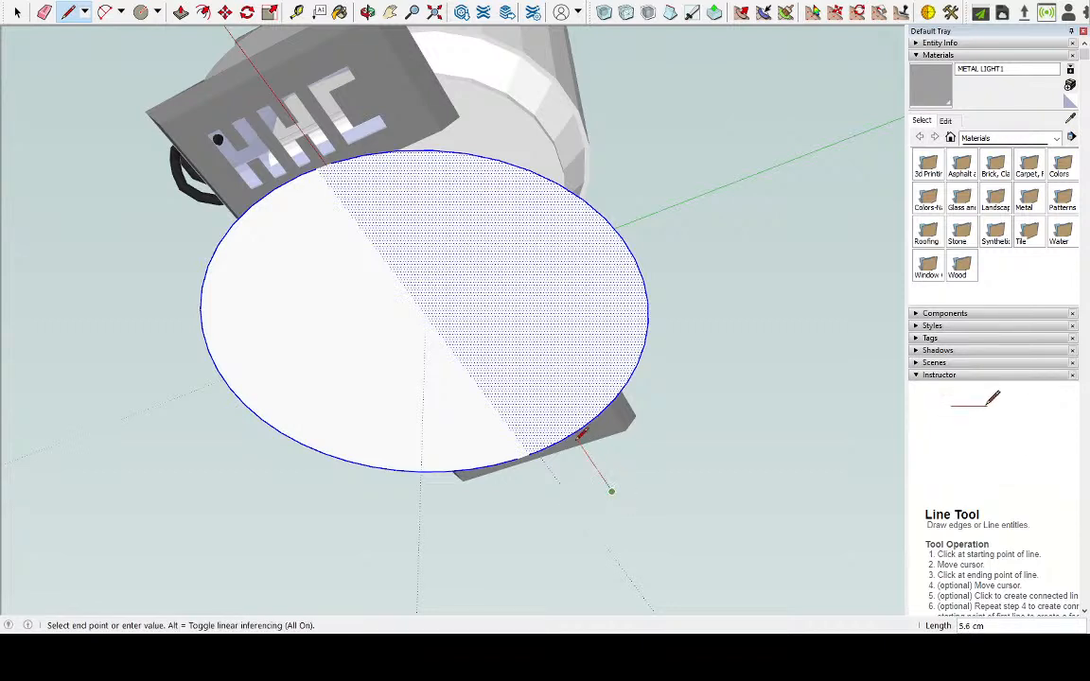
left_click(573, 434)
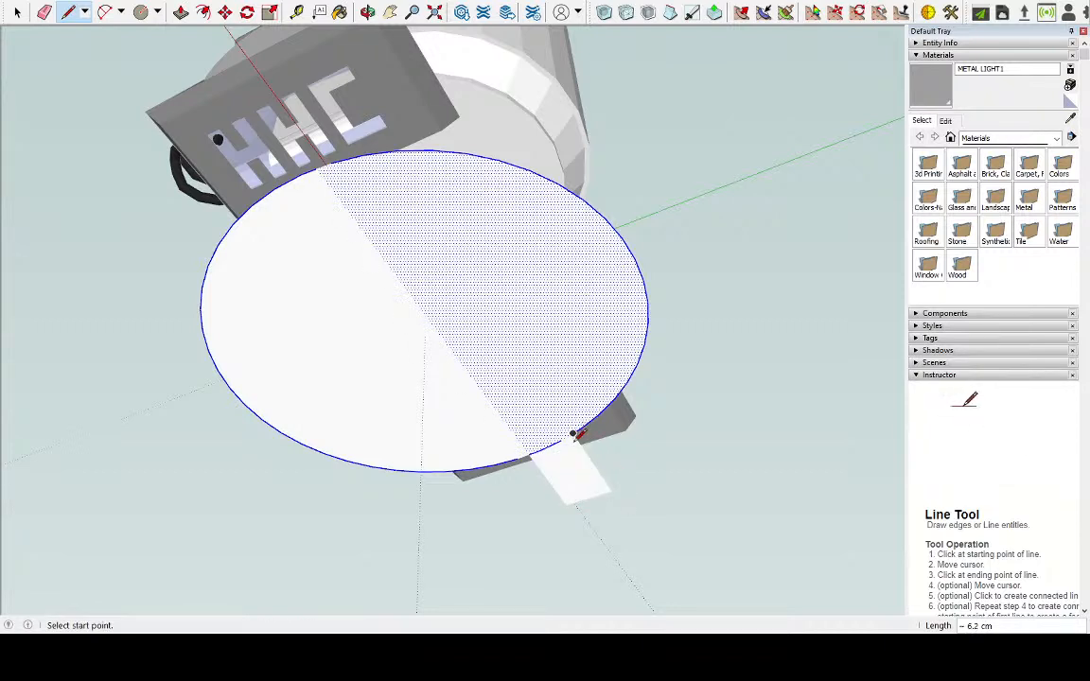
left_click(564, 503)
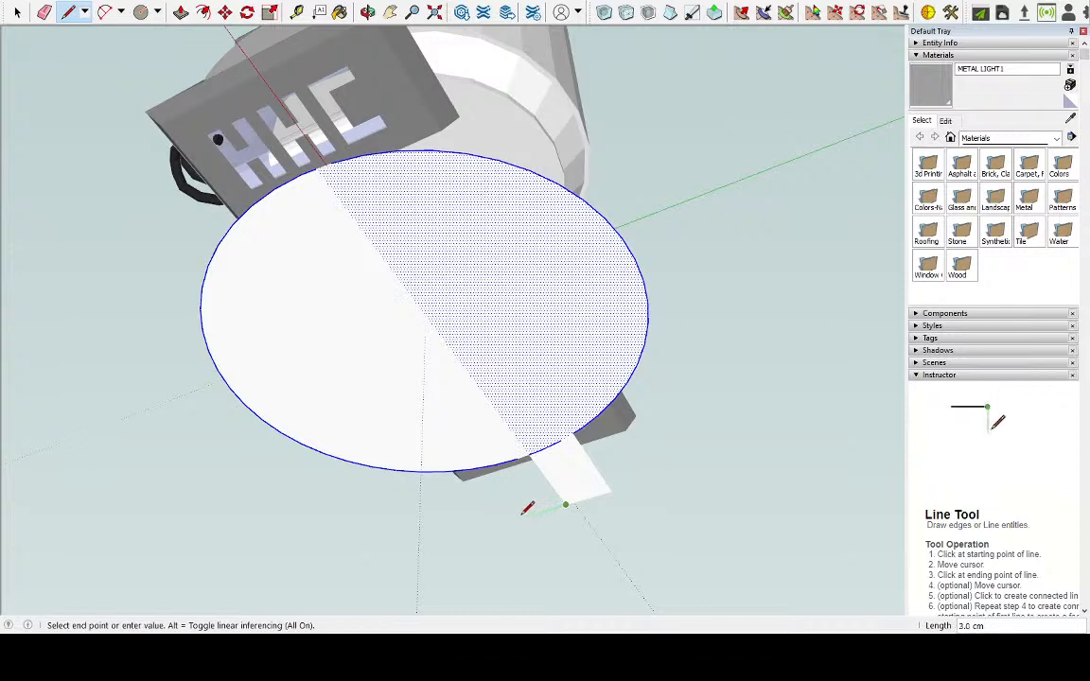
left_click(522, 515)
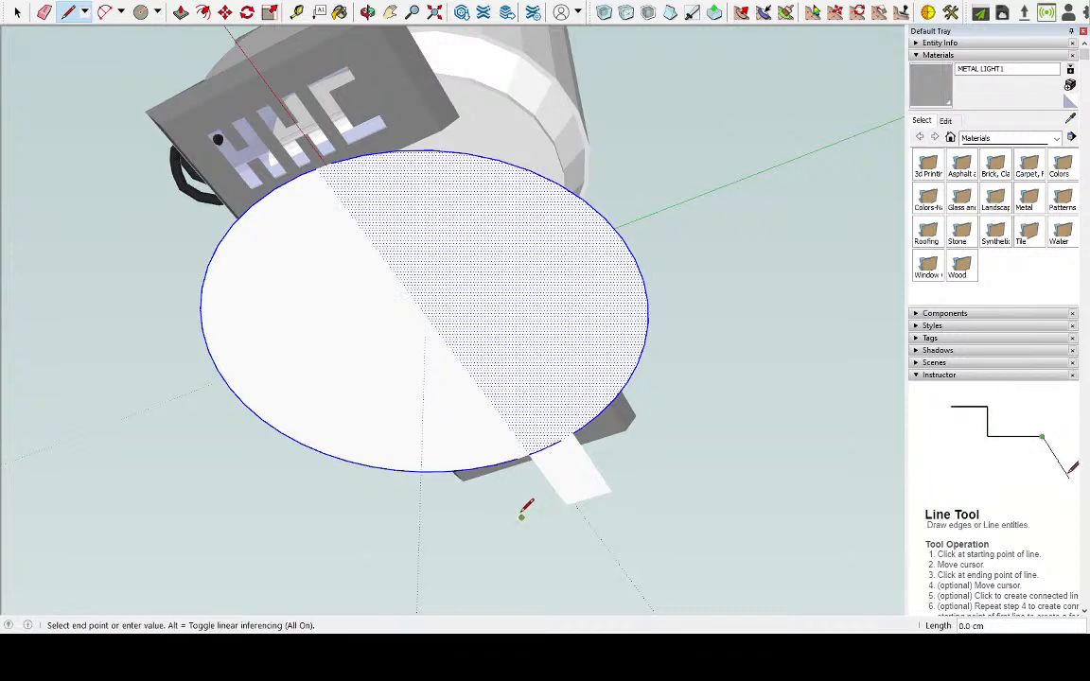
left_click(480, 468)
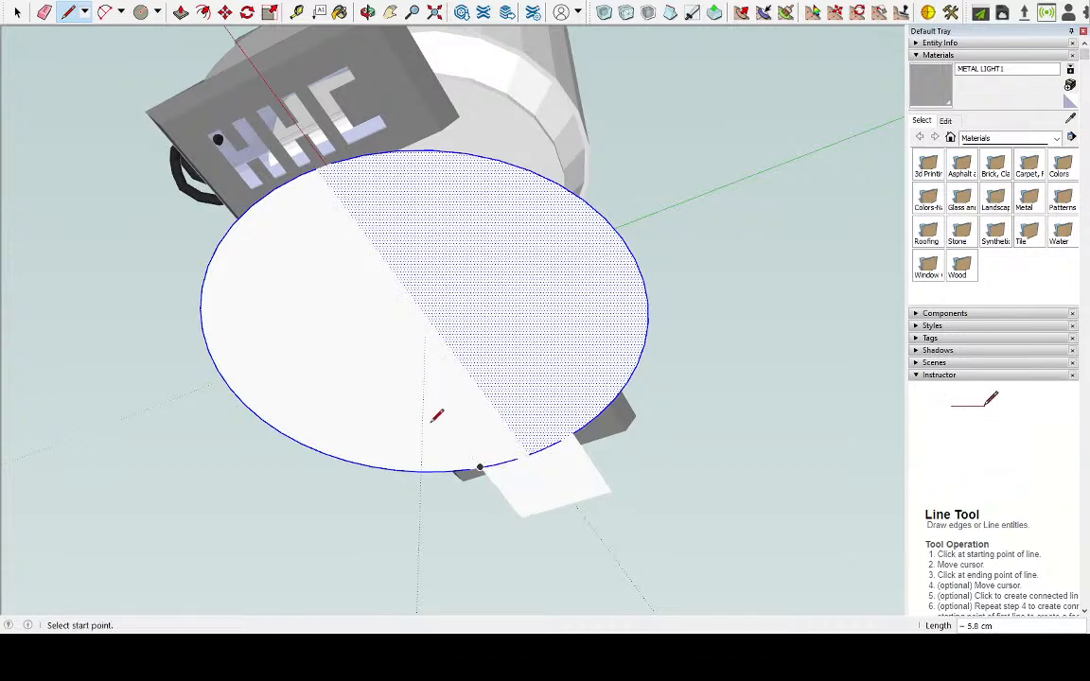
left_click(273, 187)
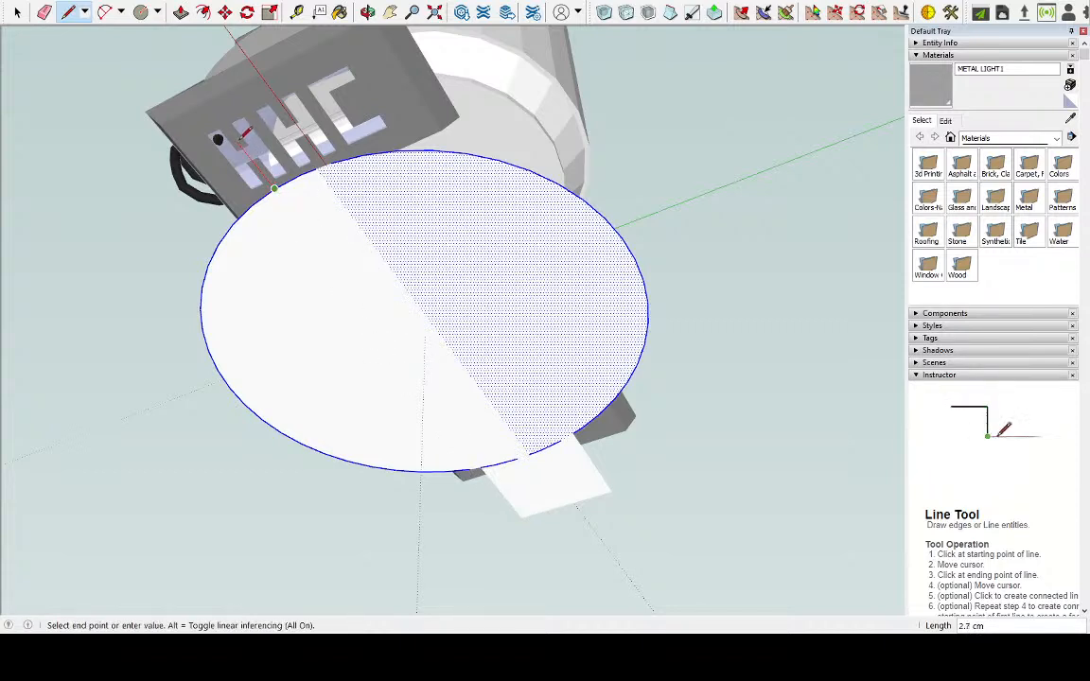
key("Escape")
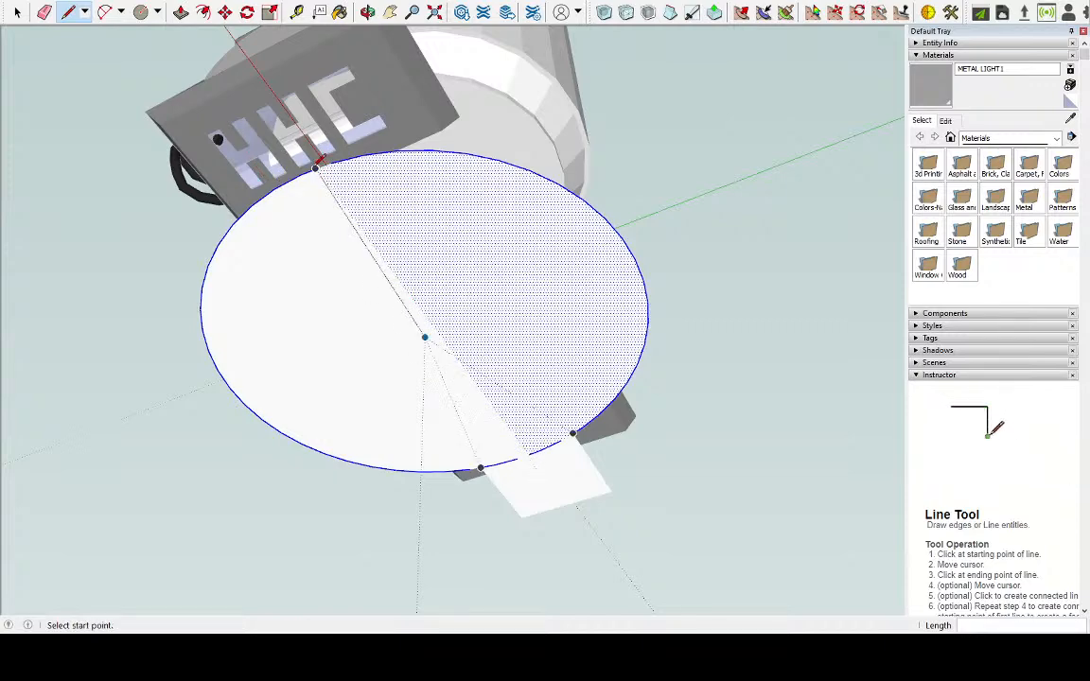
middle_click_drag(317, 161, 409, 170)
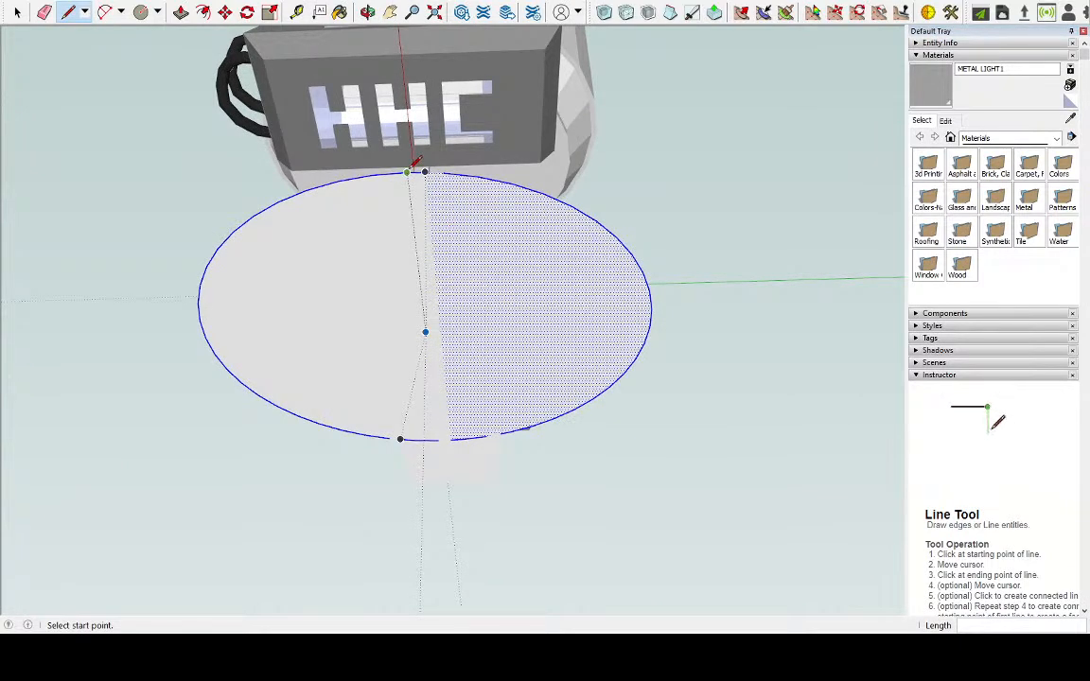
middle_click_drag(416, 167, 431, 249)
middle_click_drag(400, 192, 360, 179)
Select the whole connected circle geometry, including its dividing line and the tab
left_click(17, 11)
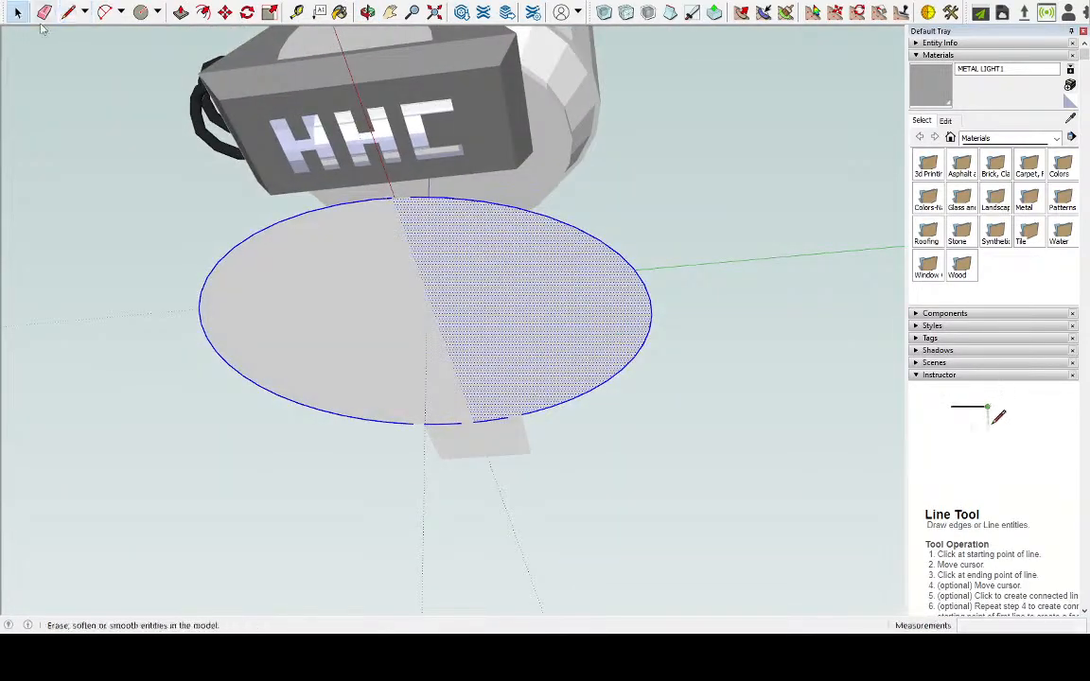
left_click(341, 172)
triple_click(392, 248)
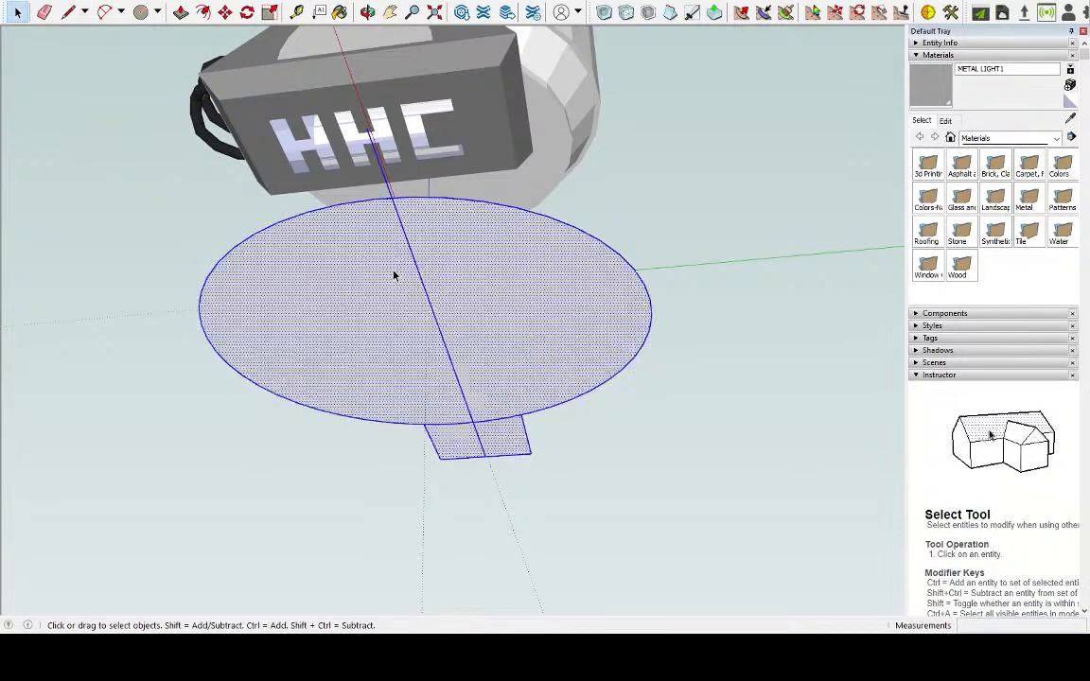
middle_click_drag(391, 244, 404, 211)
scroll(347, 125, "up", 3)
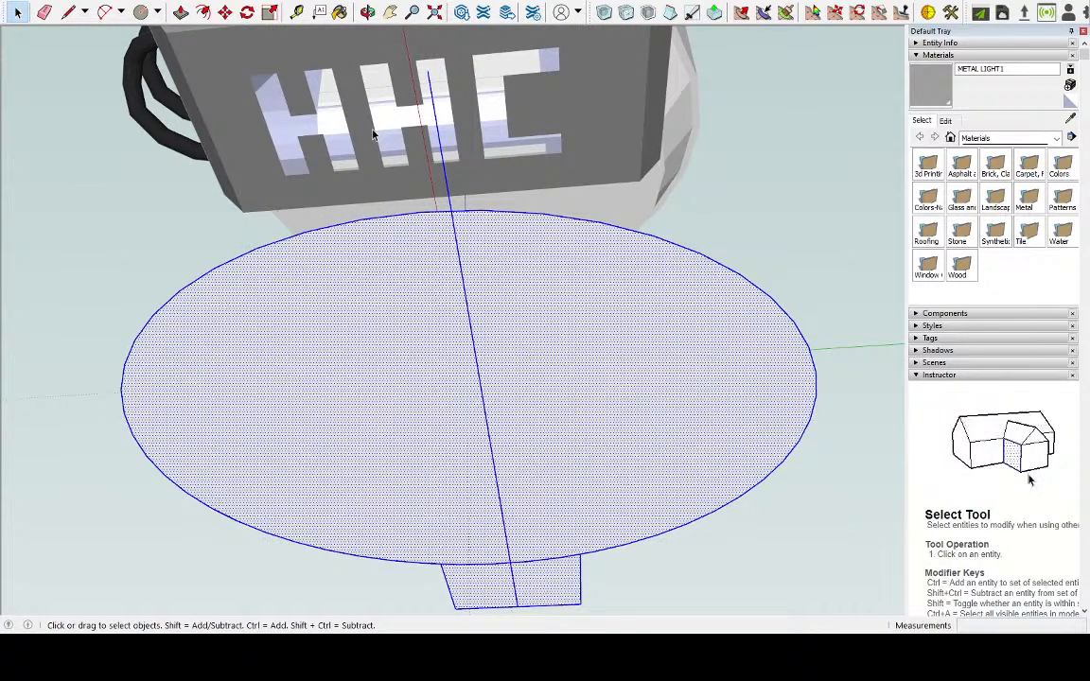
Delete the dividing line across the circle and both faces of the rectangular tab
middle_click_drag(421, 143, 219, 141)
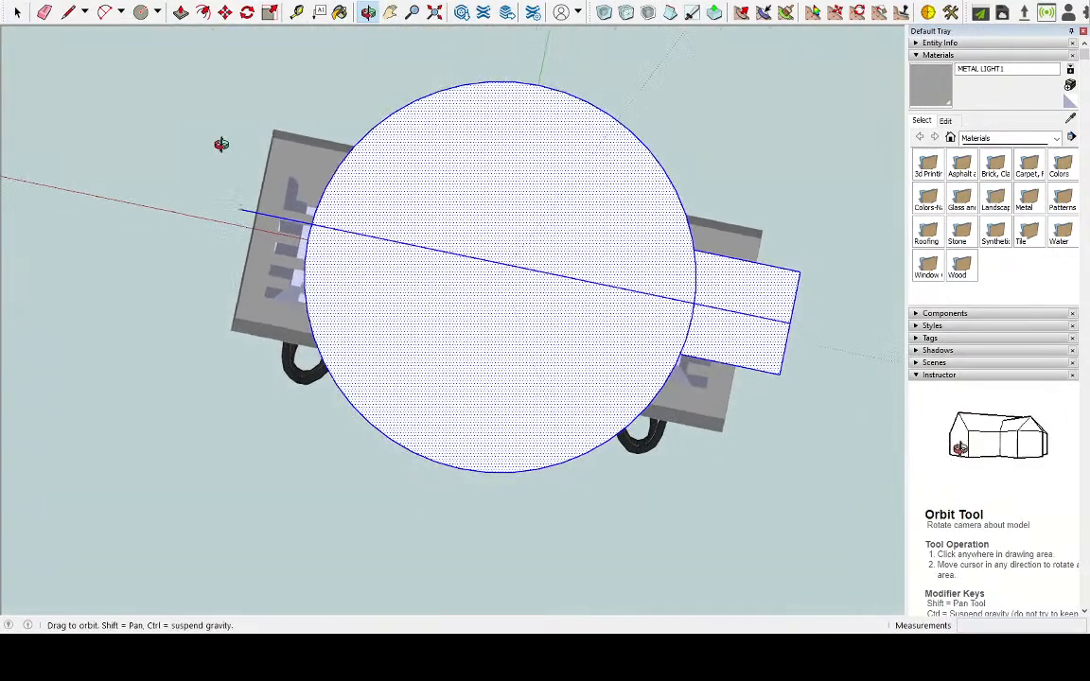
left_click(439, 253)
key("Delete")
left_click(720, 292)
key("Delete")
left_click(724, 326)
key("Delete")
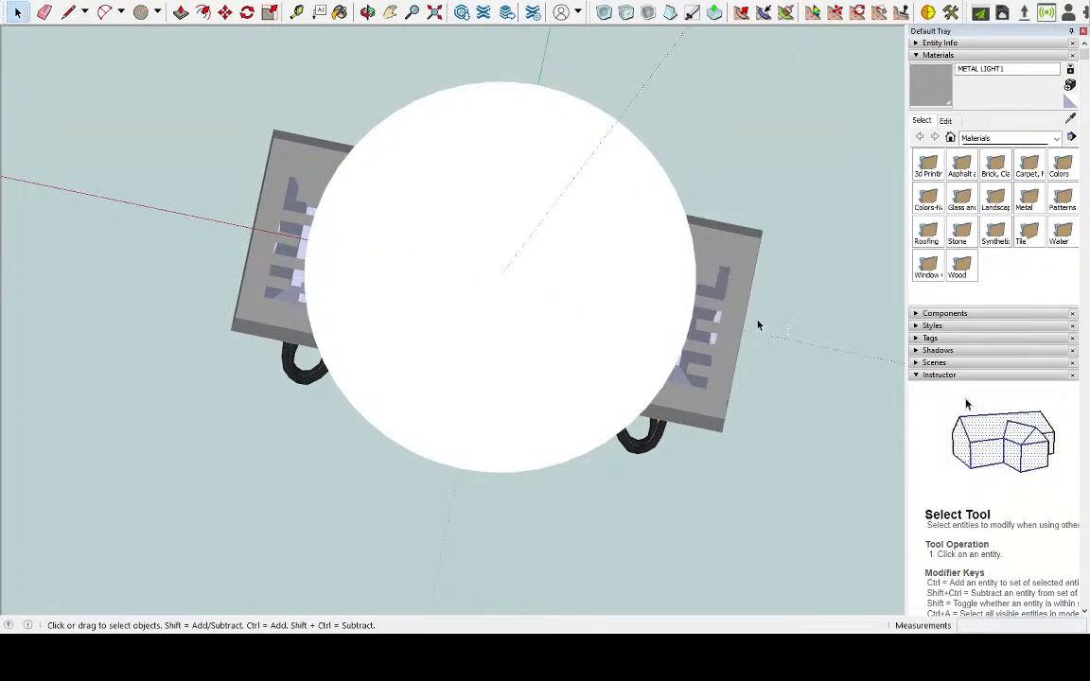
Delete the leftover line segment sticking out from the circle on the side opposite the tab outline
left_click_drag(149, 601, 148, 601)
triple_click(377, 307)
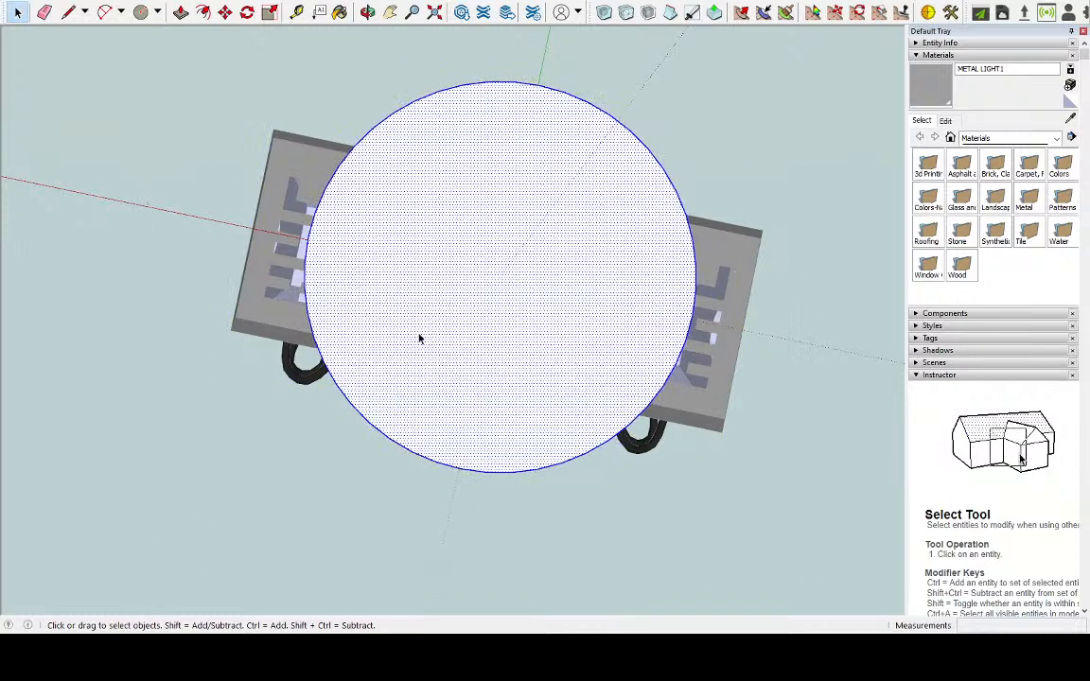
left_click(279, 221)
double_click(478, 275)
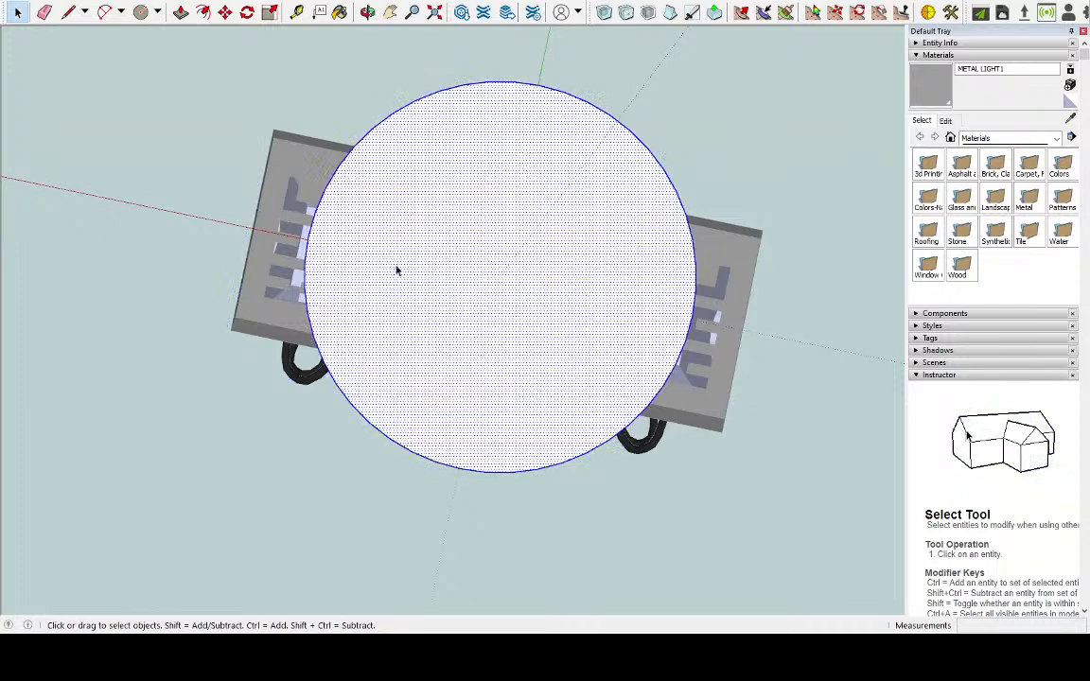
triple_click(334, 252)
left_click(296, 224)
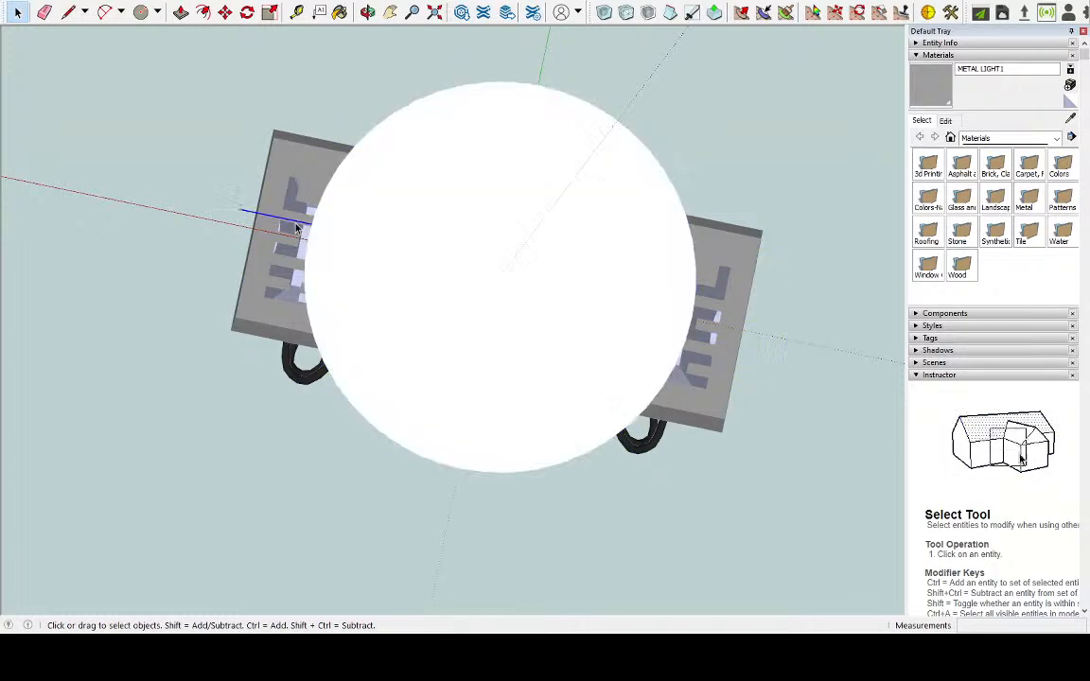
key("Delete")
Delete the tab's middle line and its remaining outline edges, keeping only the circle
triple_click(604, 312)
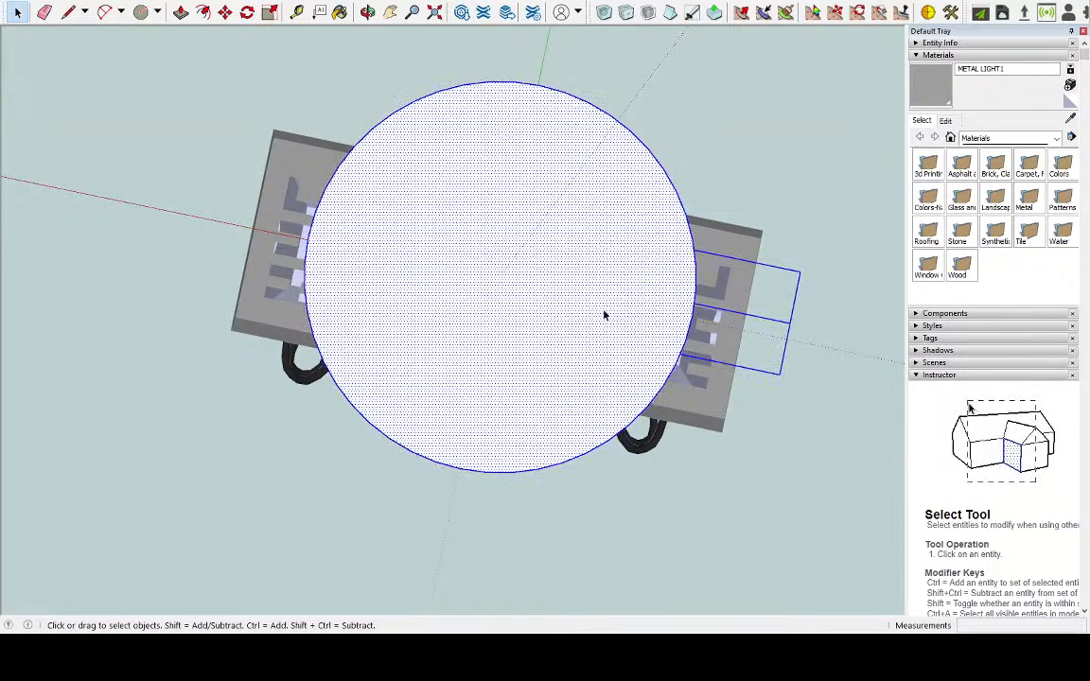
left_click(752, 319)
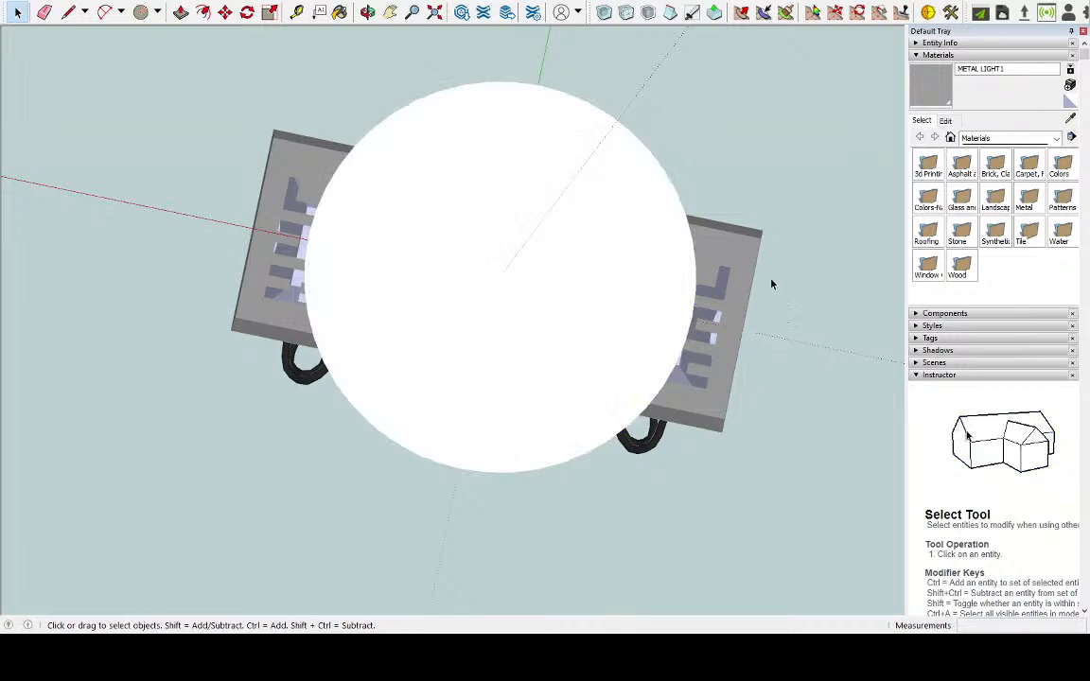
double_click(537, 289)
triple_click(589, 299)
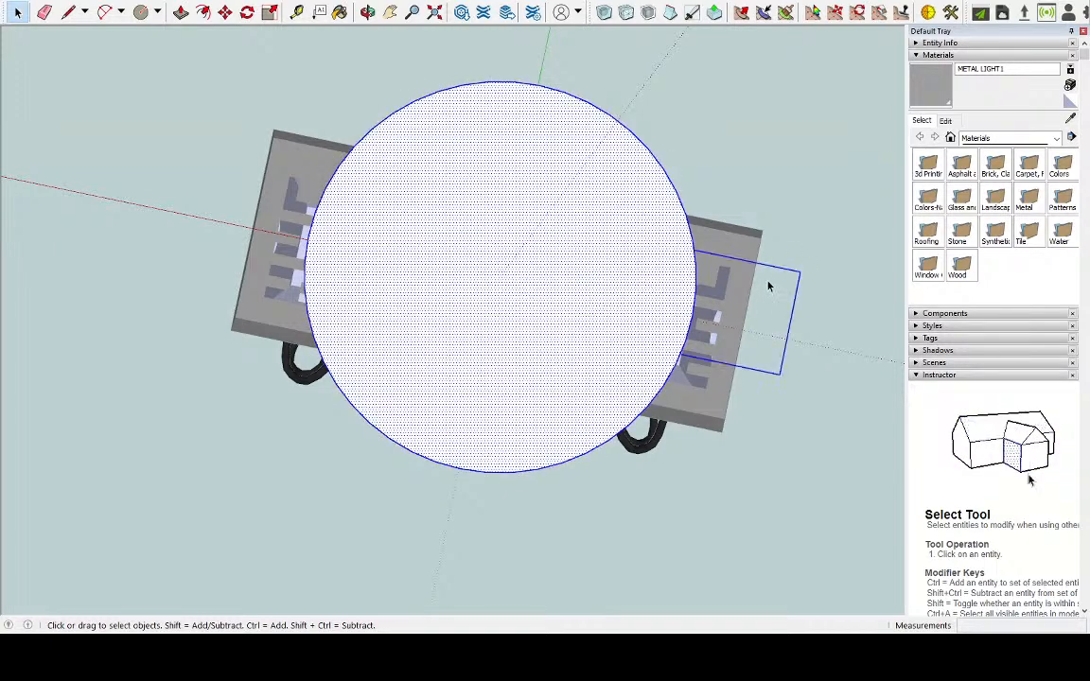
left_click(632, 278, "shift")
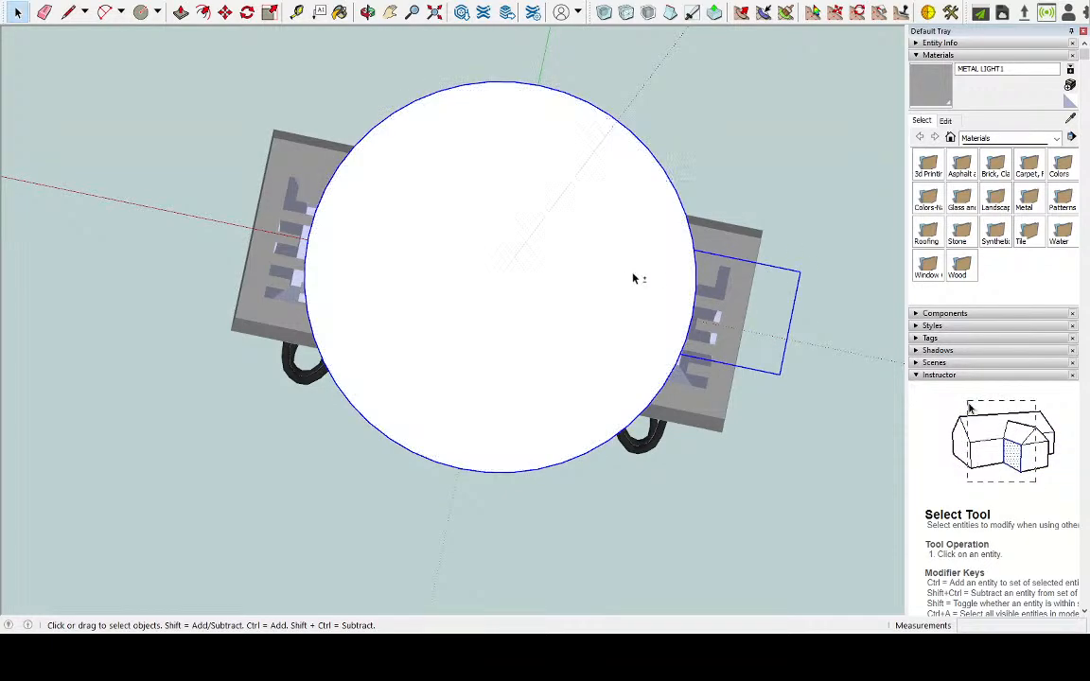
left_click(691, 238, "shift")
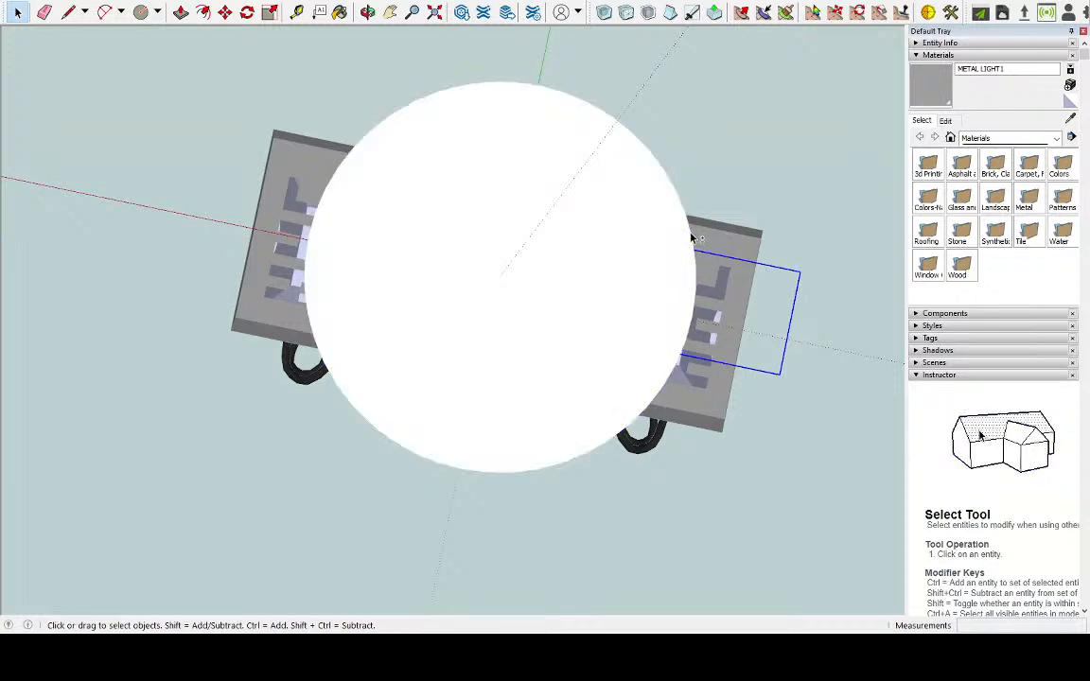
key("Delete")
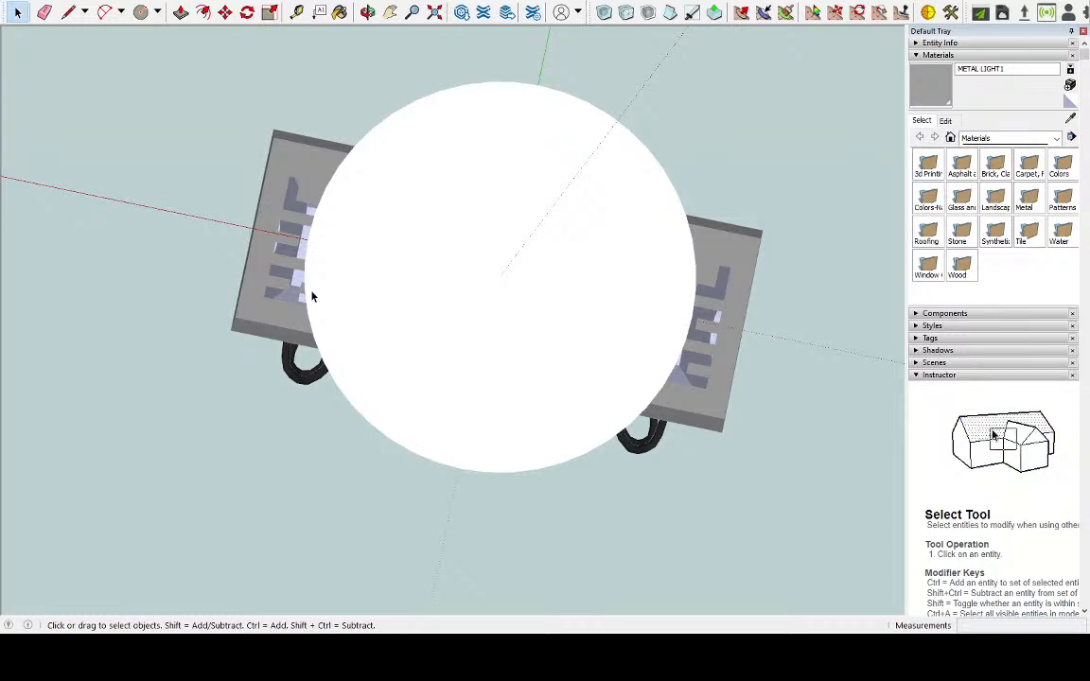
Select the circular face together with its boundary edge, viewed from underneath
mouse_move(416, 230)
middle_mouse_down()
mouse_move(408, 247)
mouse_move(263, 299)
mouse_move(530, 241)
mouse_move(538, 289)
mouse_move(528, 319)
mouse_move(478, 285)
middle_mouse_up()
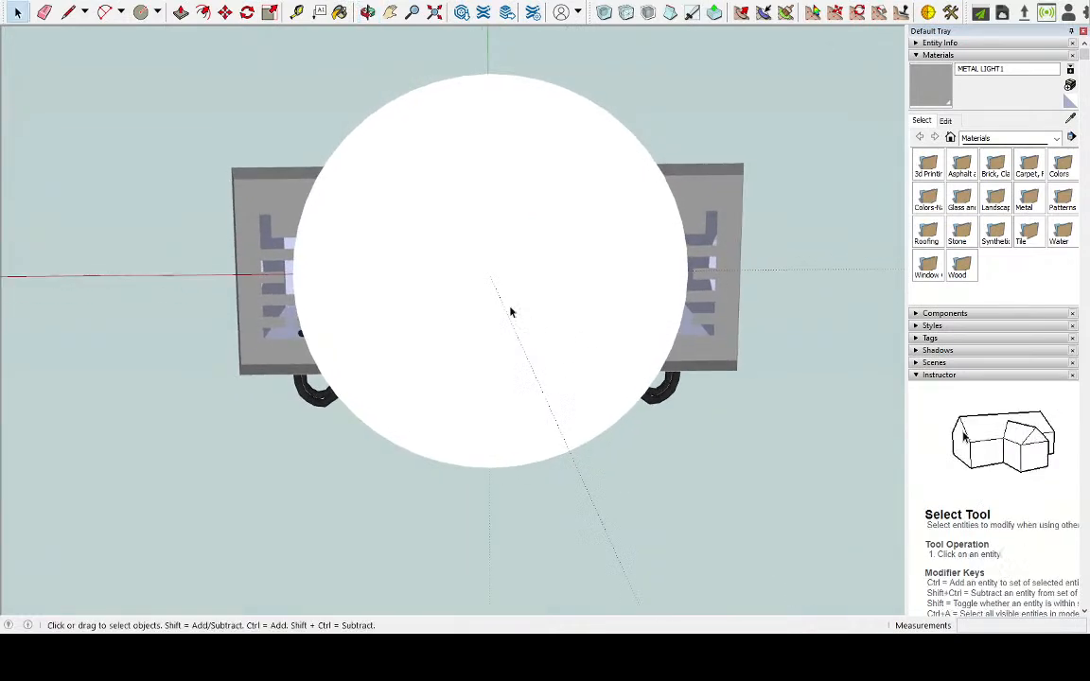
left_click(406, 244)
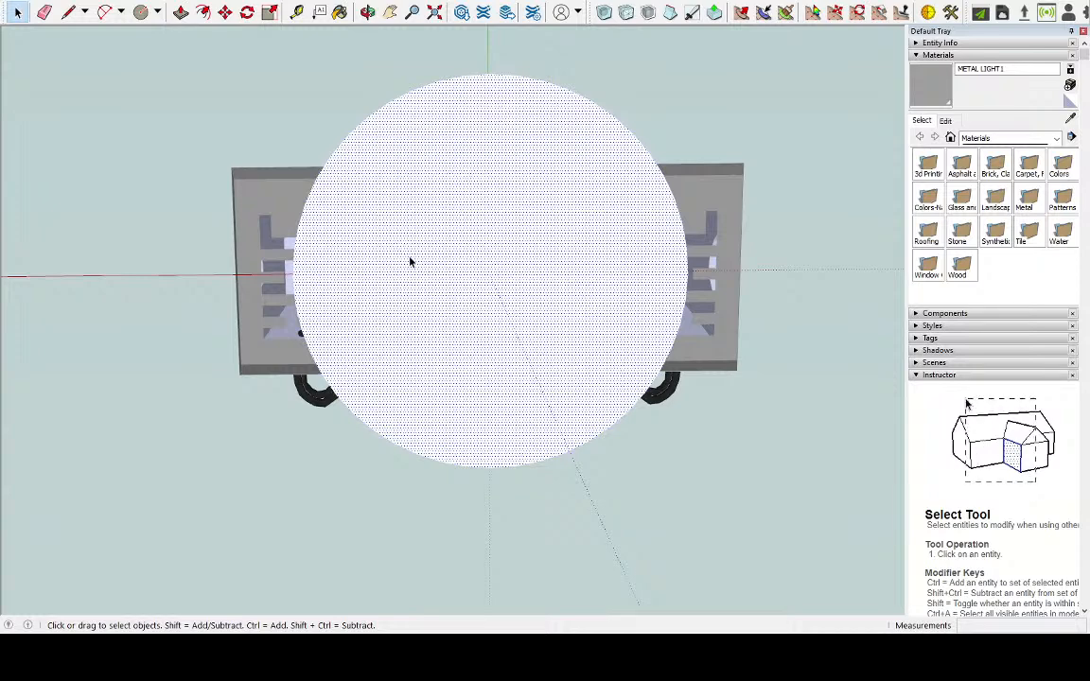
double_click(398, 275)
middle_click_drag(329, 244, 463, 235)
scroll(371, 357, "up", 5)
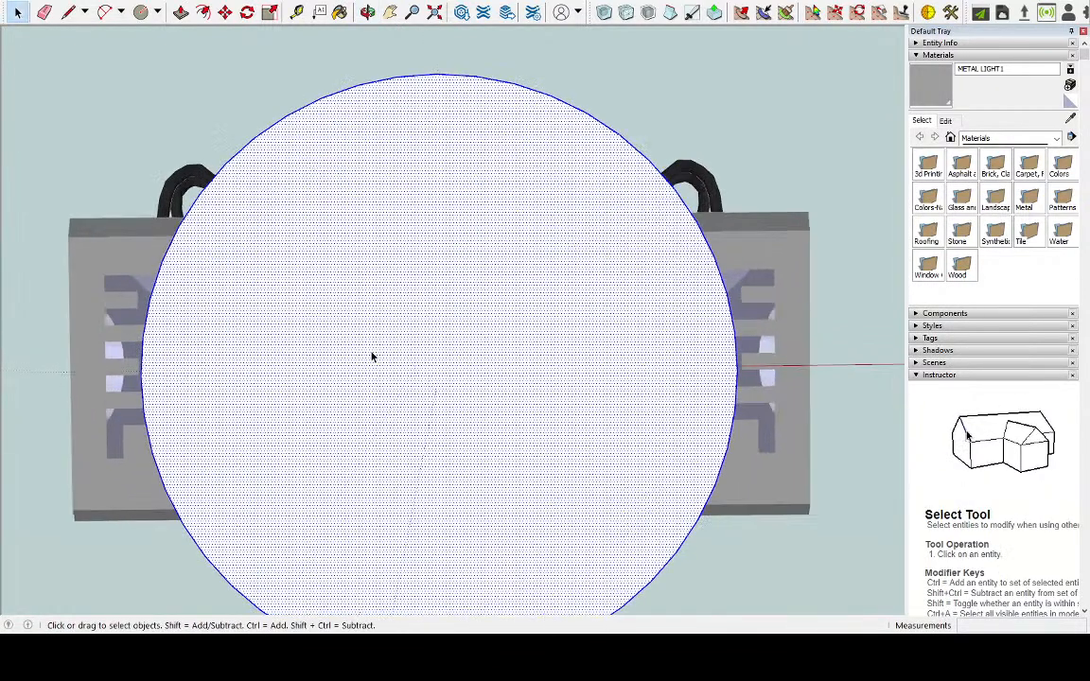
Draw a line about 4 cm outward from the circle's edge along the red axis, and continue it back across to the opposite edge
left_click(68, 11)
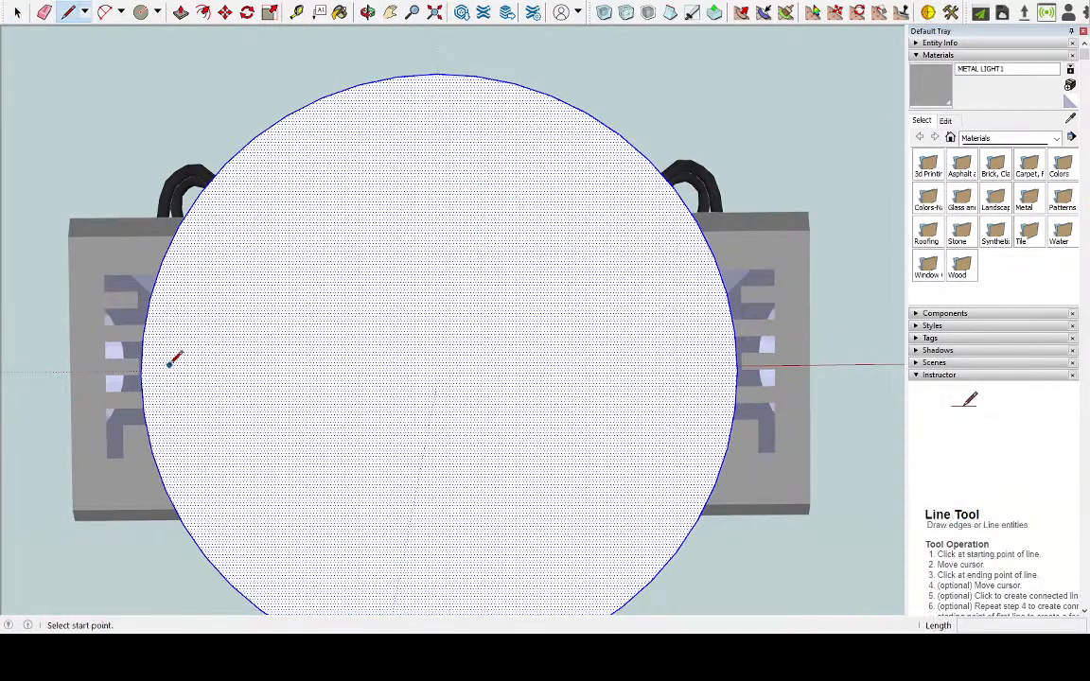
left_click(141, 375)
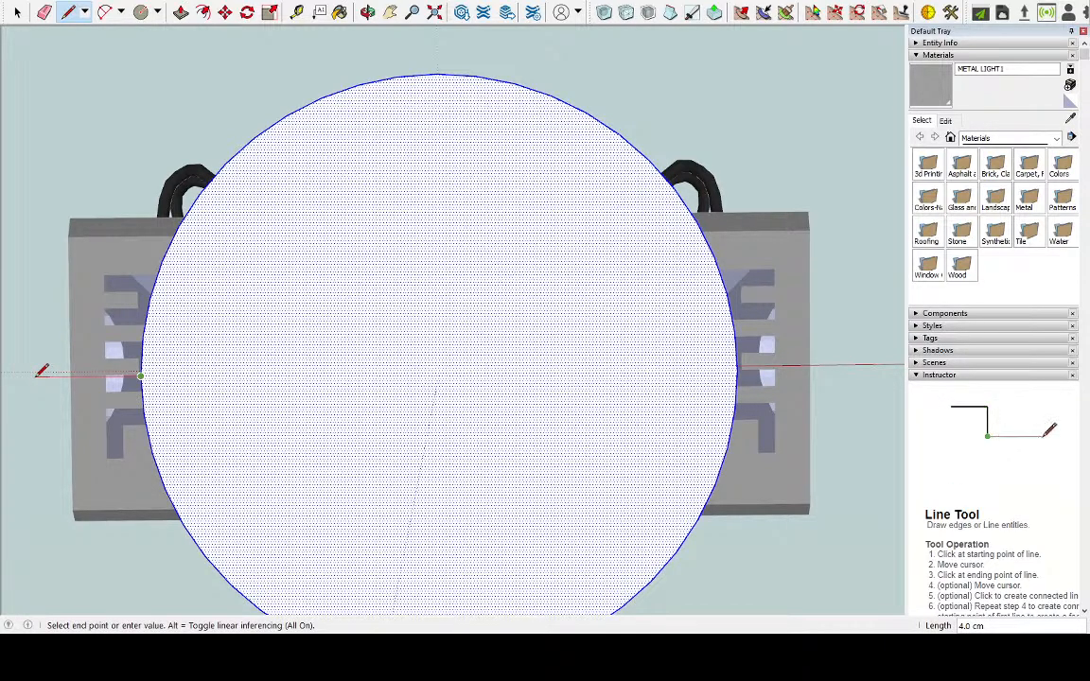
left_click(34, 376)
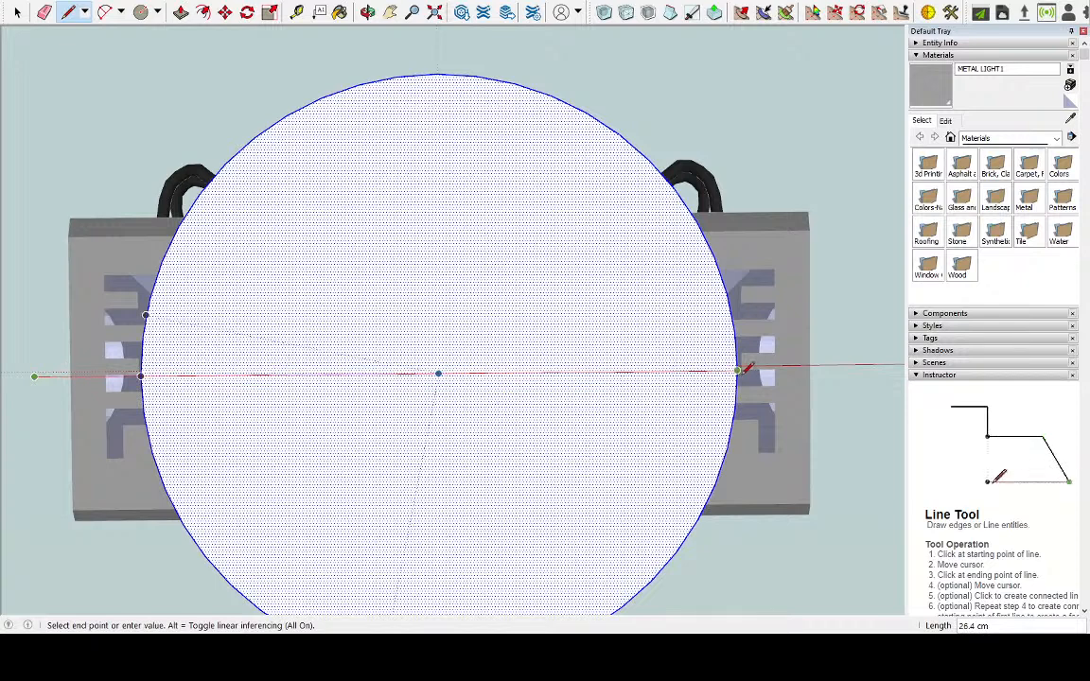
left_click(739, 370)
Draw half of a tab from the circle's edge: about 3.7 cm outward, 3 cm along the green axis, and back to the circle
left_click(737, 370)
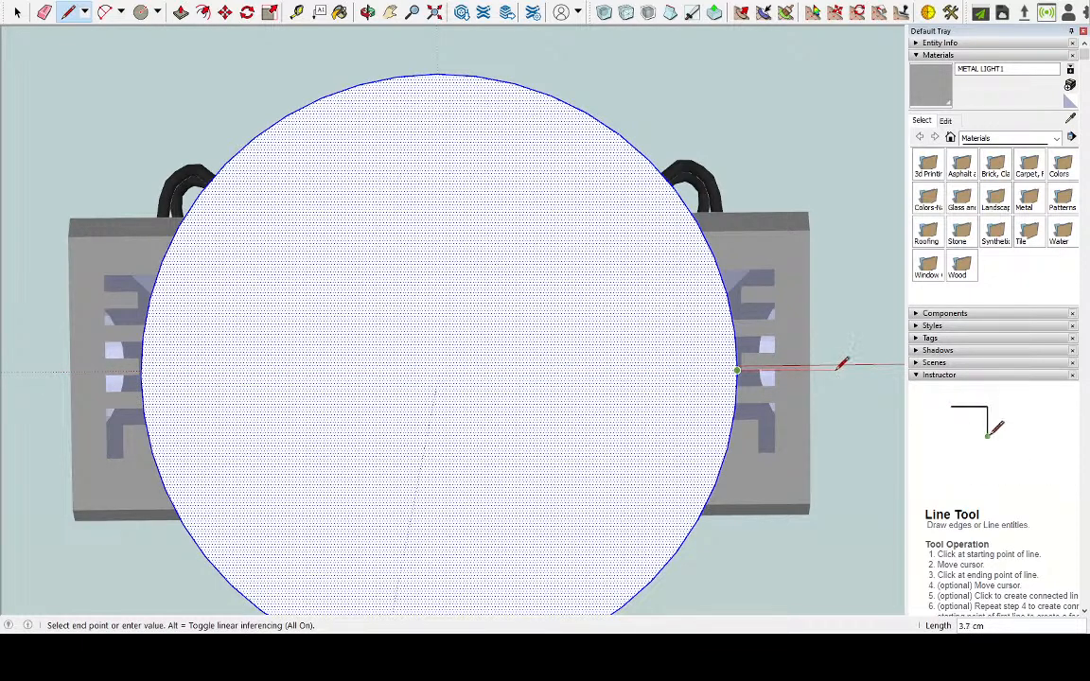
key("o")
left_click_drag(652, 406, 636, 234)
middle_click_drag(635, 235, 596, 216)
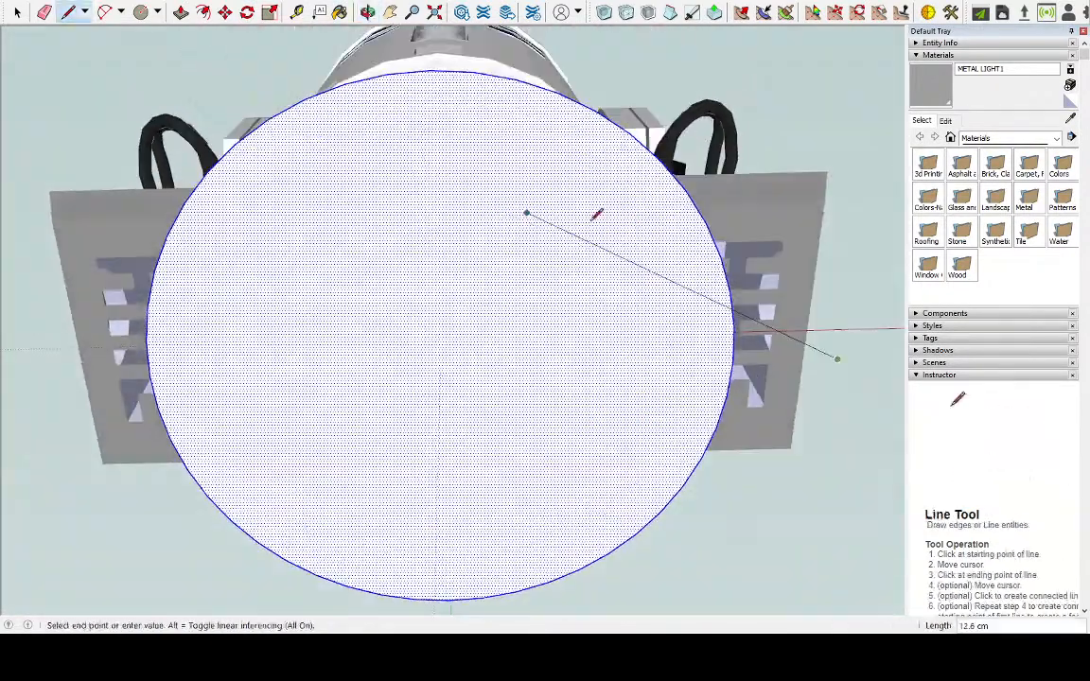
left_click(851, 286)
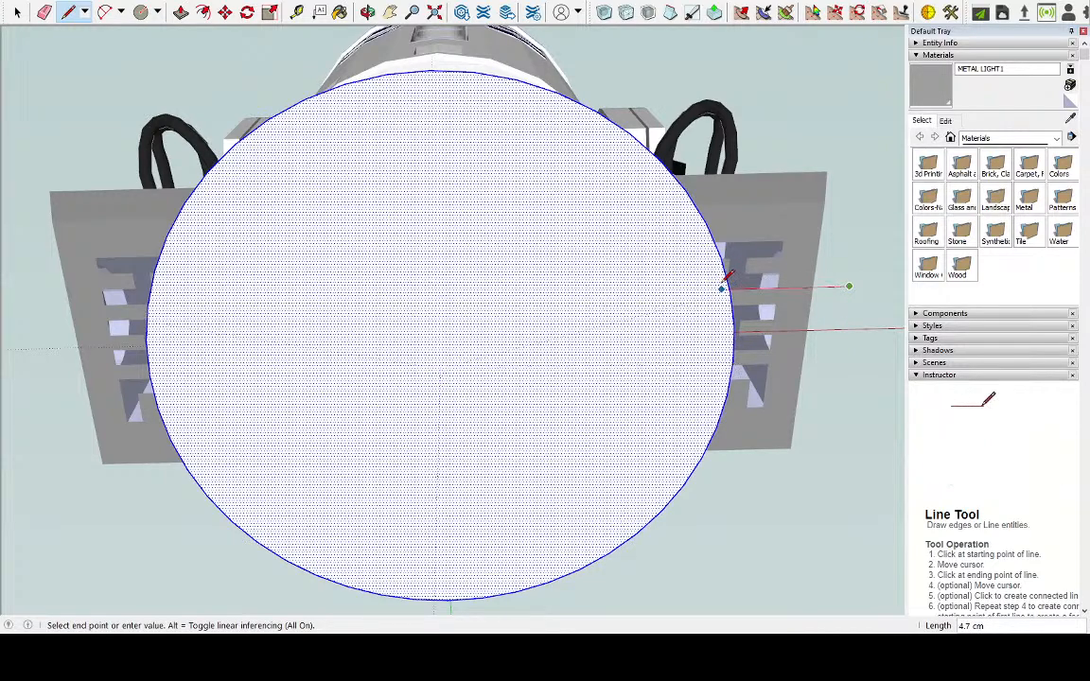
scroll(730, 283, "up", 4)
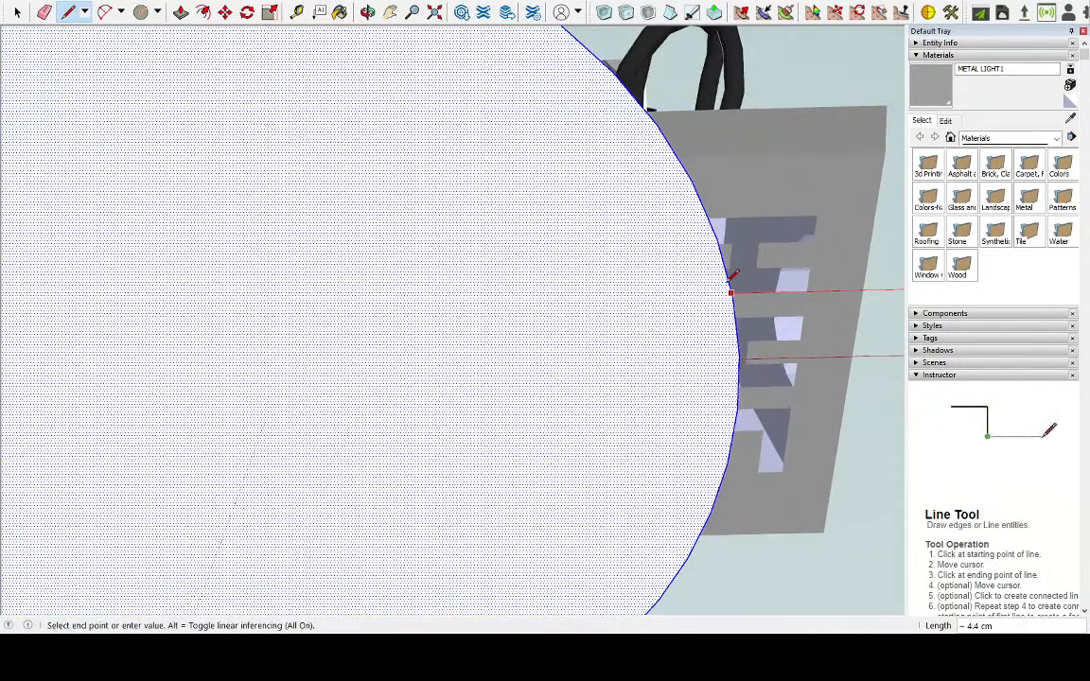
left_click(730, 289)
Draw the tab's other half, extending its outer edge an equal distance along the green axis and closing it back to the circle
scroll(579, 282, "down", 6)
scroll(762, 369, "up", 3)
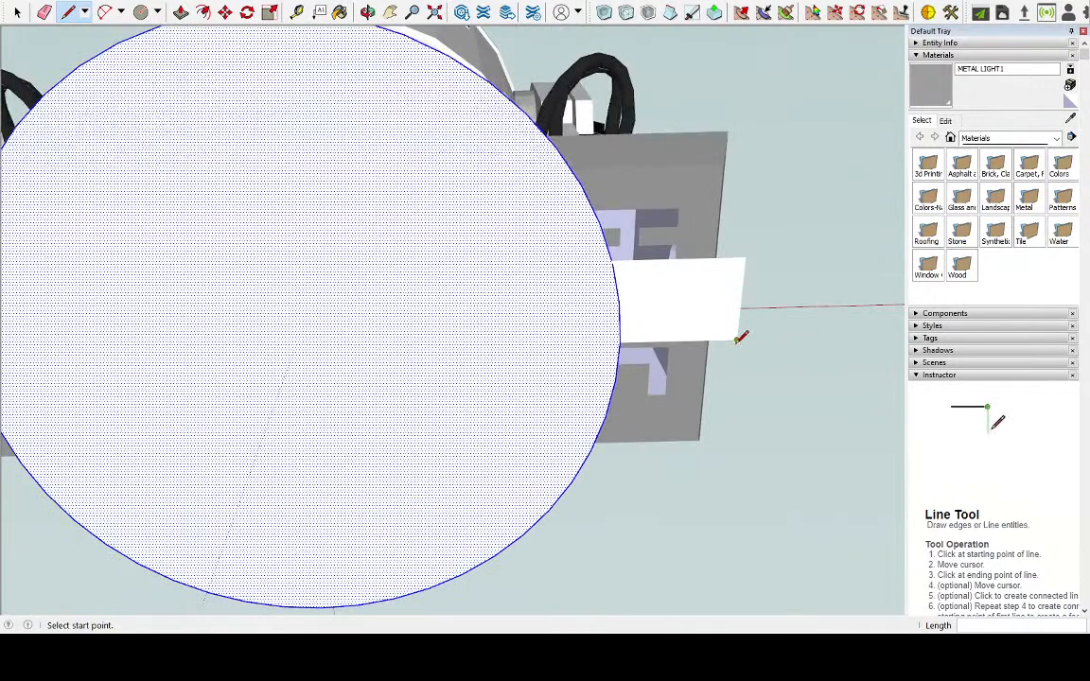
left_click(736, 340)
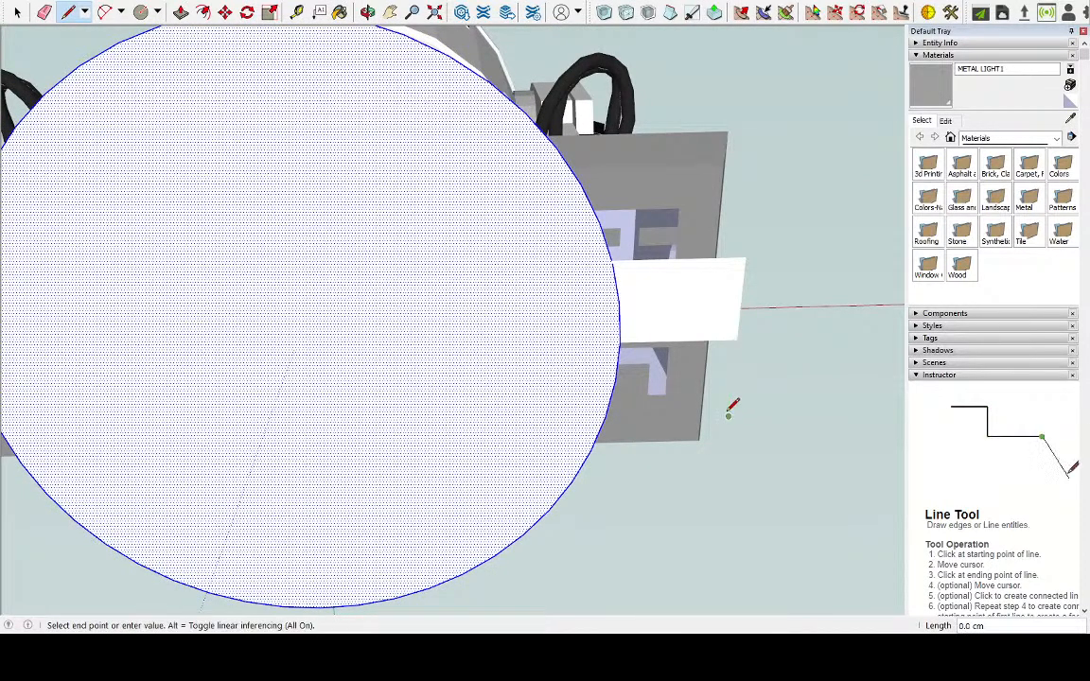
left_click(729, 417)
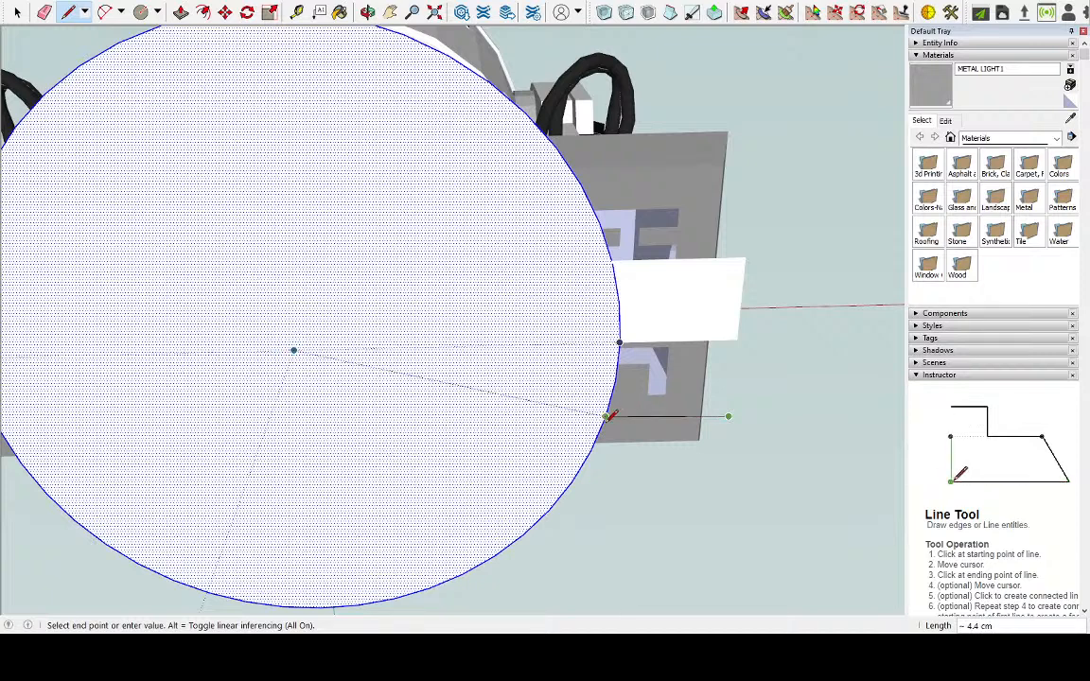
scroll(613, 412, "up", 4)
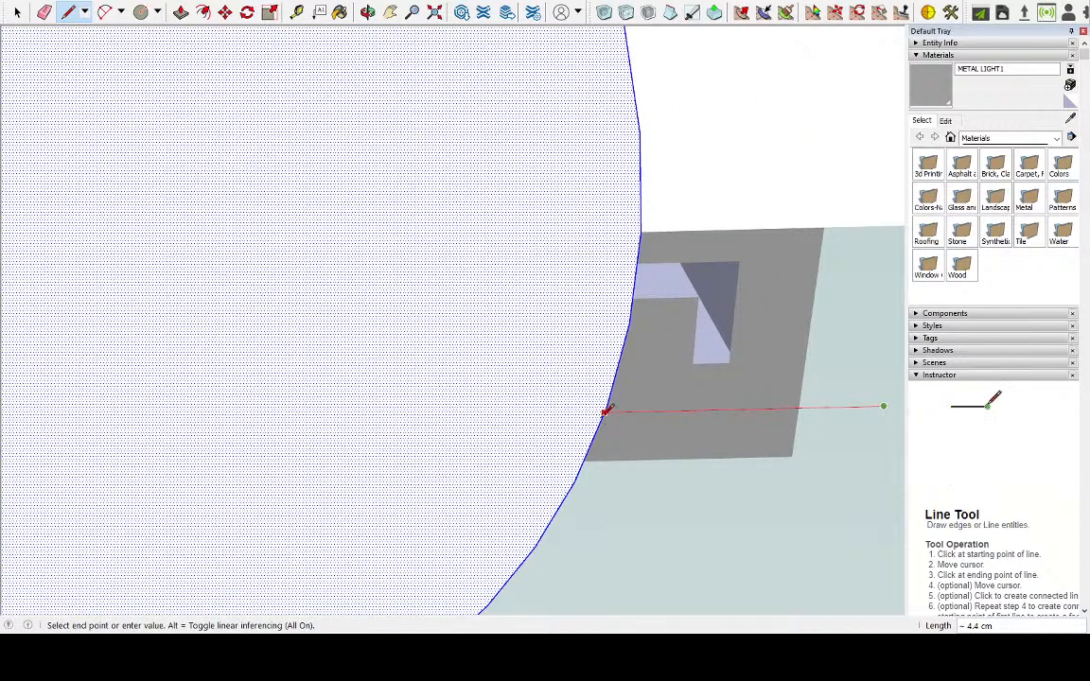
left_click(605, 411)
scroll(529, 374, "down", 3)
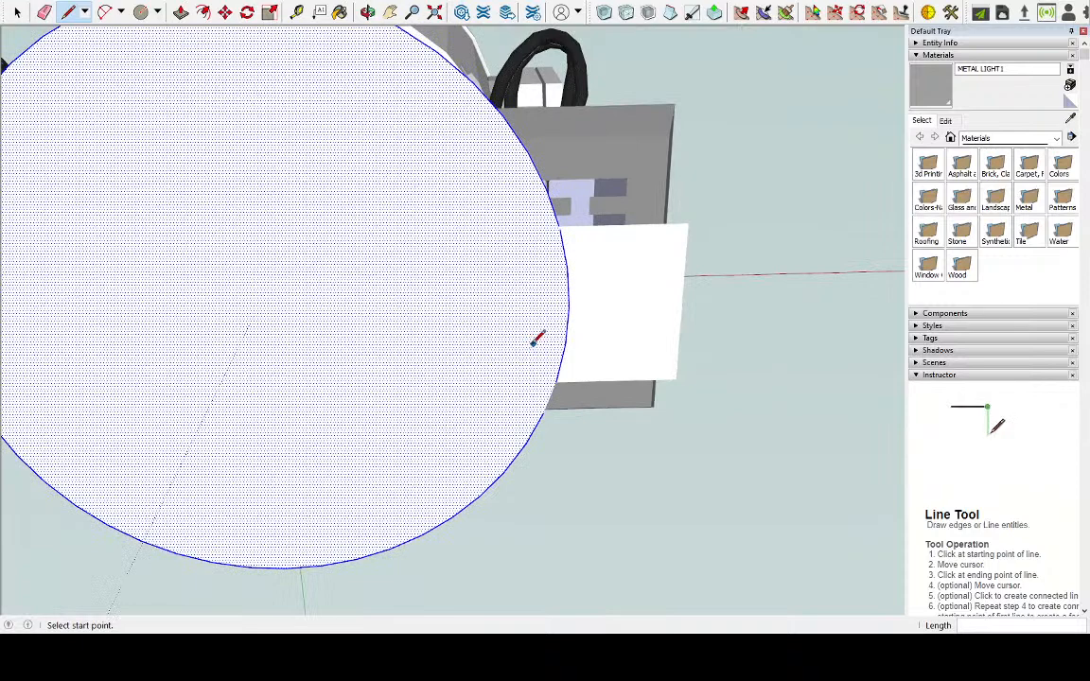
middle_click_drag(270, 290, 418, 302)
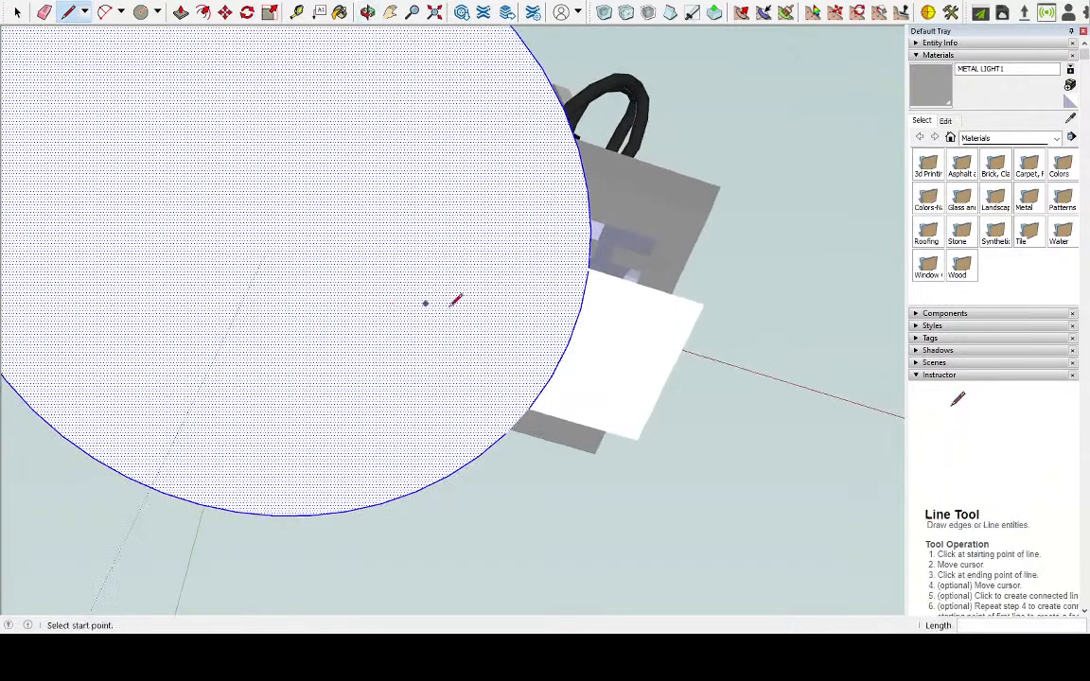
scroll(566, 358, "down", 4)
scroll(157, 188, "up", 1)
scroll(161, 182, "up", 2)
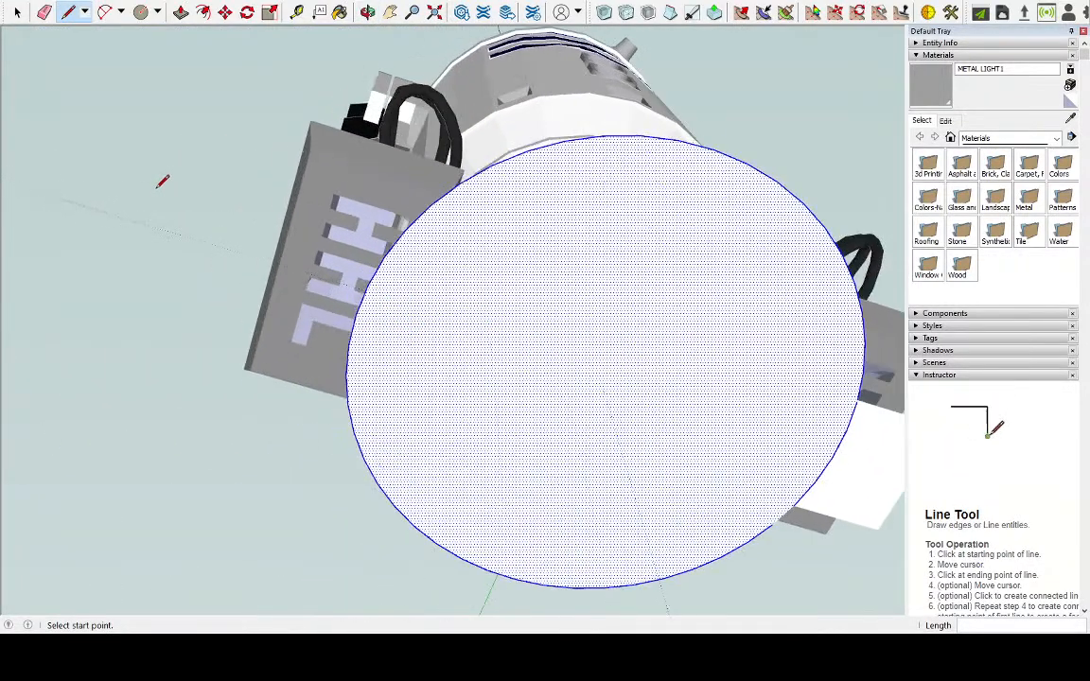
scroll(549, 306, "up", 2)
mouse_move(549, 306)
middle_mouse_down()
mouse_move(374, 278)
mouse_move(404, 285)
mouse_move(333, 311)
mouse_move(329, 344)
middle_mouse_up()
key("l")
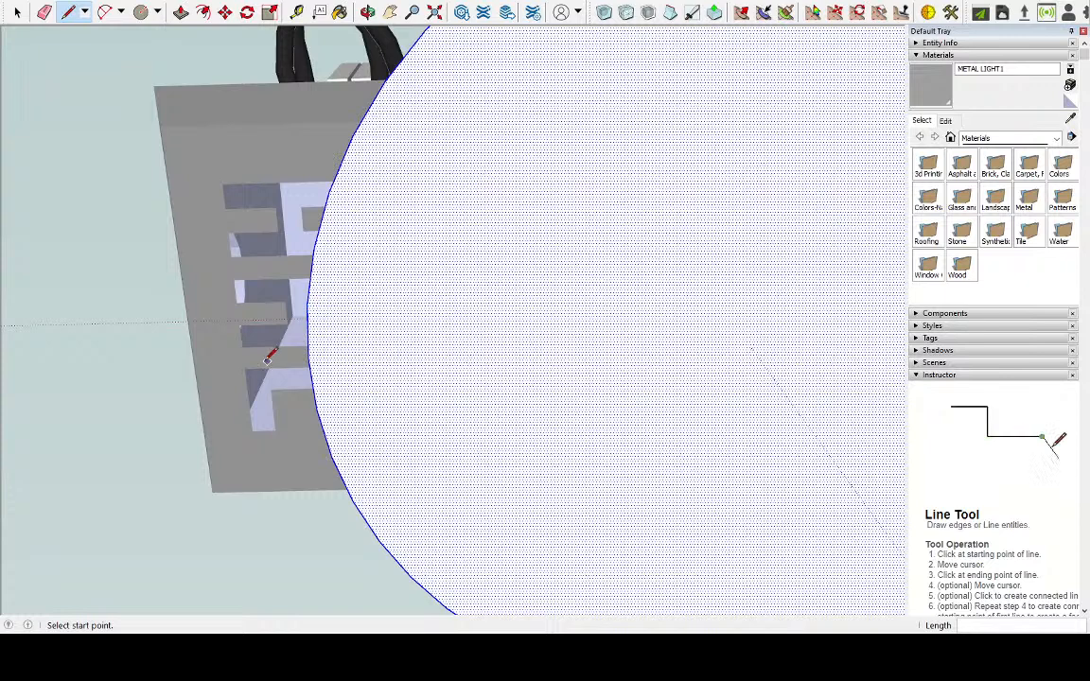
left_click(308, 356)
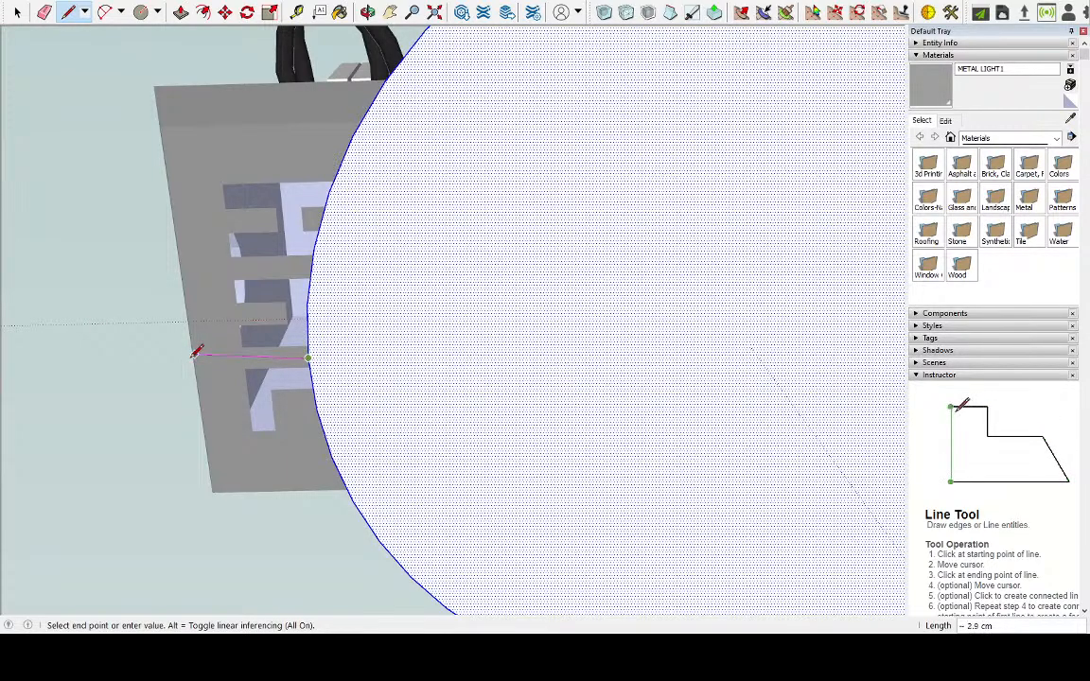
key("Escape")
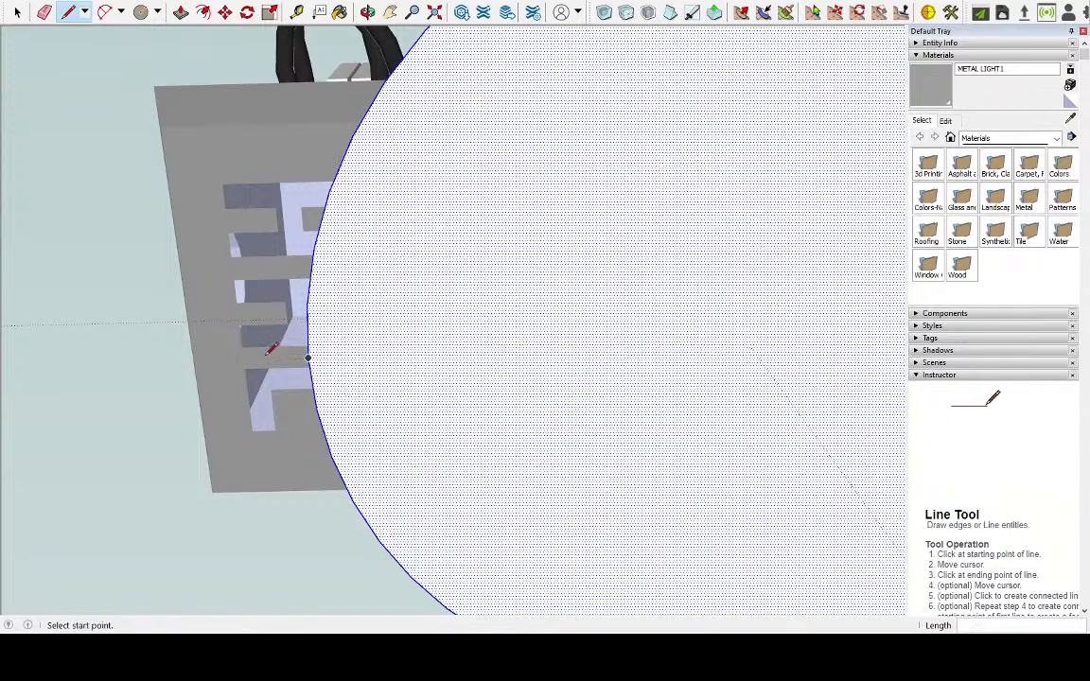
Draw half of a second tab on the circle's opposite side: about 3 cm outward, along the green axis, and back to the circle
scroll(309, 355, "up", 2)
middle_click_drag(309, 353, 252, 417)
left_click(324, 385)
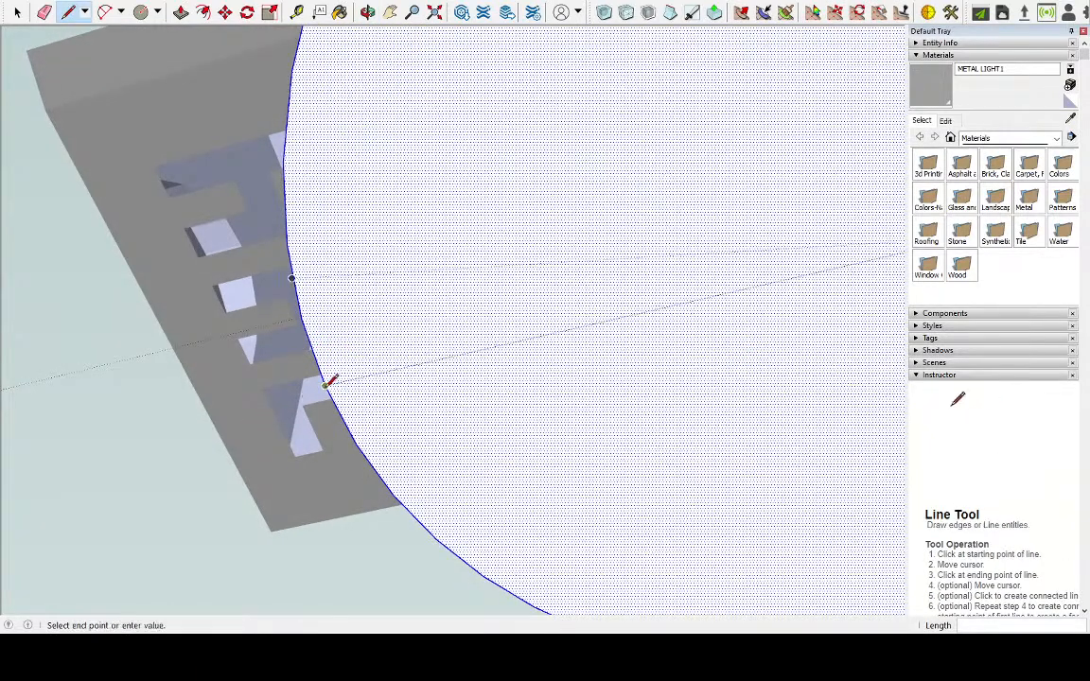
key("Escape")
left_click(173, 418)
left_click(98, 286)
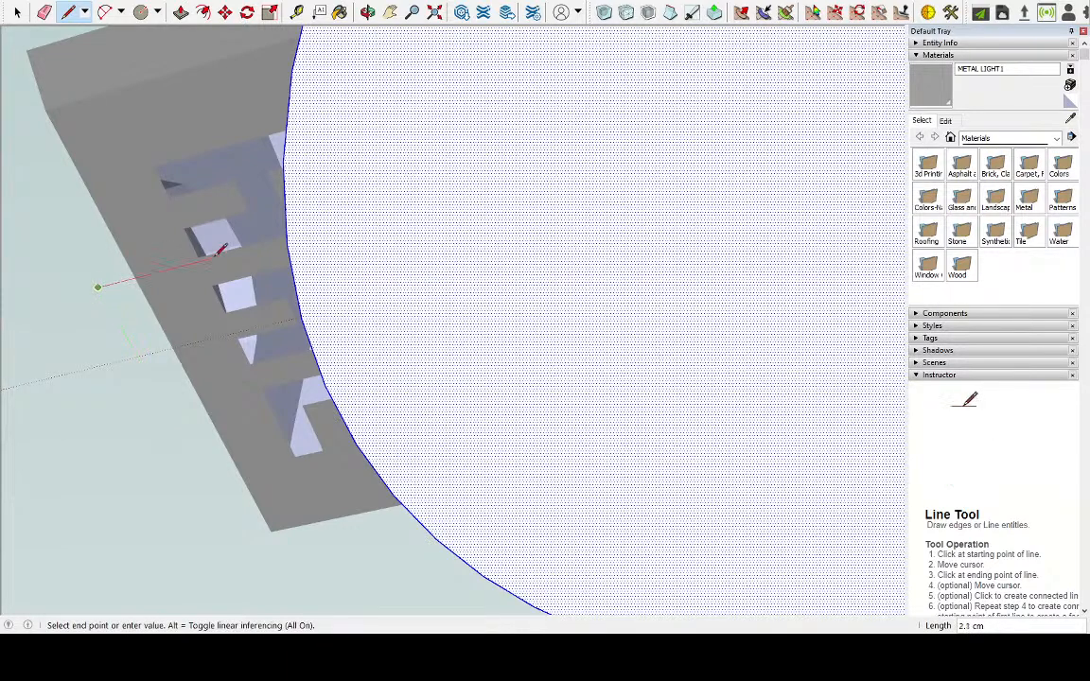
left_click(287, 237)
Extend the second tab's outer edge another 3 cm along the green axis and close it back to the circle's edge
left_click(173, 418)
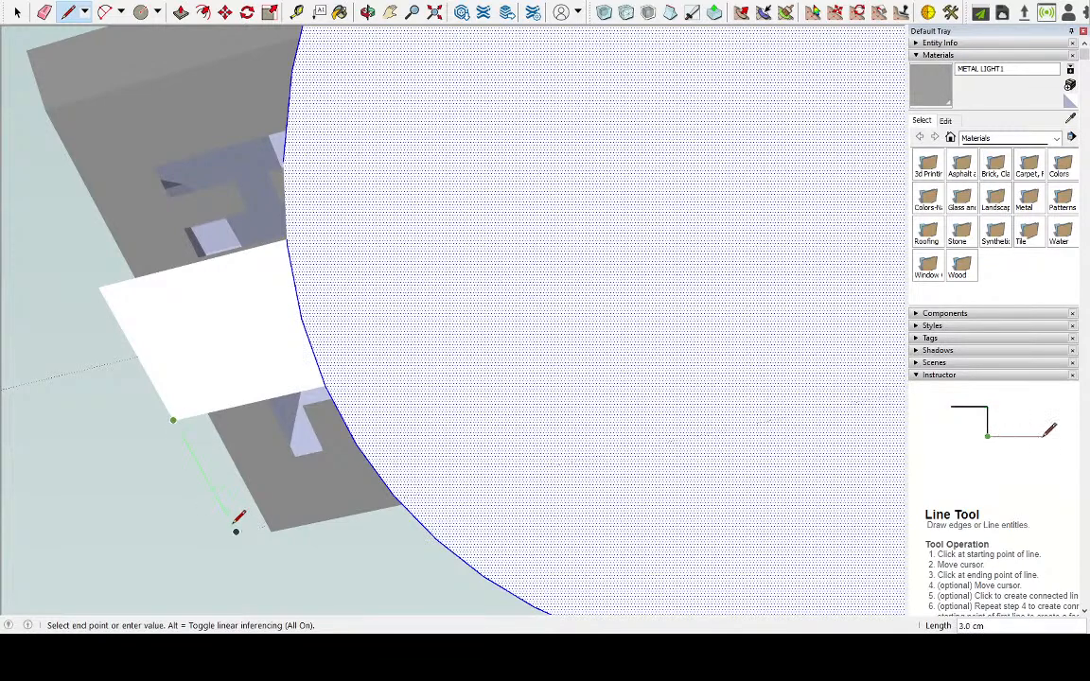
left_click(235, 530)
left_click(395, 503)
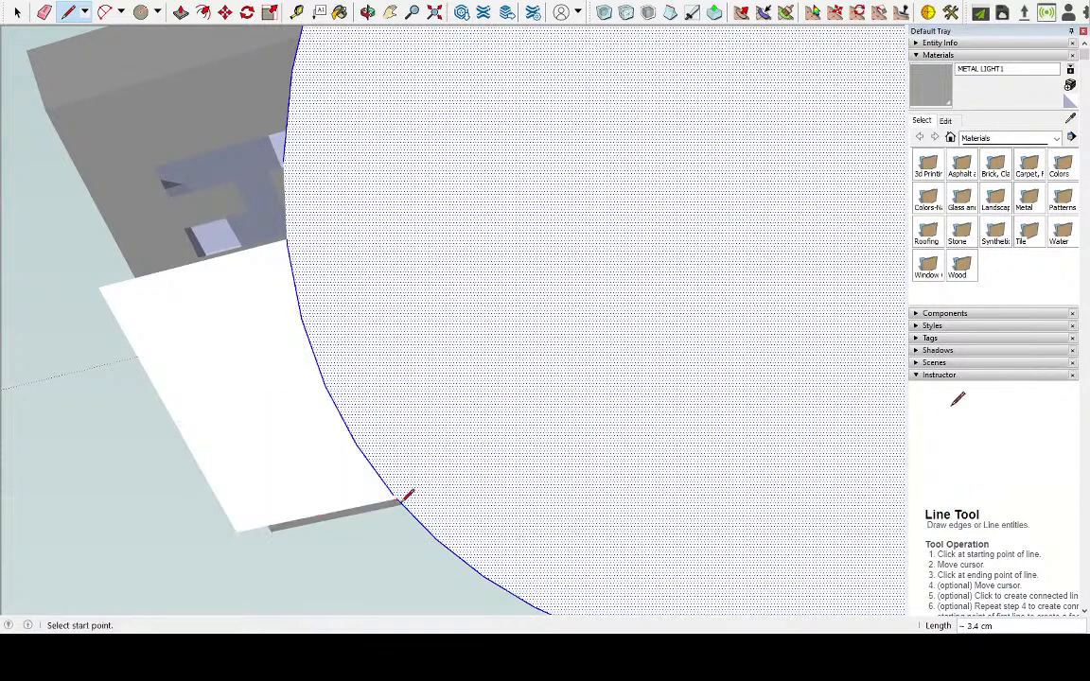
Redraw one tab's centre line from the circle's edge to its outer edge, about 4 cm along the red axis
scroll(274, 384, "down", 4)
mouse_move(423, 244)
middle_mouse_down()
mouse_move(389, 487)
mouse_move(395, 584)
mouse_move(494, 214)
mouse_move(551, 430)
mouse_move(652, 444)
mouse_move(651, 132)
mouse_move(574, 309)
mouse_move(559, 102)
middle_mouse_up()
key("l")
scroll(552, 152, "down", 3)
middle_click_drag(547, 263, 540, 111)
scroll(639, 208, "up", 2)
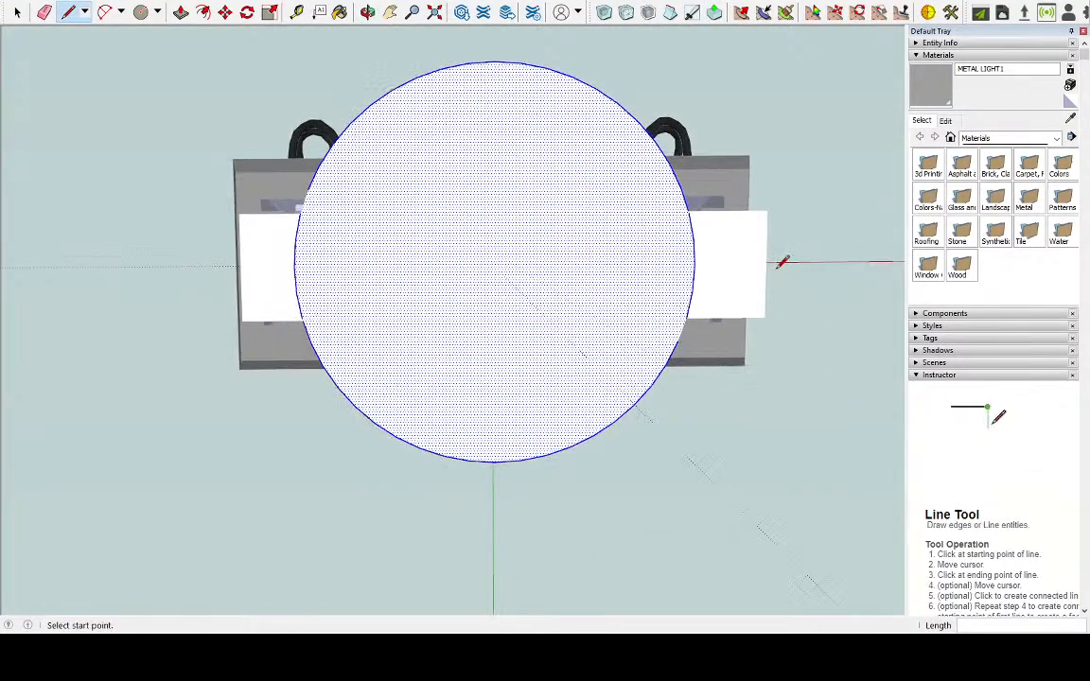
left_click(17, 11)
scroll(732, 273, "up", 3)
left_click(705, 240)
left_click(707, 234)
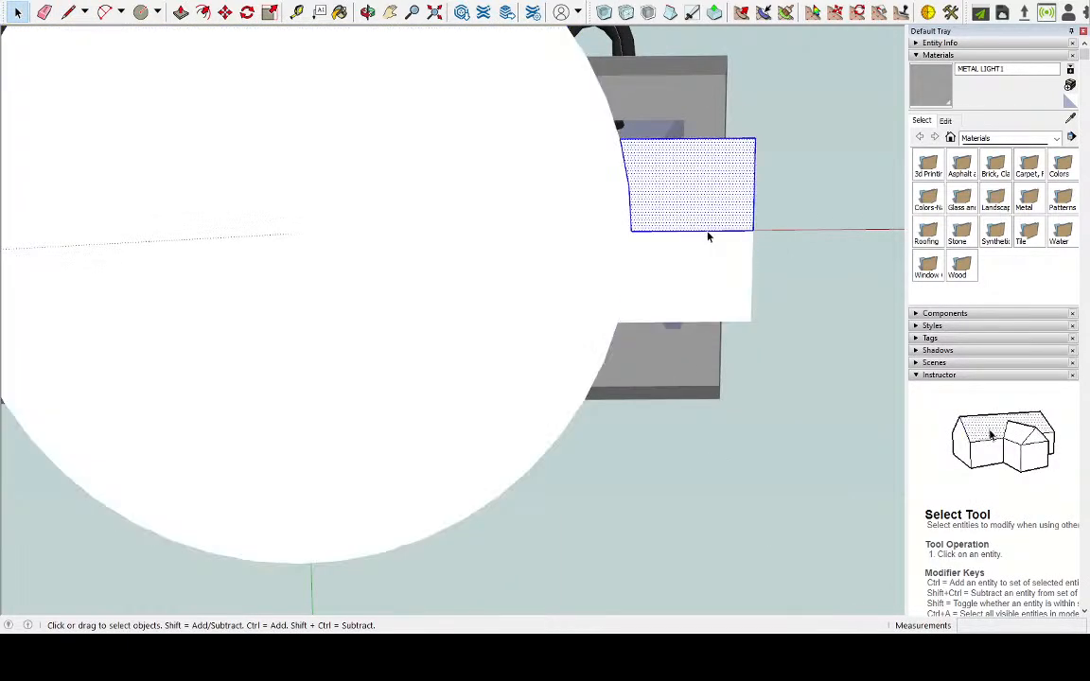
left_click(68, 11)
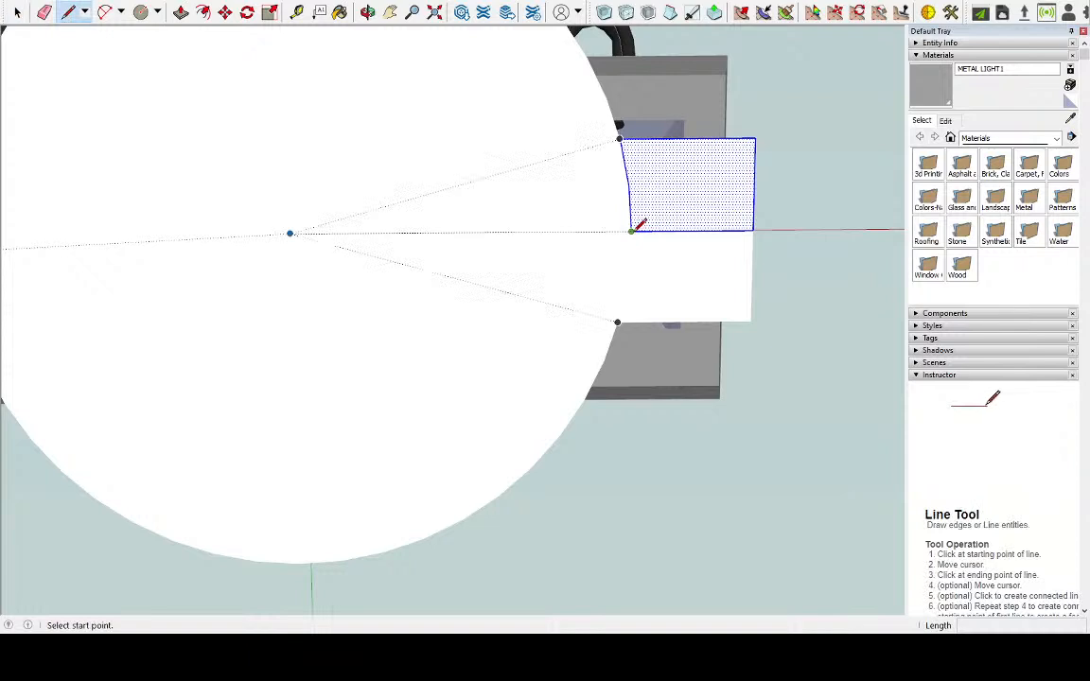
left_click(631, 230)
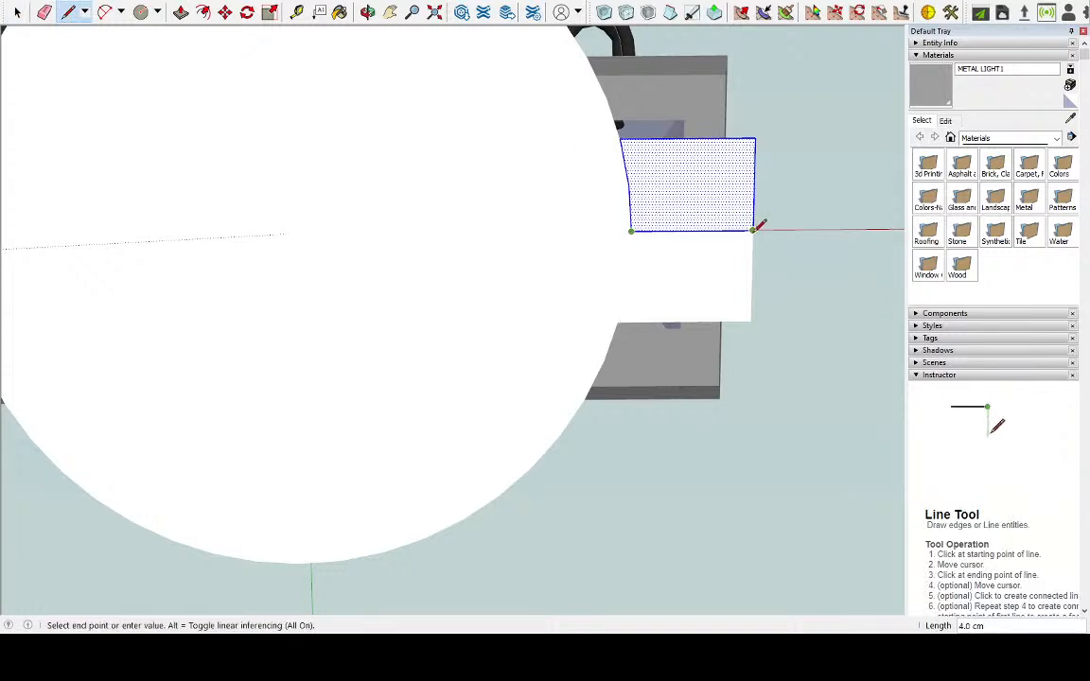
left_click(754, 230)
scroll(754, 230, "down", 3)
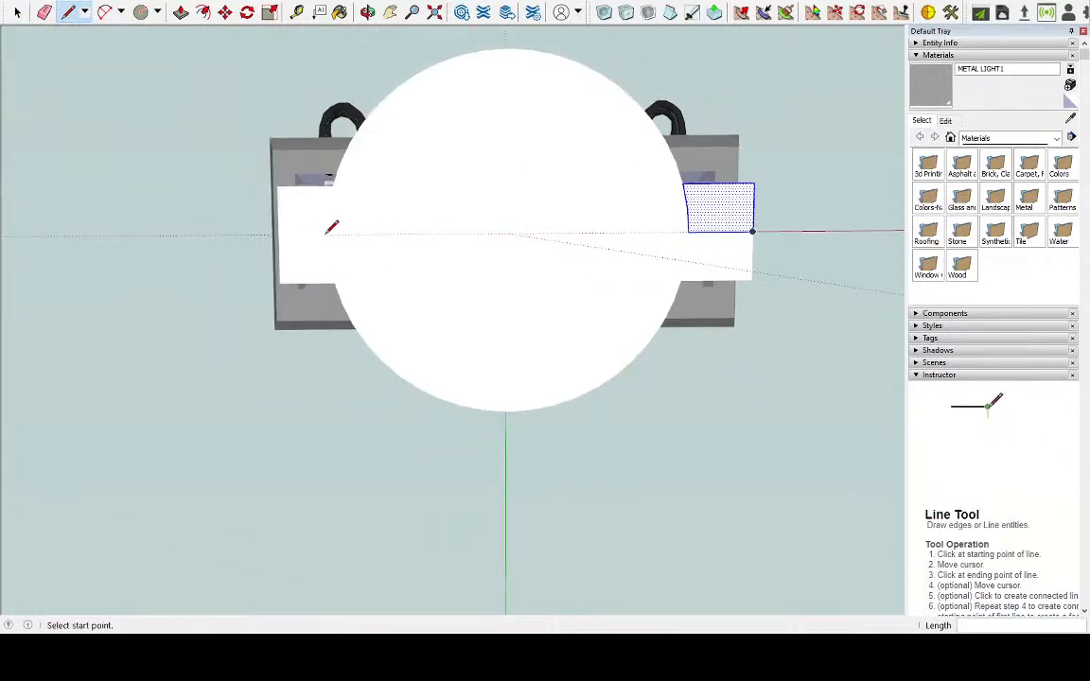
left_click(17, 11)
left_click(292, 238)
scroll(293, 236, "up", 4)
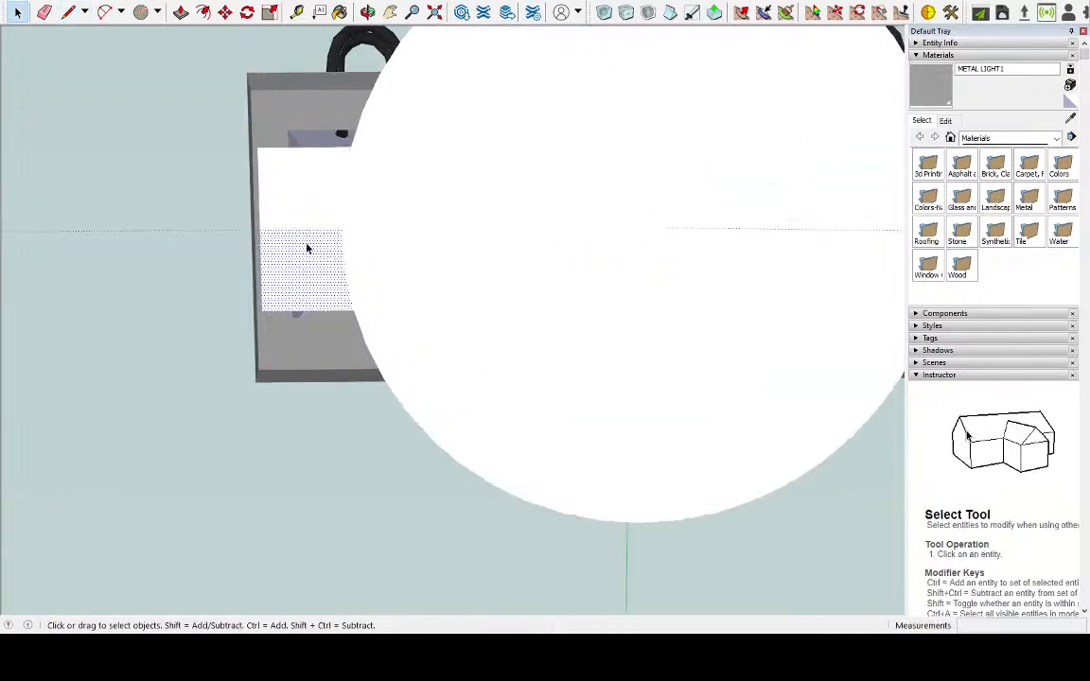
left_click(267, 222)
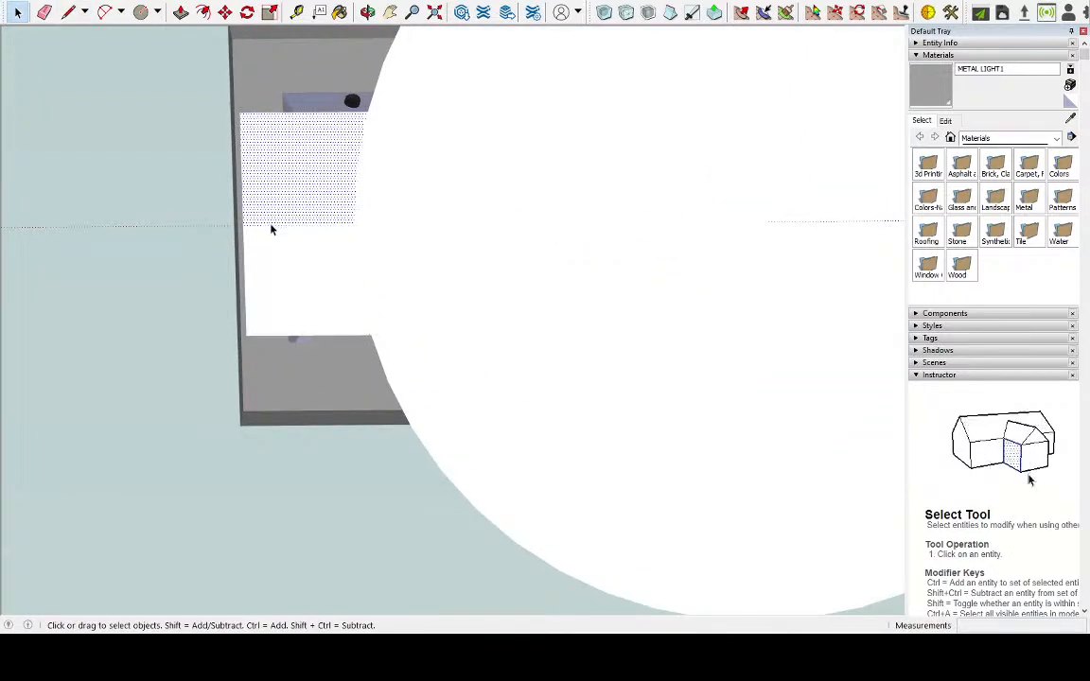
left_click(68, 11)
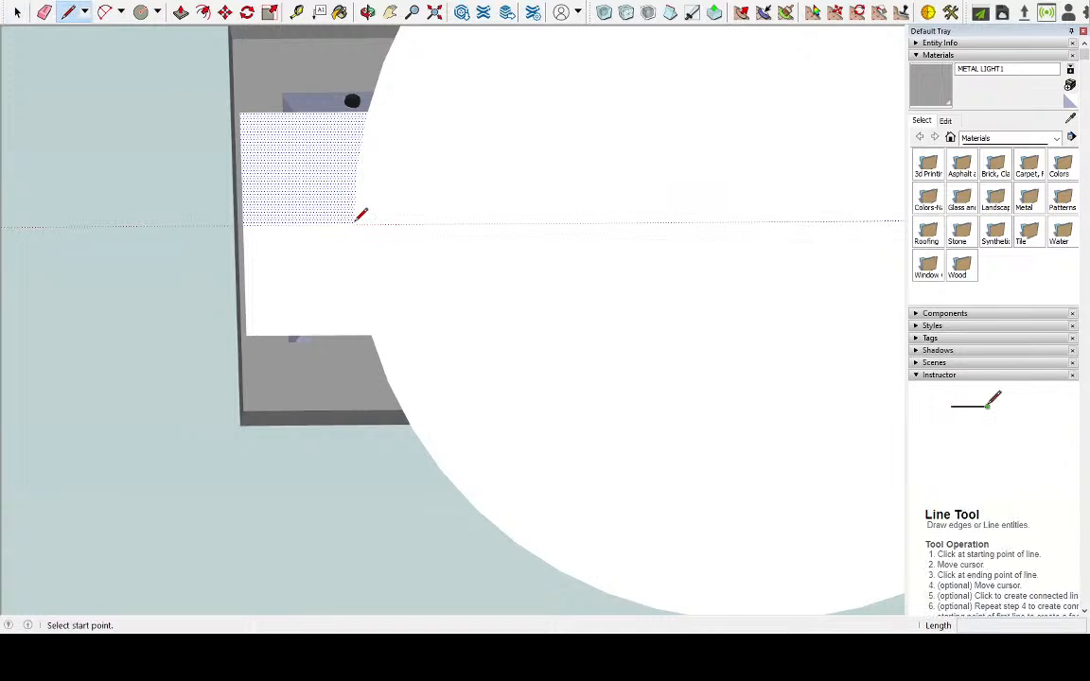
key("space")
left_click(256, 245)
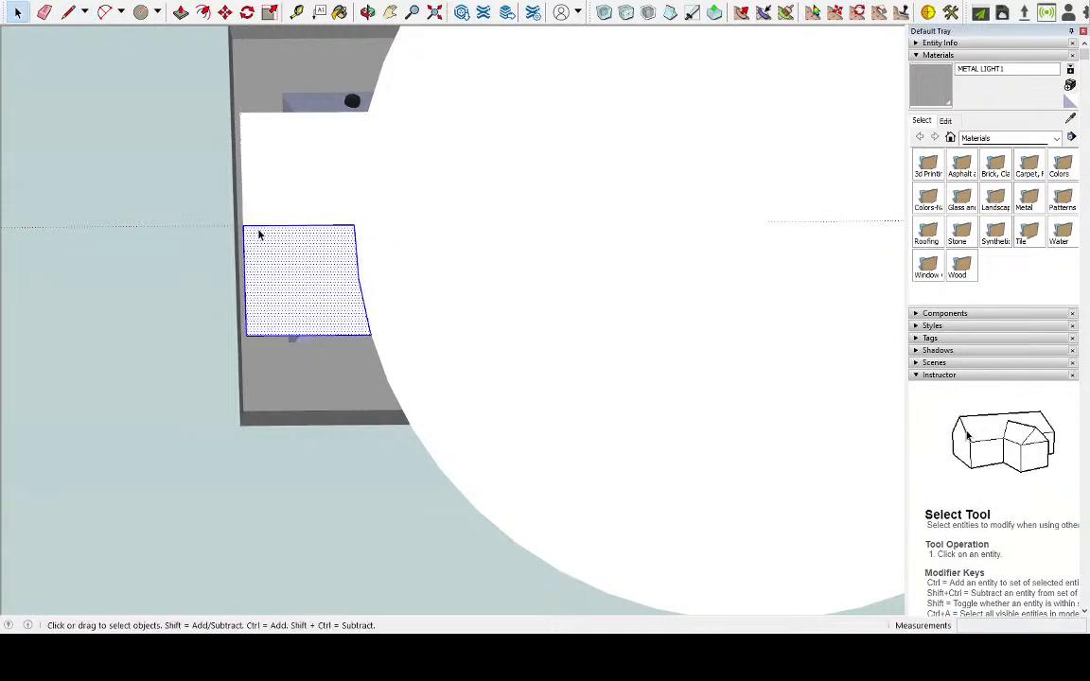
left_click(68, 11)
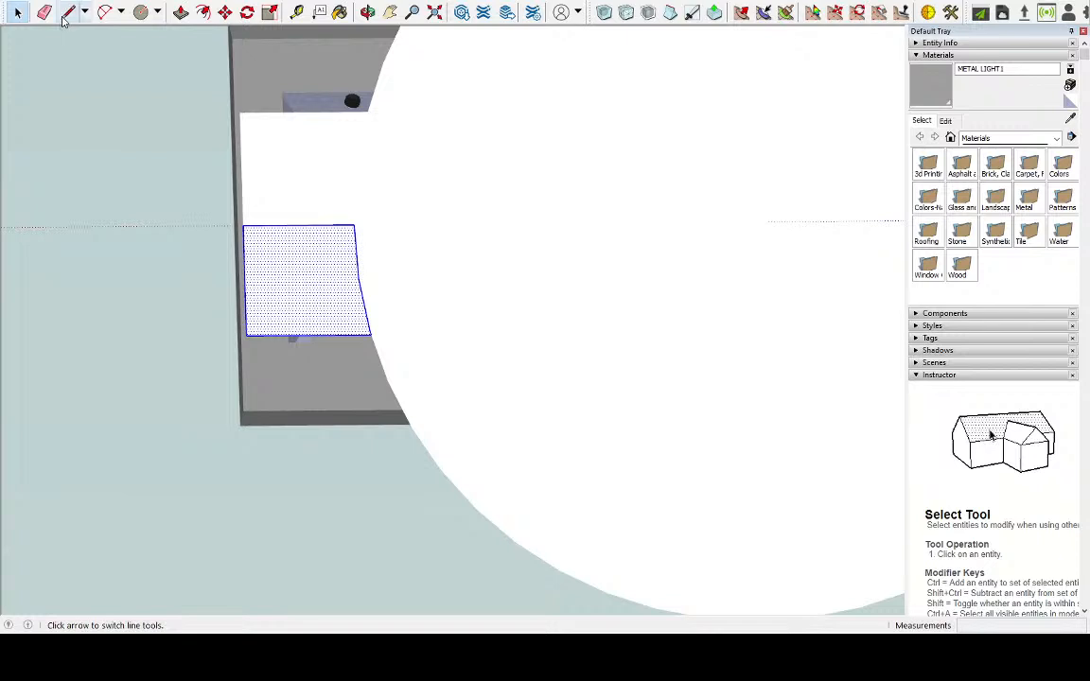
left_click(243, 226)
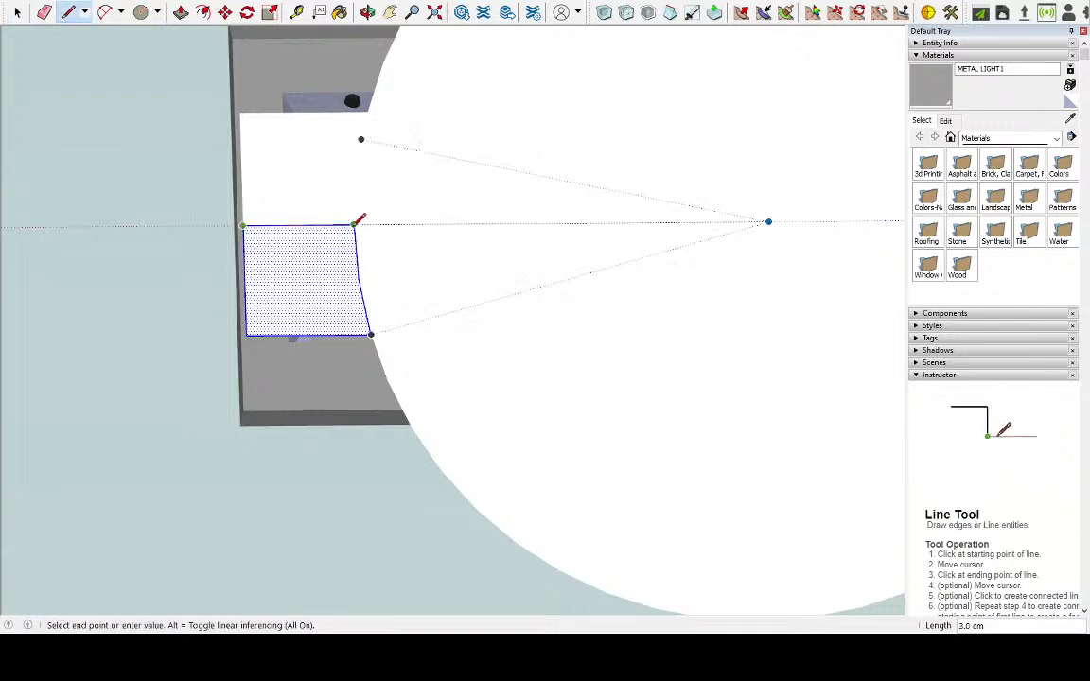
left_click(17, 12)
key("ctrl+z")
key("ctrl+z")
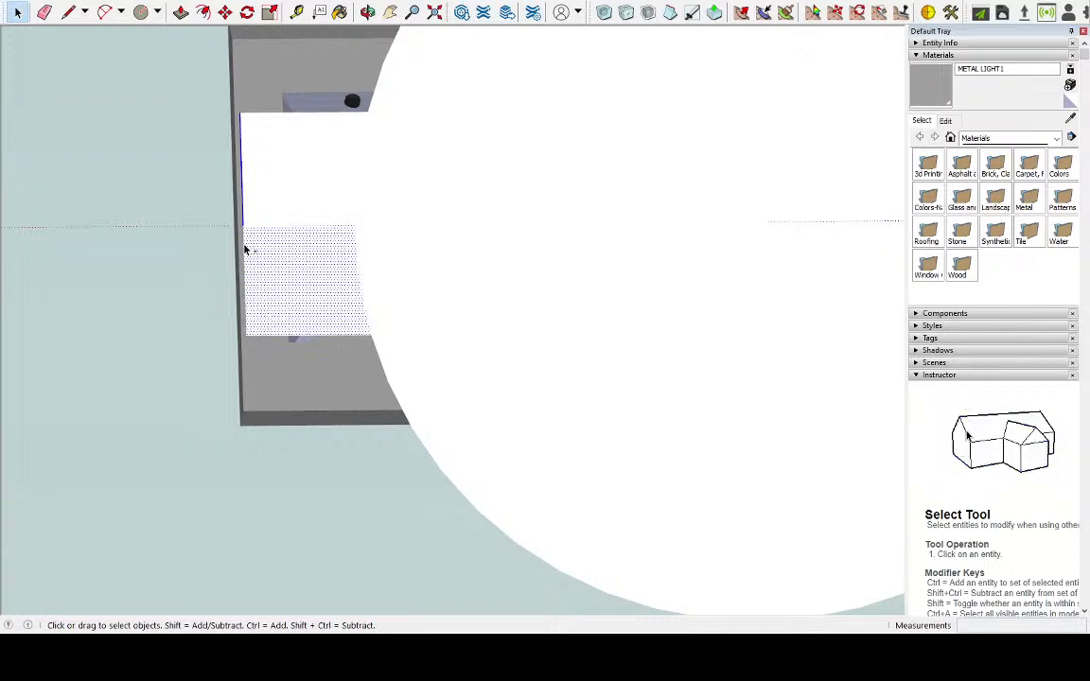
Move the full outer edge of the shorter tab, both halves together, about 1 cm outward along the red axis
scroll(244, 247, "up", 2)
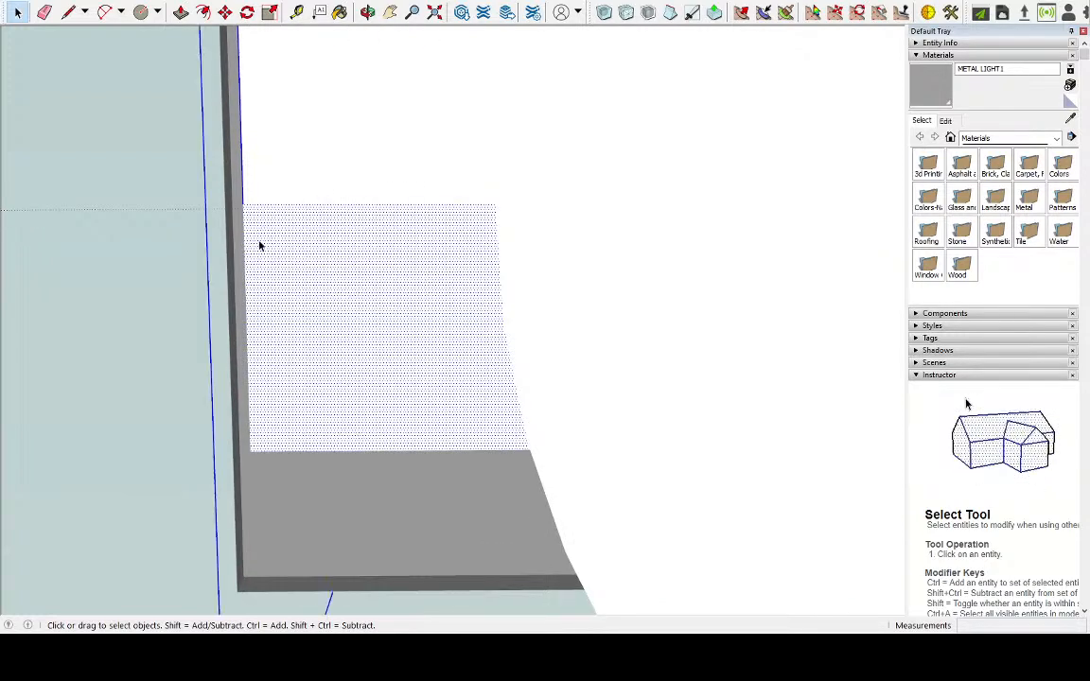
middle_click_drag(314, 216, 240, 246)
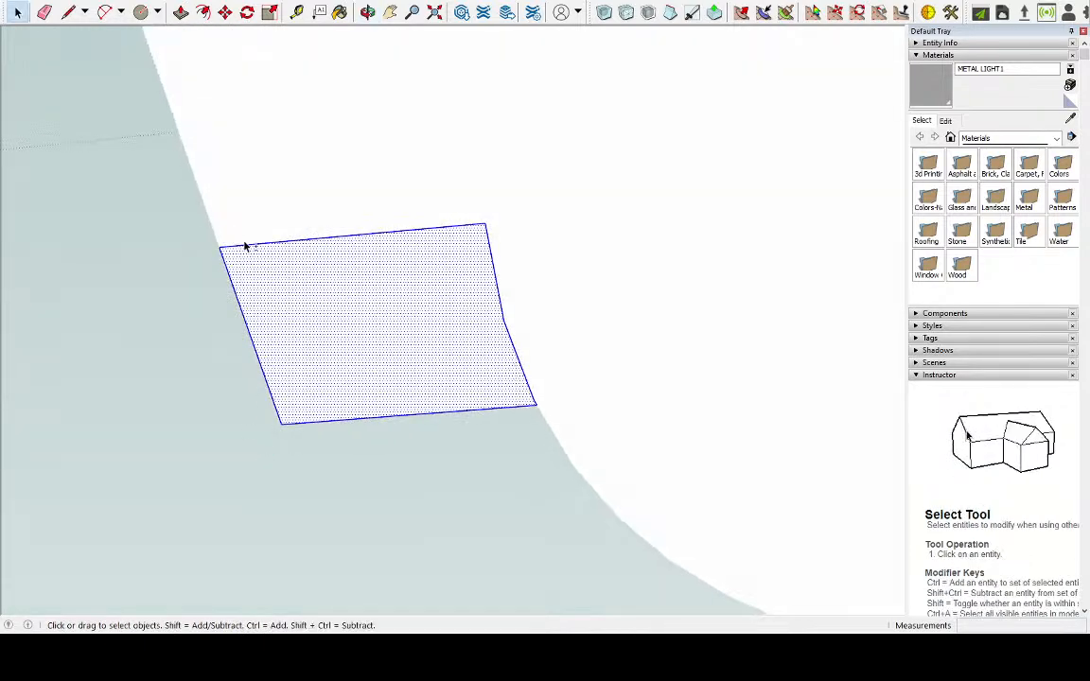
key("Delete")
left_click(499, 302, "shift")
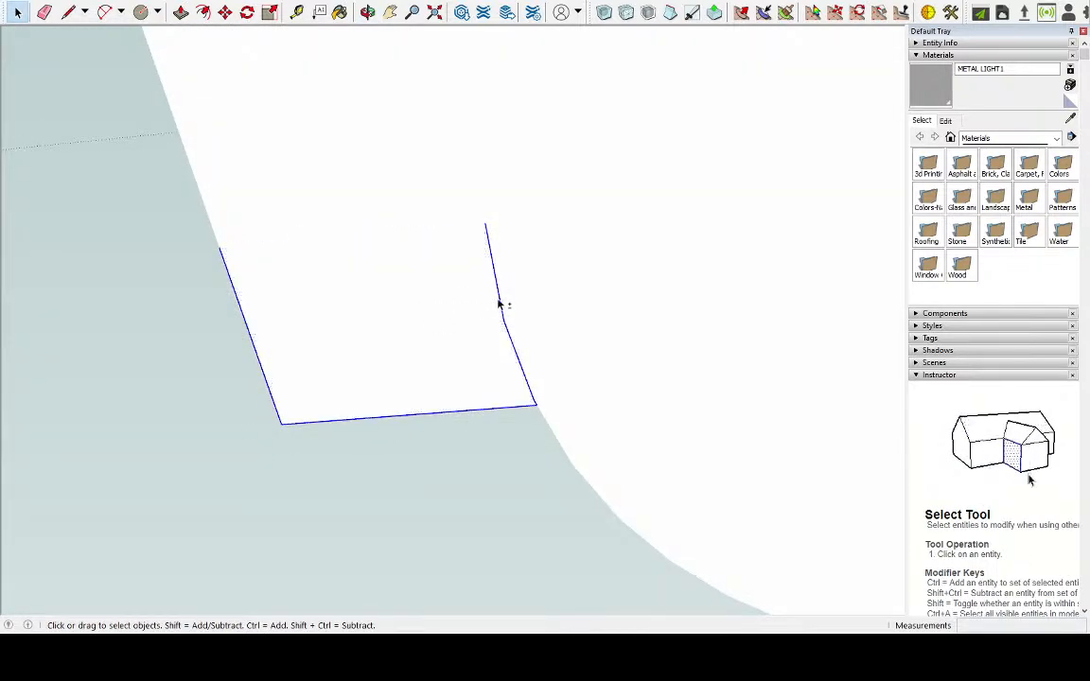
left_click(433, 416, "shift")
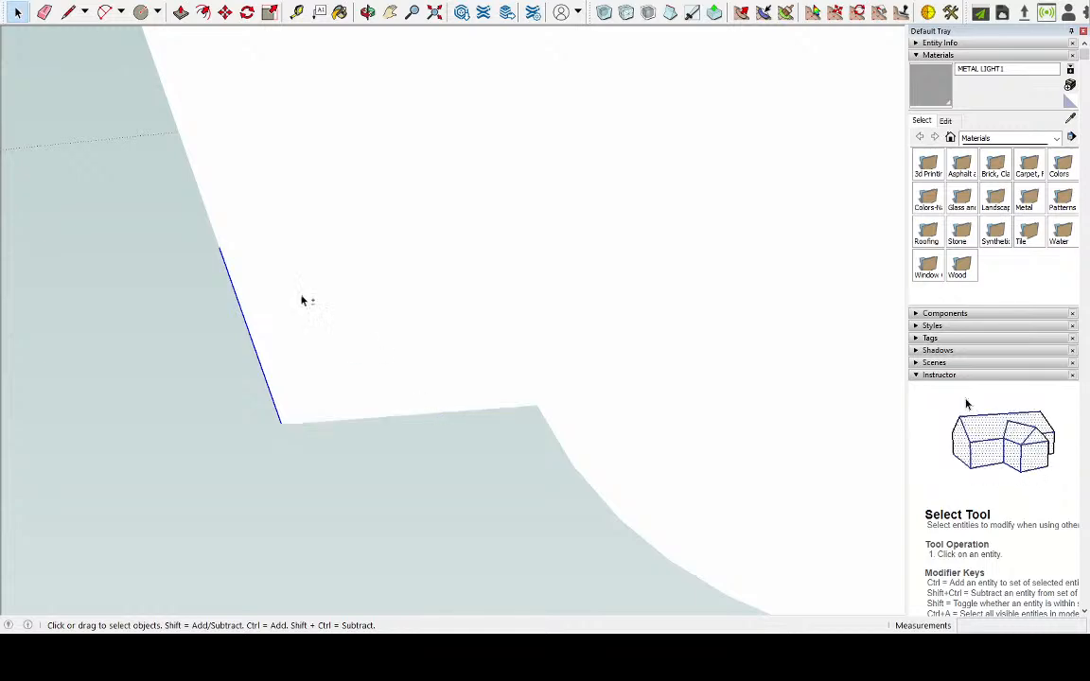
key("ctrl+z")
key("ctrl+y")
key("ctrl+z")
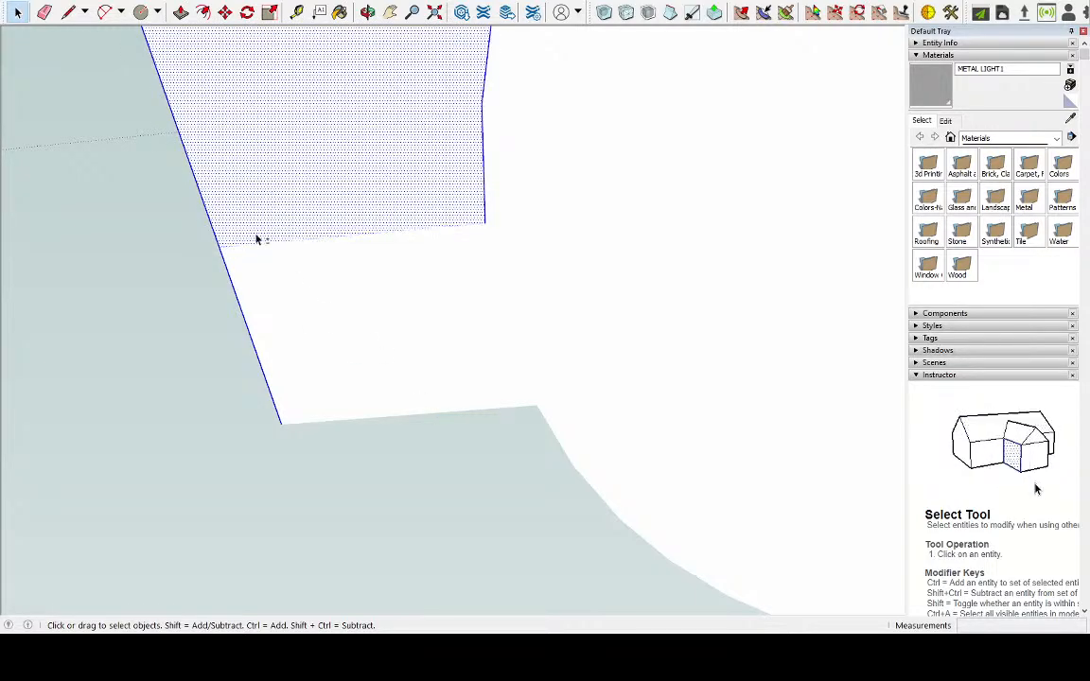
key("Delete")
scroll(383, 170, "down", 2)
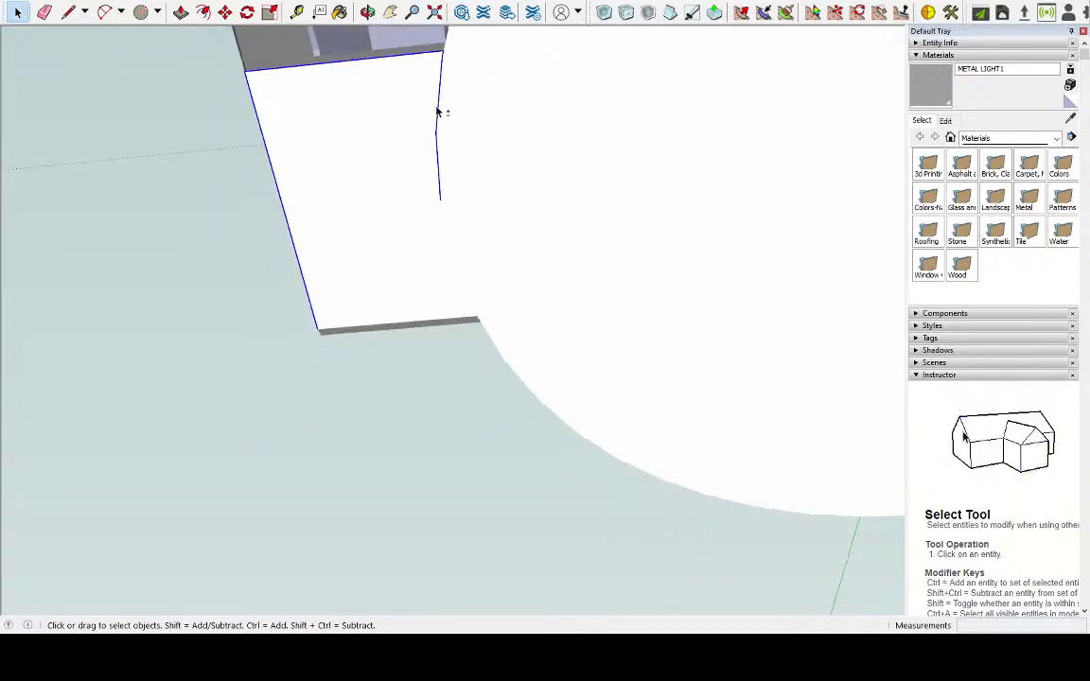
key("ctrl+z")
key("Delete")
mouse_move(413, 107)
middle_mouse_down()
mouse_move(421, 88)
mouse_move(414, 236)
mouse_move(432, 113)
middle_mouse_up()
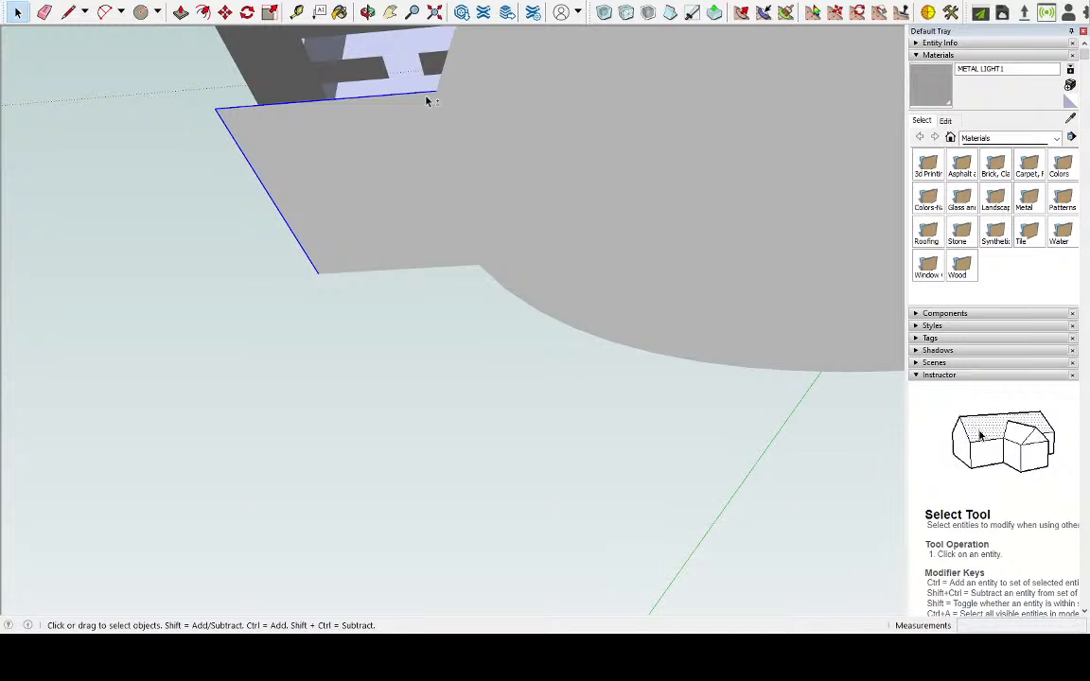
key("m")
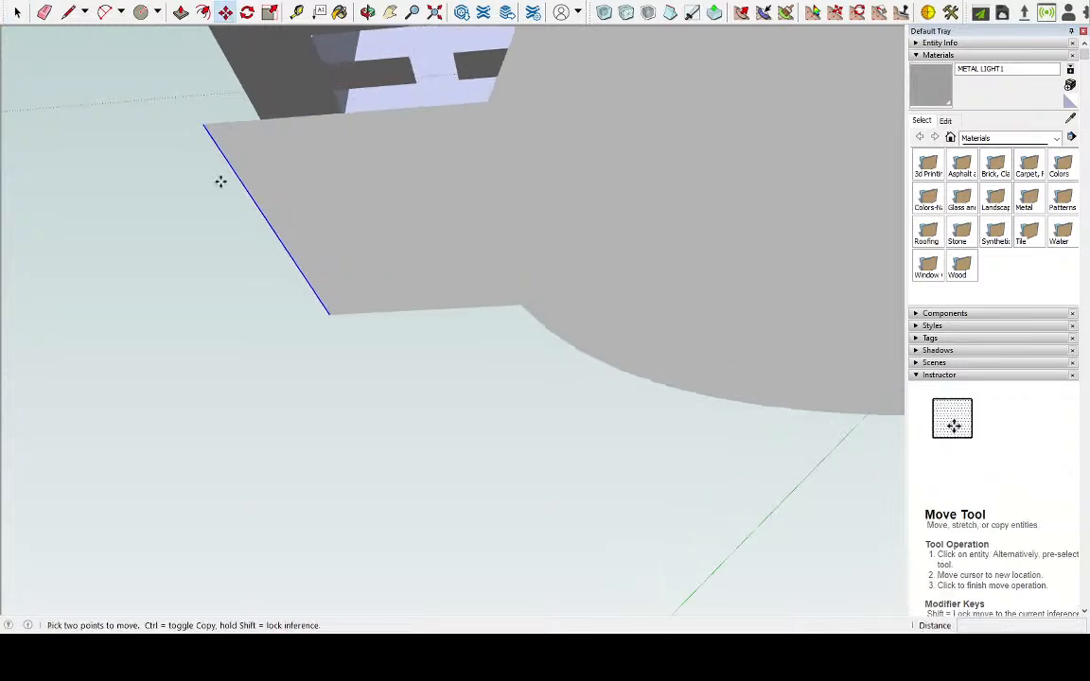
scroll(222, 158, "up", 3)
left_click(297, 239)
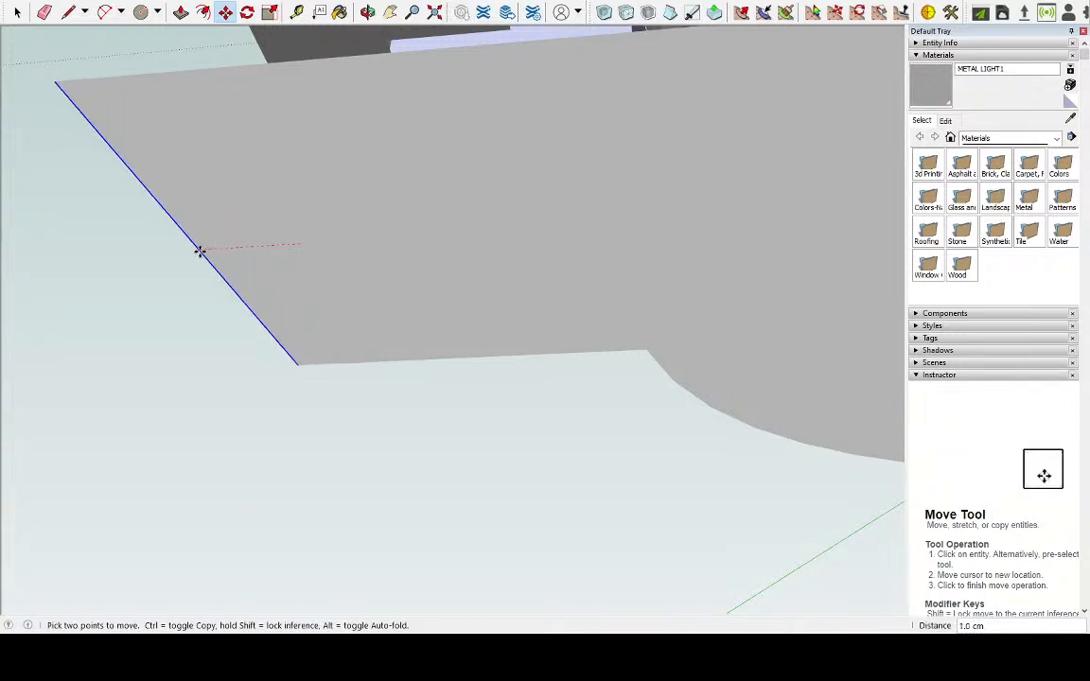
middle_click_drag(243, 226, 326, 371)
Examine the flat base from several angles to check how its tabs line up with the robot's feet
scroll(326, 371, "down", 5)
middle_click_drag(420, 273, 376, 398)
scroll(377, 399, "down", 2)
scroll(376, 398, "down", 4)
middle_click_drag(490, 433, 578, 147)
middle_click_drag(535, 226, 506, 59)
middle_click_drag(523, 235, 587, 525)
middle_click_drag(549, 338, 698, 436)
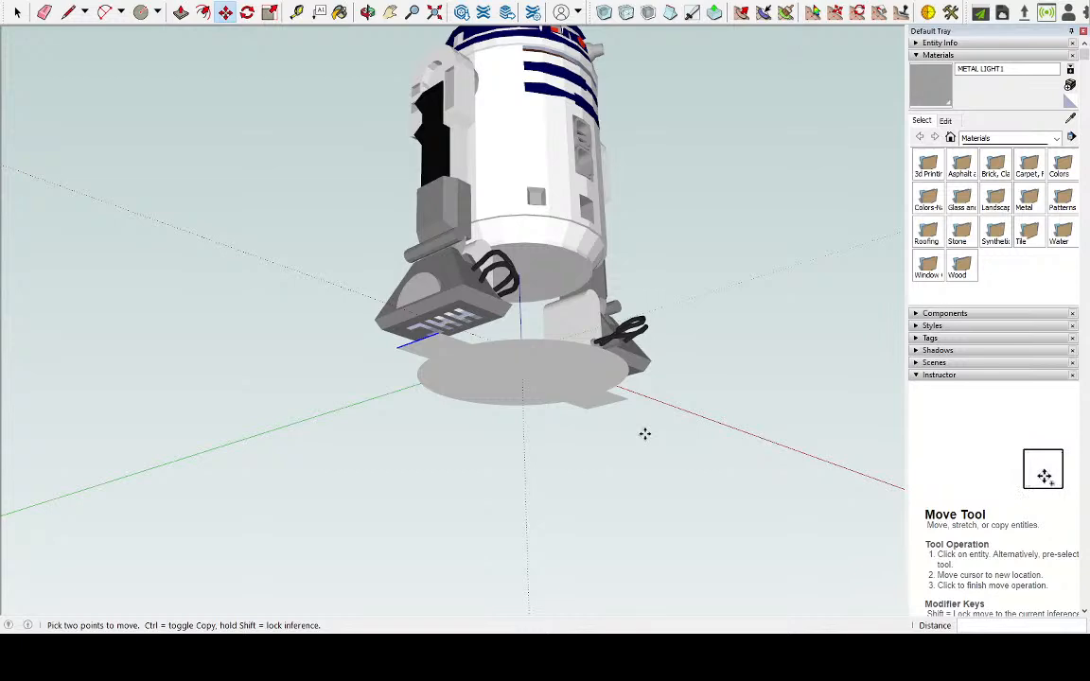
middle_click_drag(570, 407, 558, 484)
scroll(564, 310, "up", 3)
middle_click_drag(558, 312, 328, 355)
scroll(603, 452, "up", 2)
Delete the line dividing each tab into two halves, and check the merged faces by selecting the whole base
left_click(17, 11)
left_click(503, 326)
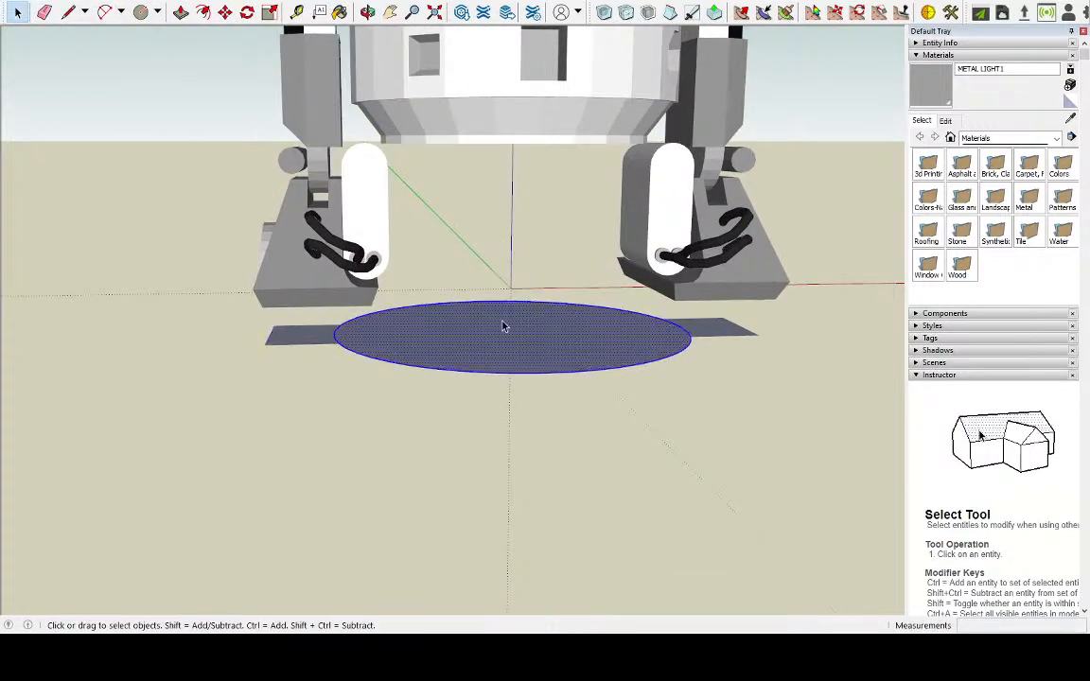
left_click(319, 340)
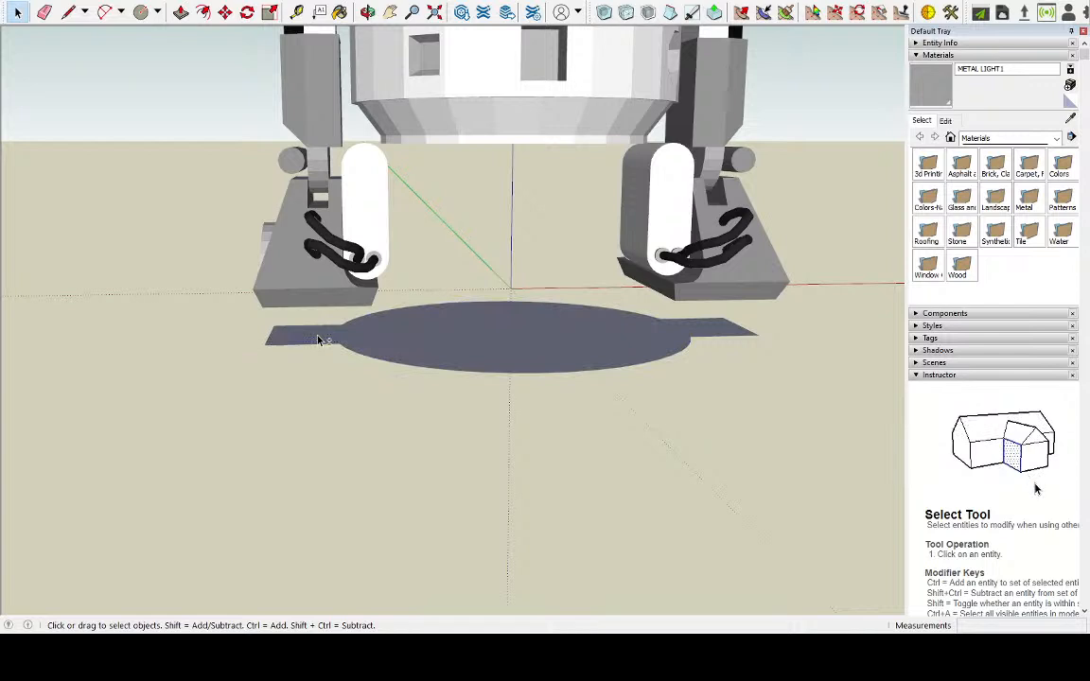
left_click(400, 341)
left_click(326, 340, "shift")
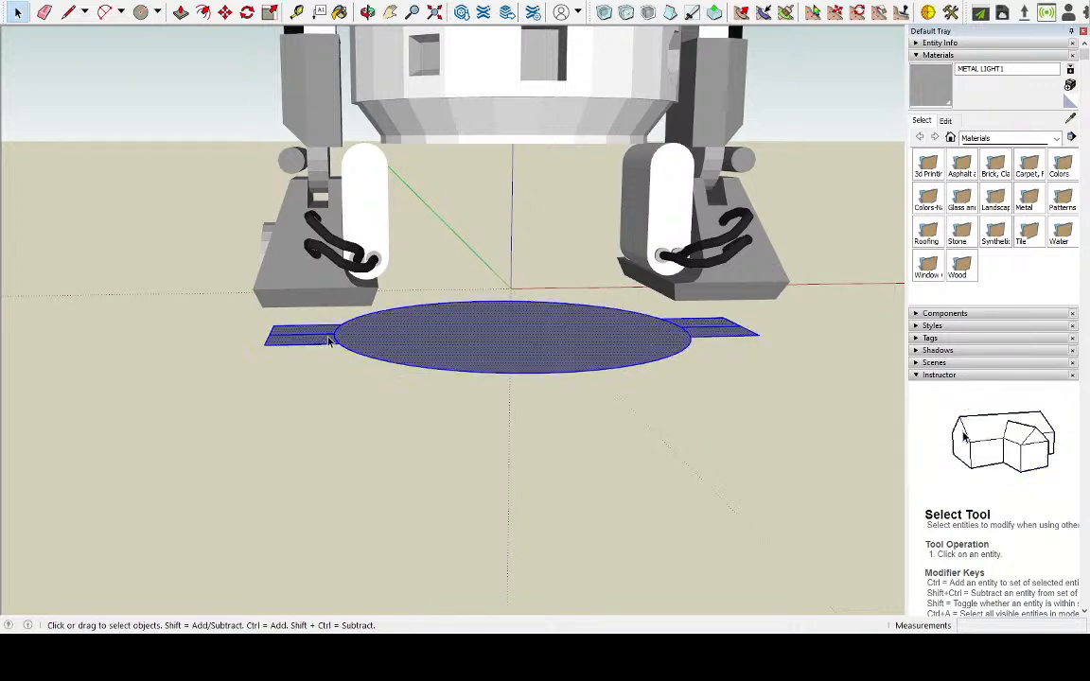
scroll(328, 340, "up", 3)
left_click(320, 337)
key("Delete")
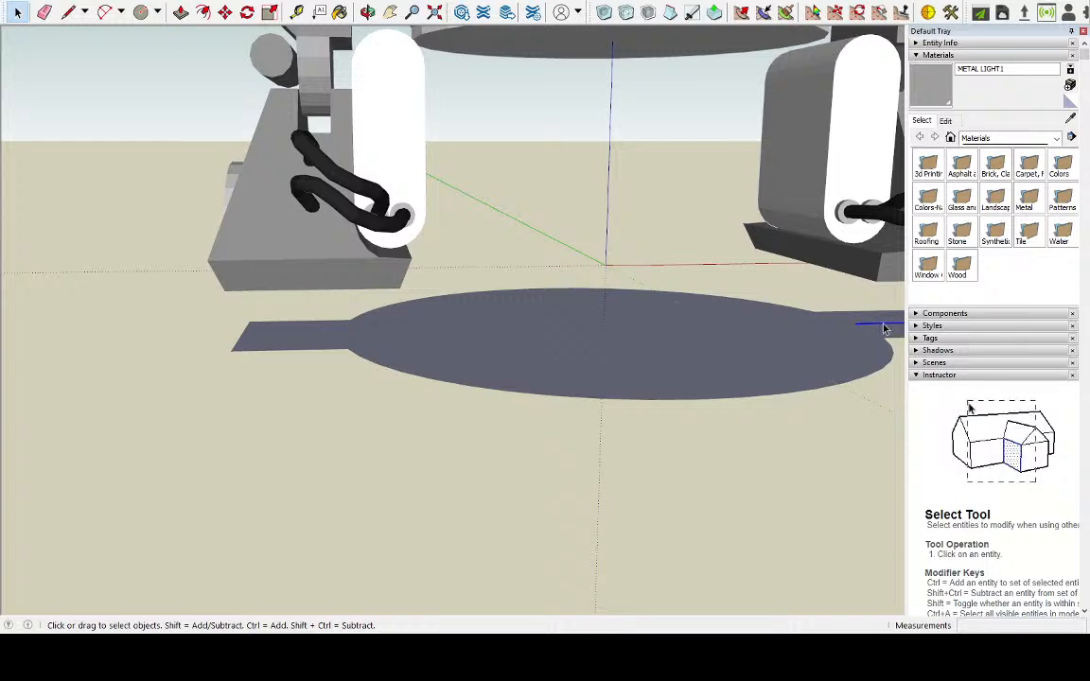
left_click(704, 337)
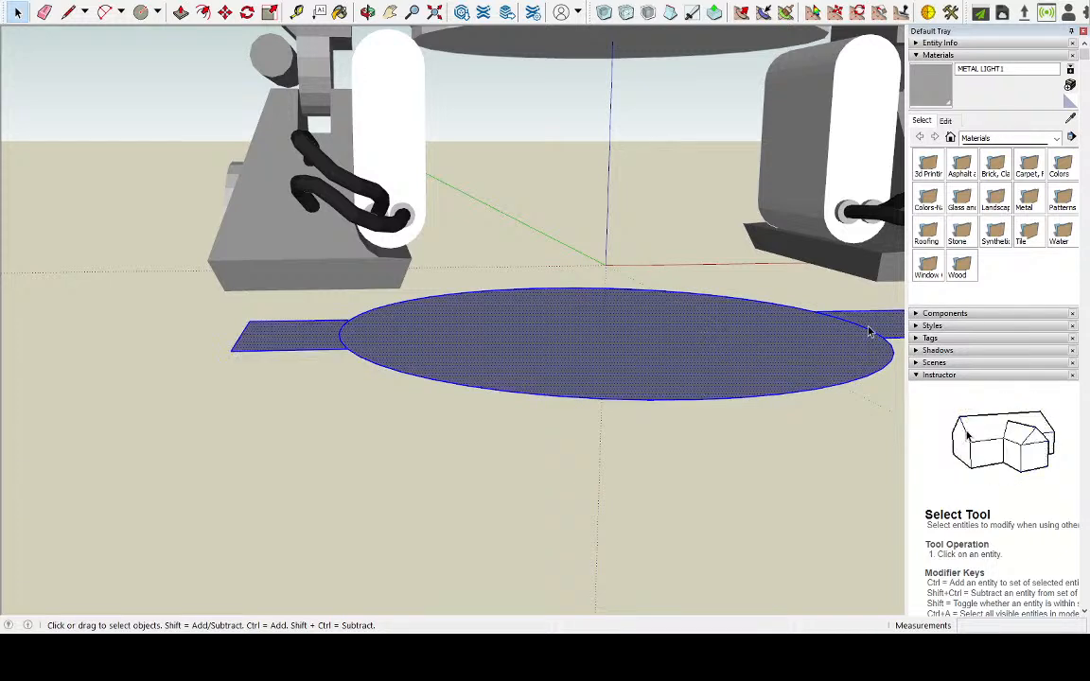
left_click(861, 330)
left_click(683, 342)
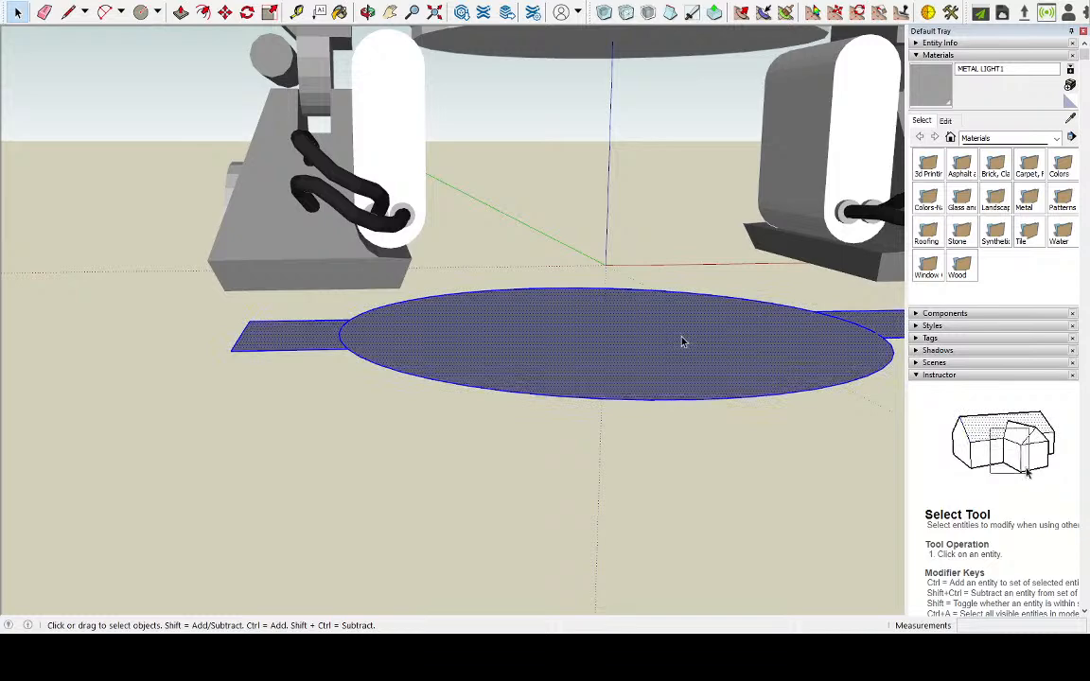
Push/Pull the circular face 4 cm downward and extrude both tabs down to the same depth
scroll(683, 342, "down", 3)
left_click(179, 11)
left_click_drag(662, 340, 593, 299)
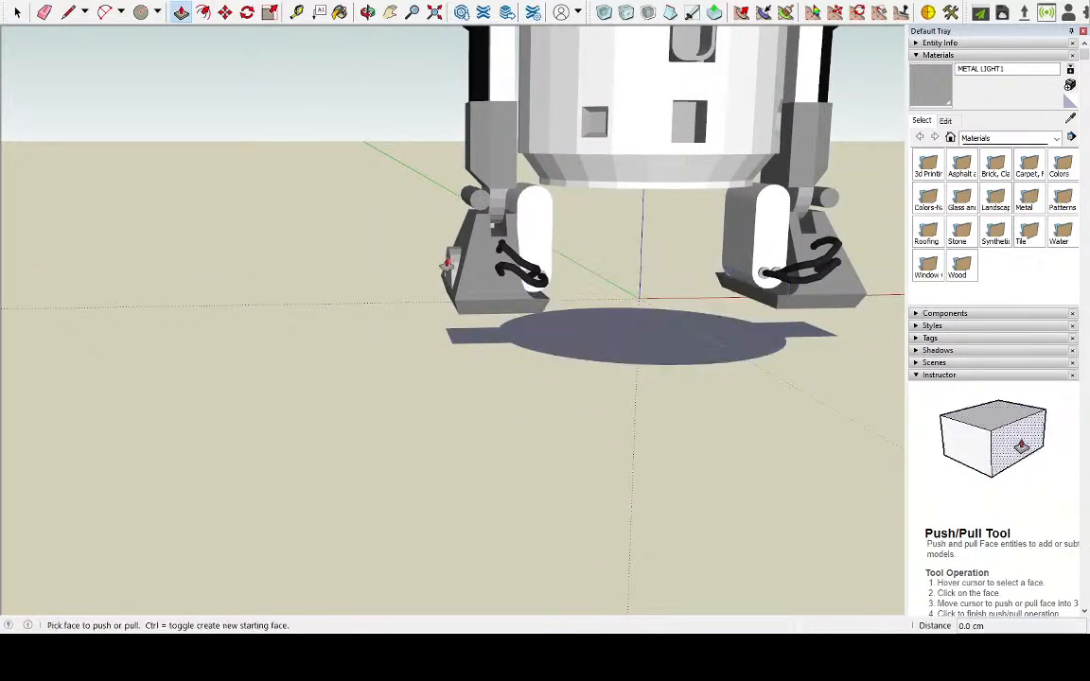
left_click_drag(610, 357, 610, 403)
key("Escape")
left_click_drag(620, 355, 611, 404)
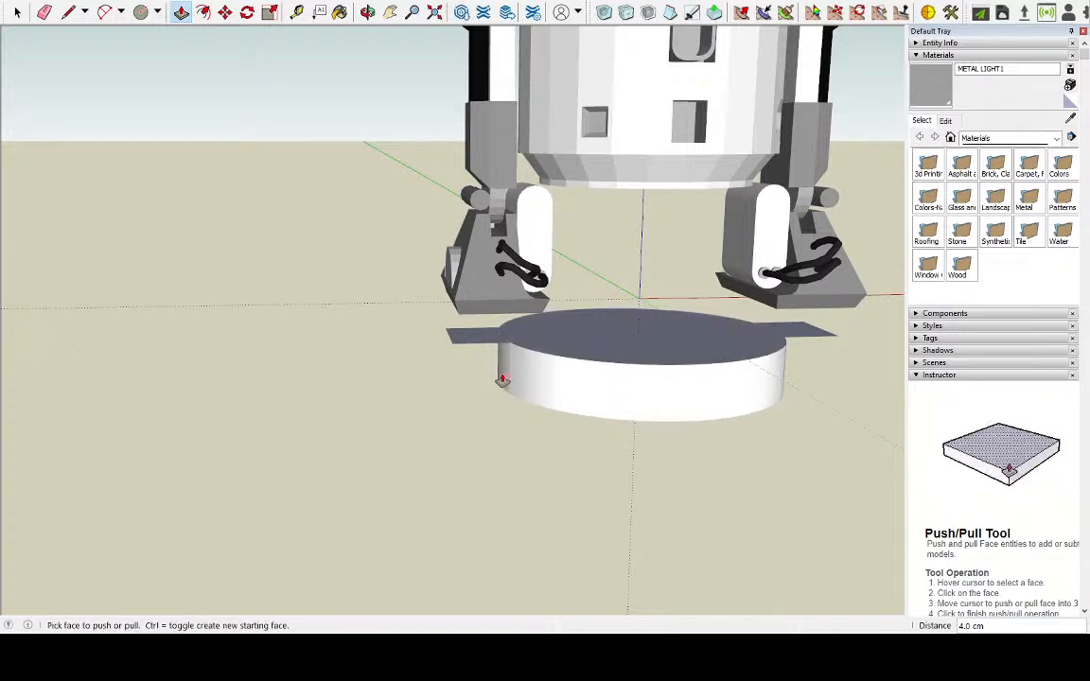
left_click_drag(487, 341, 534, 408)
left_click_drag(800, 338, 483, 398)
Reverse the orientation of the base's top faces, covering the circle and both tabs
middle_click_drag(631, 355, 492, 471)
scroll(715, 513, "up", 2)
middle_click_drag(715, 514, 782, 454)
key("space")
left_click(493, 316)
right_click(825, 345)
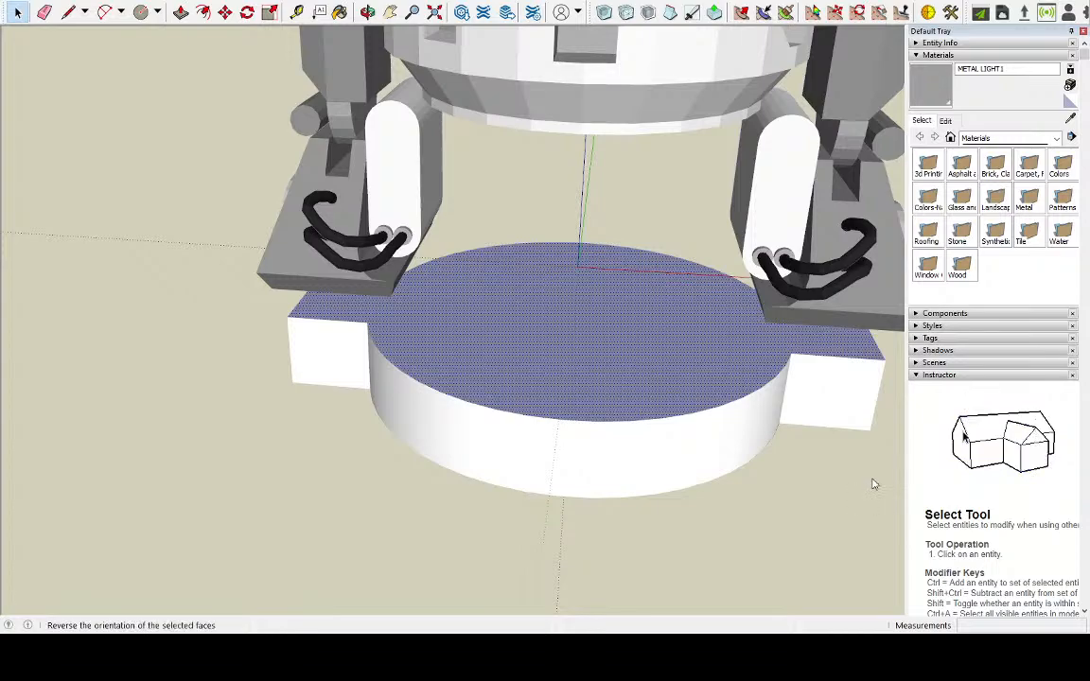
left_click(872, 479)
Select the whole extruded base and move it up about 14 cm so it surrounds the robot's body below the coloured bands
left_click(378, 372)
triple_click(479, 361)
middle_click_drag(479, 386, 292, 457)
key("m")
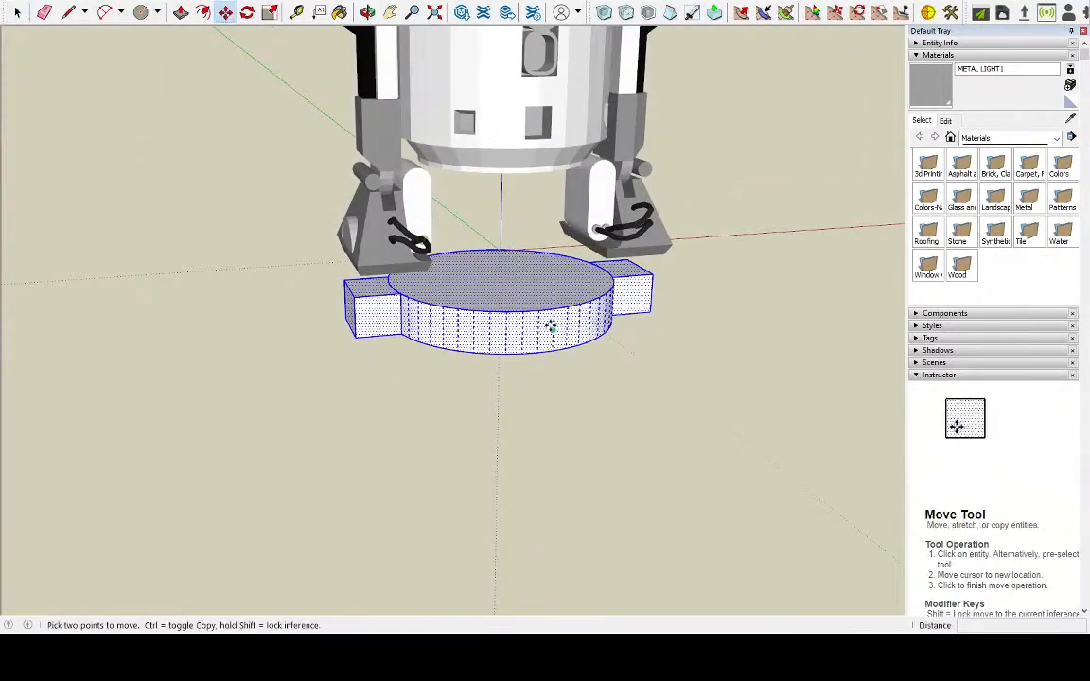
left_click_drag(537, 326, 543, 49)
key("o")
middle_click_drag(531, 99, 816, 213)
key("m")
middle_click_drag(316, 235, 445, 216)
left_click_drag(444, 216, 442, 139)
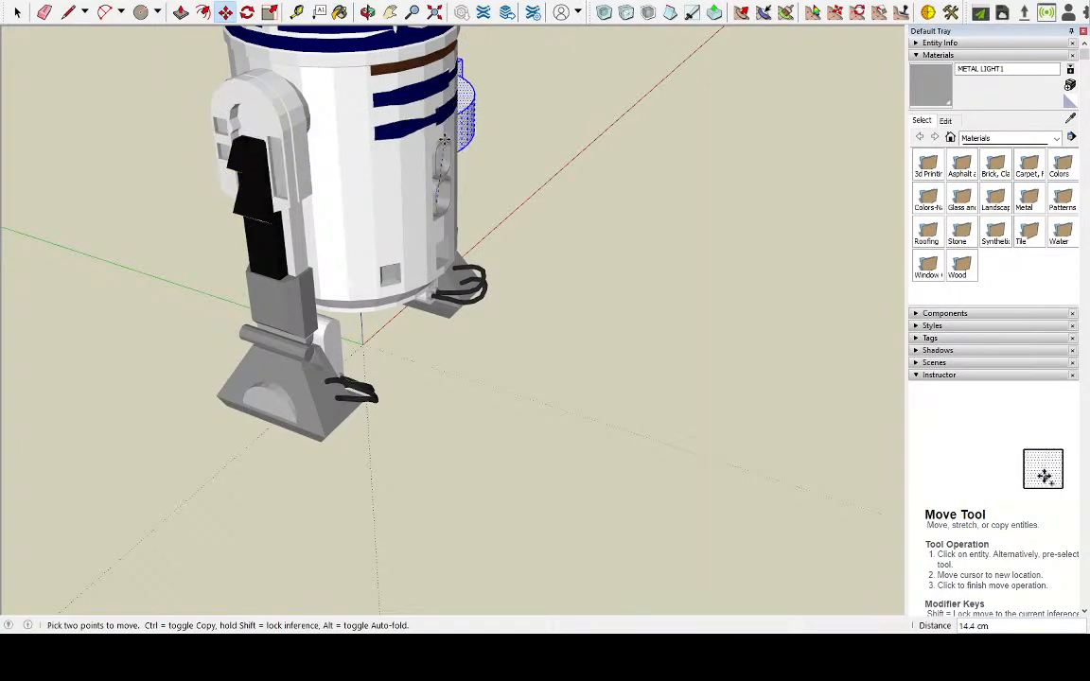
left_click(442, 132)
middle_click_drag(442, 132, 131, 231)
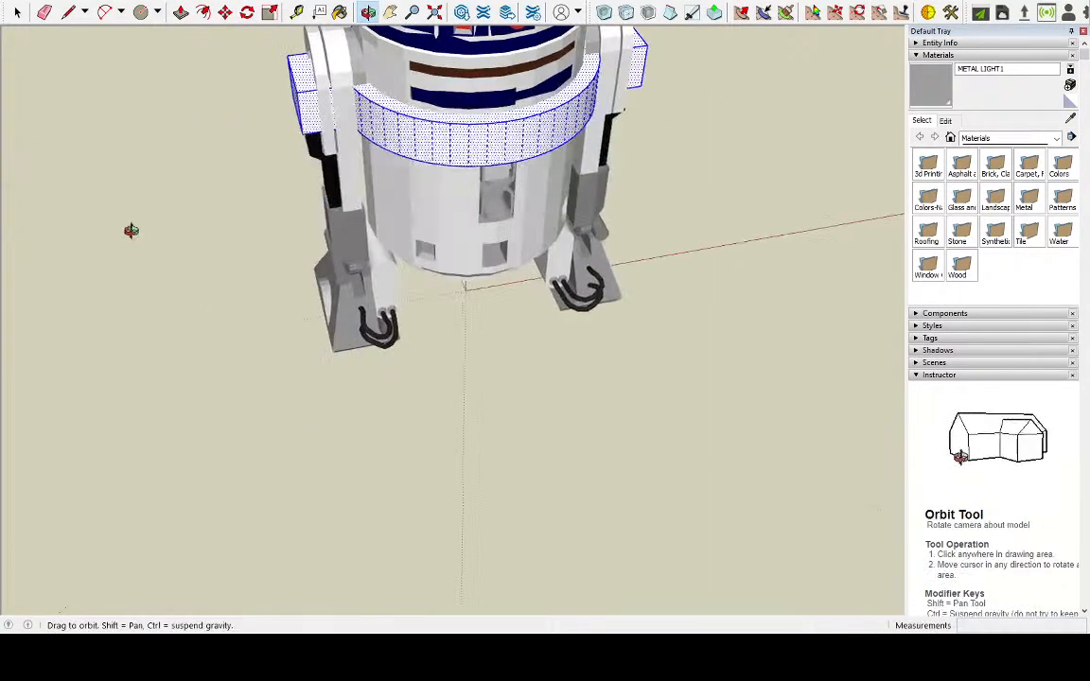
middle_click_drag(627, 183, 423, 220)
scroll(754, 153, "up", 3)
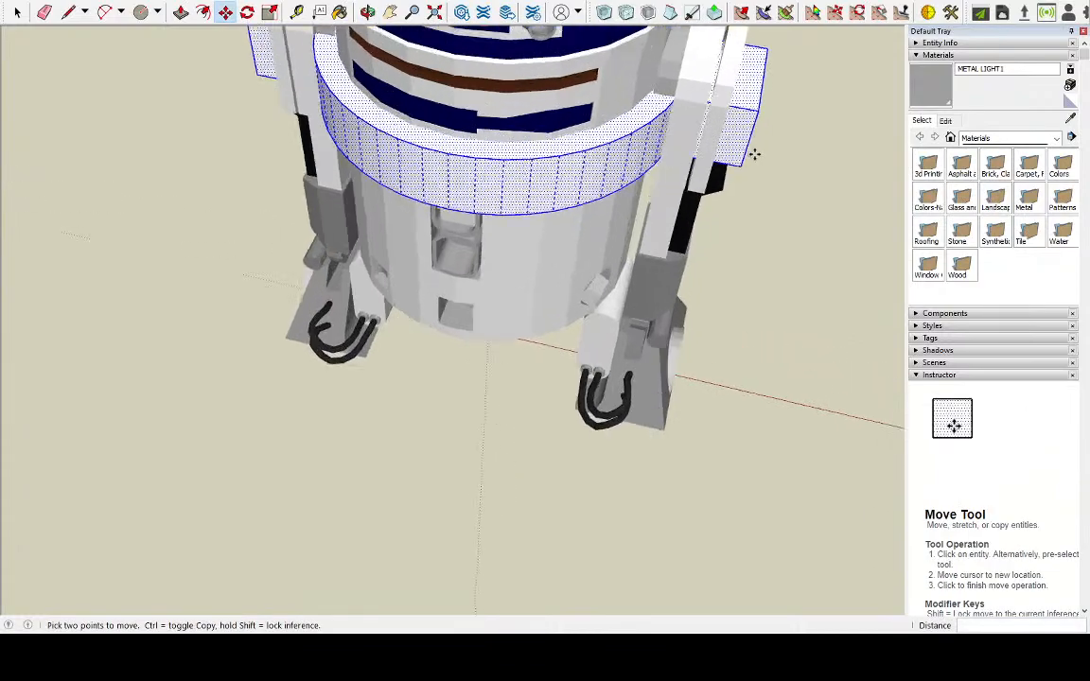
Clear the selection and examine how the base and its side tabs sit around the robot's body and legs
middle_click_drag(732, 130, 503, 154)
scroll(805, 236, "up", 3)
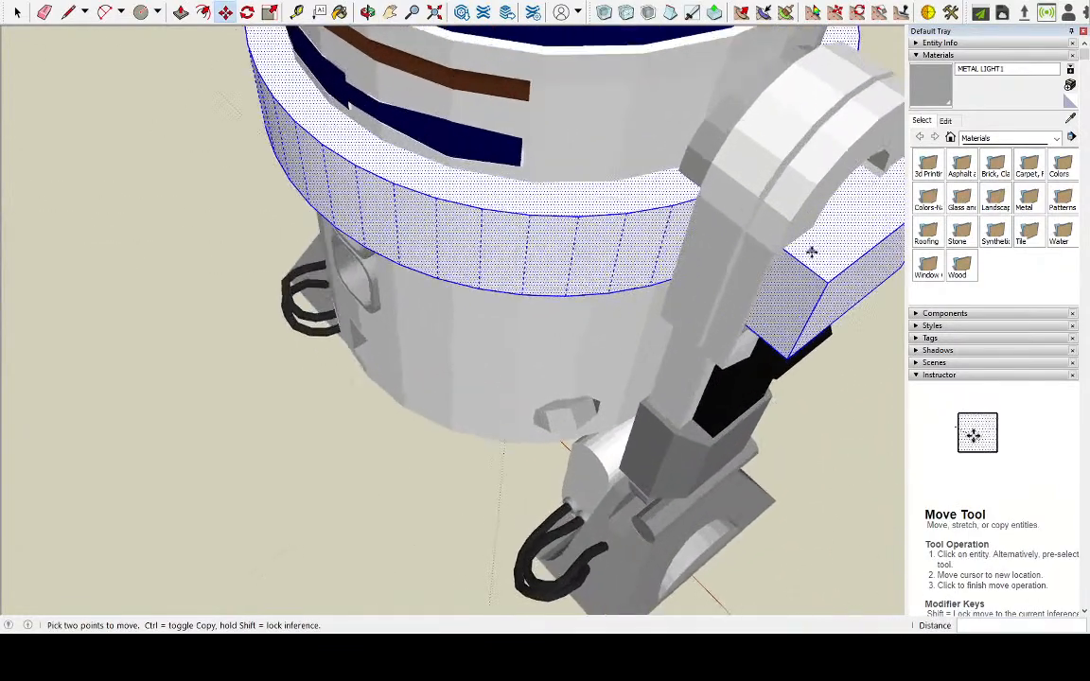
middle_click_drag(384, 351, 679, 277)
scroll(679, 277, "down", 3)
scroll(351, 202, "up", 2)
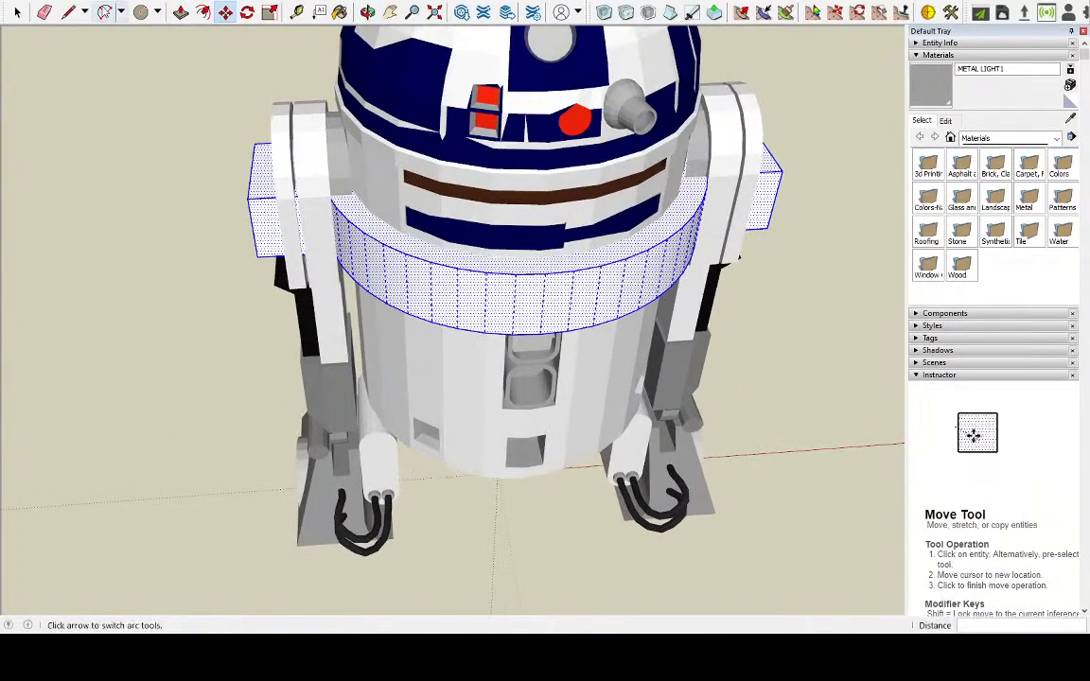
left_click(17, 13)
left_click(199, 188)
middle_click_drag(200, 188, 244, 228)
scroll(244, 228, "up", 1)
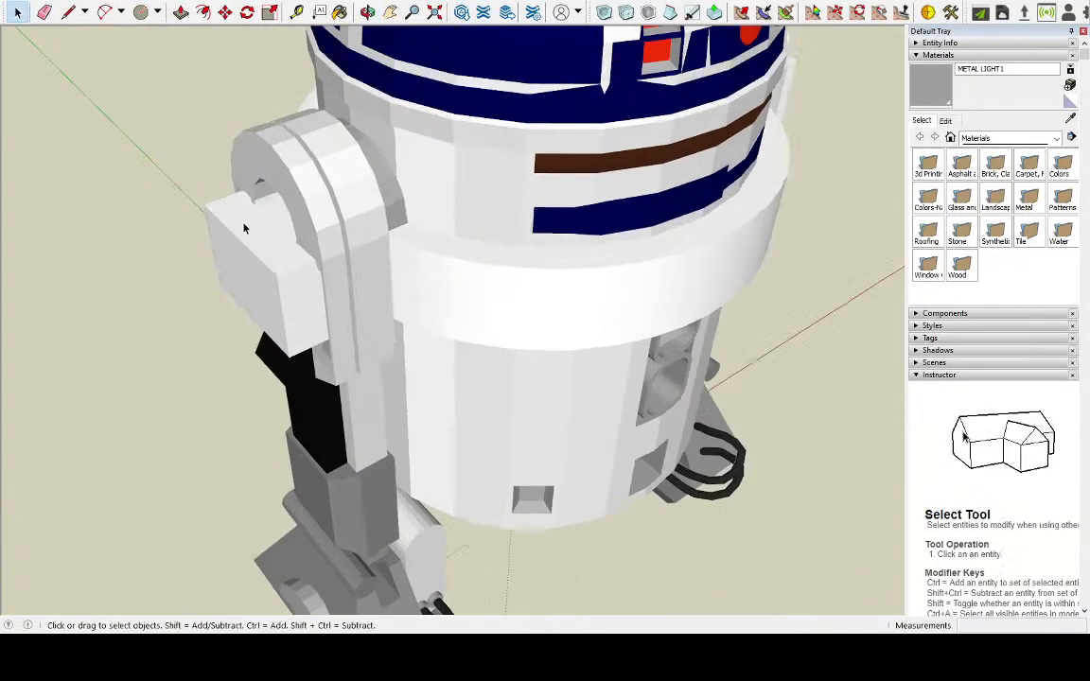
scroll(232, 213, "up", 1)
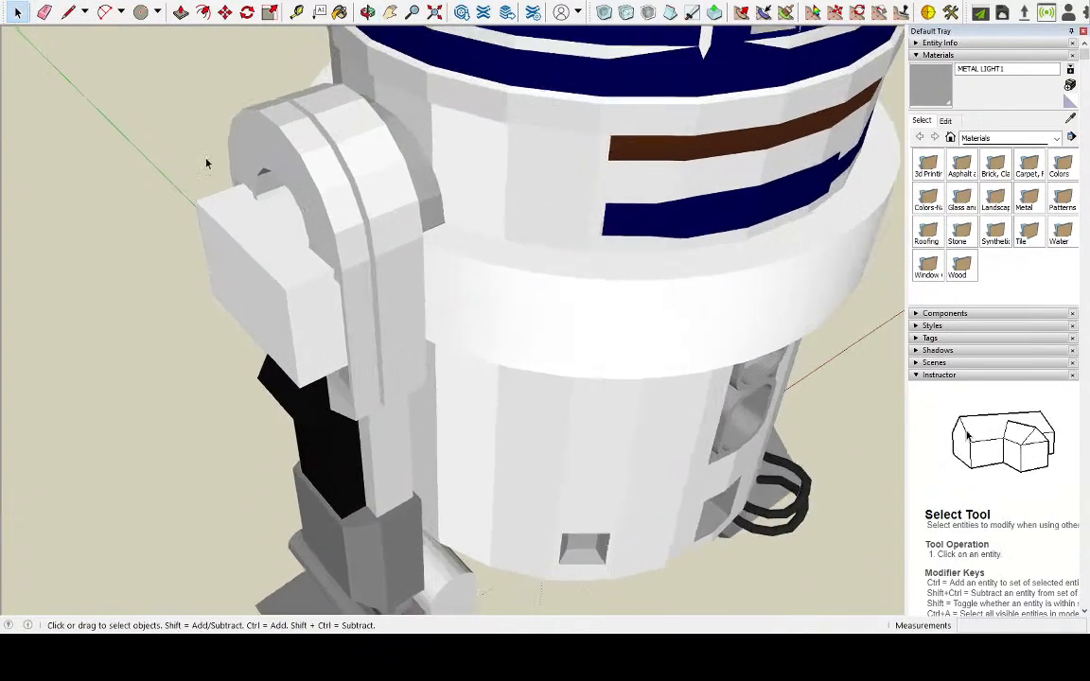
left_click(205, 238)
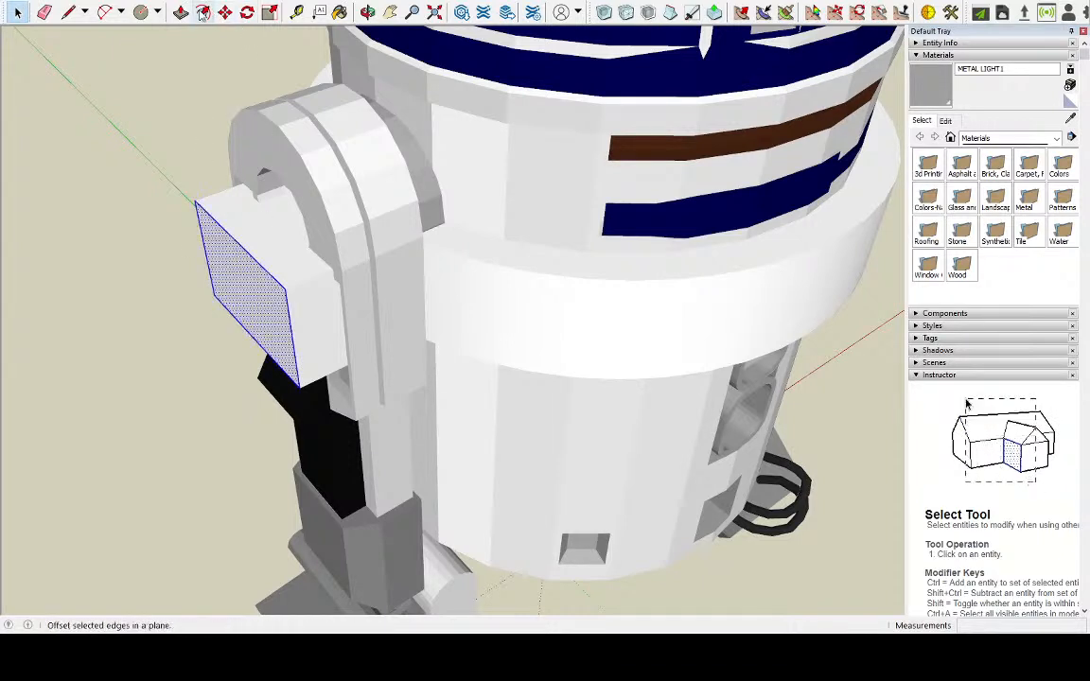
key("p")
left_click(242, 294)
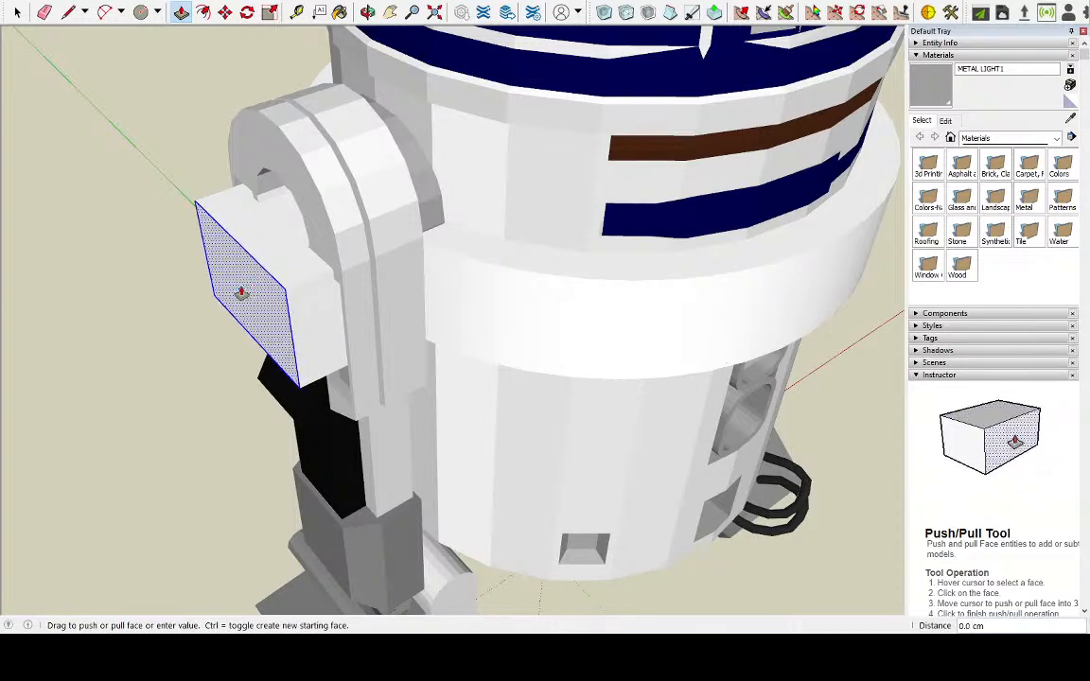
left_click(240, 294)
middle_click_drag(417, 269, 197, 227)
scroll(306, 274, "up", 1)
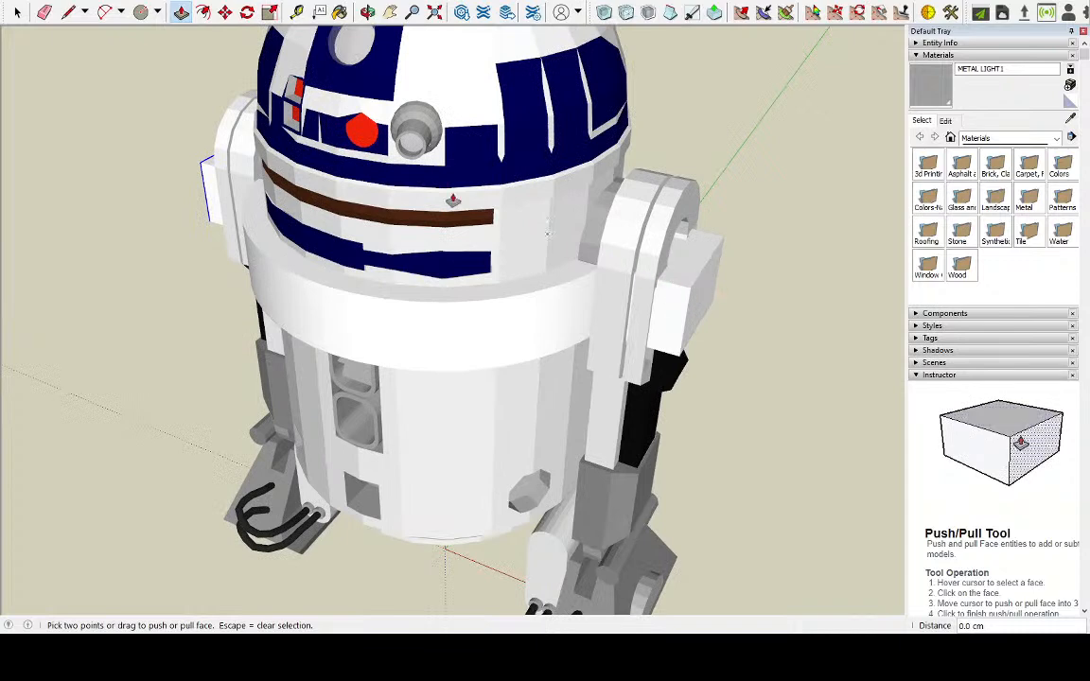
key("space")
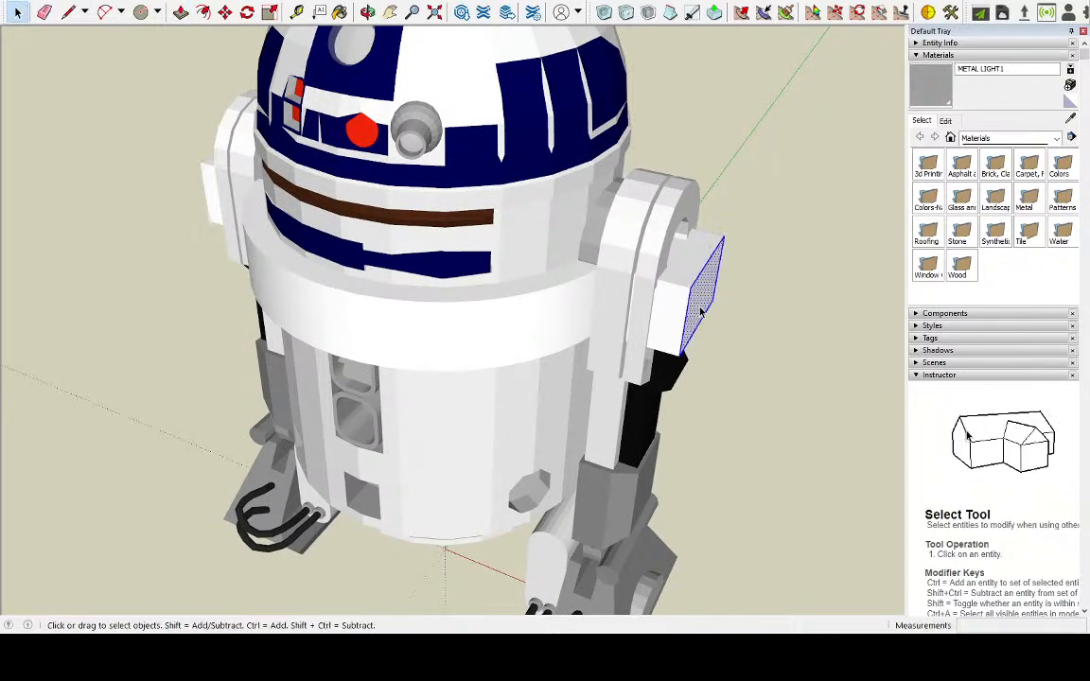
scroll(748, 276, "up", 3)
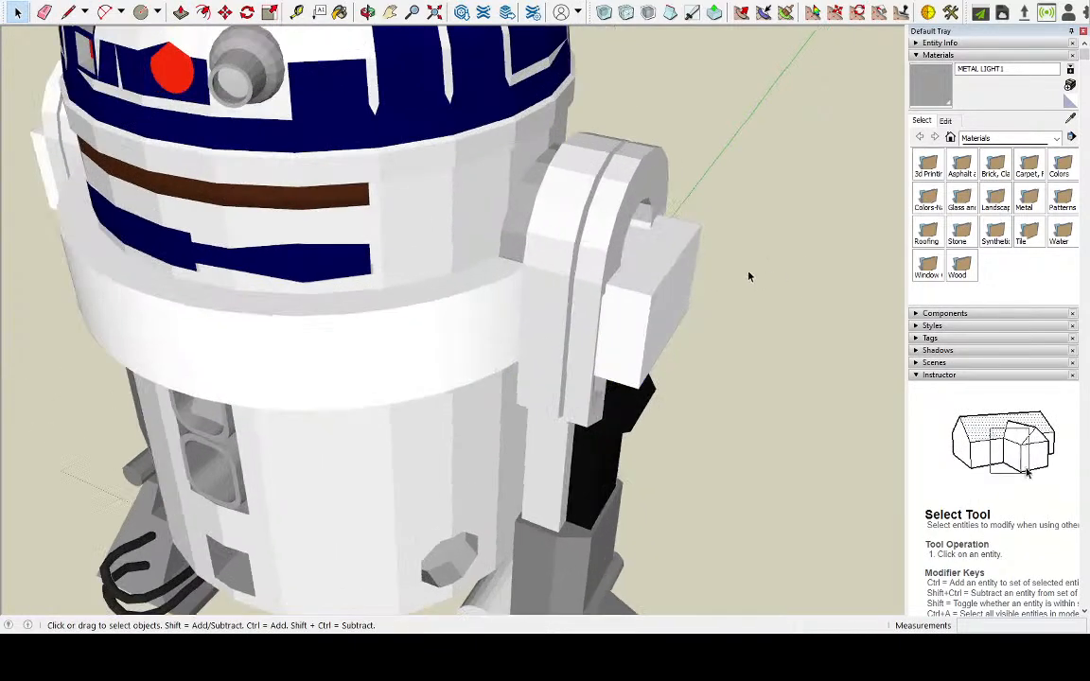
key("p")
left_click(651, 294)
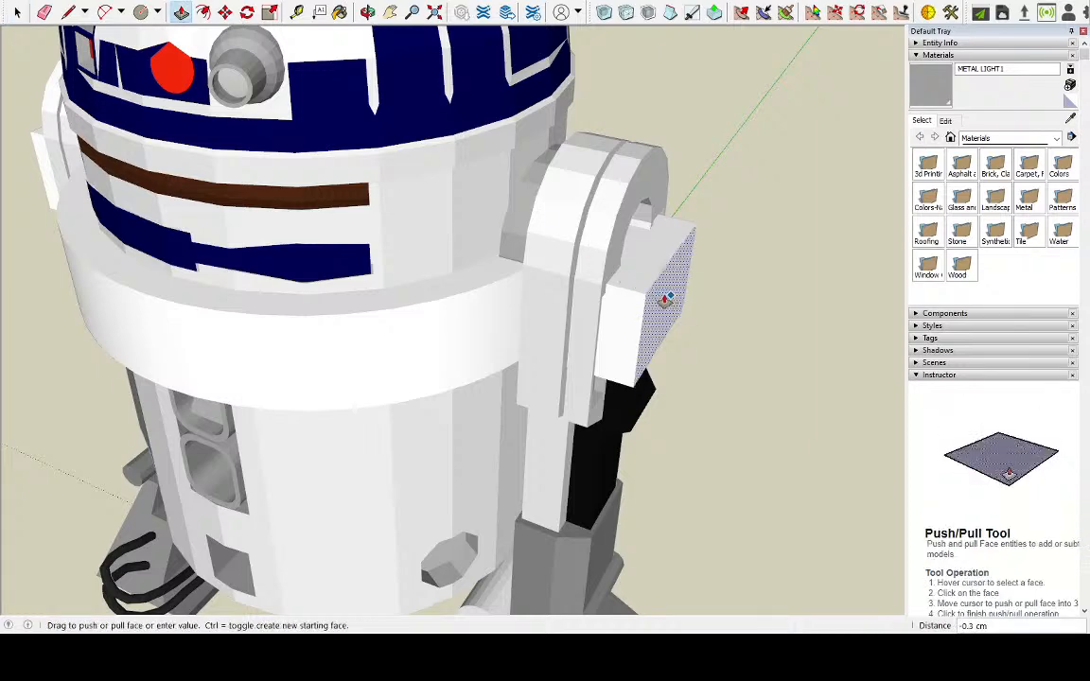
key("Escape")
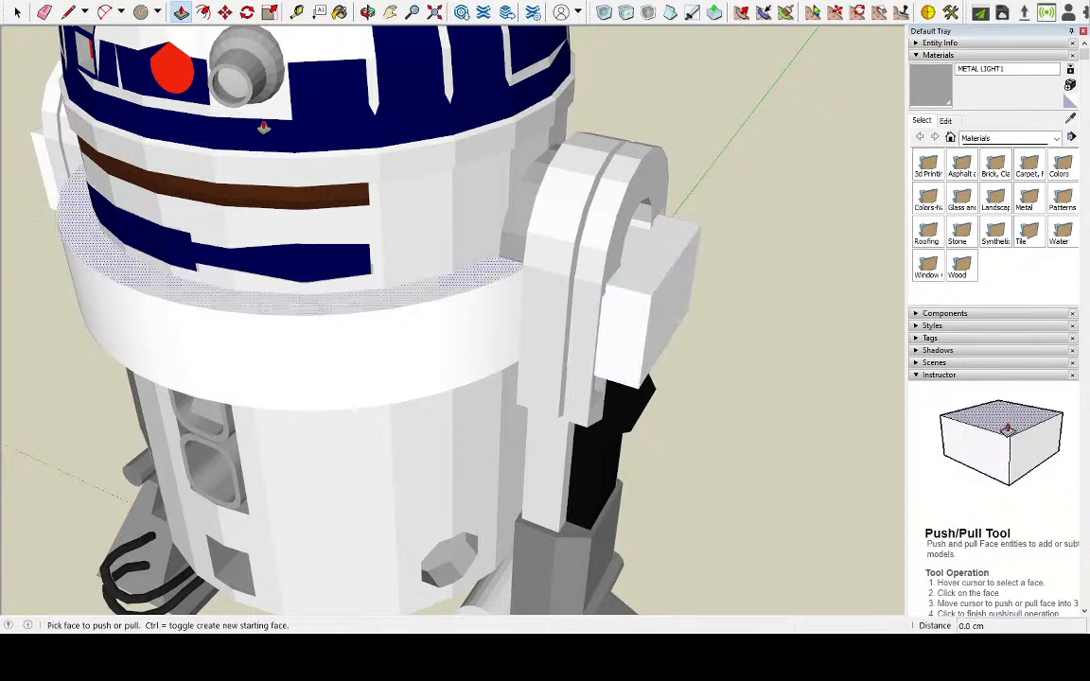
left_click(66, 11)
middle_click_drag(444, 275, 657, 360)
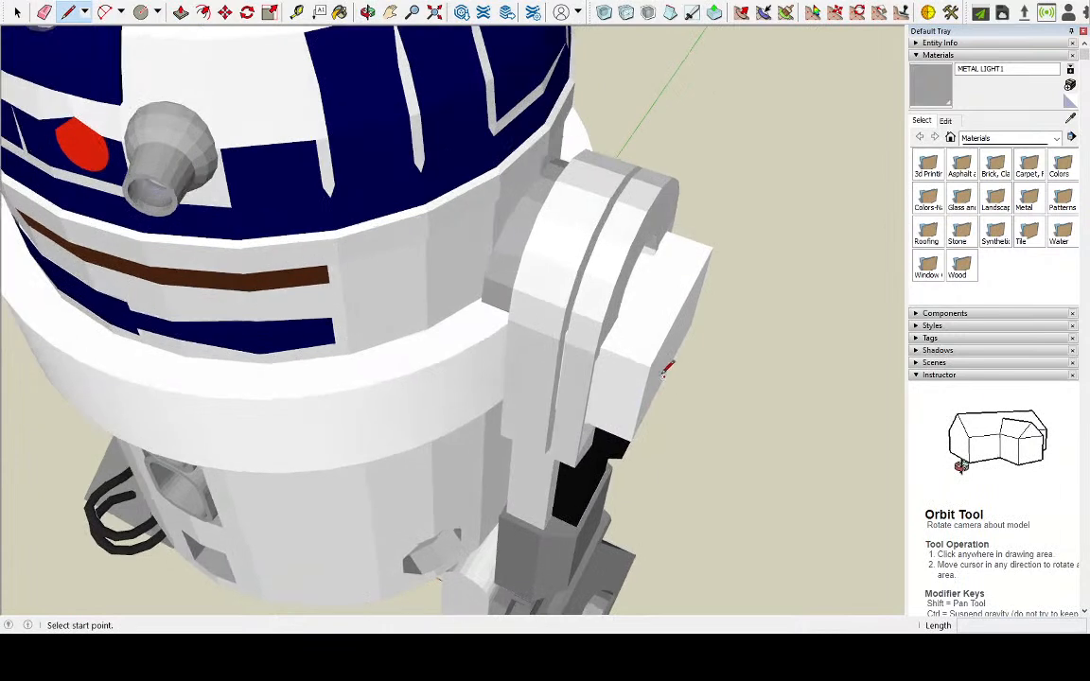
key("space")
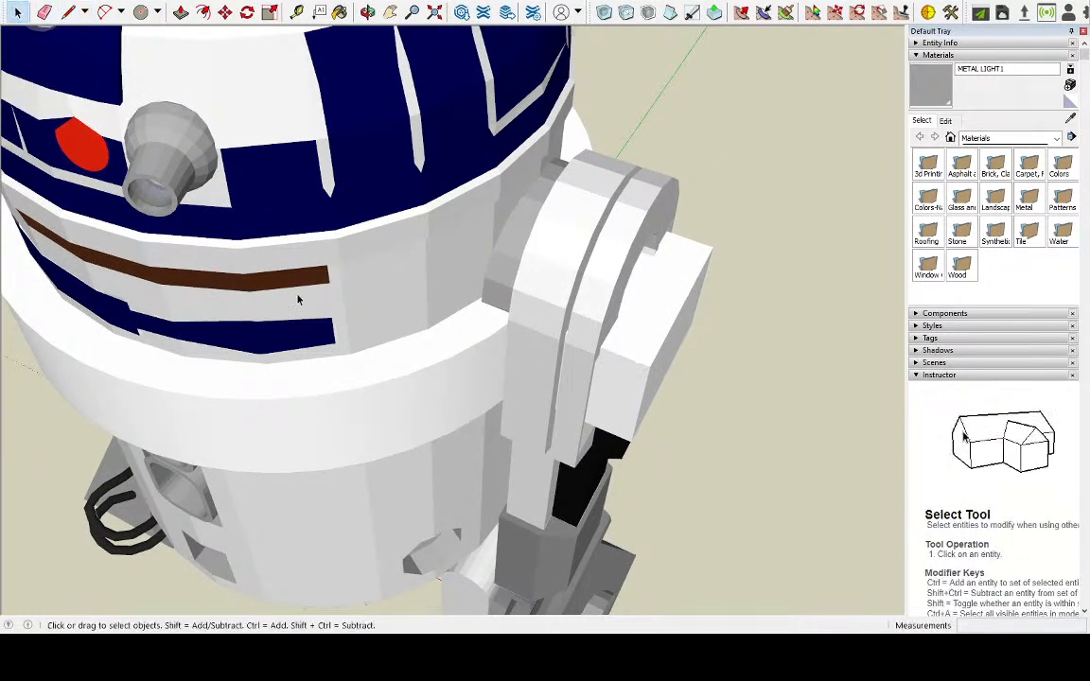
Select the whole connected base with its tabs, make it a group, and open the group for editing
left_click(402, 394)
double_click(402, 395)
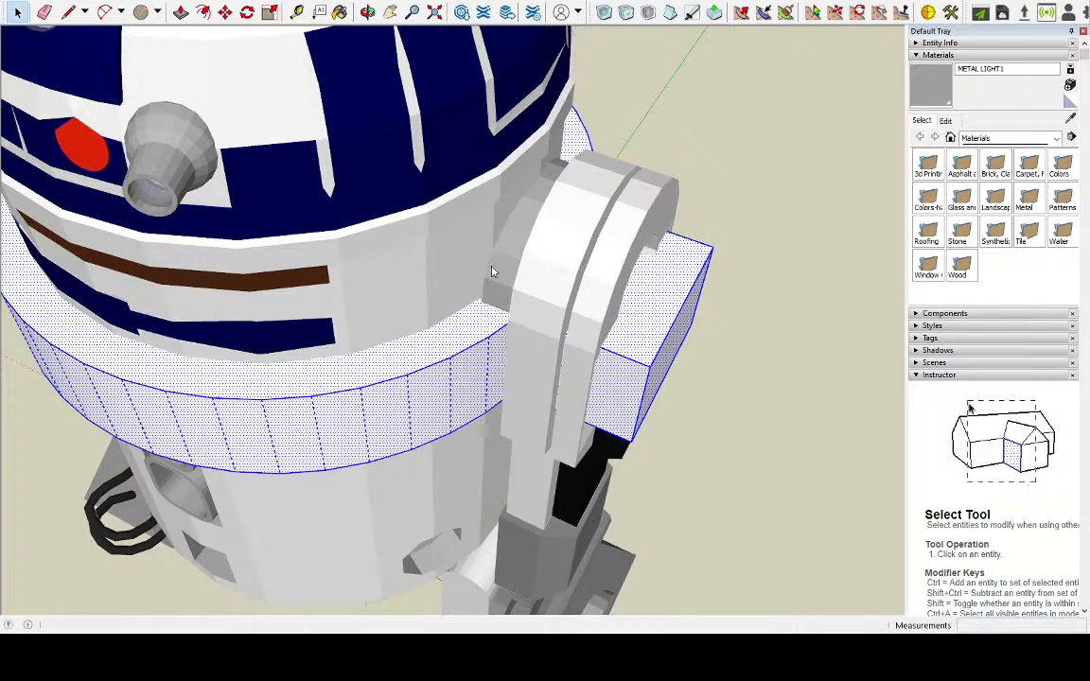
key("g")
double_click(431, 388)
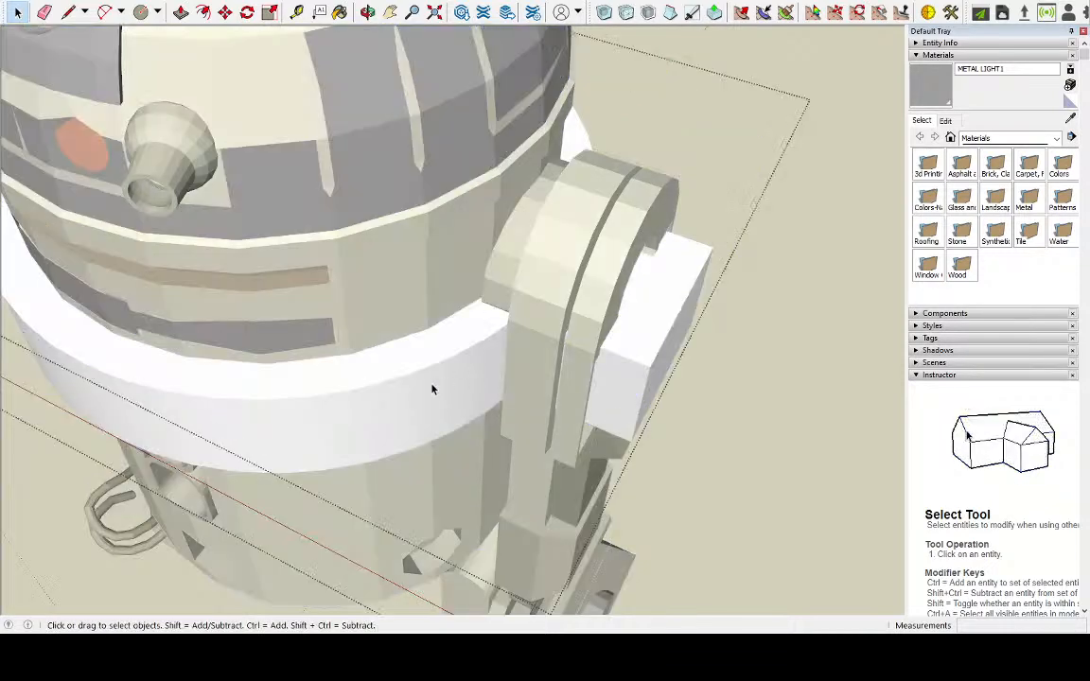
left_click(427, 383)
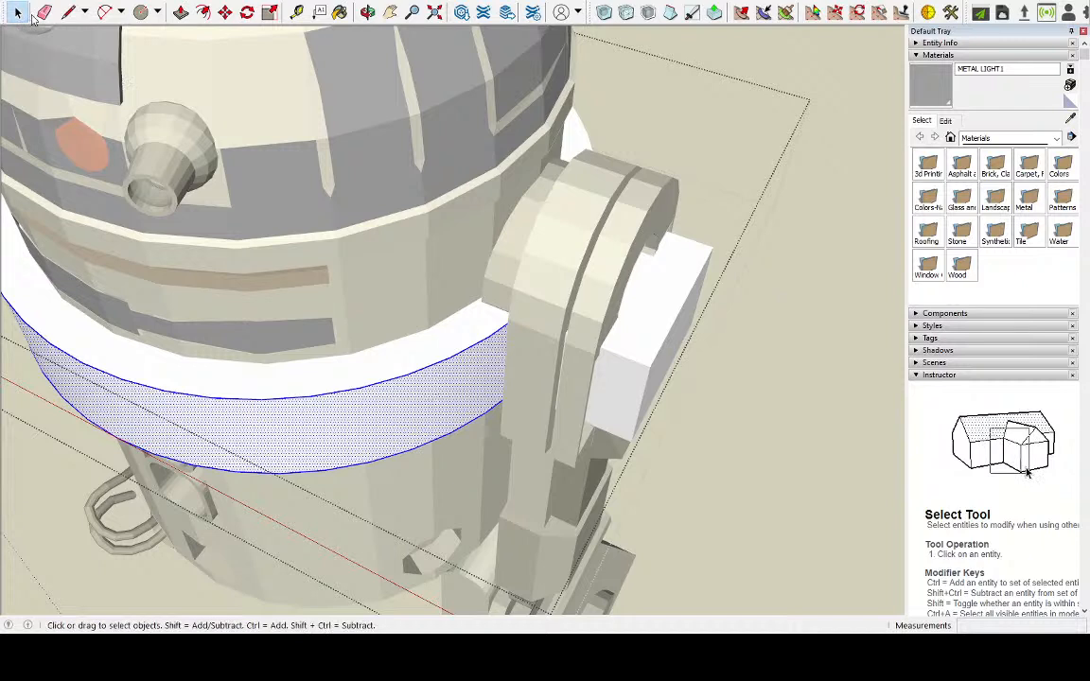
left_click(68, 11)
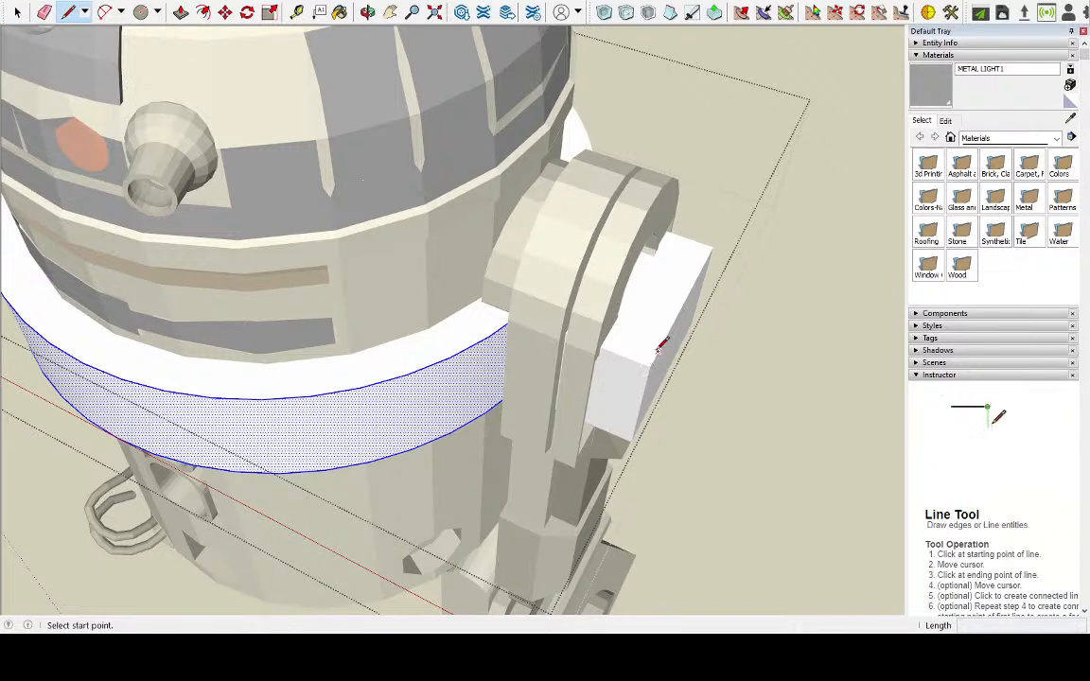
left_click(470, 347)
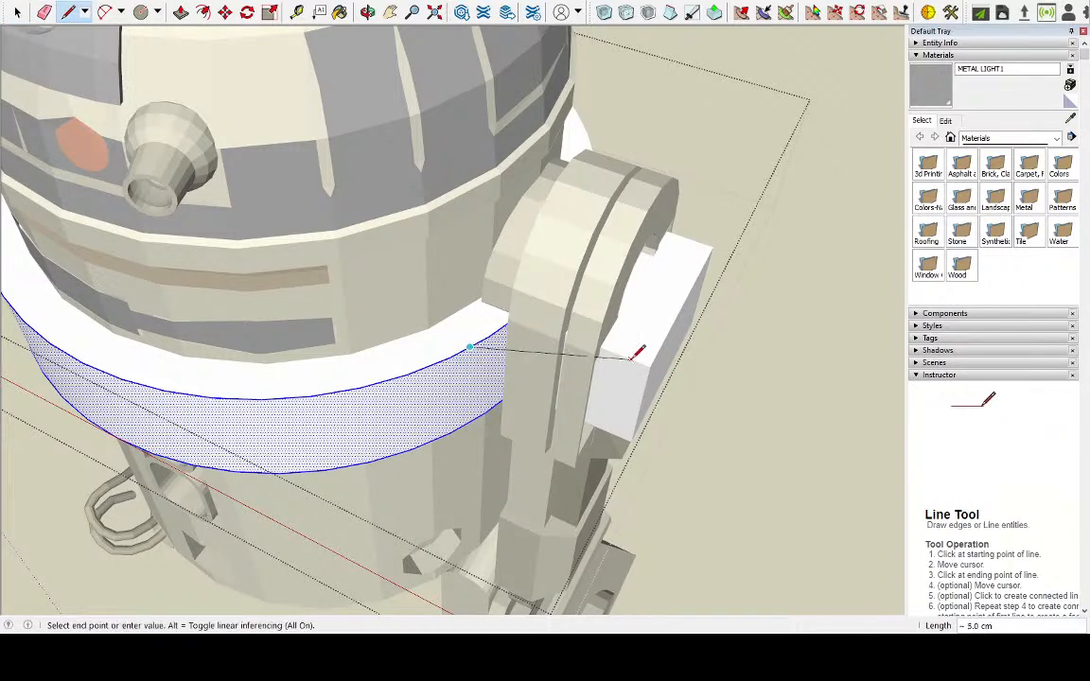
middle_click_drag(649, 366, 565, 189)
scroll(599, 296, "up", 3)
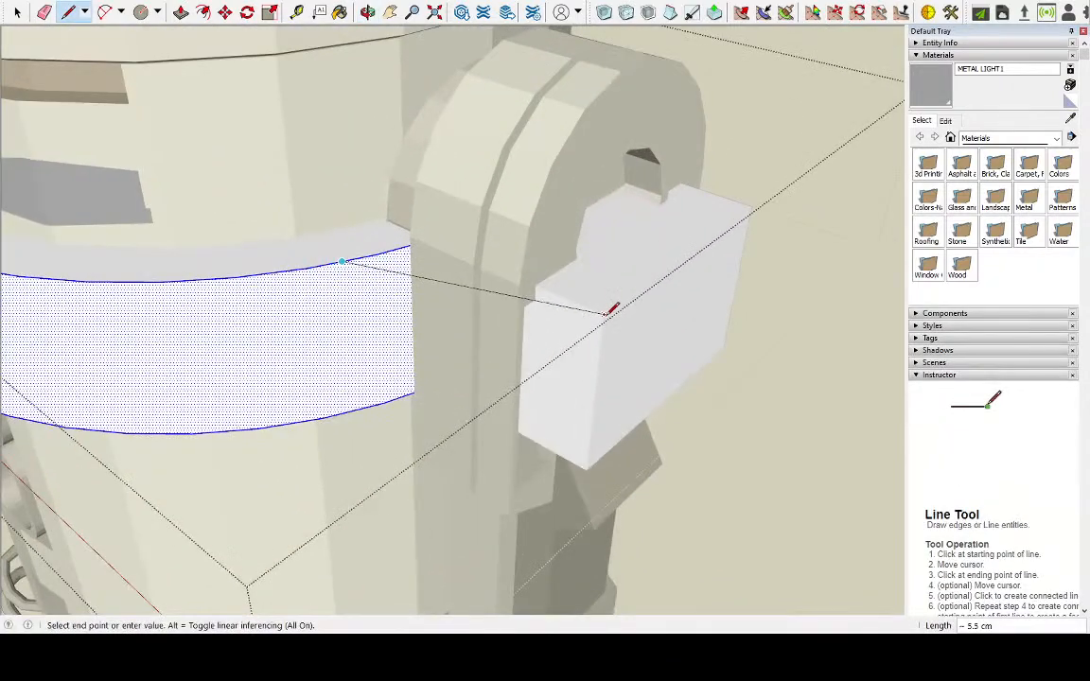
key("Escape")
Select all base geometry to expose its segments, and draw lines about 6.1 cm long from one tab's outer top and bottom corners to the ring
left_click(17, 12)
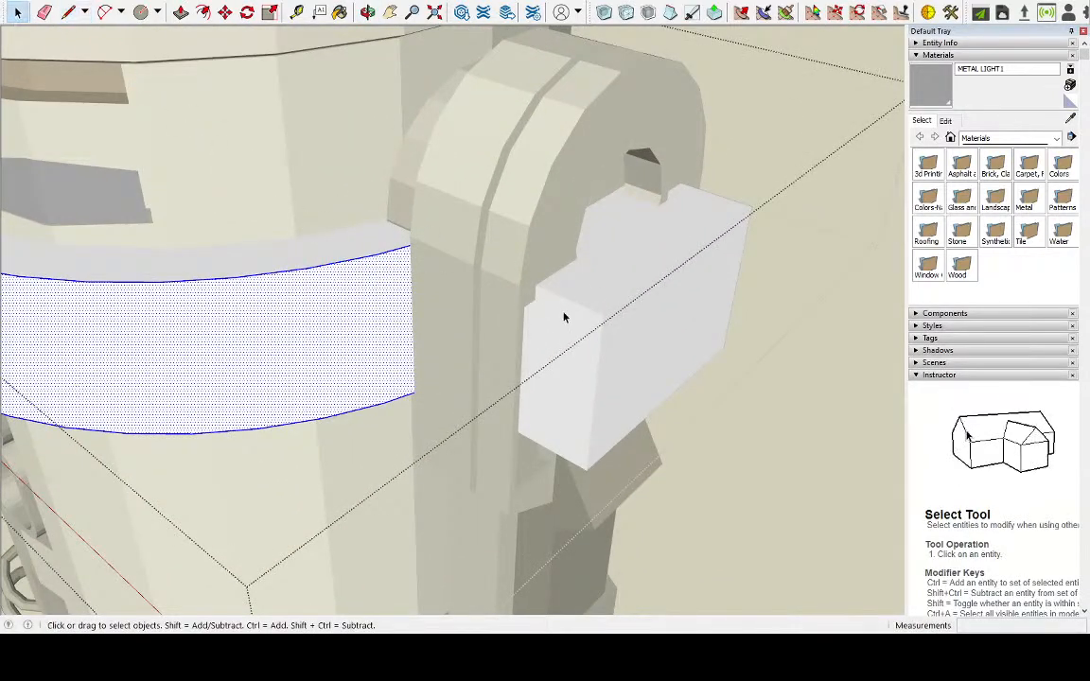
triple_click(564, 315)
left_click(68, 12)
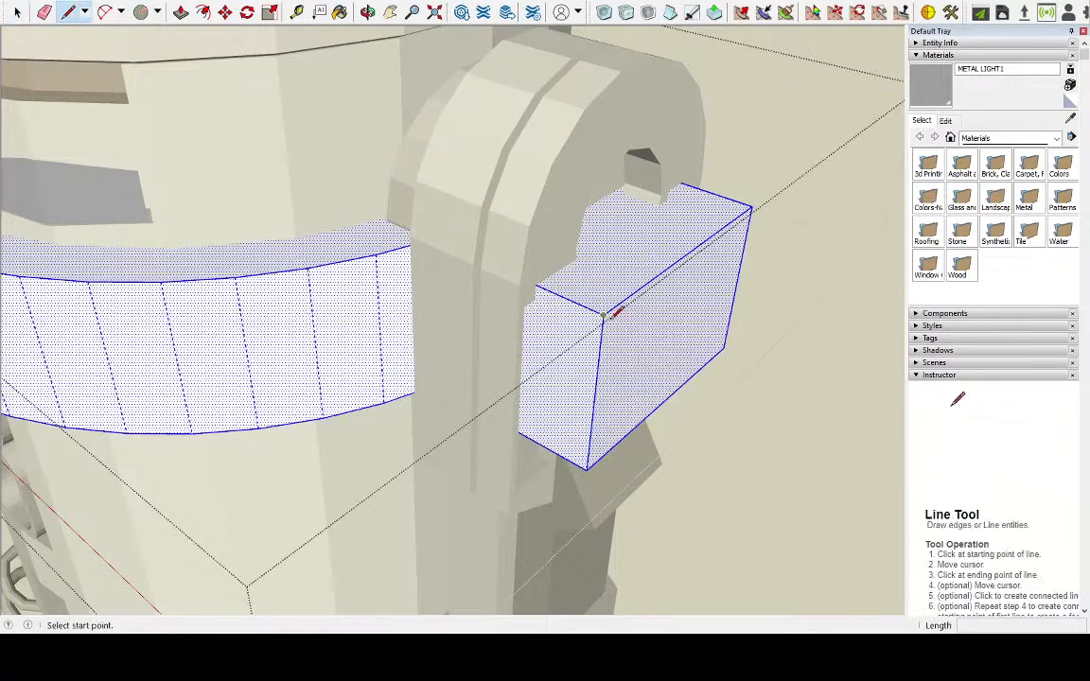
left_click(603, 314)
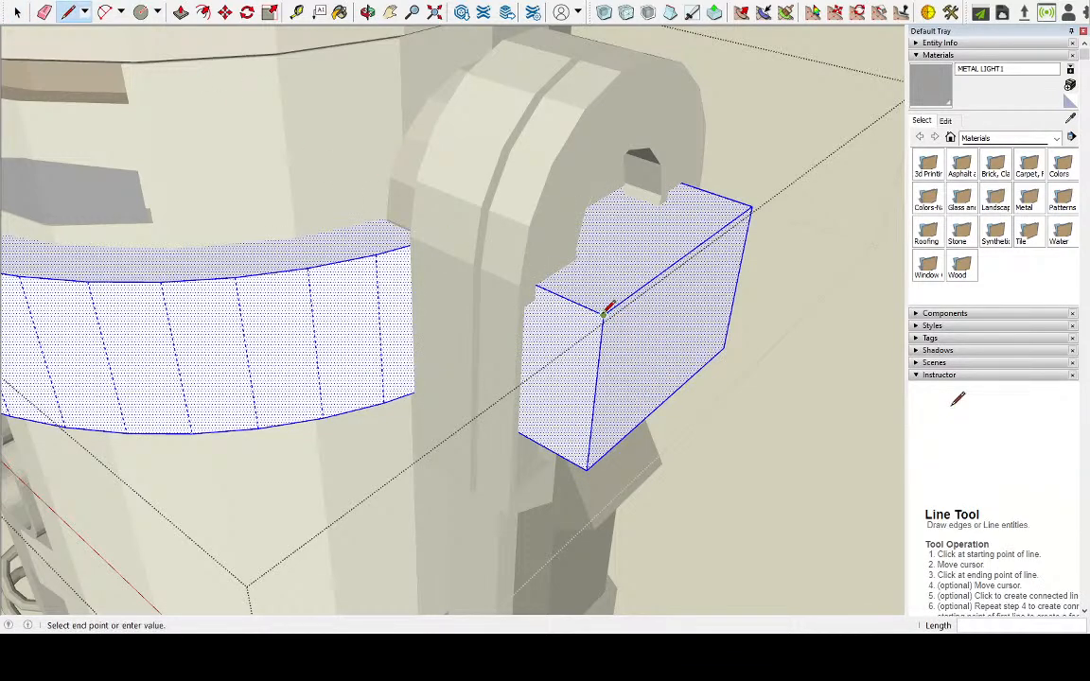
left_click(307, 269)
left_click(323, 417)
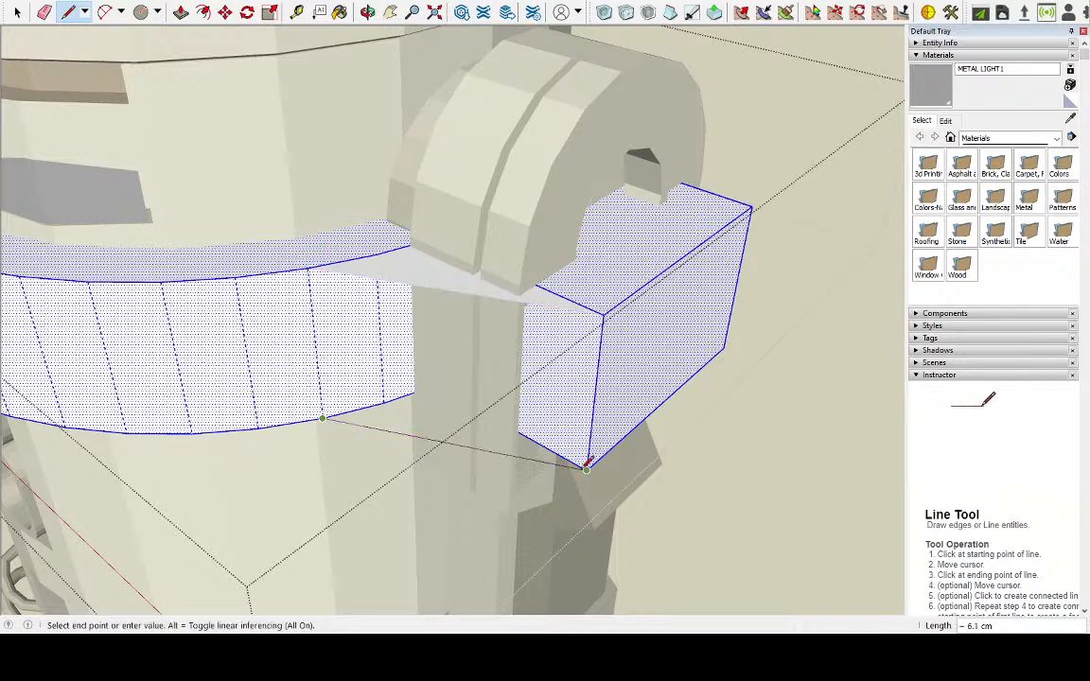
left_click(586, 467)
Connect the same tab's opposite outer corners to the ring's upper and lower edges with lines about 6.1 cm long
middle_click_drag(622, 409, 343, 336)
left_click(617, 418)
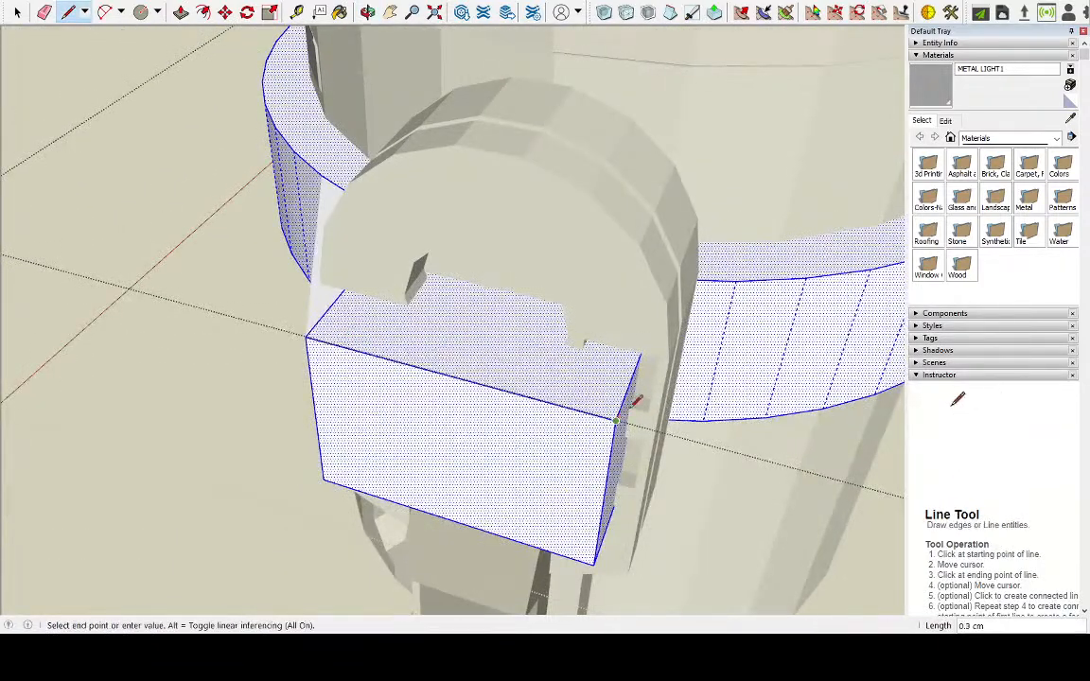
left_click(804, 275)
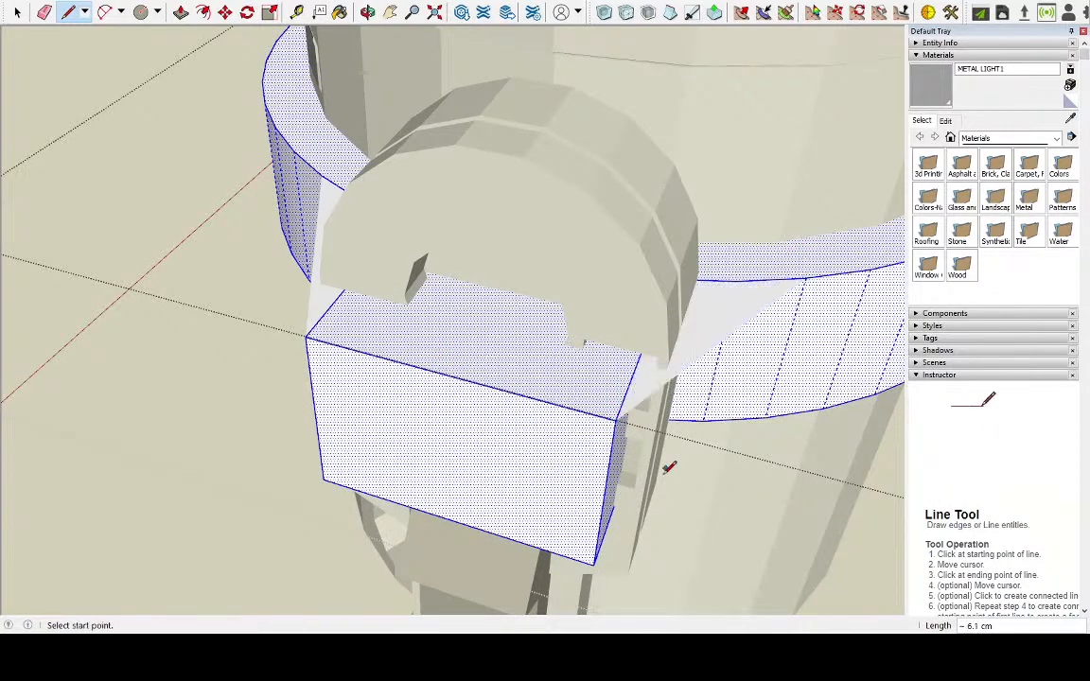
left_click(593, 563)
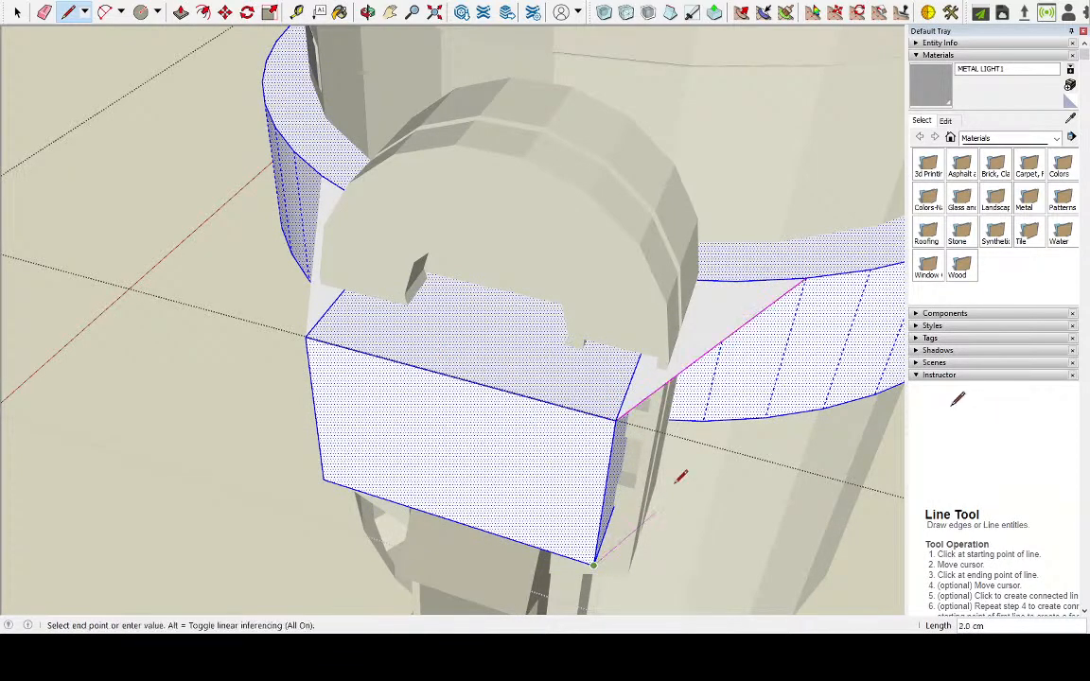
left_click(766, 417)
On the tab across the body, draw the upper and lower connecting lines, about 6.1 cm long, from one outer edge to the ring
middle_click_drag(747, 409, 679, 487)
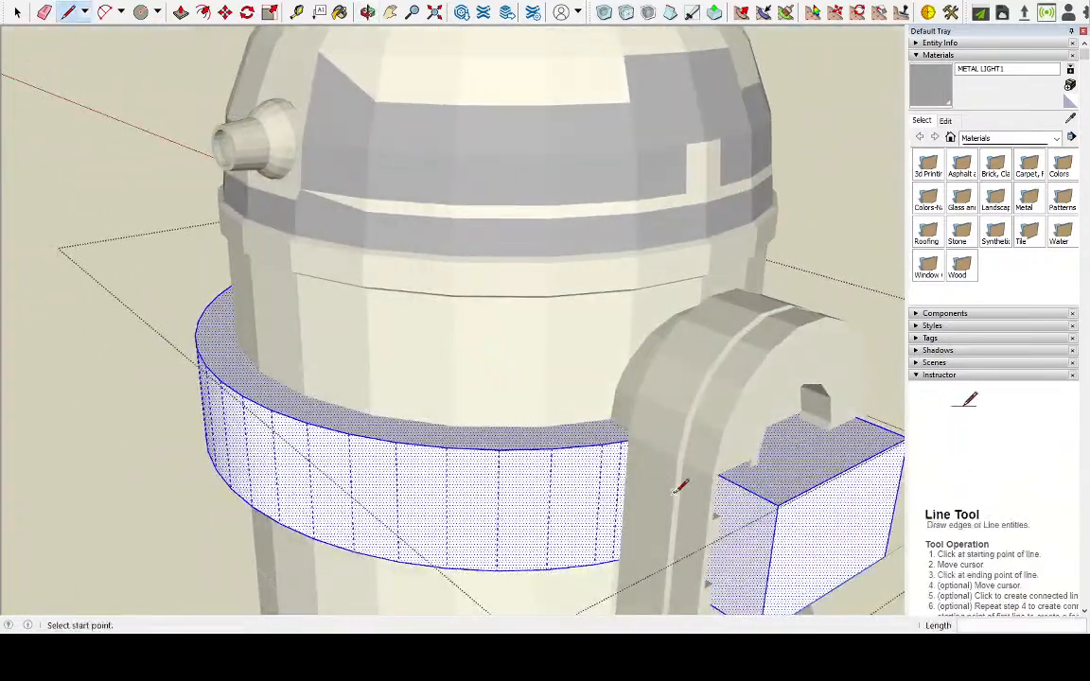
left_click(777, 504)
key("Escape")
scroll(553, 506, "down", 3)
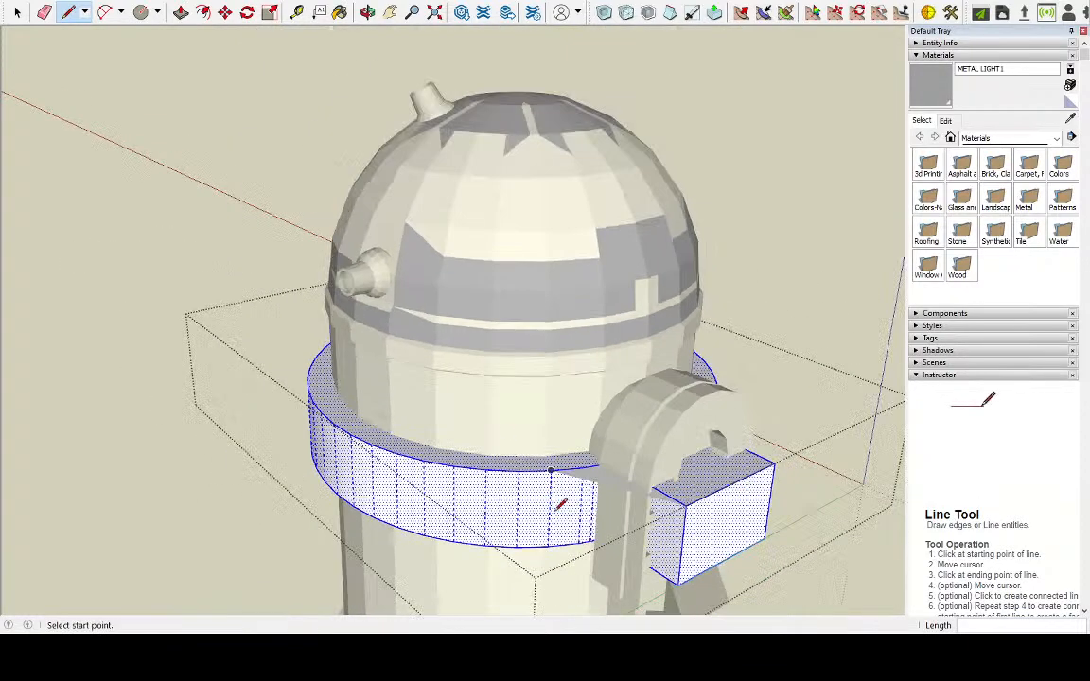
left_click(679, 584)
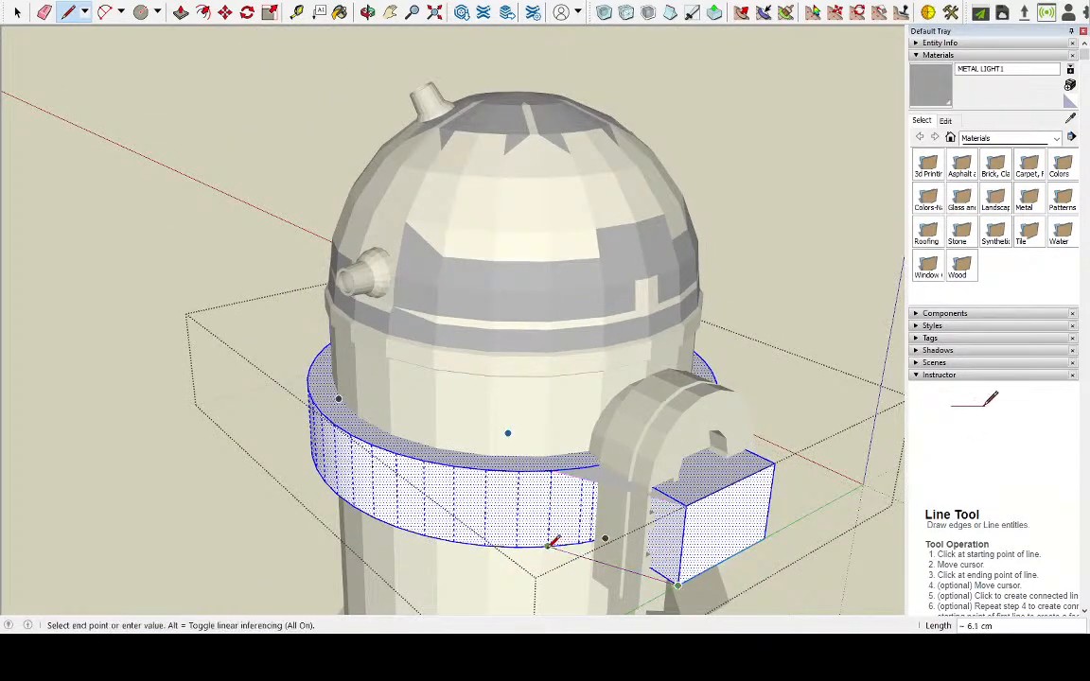
key("Escape")
Close the second tab's remaining side with top and bottom lines about 6.1 cm long from its outer corners to the ring
middle_click_drag(689, 479, 221, 442)
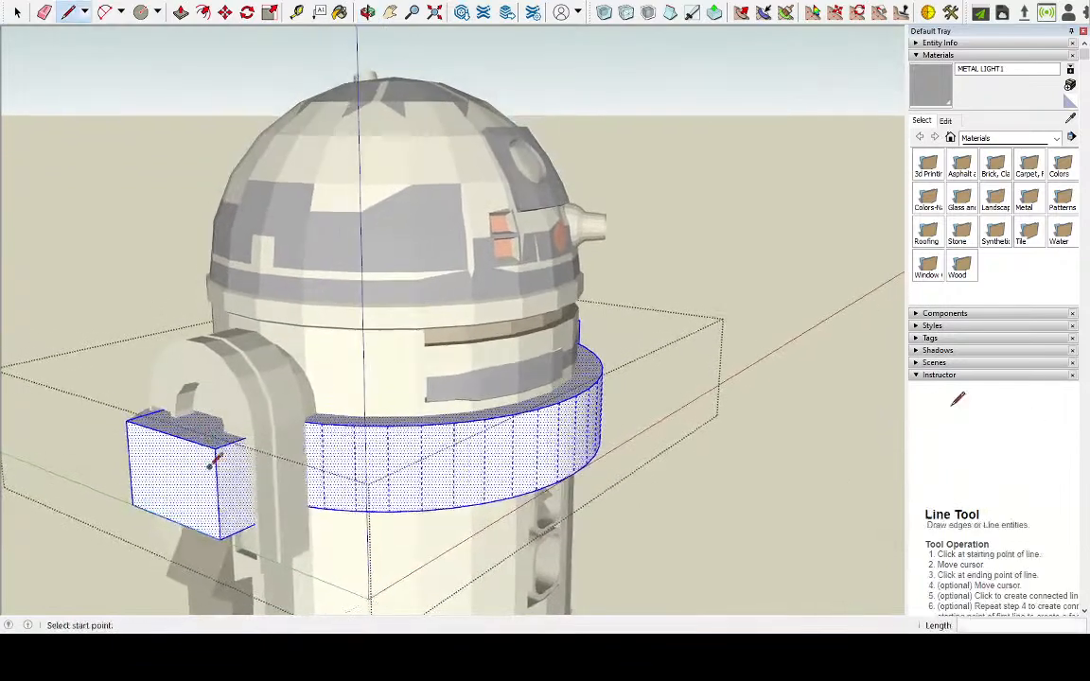
scroll(218, 441, "up", 4)
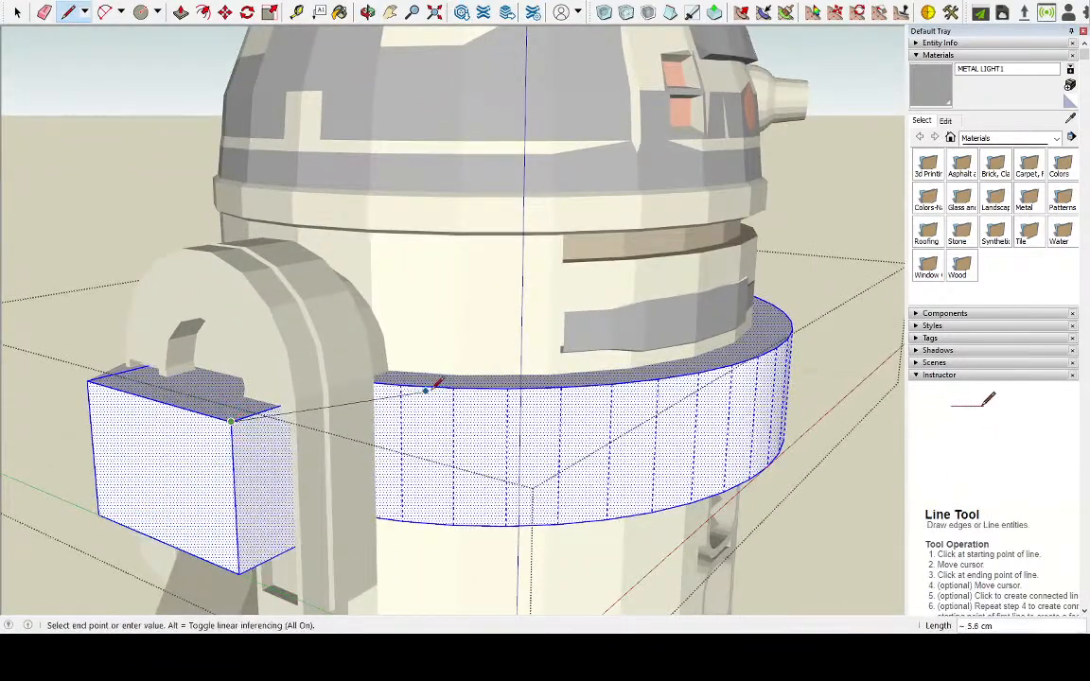
left_click(454, 385)
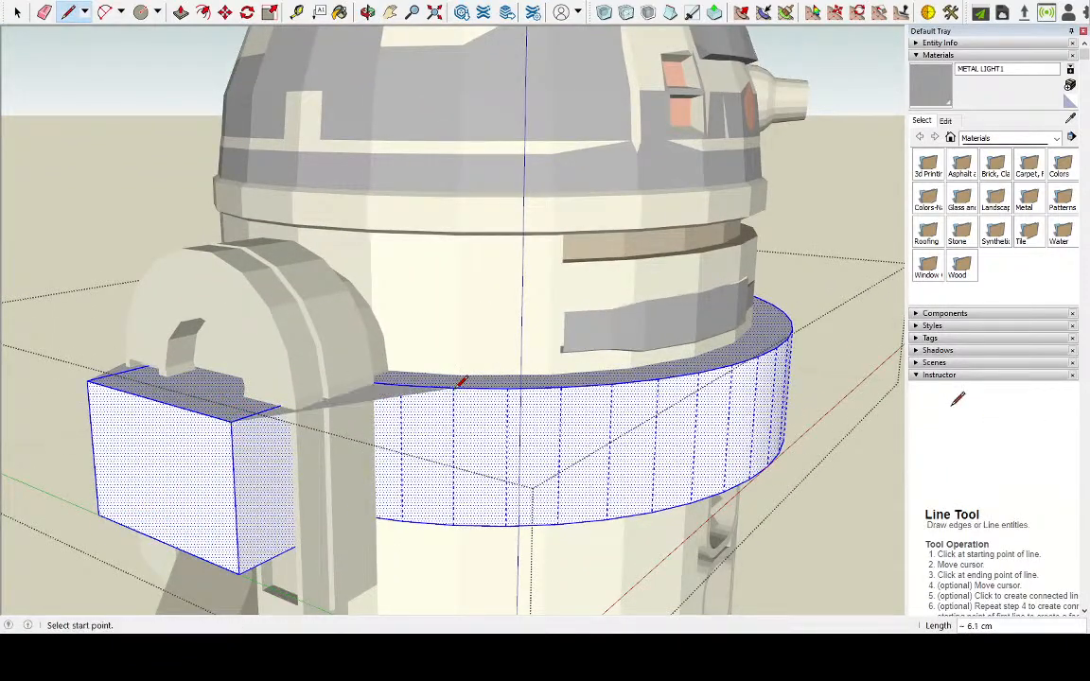
left_click(240, 567)
left_click(454, 523)
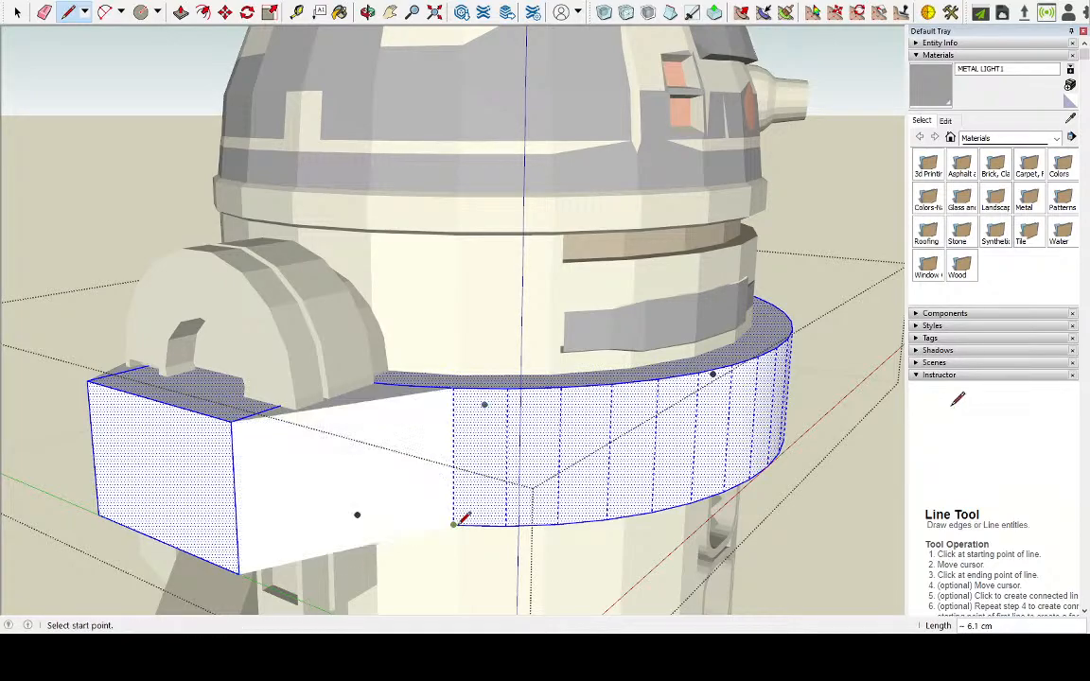
Examine the new angled faces between the tabs and the ring from all around the robot
middle_click_drag(547, 430, 762, 486)
middle_click_drag(339, 411, 485, 402)
scroll(465, 393, "down", 4)
middle_click_drag(161, 445, 523, 402)
scroll(405, 328, "down", 3)
middle_click_drag(153, 488, 473, 413)
scroll(473, 413, "up", 2)
middle_click_drag(331, 367, 683, 179)
middle_click_drag(492, 197, 440, 277)
scroll(440, 278, "up", 4)
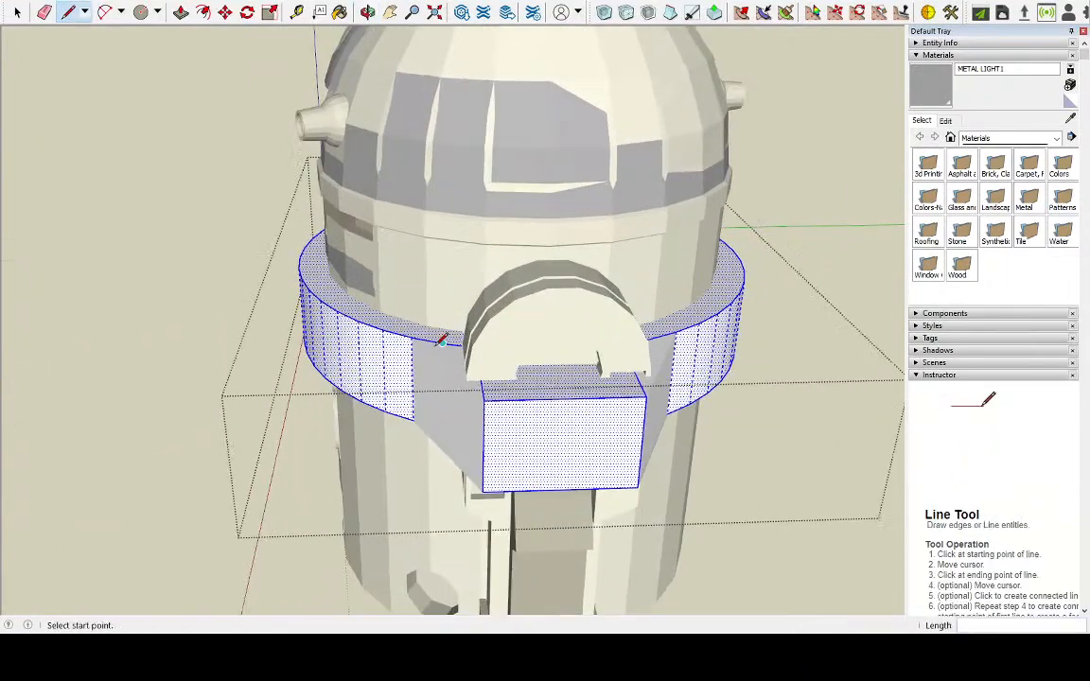
left_click(17, 12)
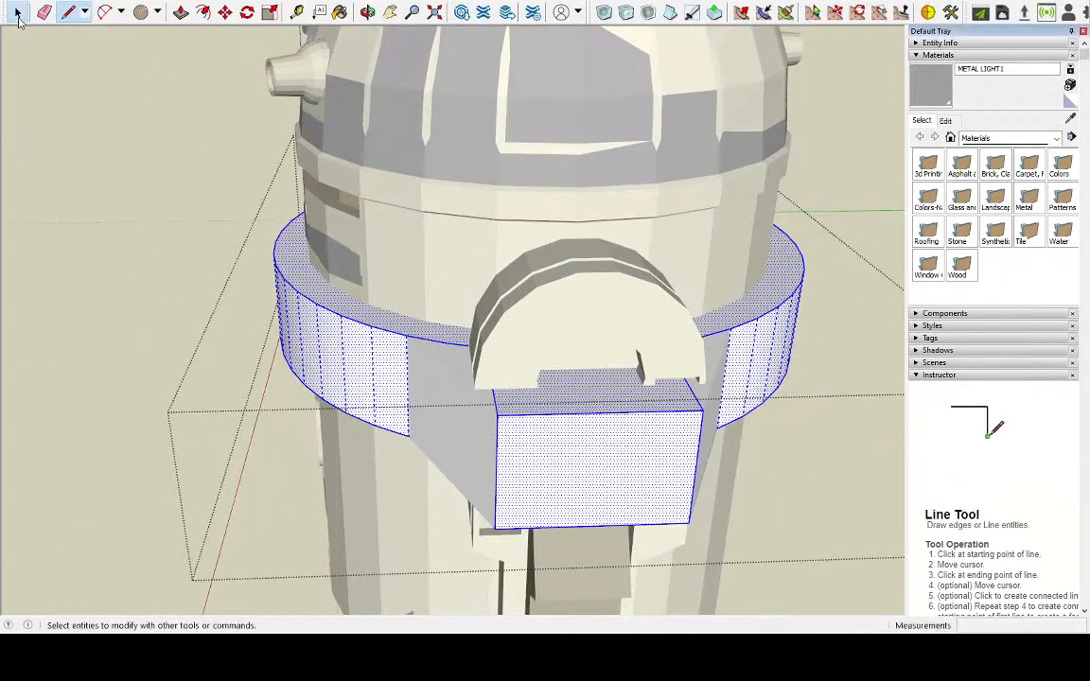
Delete the leftover ring and side edges that cross the top face of the first tab
left_click(433, 339)
left_click(452, 348)
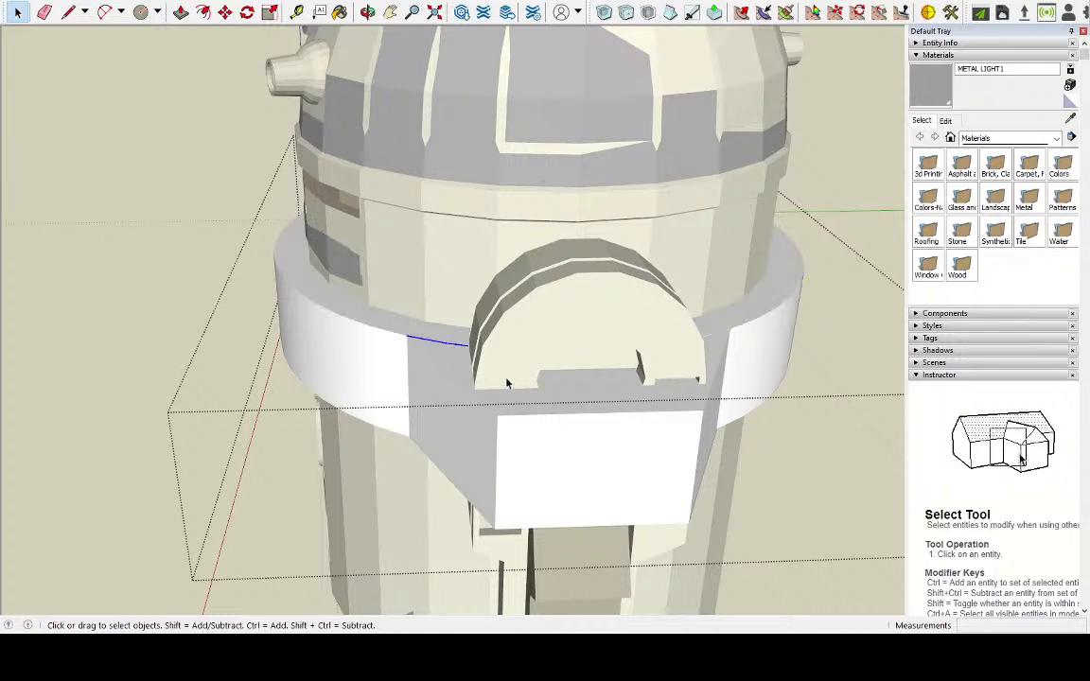
key("Delete")
left_click(502, 402)
left_click(480, 399)
left_click(494, 399)
key("Delete")
left_click(444, 360)
left_click(695, 399)
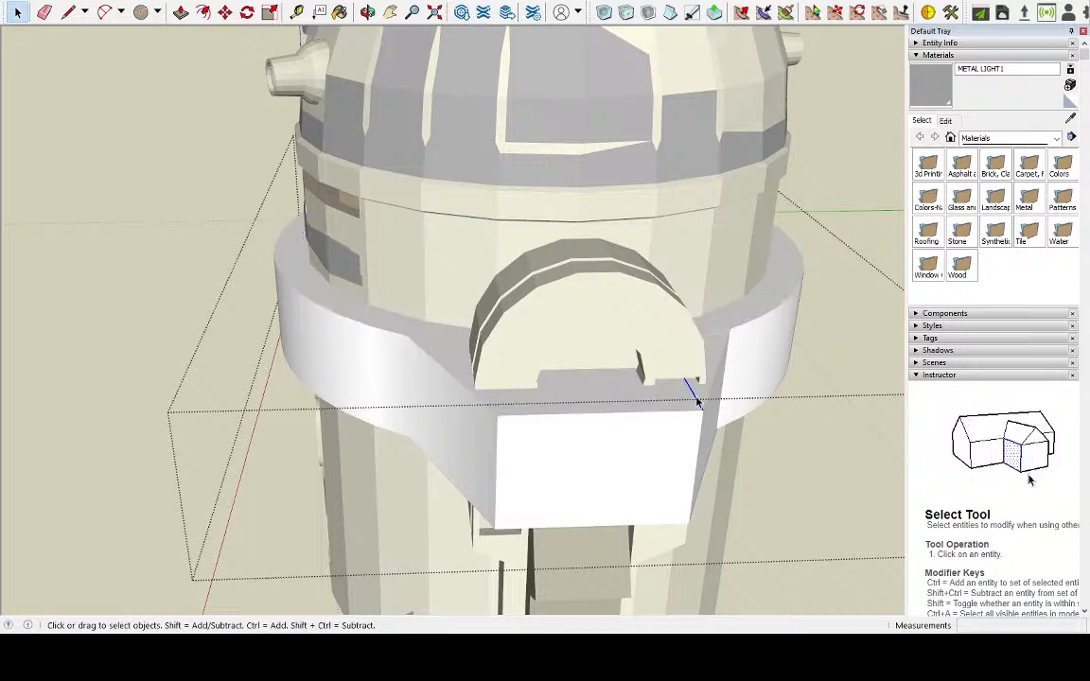
left_click(713, 358)
Delete the leftover dividing edges on the opposite tab's top face so it merges with the ring's top face
middle_click_drag(714, 350, 260, 374)
scroll(354, 391, "up", 5)
scroll(260, 375, "down", 5)
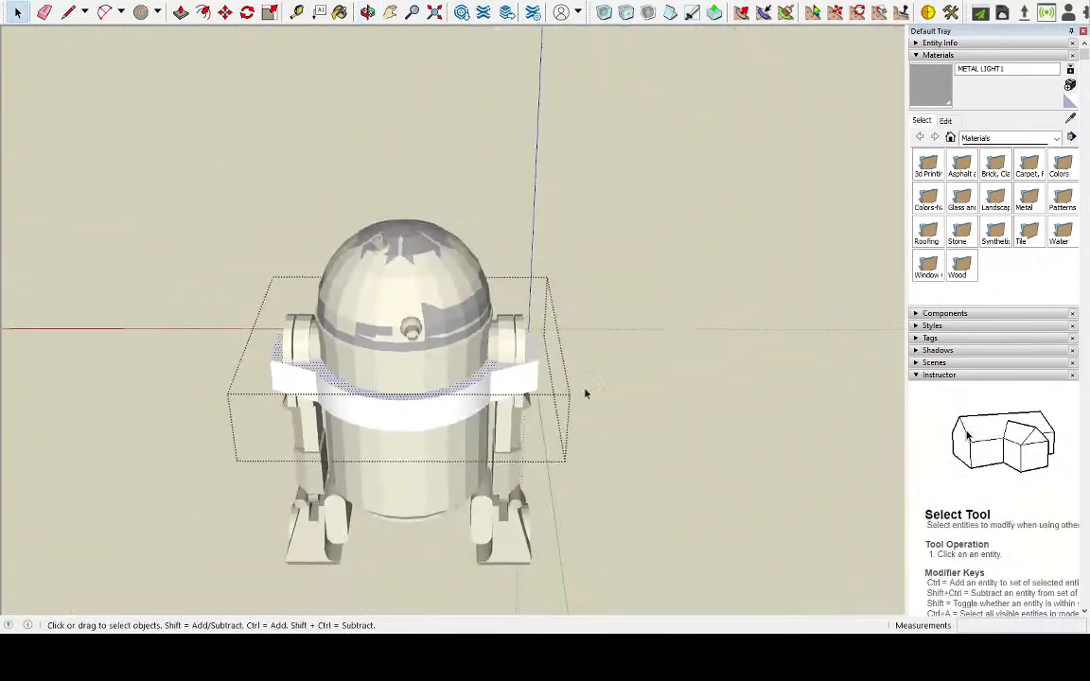
scroll(408, 365, "up", 6)
scroll(422, 358, "up", 6)
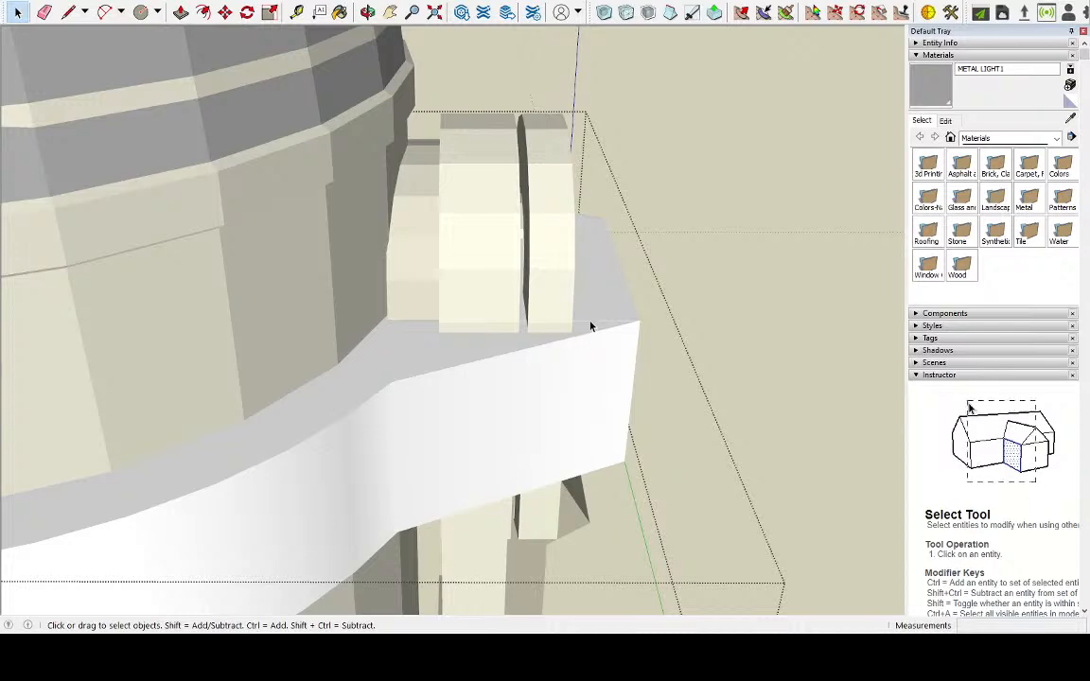
double_click(591, 322)
left_click(592, 320)
middle_click_drag(602, 313, 45, 374)
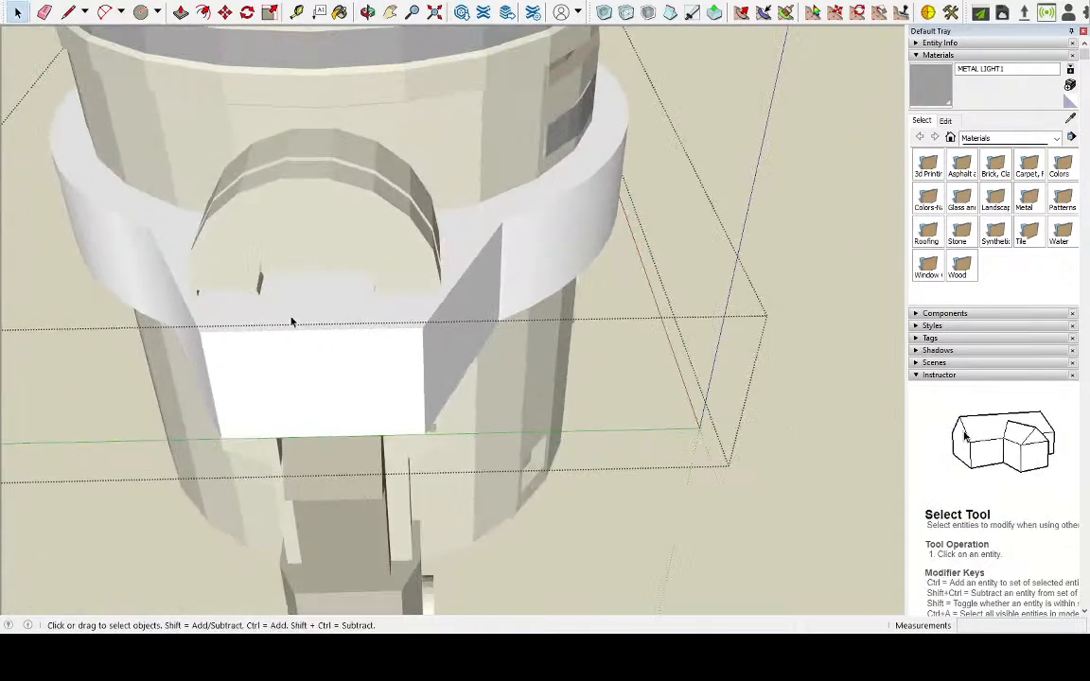
double_click(315, 315)
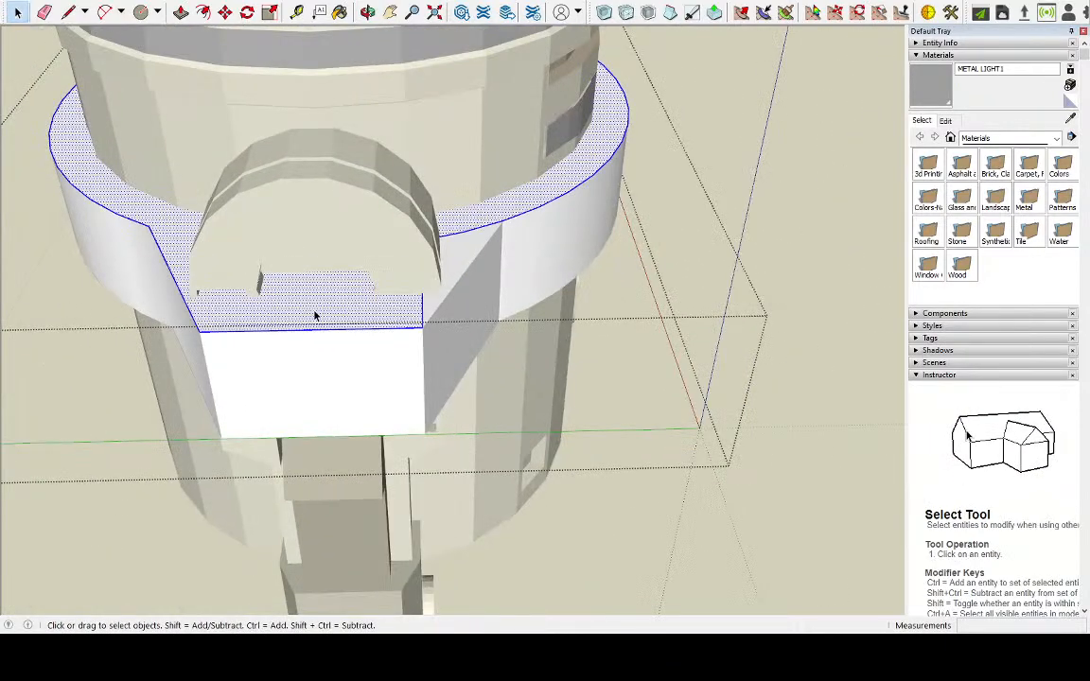
left_click(422, 311)
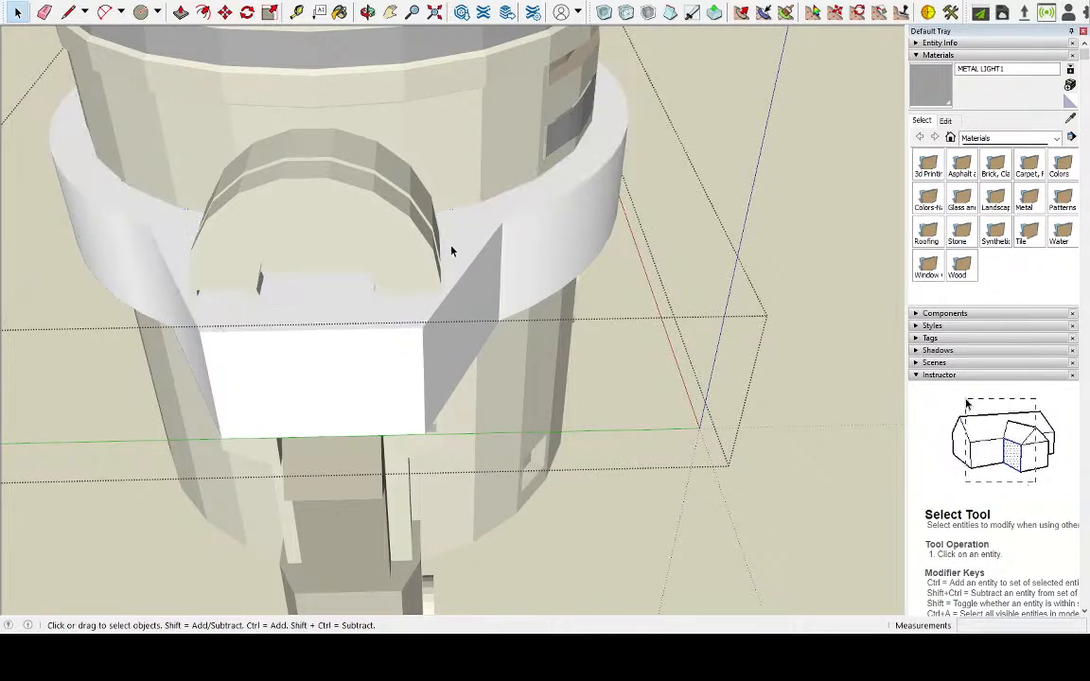
double_click(452, 248)
Widen the tab's outer end face about its centre with a green-axis scale of about 1.28
mouse_move(449, 286)
middle_mouse_down()
mouse_move(779, 243)
mouse_move(442, 260)
mouse_move(404, 323)
mouse_move(682, 256)
mouse_move(341, 311)
mouse_move(444, 293)
mouse_move(720, 384)
mouse_move(686, 426)
mouse_move(791, 382)
mouse_move(273, 243)
mouse_move(630, 248)
mouse_move(429, 280)
middle_mouse_up()
left_click(433, 281)
key("s")
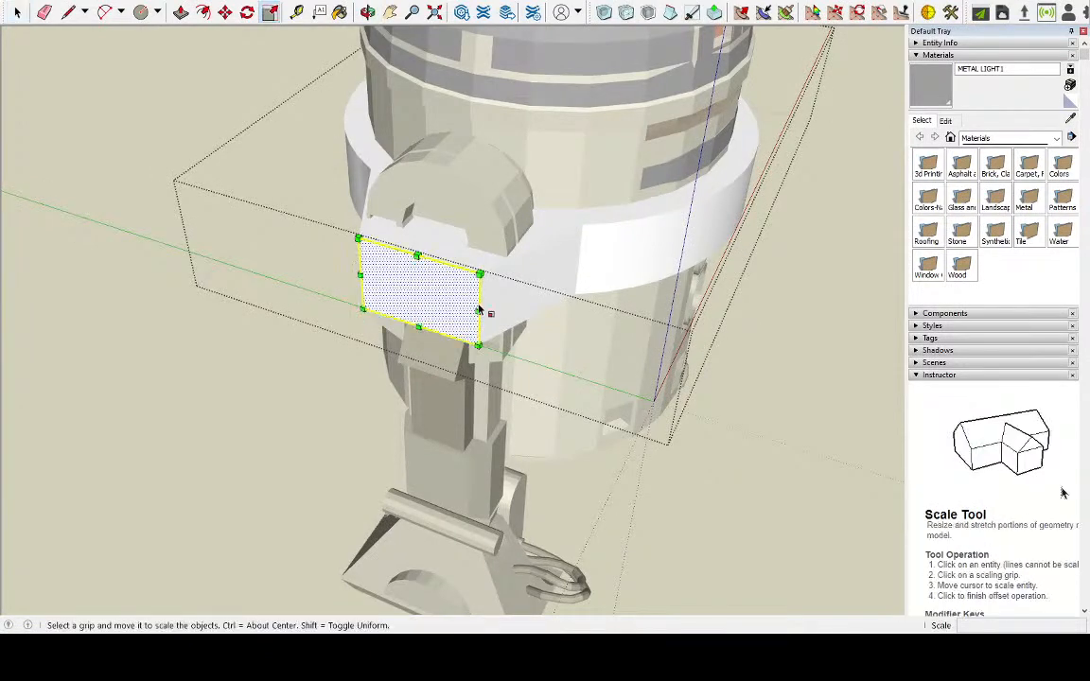
left_click(478, 310)
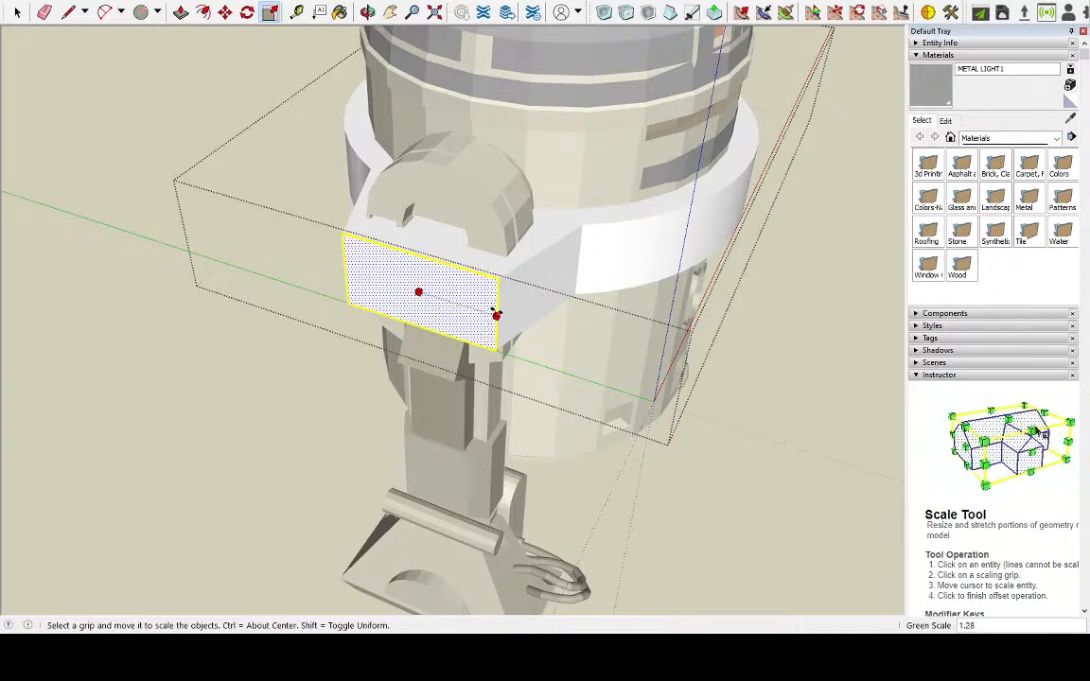
left_click(497, 316)
Widen the other tab's outer end face about its centre along the green axis, keeping its height
middle_click_drag(685, 443, 3, 227)
middle_click_drag(326, 161, 321, 246)
left_click(17, 12)
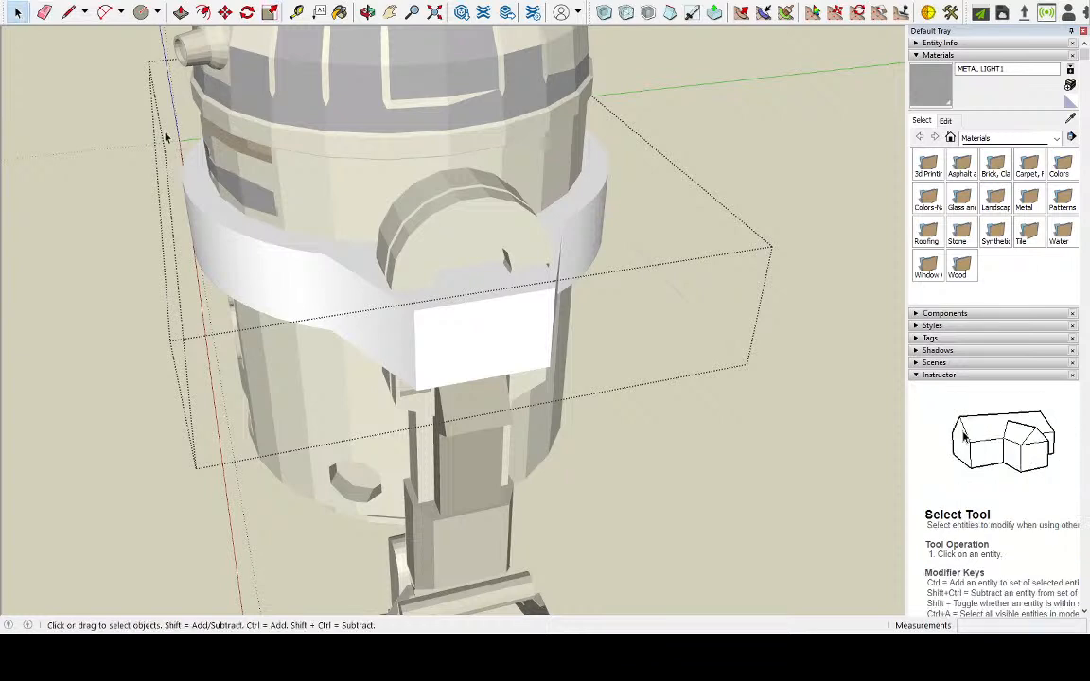
left_click(482, 351)
key("s")
middle_click_drag(536, 342, 554, 329)
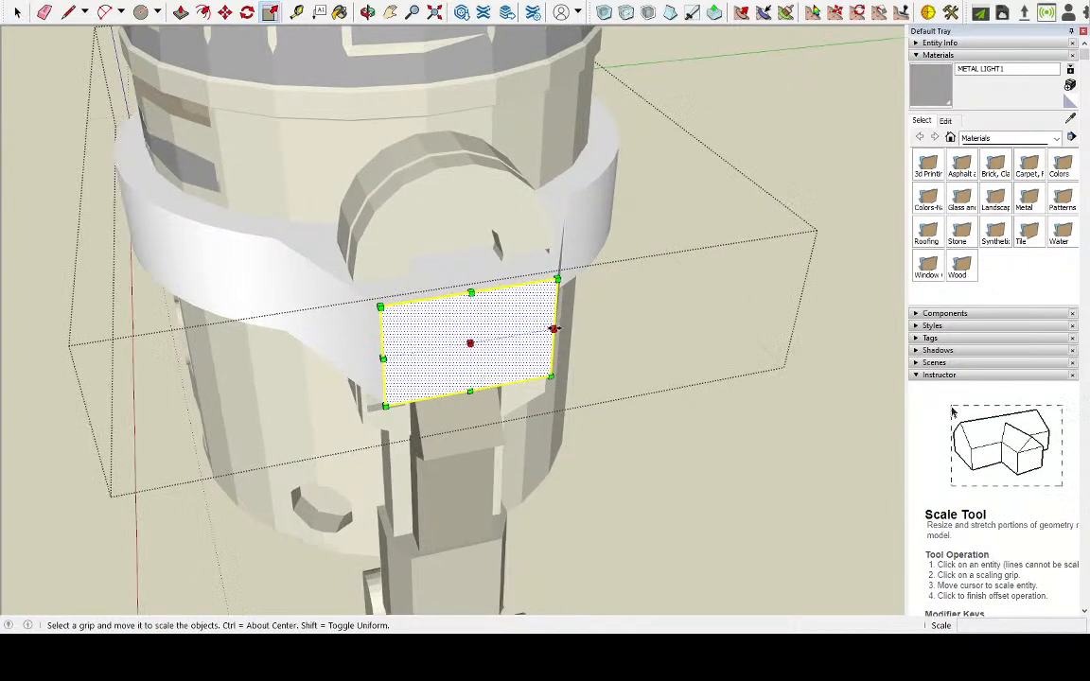
left_click_drag(579, 326, 578, 327, "ctrl")
middle_click_drag(579, 331, 356, 178)
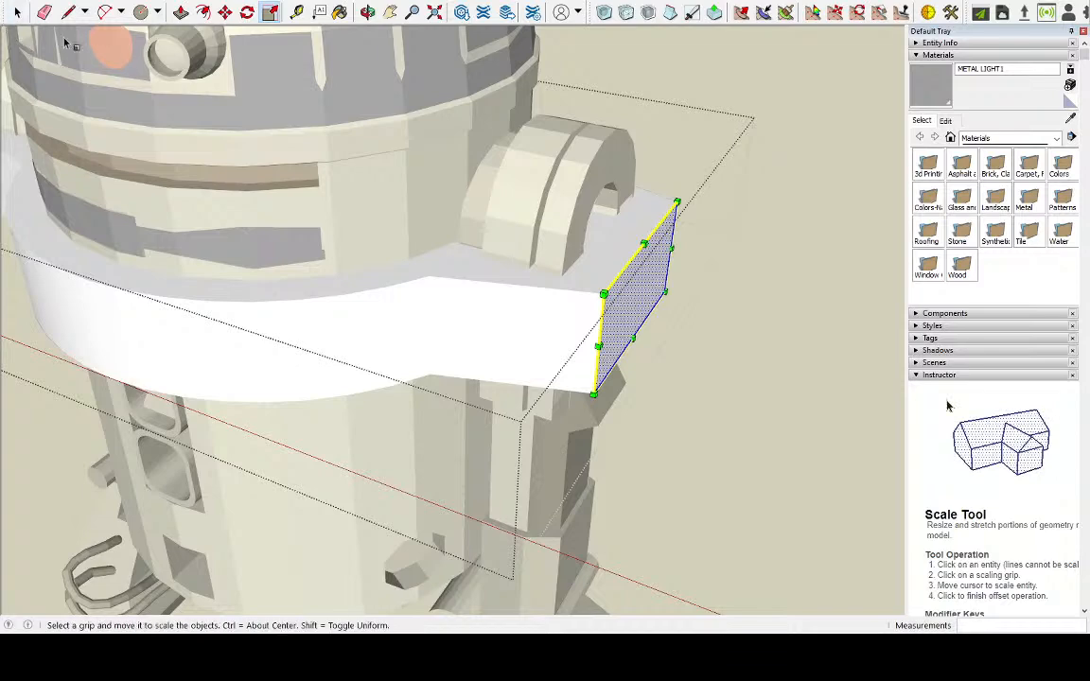
left_click(17, 11)
left_click(683, 262)
Offset the outline of the base's top face inward by about 0.7 cm
scroll(683, 262, "down", 3)
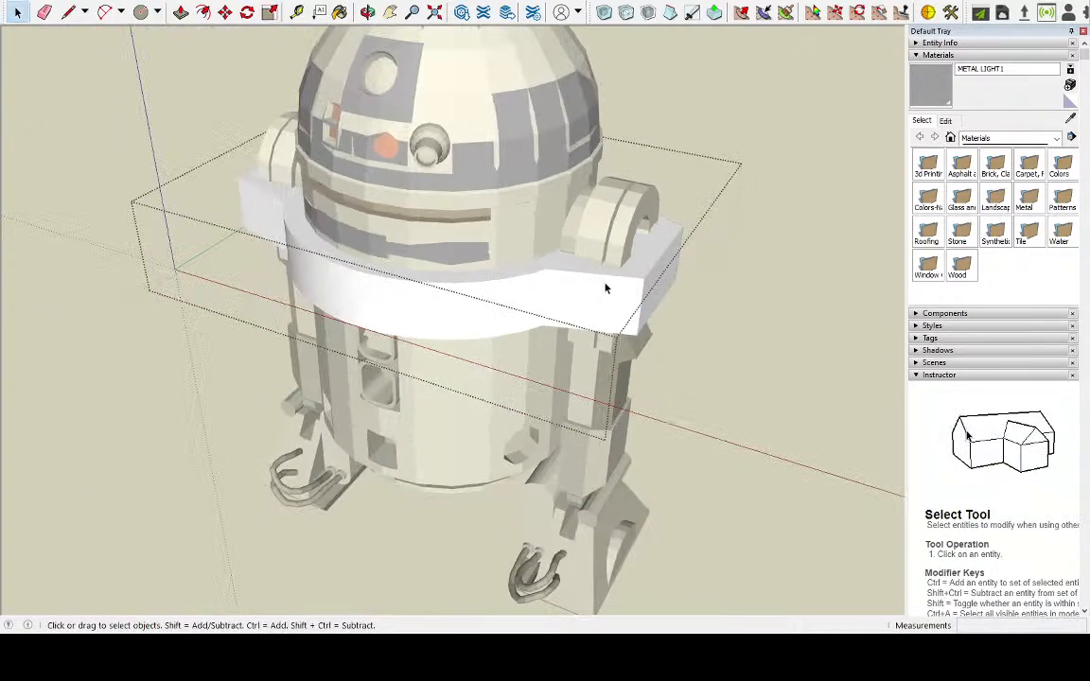
left_click(558, 265)
scroll(555, 263, "up", 3)
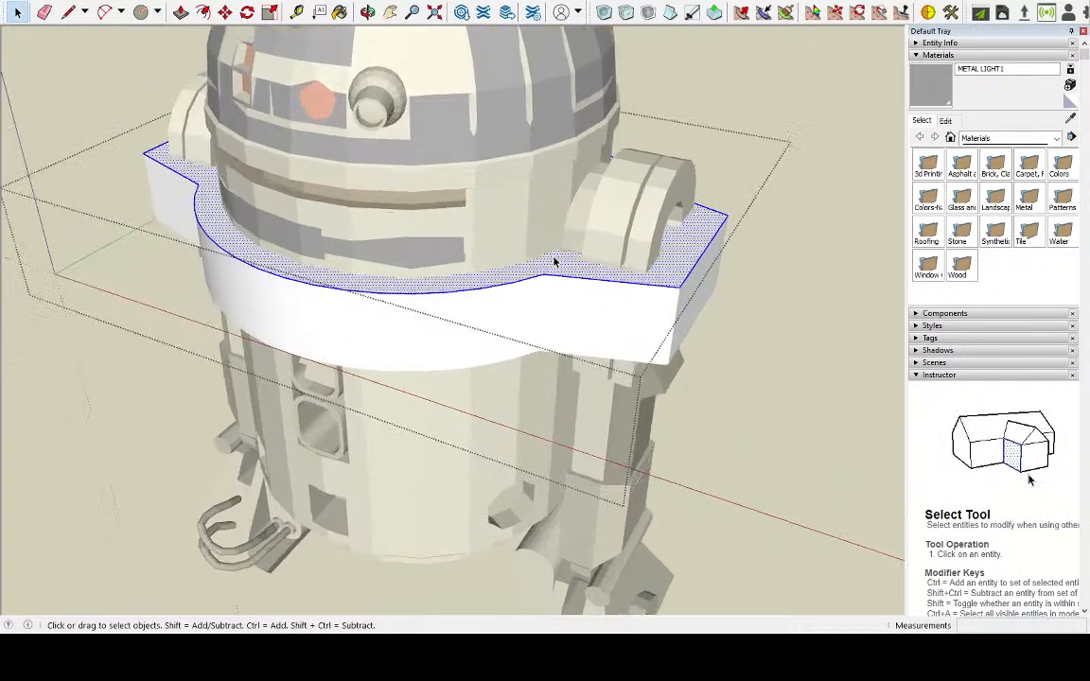
middle_click_drag(554, 263, 608, 274)
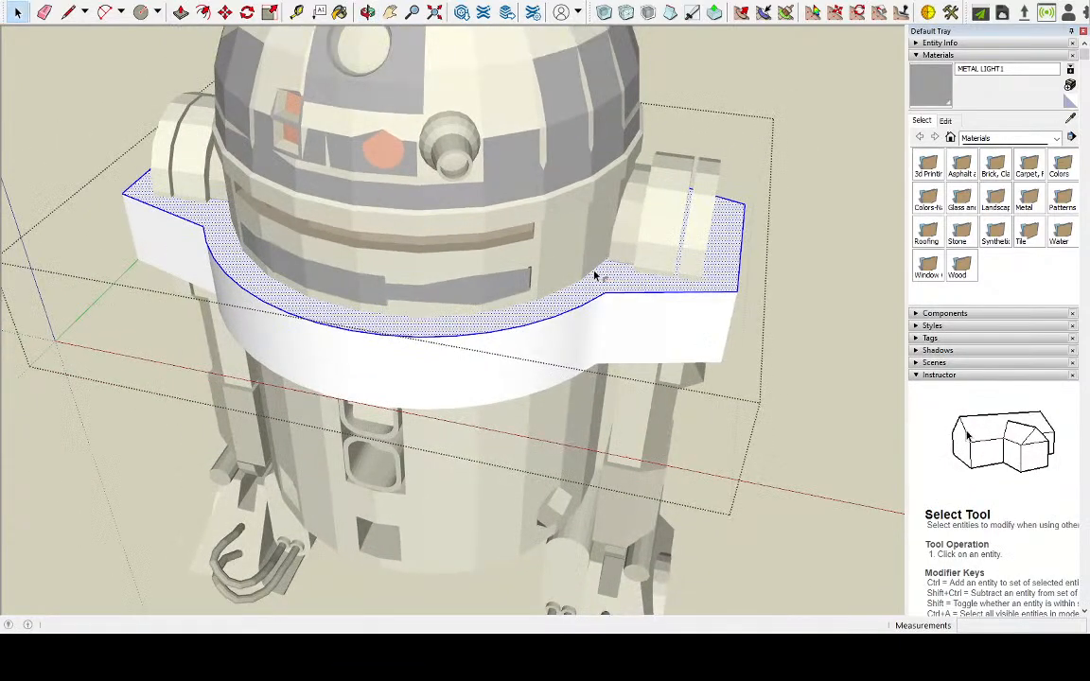
key("f")
left_click(598, 274)
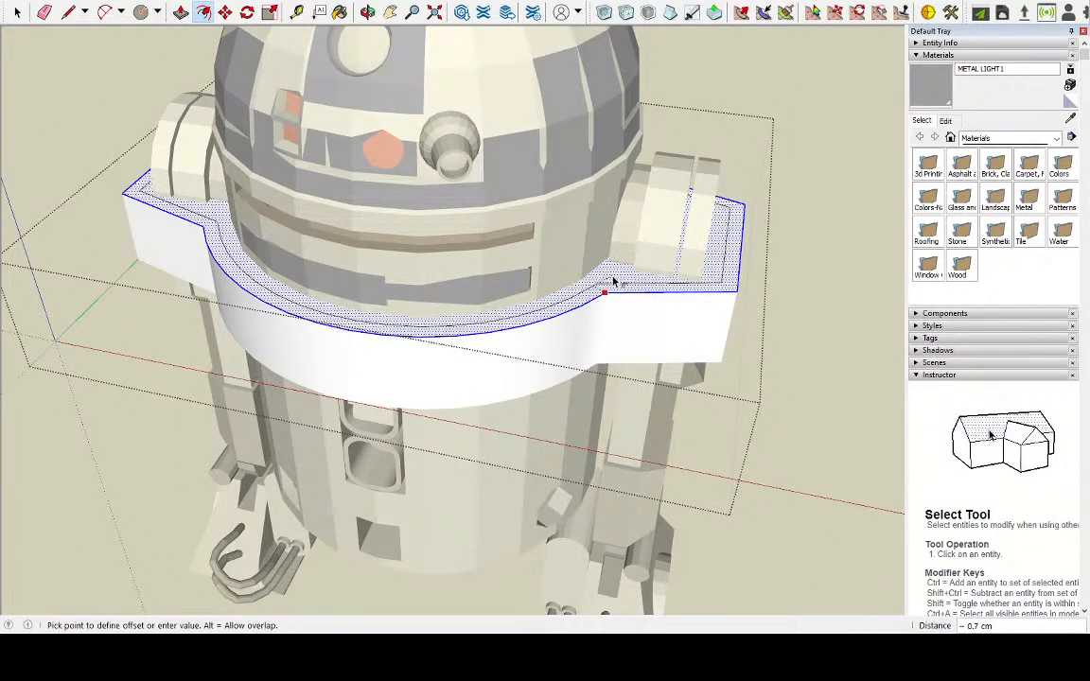
left_click(612, 281)
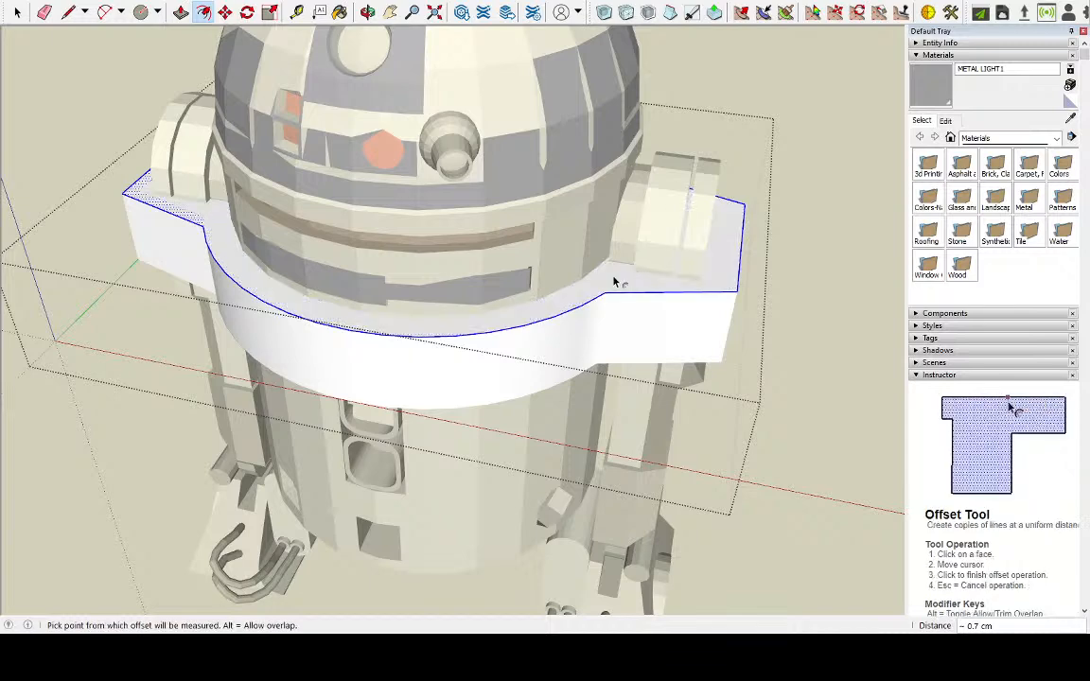
Try to hollow out the area inside the offset outline by deleting its face and pushing 4 cm through the base
key("space")
left_click(229, 248)
key("Delete")
middle_click_drag(229, 247, 234, 273)
left_click(180, 12)
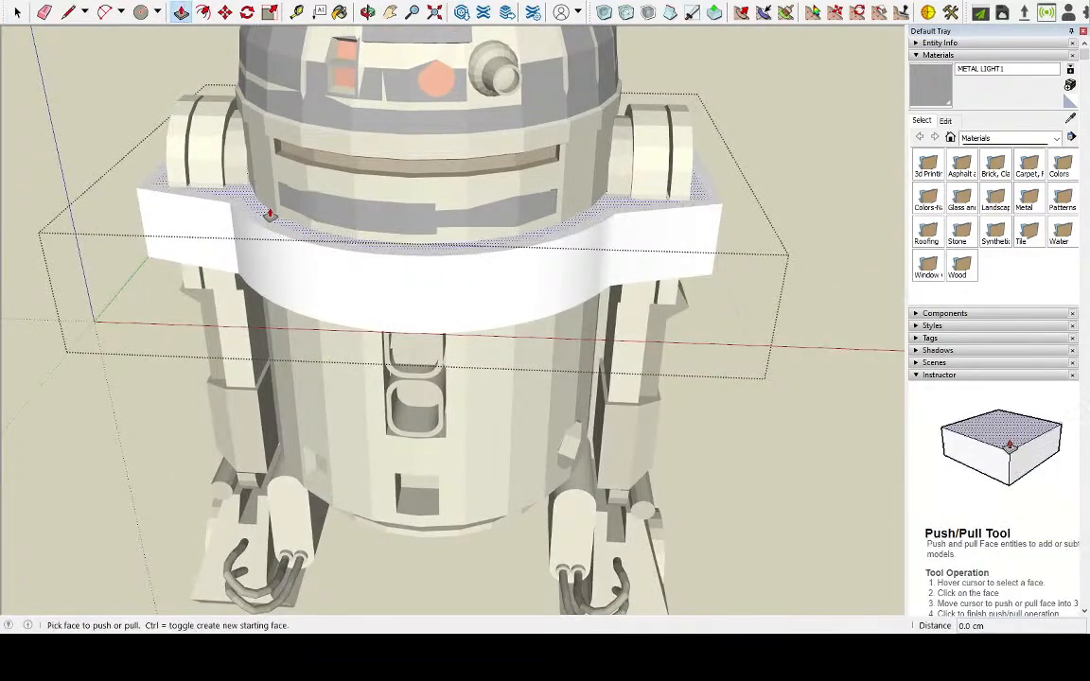
left_click_drag(265, 214, 226, 376)
middle_click_drag(226, 377, 337, 15)
scroll(325, 30, "up", 3)
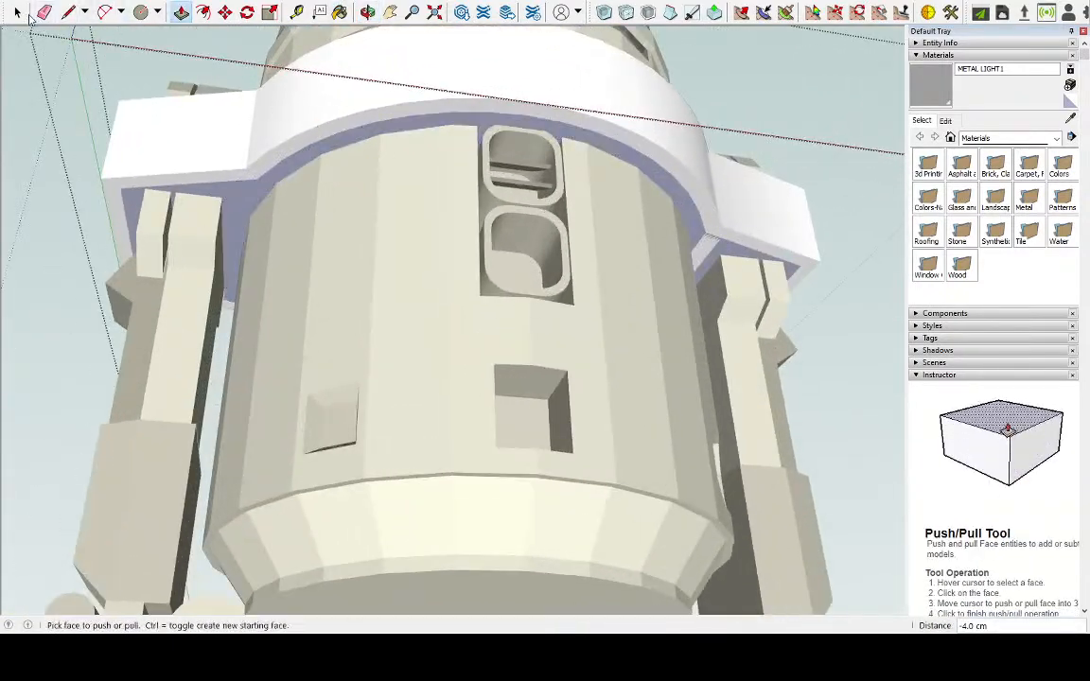
middle_click_drag(241, 68, 224, 418)
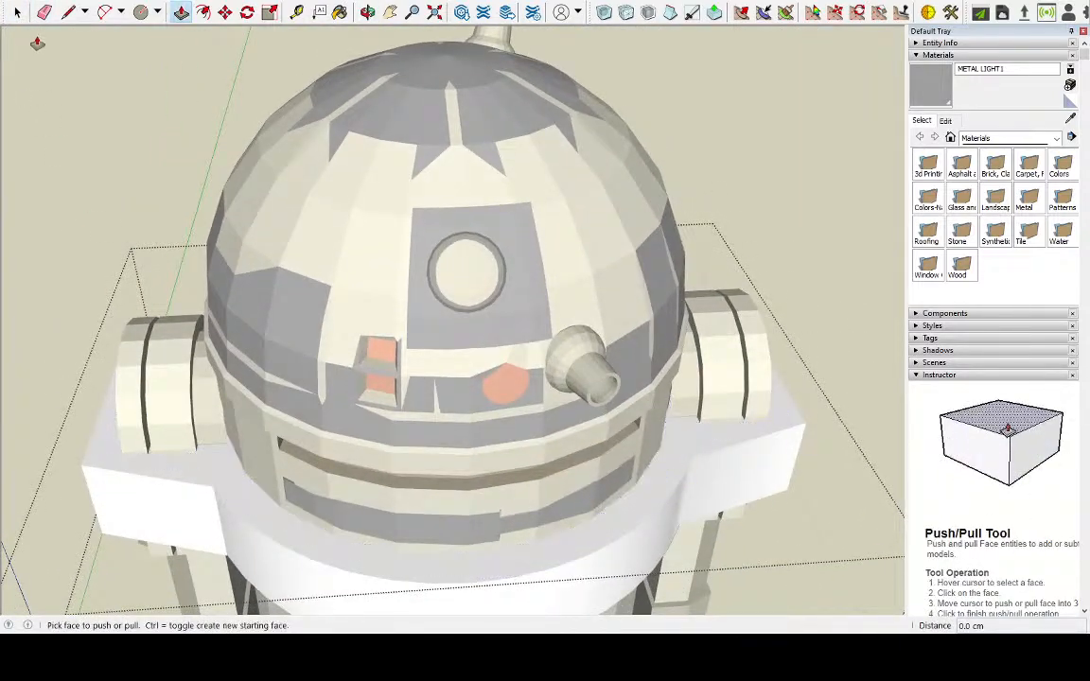
Delete the remaining ring arc pieces that cross one tab's top face, on both sides of the offset line
left_click(68, 12)
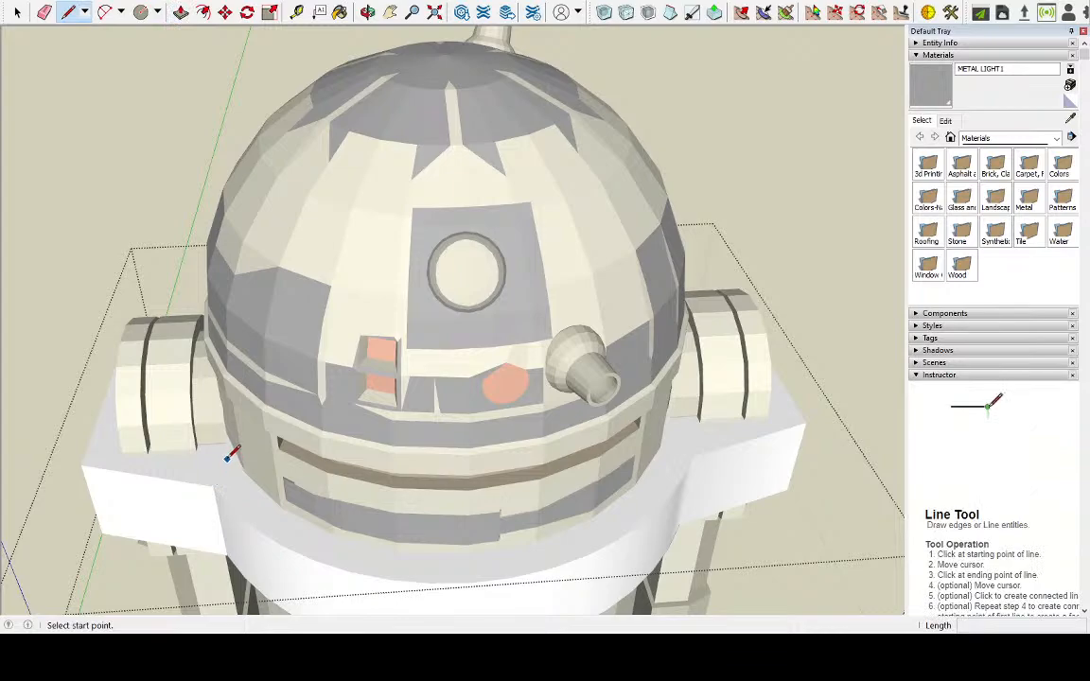
left_click(17, 12)
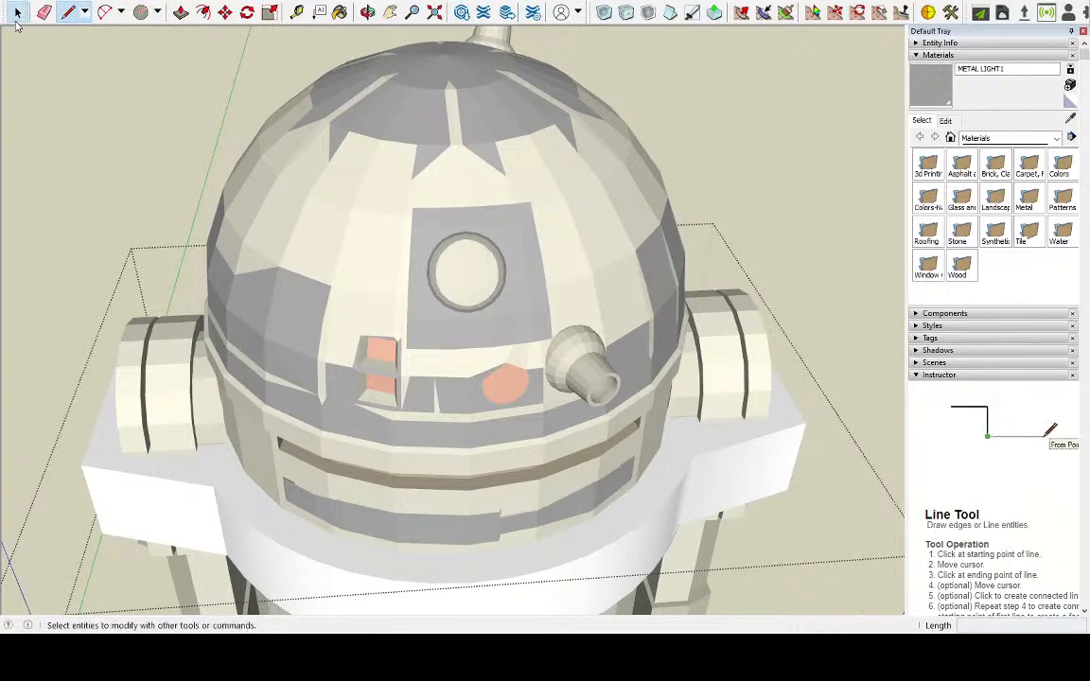
triple_click(220, 473)
middle_click_drag(221, 474, 588, 435)
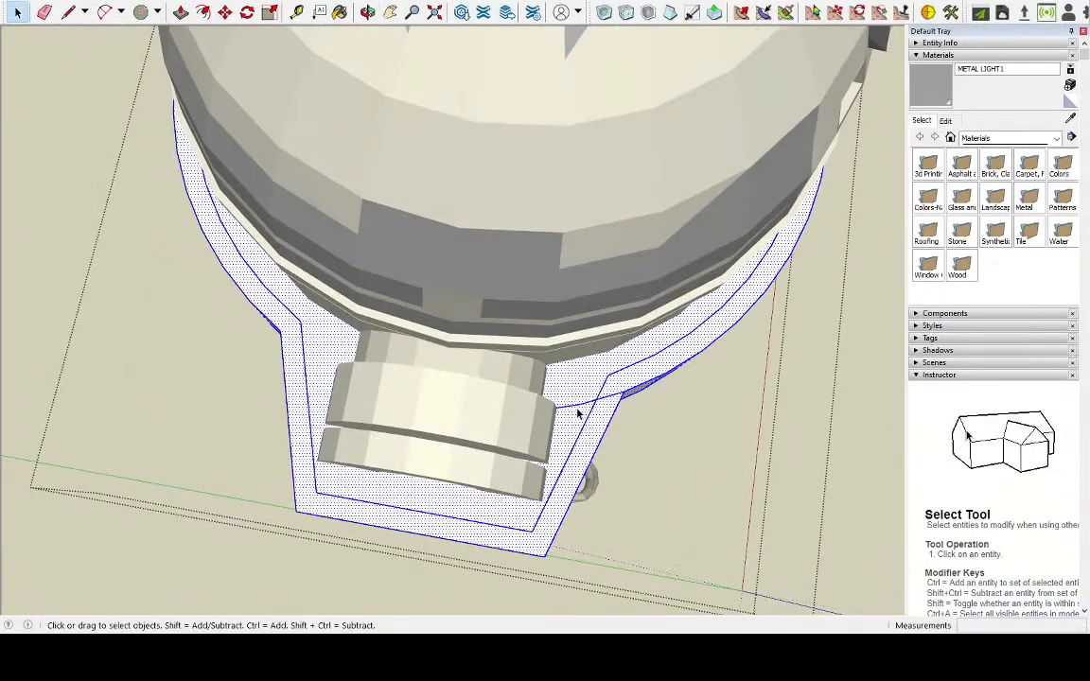
left_click(574, 409)
double_click(608, 402)
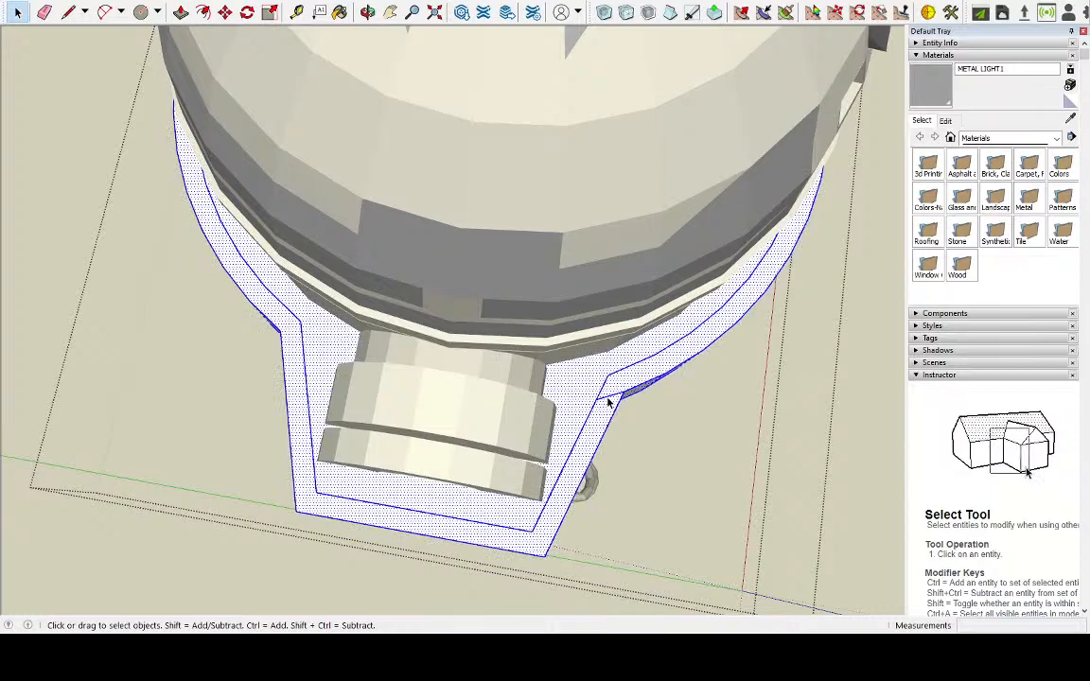
left_click(608, 402)
double_click(580, 407)
Remove the ring arc pieces left across the opposite tab's top face, including the short piece beyond the offset line
middle_click_drag(580, 406, 81, 378)
middle_click_drag(530, 496, 435, 459)
scroll(441, 463, "up", 4)
scroll(440, 462, "up", 1)
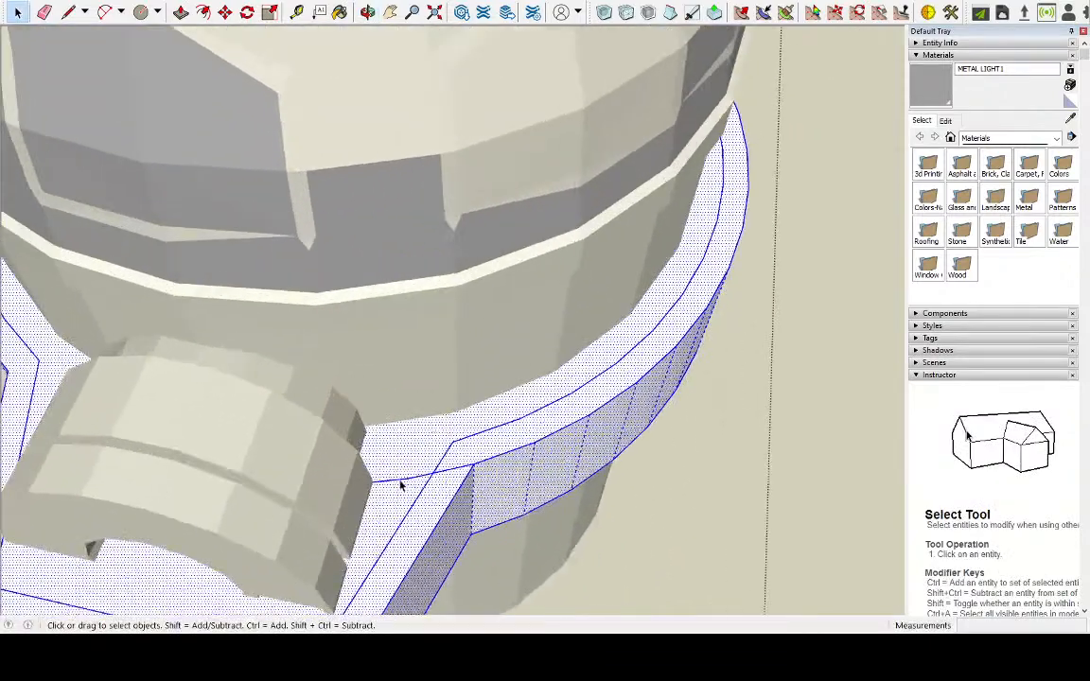
left_click(401, 480)
key("Delete")
double_click(454, 473)
left_click(454, 473)
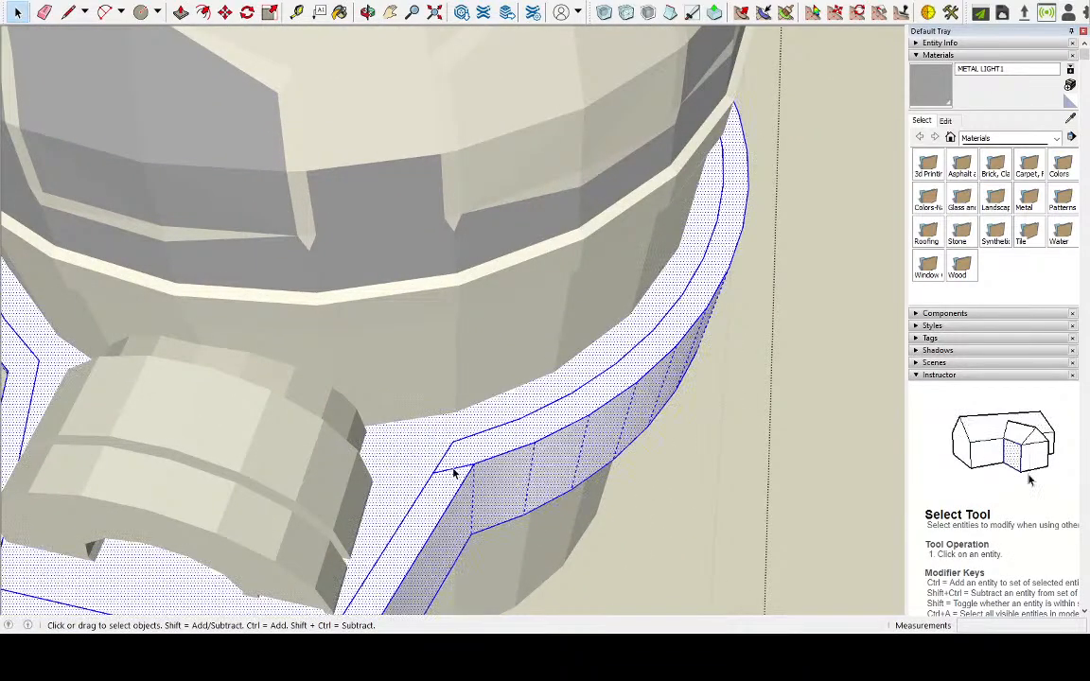
left_click(452, 473)
Delete the leftover ring arcs and both tab side edges from the underside of one tab
middle_click_drag(419, 522, 452, 90)
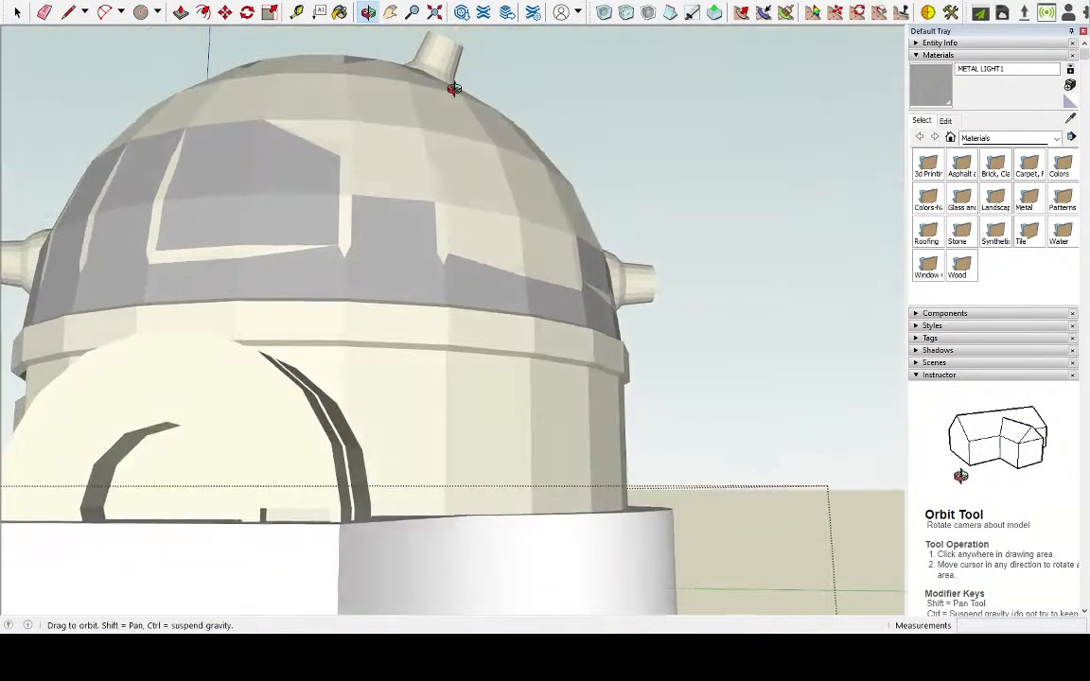
scroll(457, 227, "down", 5)
middle_click_drag(440, 407, 489, 246)
left_click(437, 246)
double_click(437, 246)
scroll(481, 254, "up", 3)
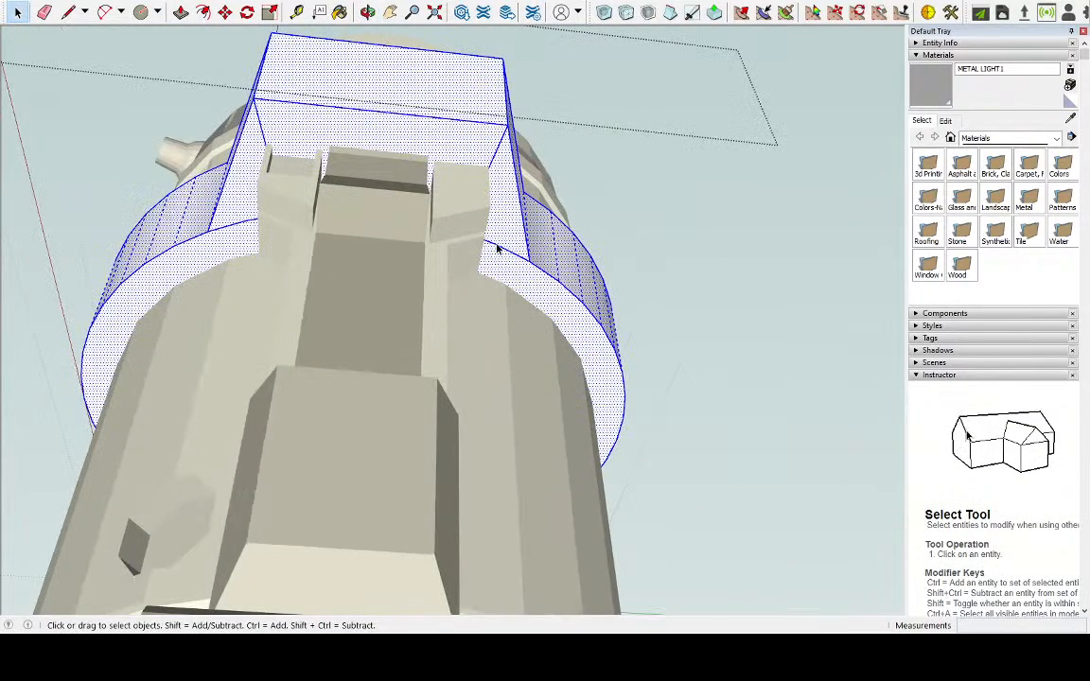
left_click(497, 248)
left_click(473, 155)
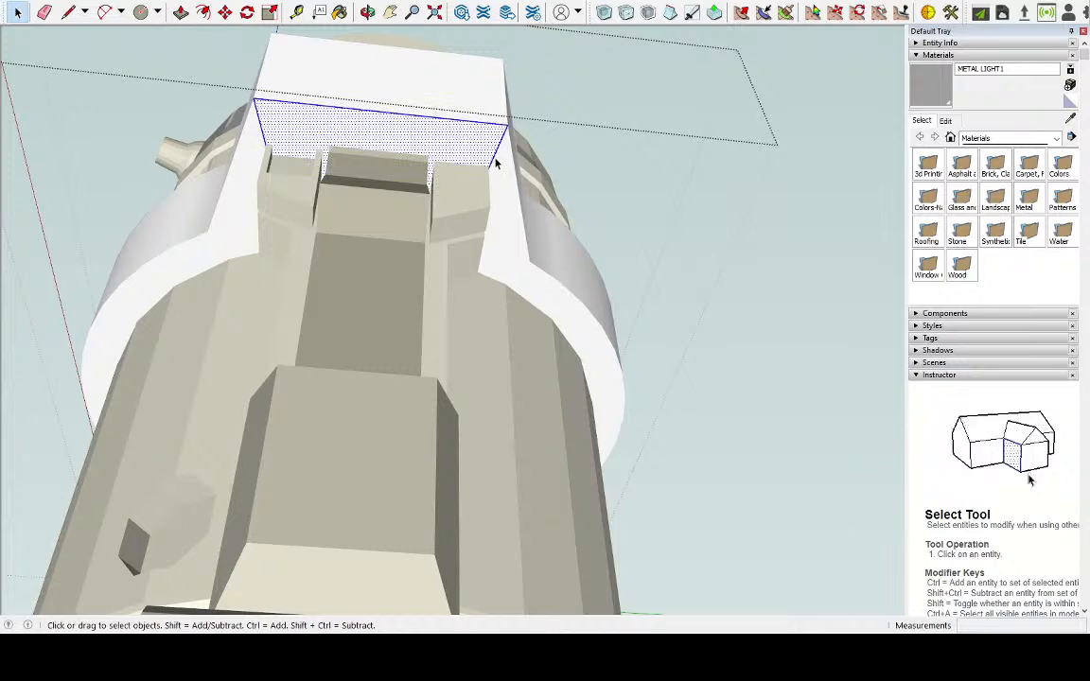
left_click(494, 161)
left_click(257, 156)
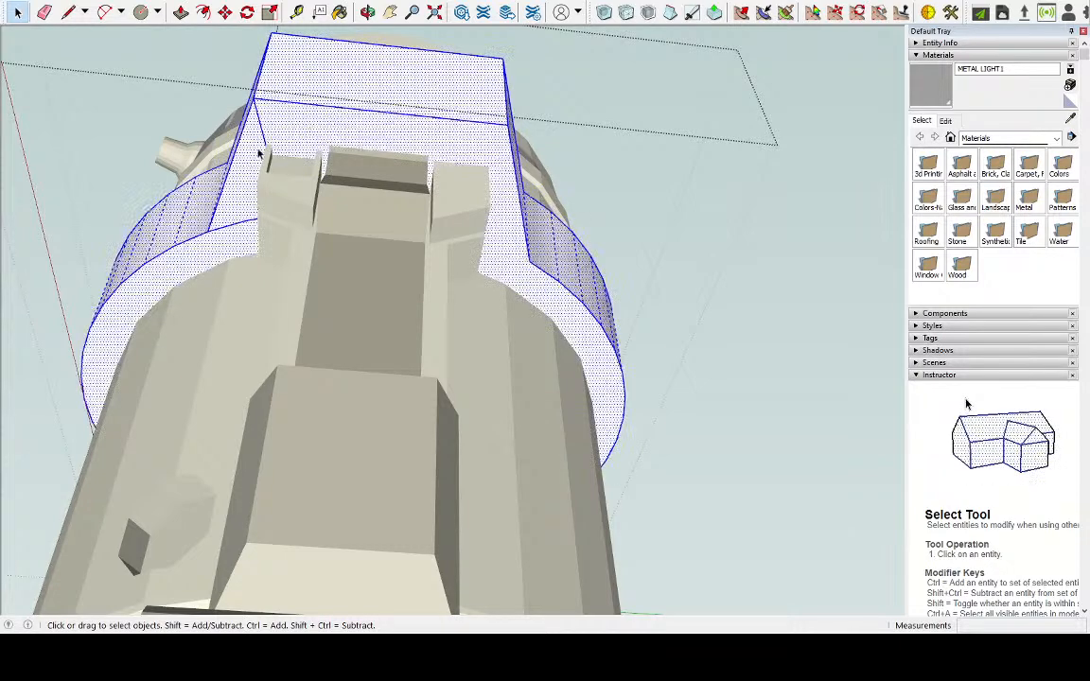
left_click(265, 139)
left_click(231, 236)
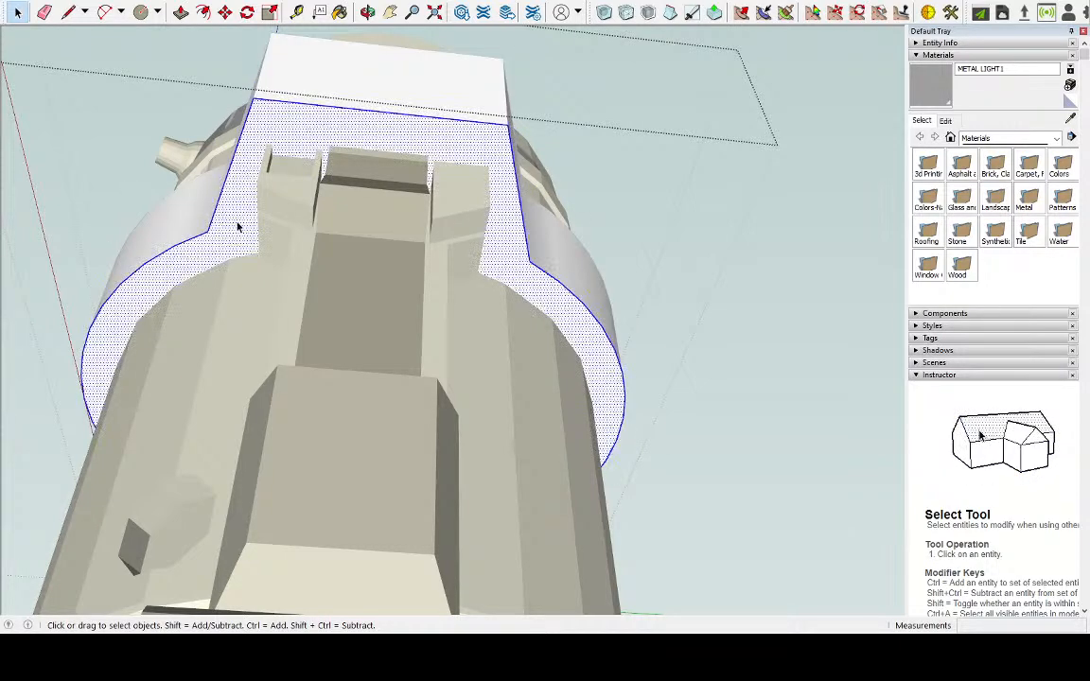
Delete the leftover ring arc piece and the tab side edge from one side of the opposite tab's underside
mouse_move(235, 224)
middle_mouse_down()
mouse_move(520, 251)
mouse_move(163, 198)
mouse_move(516, 248)
middle_mouse_up()
triple_click(519, 245)
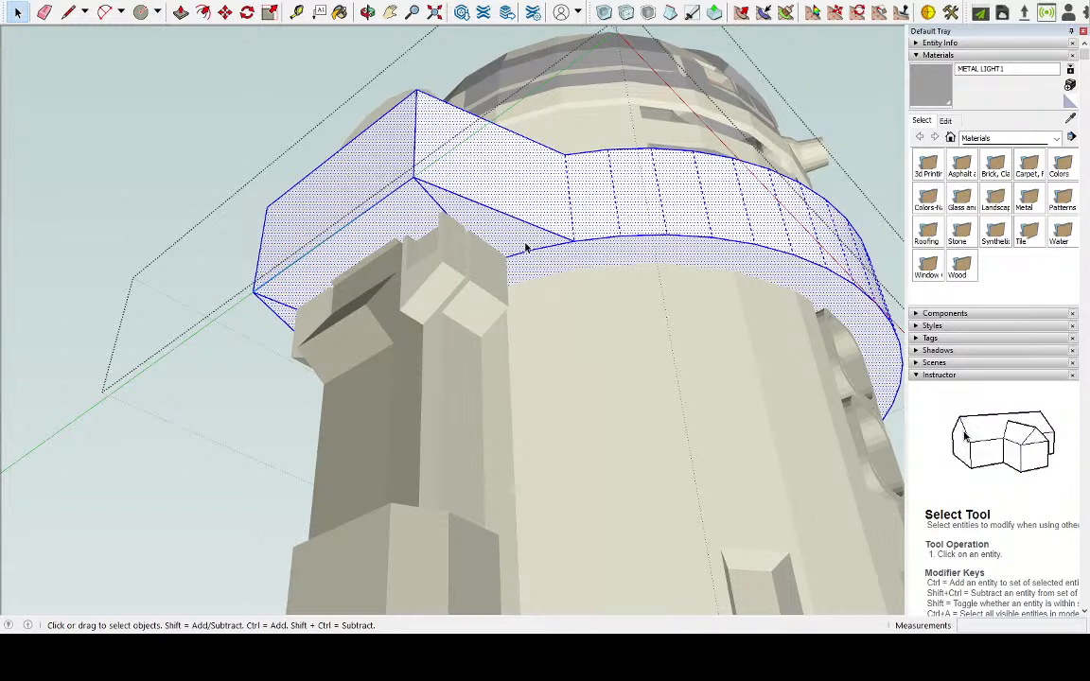
left_click(536, 252)
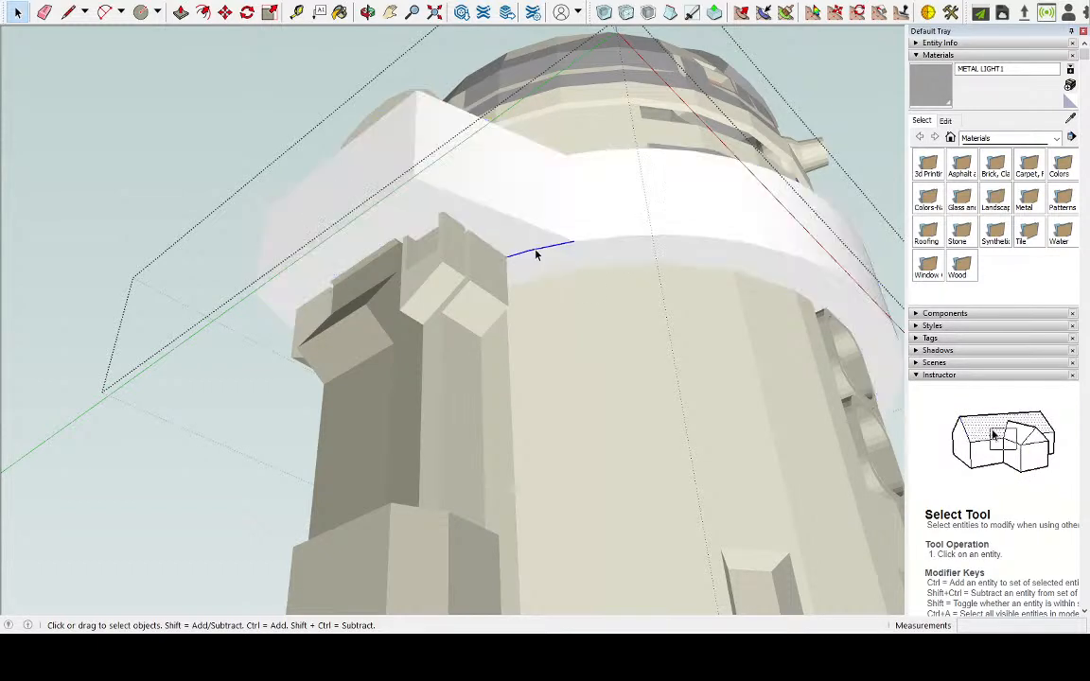
left_click(463, 223)
left_click(427, 204)
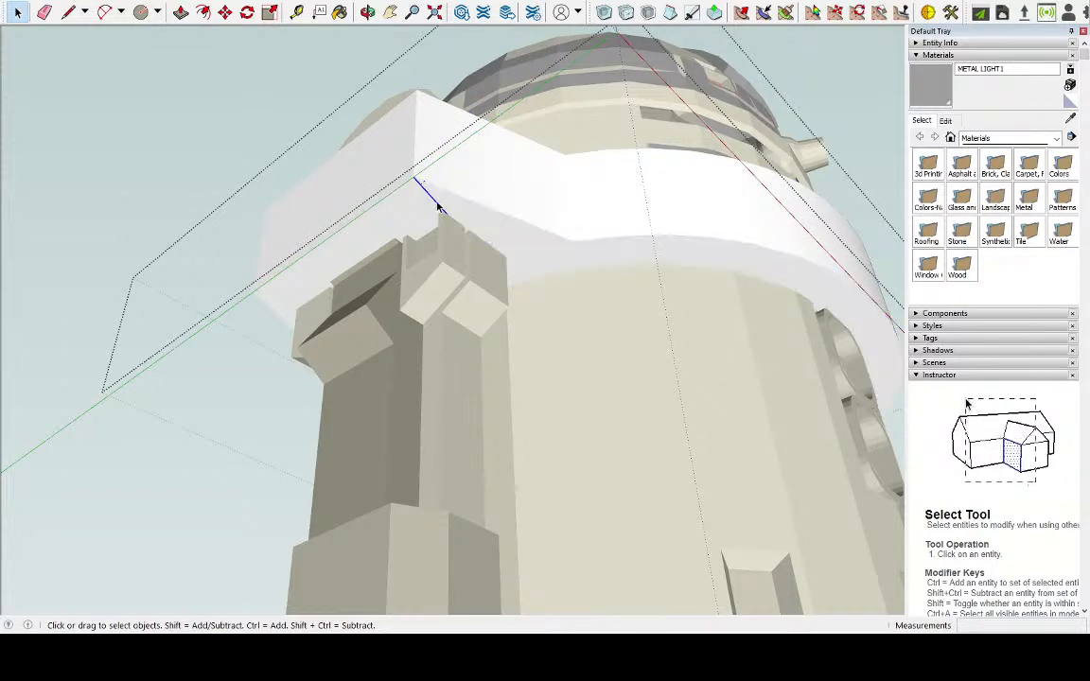
triple_click(428, 213)
Delete the leftover side edge and ring arc piece from the other side of that tab's underside
middle_click_drag(428, 214, 588, 395)
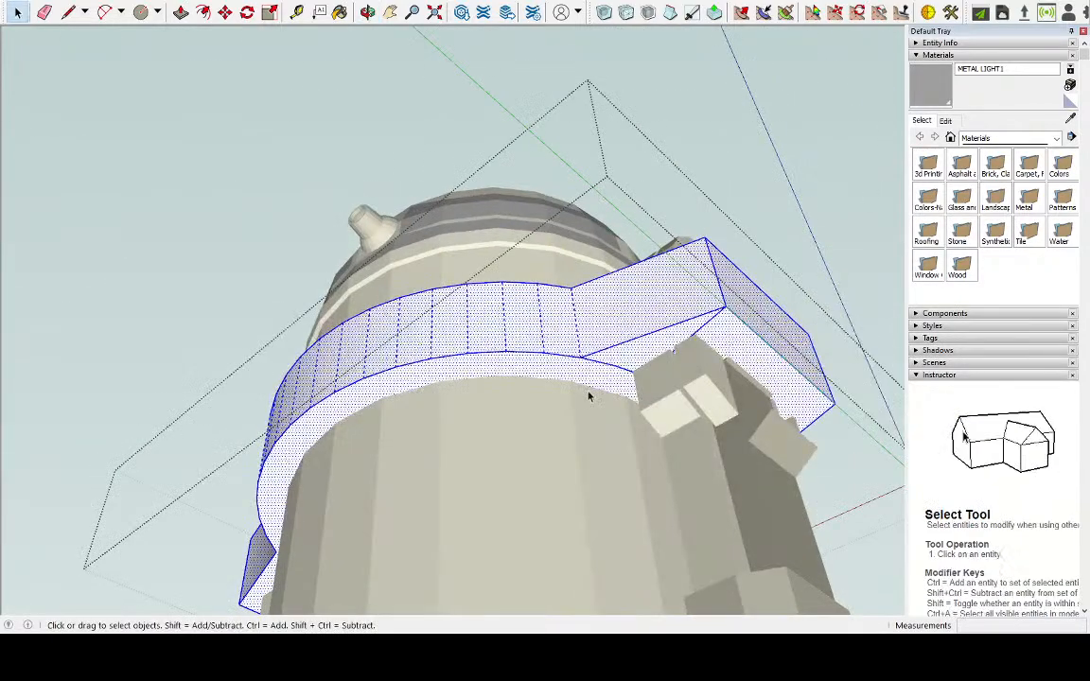
scroll(772, 312, "up", 2)
left_click(757, 296)
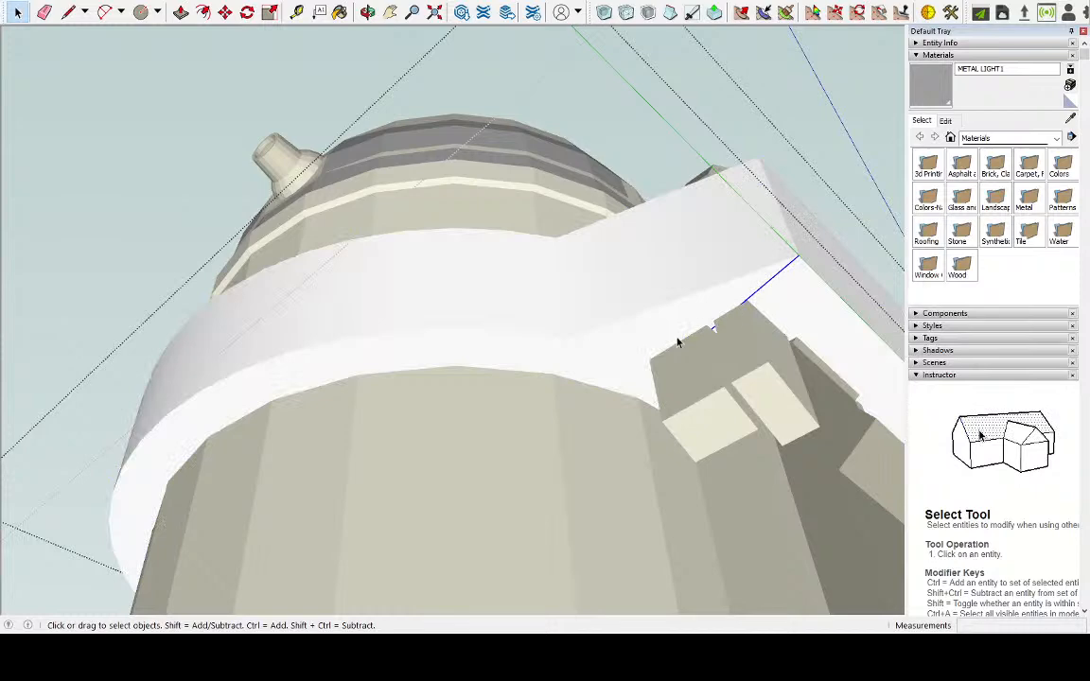
left_click(624, 360)
triple_click(626, 359)
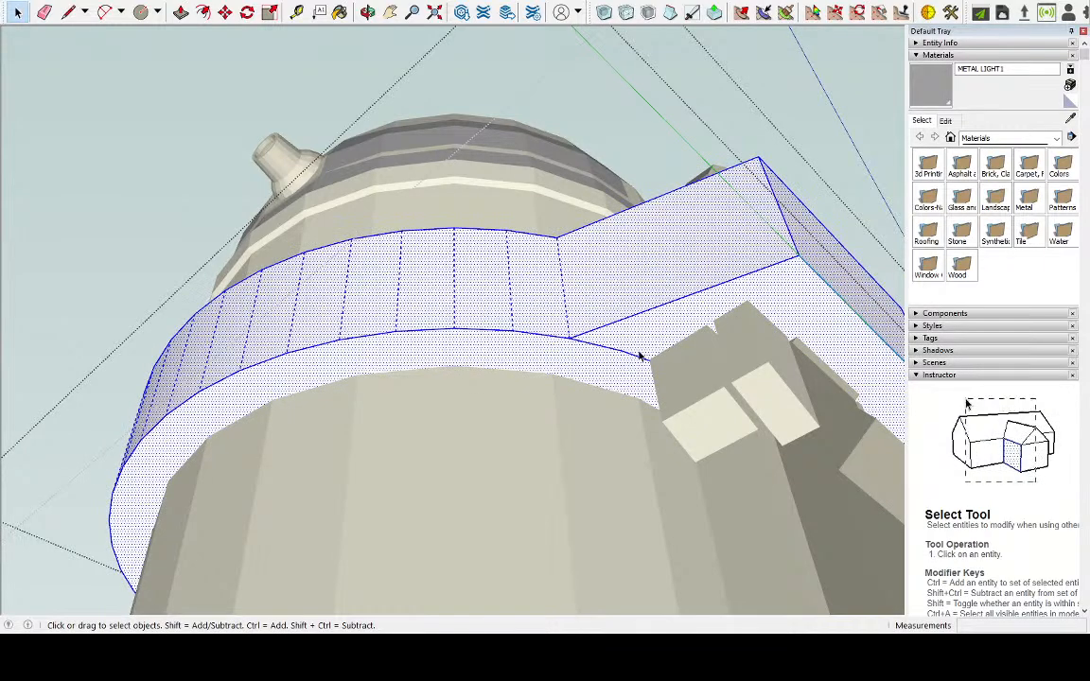
left_click(630, 357)
middle_click_drag(556, 369, 459, 294)
triple_click(459, 294)
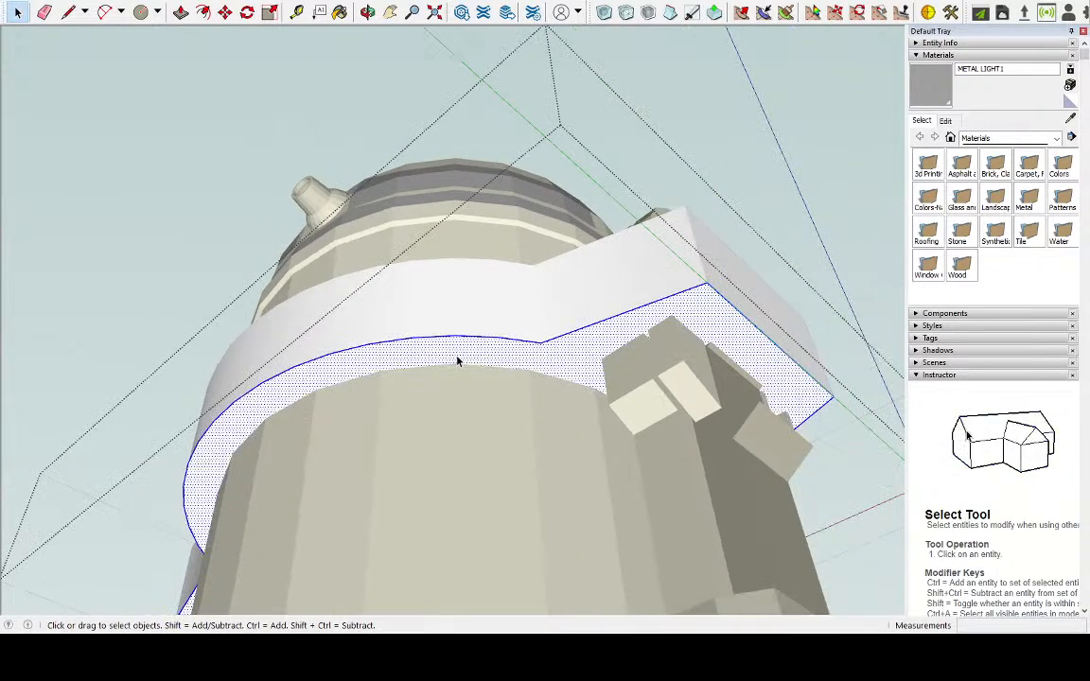
Delete the ring arc piece still left on the underside where the tab meets the ring
middle_click_drag(169, 410, 675, 261)
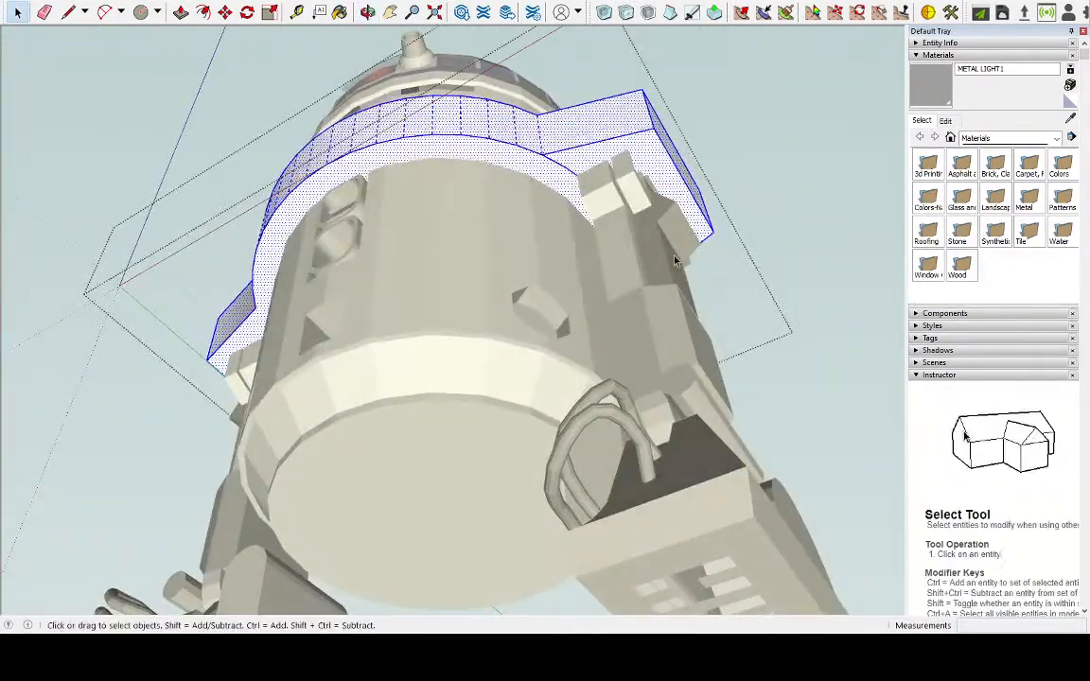
left_click(570, 174)
triple_click(559, 173)
Delete the offset outline from the base's top face to restore one undivided face
mouse_move(523, 163)
middle_mouse_down()
mouse_move(770, 157)
mouse_move(644, 348)
mouse_move(451, 455)
mouse_move(258, 463)
mouse_move(591, 419)
mouse_move(345, 348)
mouse_move(382, 429)
middle_mouse_up()
scroll(380, 518, "up", 3)
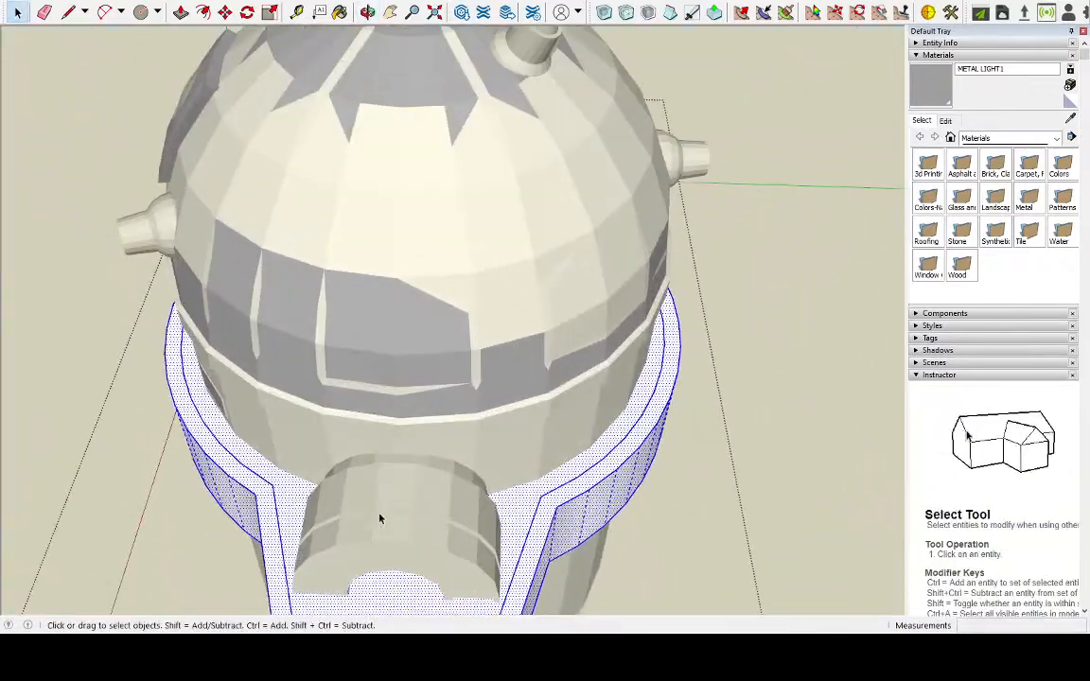
scroll(381, 519, "up", 4)
scroll(226, 434, "down", 3)
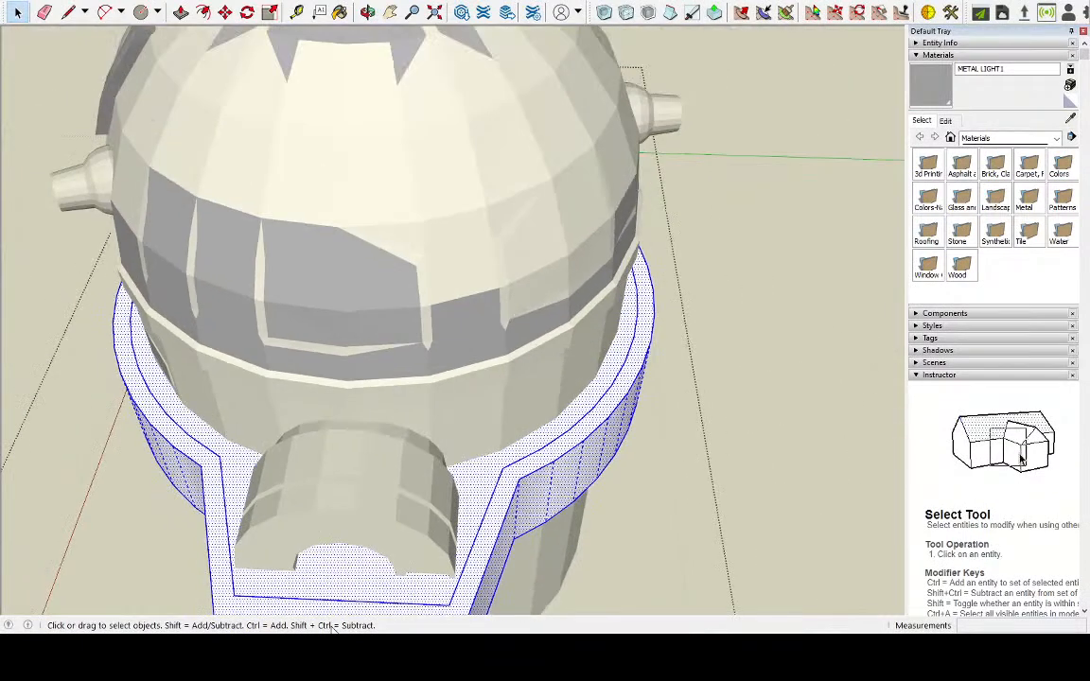
scroll(241, 399, "up", 3)
left_click(179, 449)
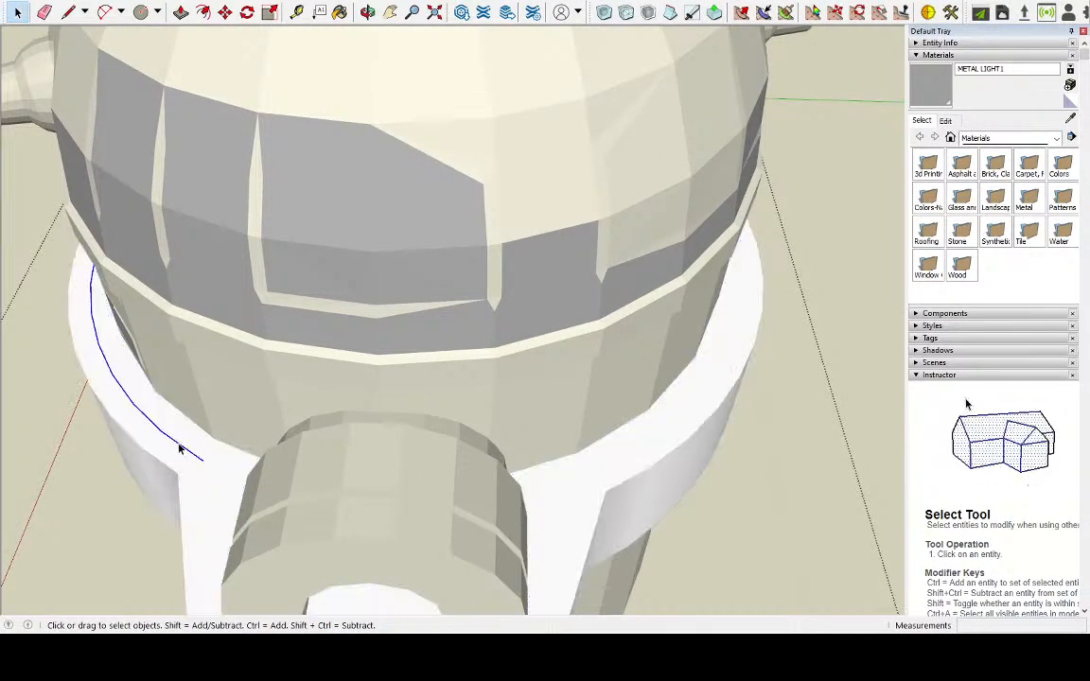
double_click(208, 480)
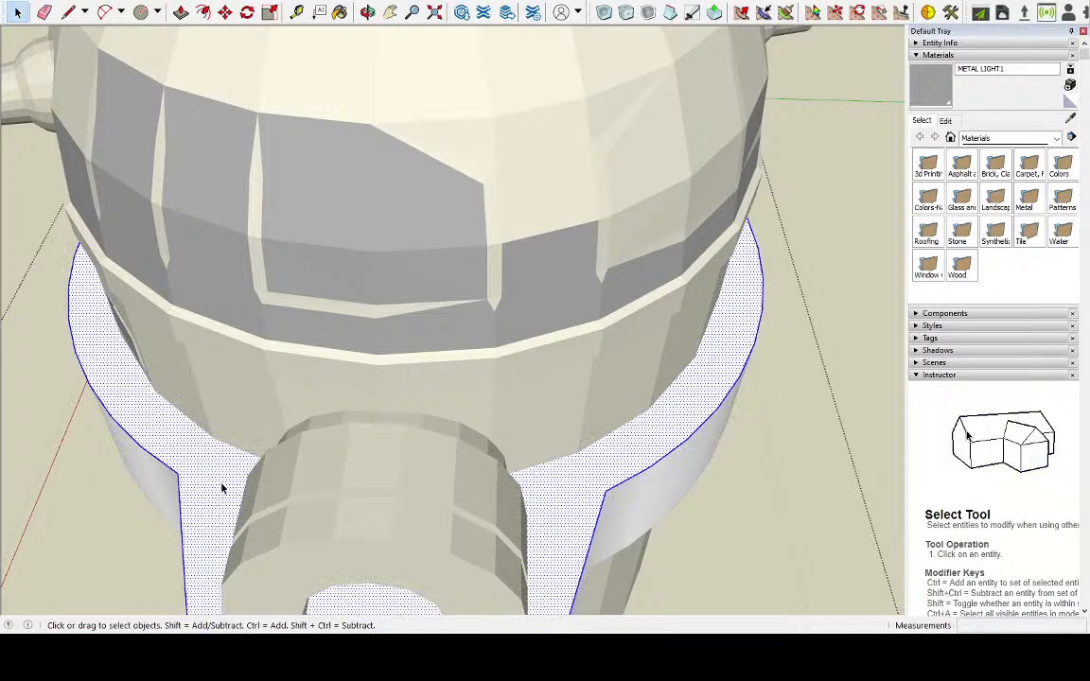
Draw a line across one tab's top face between the two corners where it meets the ring
scroll(223, 487, "down", 3)
scroll(222, 487, "down", 3)
middle_click_drag(222, 487, 813, 454)
scroll(317, 465, "up", 3)
middle_click_drag(435, 402, 137, 114)
key("l")
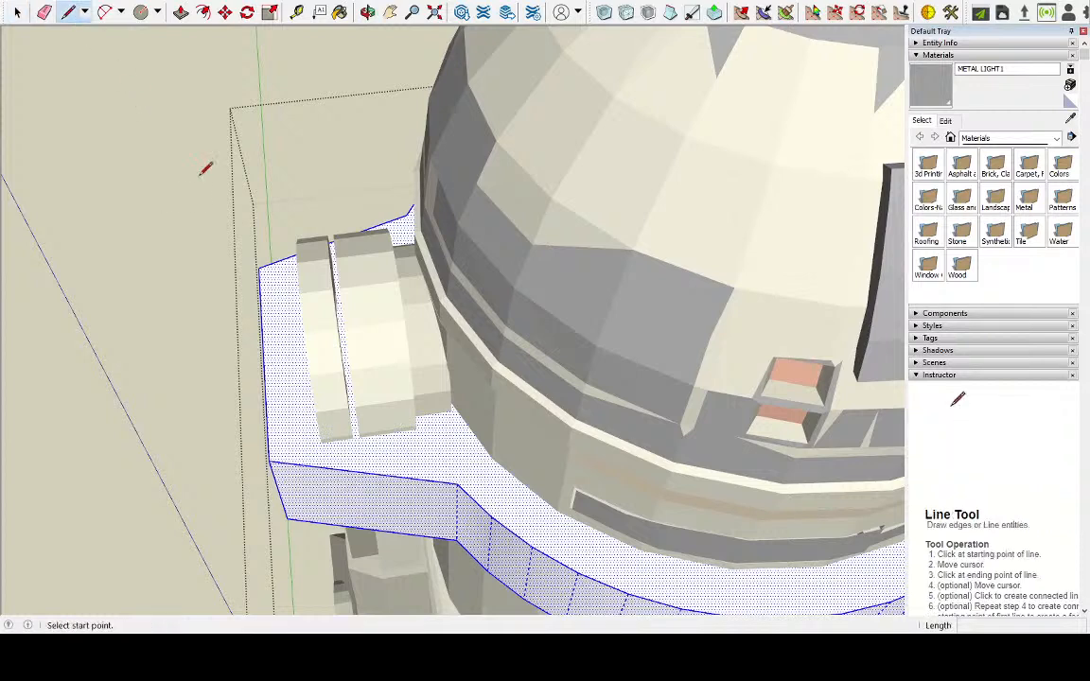
left_click(456, 482)
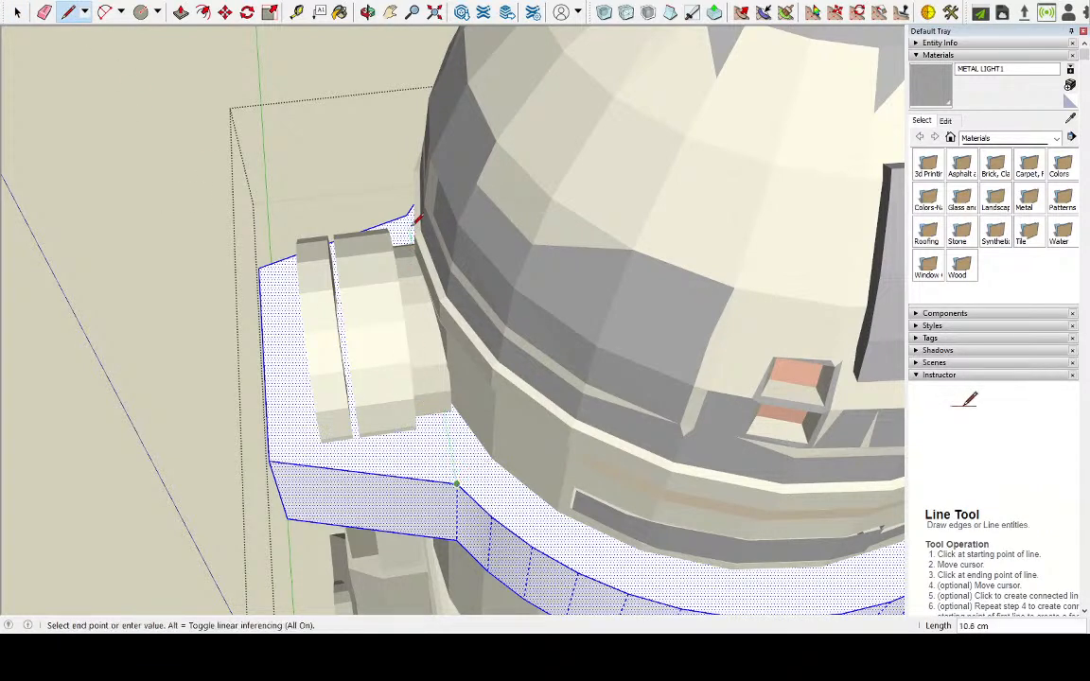
left_click(406, 214)
Draw a matching line between the ring junction corners on the opposite tab's top face
middle_click_drag(438, 274, 523, 492)
scroll(579, 536, "up", 3)
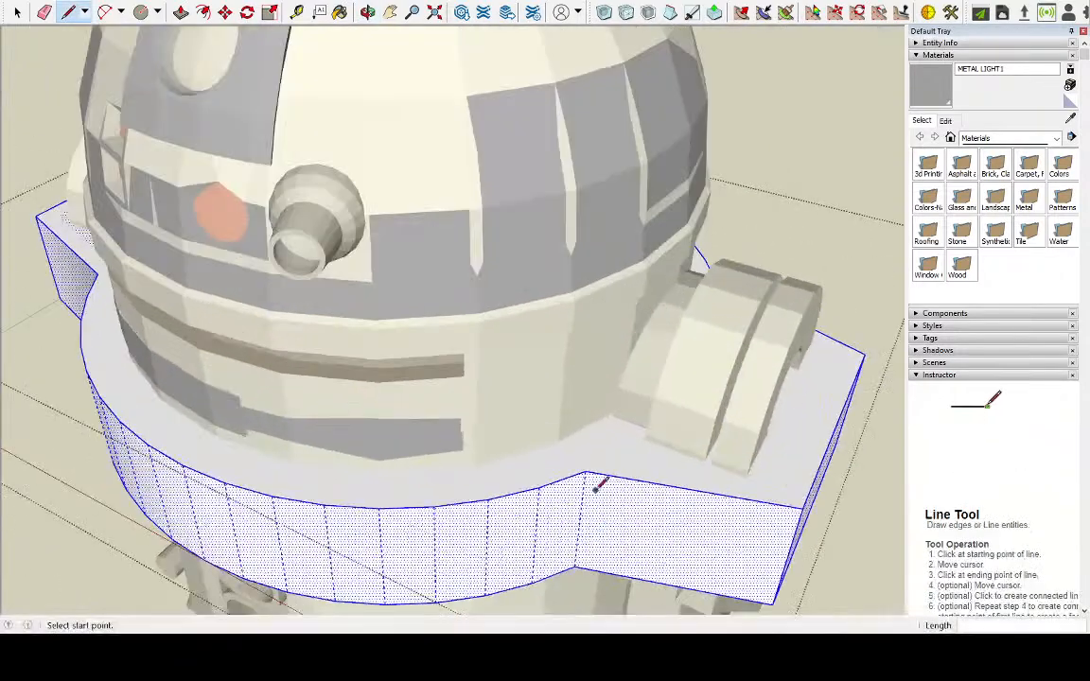
left_click(586, 470)
middle_click_drag(606, 456, 336, 526)
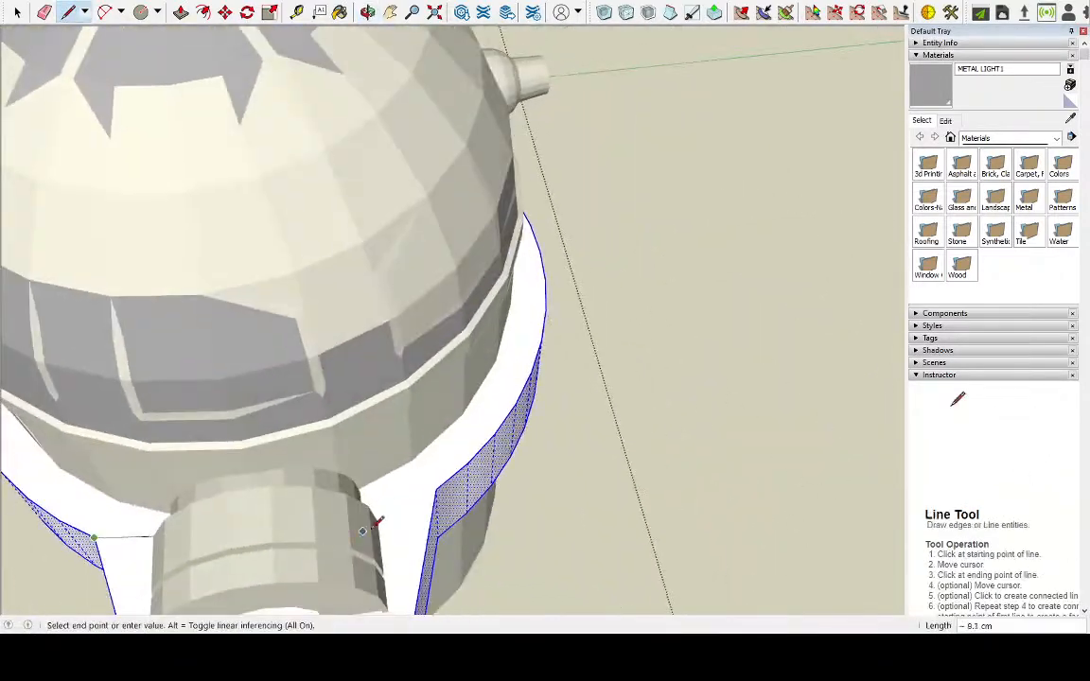
left_click(440, 489)
Try offsetting the separated central ring face inward, and undo the attempt together with the lines dividing off the tabs
middle_click_drag(439, 489, 567, 482)
scroll(235, 124, "down", 3)
left_click(17, 11)
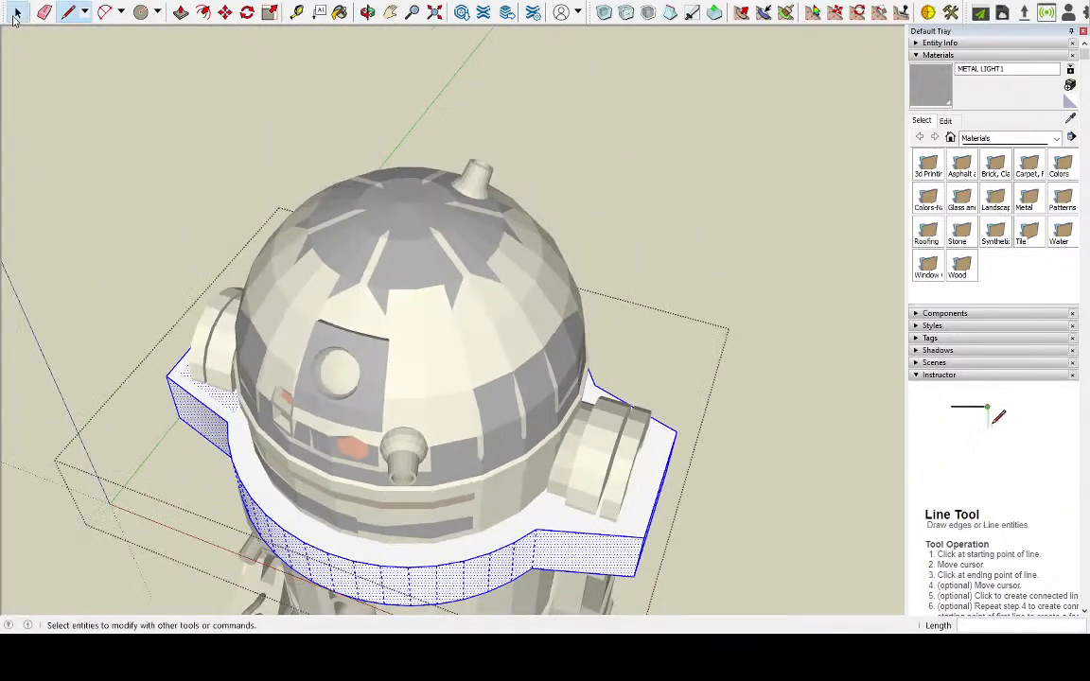
left_click(534, 513)
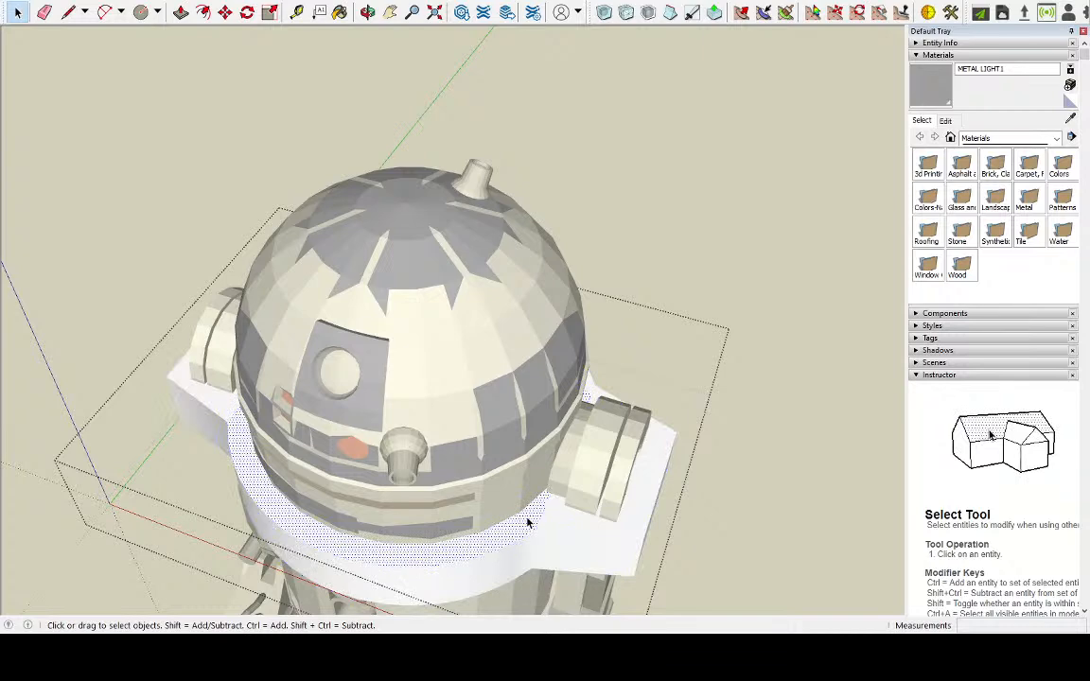
scroll(503, 550, "up", 4)
key("f")
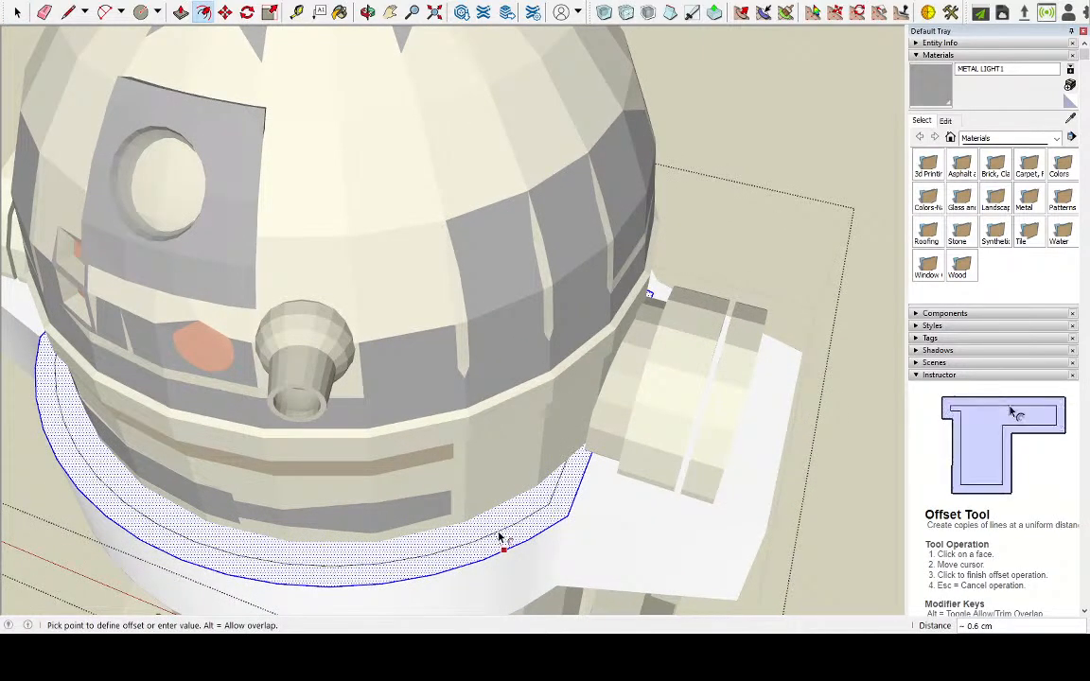
middle_click_drag(498, 540, 650, 500)
key("ctrl+z")
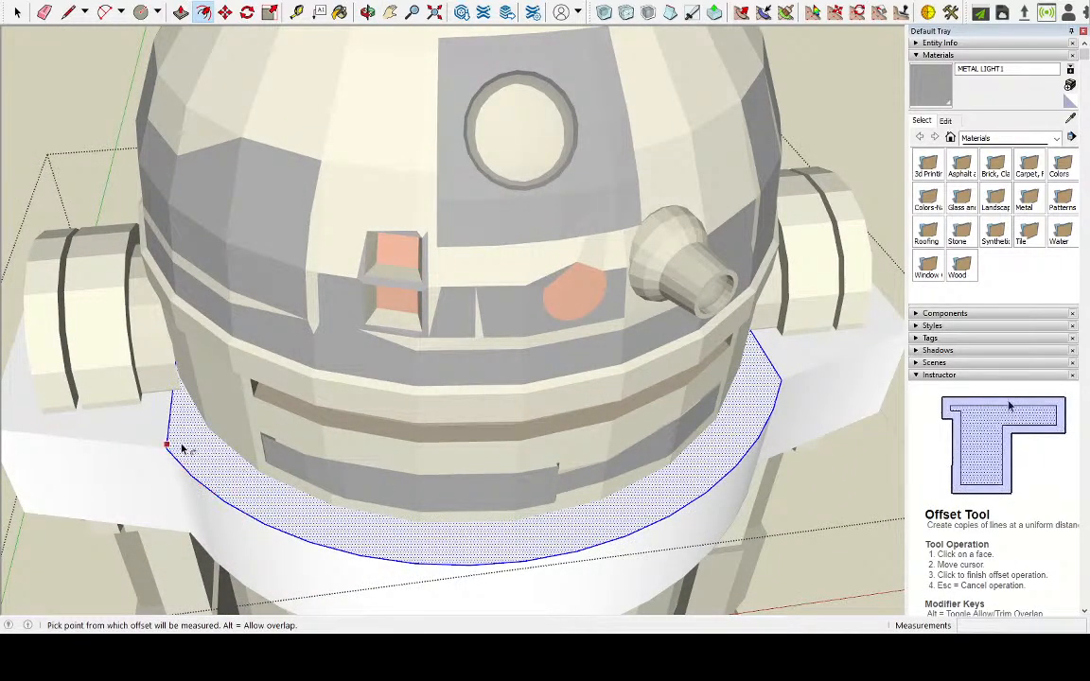
key("ctrl+z")
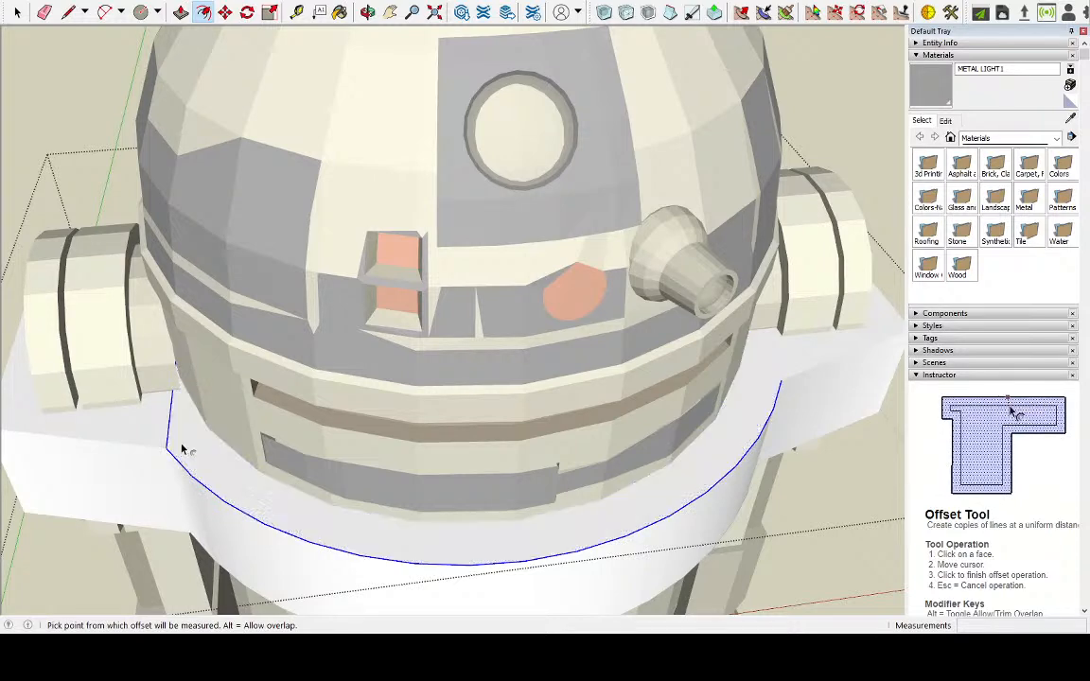
Offset the outline of the base's entire top face inward by about 0.7 cm
left_click(17, 12)
double_click(158, 416)
middle_click_drag(165, 429, 243, 428)
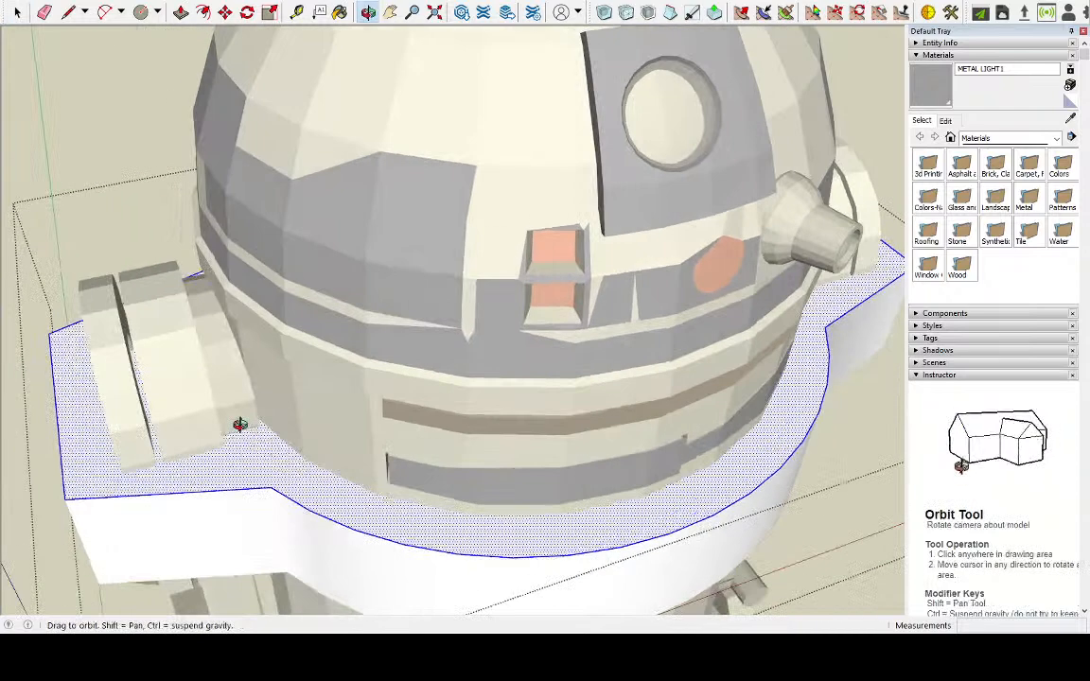
key("f")
left_click(168, 492)
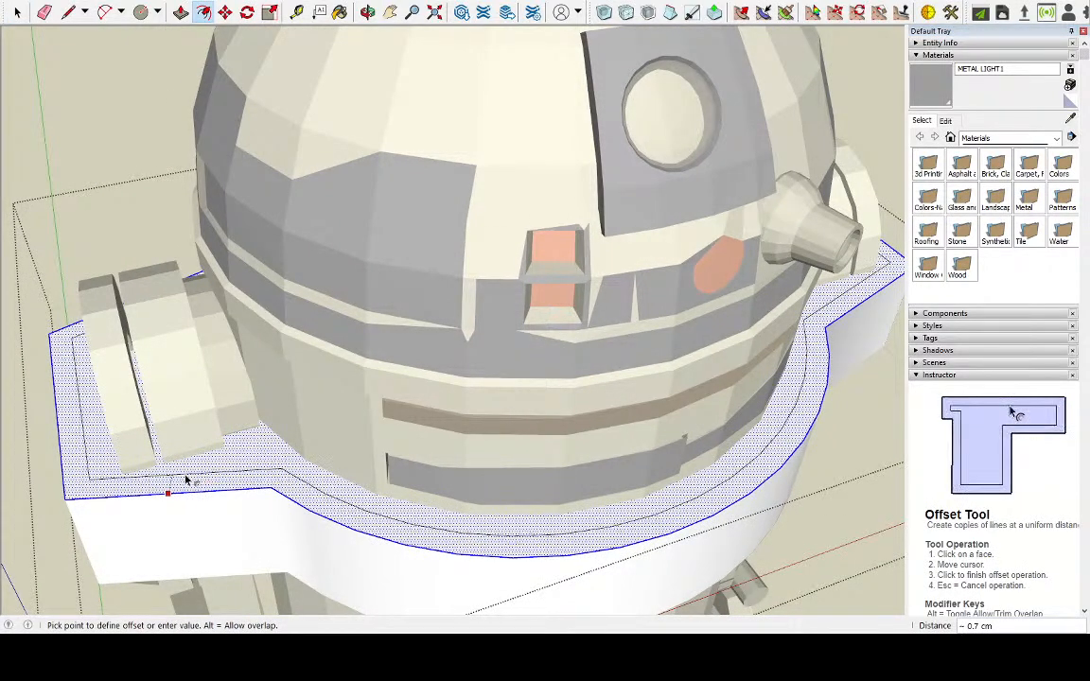
key("Escape")
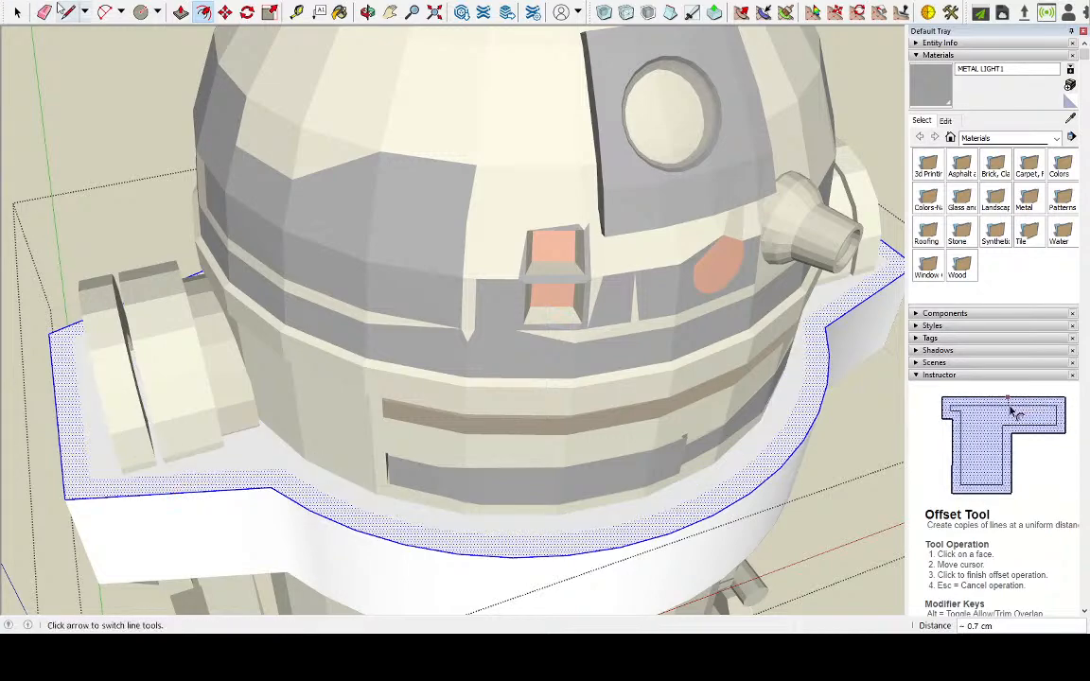
Draw a line between the inset outline's two inner corners to separate one tab's inset face from the ring
left_click(17, 11)
middle_click_drag(253, 469, 411, 554)
key("l")
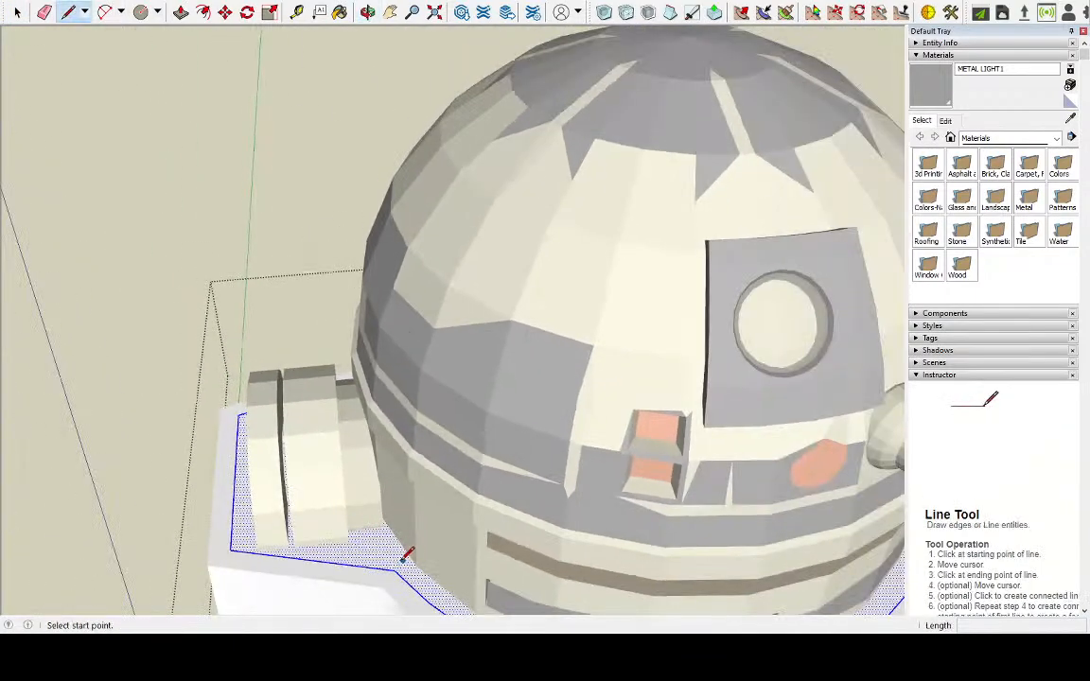
left_click(397, 565)
middle_click_drag(359, 467, 451, 473)
left_click(412, 408)
Separate the opposite tab's inset face from the ring with a line between its inner outline corners
middle_click_drag(412, 408, 211, 147)
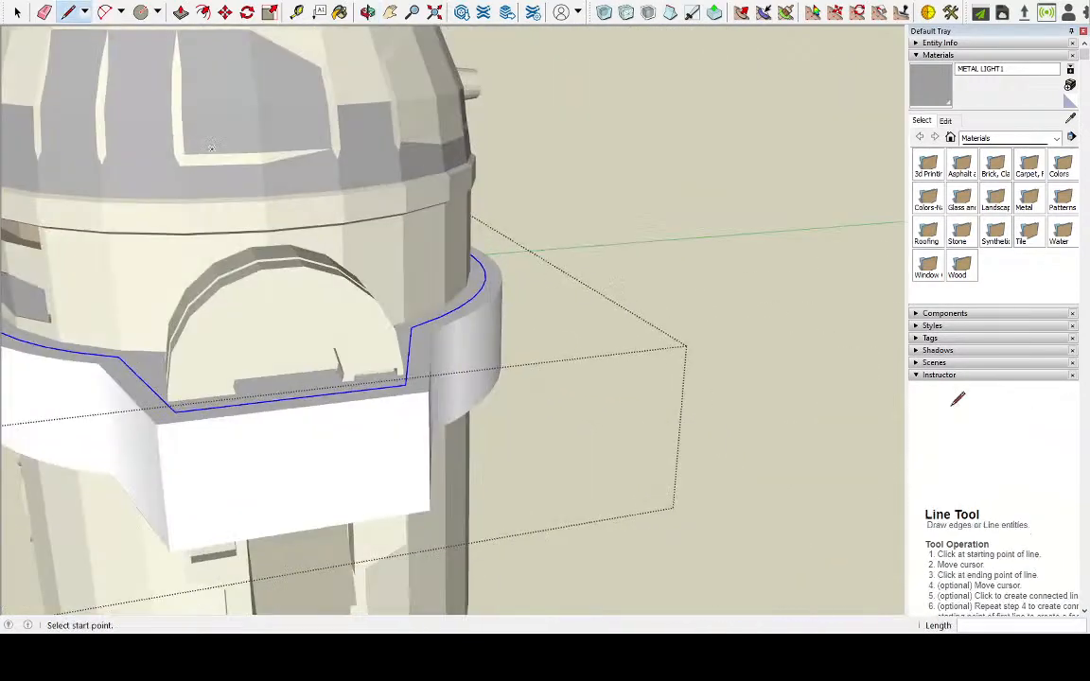
left_click(117, 356)
left_click(388, 326)
middle_click_drag(388, 326, 268, 268)
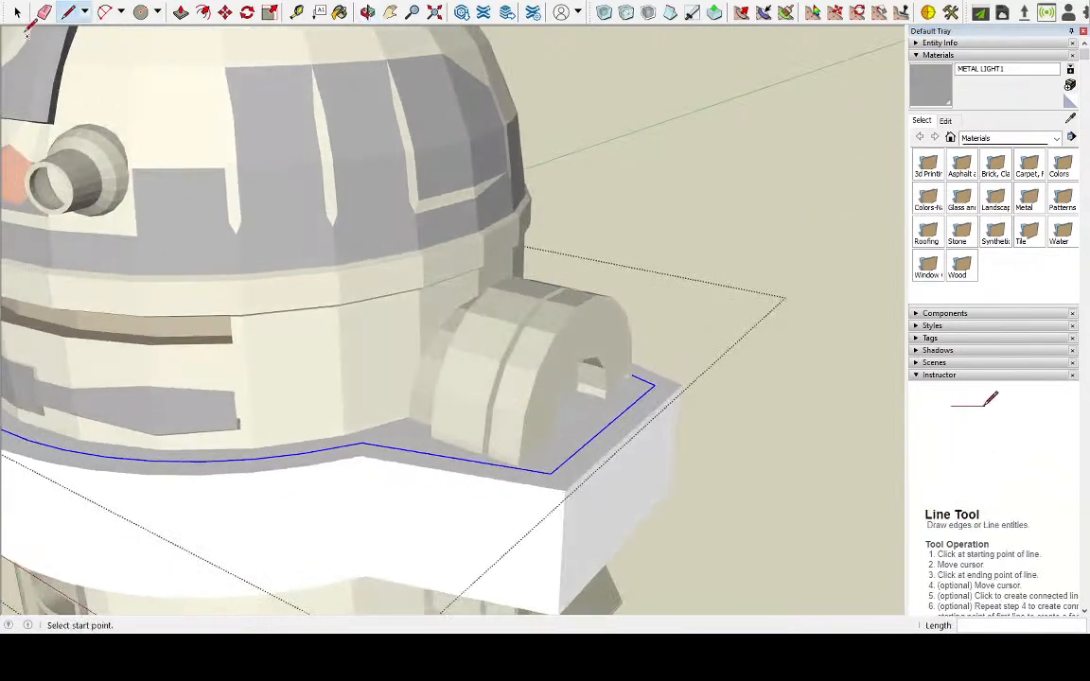
Draw a line about 4.5 cm long on the separated tab's inset face, along the front side of the leg's foot
left_click(17, 11)
left_click(422, 448)
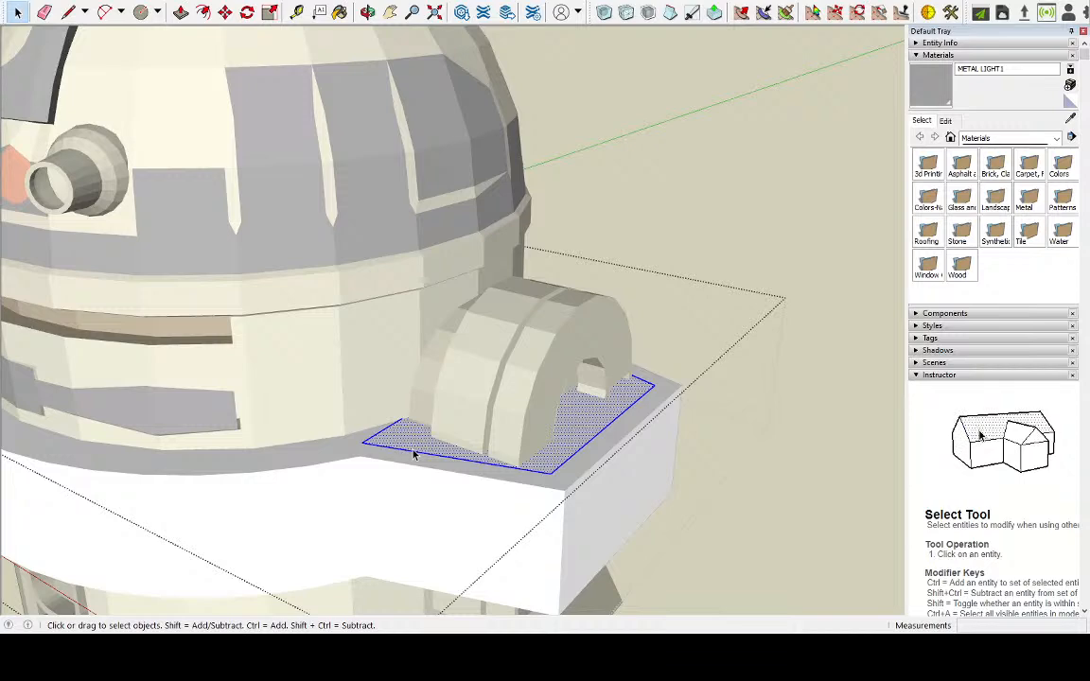
middle_click_drag(413, 455, 518, 502)
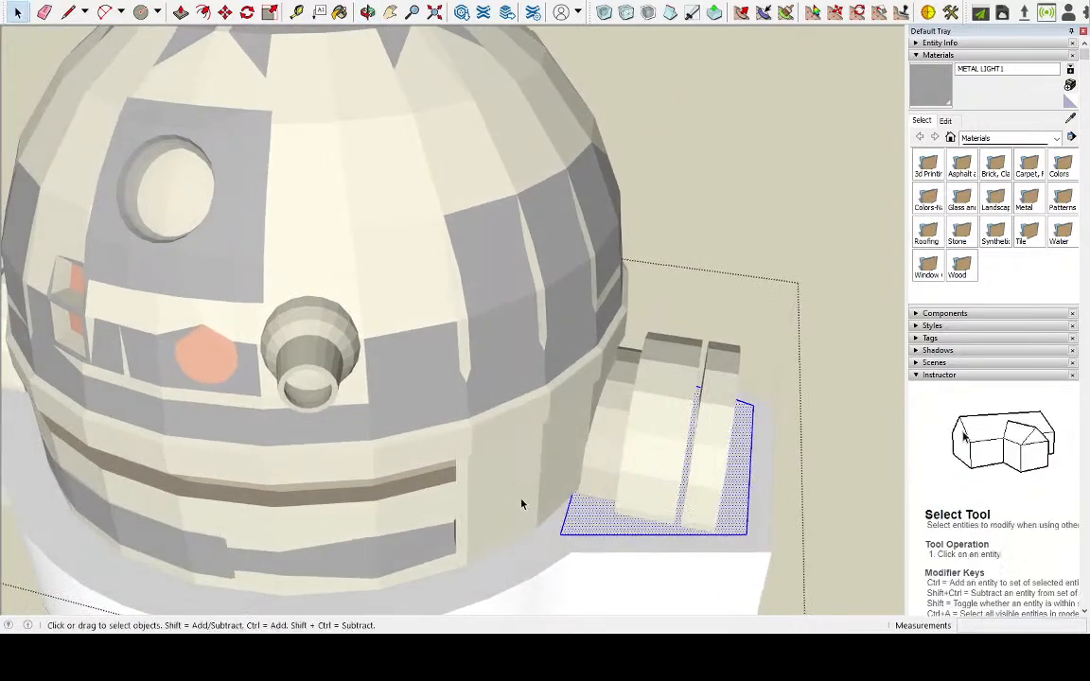
scroll(606, 537, "up", 4)
left_click(606, 541)
left_click(577, 523)
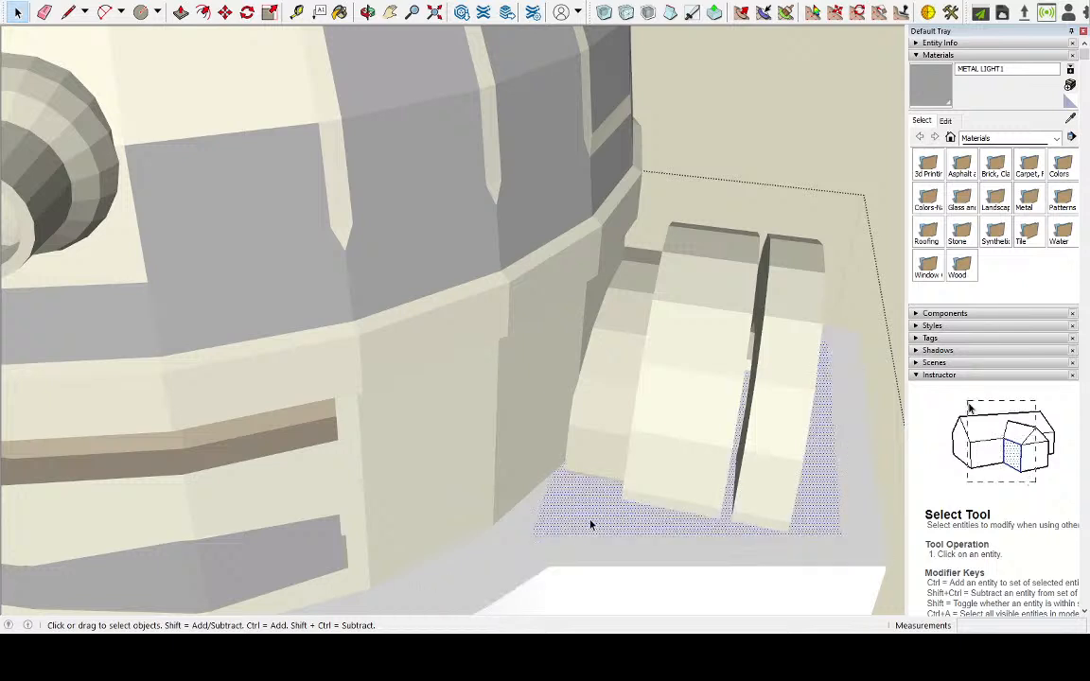
double_click(590, 524)
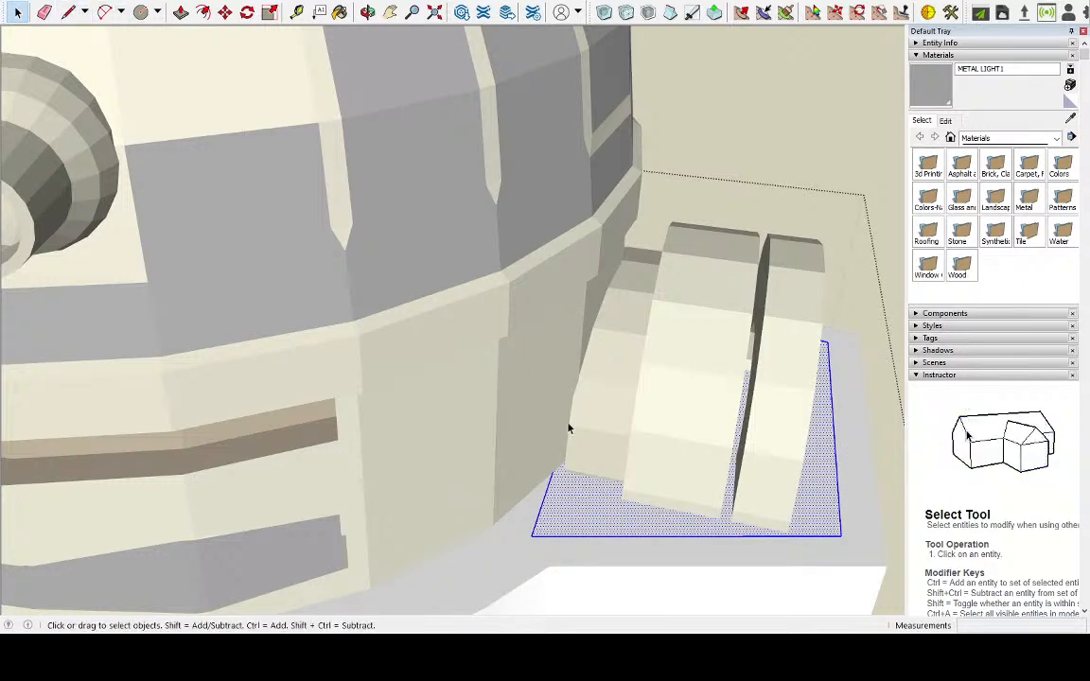
left_click(68, 11)
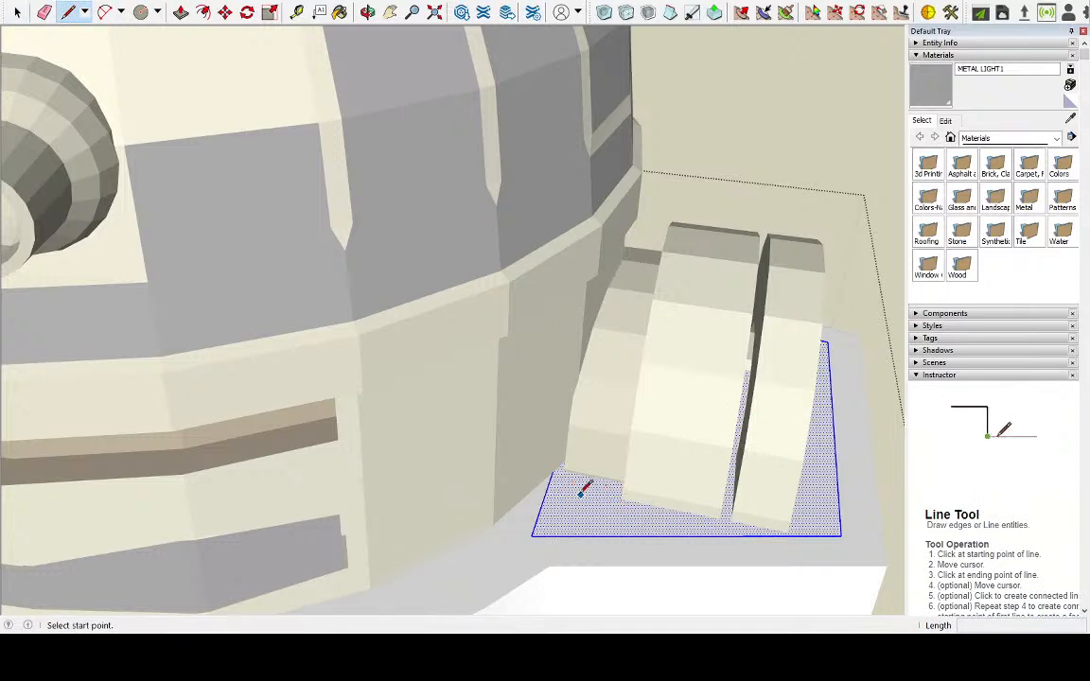
left_click(548, 486)
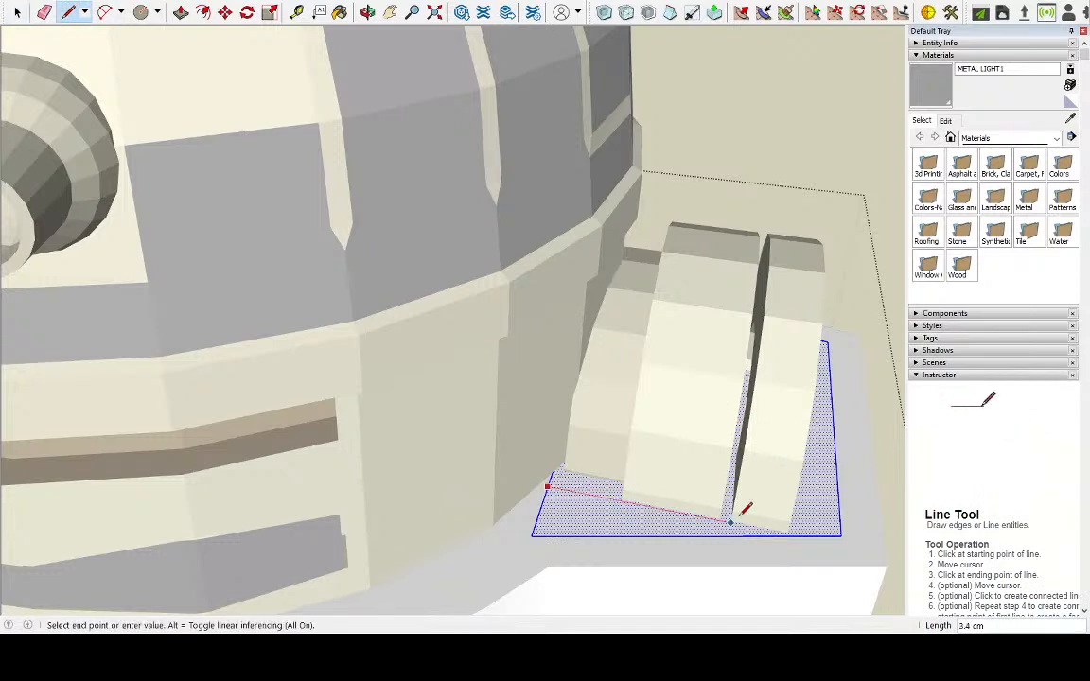
left_click(798, 535)
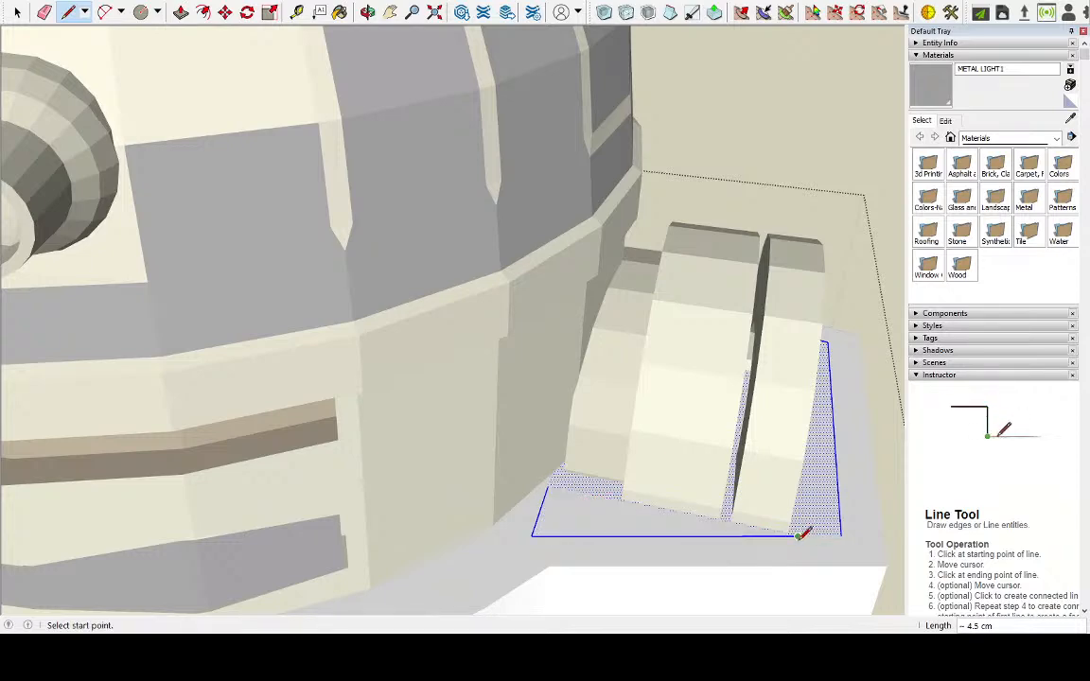
Continue with a line about 7.2 cm long along the leg's outer side and another along its back side
middle_click_drag(808, 523, 409, 476)
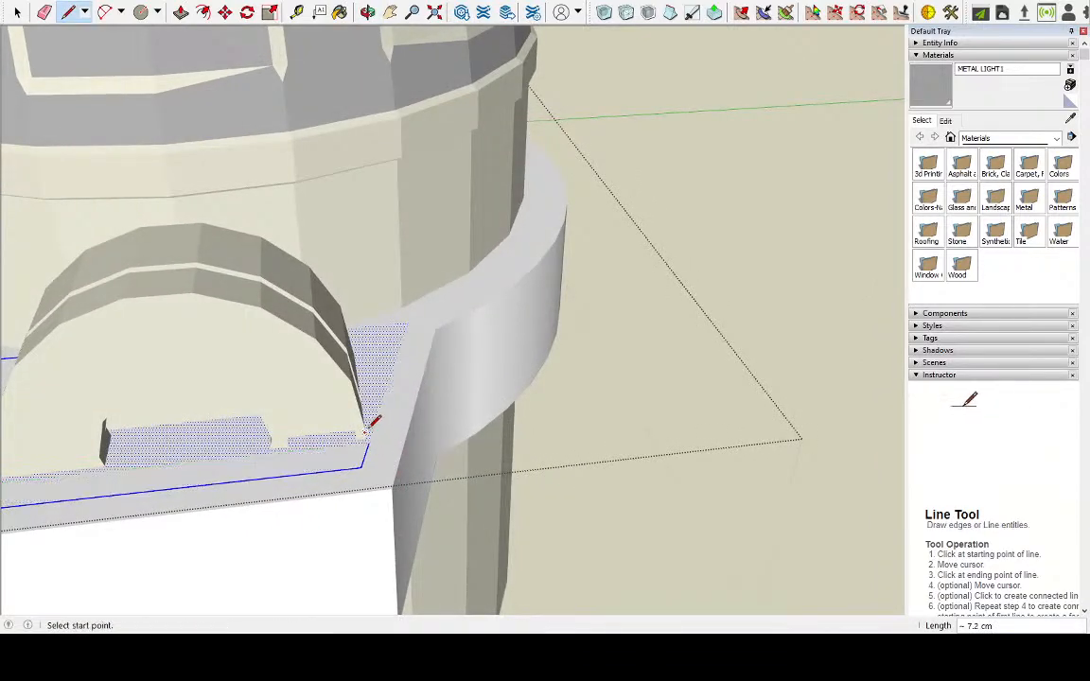
middle_click_drag(365, 353, 294, 370)
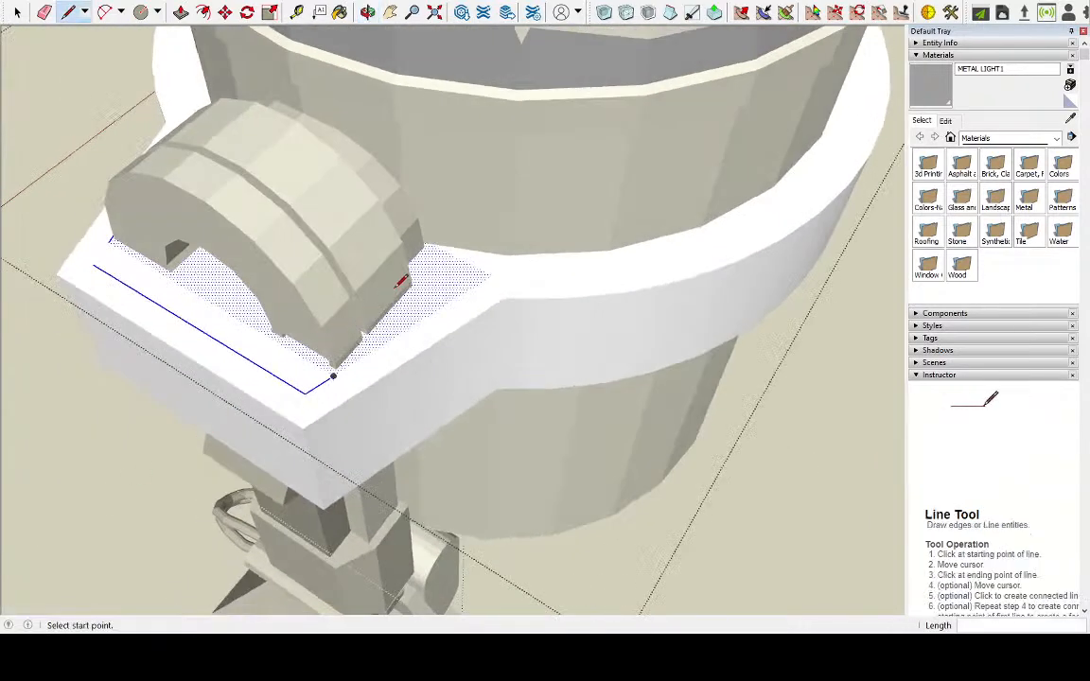
left_click(333, 376)
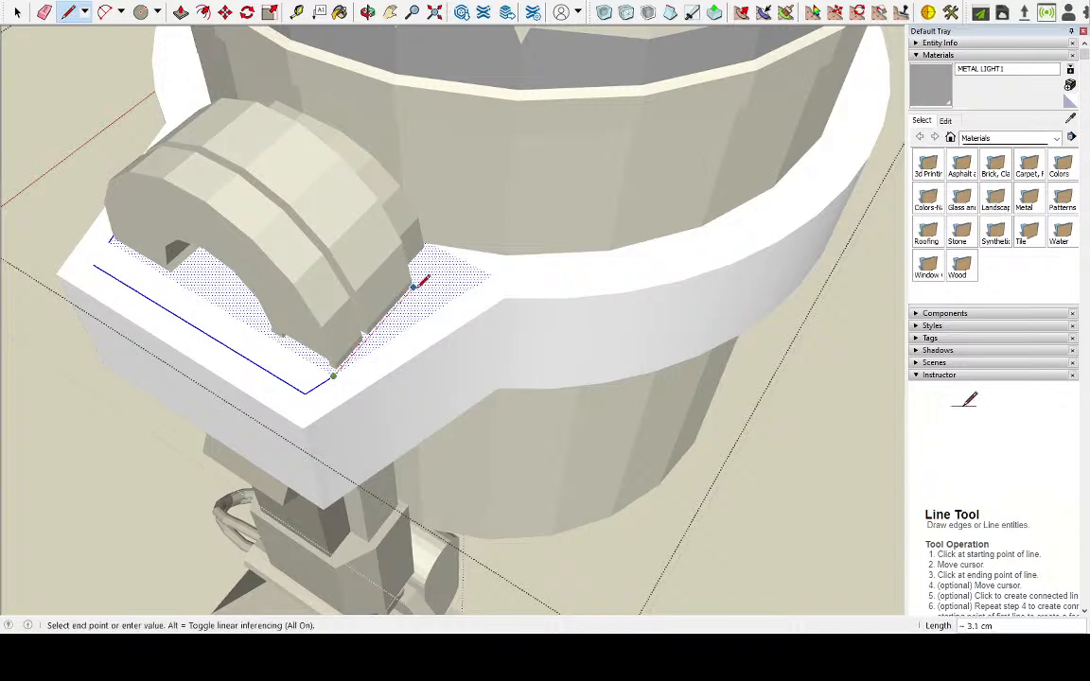
left_click(440, 255)
Delete the narrow strip of the tab's inset face outside the leg, together with its bounding edges
key("space")
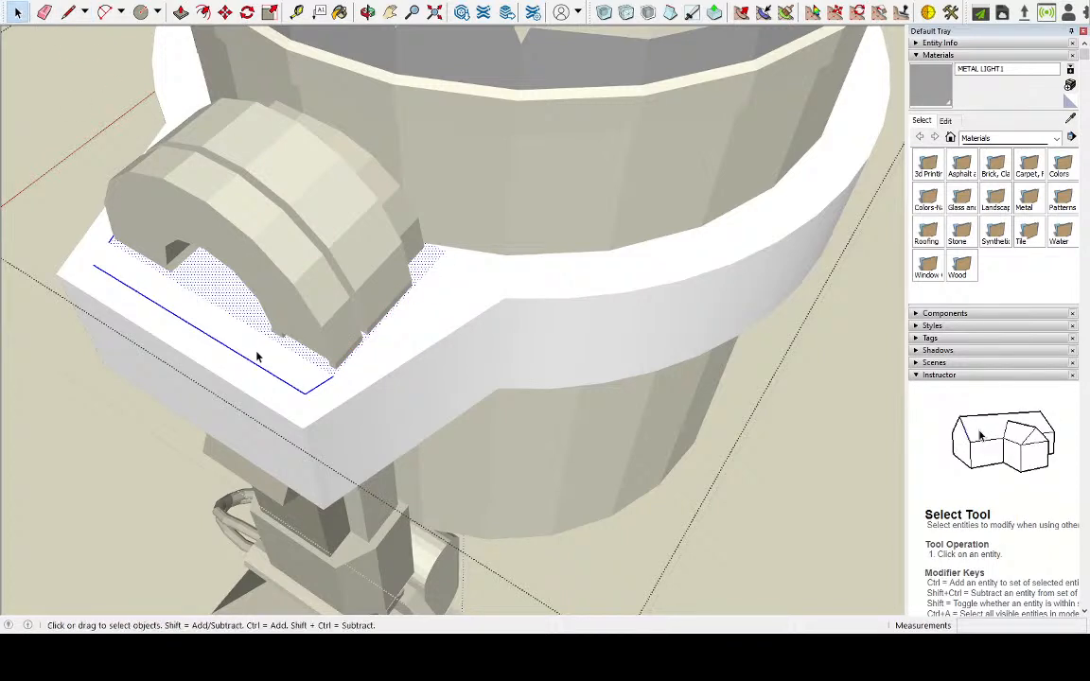
left_click(254, 362)
double_click(255, 363)
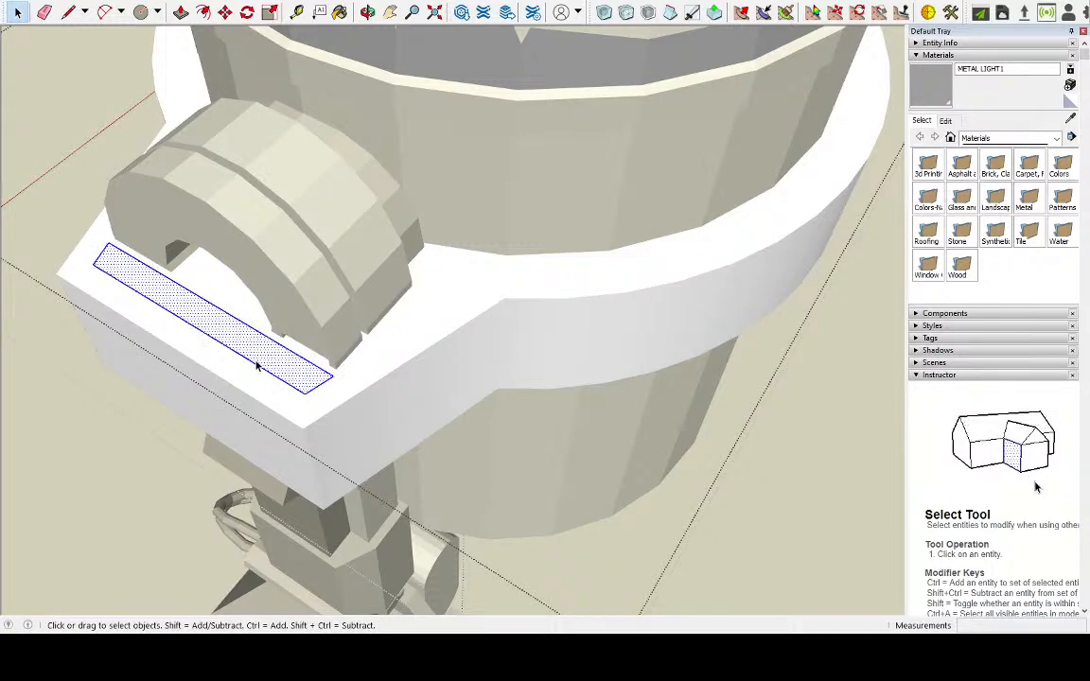
key("Delete")
double_click(226, 303)
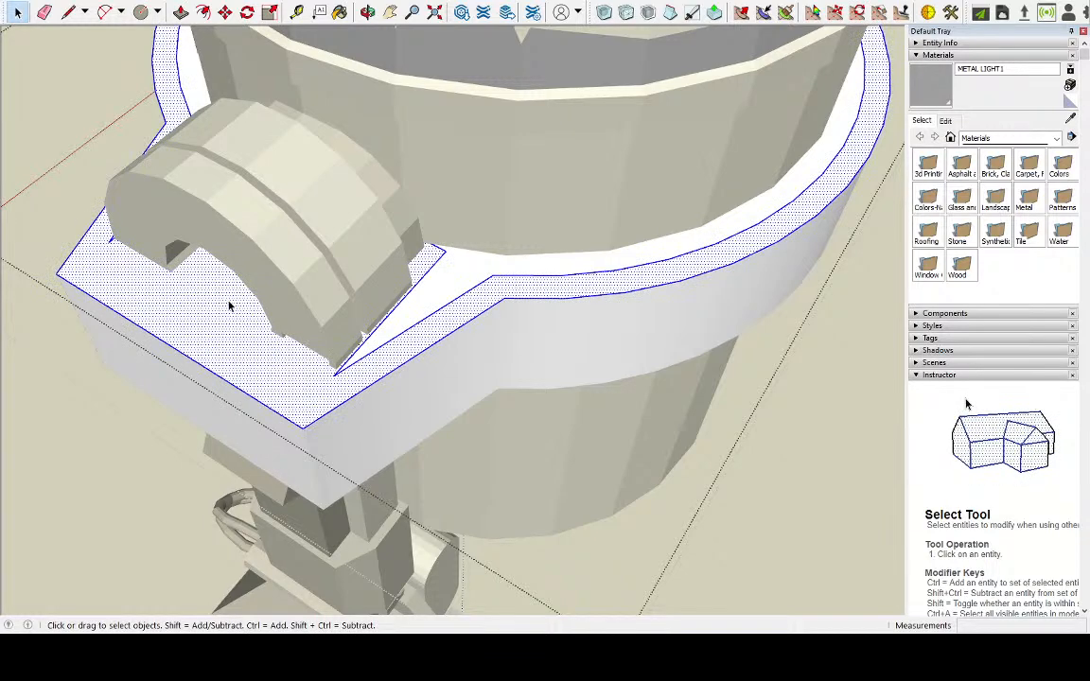
Redraw the line along the leg's outer side, about 7.2 cm long, connecting the ends of the front and back lines
middle_click_drag(301, 360, 409, 312)
left_click(68, 11)
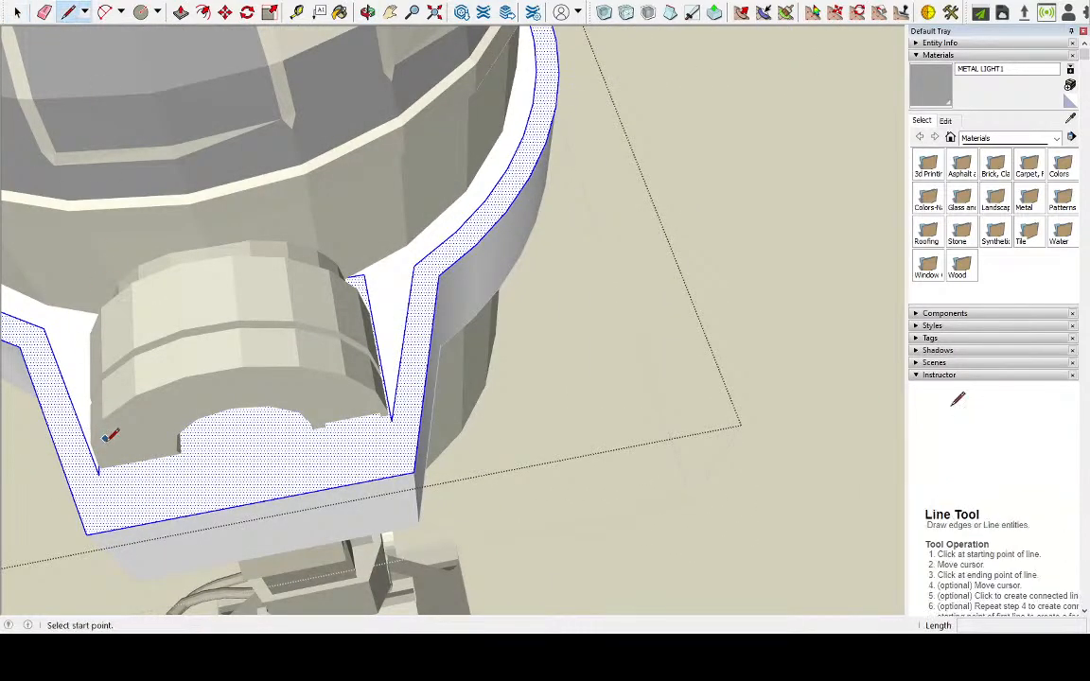
left_click(99, 470)
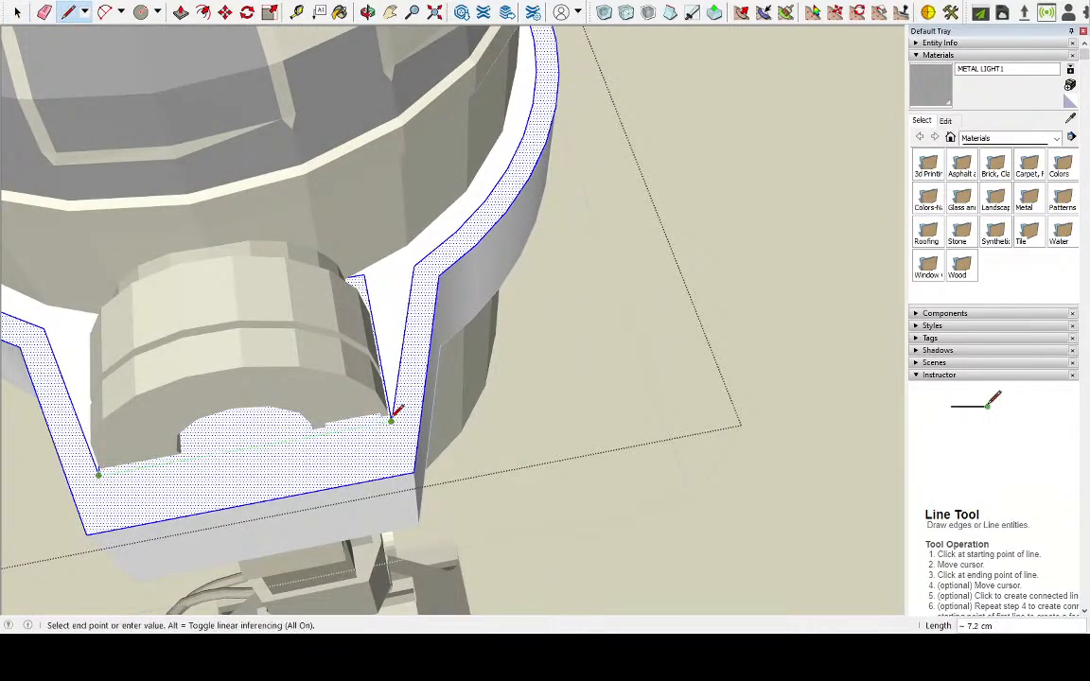
left_click(392, 416)
Delete the dividing edges to merge the triangular faces beside the leg into the rim and the leg's footprint into the ring's inset face
left_click(17, 11)
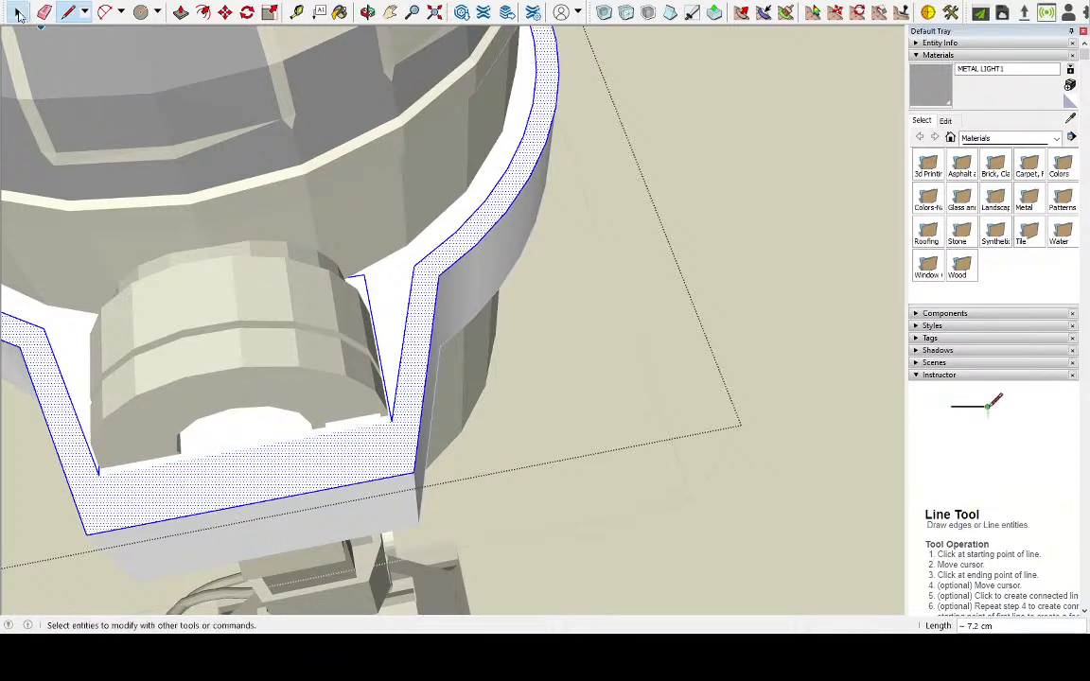
left_click(279, 433)
double_click(393, 288)
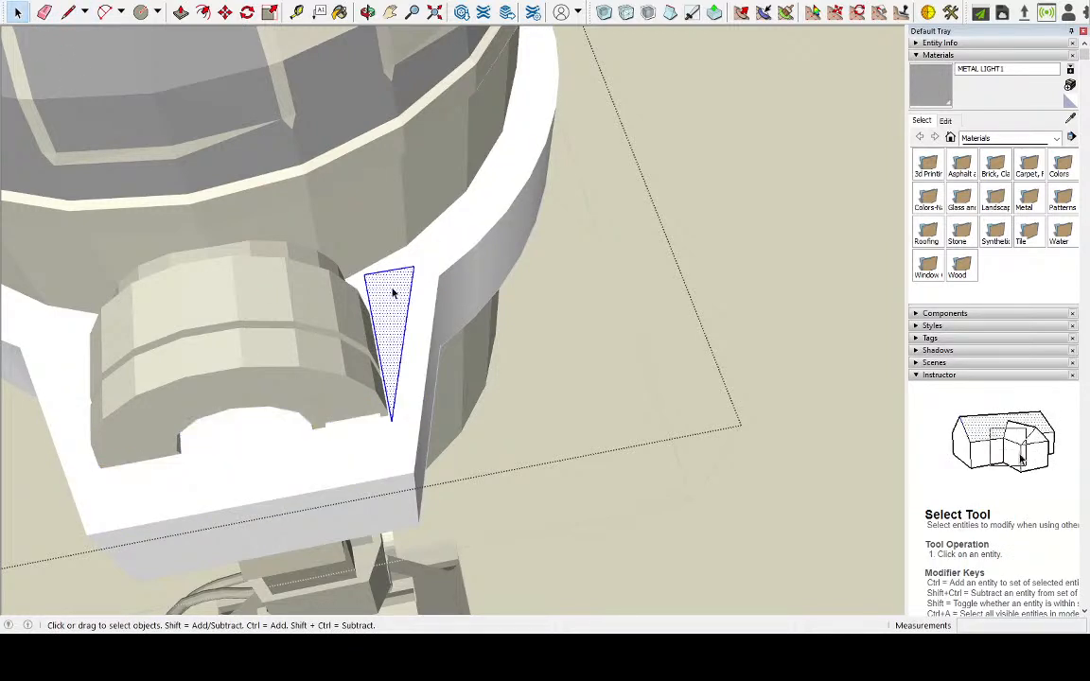
double_click(393, 264)
left_click(365, 285)
double_click(364, 287)
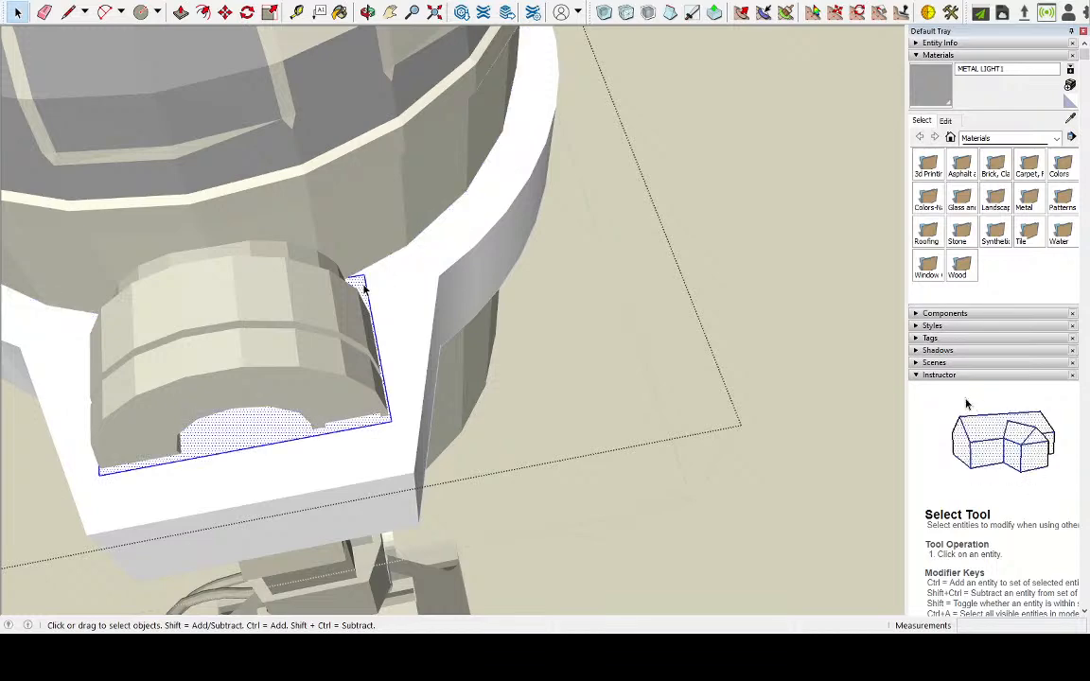
left_click(359, 280)
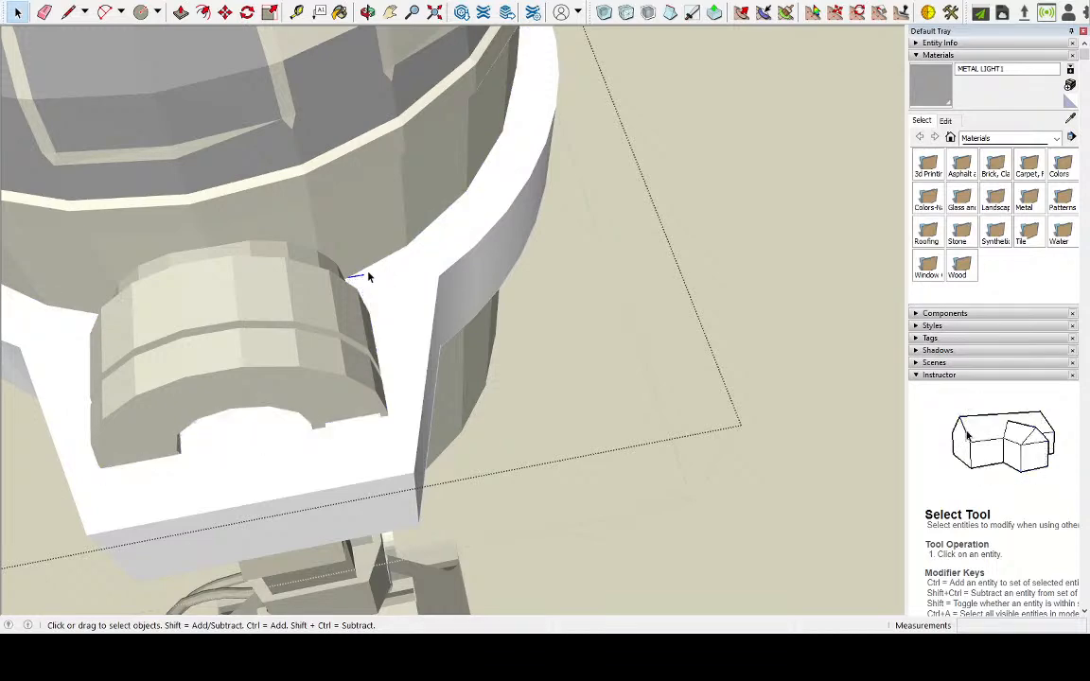
double_click(360, 278)
middle_click_drag(361, 279, 457, 394)
scroll(294, 457, "down", 3)
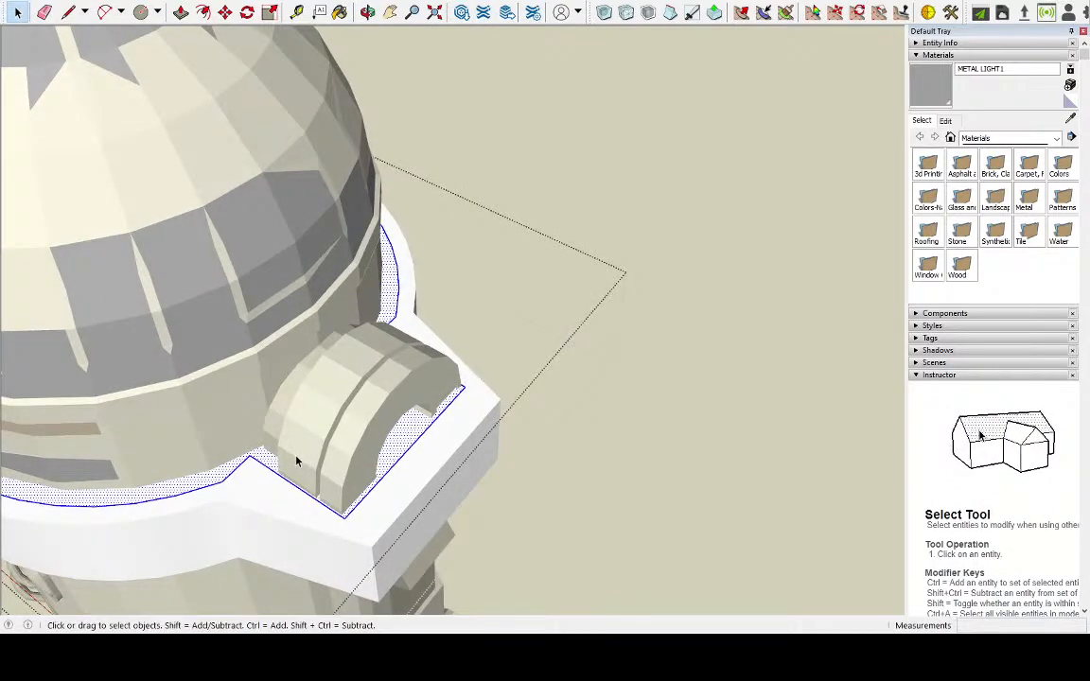
Draw a line along the front side of the leg on the opposite tab's inset face
mouse_move(294, 457)
middle_mouse_down()
mouse_move(256, 438)
mouse_move(507, 375)
mouse_move(209, 450)
mouse_move(333, 589)
middle_mouse_up()
scroll(333, 590, "up", 3)
mouse_move(321, 451)
middle_mouse_down()
mouse_move(549, 423)
mouse_move(552, 443)
middle_mouse_up()
left_click(76, 14)
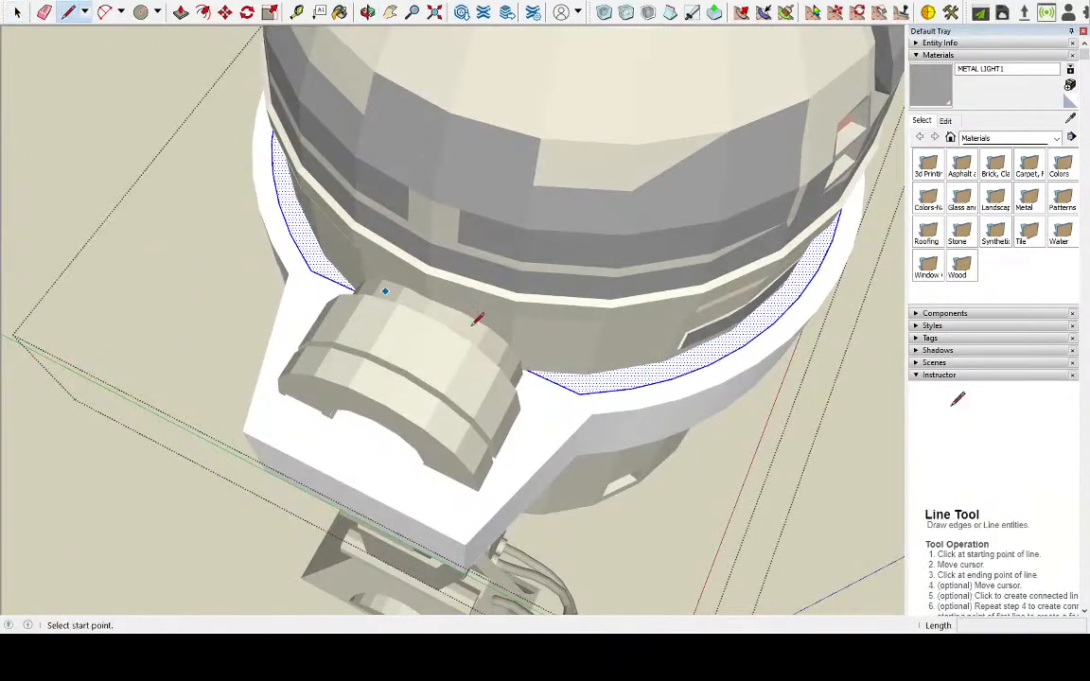
scroll(530, 316, "down", 3)
middle_click_drag(586, 306, 64, 401)
middle_click_drag(606, 496, 700, 463)
left_click(681, 465)
middle_click_drag(348, 374, 270, 352)
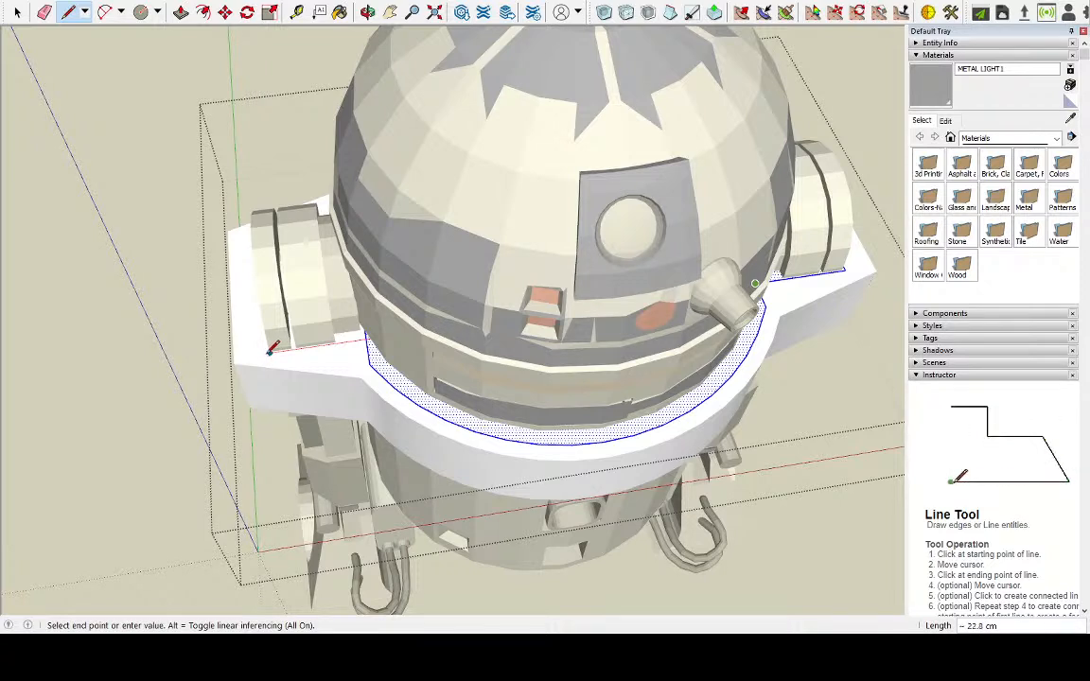
key("Escape")
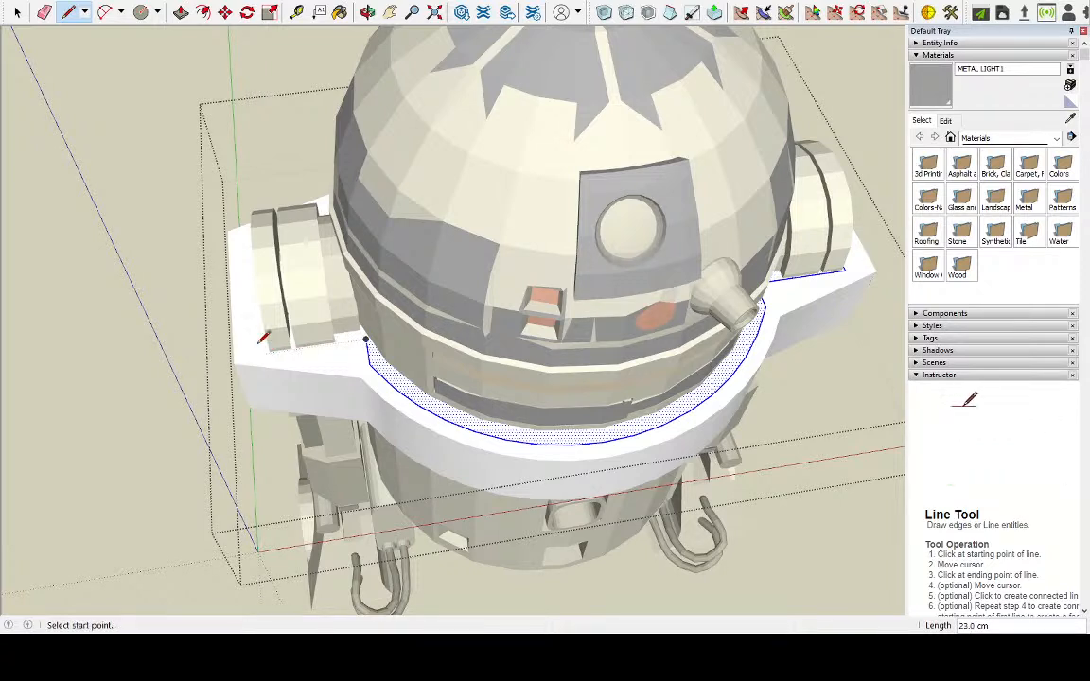
scroll(276, 348, "up", 6)
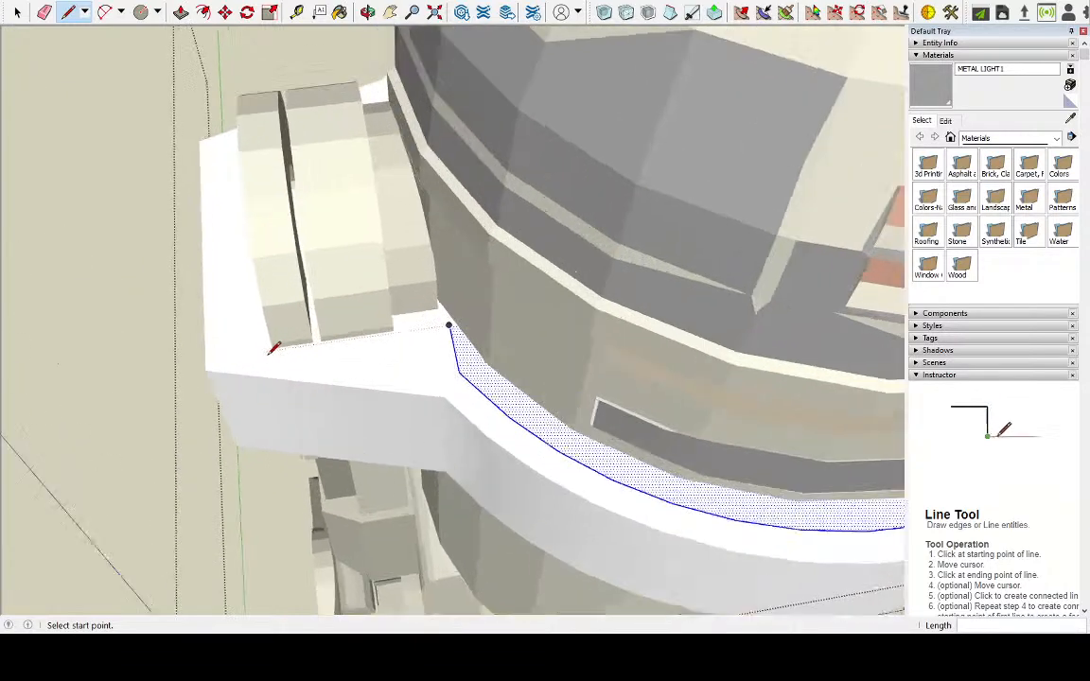
key("space")
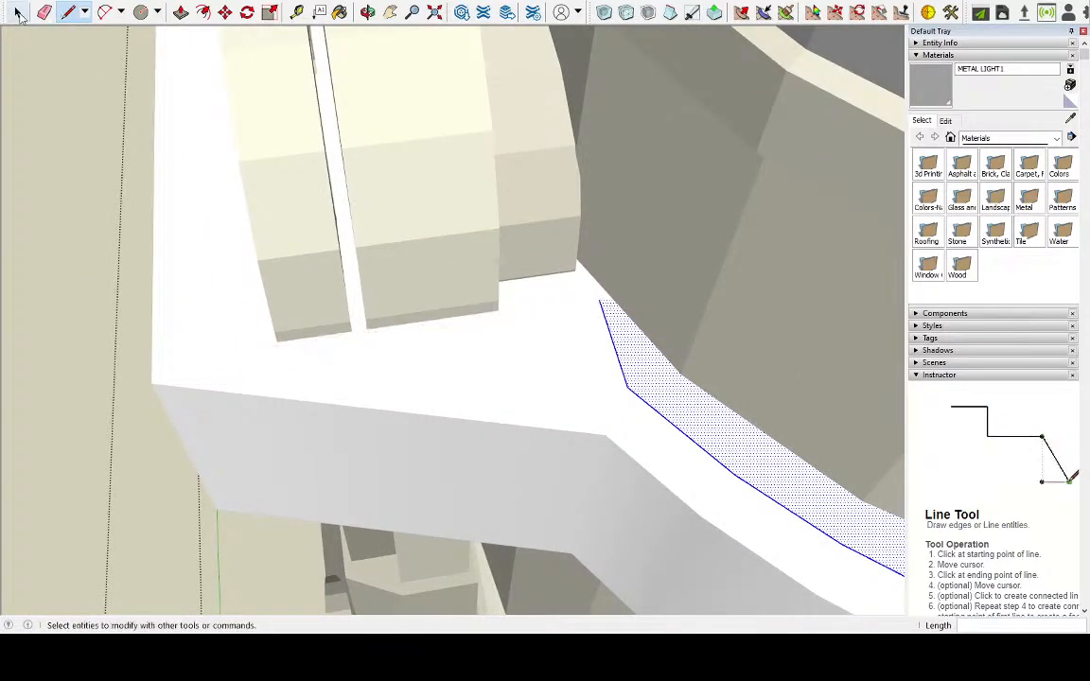
Select the opposite tab's inset face and examine how it is divided around the leg
left_click(206, 279)
middle_click_drag(214, 308, 521, 375)
middle_click_drag(304, 321, 484, 329)
scroll(247, 252, "down", 3)
mouse_move(248, 253)
middle_mouse_down()
mouse_move(235, 251)
mouse_move(526, 338)
middle_mouse_up()
scroll(553, 341, "down", 4)
scroll(217, 354, "up", 2)
middle_click_drag(528, 407, 510, 431)
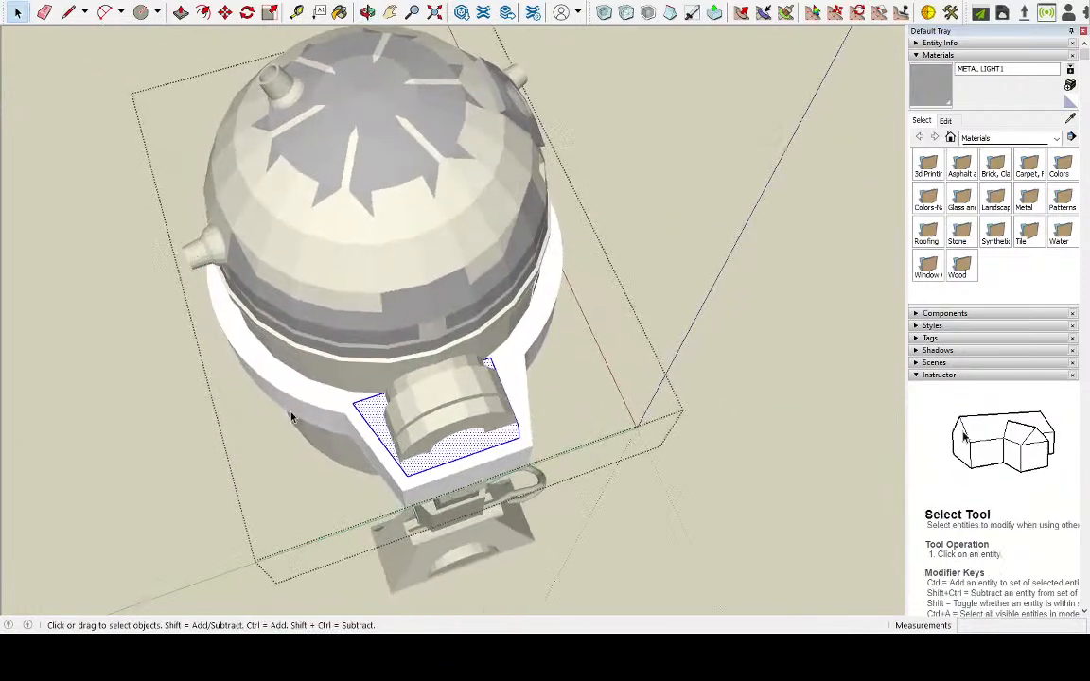
scroll(503, 435, "up", 3)
Delete the opposite tab's inset outline edges so its face around the leg merges with the outer rim
left_click(609, 360)
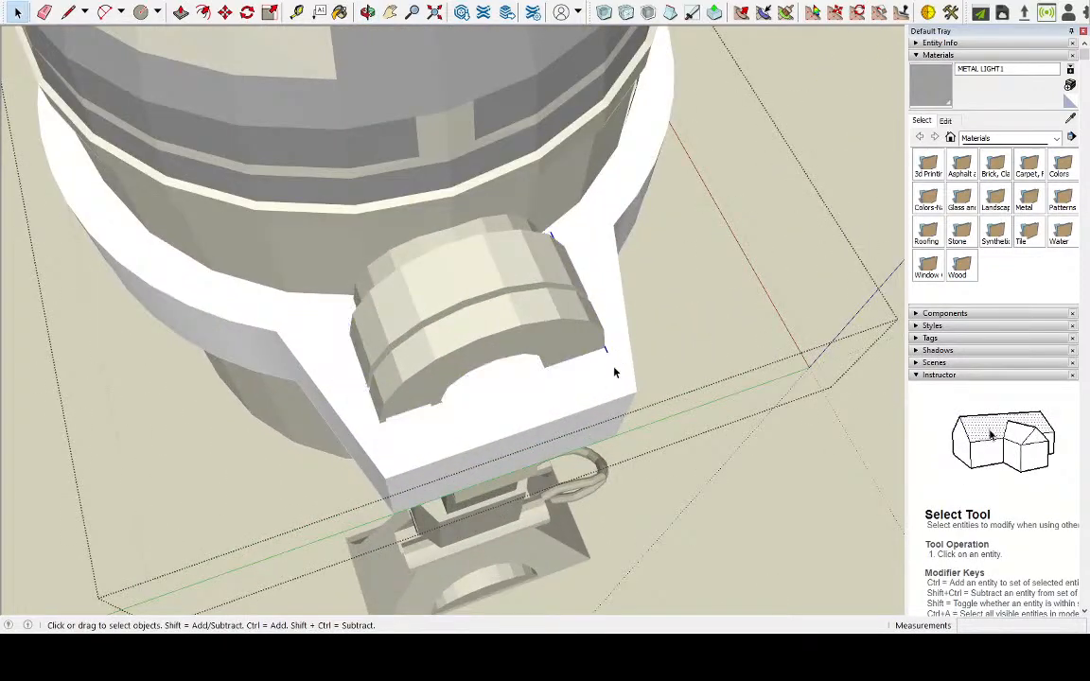
double_click(615, 374)
left_click(598, 373)
triple_click(598, 373)
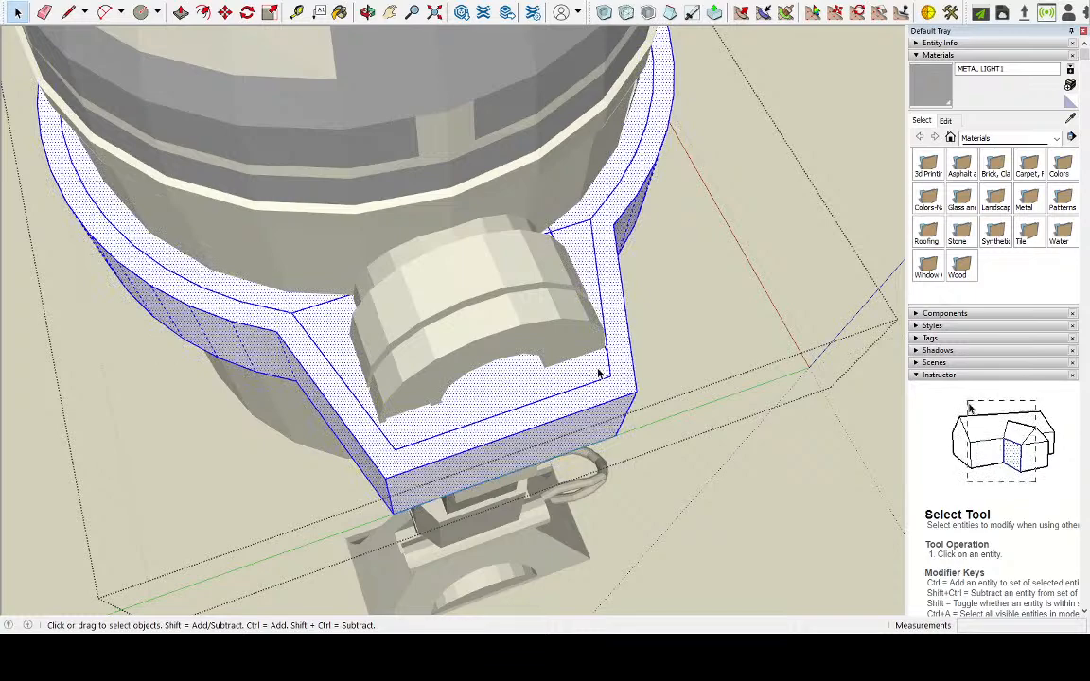
double_click(532, 384)
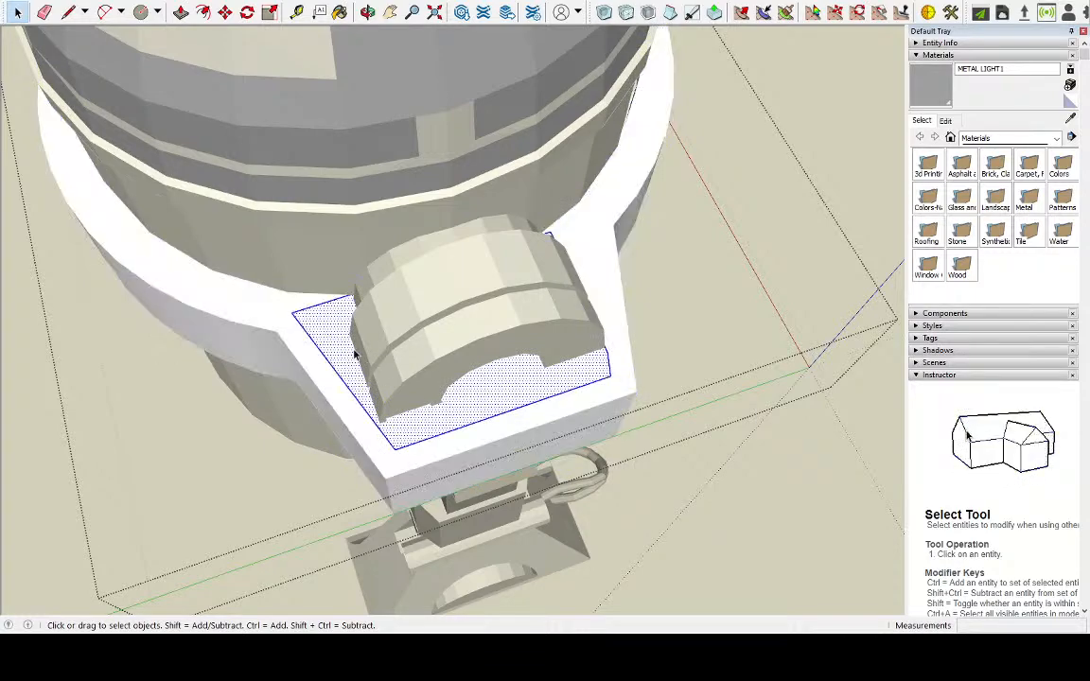
key("Delete")
double_click(323, 324)
middle_click_drag(310, 295, 515, 311)
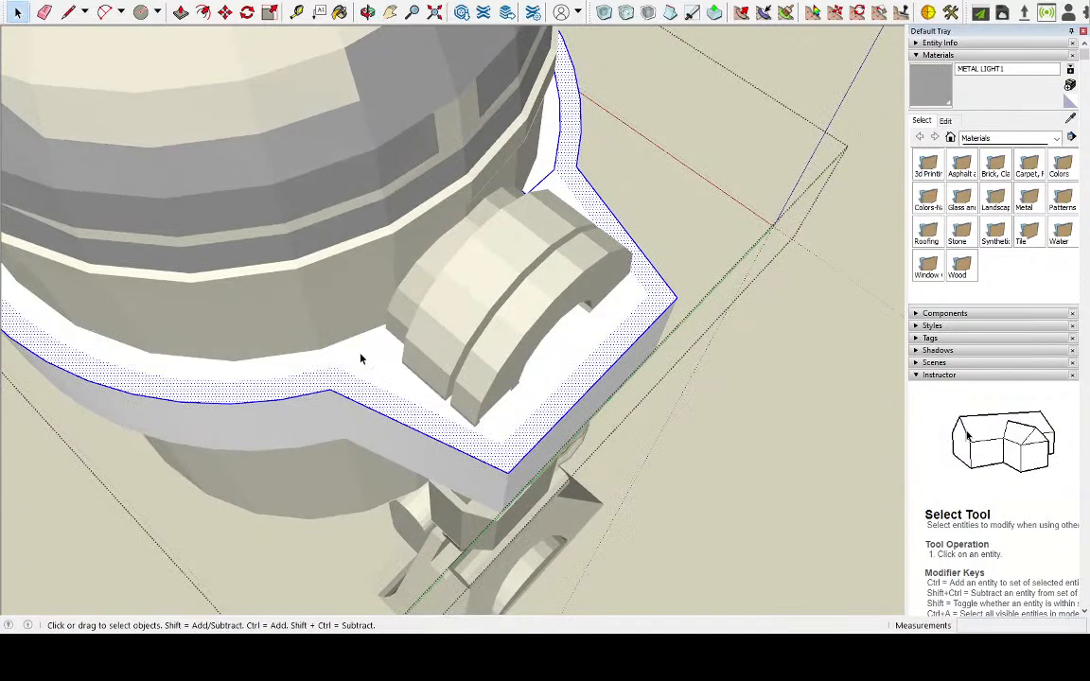
key("ctrl+z")
key("Delete")
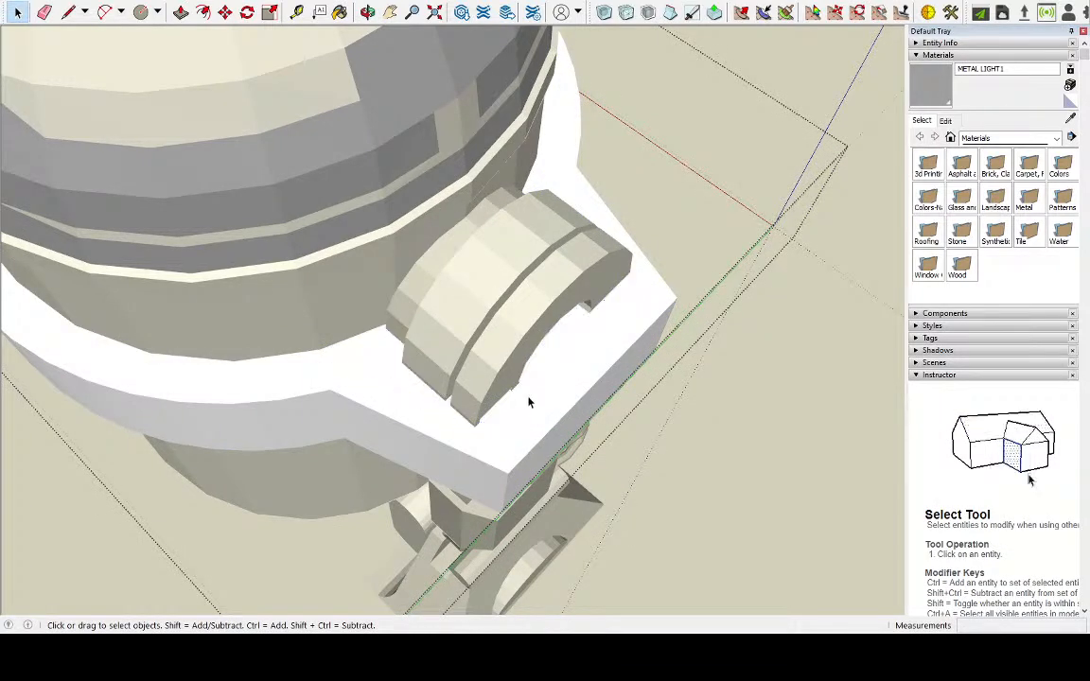
double_click(529, 402)
Draw a line about 1.4 cm long from the inner end of the leg's front line to the ring's inset corner
middle_click_drag(533, 389, 469, 361)
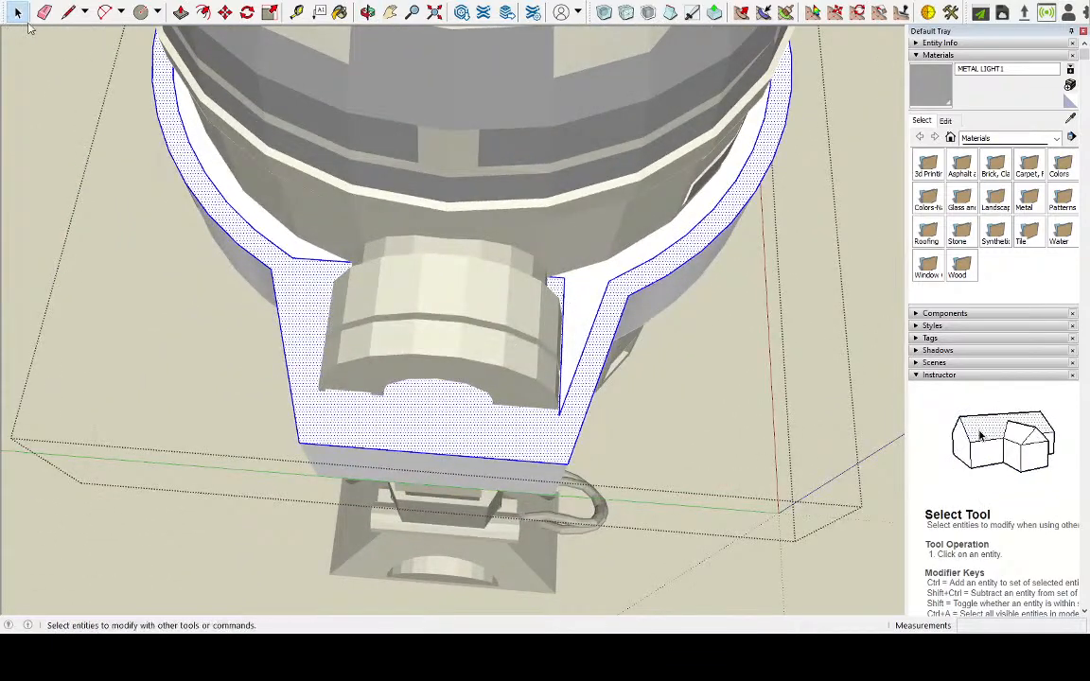
left_click(68, 11)
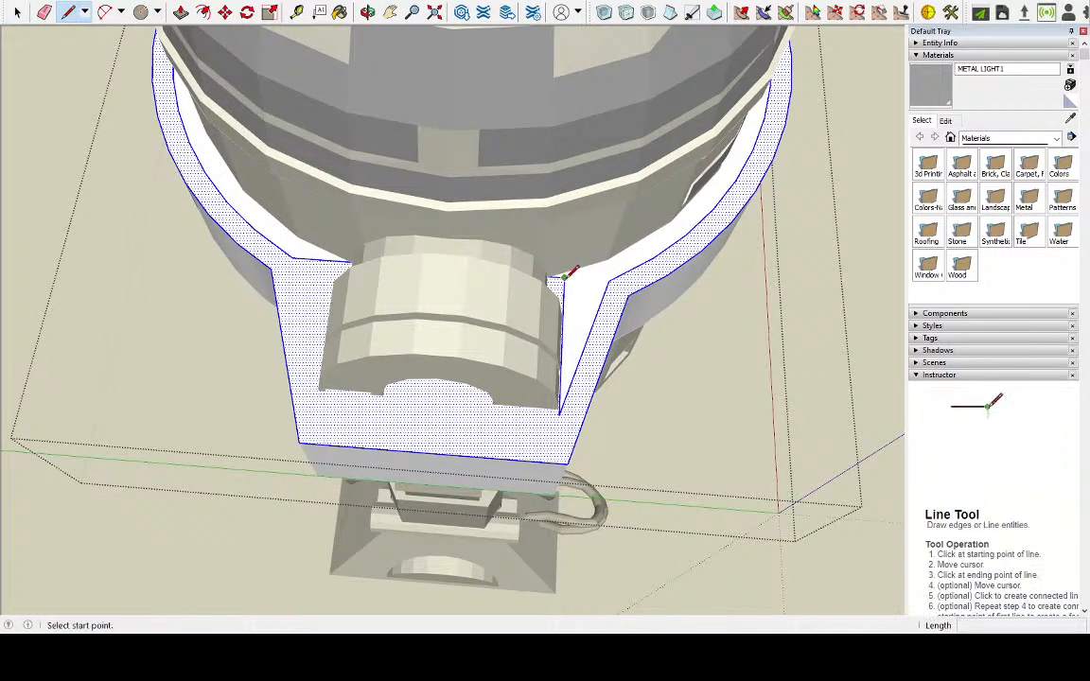
left_click(563, 276)
left_click(609, 279)
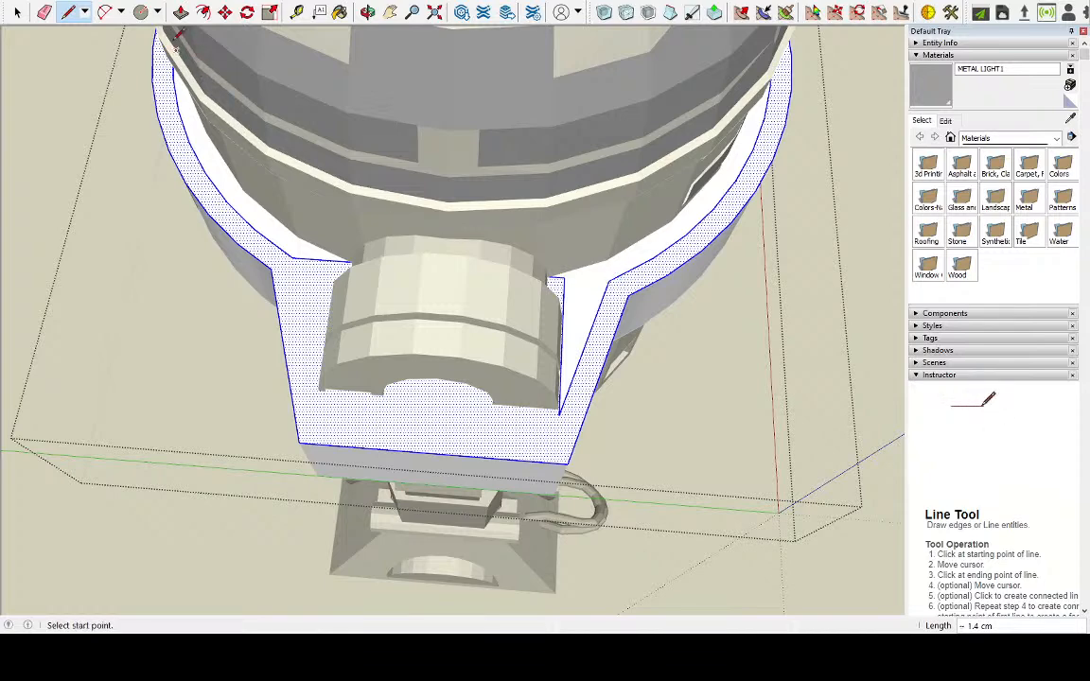
left_click(17, 12)
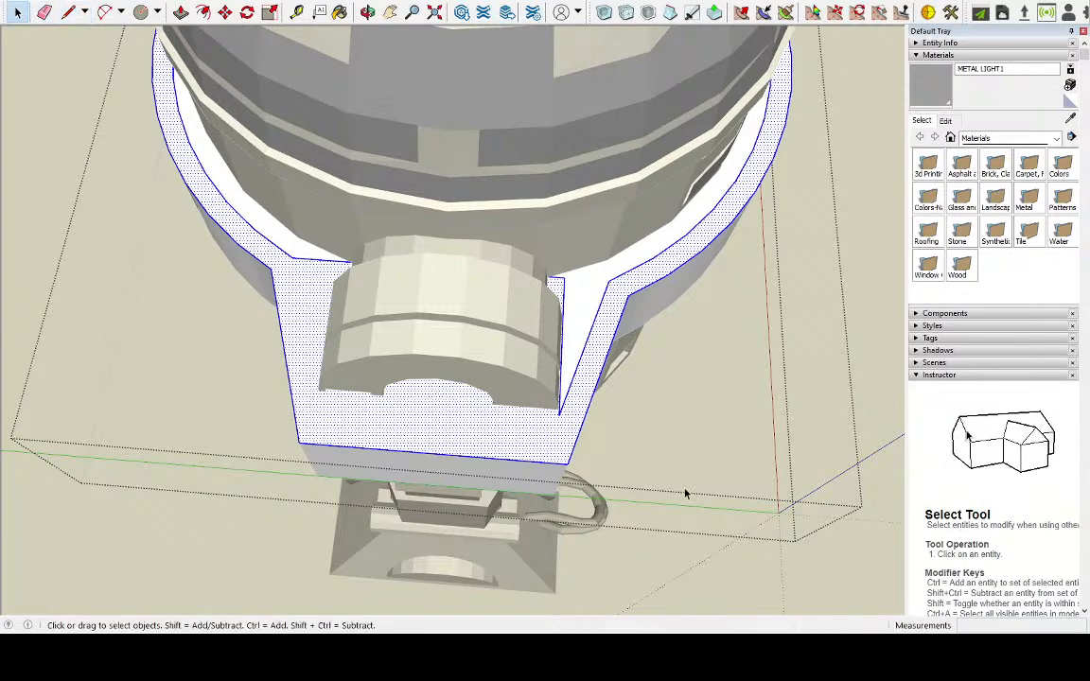
Remove the line along the leg's front side and the slanted inset edge beside it from the tab's face
left_click(567, 304)
left_click(563, 303)
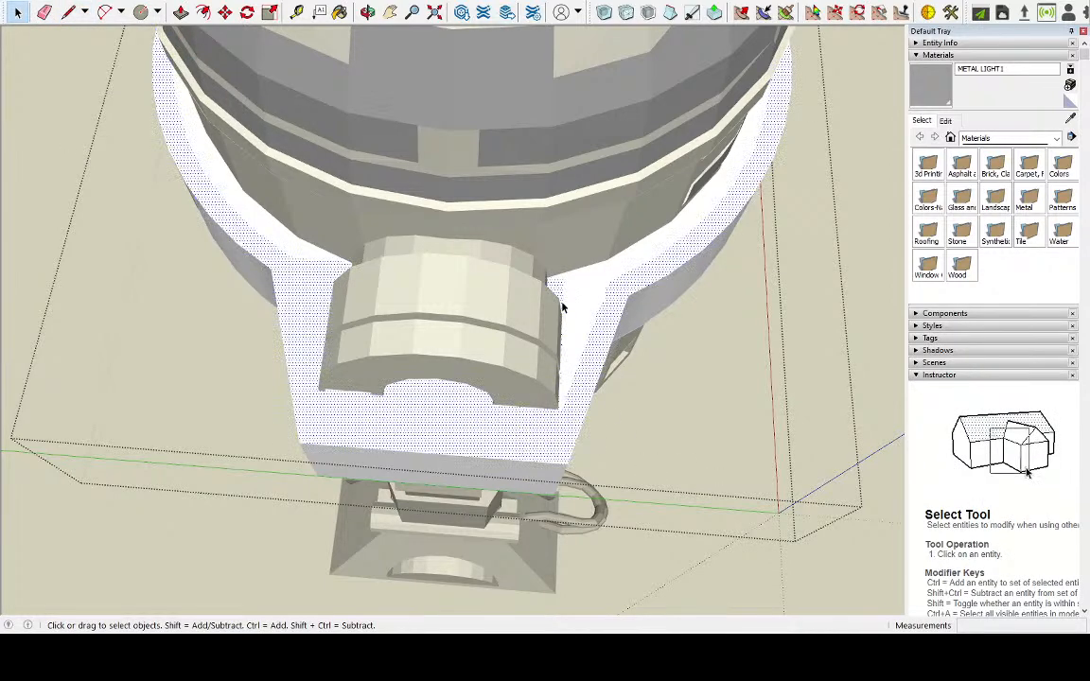
double_click(564, 306)
key("ctrl+z")
key("ctrl+z")
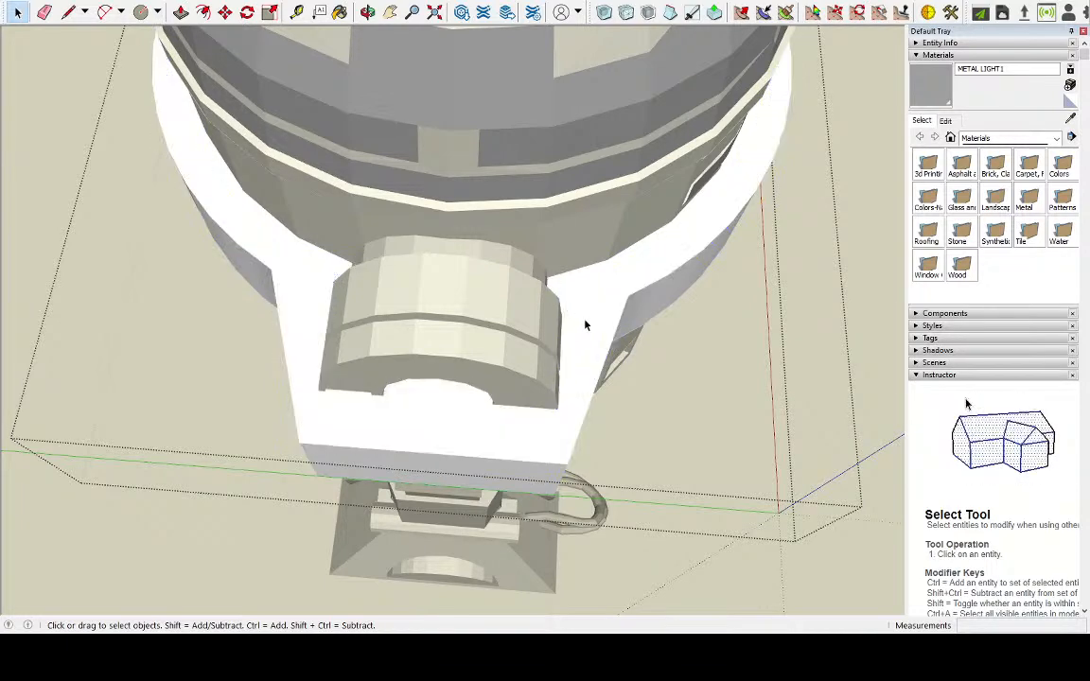
Draw connected lines around the leg: about 4.6 cm along its front side, starting at the inset edge, and about 7.3 cm across its outer face
double_click(587, 325)
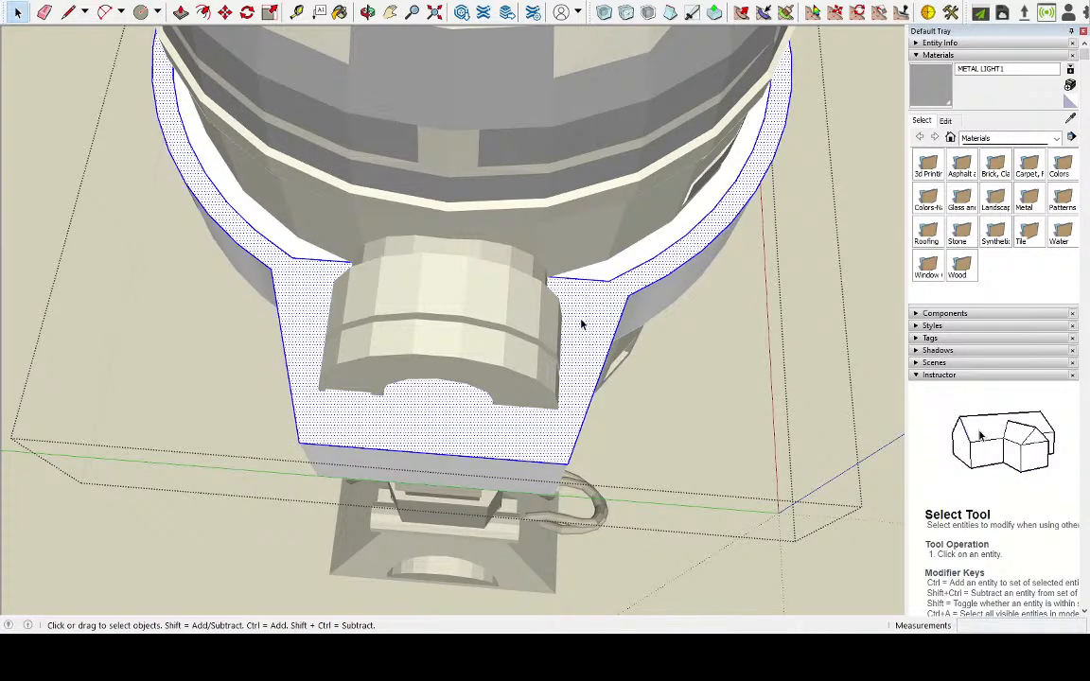
triple_click(582, 325)
triple_click(590, 327)
left_click(593, 328)
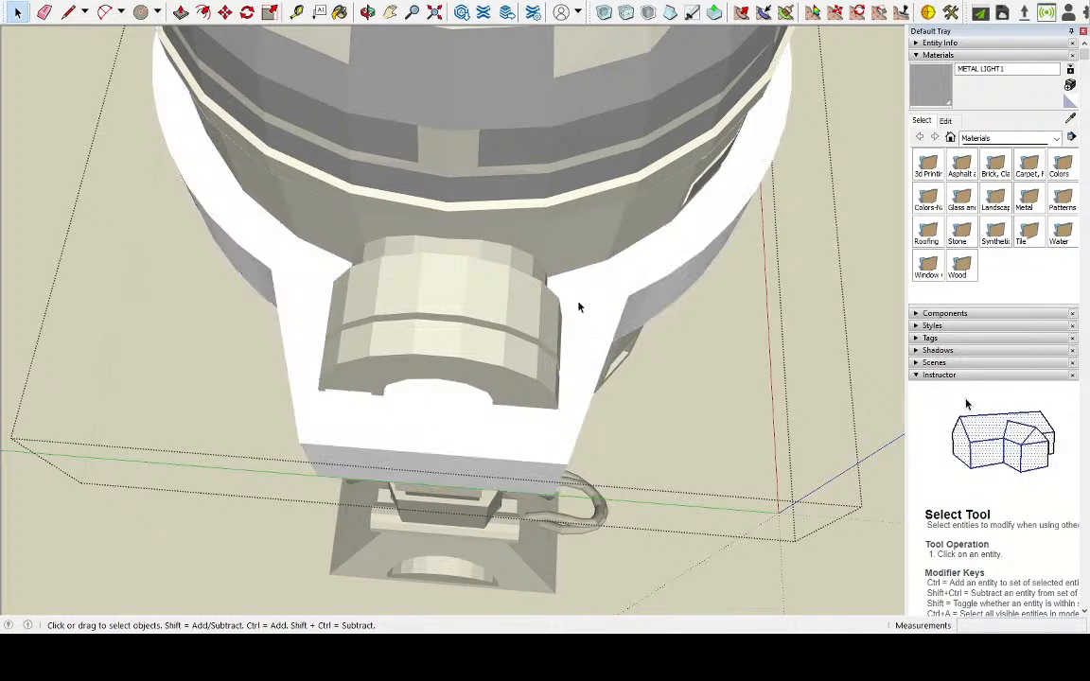
double_click(579, 302)
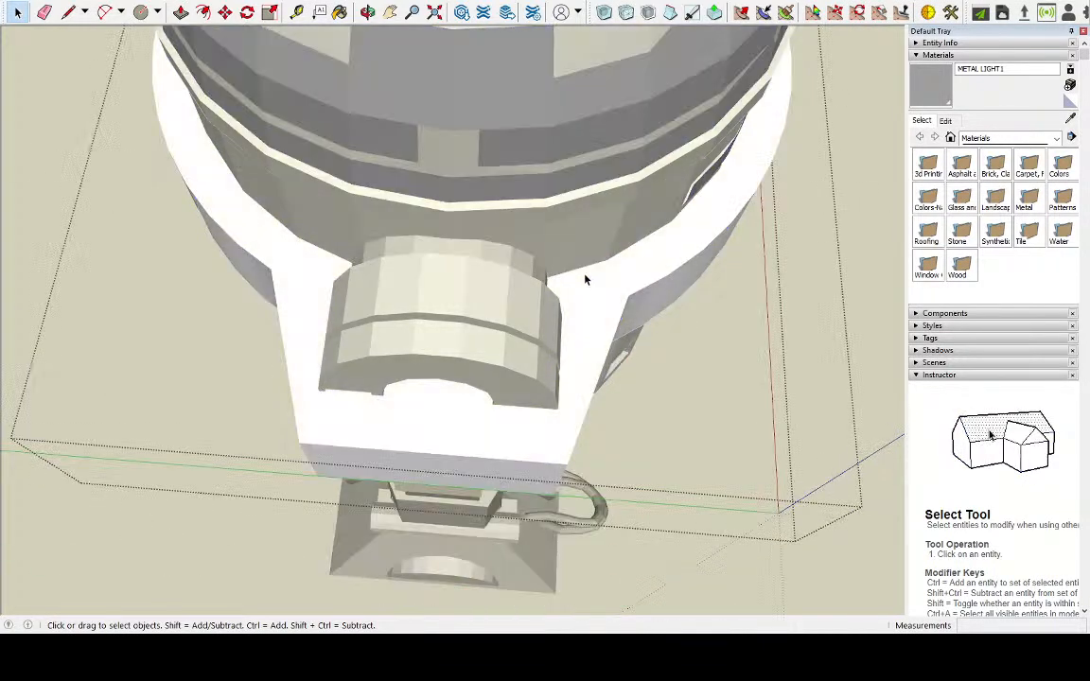
triple_click(580, 275)
left_click(68, 11)
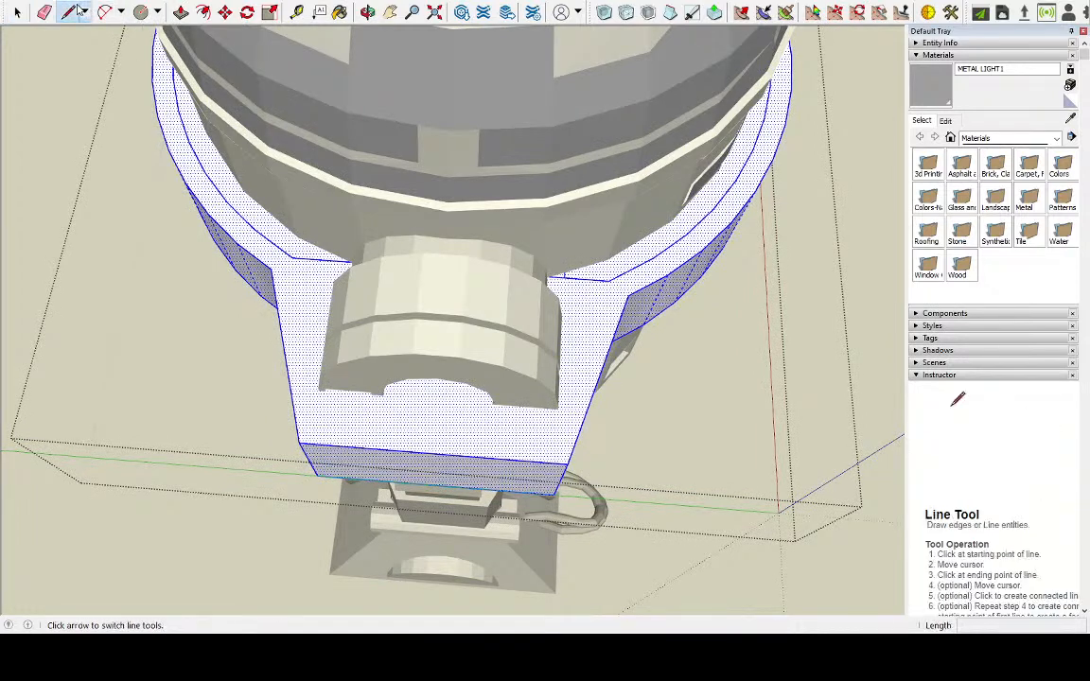
left_click(564, 277)
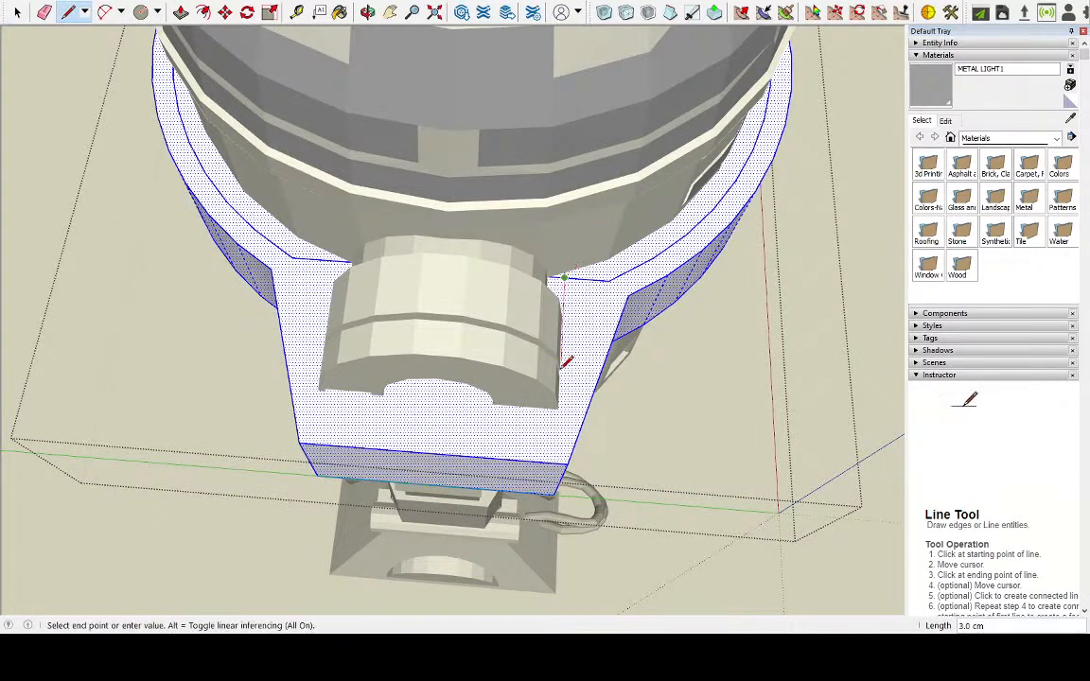
left_click(559, 413)
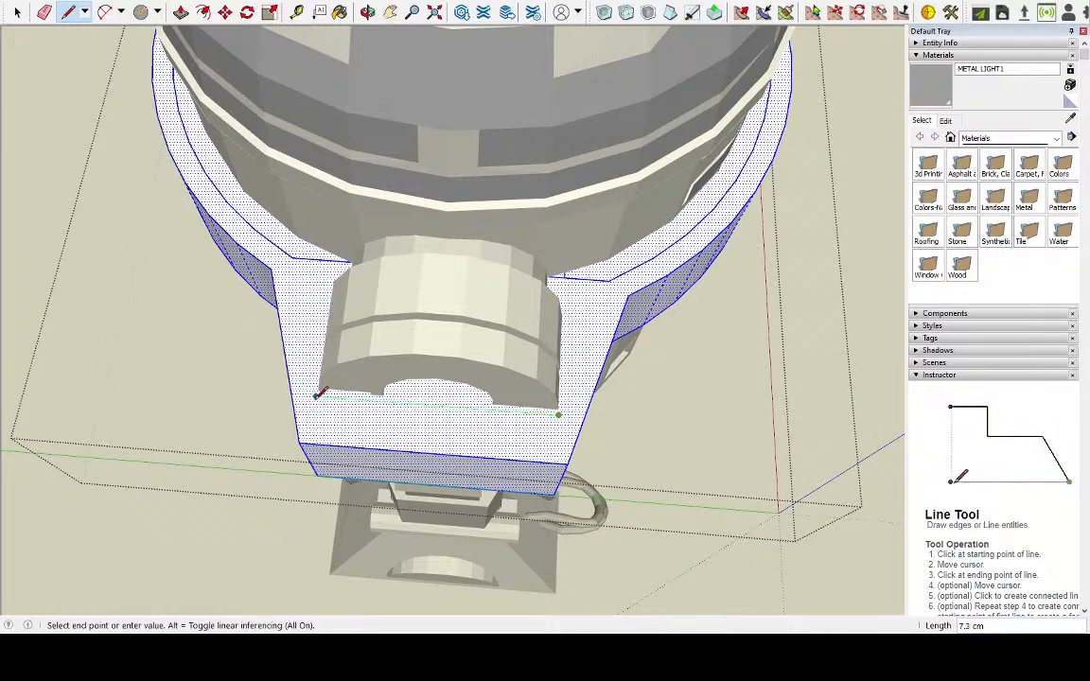
middle_click_drag(289, 236, 653, 284)
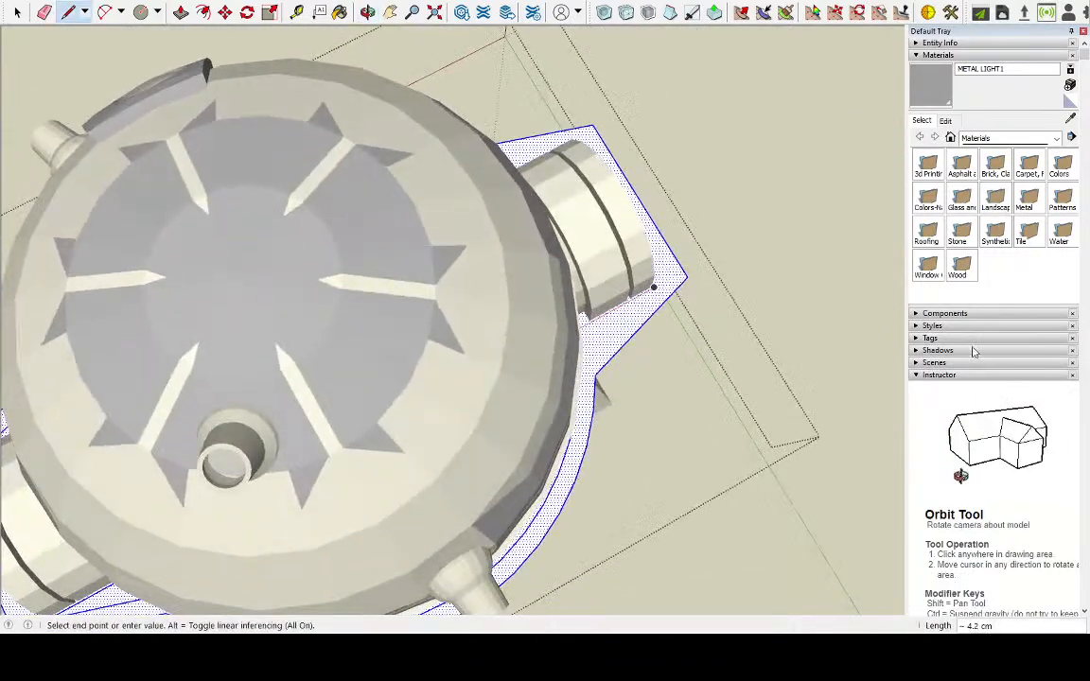
middle_click_drag(756, 383, 556, 321)
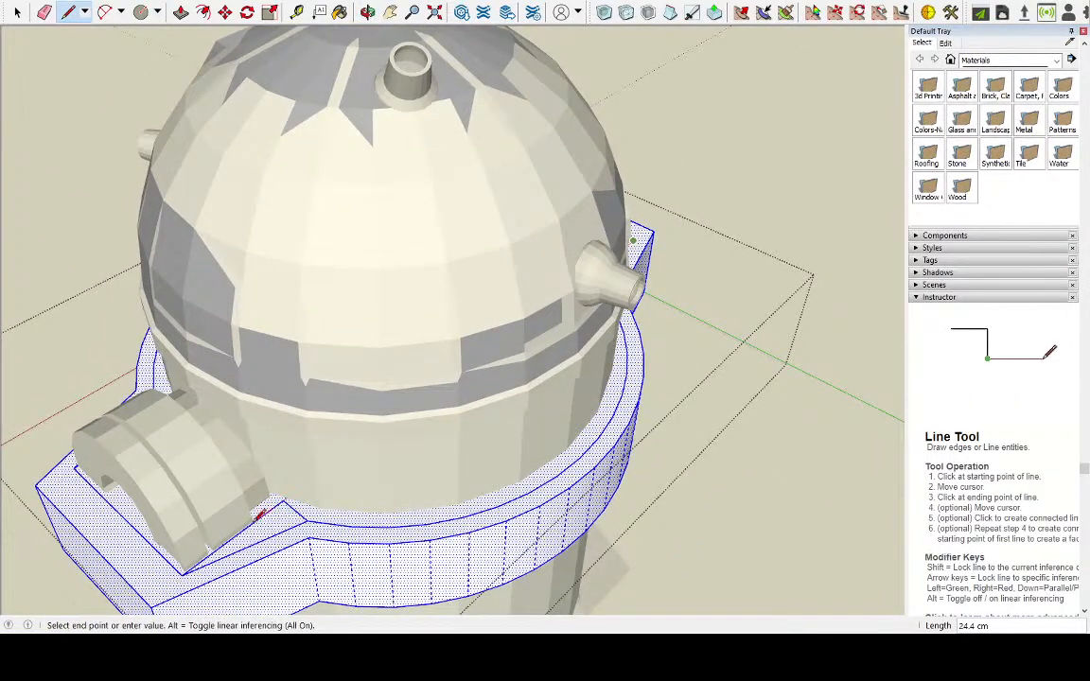
Delete the slanted inset edge on the front side of the other tab, keeping the line that follows the leg
key("space")
double_click(281, 531)
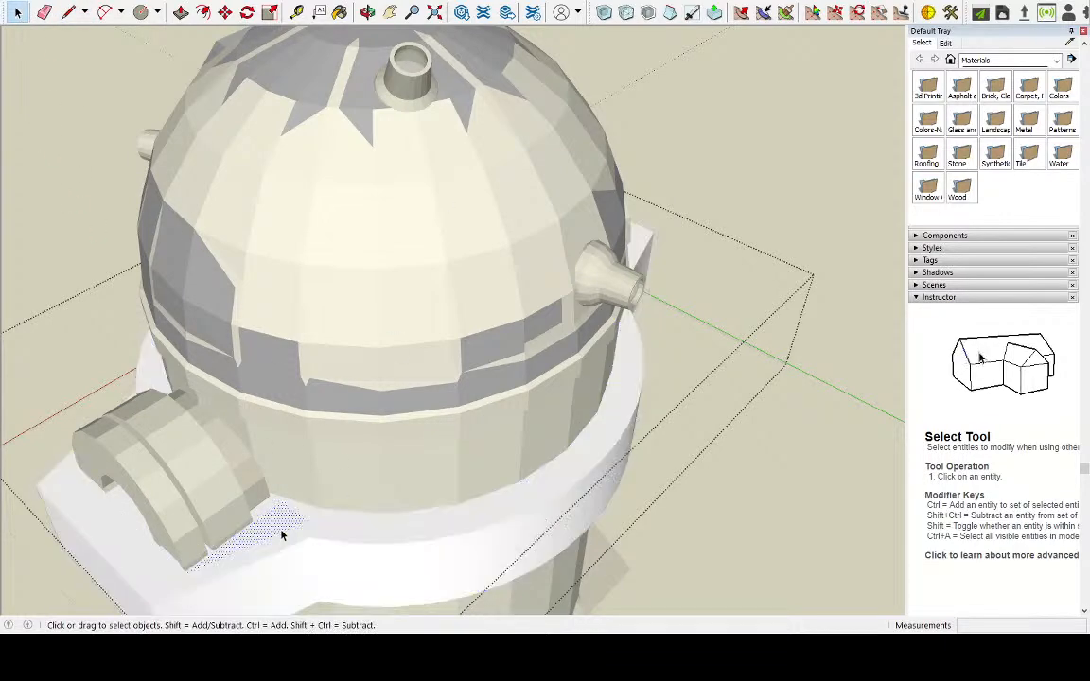
left_click(280, 532)
key("Delete")
double_click(280, 534)
middle_click_drag(280, 534, 506, 531)
Delete the matching slanted inset edge on the back side of that tab
triple_click(485, 516)
left_click(476, 524)
double_click(481, 523)
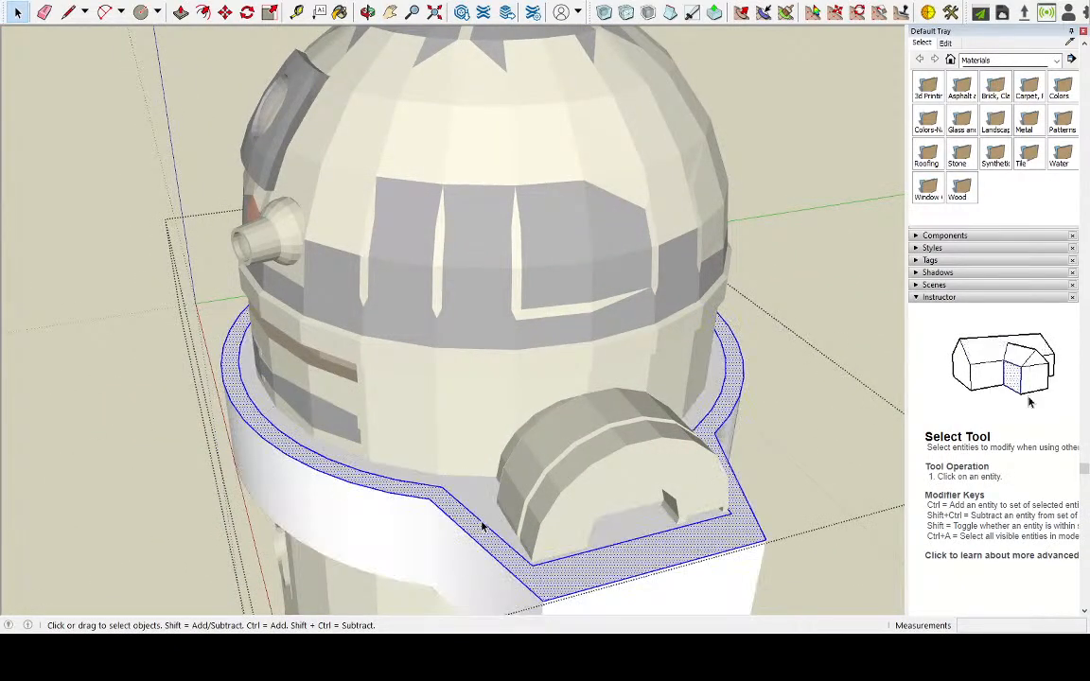
triple_click(482, 526)
left_click(495, 535)
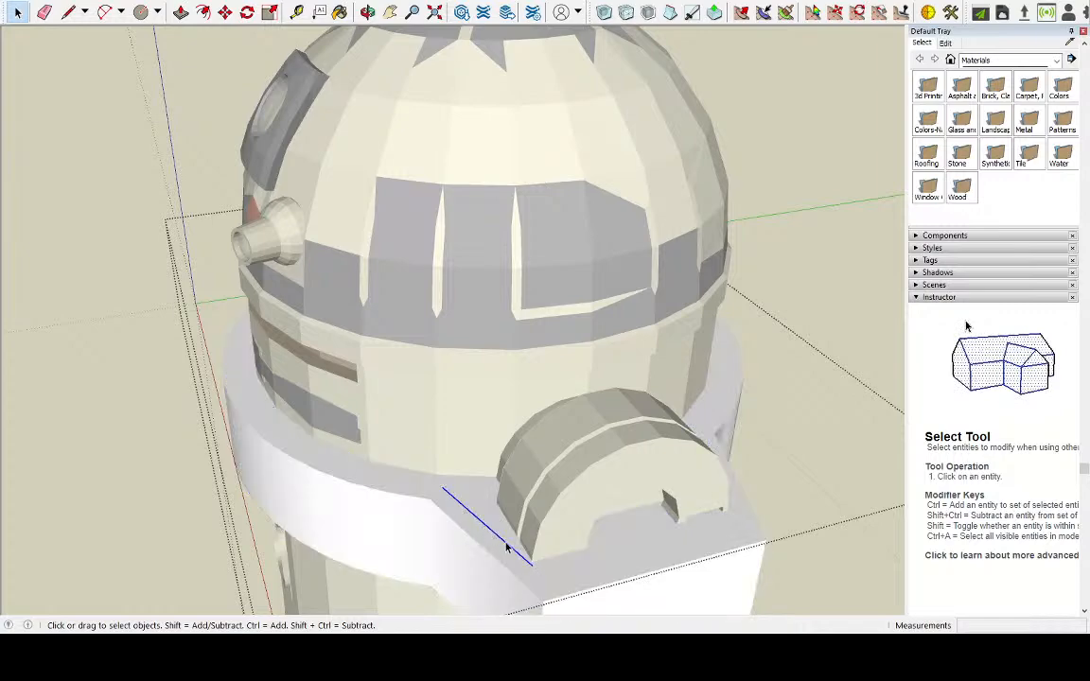
key("Delete")
Delete the short leftover edge at the front of the first leg to join the inset face around it with the ring's inset
middle_click_drag(401, 523, 450, 363)
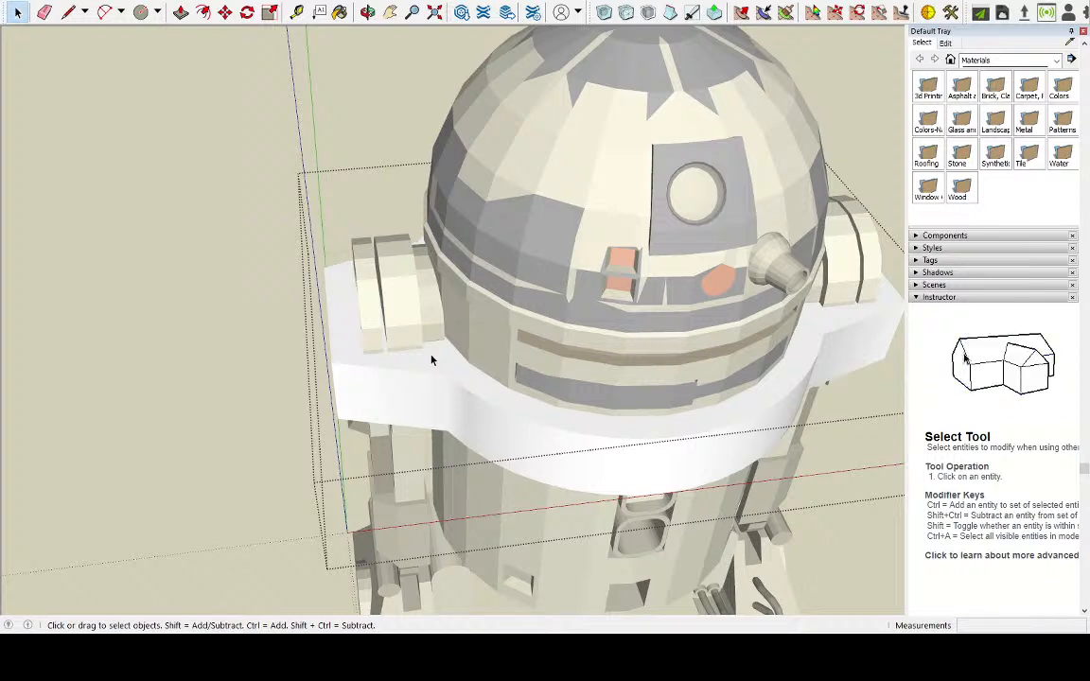
triple_click(443, 362)
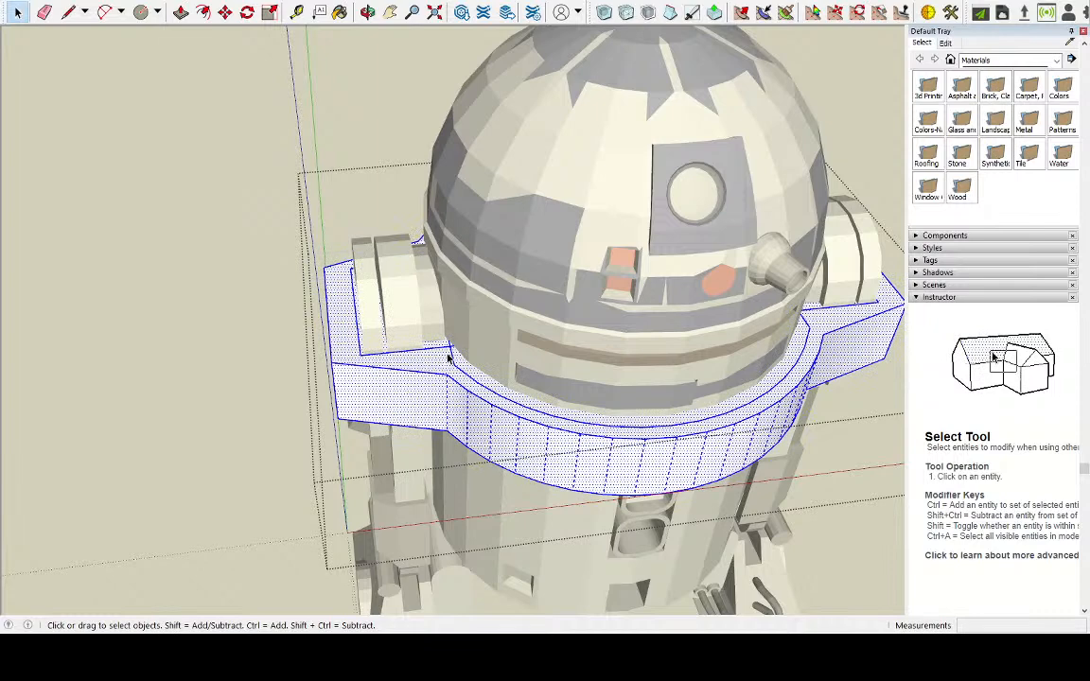
scroll(450, 346, "up", 8)
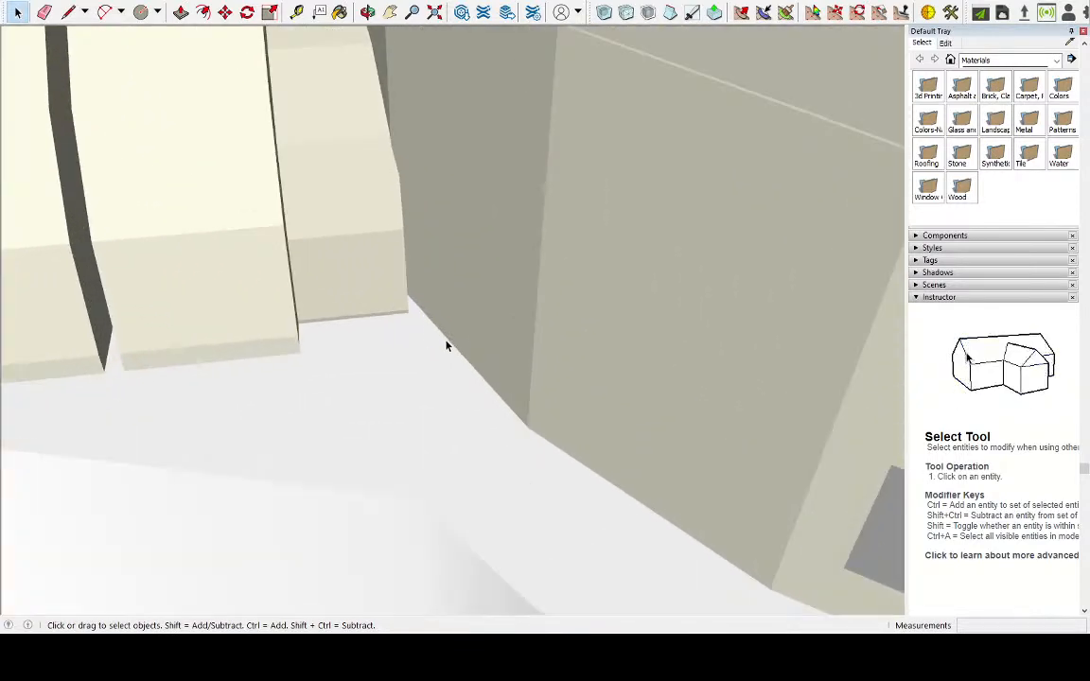
double_click(447, 342)
left_click(447, 343)
left_click(446, 346)
scroll(445, 348, "down", 6)
Delete the short leftover edge at the back of the same leg and select the connected base geometry to check the outline
middle_click_drag(438, 352, 567, 379)
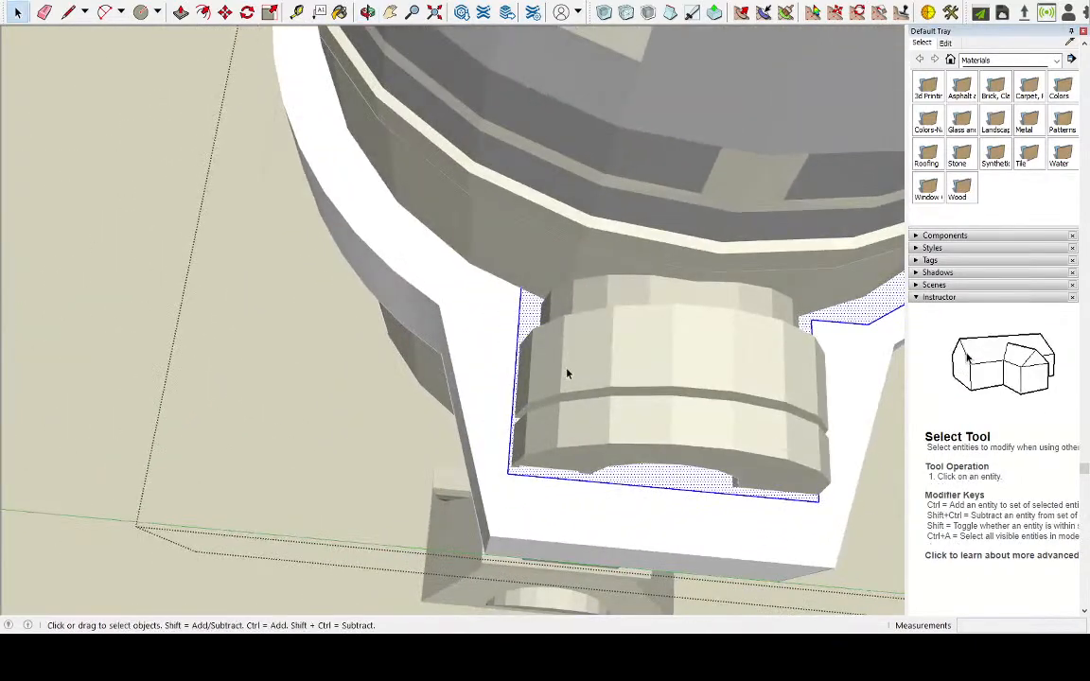
left_click(506, 296)
triple_click(525, 301)
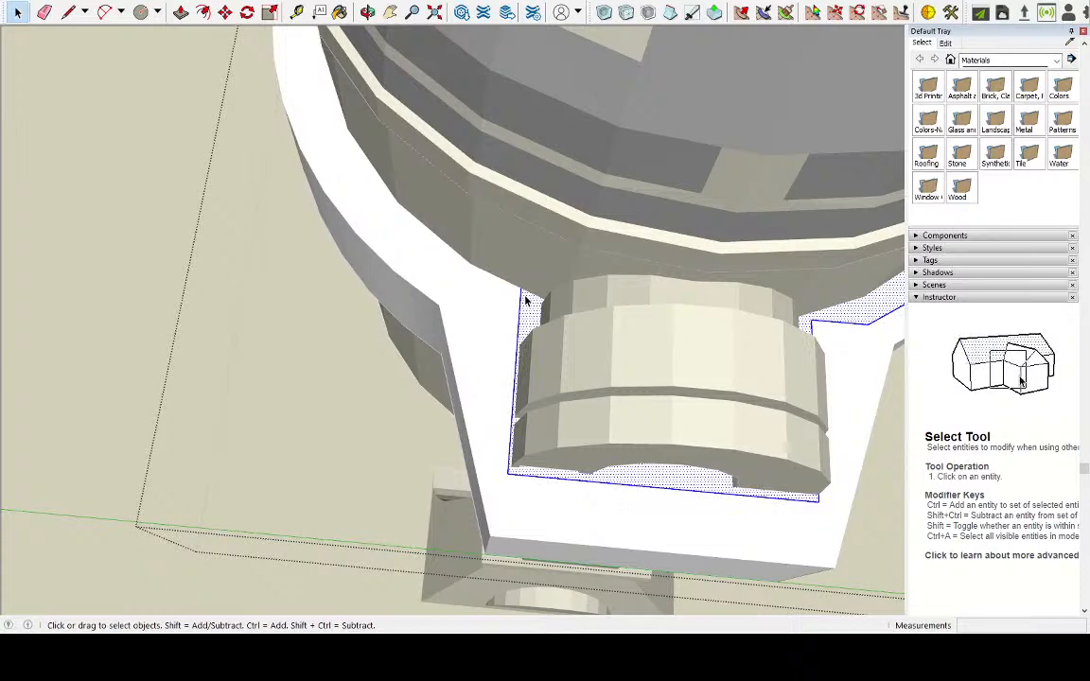
left_click(520, 293)
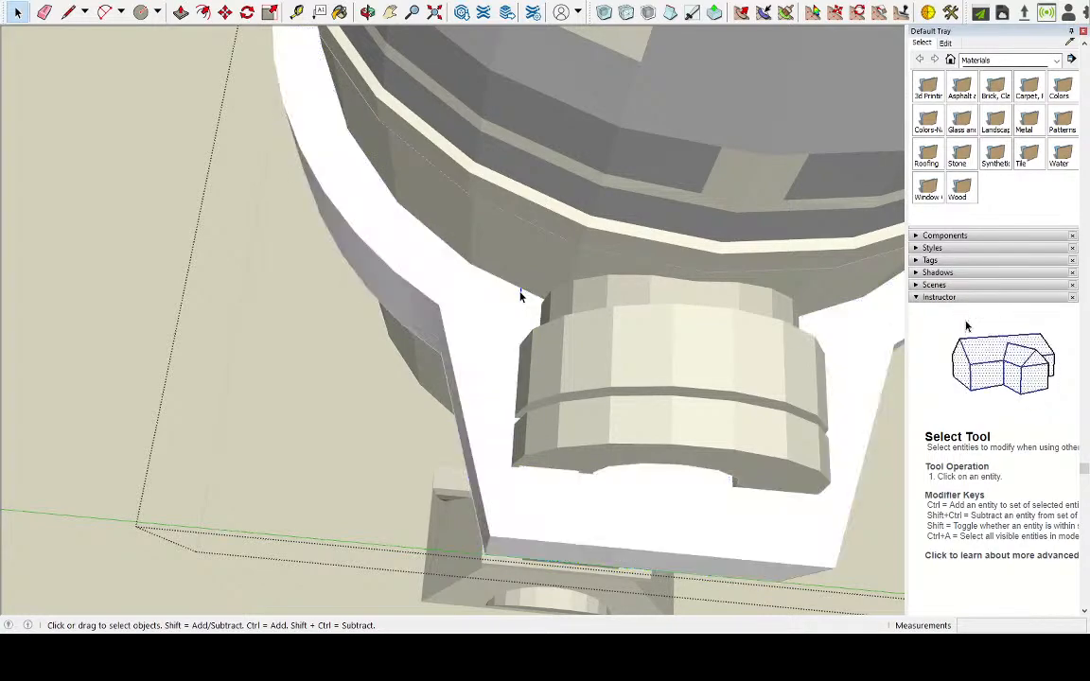
triple_click(528, 309)
scroll(522, 317, "down", 3)
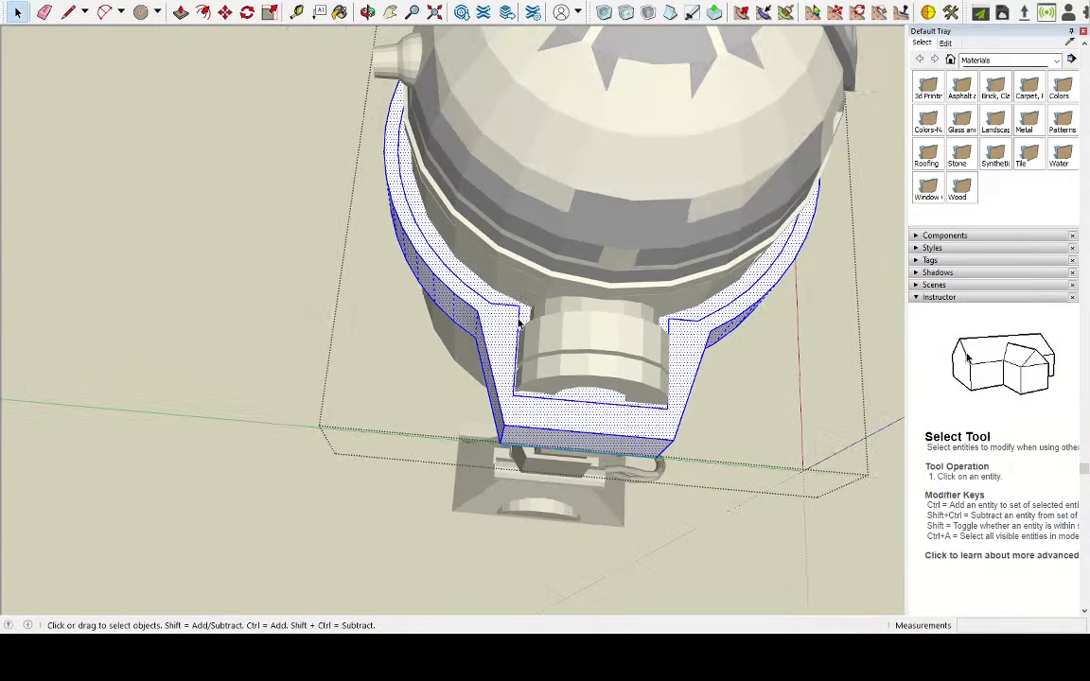
Push the inset face around the body and legs down 4 cm through the full thickness of the base
middle_click_drag(534, 328, 739, 276)
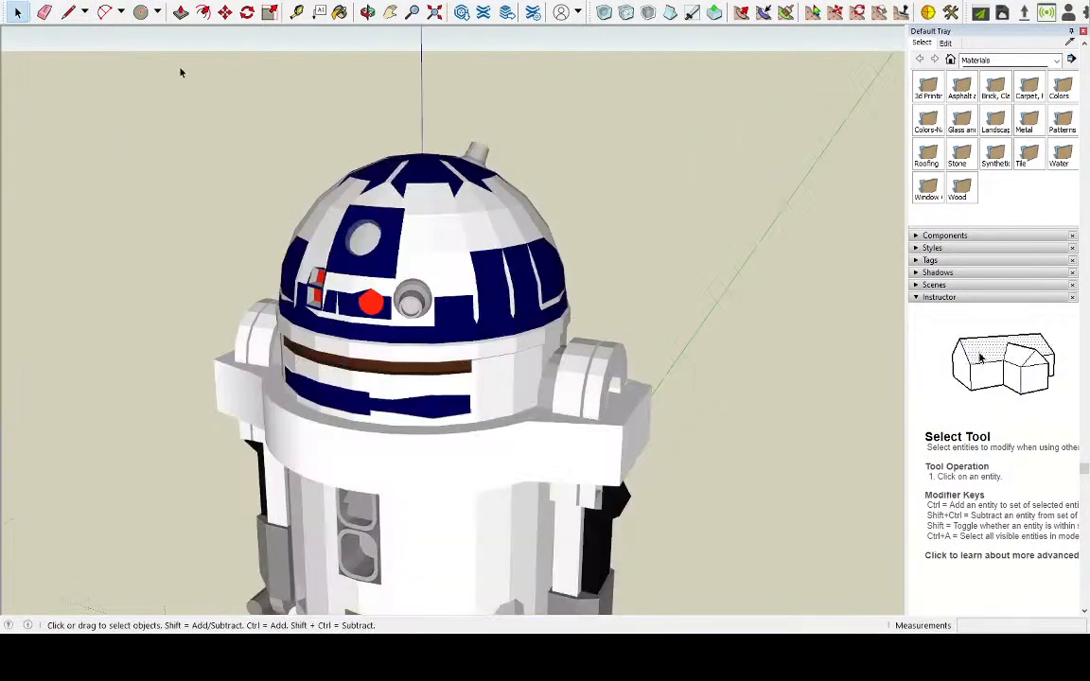
left_click(180, 11)
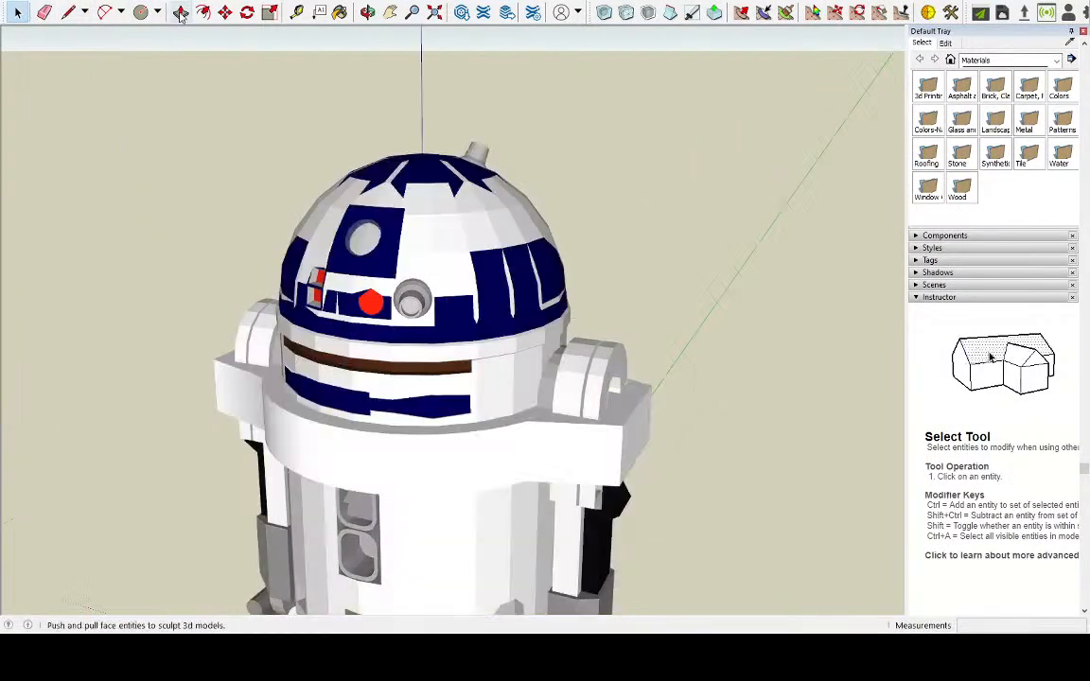
scroll(584, 458, "up", 3)
scroll(584, 458, "up", 2)
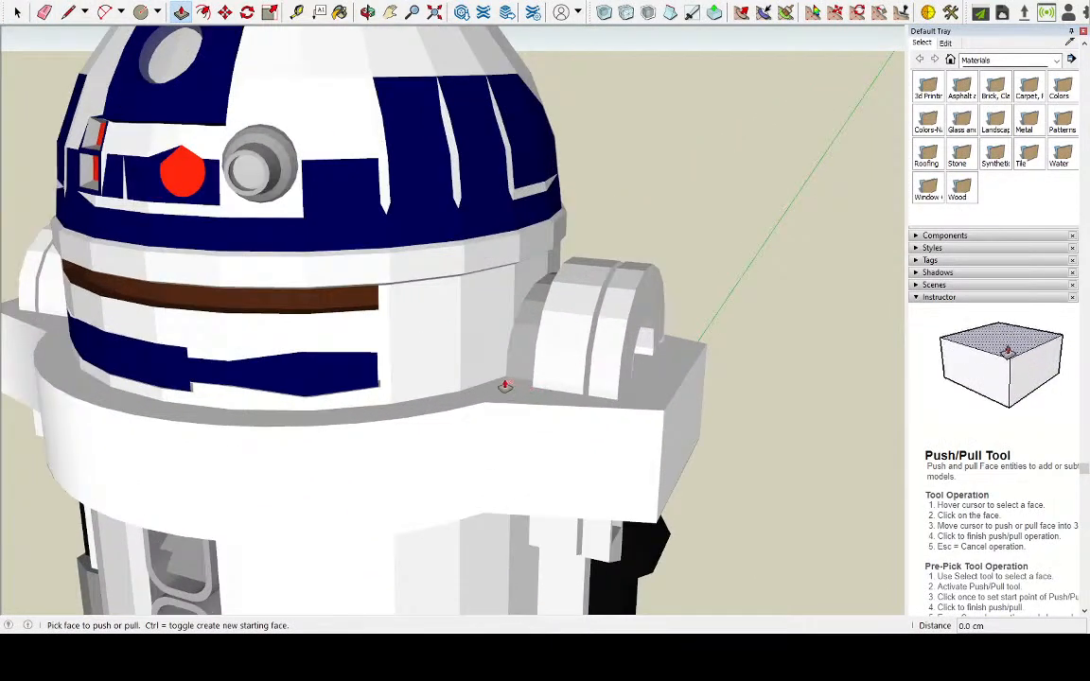
left_click(17, 12)
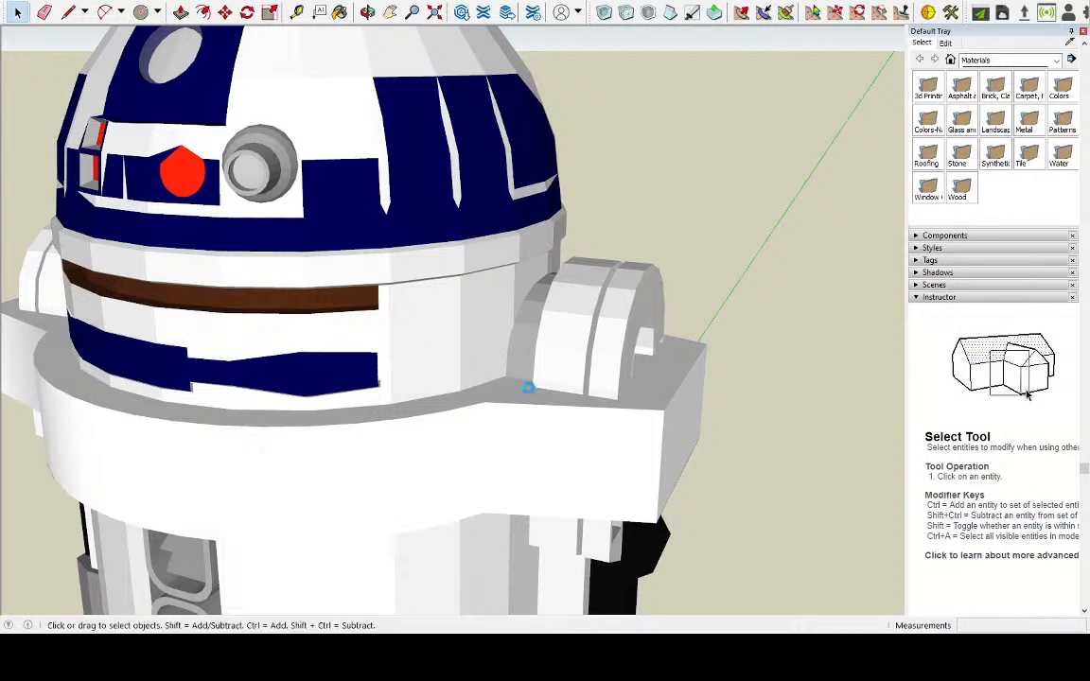
double_click(510, 391)
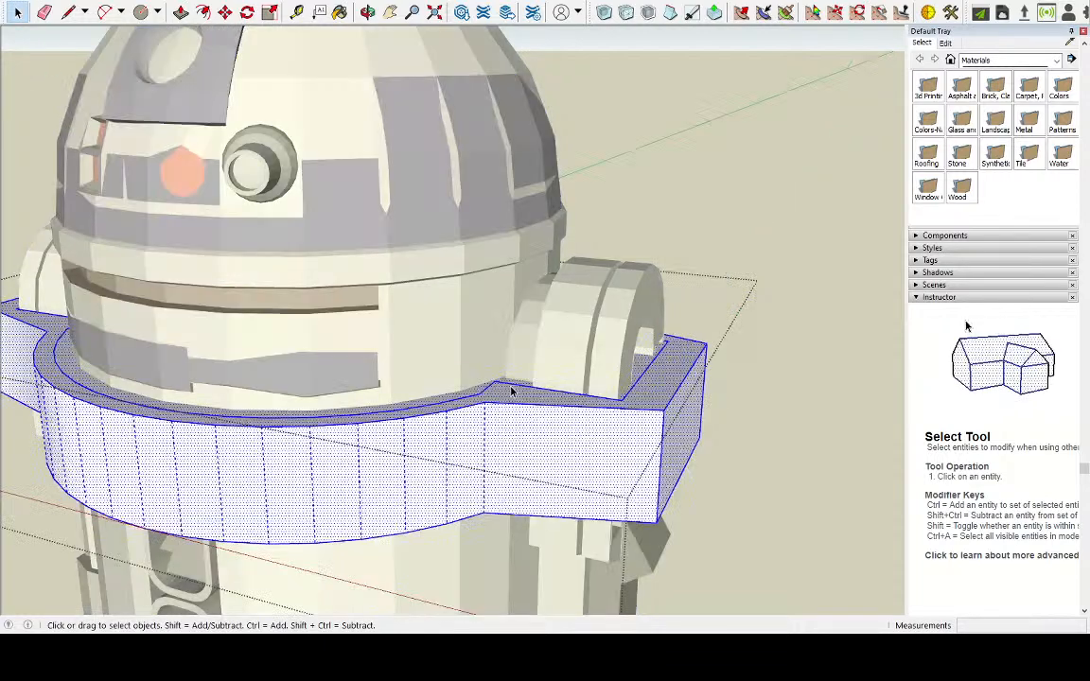
left_click(479, 391)
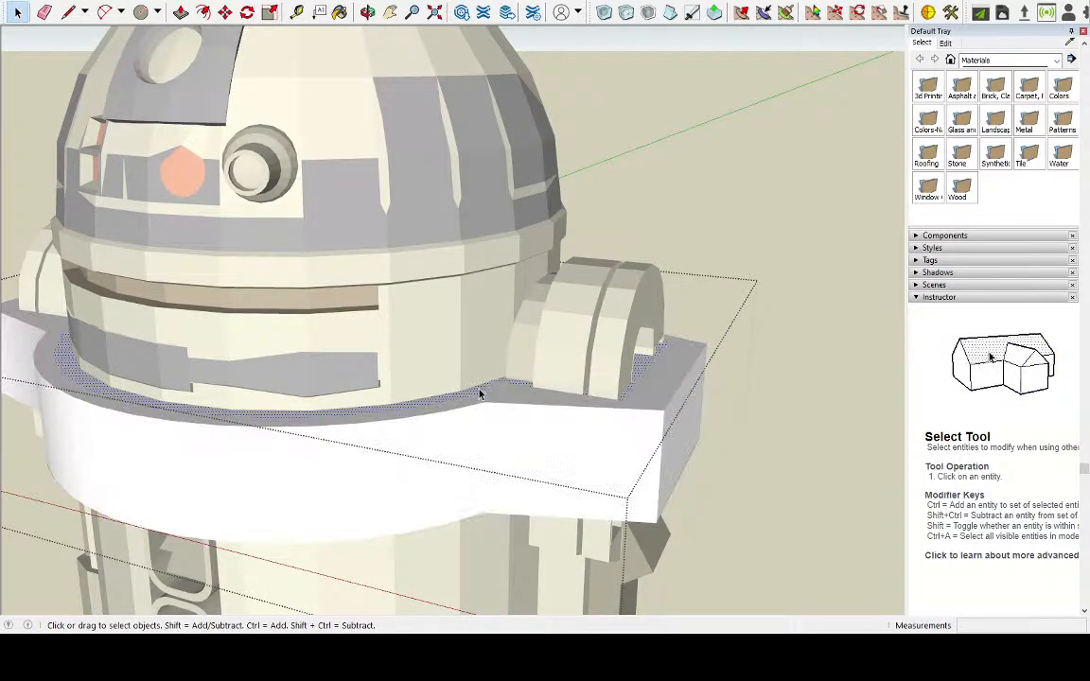
left_click(180, 11)
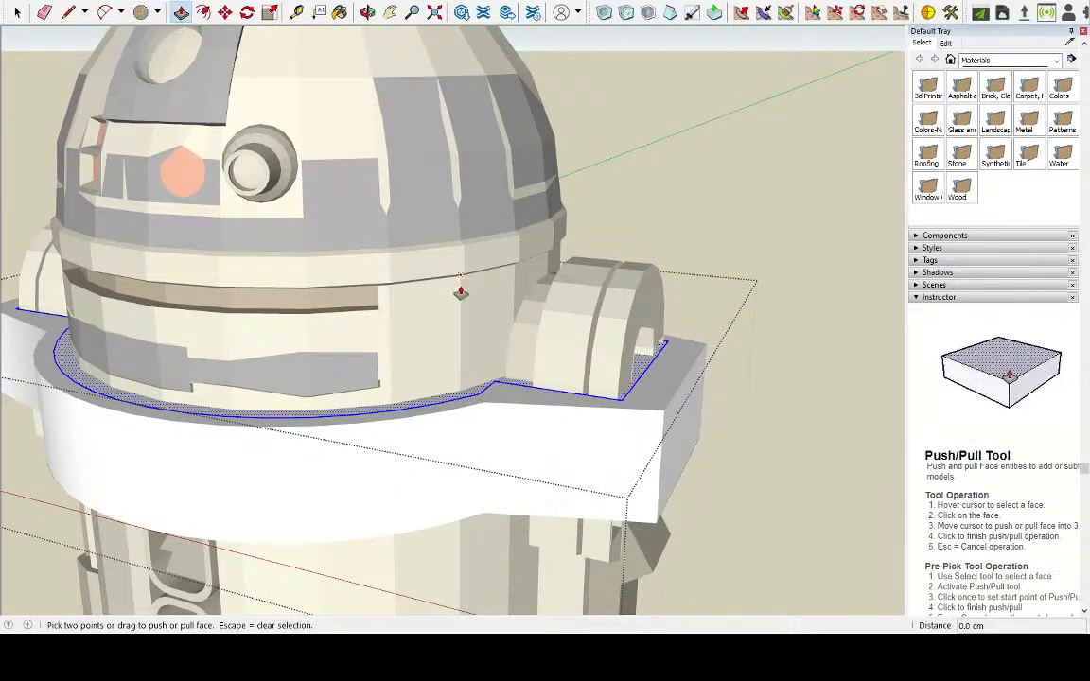
left_click(479, 391)
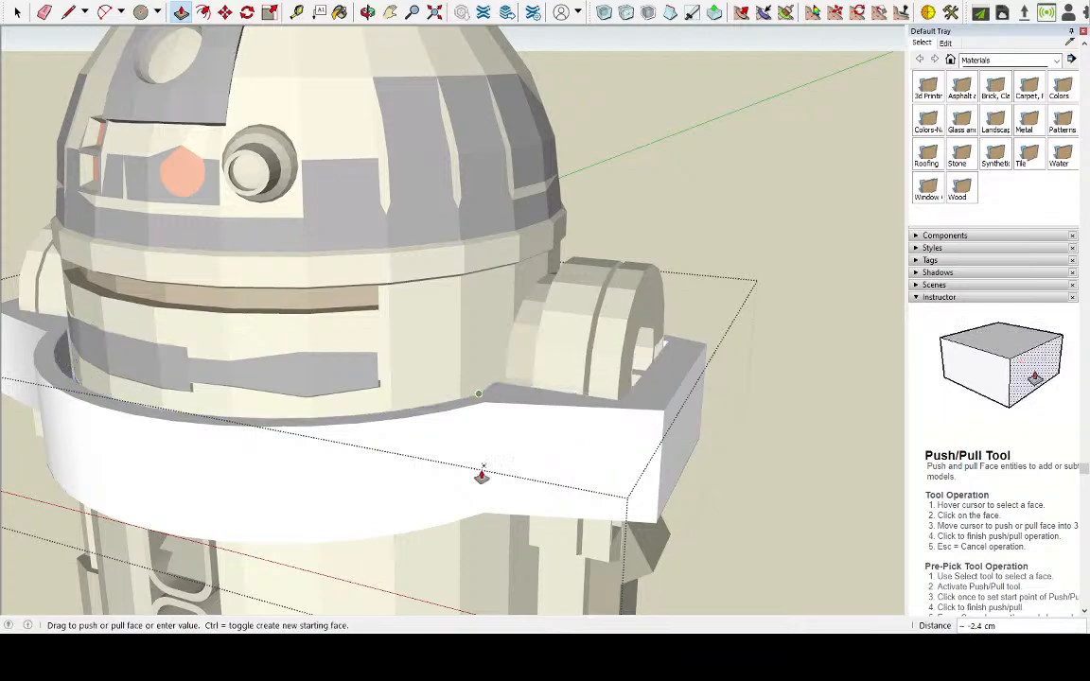
left_click(550, 521)
middle_click_drag(431, 401, 842, 287)
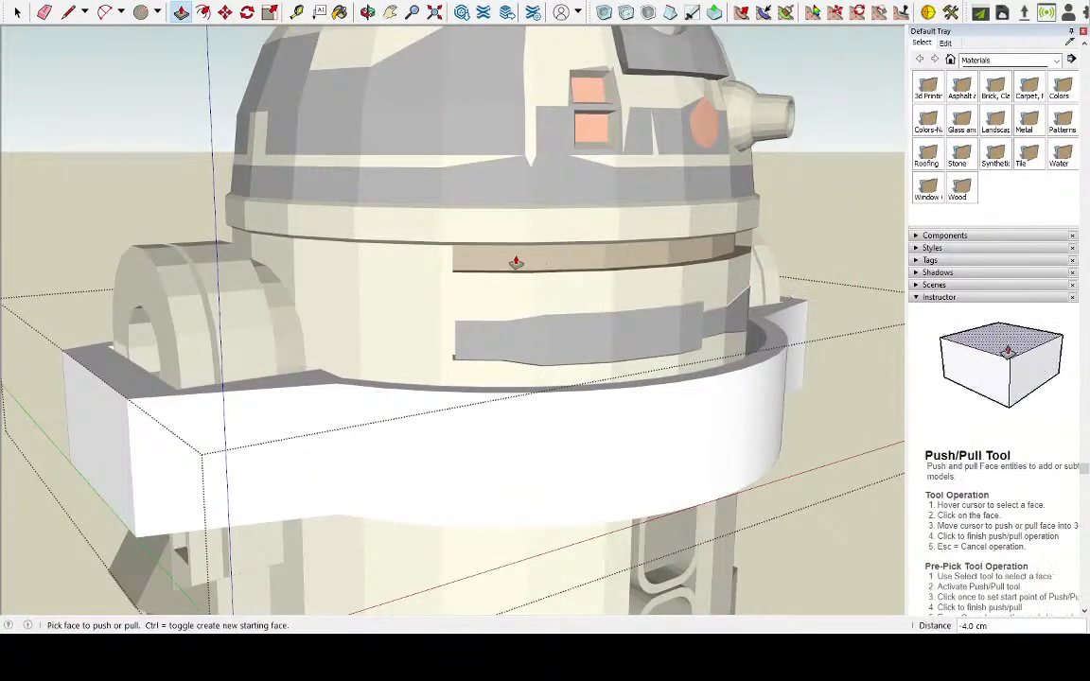
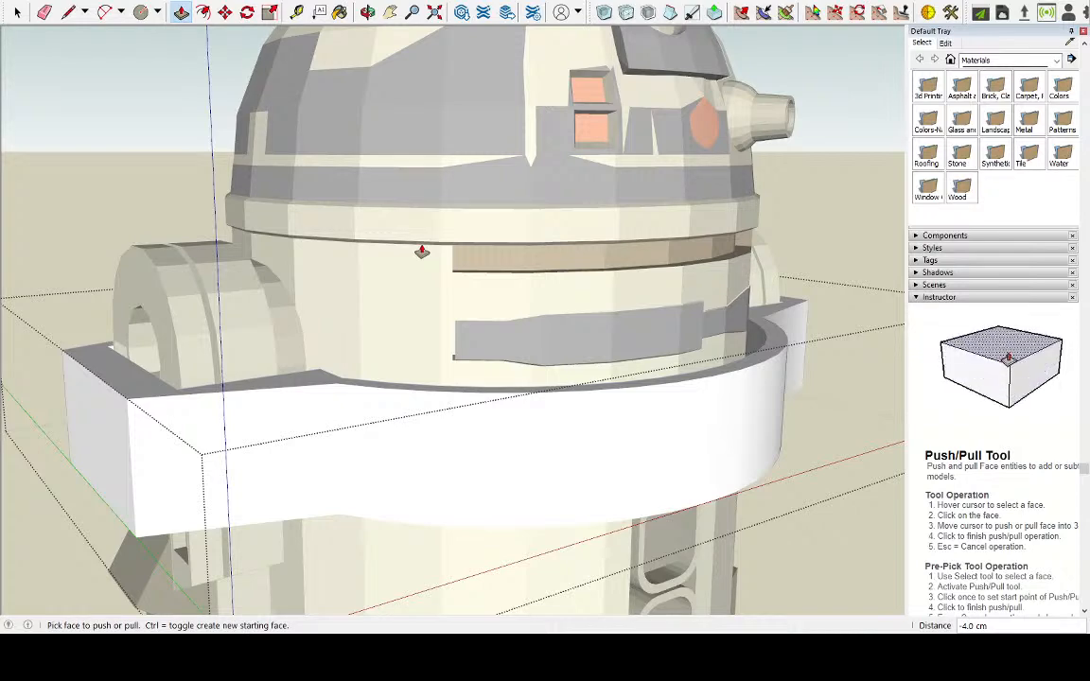
Select all connected geometry of the hollowed base to expose the segment edges along its front
mouse_move(462, 258)
middle_mouse_down()
mouse_move(588, 323)
mouse_move(406, 384)
mouse_move(377, 360)
middle_mouse_up()
left_click(72, 15)
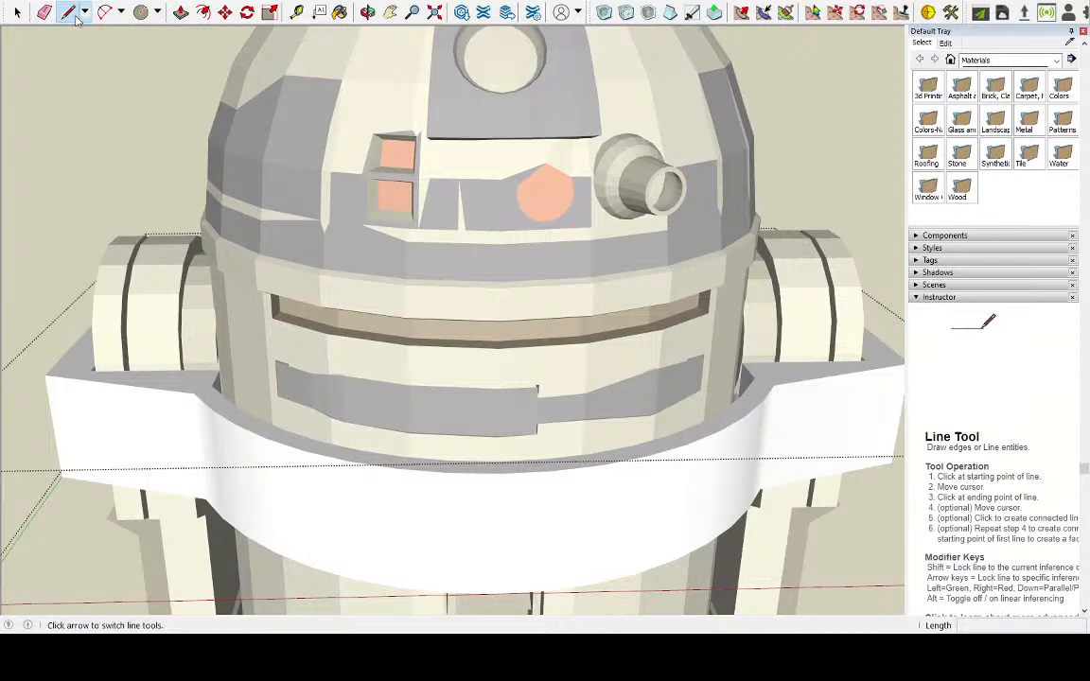
middle_click_drag(284, 312, 331, 528)
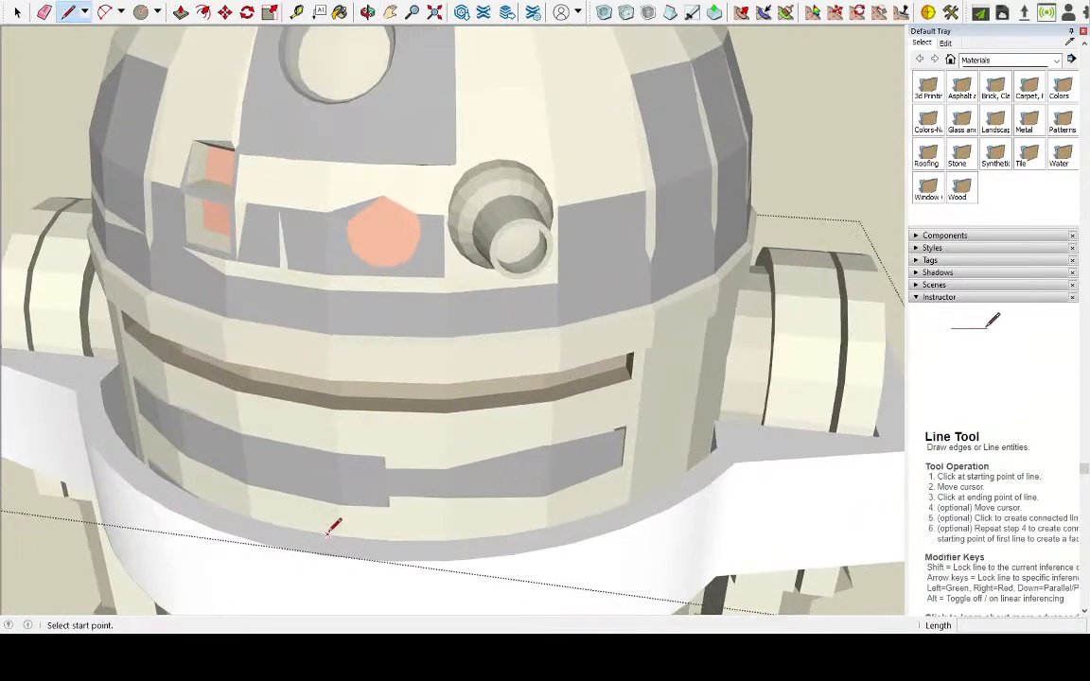
left_click(17, 12)
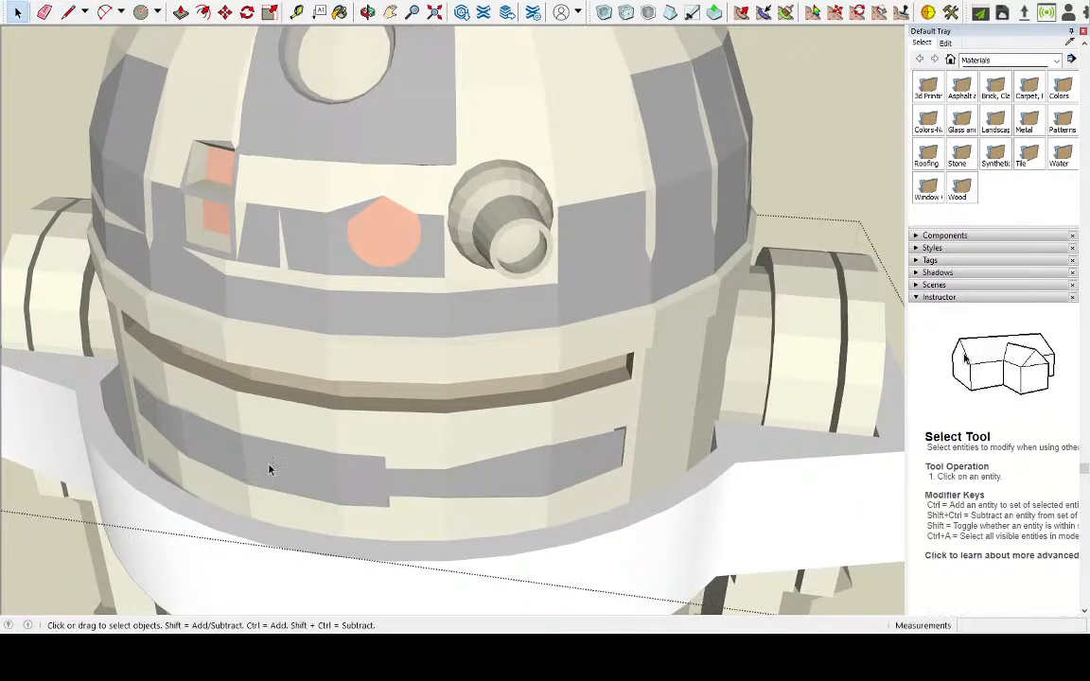
left_click(306, 579)
scroll(307, 409, "down", 3)
middle_click_drag(307, 409, 228, 484)
scroll(432, 398, "up", 5)
scroll(432, 397, "up", 1)
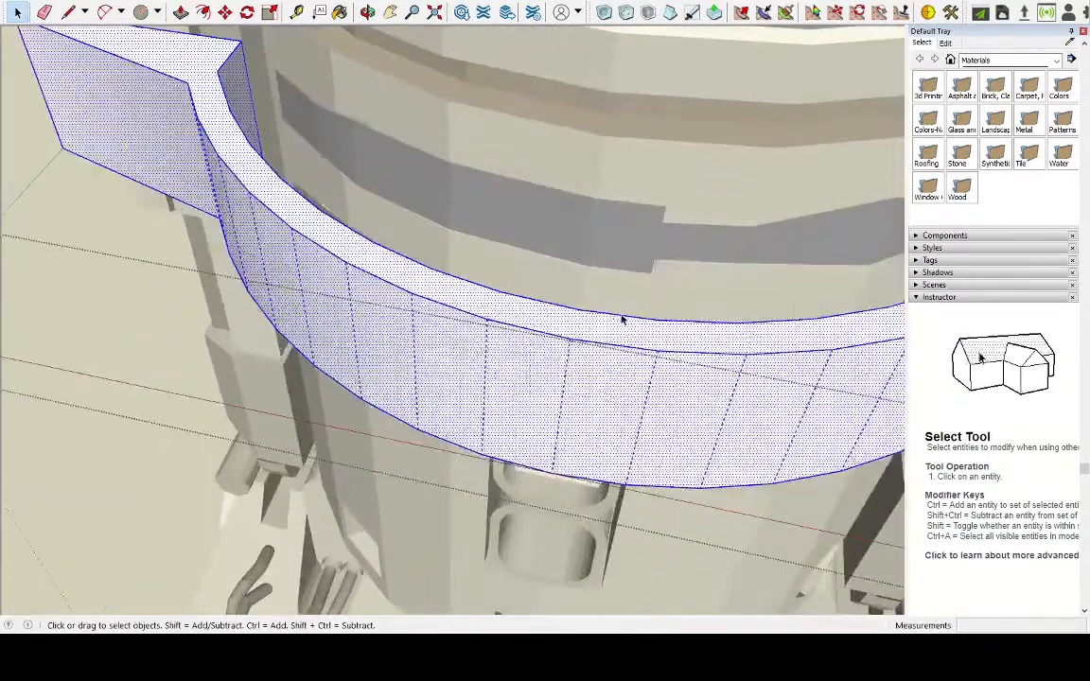
Draw a dividing line across the ring's rim at the front centre and down the outer wall to its lower edge
key("l")
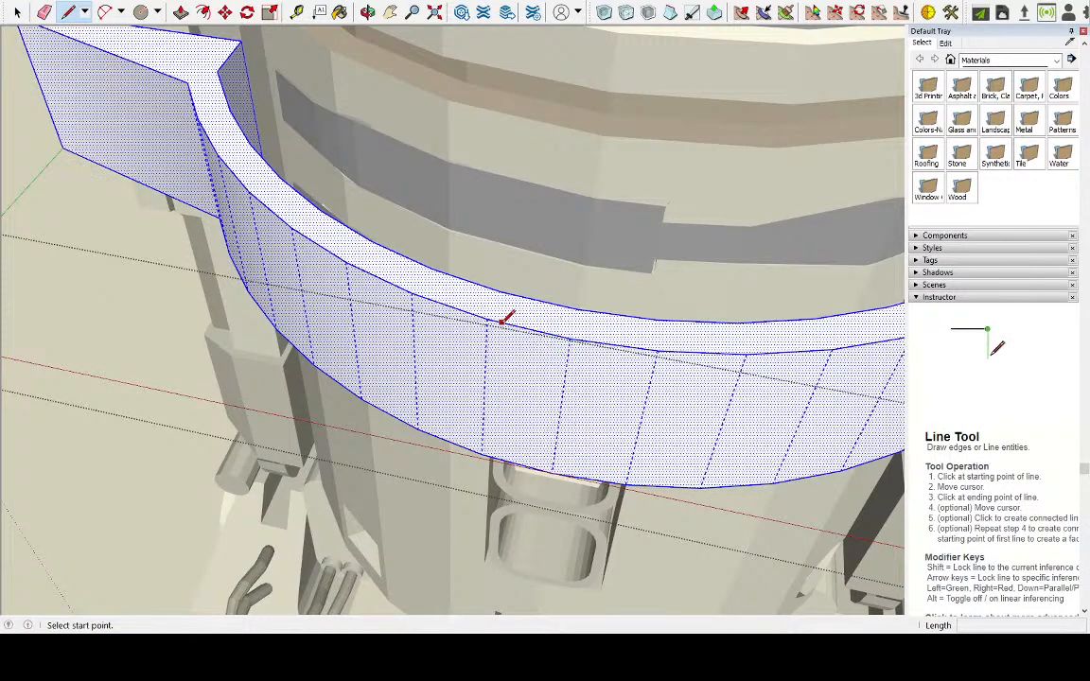
left_click(569, 338)
key("Escape")
left_click(569, 338)
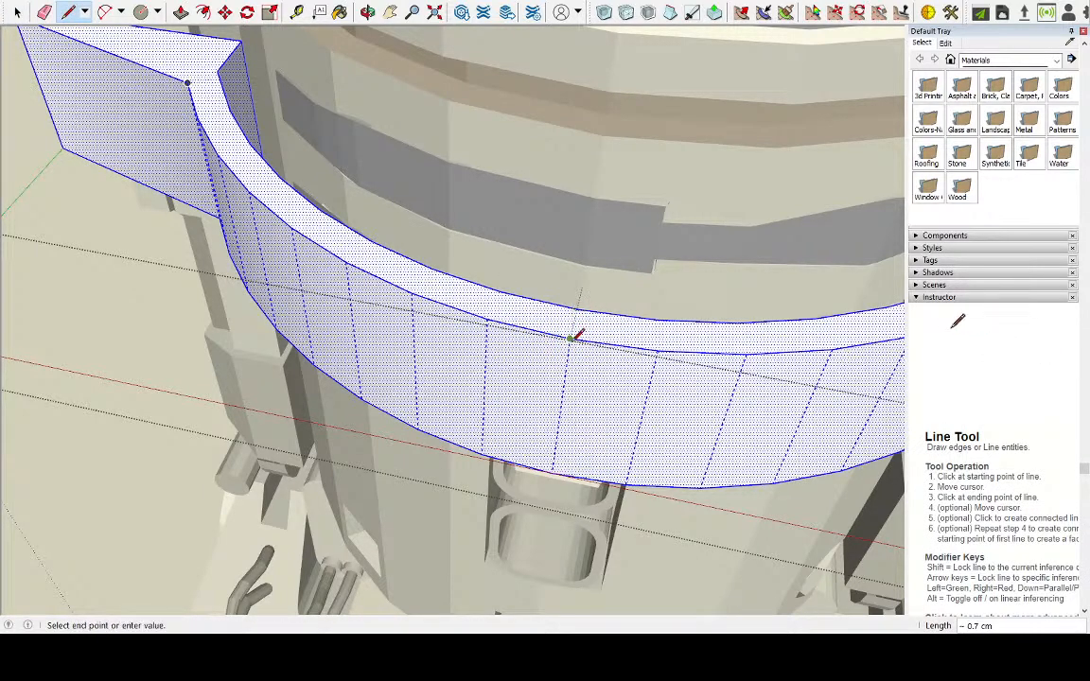
left_click(554, 470)
middle_click_drag(561, 465, 540, 402)
left_click(564, 343)
key("Escape")
Draw a matching dividing line across the rim at the back centre and down the outer wall to the lower edge
scroll(530, 388, "down", 5)
middle_click_drag(635, 331, 312, 293)
middle_click_drag(269, 332, 369, 408)
scroll(367, 410, "up", 5)
left_click(350, 427)
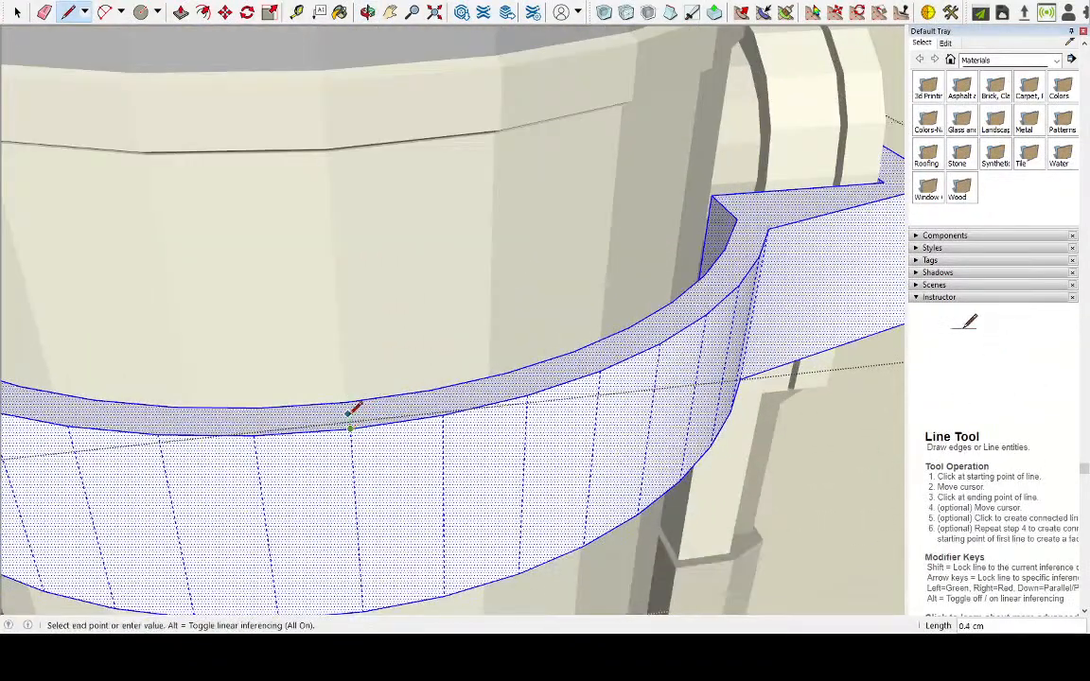
left_click(348, 402)
left_click(350, 427)
middle_click_drag(365, 547, 365, 440)
scroll(365, 519, "up", 3)
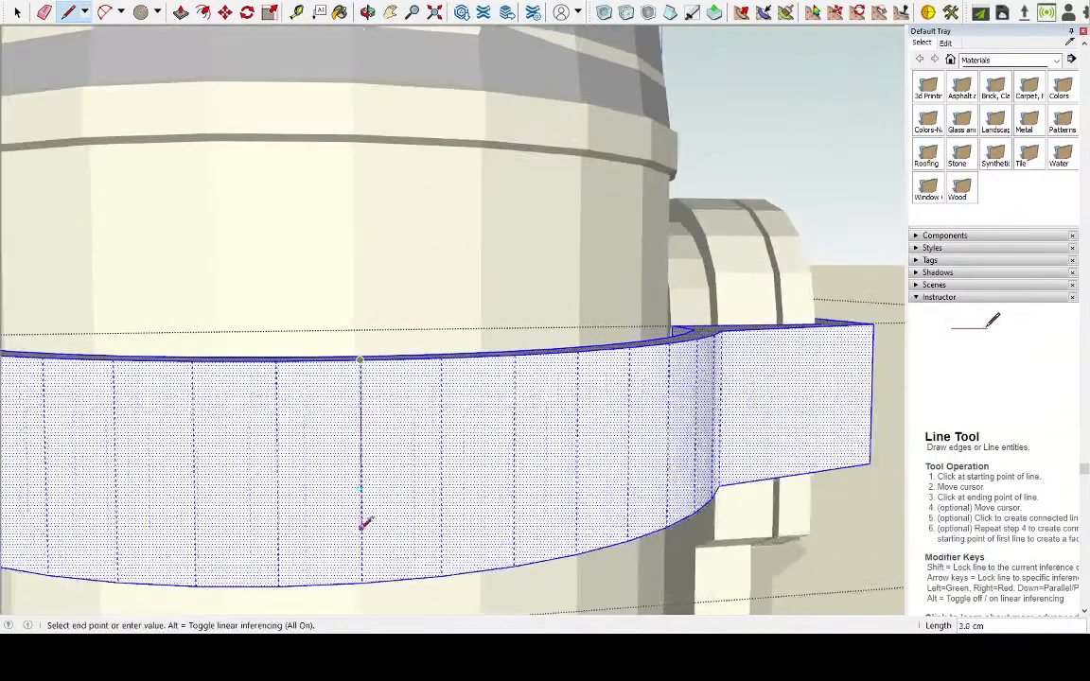
left_click(361, 581)
middle_click_drag(365, 559, 508, 373)
left_click(371, 447)
Move the selected base straight up until it floats above the R2-D2 model's head, and close its group
scroll(429, 156, "down", 4)
middle_click_drag(180, 209, 665, 375)
middle_click_drag(295, 192, 440, 111)
scroll(690, 482, "up", 4)
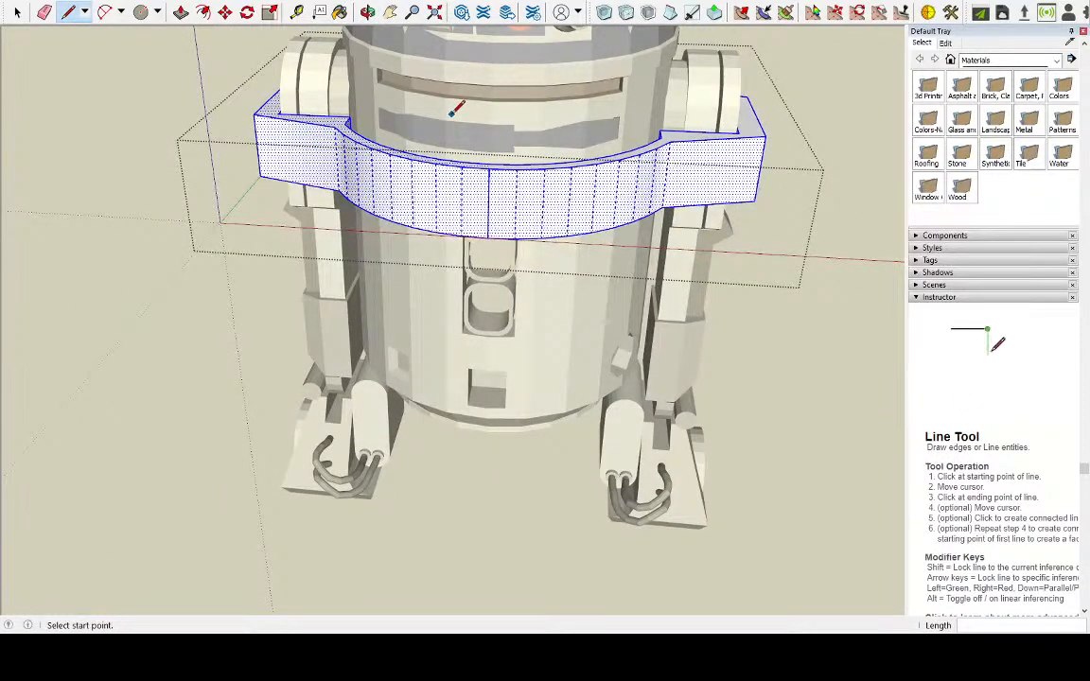
key("space")
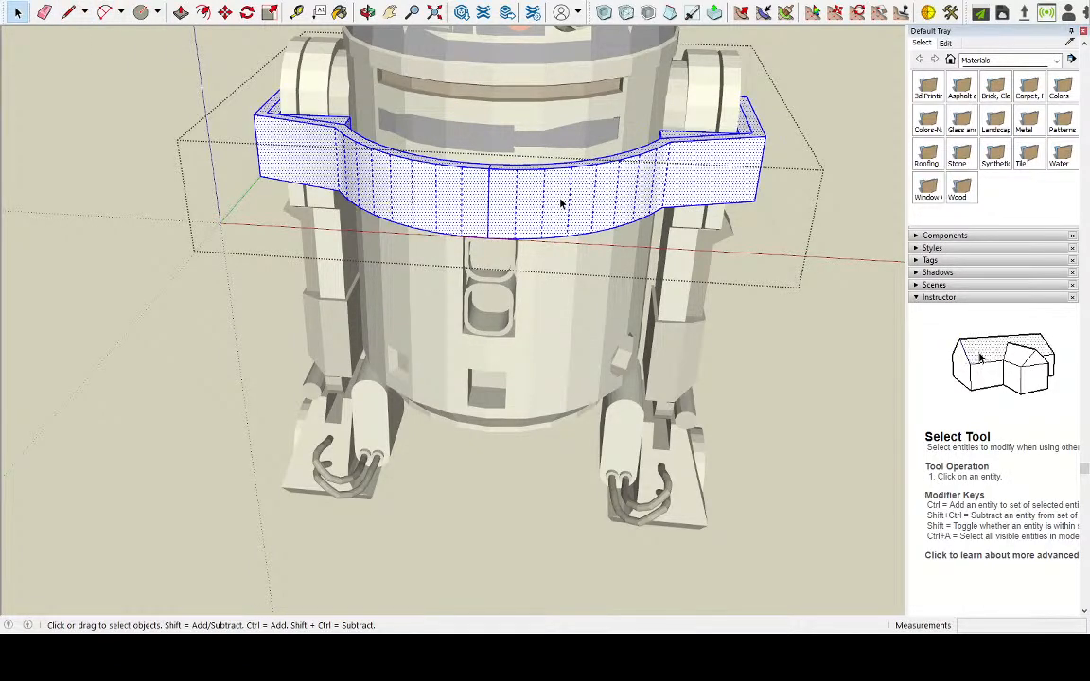
middle_click_drag(559, 126, 649, 59)
scroll(548, 102, "down", 5)
left_click(224, 11)
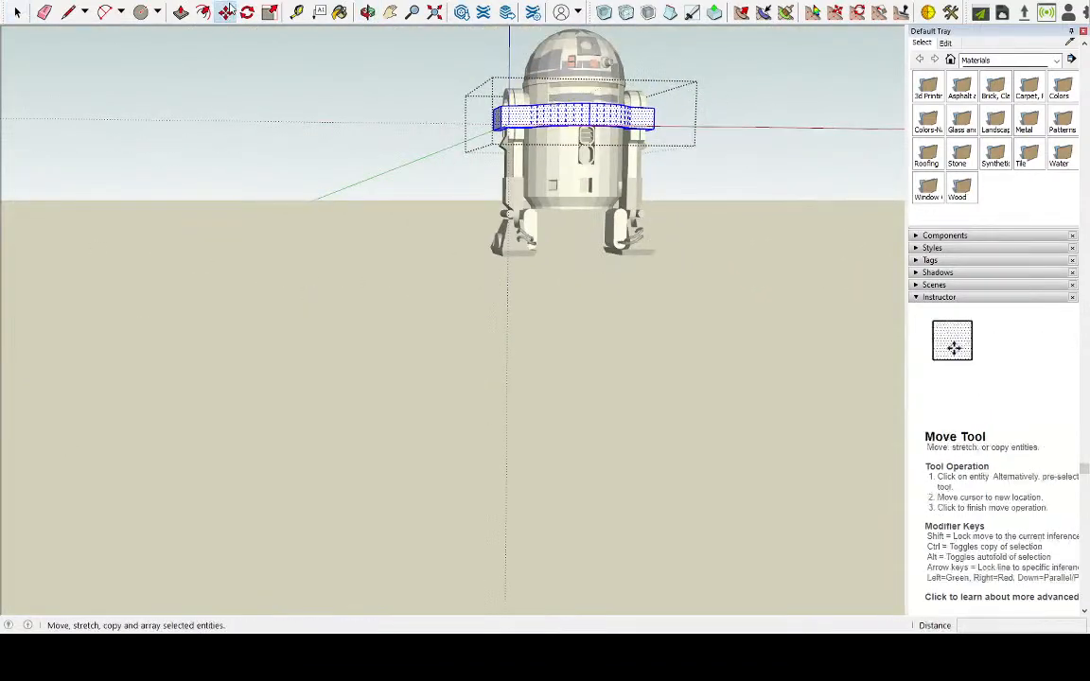
left_click_drag(603, 116, 608, 45)
middle_click_drag(624, 84, 649, 44)
scroll(708, 188, "up", 3)
scroll(610, 301, "down", 3)
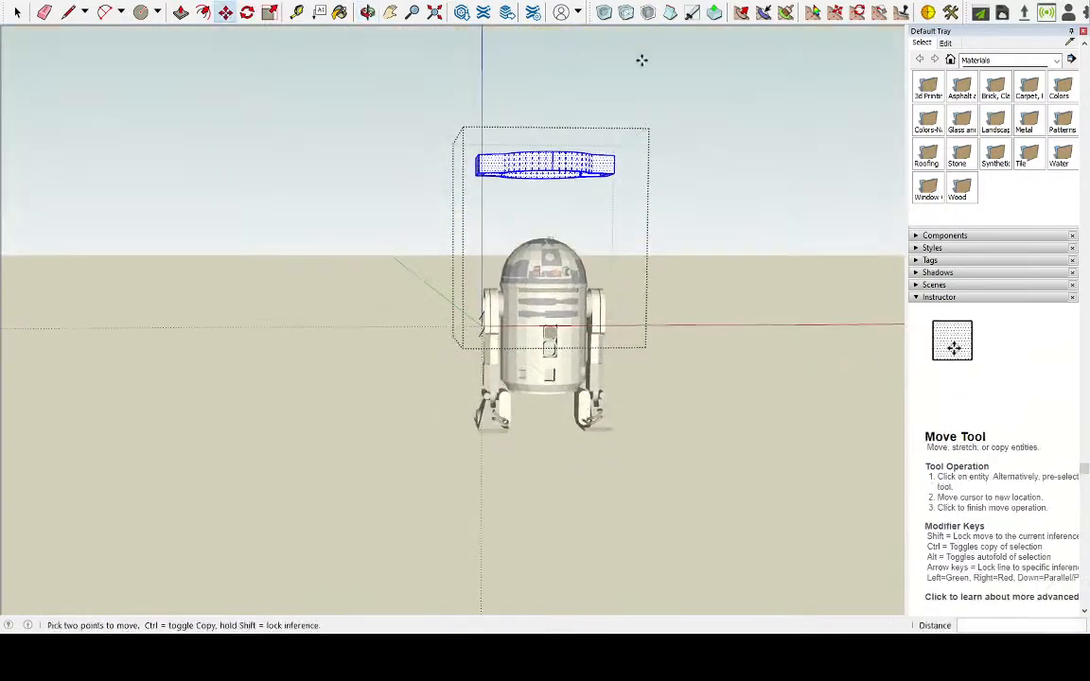
scroll(649, 44, "up", 3)
left_click(17, 12)
left_click(268, 284)
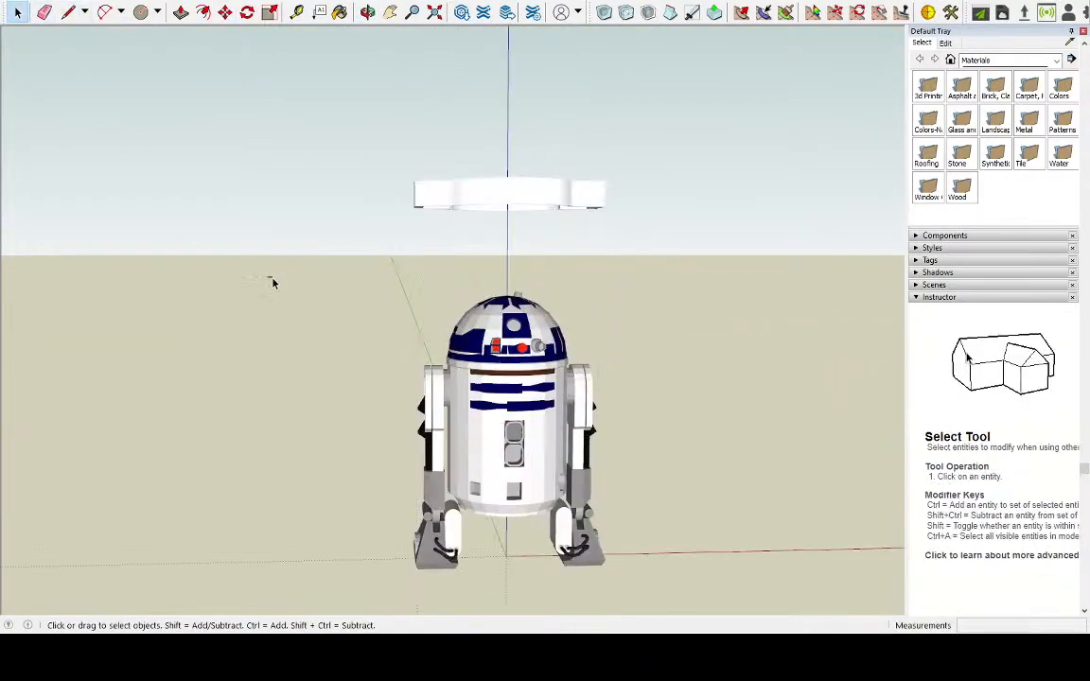
Reopen the raised base's group and select all of its connected geometry to reveal the dividing edges
double_click(491, 200)
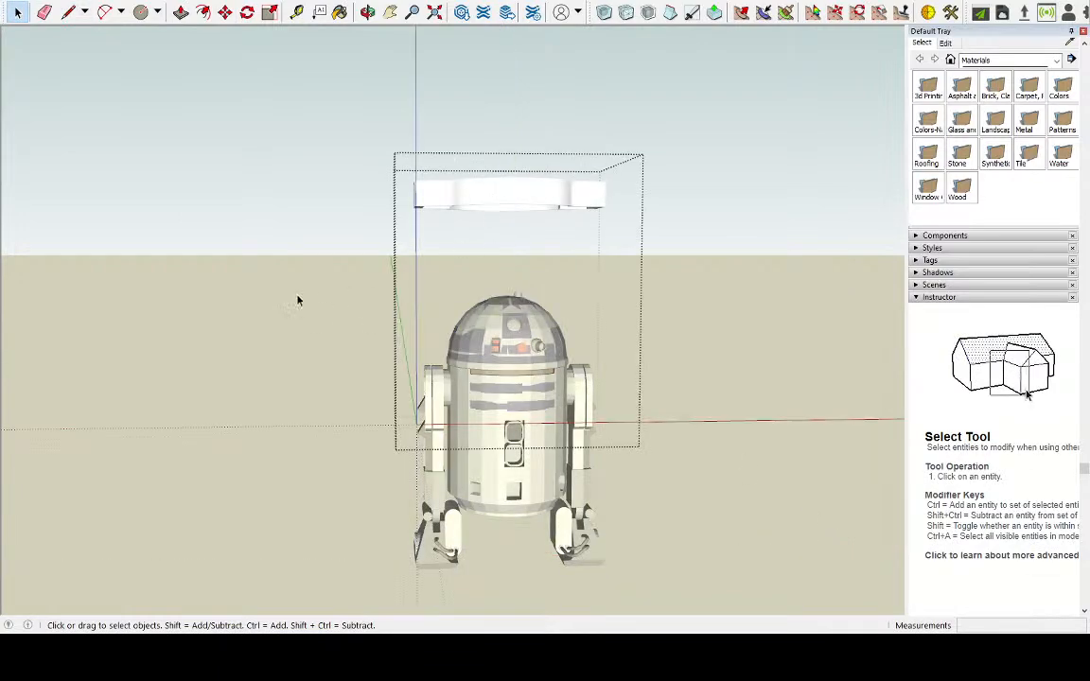
mouse_move(438, 471)
middle_mouse_down()
mouse_move(463, 222)
mouse_move(705, 275)
mouse_move(421, 476)
middle_mouse_up()
scroll(518, 113, "up", 3)
middle_click_drag(518, 113, 596, 212)
left_click(560, 144)
triple_click(560, 144)
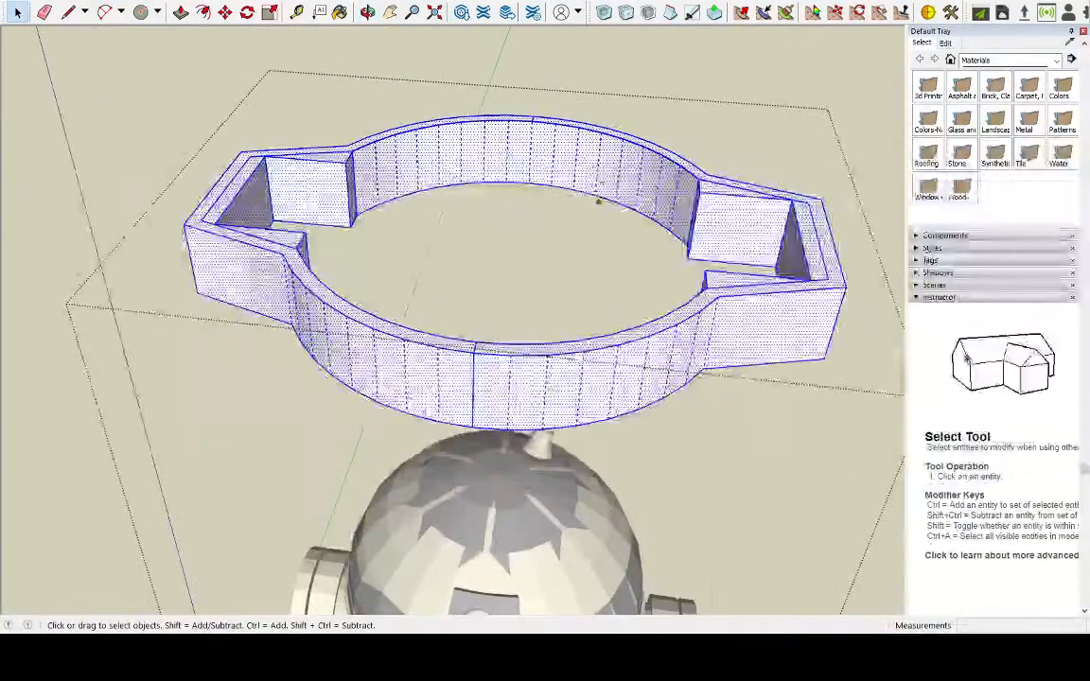
middle_click_drag(566, 273, 613, 195)
Select the right half of the ring up to the dividing edges and place a copy of it above the original
middle_click_drag(796, 114, 821, 90)
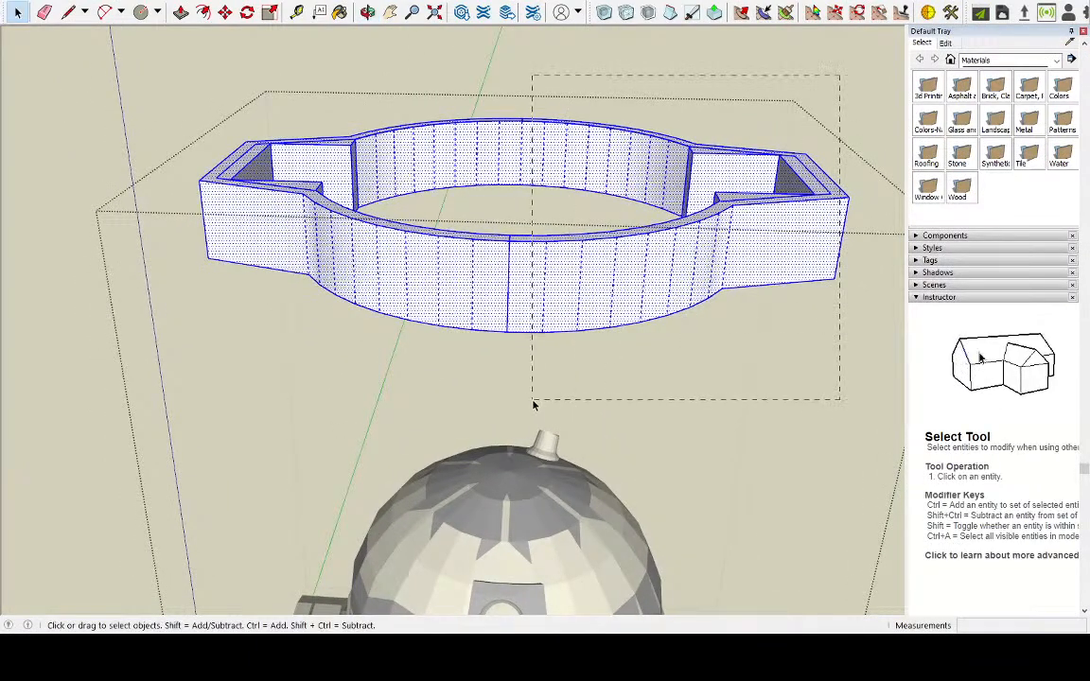
left_click_drag(529, 402, 529, 402)
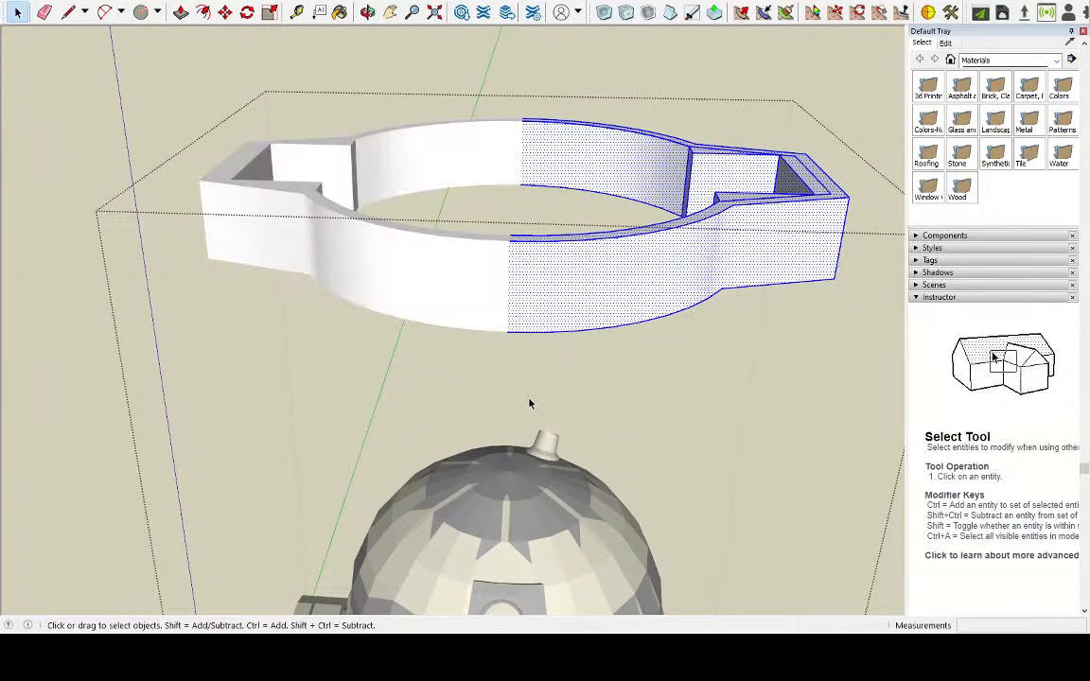
left_click(224, 12)
left_click(563, 267)
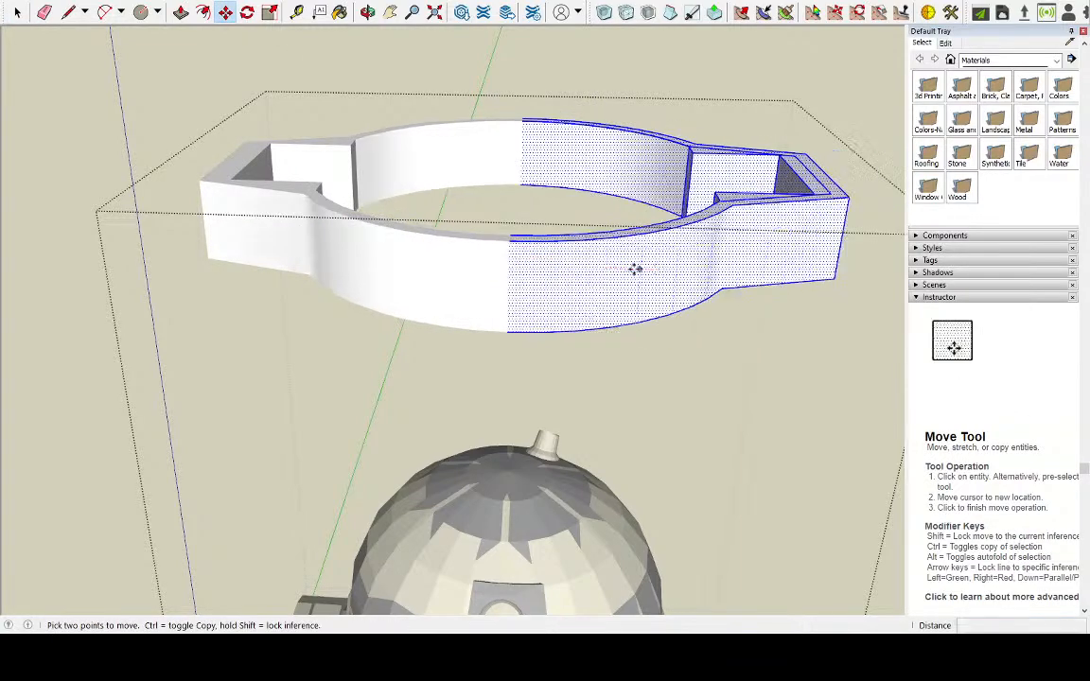
key("ctrl")
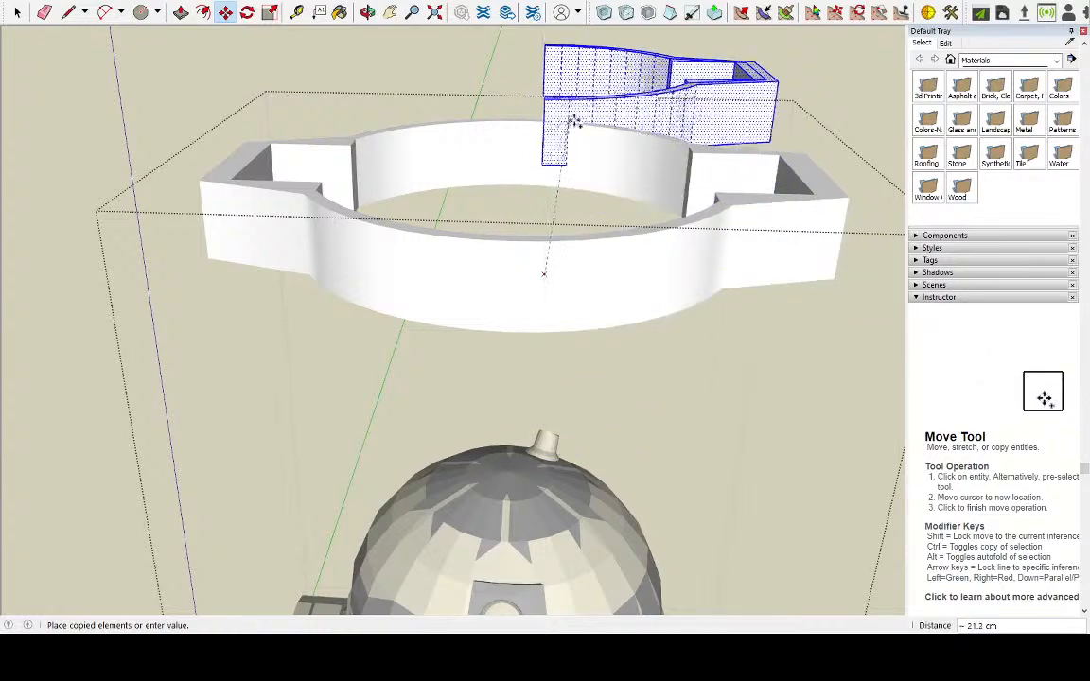
scroll(547, 102, "down", 2)
middle_click_drag(549, 112, 513, 198)
left_click(551, 45)
scroll(513, 198, "up", 1)
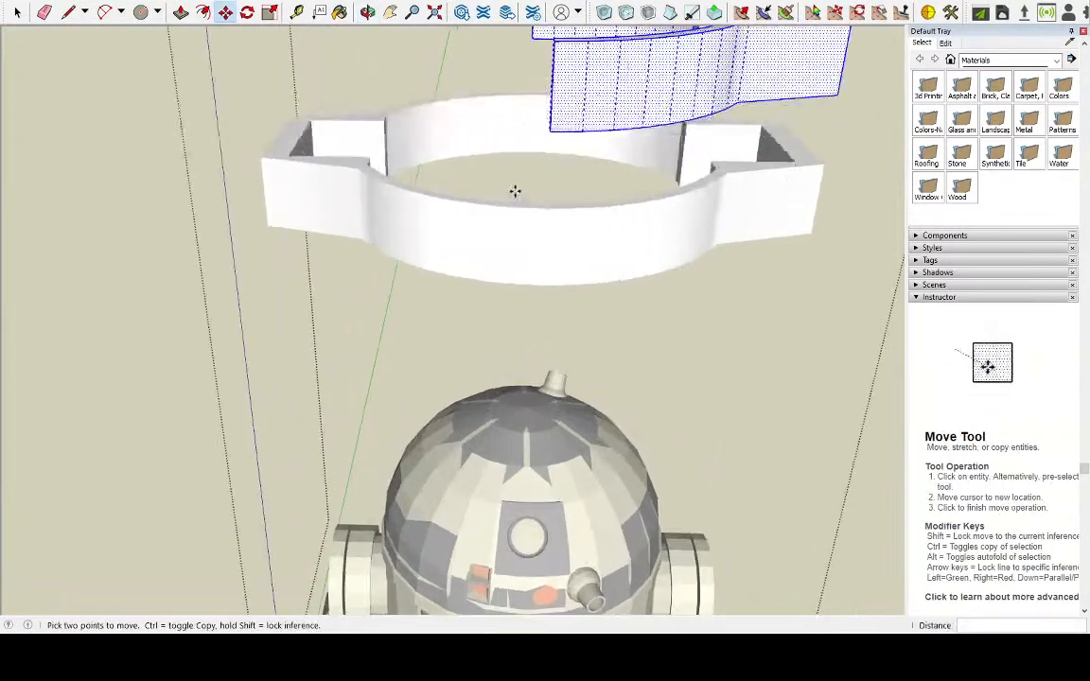
Select the left half of the original ring up to the dividing edges, ready for the Move tool
left_click(17, 11)
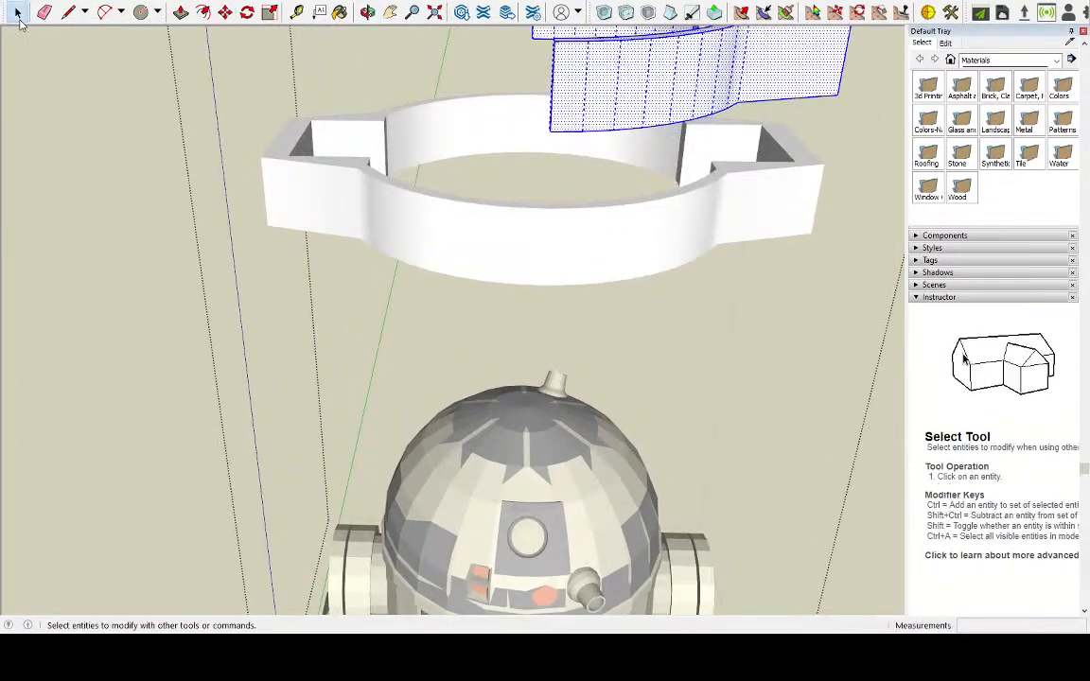
triple_click(446, 248)
middle_click_drag(444, 246, 467, 179)
left_click_drag(247, 63, 527, 263)
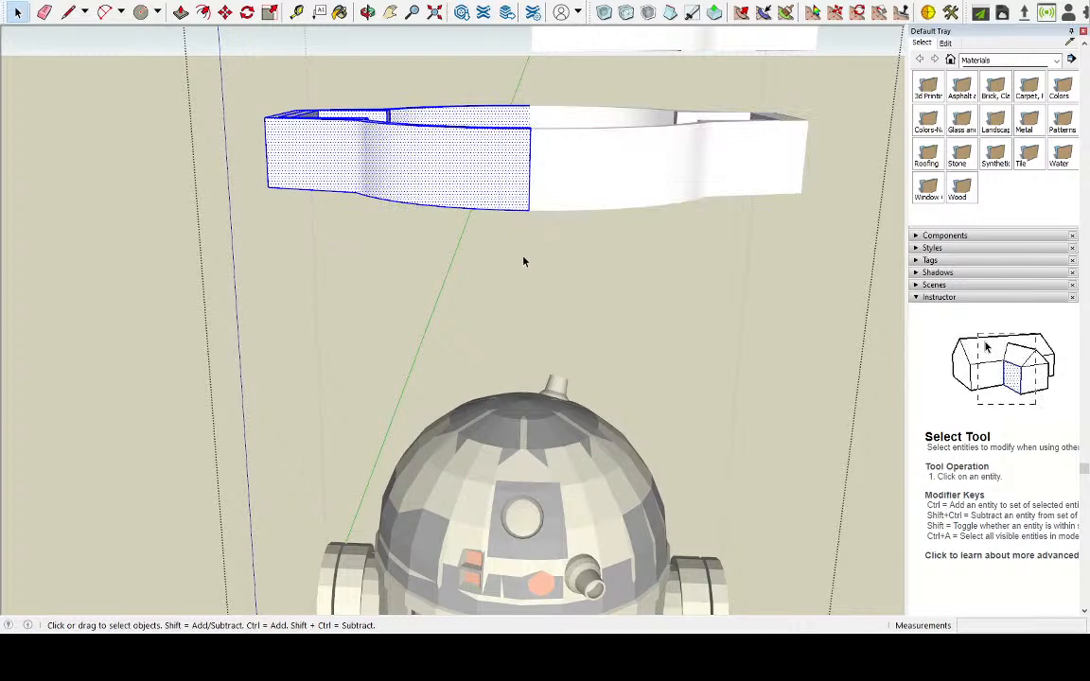
scroll(438, 206, "down", 5)
middle_click_drag(444, 206, 452, 198)
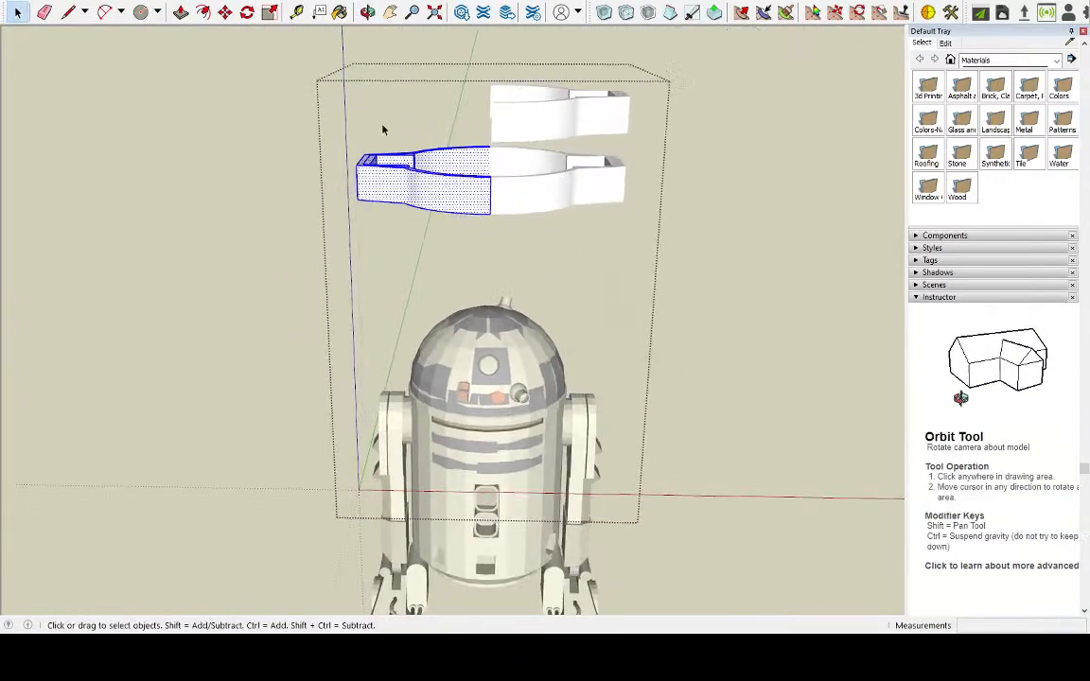
left_click(225, 11)
left_click(444, 198)
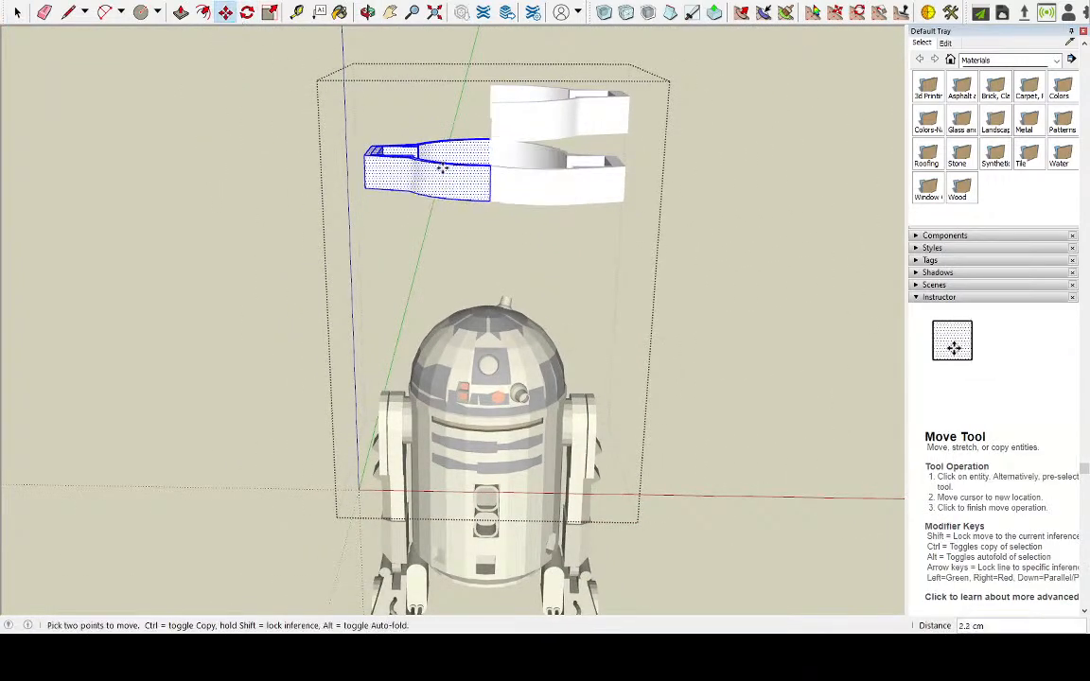
left_click(430, 149)
key("ctrl+z")
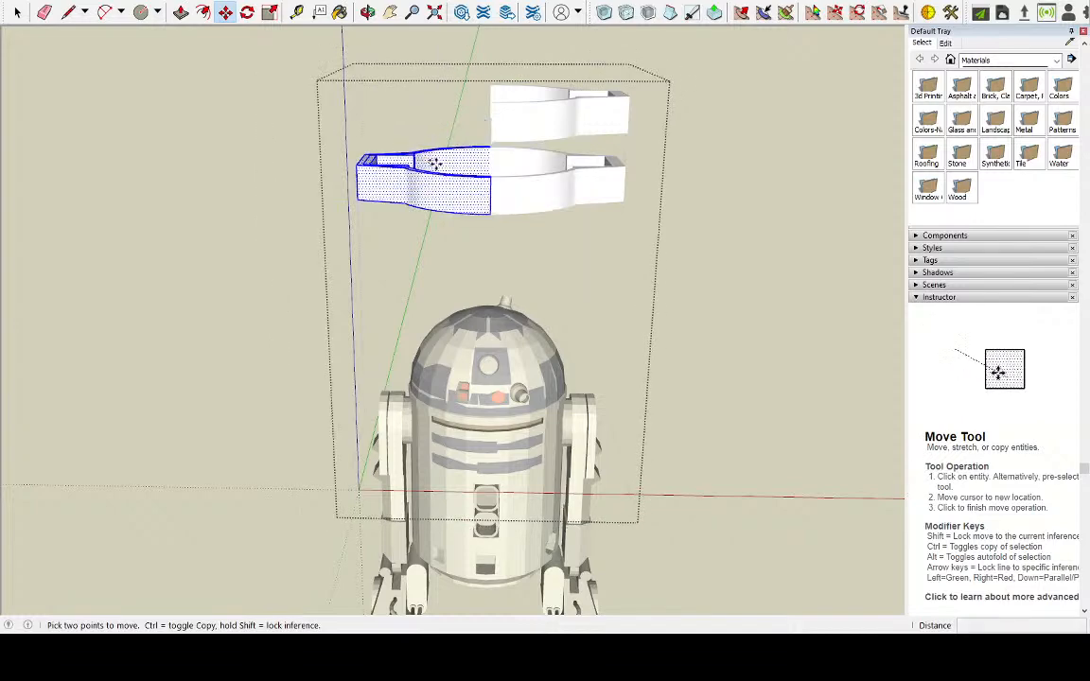
Place a copy of the selected left half straight above the original ring, higher than the right half's copy
key("ctrl")
left_click(444, 178)
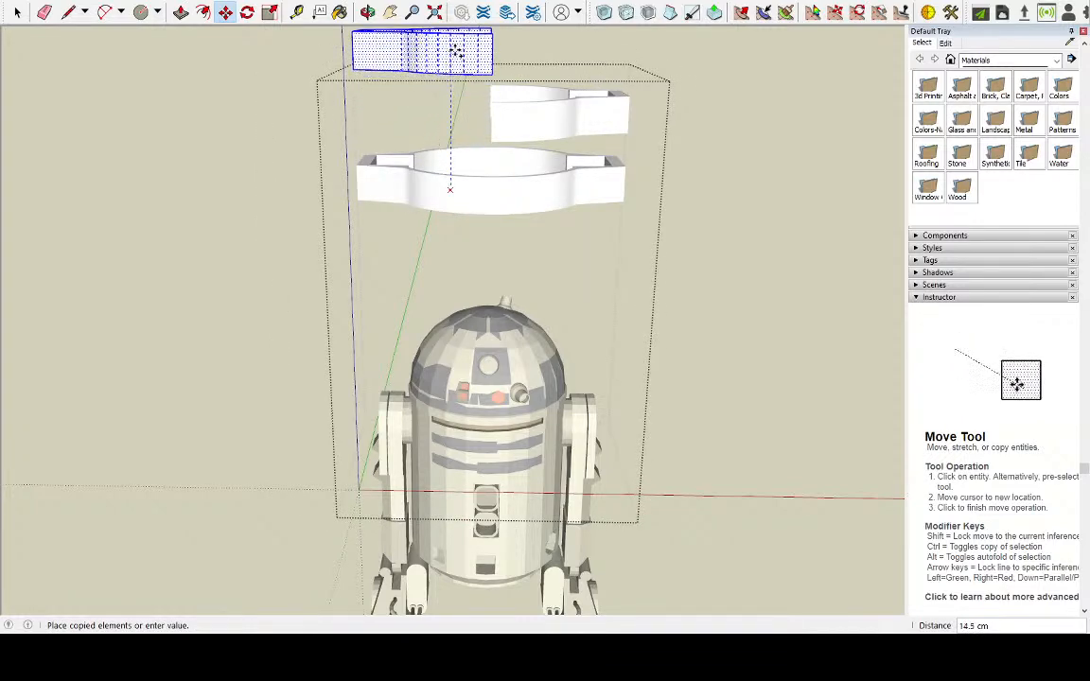
left_click(454, 48)
middle_click_drag(739, 151, 430, 187)
scroll(489, 107, "up", 3)
scroll(476, 202, "up", 3)
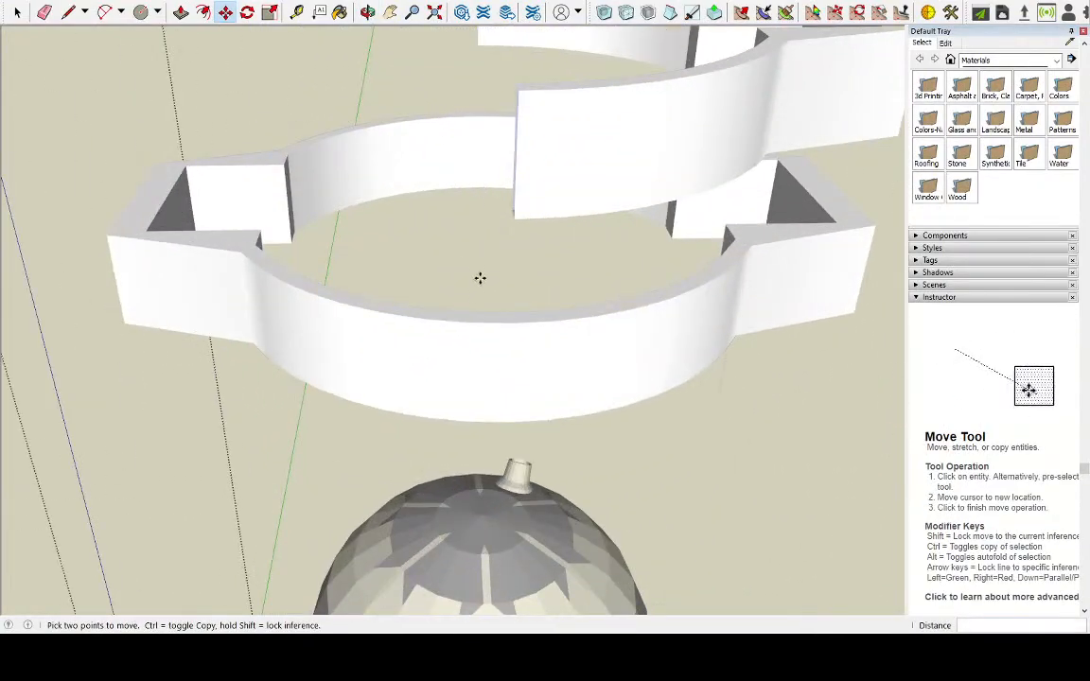
scroll(402, 287, "down", 3)
Examine the two raised half copies and their cut ends from above and from several sides
middle_click_drag(705, 316, 377, 297)
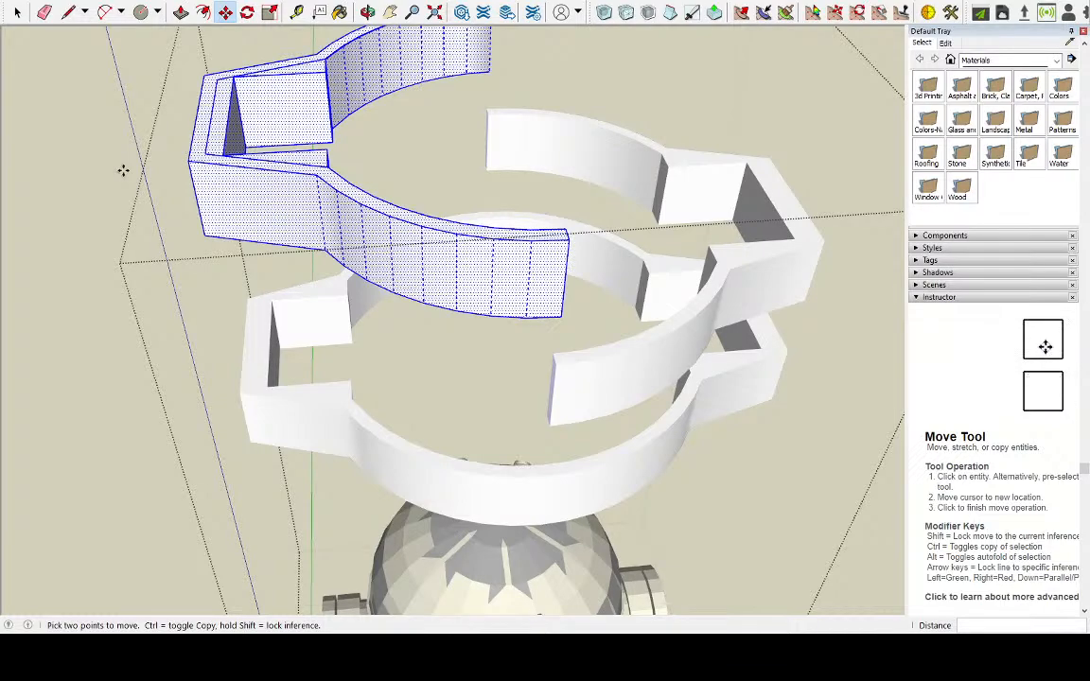
middle_click_drag(348, 26, 250, 114)
middle_click_drag(529, 105, 636, 247)
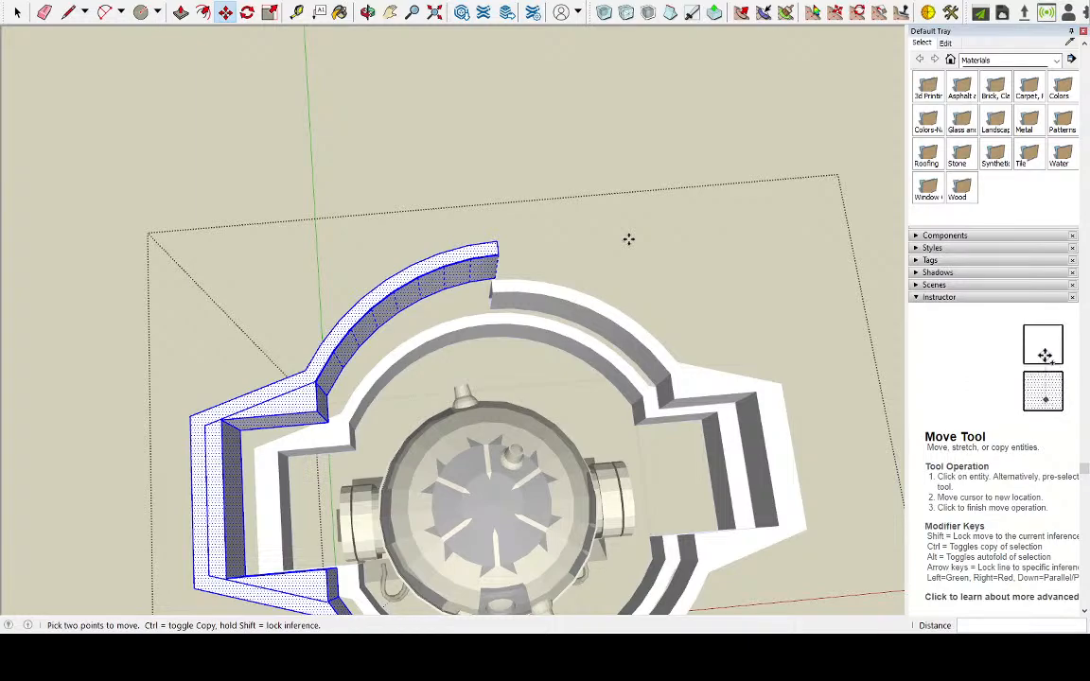
middle_click_drag(667, 258, 574, 148)
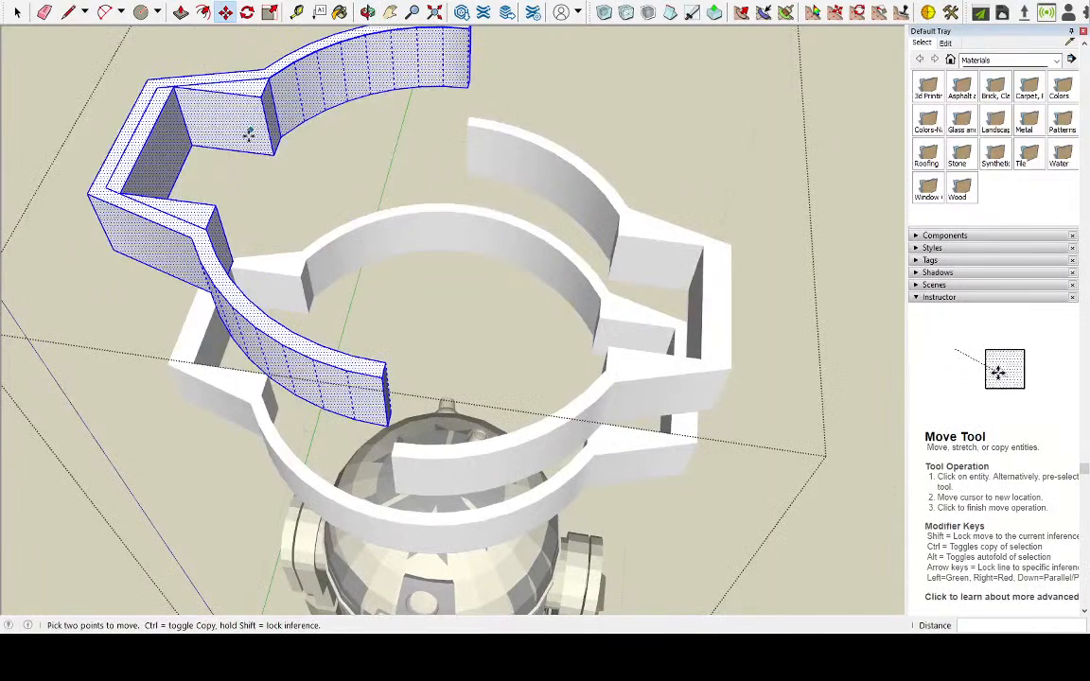
key("space")
middle_click_drag(452, 117, 398, 66)
left_click(391, 11)
left_click_drag(479, 150, 572, 287)
Draw a circle of about 0.5 cm radius centred on the lower outer corner of the raised left half's back cut end
scroll(566, 249, "up", 2)
middle_click_drag(564, 248, 466, 248)
scroll(466, 248, "up", 2)
scroll(377, 200, "up", 3)
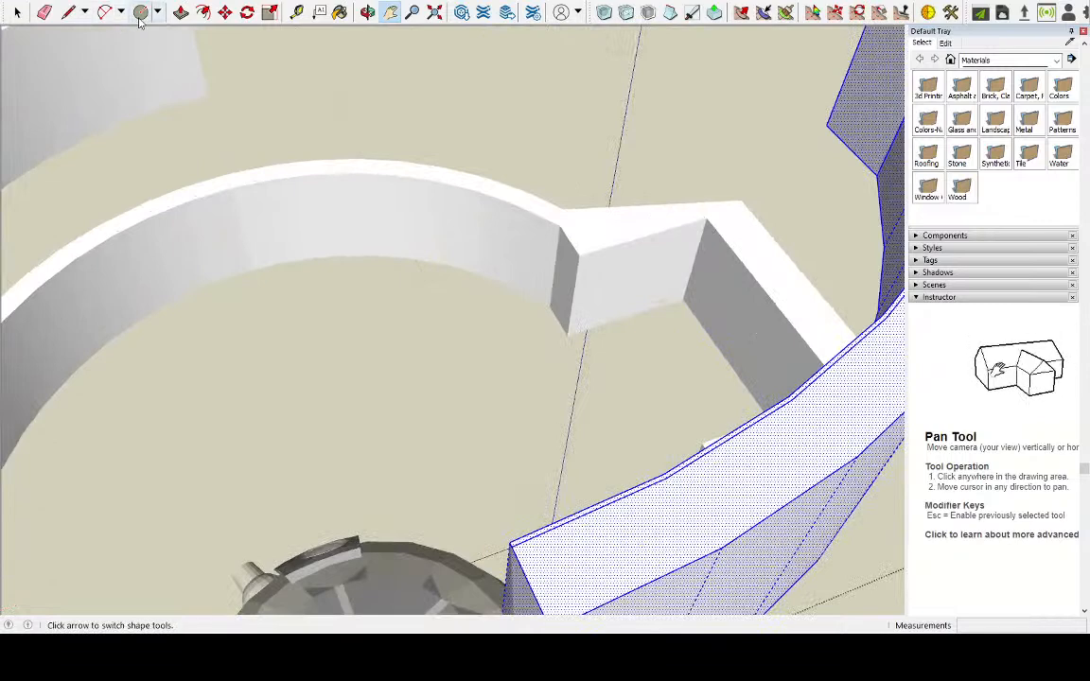
key("c")
scroll(255, 164, "down", 4)
scroll(360, 385, "up", 2)
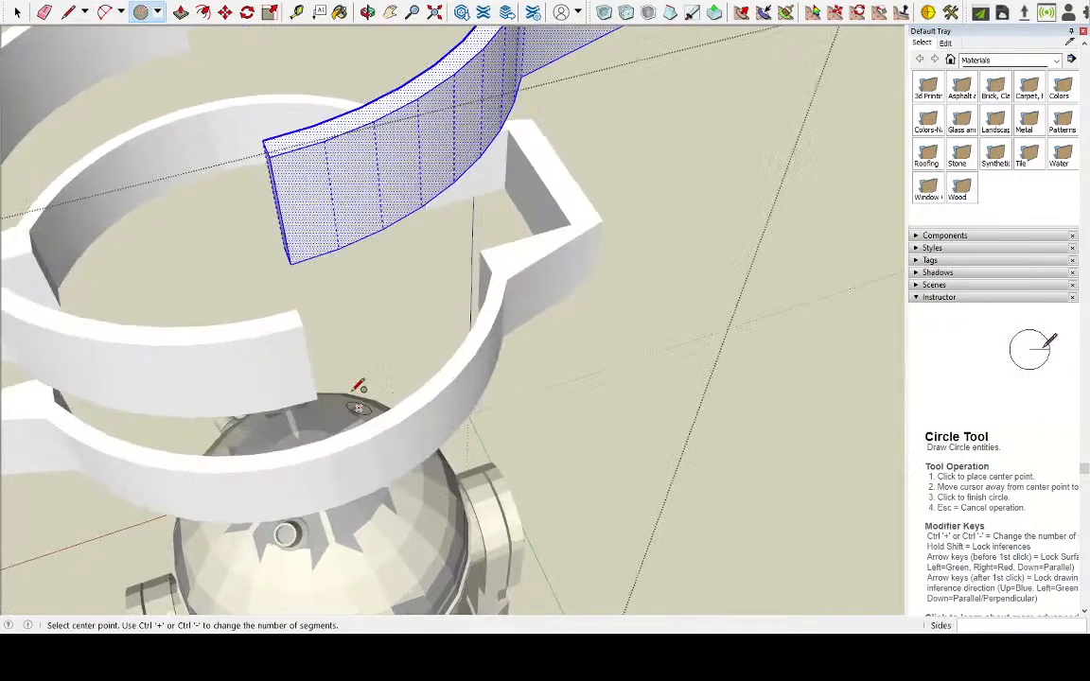
left_click(291, 263)
middle_click_drag(295, 260, 477, 297)
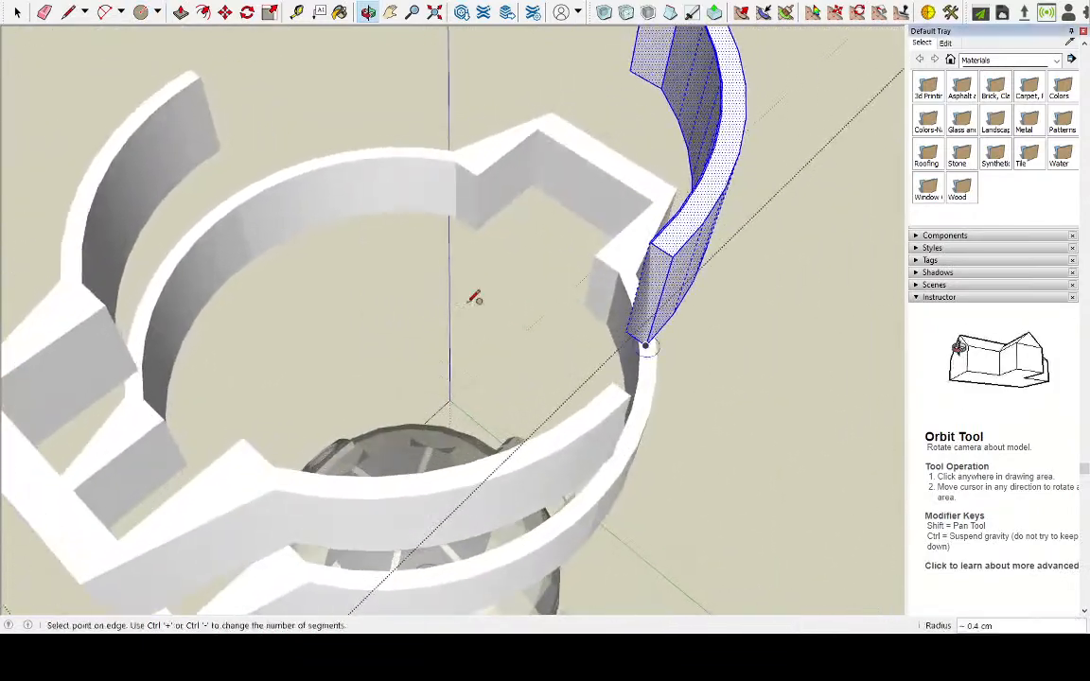
left_click(671, 339)
Push/Pull the part of the circle outside the raised left half's cut end up 4 cm, along the ring's full height
middle_click_drag(711, 392, 485, 295)
key("space")
left_click(336, 180)
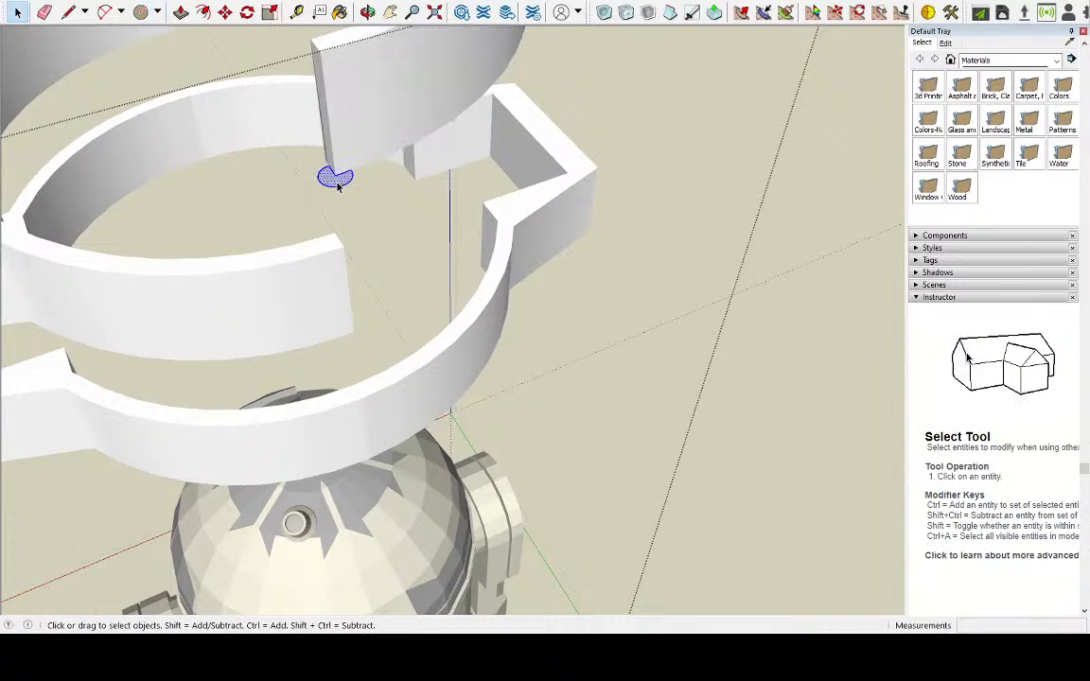
left_click(180, 11)
left_click_drag(346, 186, 323, 46)
middle_click_drag(418, 114, 465, 125)
scroll(568, 244, "down", 3)
middle_click_drag(644, 319, 481, 208)
scroll(347, 64, "up", 3)
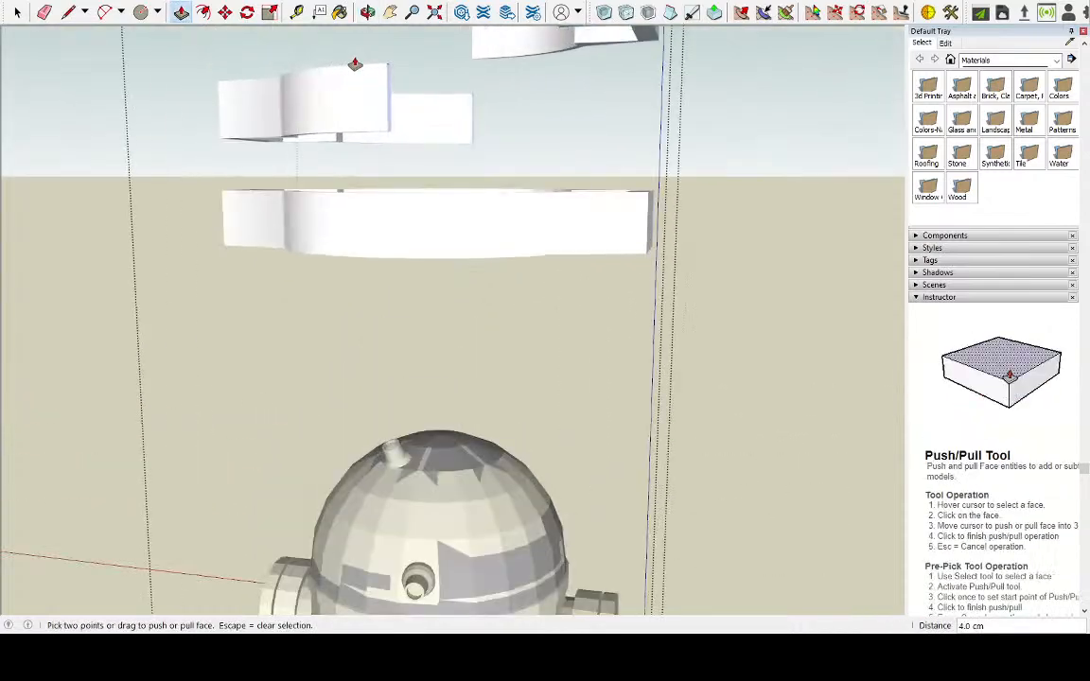
Try to Push/Pull the cylinder's lower face flush with the underside of the raised left half
left_click(389, 13)
left_click_drag(545, 180, 579, 408)
middle_click_drag(579, 409, 628, 265)
scroll(627, 264, "up", 4)
middle_click_drag(481, 185, 532, 207)
scroll(474, 174, "up", 5)
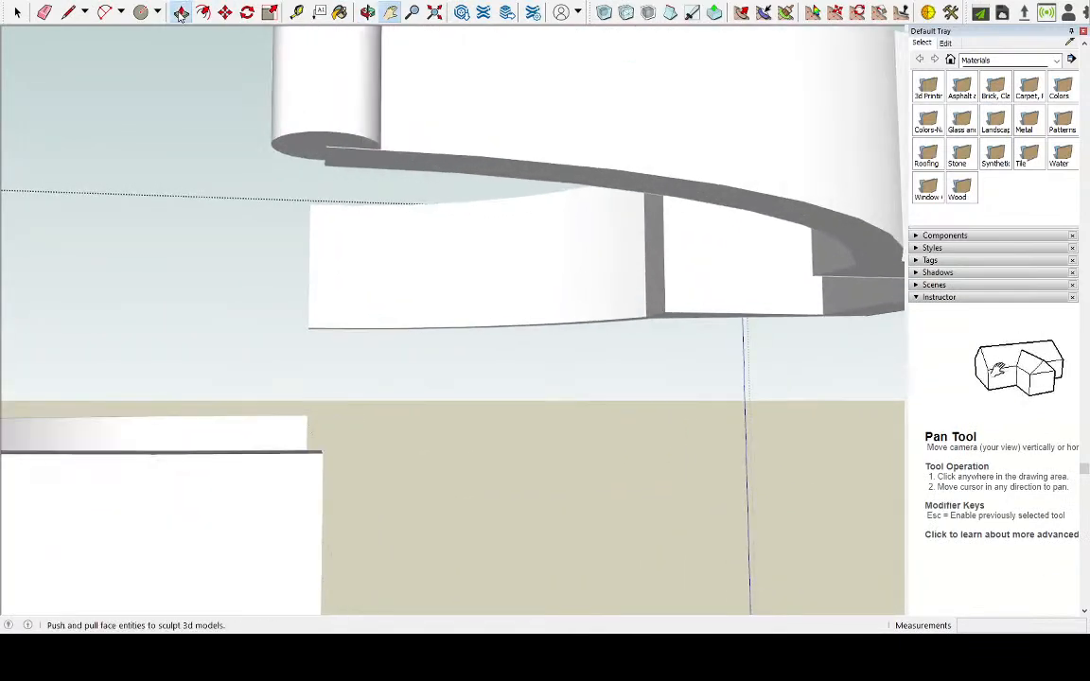
left_click(181, 12)
key("space")
left_click(294, 144)
left_click(181, 13)
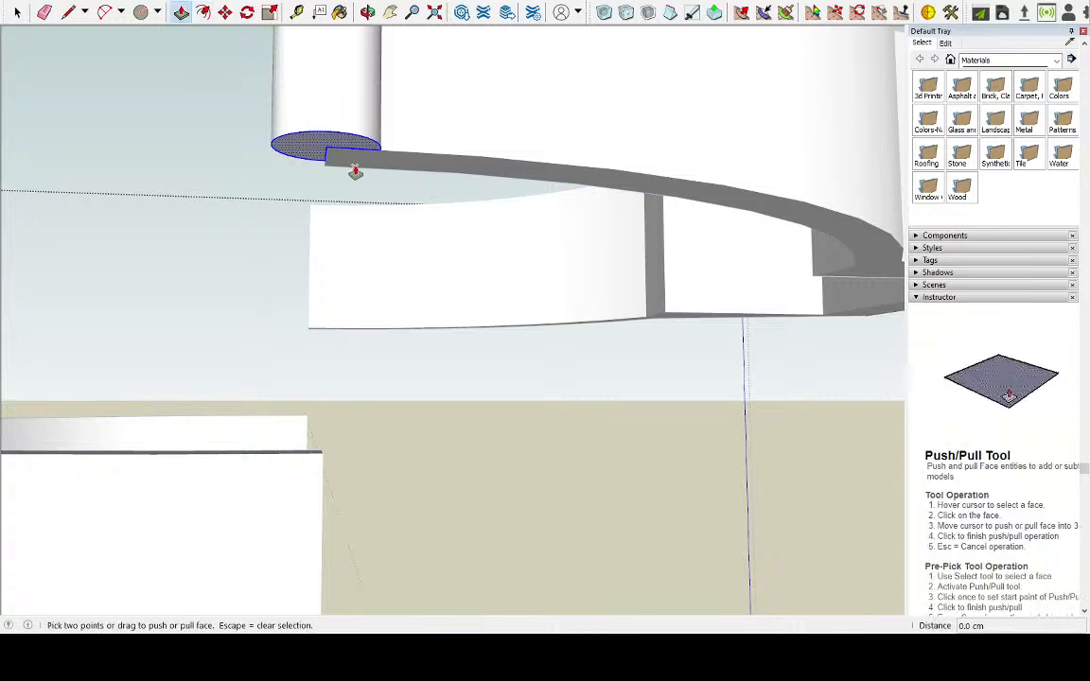
left_click(326, 147)
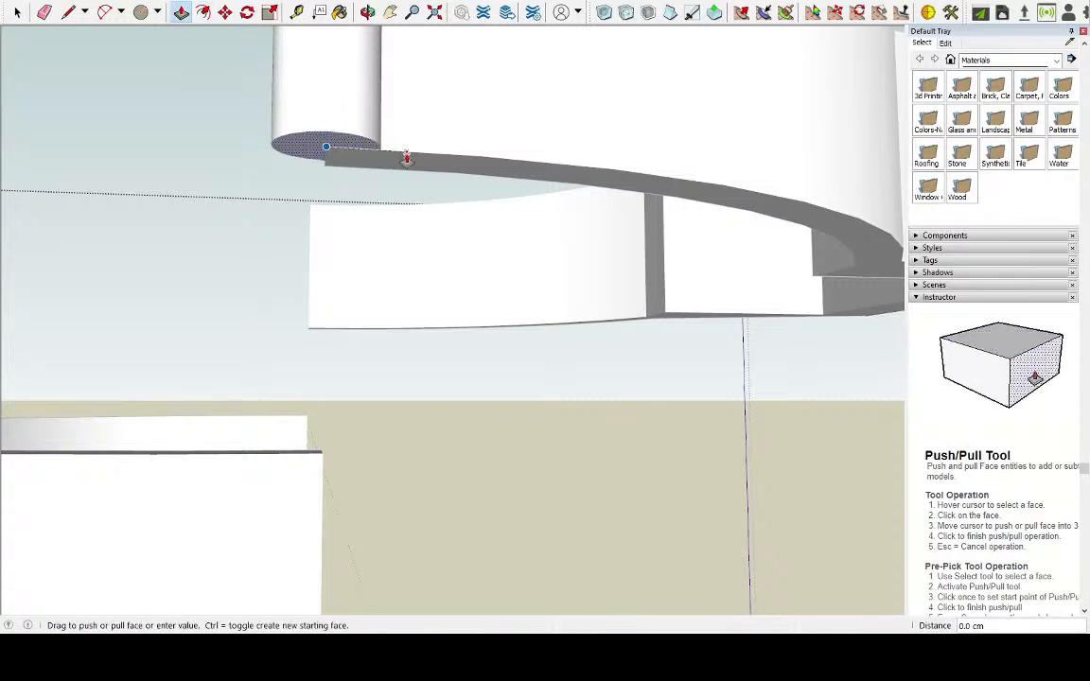
left_click(407, 158)
Examine the raised left half from above, comparing its cylinder end with its plain cut end
middle_click_drag(409, 152, 404, 299)
scroll(427, 258, "down", 5)
scroll(393, 81, "up", 4)
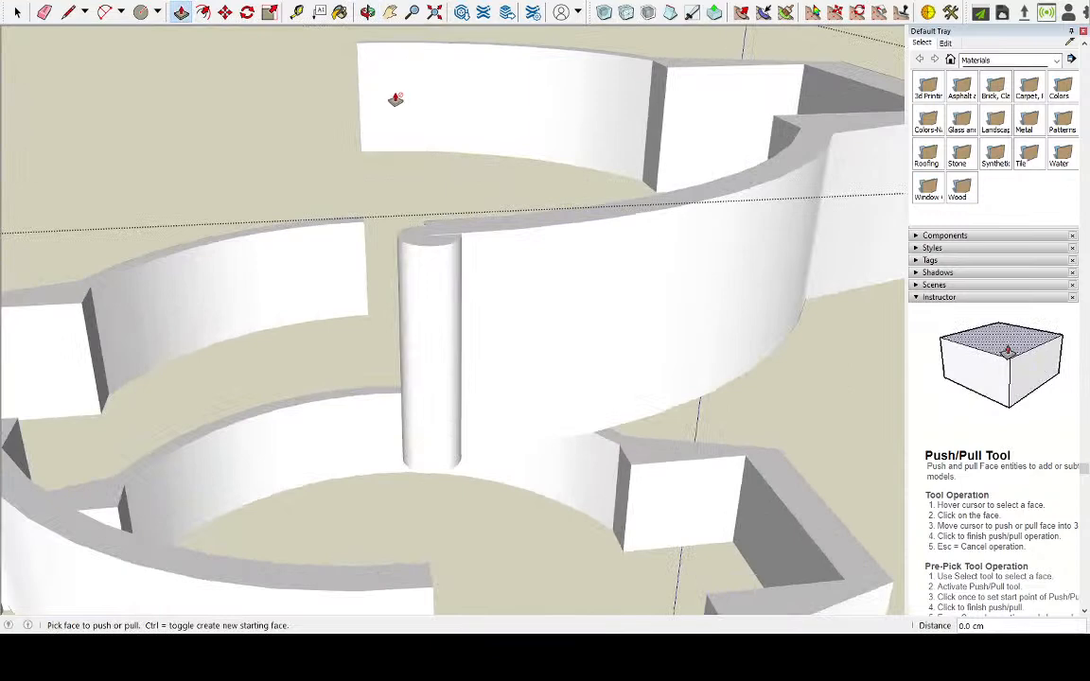
mouse_move(260, 185)
middle_mouse_down()
mouse_move(469, 209)
mouse_move(245, 190)
middle_mouse_up()
scroll(139, 202, "down", 3)
middle_click_drag(139, 203, 479, 199)
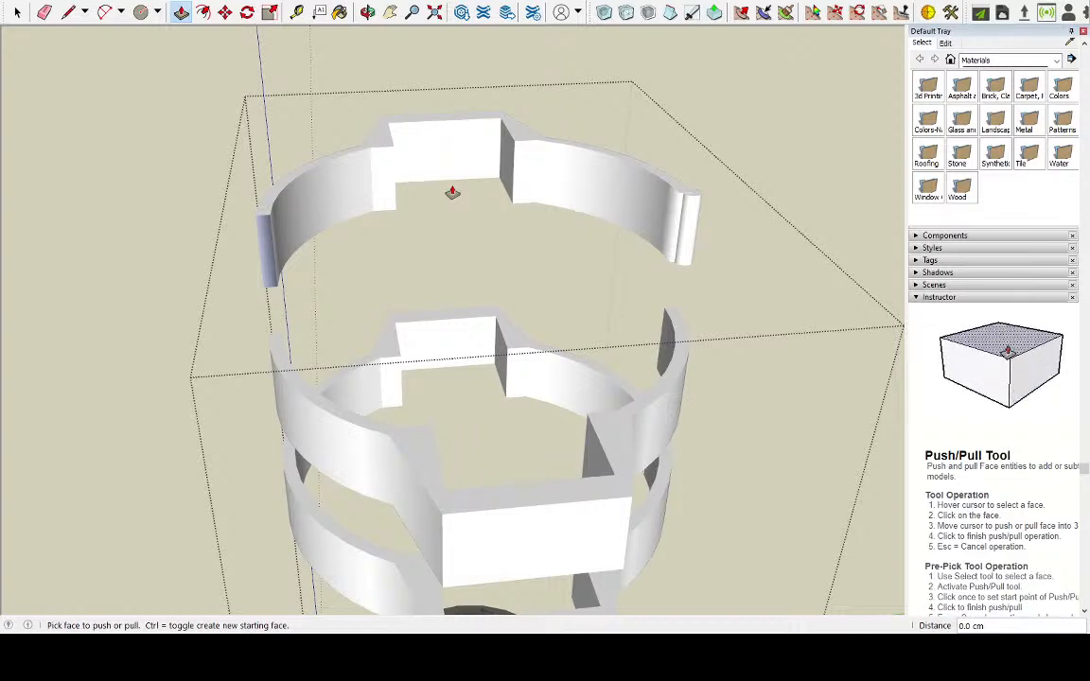
middle_click_drag(452, 192, 357, 198)
scroll(283, 208, "up", 5)
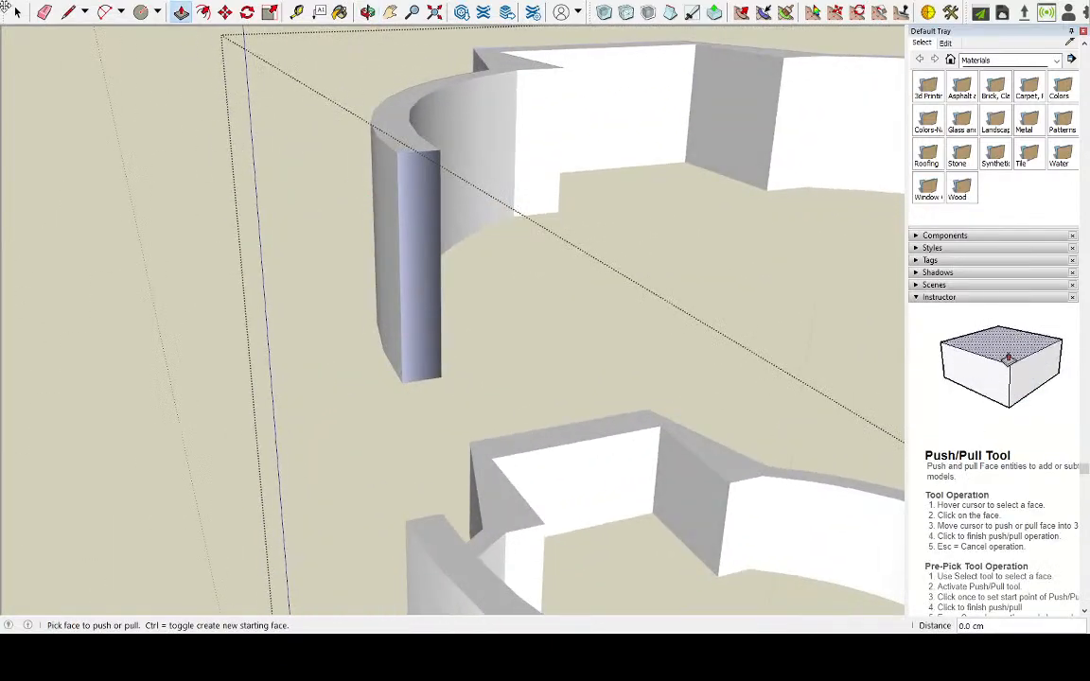
Select all the connected geometry of the raised left half, starting from its plain cut end
key("space")
left_click(409, 178)
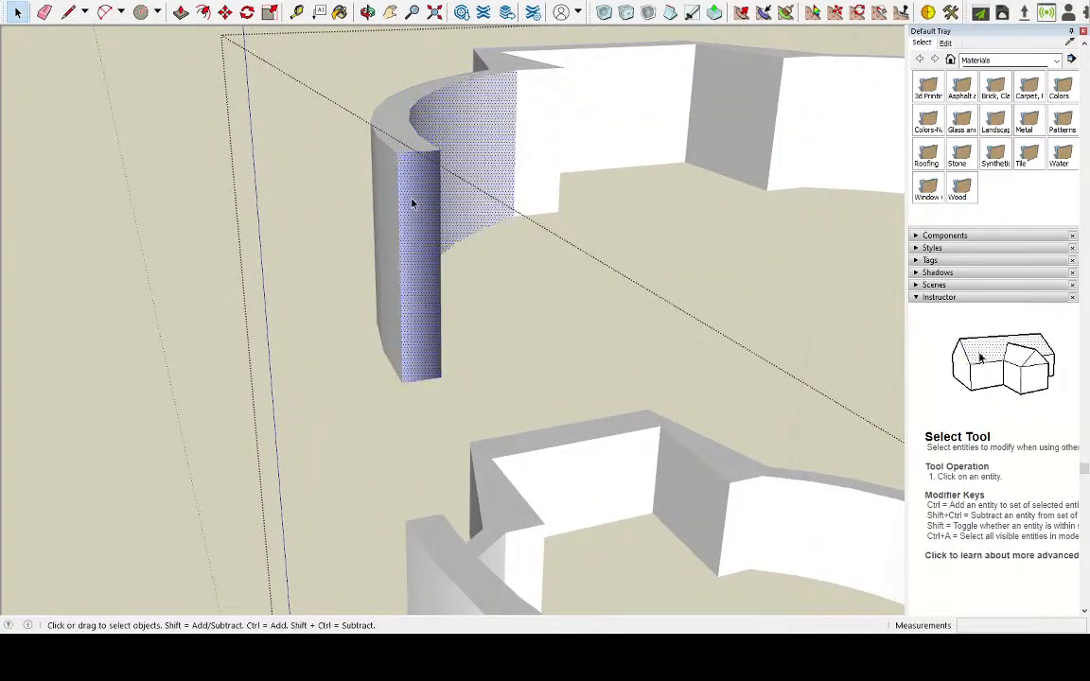
double_click(412, 202)
middle_click_drag(416, 205, 173, 175)
triple_click(141, 177)
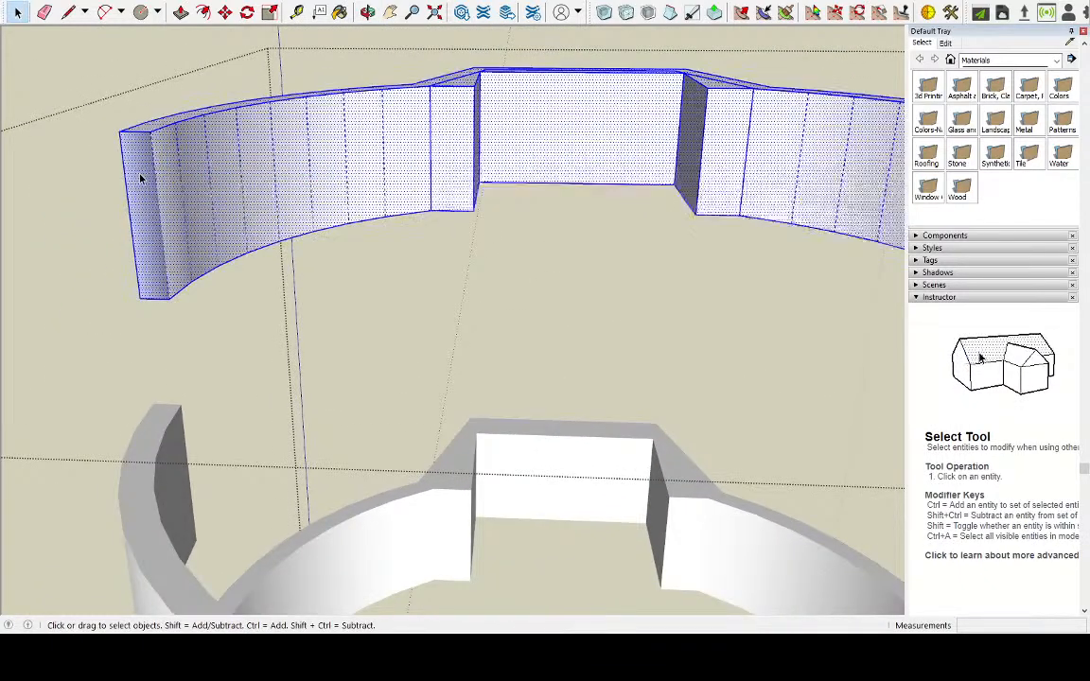
right_click(140, 178)
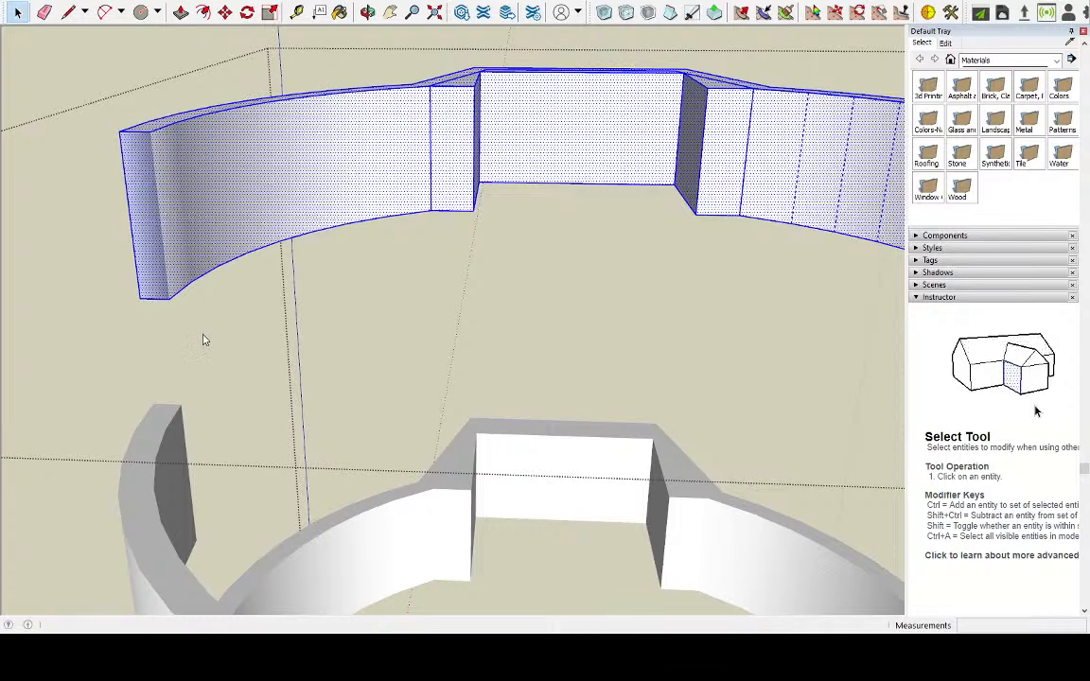
left_click(383, 279)
Close and reopen the group holding the raised half copies, and select the whole left half including its cylinder
middle_click_drag(321, 262, 725, 140)
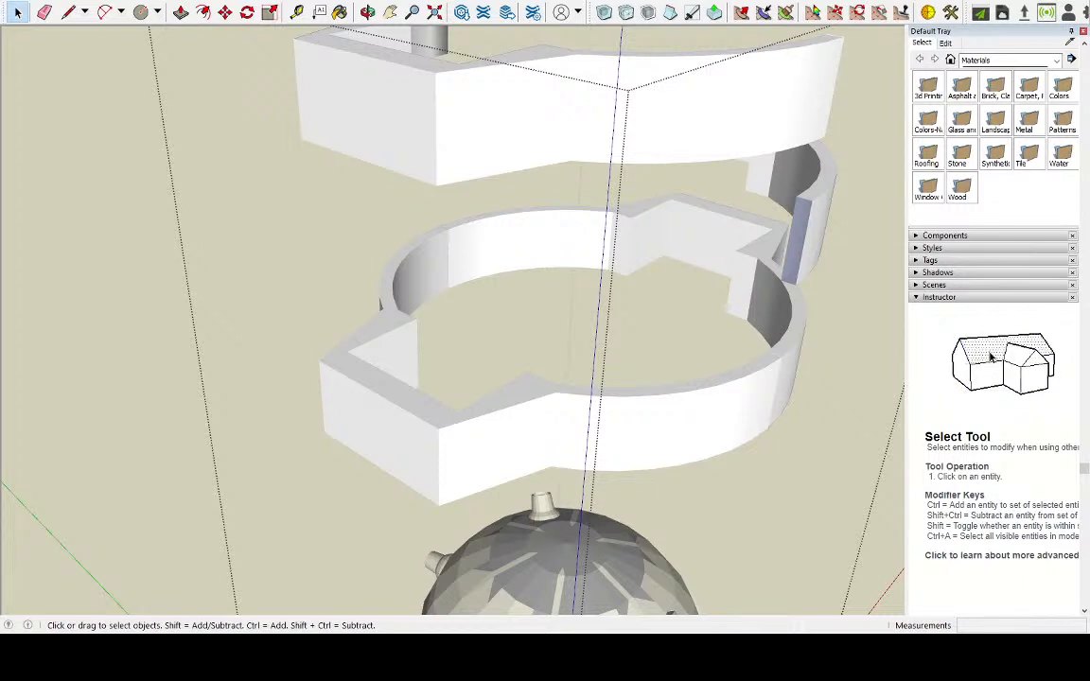
middle_click_drag(518, 207, 248, 190)
scroll(321, 134, "up", 5)
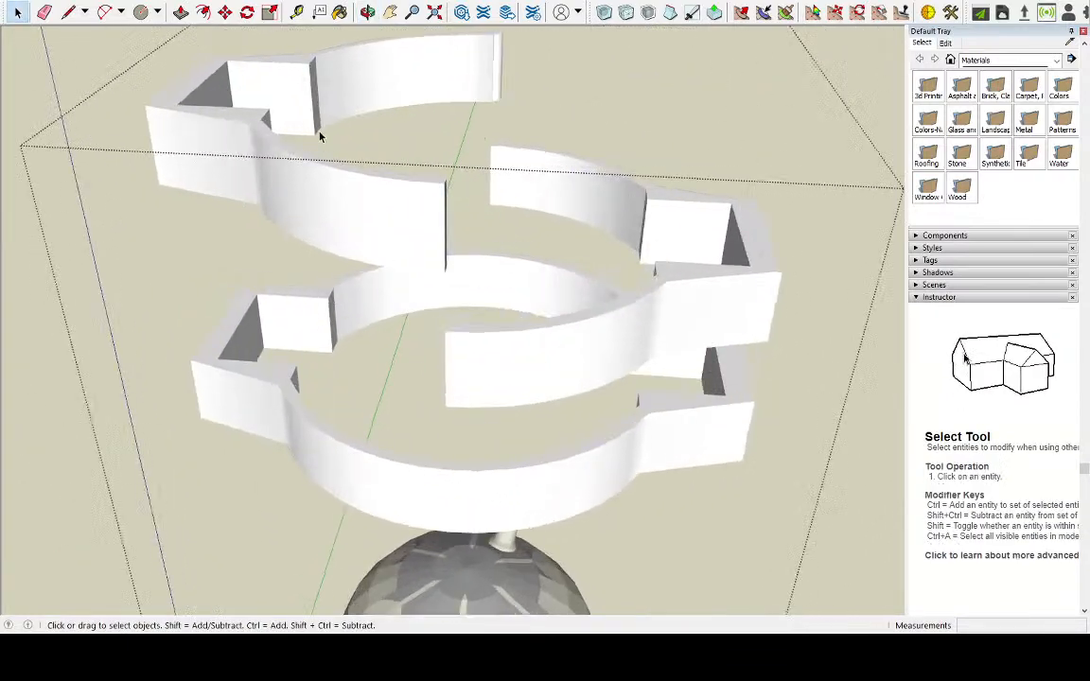
middle_click_drag(453, 170, 117, 311)
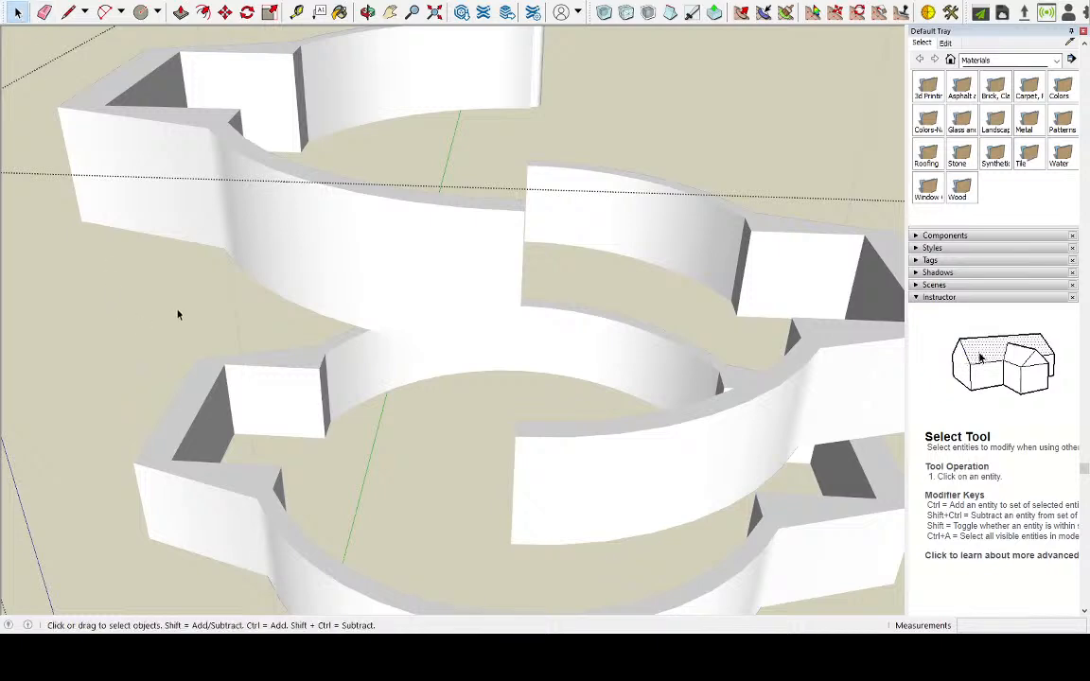
scroll(305, 274, "down", 4)
left_click(768, 132)
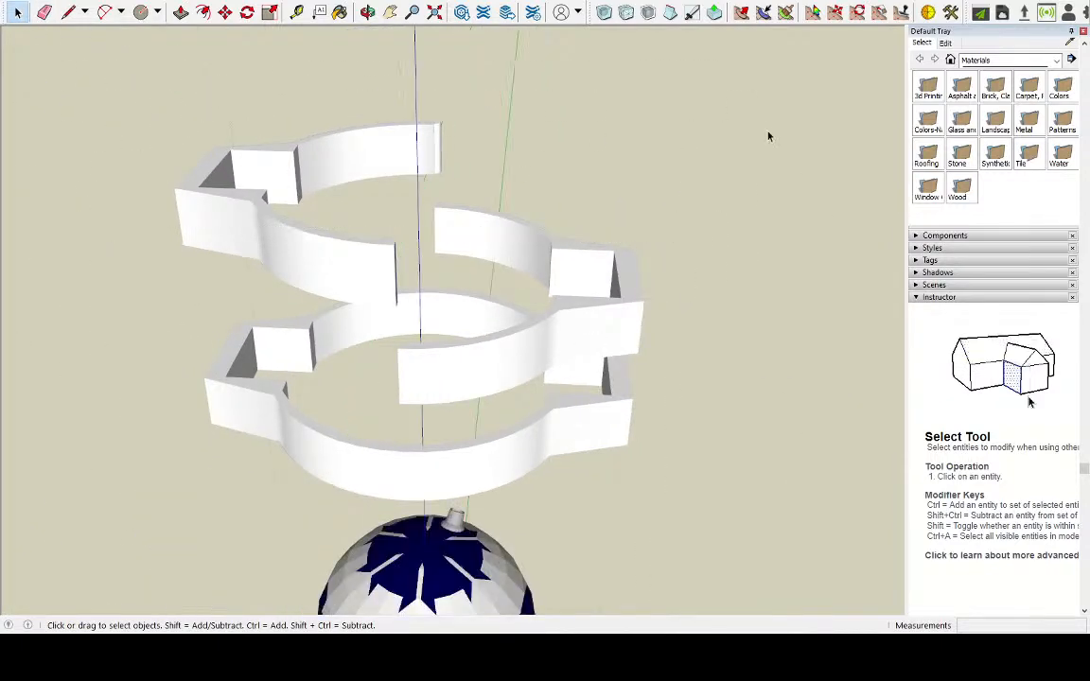
double_click(273, 255)
left_click(274, 254)
triple_click(274, 253)
Select the upper outer edges of the raised left half's tab and curved arms, leaving its top face out of the selection
scroll(270, 248, "up", 2)
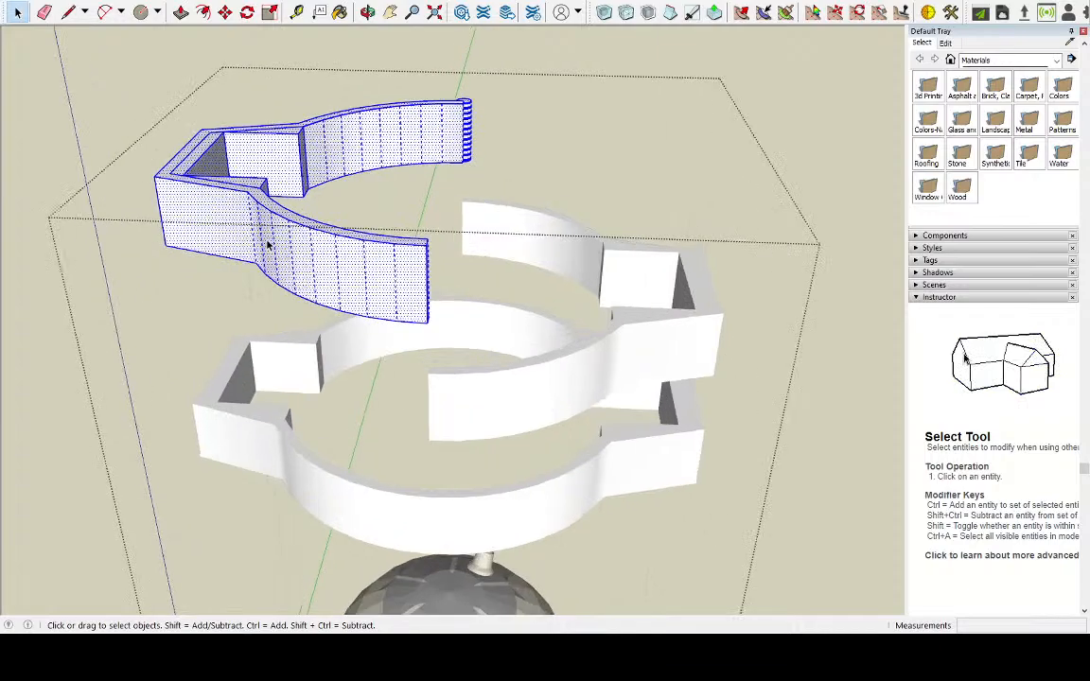
scroll(268, 245, "up", 3)
middle_click_drag(273, 216, 651, 180)
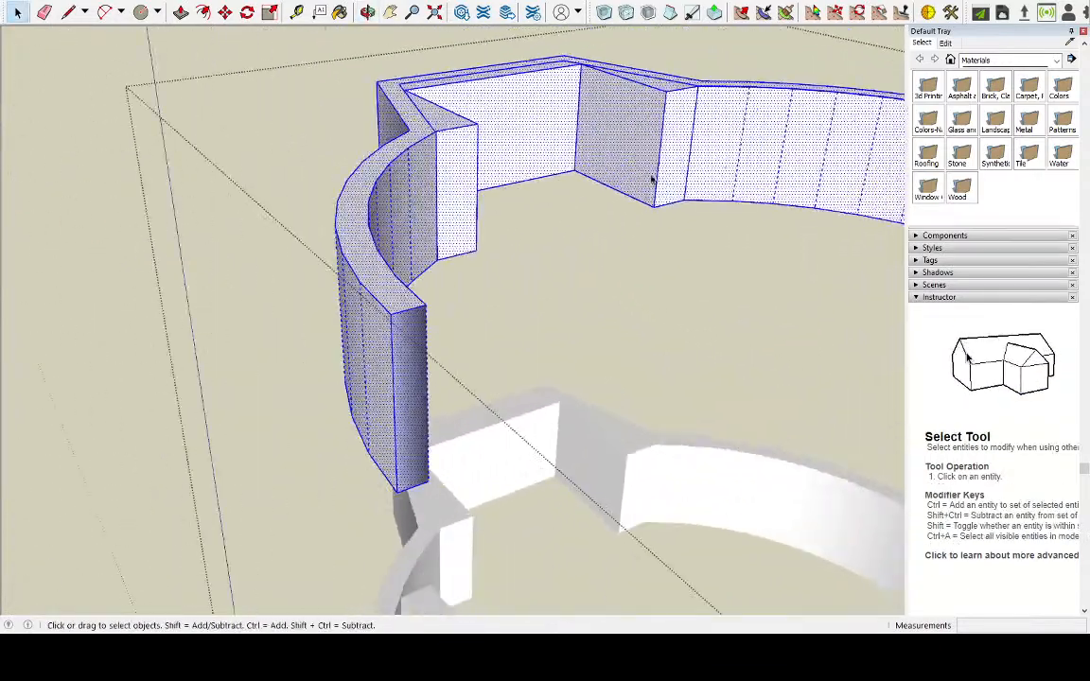
left_click(343, 253)
middle_click_drag(342, 252, 538, 237)
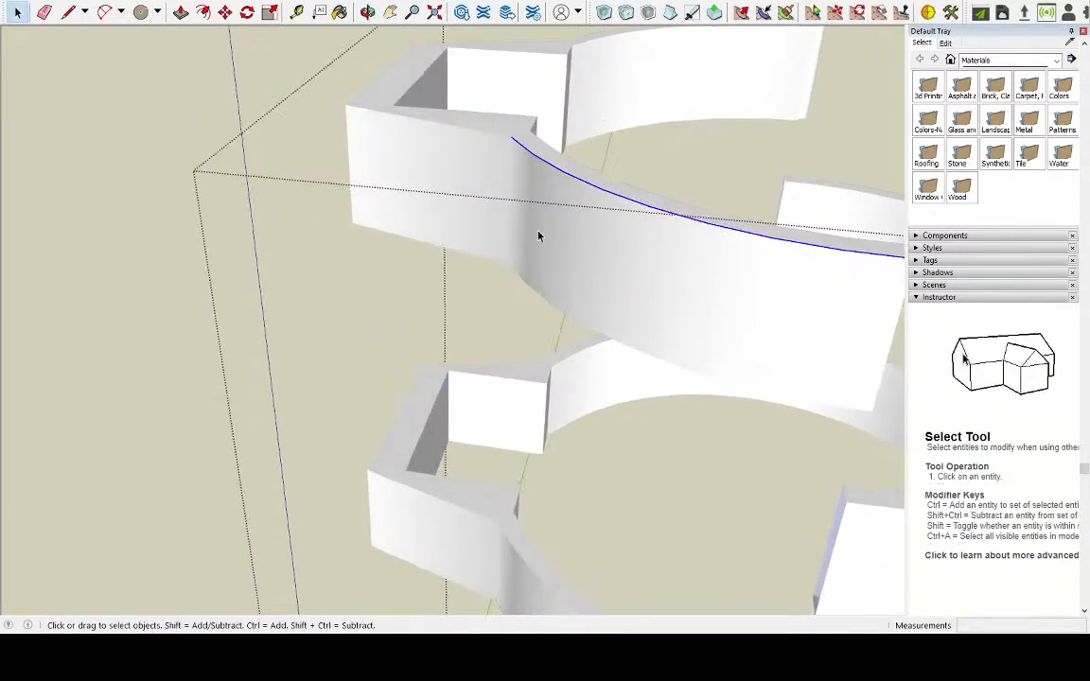
left_click(461, 131, "shift")
left_click(462, 130, "shift")
left_click(464, 128, "shift")
left_click(464, 129, "shift")
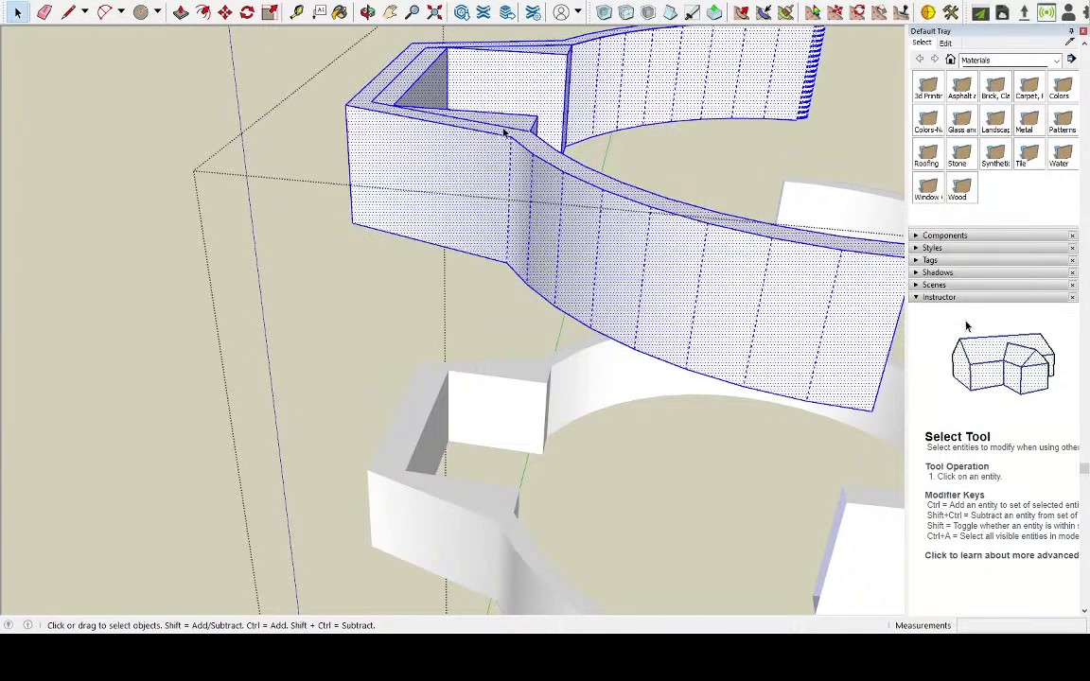
left_click(505, 130)
left_click(519, 140)
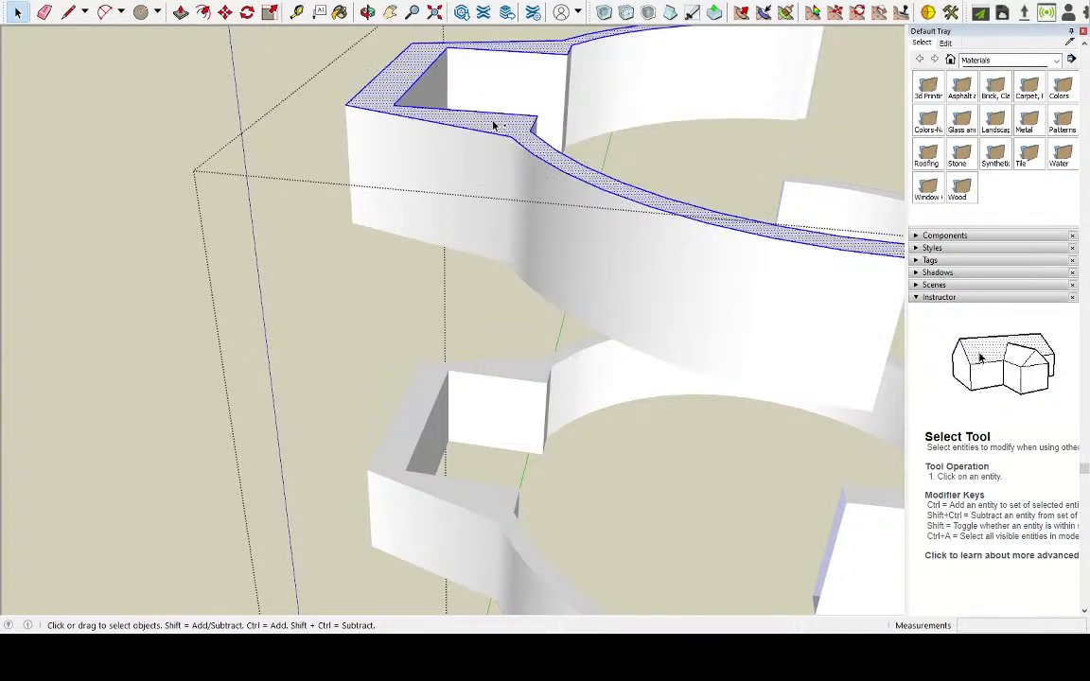
left_click(402, 92, "shift")
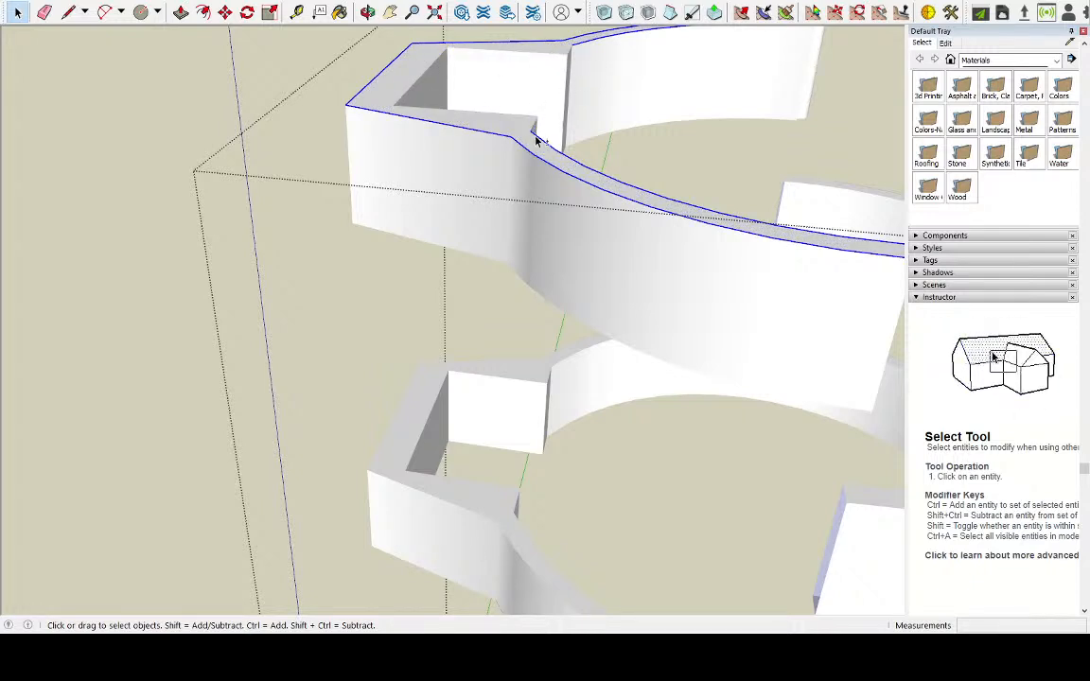
Remove the inner arc and cut-end edges from the selection, keeping only the raised left half's upper outer edges
middle_click_drag(535, 139, 152, 236)
scroll(860, 343, "up", 3)
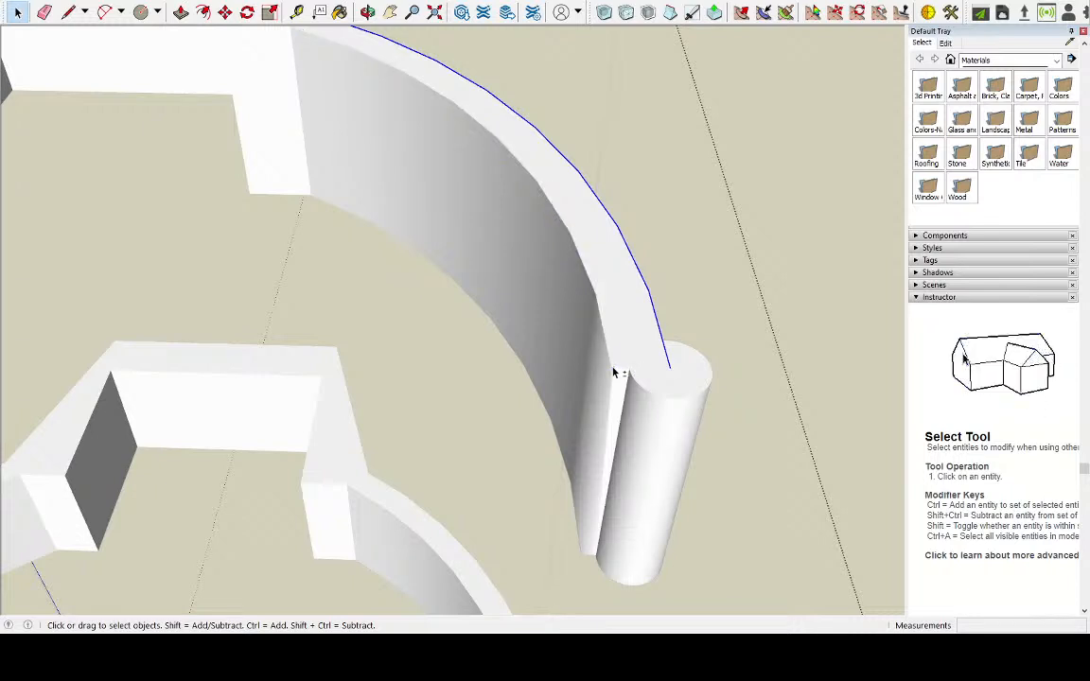
scroll(577, 343, "down", 1)
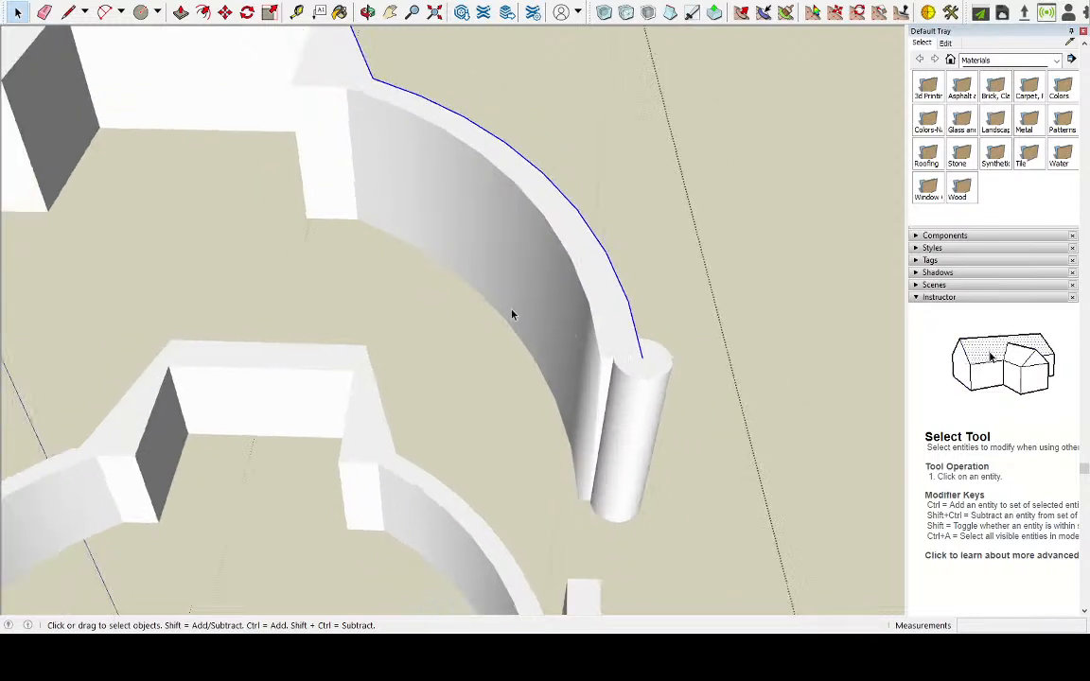
scroll(379, 333, "down", 1)
middle_click_drag(292, 335, 498, 325)
scroll(523, 456, "down", 1)
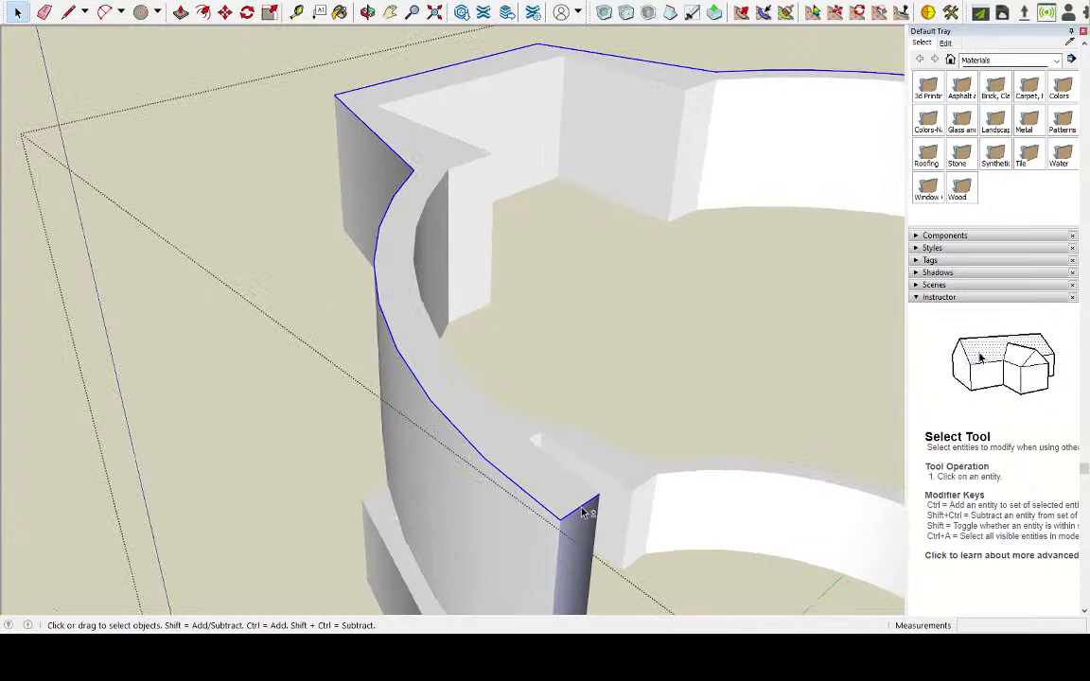
middle_click_drag(523, 456, 229, 355)
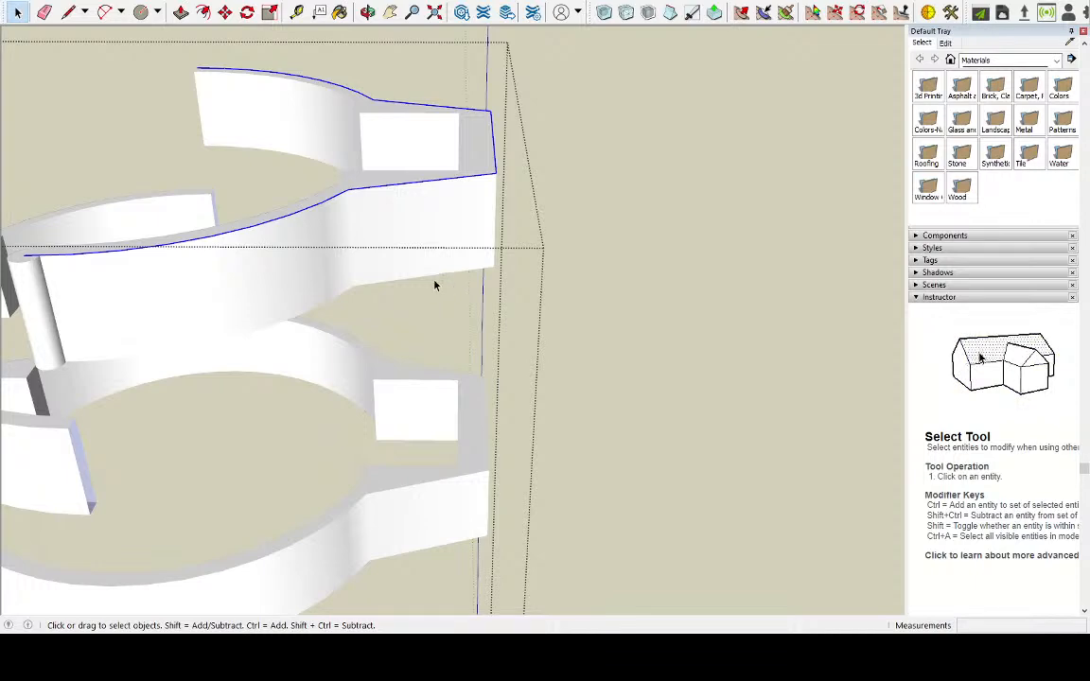
Try to round the selected upper outer edges of the raised left half with Round Corner at a 0.2 cm offset
scroll(650, 282, "down", 3)
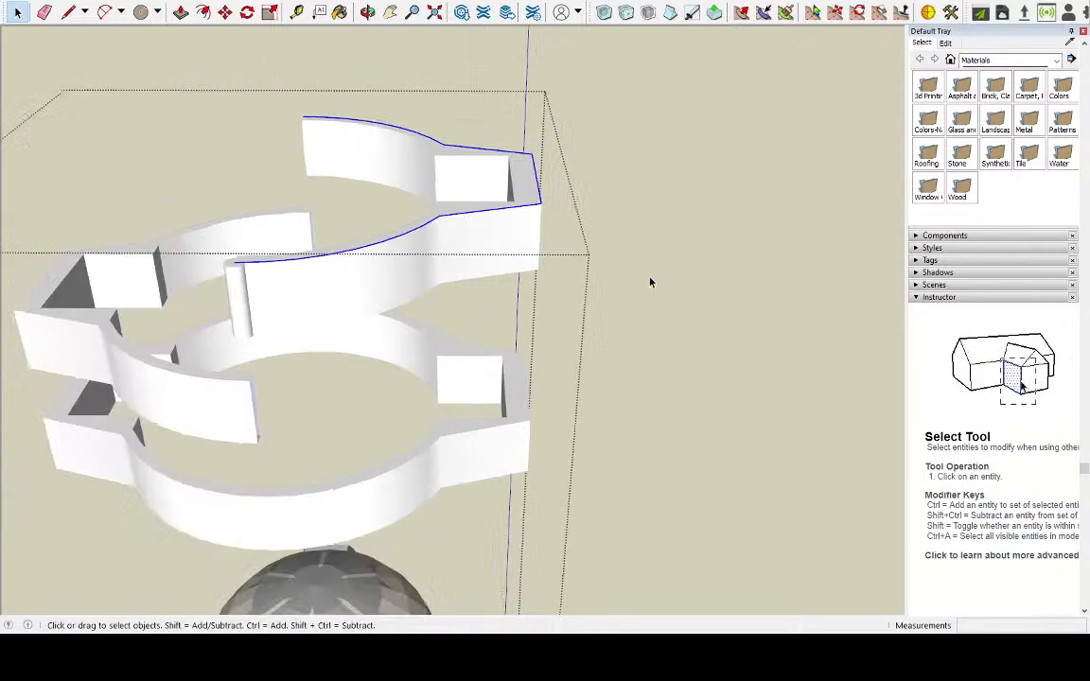
middle_click_drag(724, 352, 487, 259)
scroll(232, 90, "up", 3)
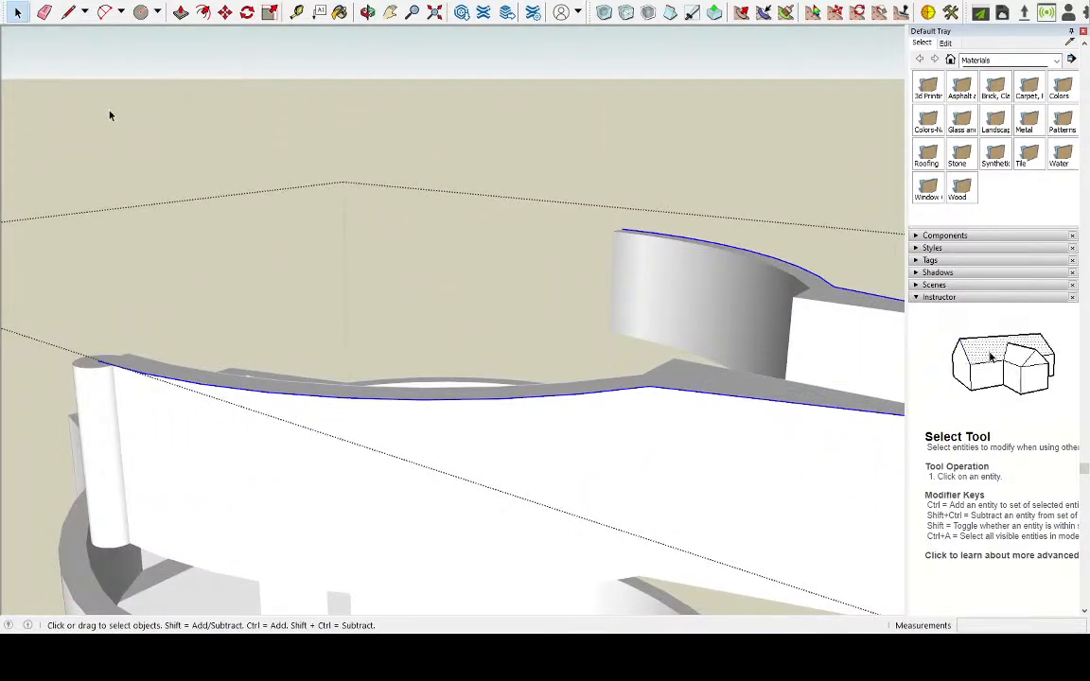
left_click(26, 115)
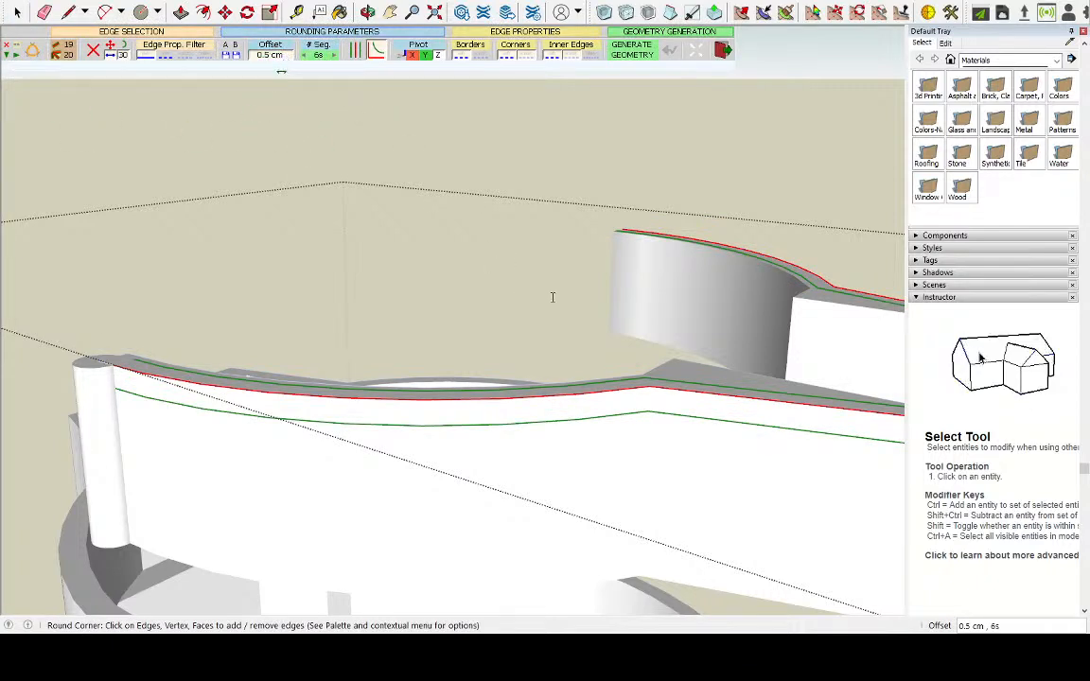
type("0.2")
key("Return")
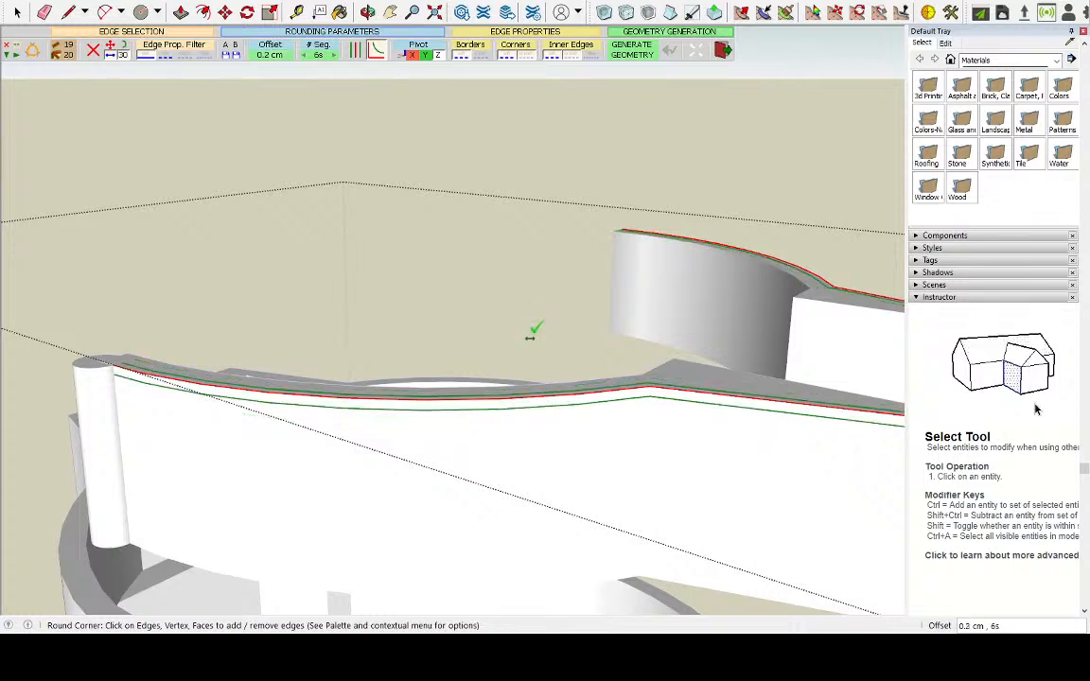
left_click(643, 54)
middle_click_drag(570, 170, 560, 139)
middle_click_drag(574, 210, 492, 218)
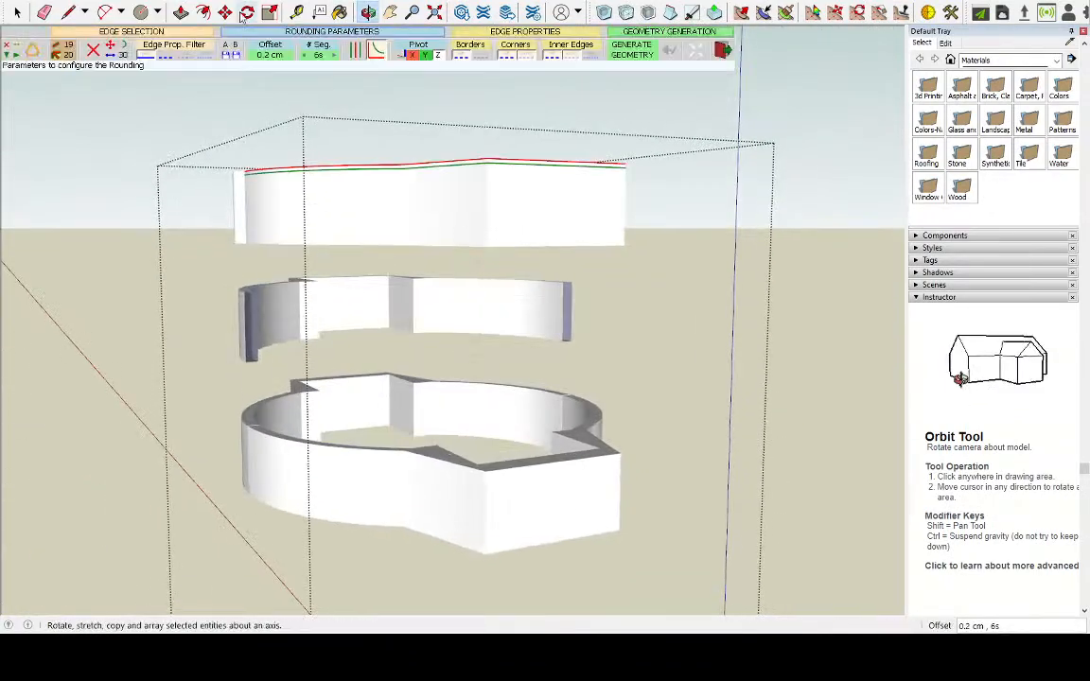
left_click(17, 12)
Select both the upper and lower outer edges of the raised left half, leaving out its underside face and inner edges
scroll(442, 160, "up", 3)
left_click(517, 202)
triple_click(525, 199)
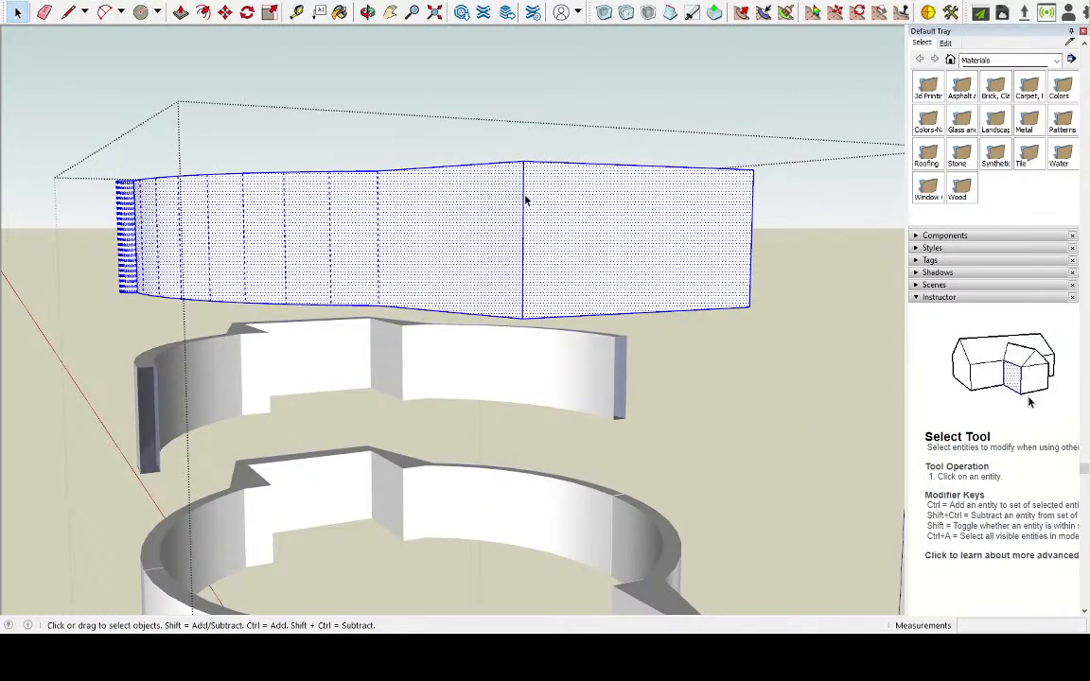
key("Escape")
middle_click_drag(523, 194, 440, 212)
left_click(436, 269)
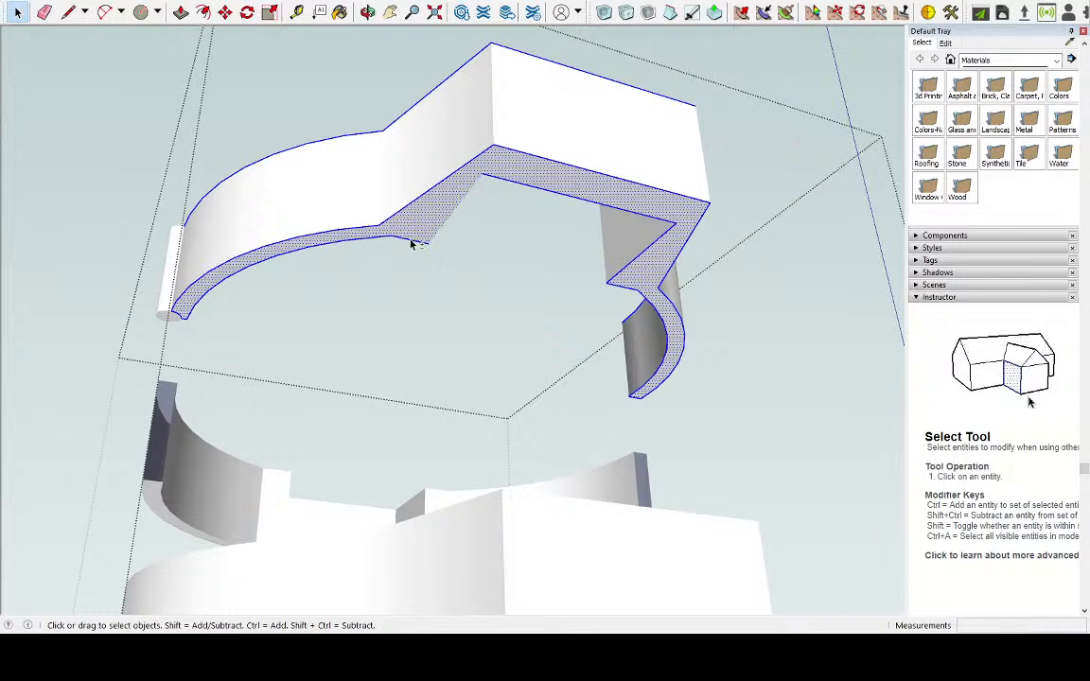
left_click(197, 296, "shift")
left_click(511, 184, "shift")
left_click(662, 242, "shift")
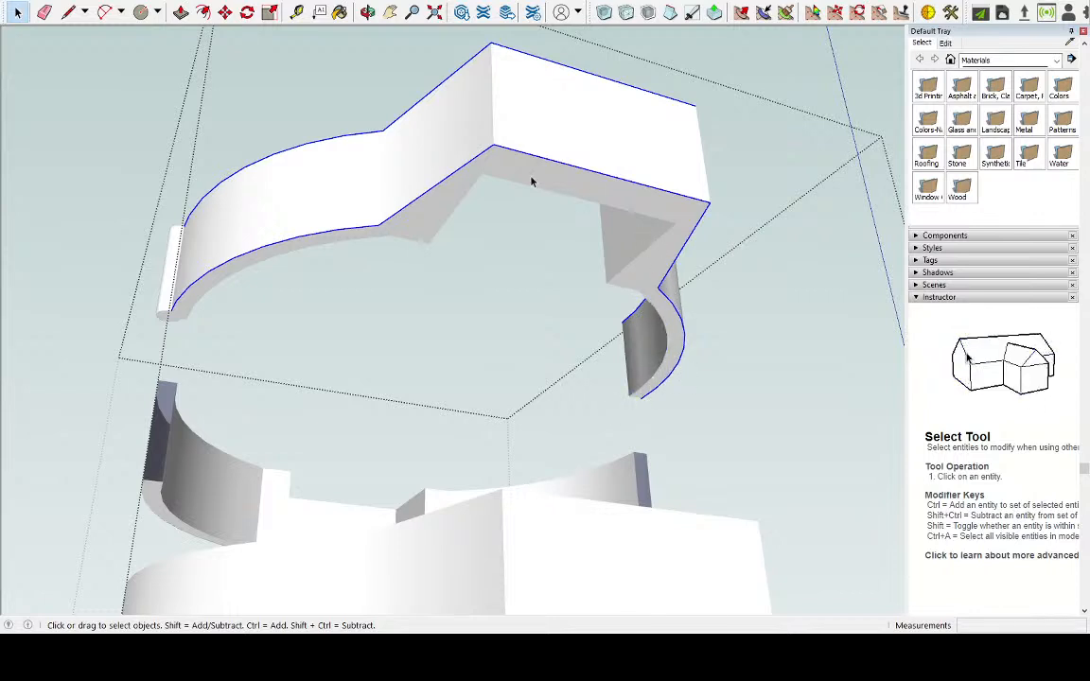
Reselect the raised left half's outer tab face and its top and underside faces together with their bordering edges
left_click(498, 135, "shift")
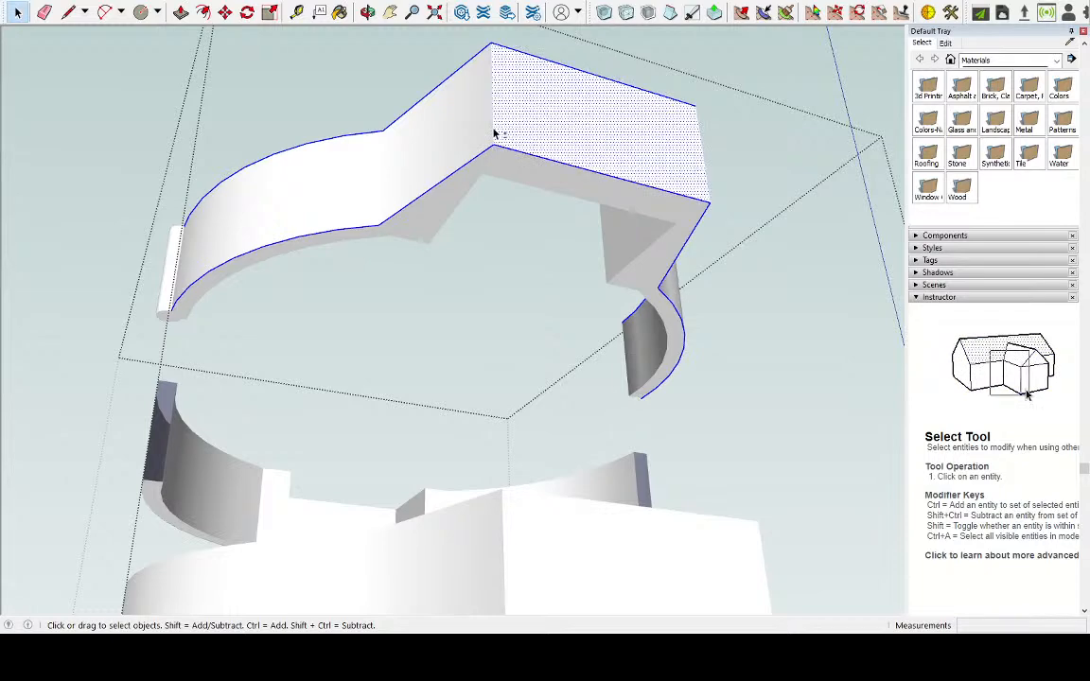
triple_click(499, 134, "shift")
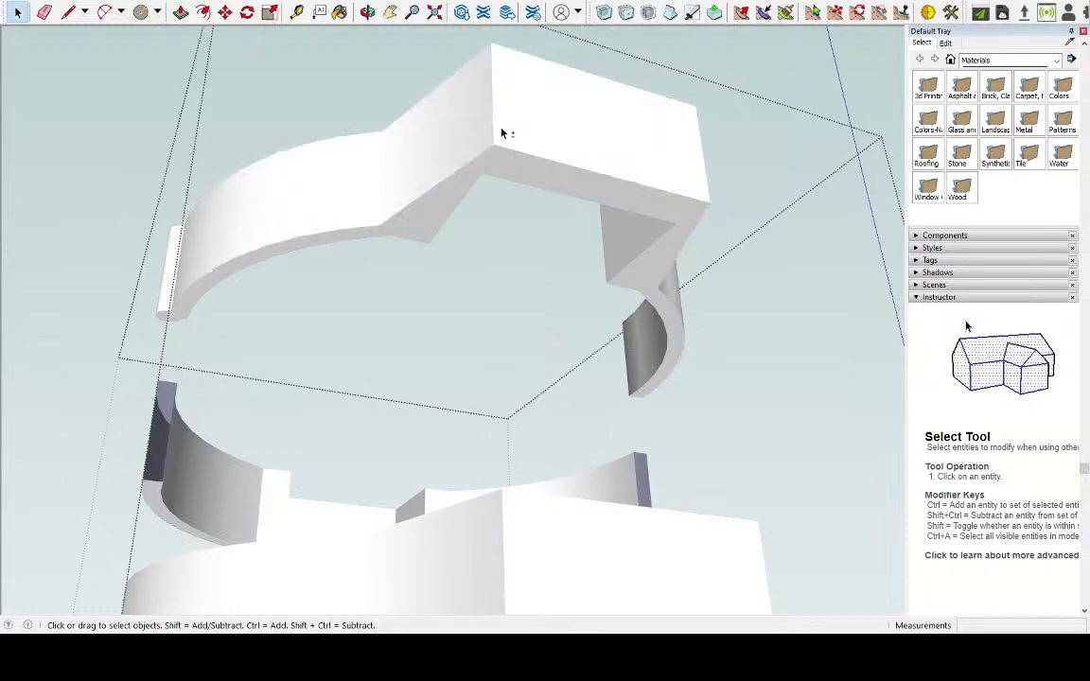
double_click(502, 133)
triple_click(502, 134)
left_click(453, 194)
left_click(531, 137, "shift")
middle_click_drag(540, 107, 489, 486)
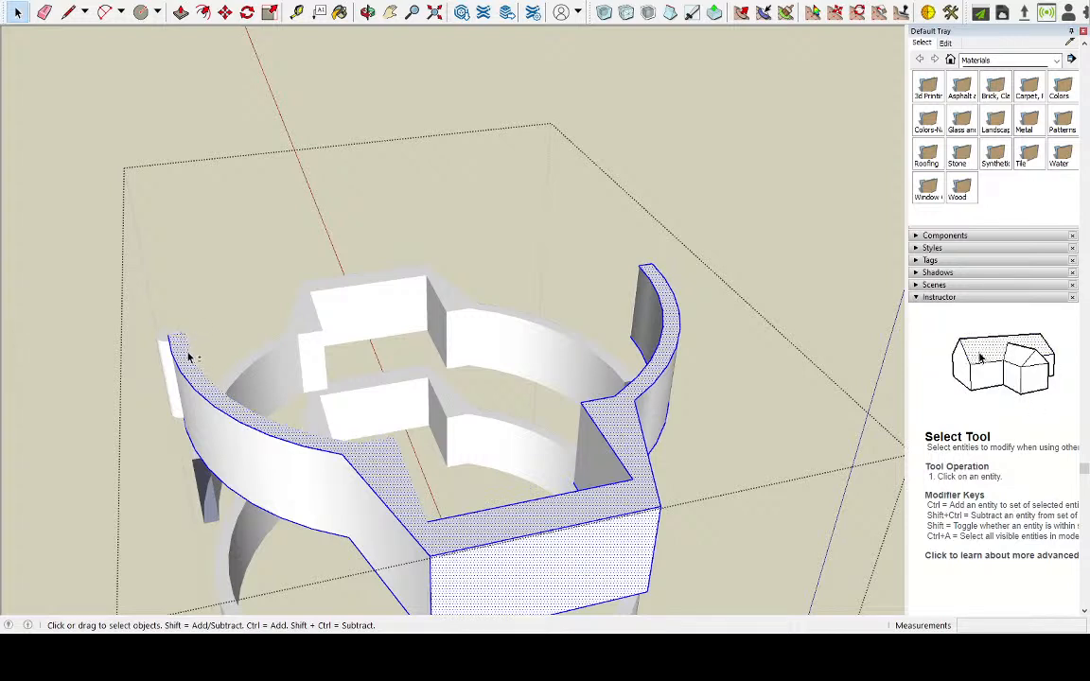
Remove the raised left half's top face and its inner and cut-end edges from the selection, keeping the upper outer edges
scroll(184, 343, "up", 5)
scroll(213, 322, "up", 3)
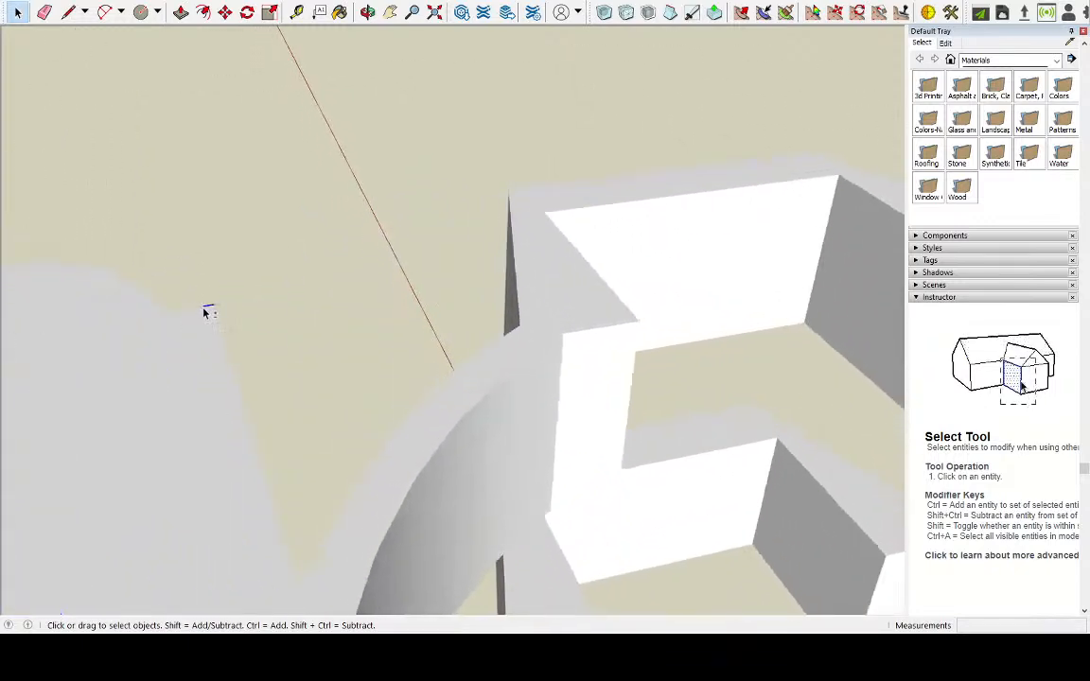
scroll(269, 318, "down", 10)
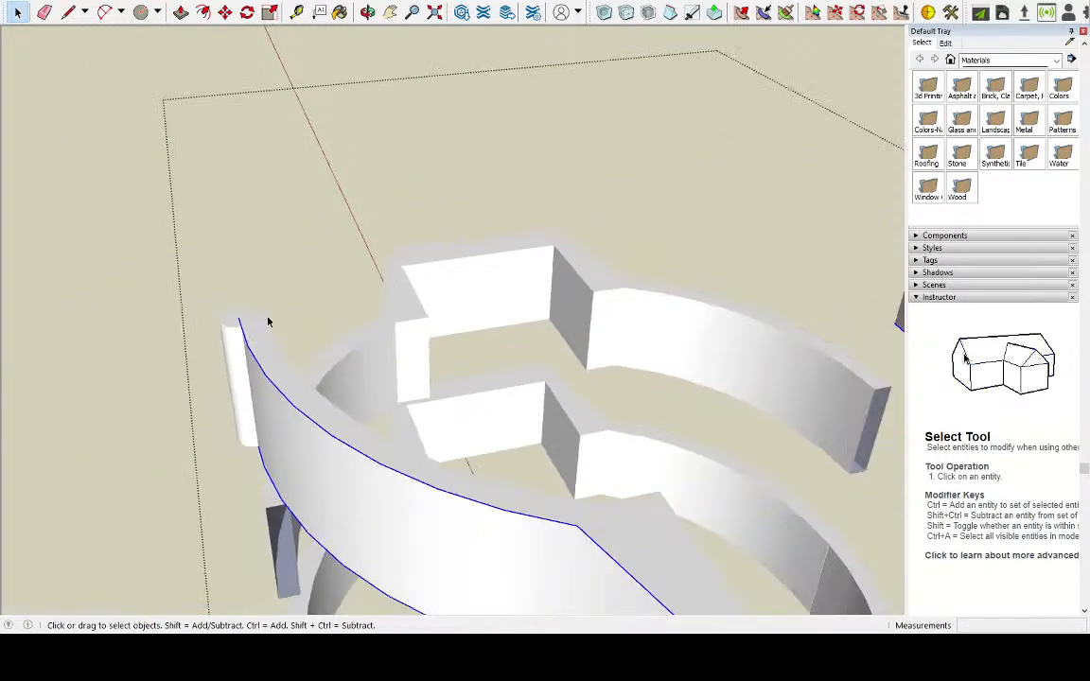
scroll(526, 420, "up", 1)
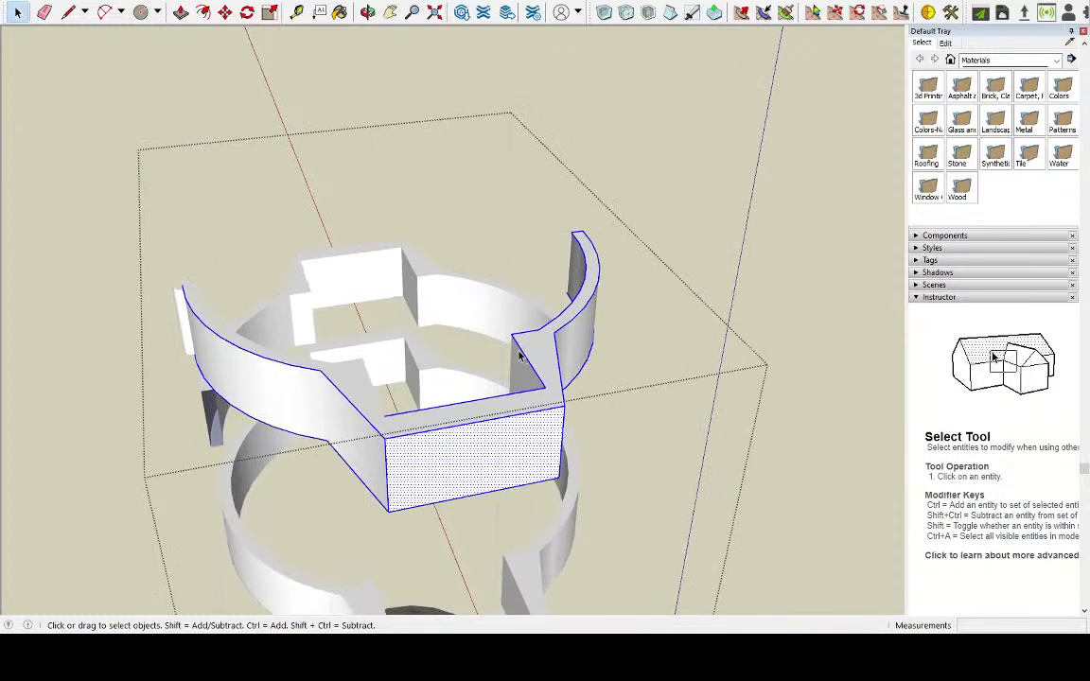
scroll(526, 362, "up", 4)
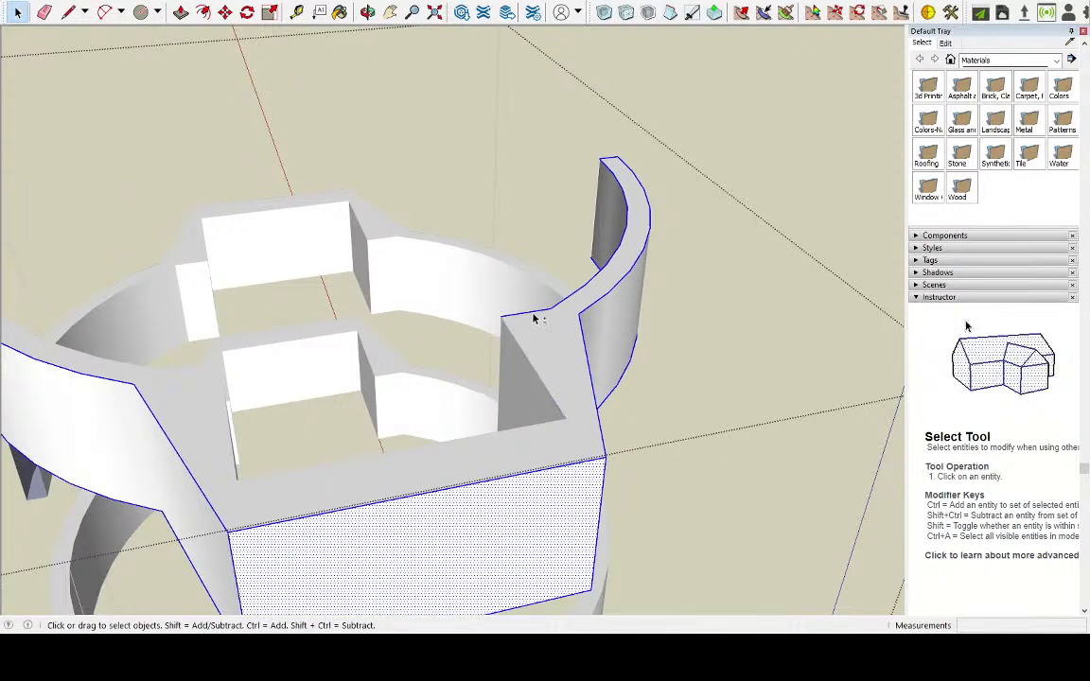
left_click(574, 296, "shift")
left_click(578, 295, "shift")
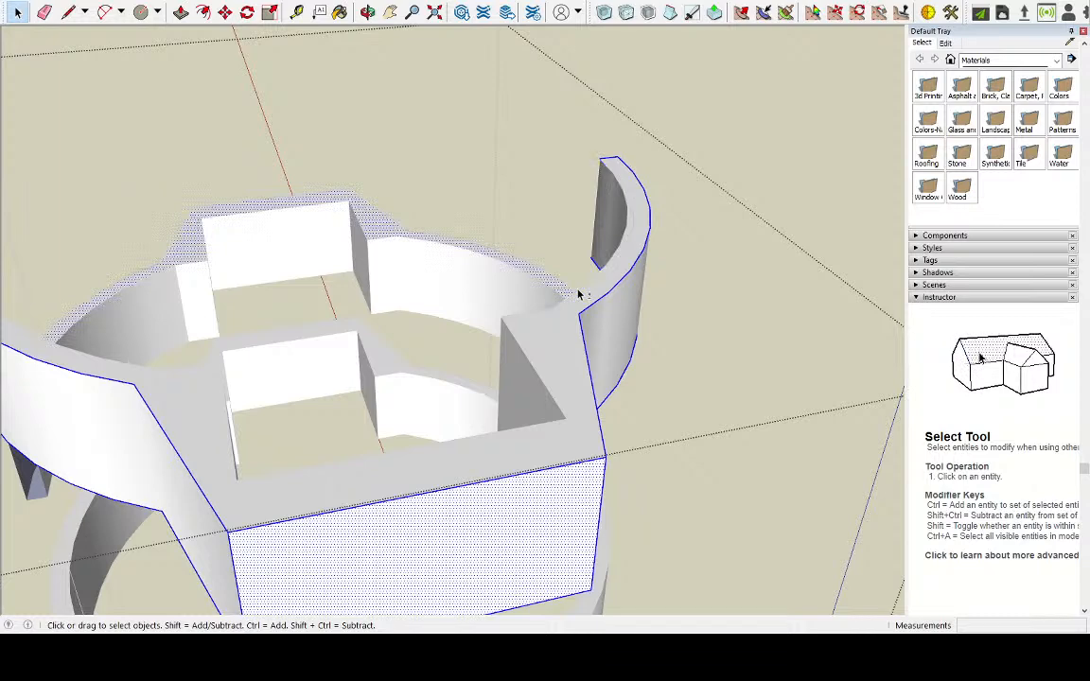
scroll(610, 170, "up", 5)
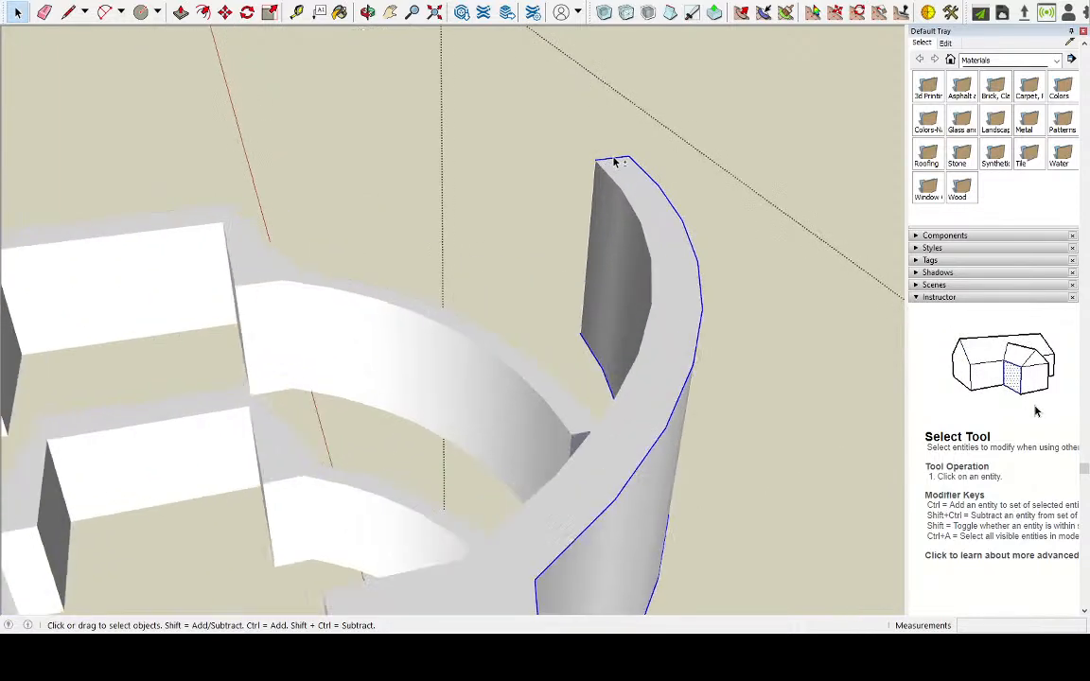
scroll(607, 178, "down", 4)
Remove the raised left half's underside face and its inner tab and arm edges from the selection
middle_click_drag(591, 188, 572, 229)
scroll(529, 271, "down", 4)
middle_click_drag(487, 328, 556, 213)
scroll(544, 180, "down", 6)
middle_click_drag(579, 297, 418, 88)
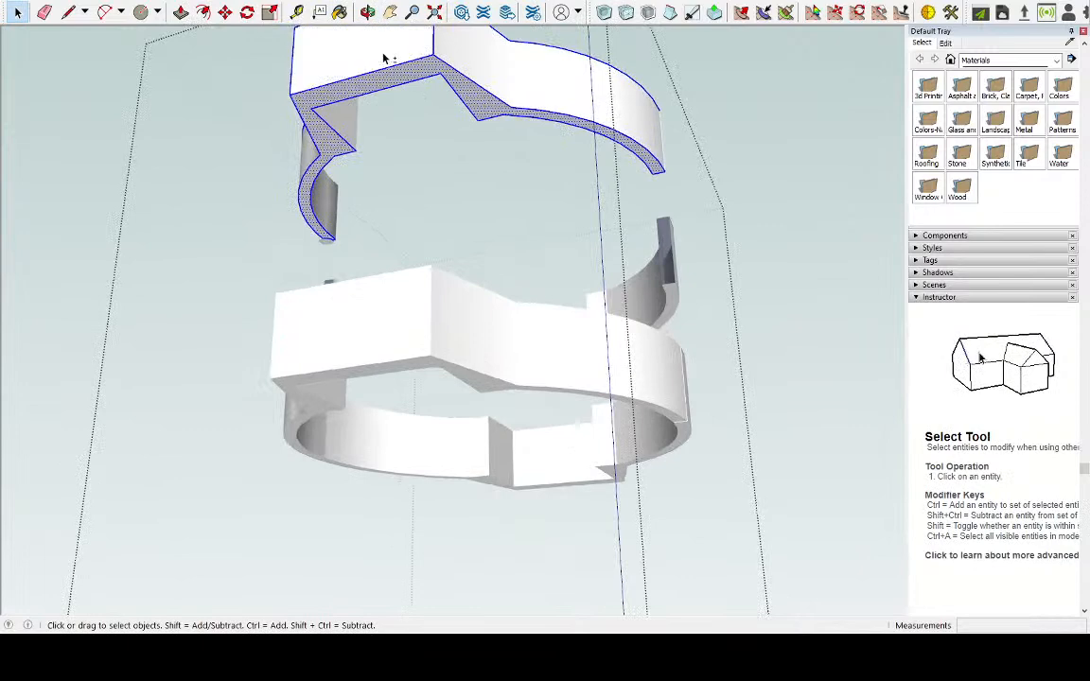
scroll(409, 99, "up", 3)
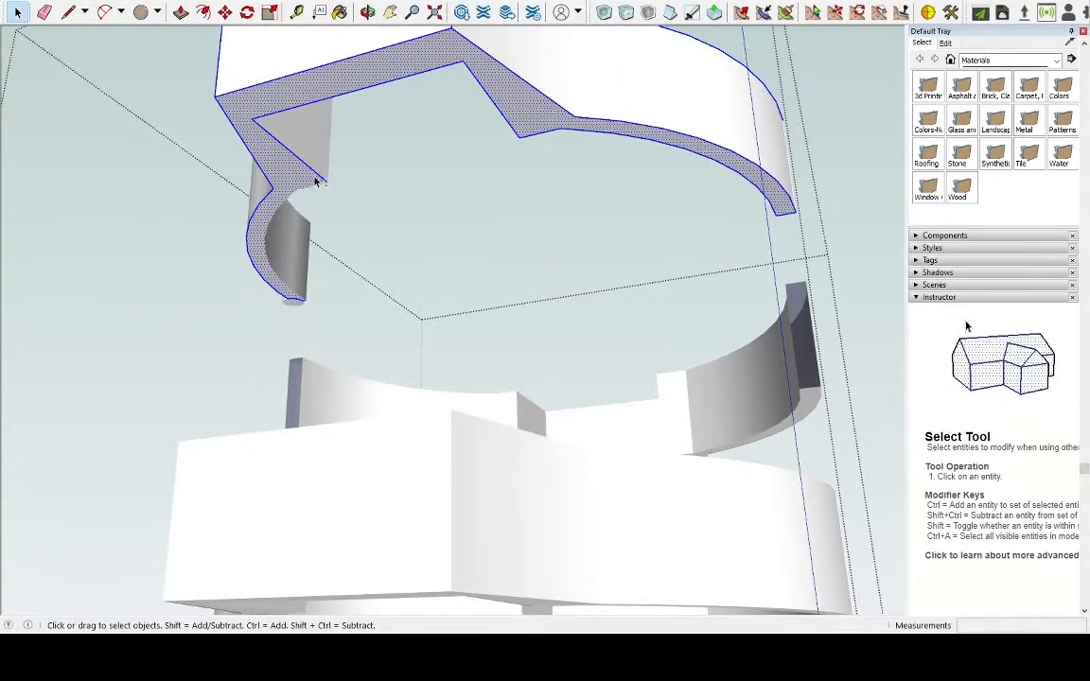
left_click(308, 173, "shift")
left_click(306, 165, "shift")
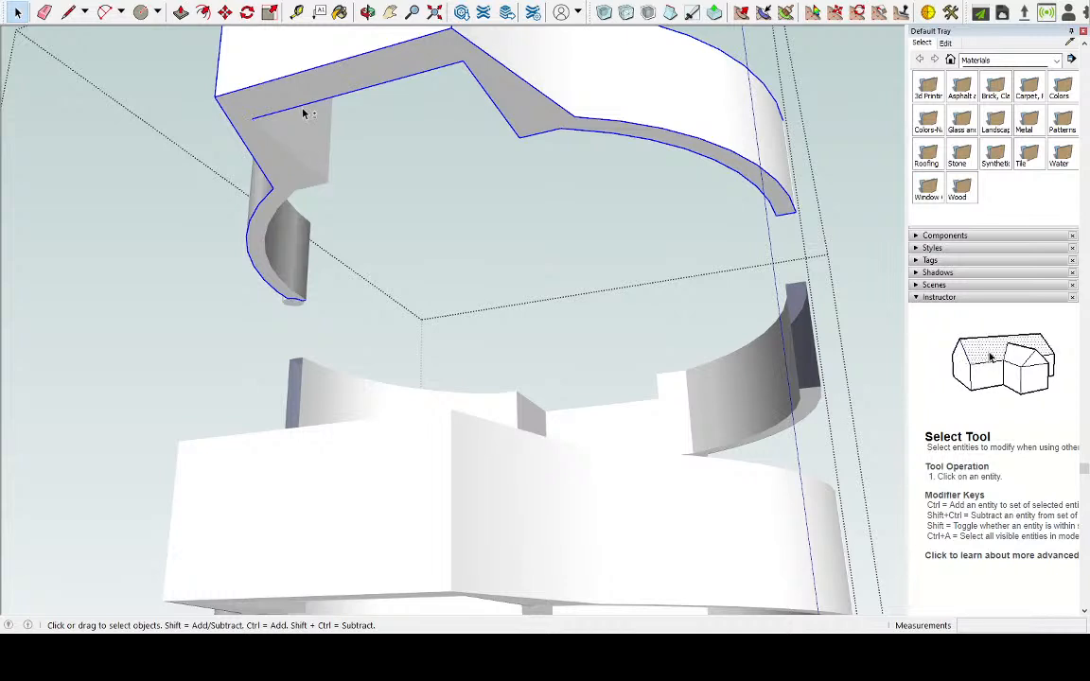
left_click(301, 111, "shift")
left_click(494, 109, "shift")
left_click(535, 134, "shift")
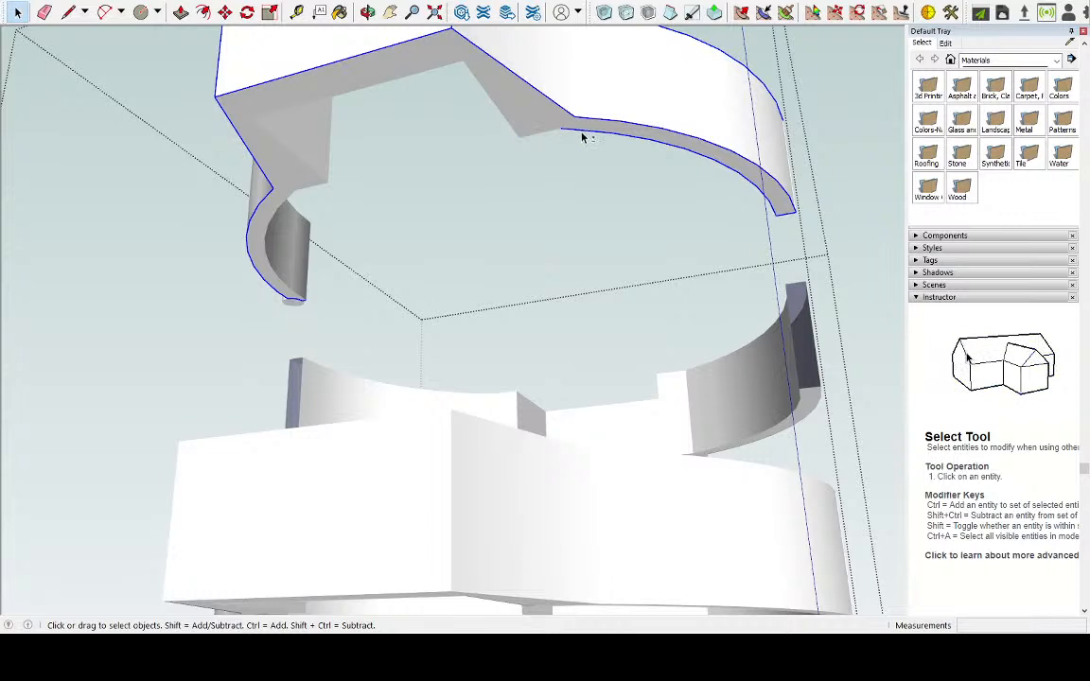
left_click(582, 131, "shift")
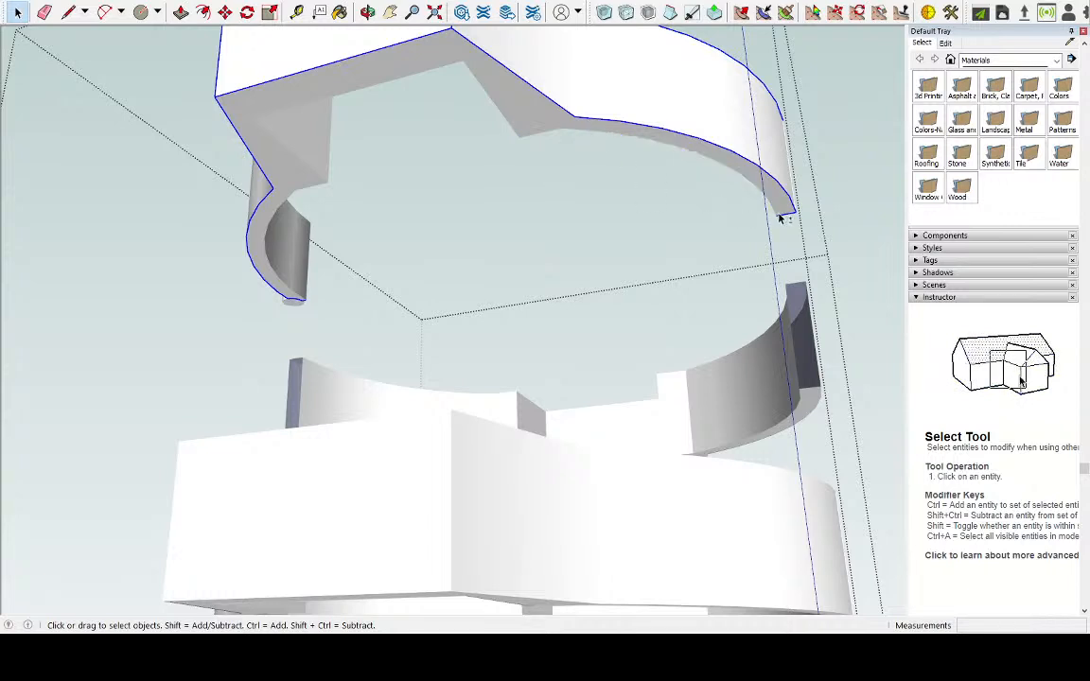
Remove the cut-end edges at both arm ends of the raised left half's underside from the selection
scroll(783, 217, "down", 3)
scroll(276, 285, "up", 8)
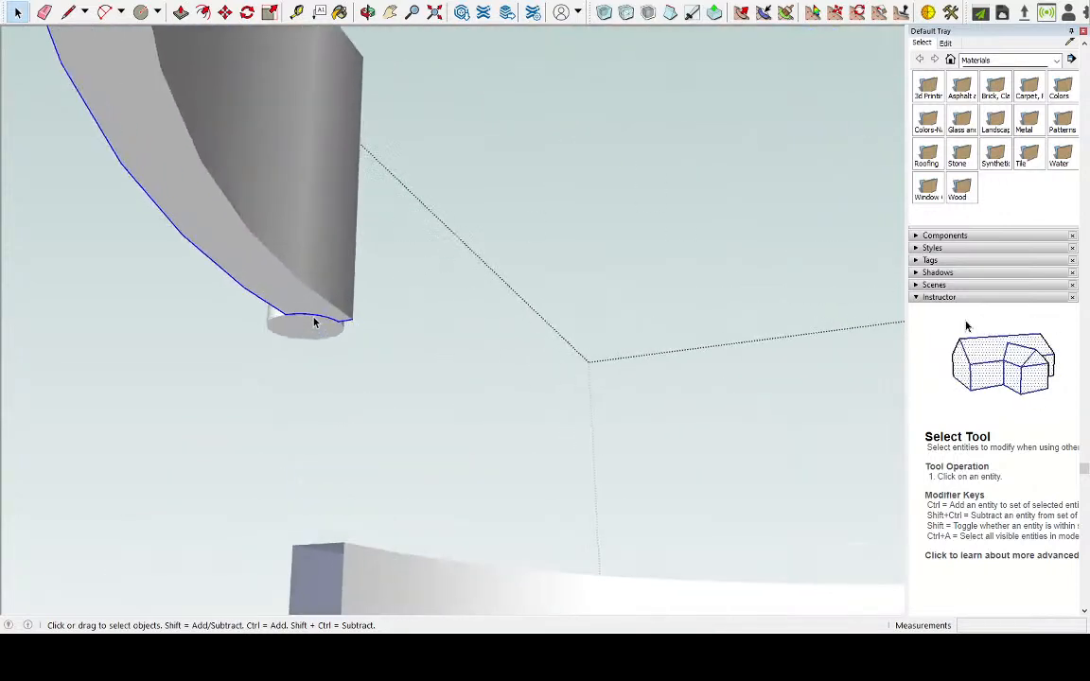
left_click(315, 319, "shift")
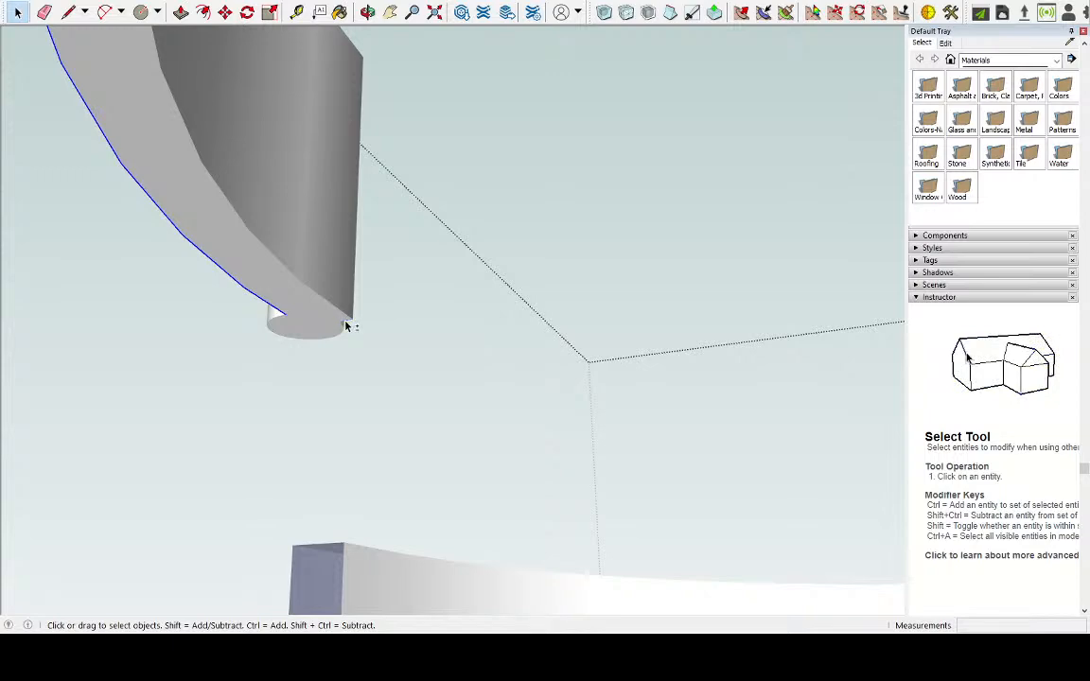
scroll(371, 247, "down", 5)
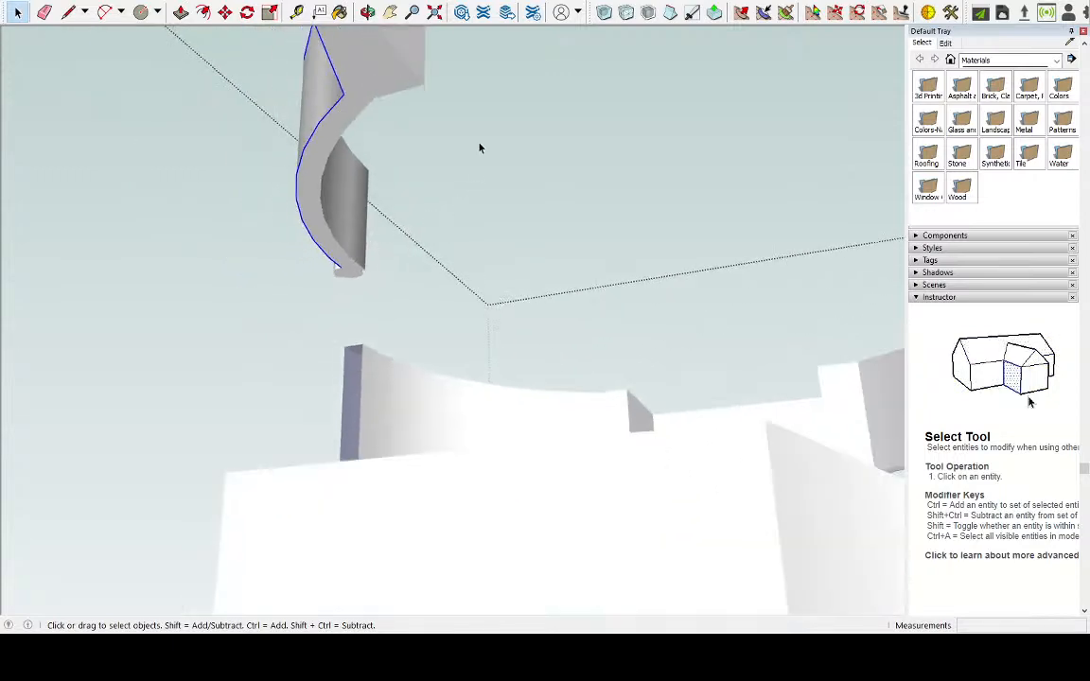
scroll(479, 147, "down", 3)
Round the selected outer edges of the raised left half with Round Corner at a 0.2 cm offset and 6 segments
mouse_move(508, 129)
middle_mouse_down()
mouse_move(503, 204)
mouse_move(360, 252)
mouse_move(346, 189)
mouse_move(207, 187)
mouse_move(282, 253)
mouse_move(366, 179)
middle_mouse_up()
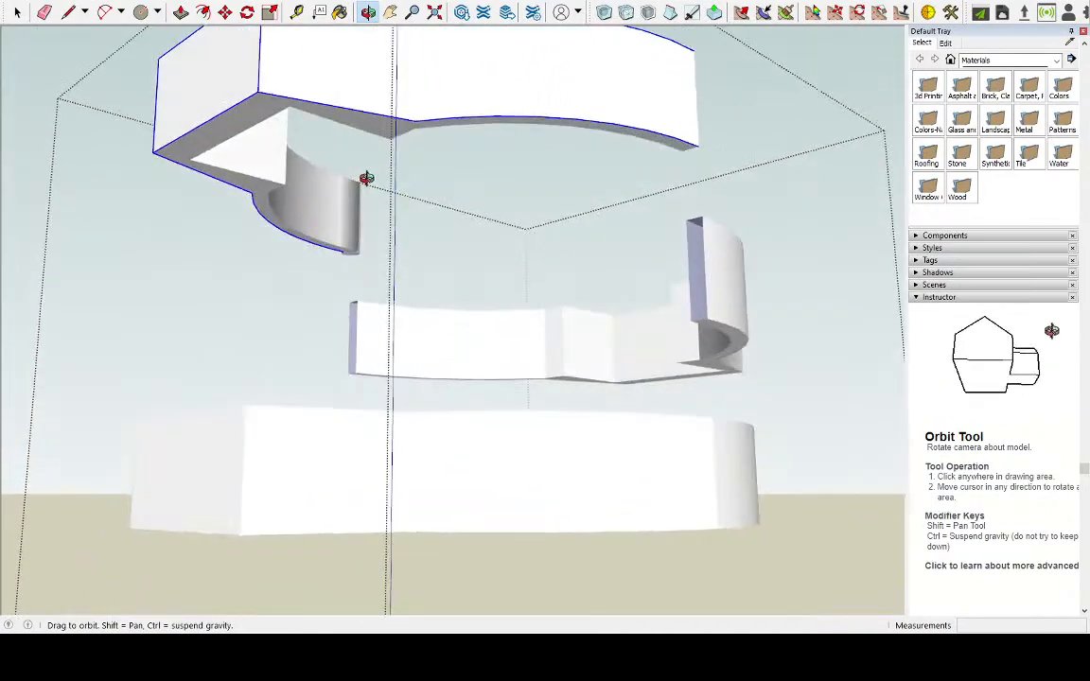
left_click(30, 107)
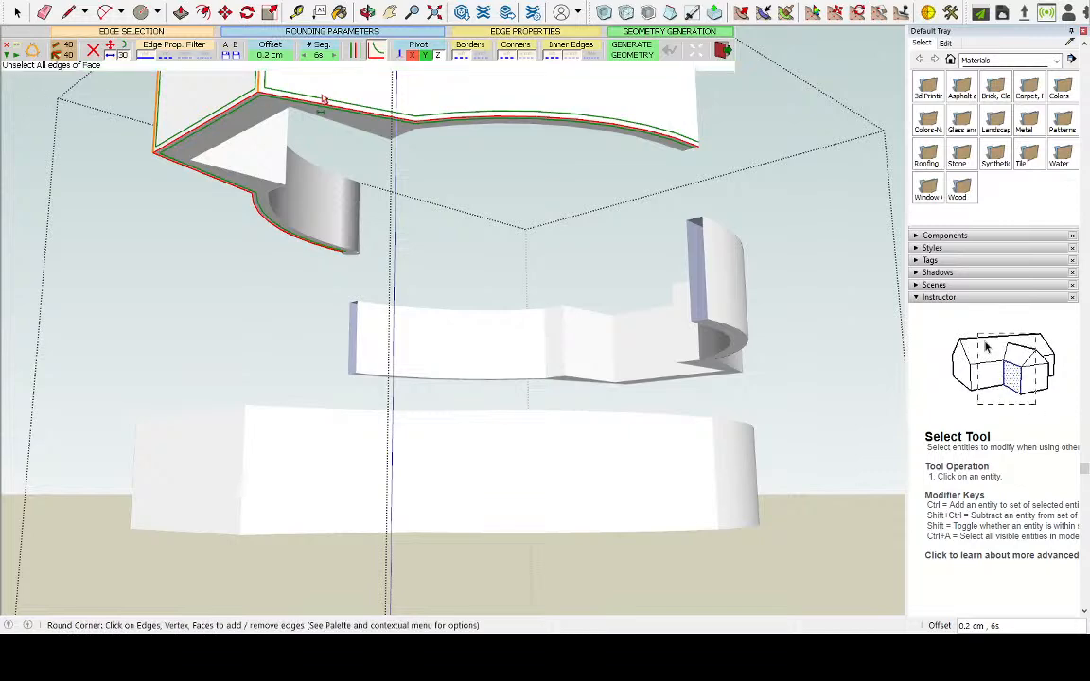
middle_click_drag(433, 171, 301, 242)
scroll(557, 304, "up", 5)
scroll(485, 264, "down", 5)
middle_click_drag(575, 266, 208, 200)
scroll(212, 180, "up", 5)
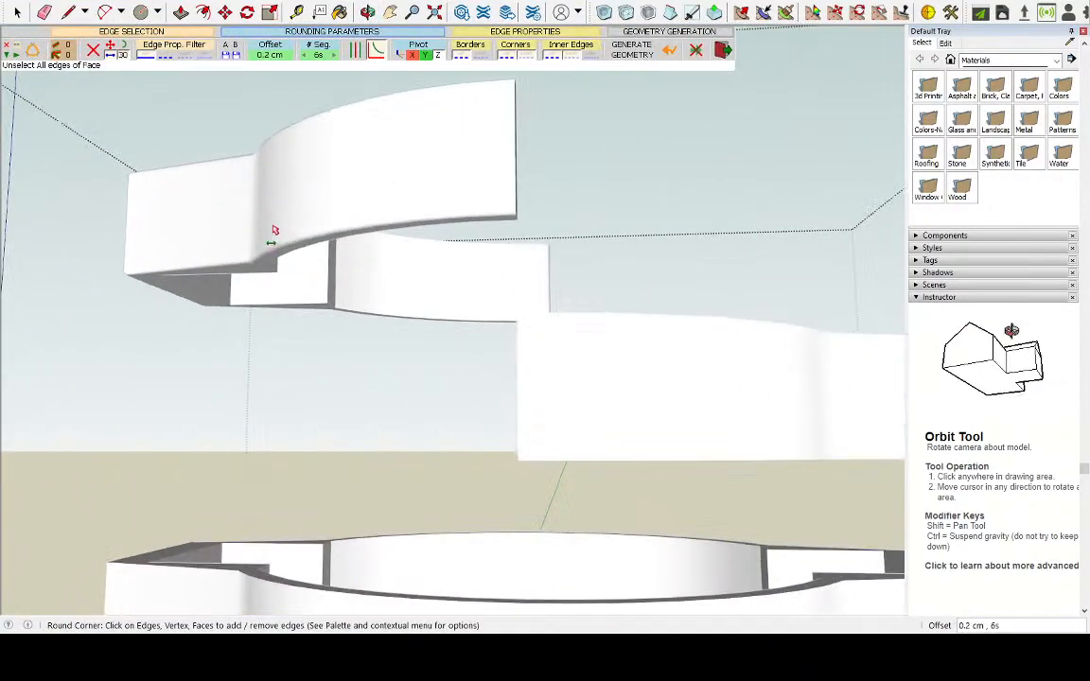
middle_click_drag(424, 290, 383, 433)
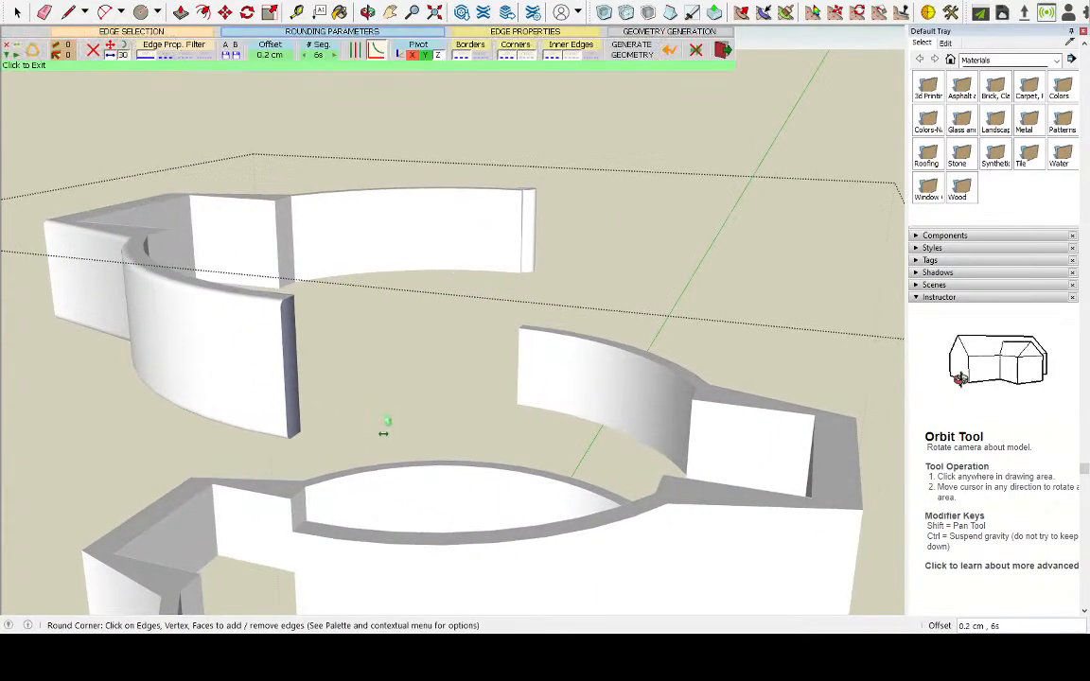
scroll(370, 425, "down", 6)
scroll(390, 407, "up", 4)
middle_click_drag(394, 387, 474, 291)
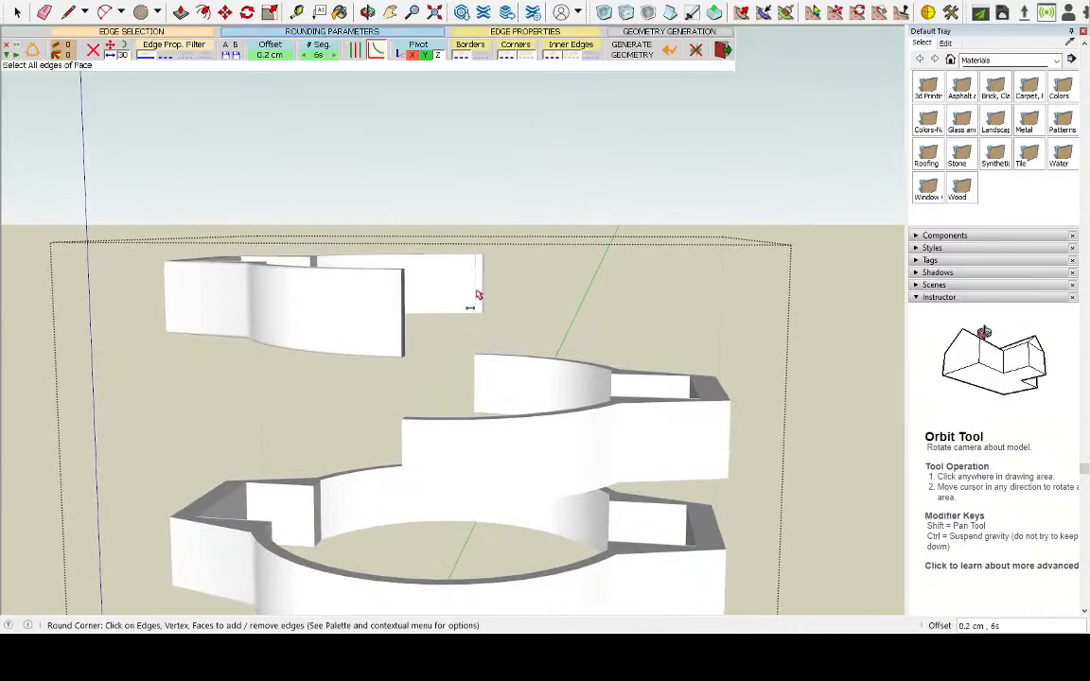
scroll(512, 383, "up", 3)
key("space")
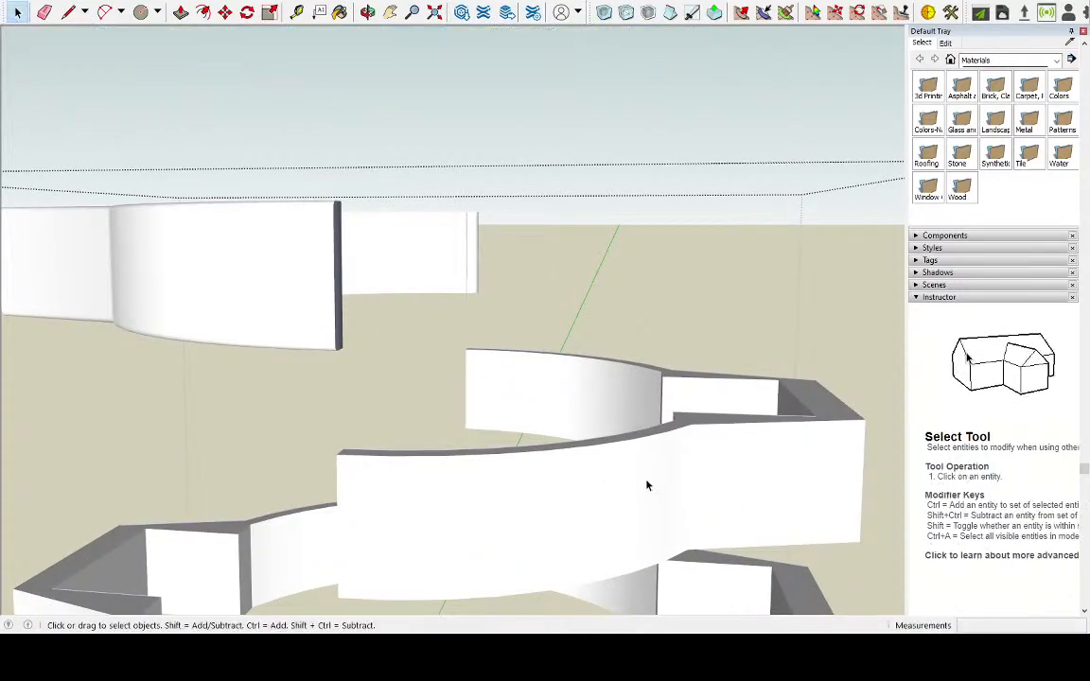
Select the right half's top, underside and outer tab faces with their bordering edges, leaving out the curved wall faces
left_click(647, 484)
triple_click(655, 450)
middle_click_drag(634, 437, 623, 309)
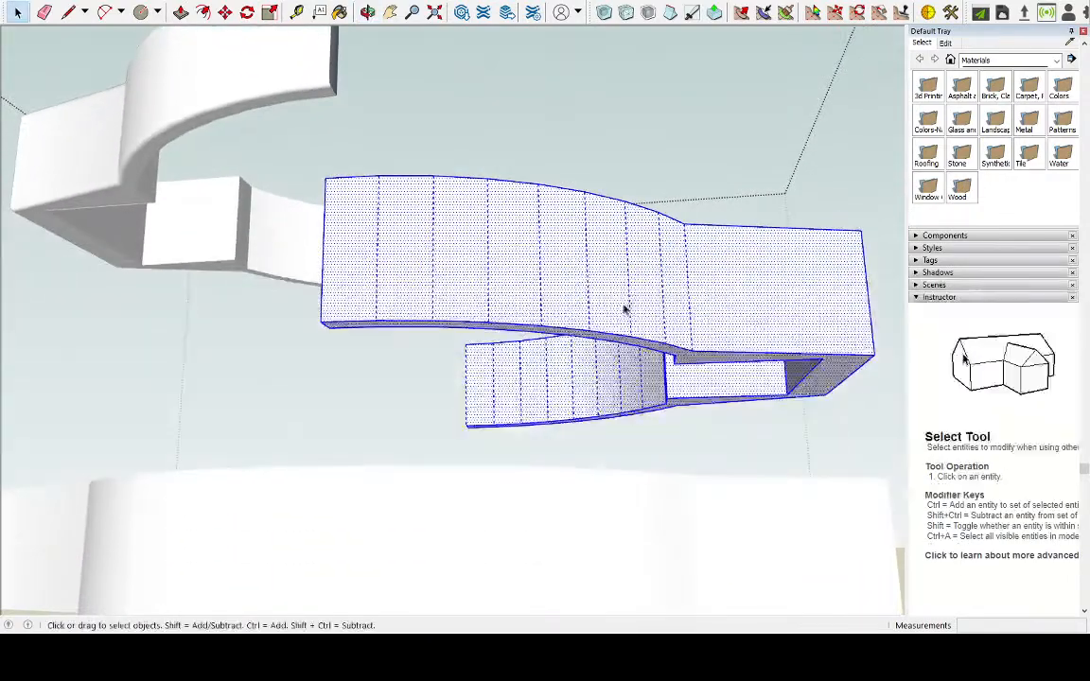
left_click(689, 359)
middle_click_drag(791, 311, 435, 353)
left_click(341, 304)
middle_click_drag(340, 304, 349, 390)
left_click(386, 335, "shift")
middle_click_drag(250, 381, 636, 349)
mouse_move(291, 265)
middle_mouse_down()
mouse_move(445, 111)
mouse_move(246, 141)
mouse_move(292, 287)
middle_mouse_up()
Remove the right half's top face and its inner and cut-end edges from the selection, keeping the upper outer edges
scroll(350, 301, "up", 3)
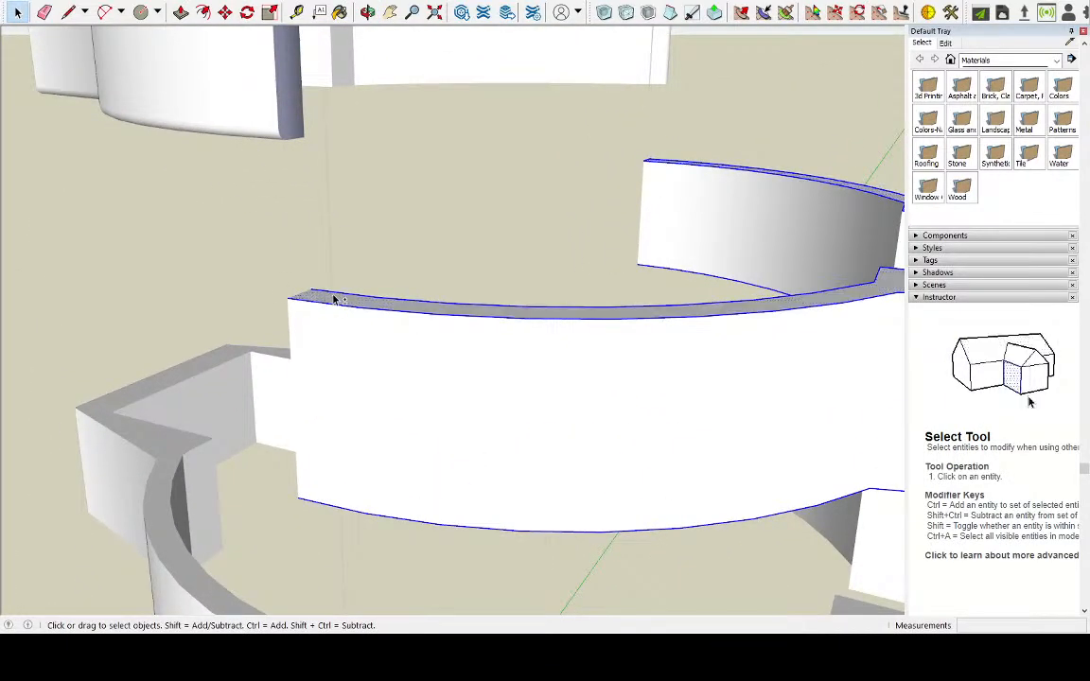
scroll(532, 298, "down", 4)
scroll(667, 269, "up", 3)
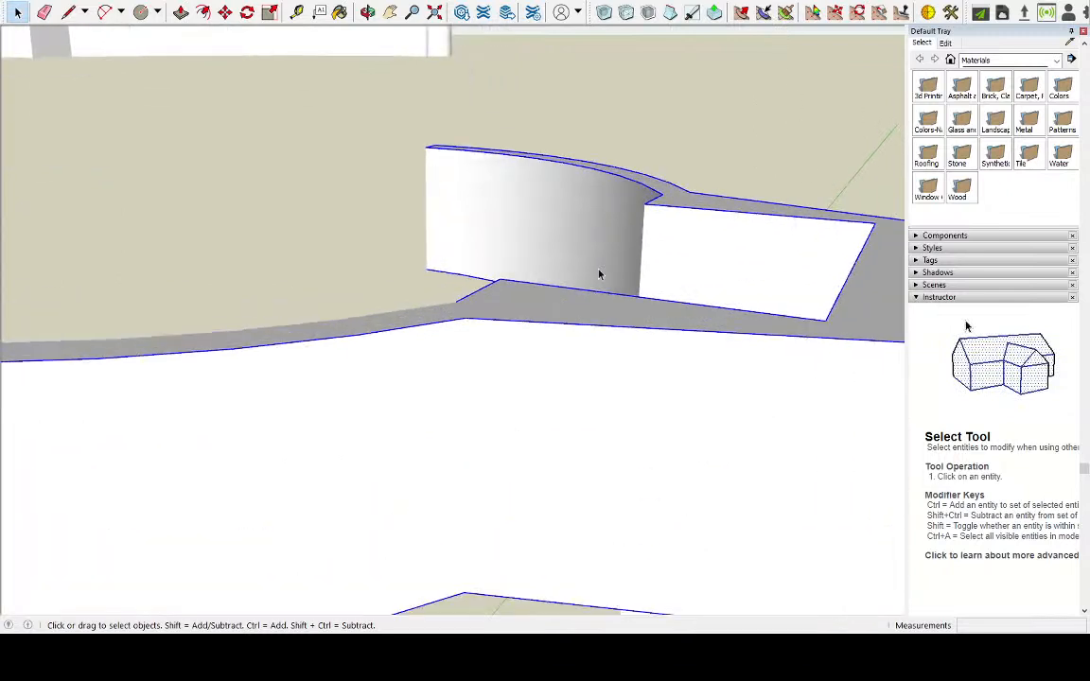
scroll(612, 269, "up", 3)
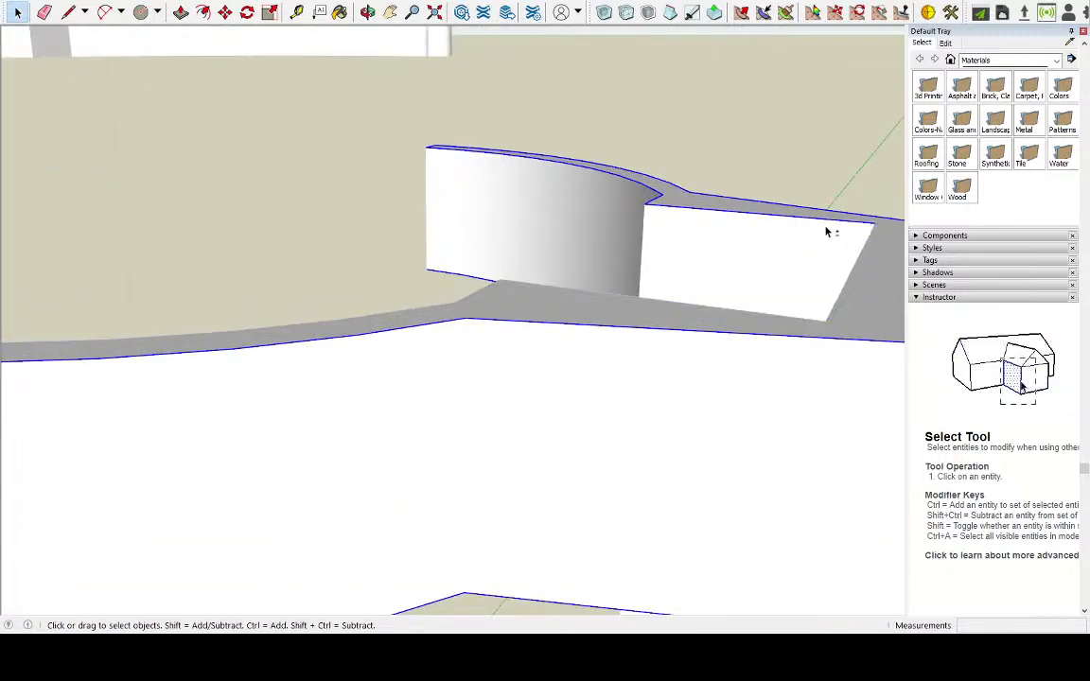
left_click(656, 197, "shift")
left_click(658, 194, "shift")
left_click(624, 206, "shift")
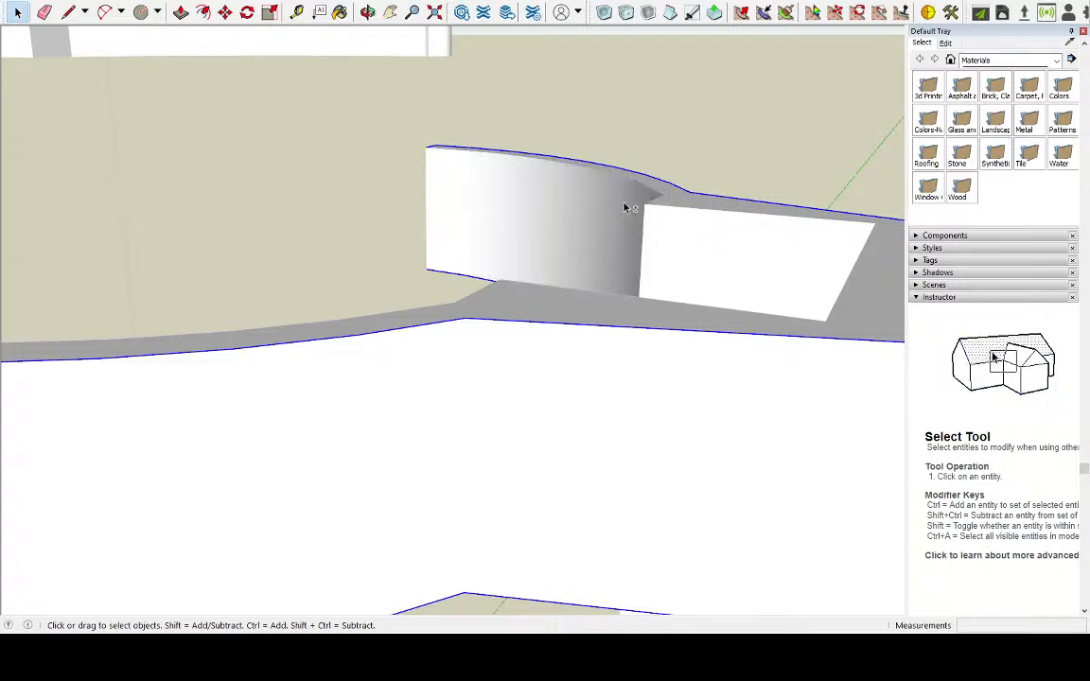
middle_click_drag(489, 248, 672, 426)
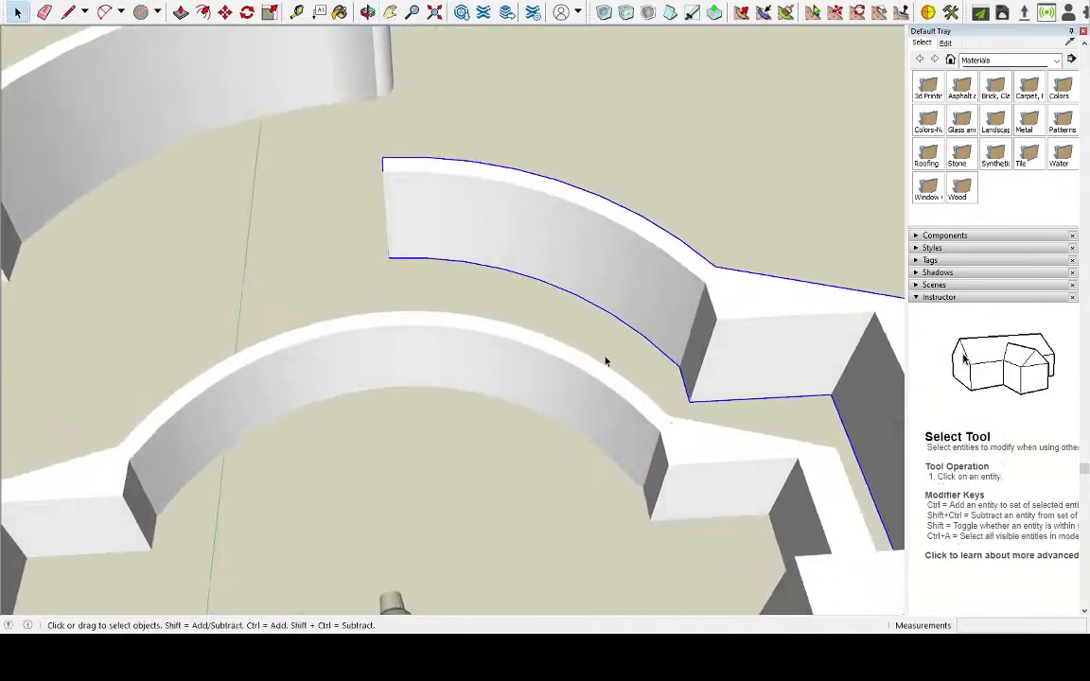
middle_click_drag(389, 172, 418, 267)
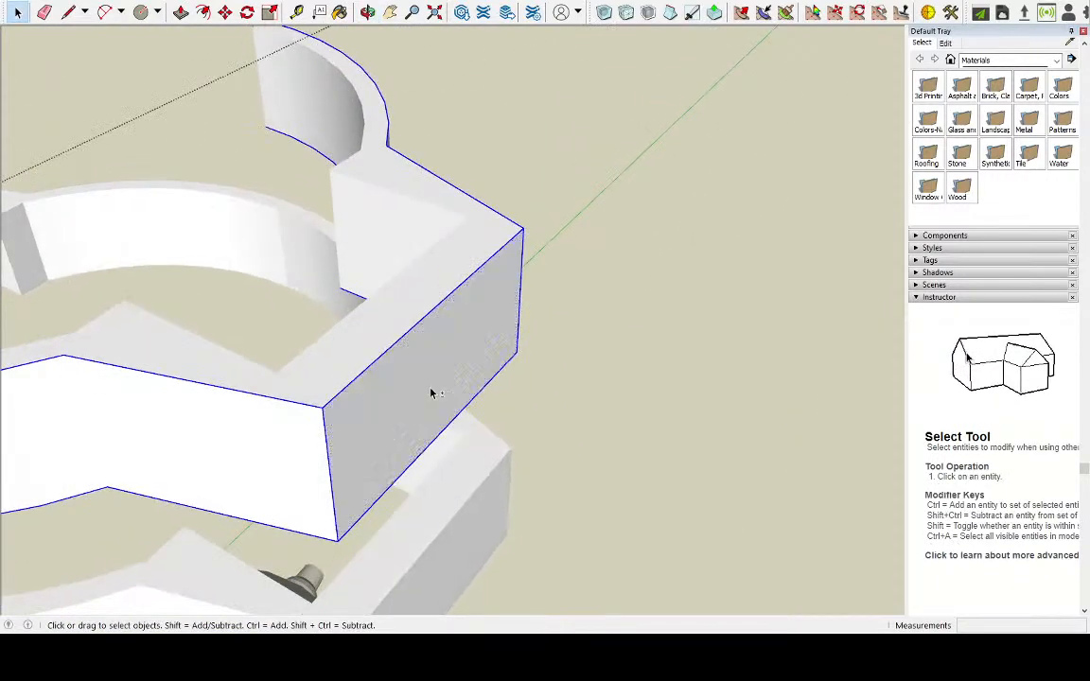
Remove the right half's underside face and its inner and cut-end edges from the selection, keeping the lower outer edges
middle_click_drag(599, 425, 282, 251)
scroll(233, 275, "up", 5)
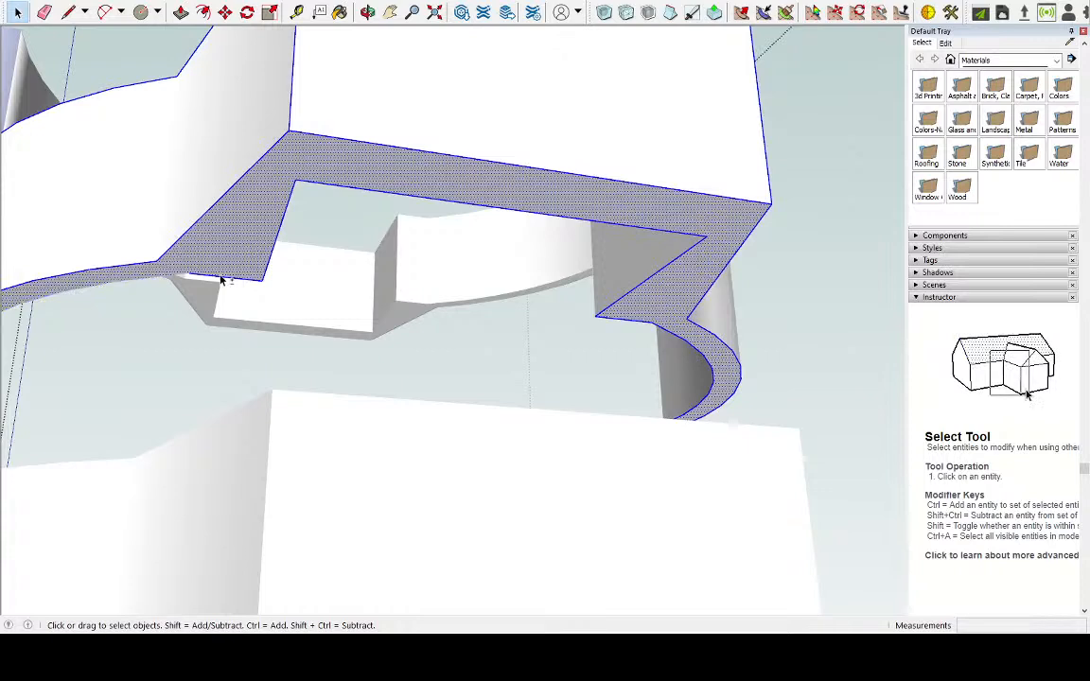
left_click(260, 240, "shift")
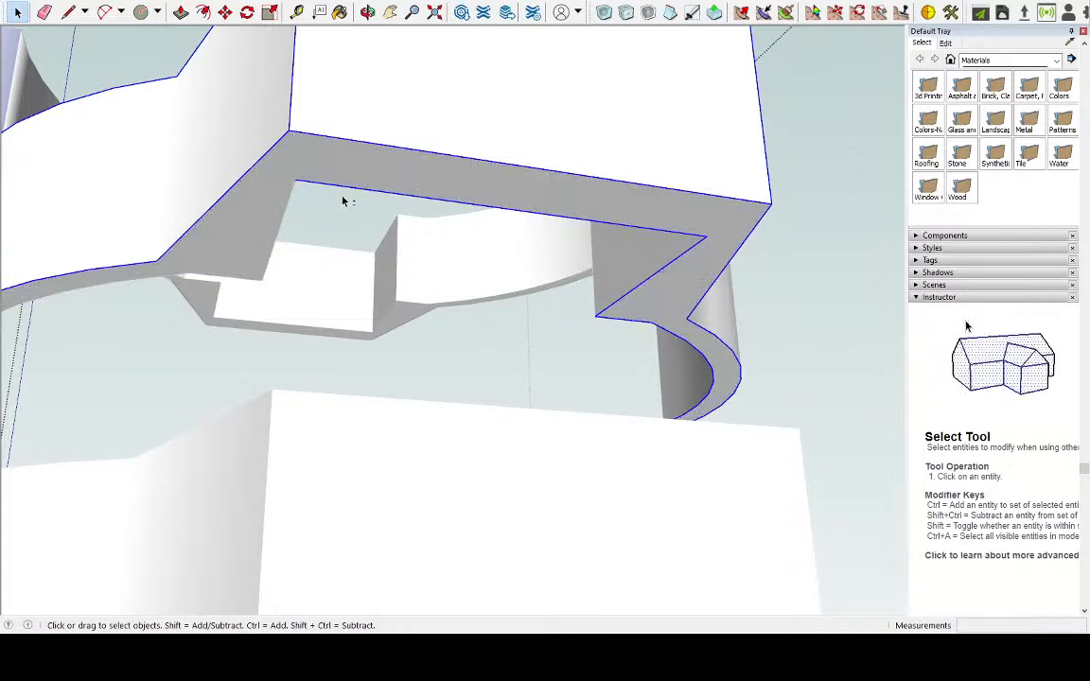
scroll(662, 298, "up", 3)
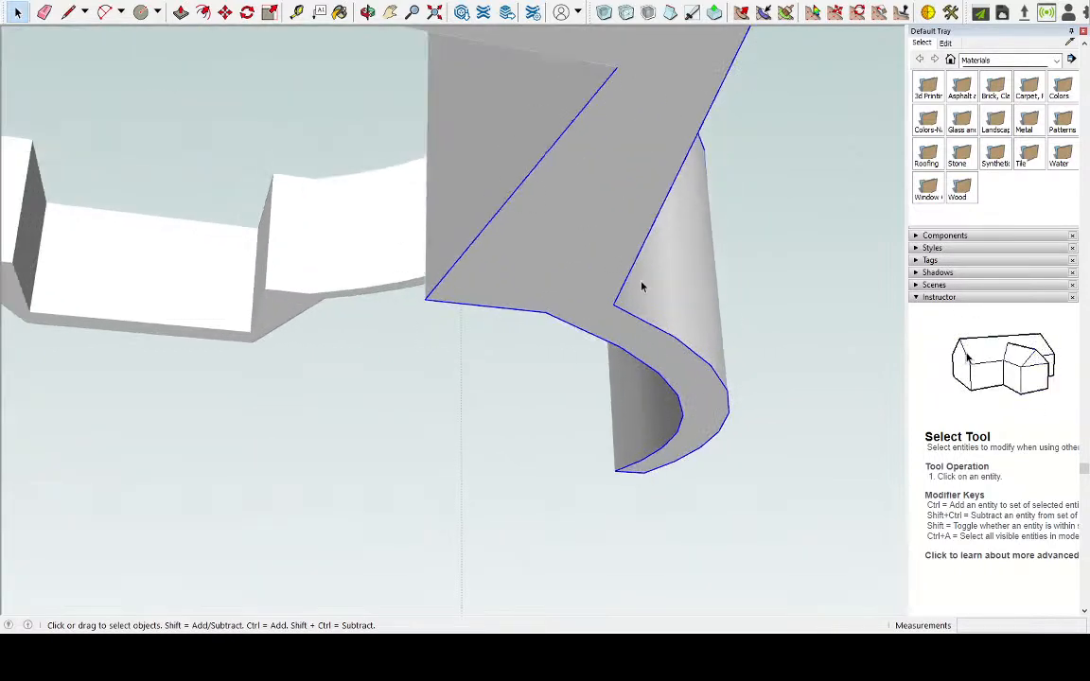
left_click(479, 235, "shift")
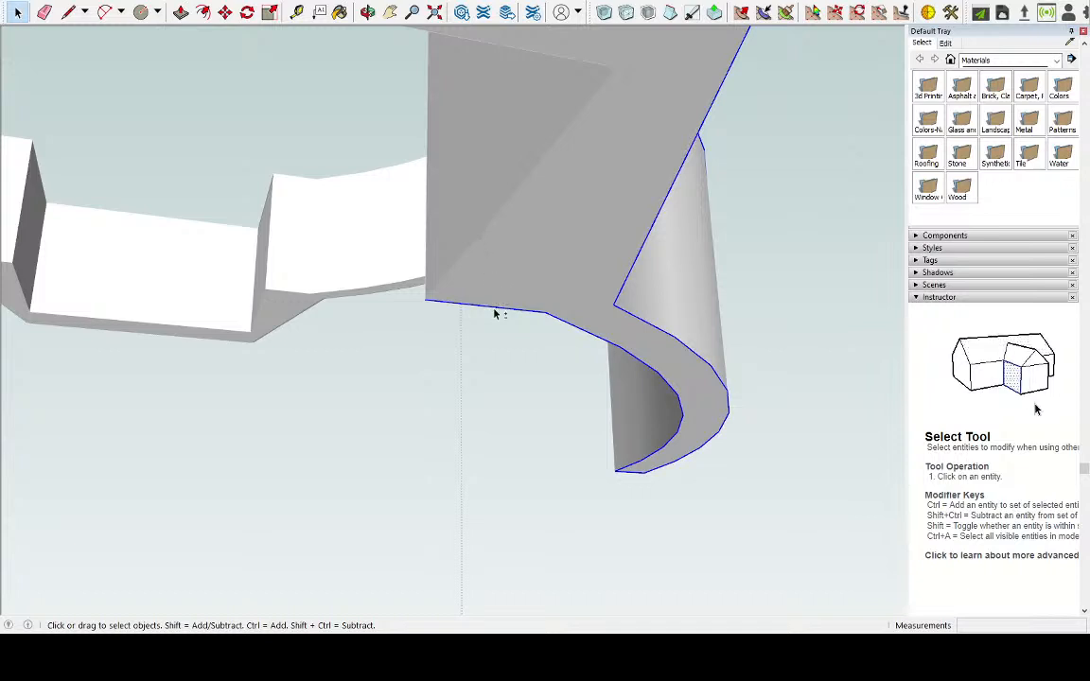
left_click(506, 308, "shift")
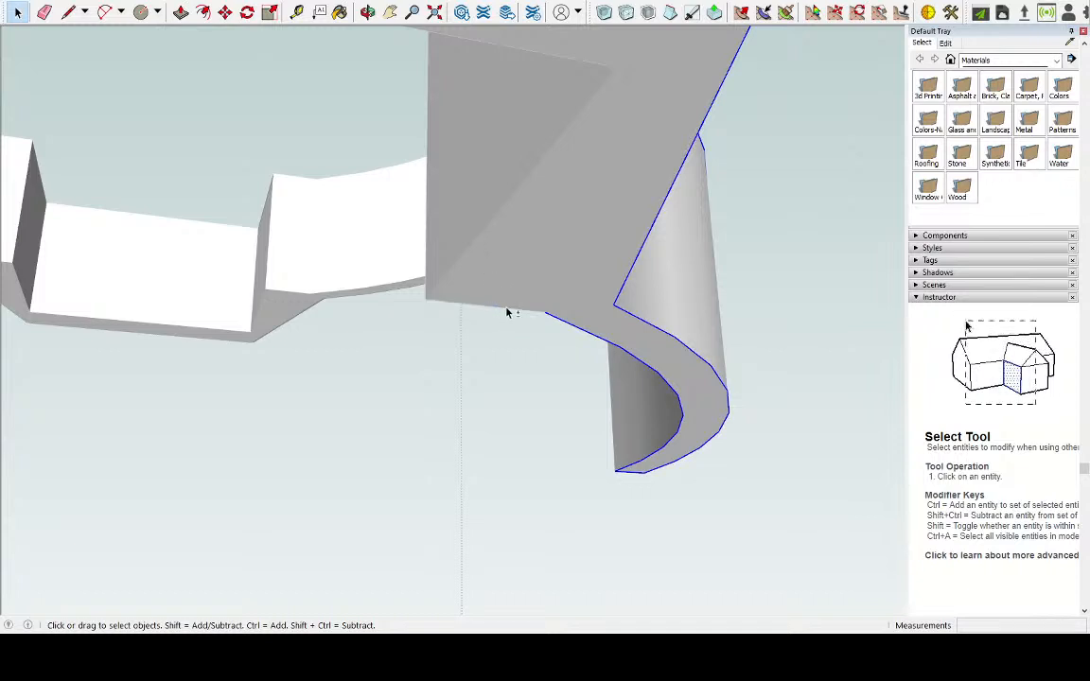
left_click(566, 326, "shift")
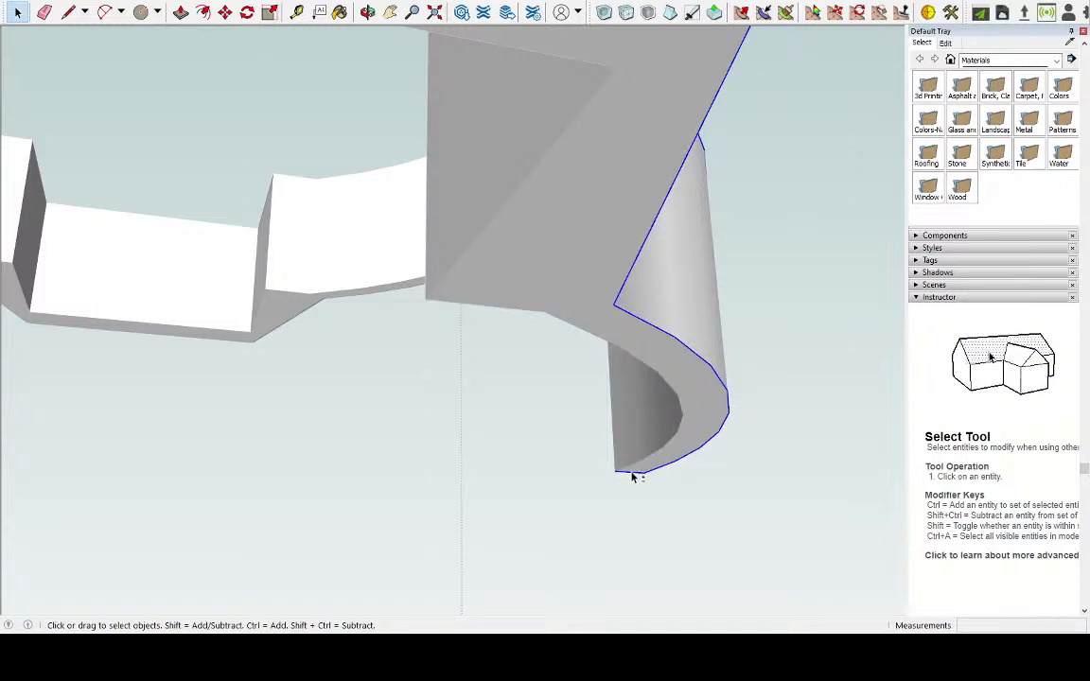
scroll(438, 236, "down", 5)
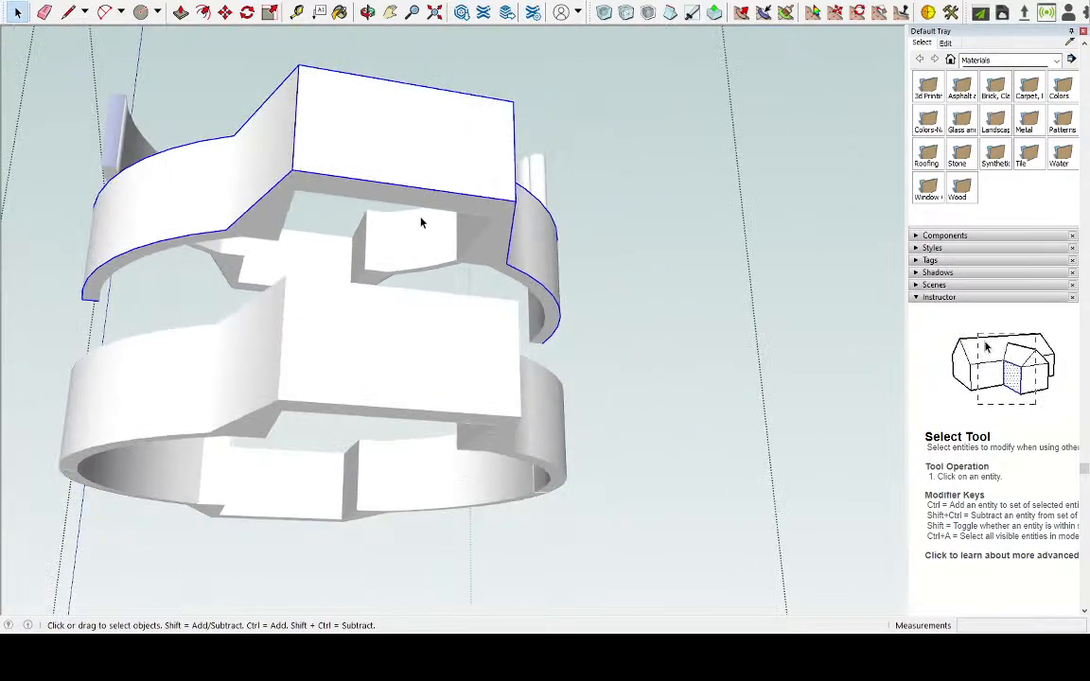
middle_click_drag(323, 195, 574, 139)
scroll(497, 149, "up", 5)
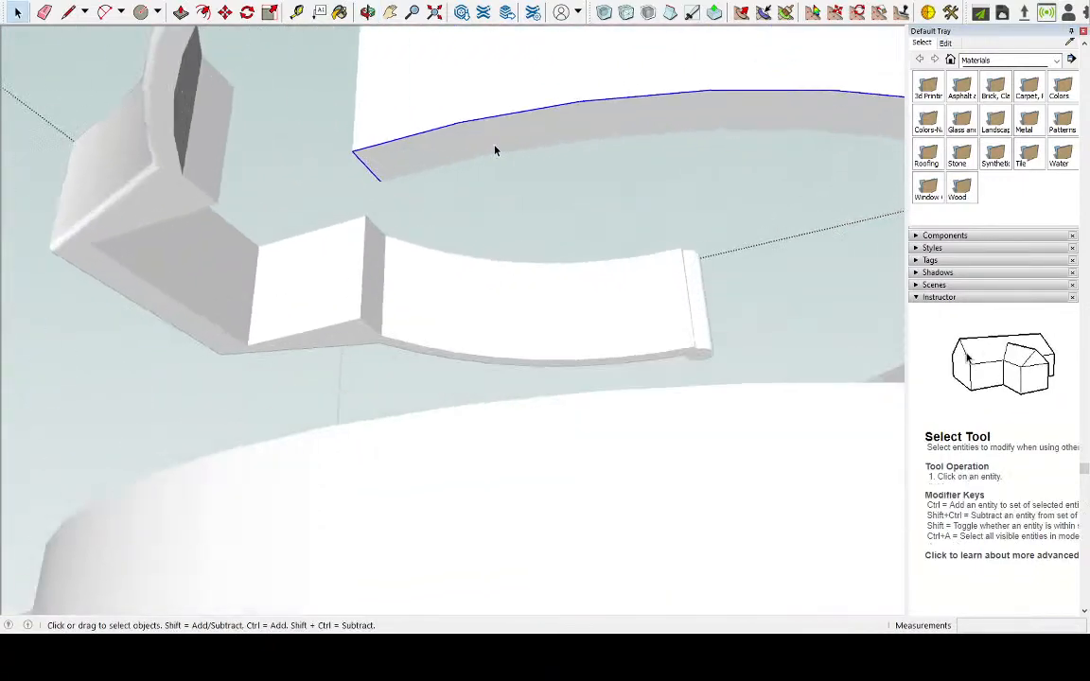
middle_click_drag(641, 213, 564, 343)
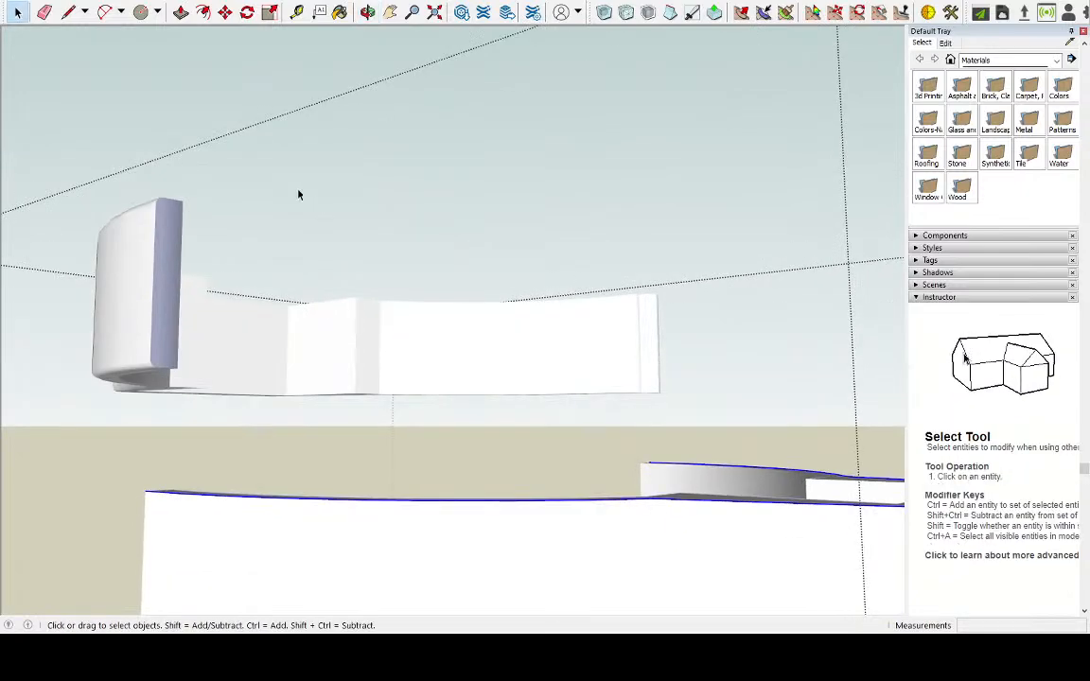
Round the selected outer edges of the right half with Round Corner at a 0.2 cm offset and 6 segments
left_click(27, 114)
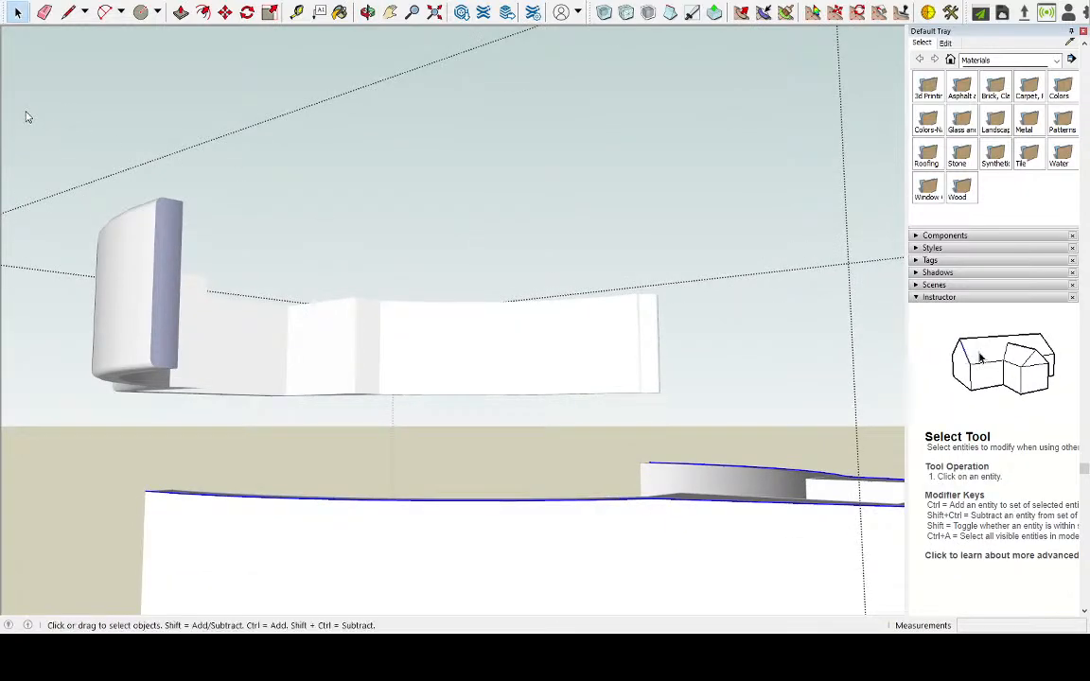
left_click(551, 132)
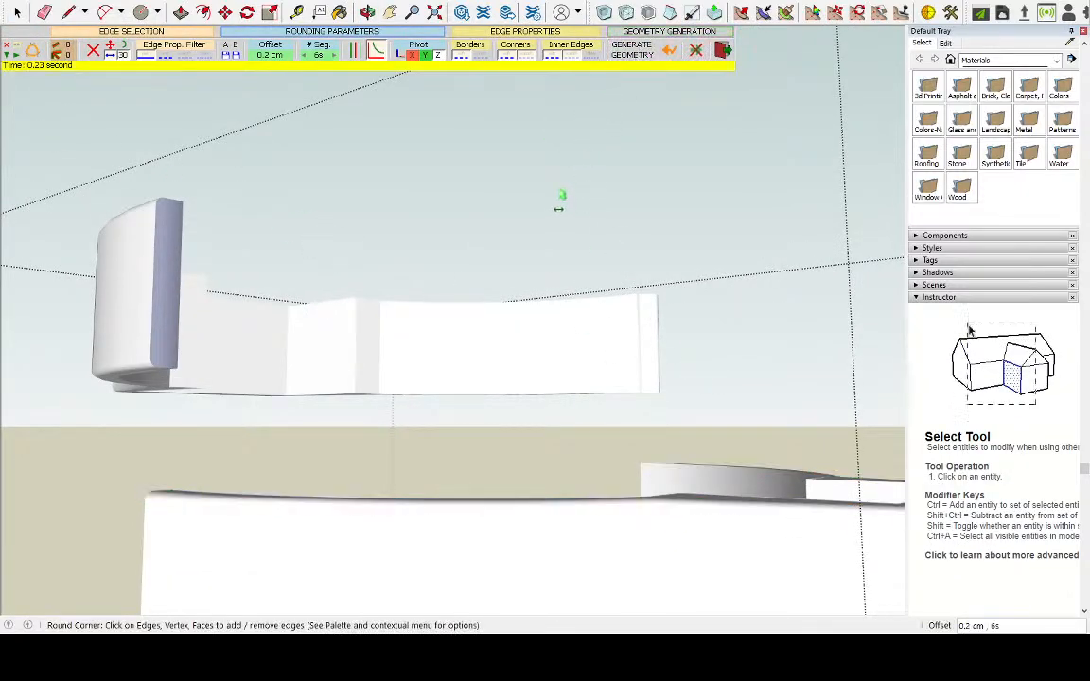
scroll(558, 199, "down", 3)
middle_click_drag(565, 195, 688, 535)
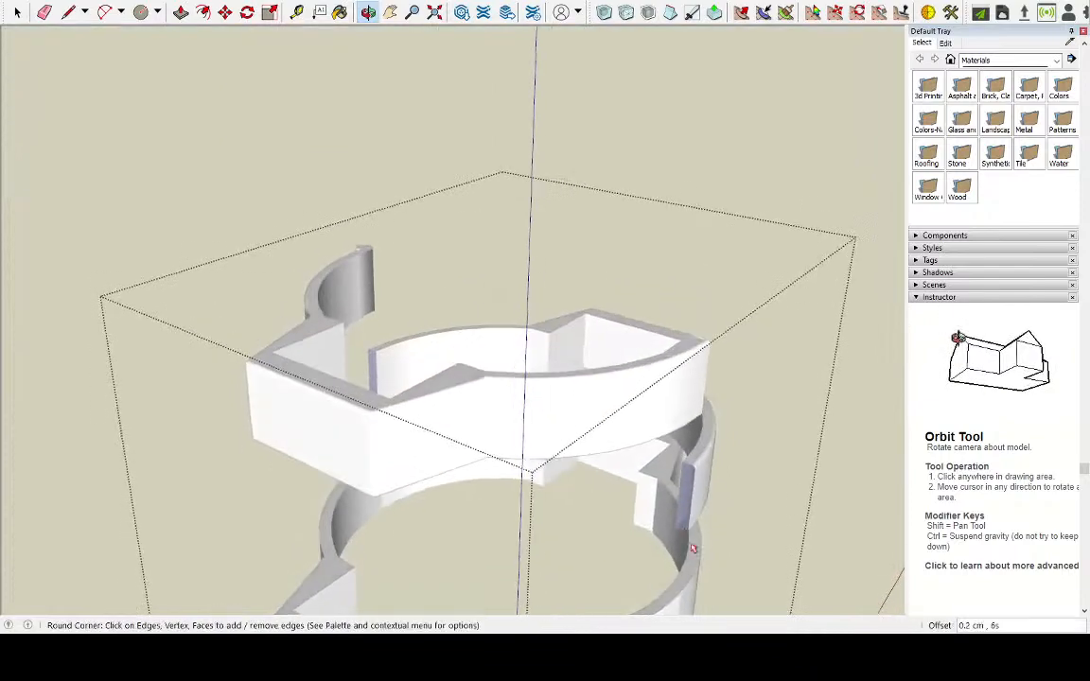
scroll(492, 340, "down", 4)
scroll(477, 303, "up", 4)
scroll(568, 237, "down", 5)
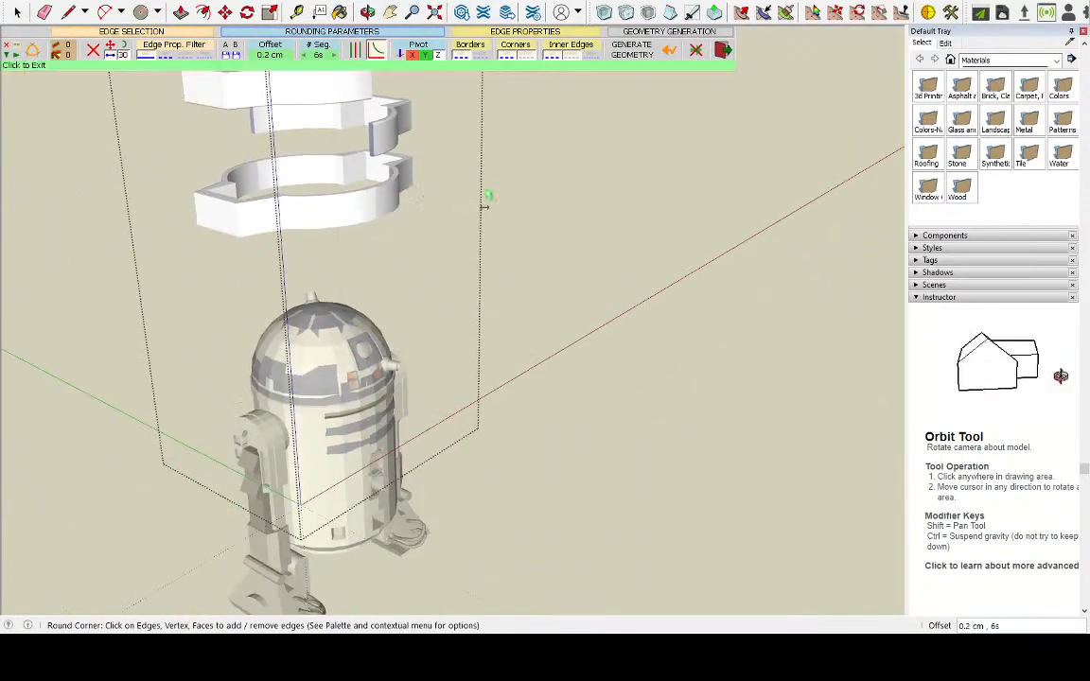
middle_click_drag(608, 257, 542, 247)
key("space")
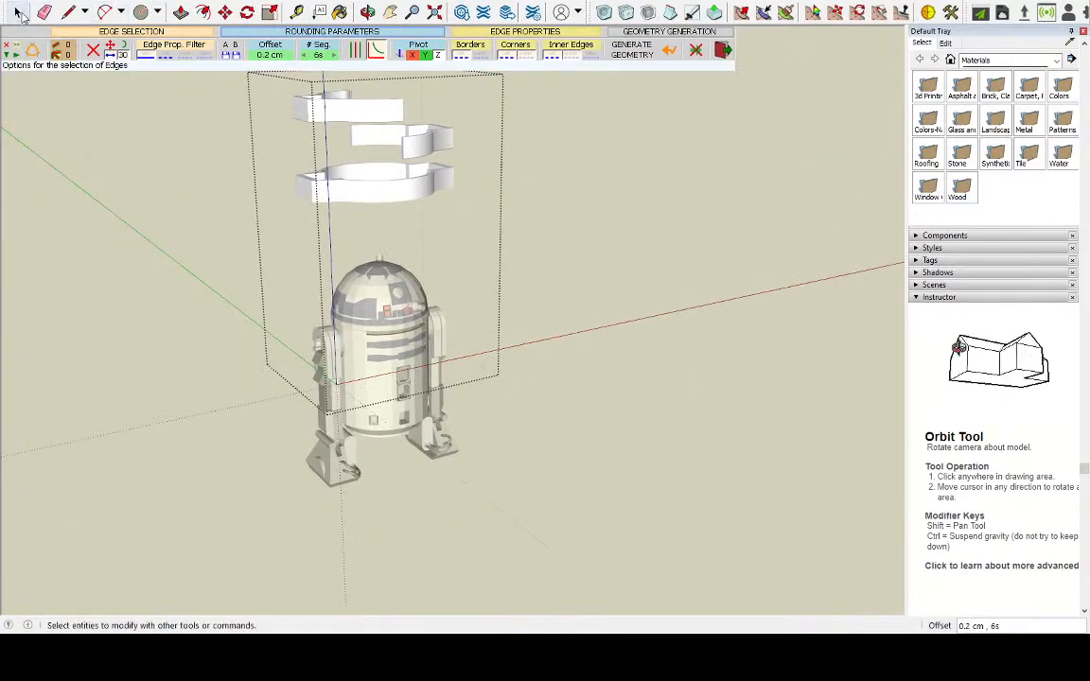
Close the group holding the full ring and the two halves, and explode it into its separate objects
left_click(426, 157)
left_click_drag(226, 48, 519, 210)
triple_click(416, 190)
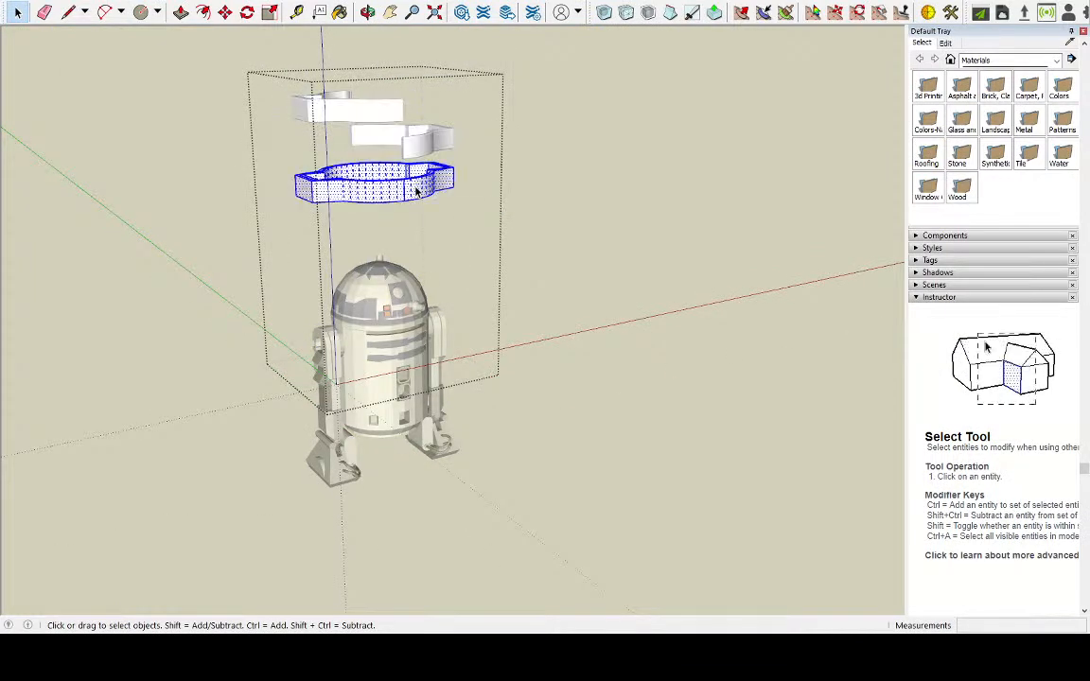
triple_click(359, 114)
left_click(700, 206)
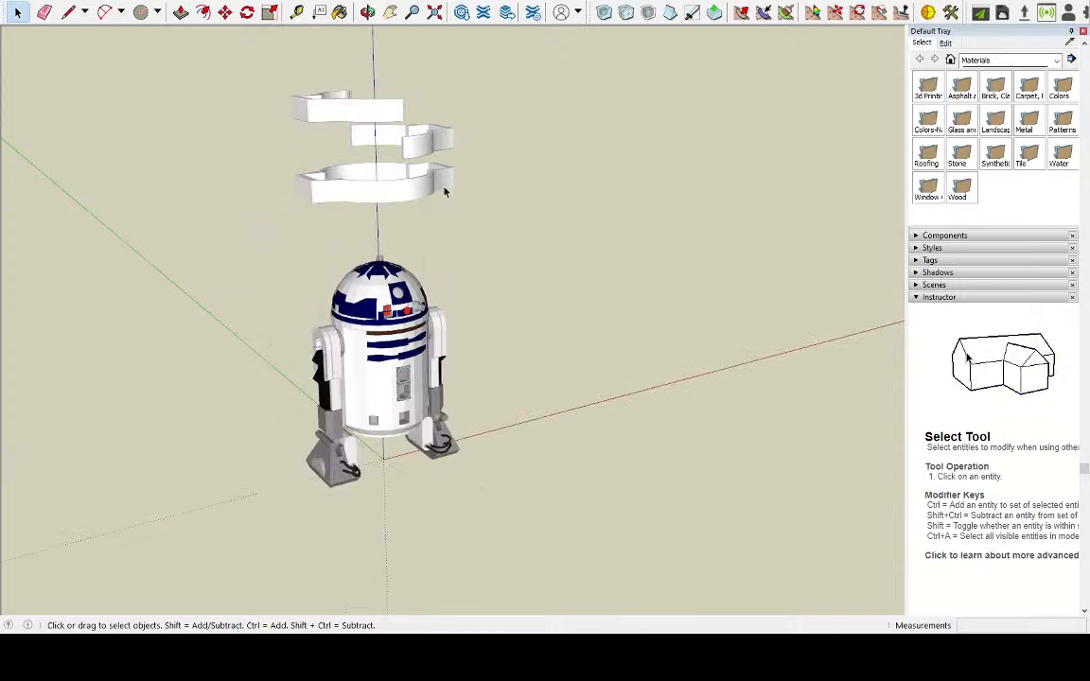
left_click(442, 190)
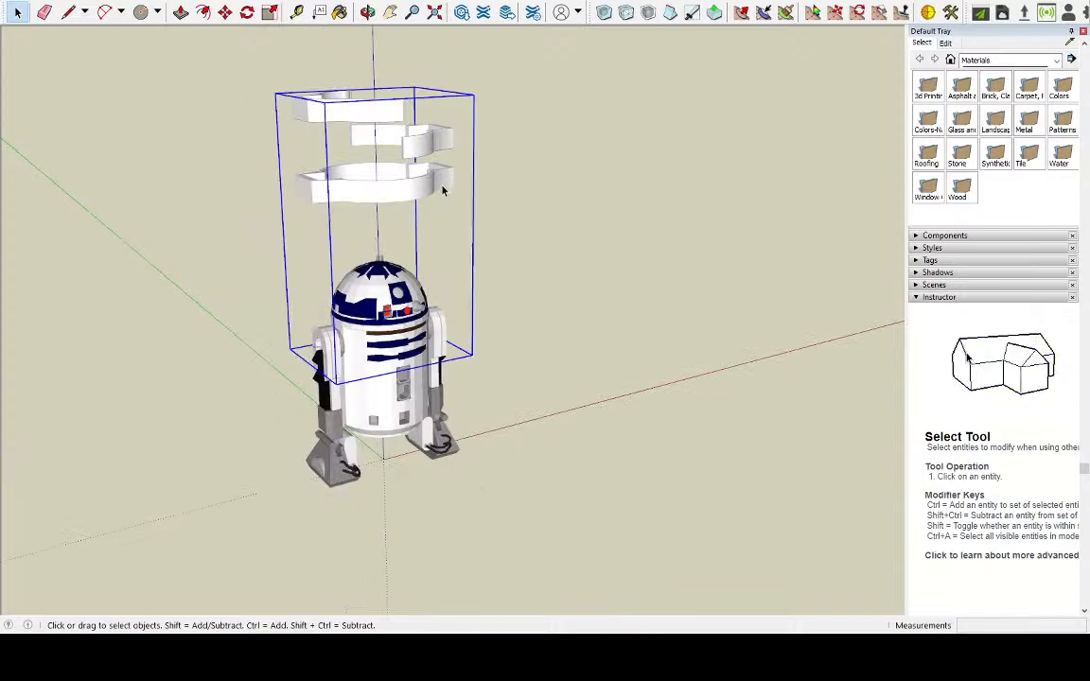
left_click(531, 296)
Examine the rounded edges and cut ends of the two raised ring halves for missing faces
middle_click_drag(621, 289, 421, 223)
scroll(442, 113, "up", 3)
scroll(422, 143, "up", 2)
left_click_drag(171, 48, 195, 163)
scroll(222, 185, "up", 2)
middle_click_drag(248, 191, 574, 166)
scroll(574, 166, "up", 4)
scroll(518, 433, "down", 3)
scroll(435, 454, "down", 3)
scroll(450, 595, "down", 4)
scroll(452, 365, "up", 1)
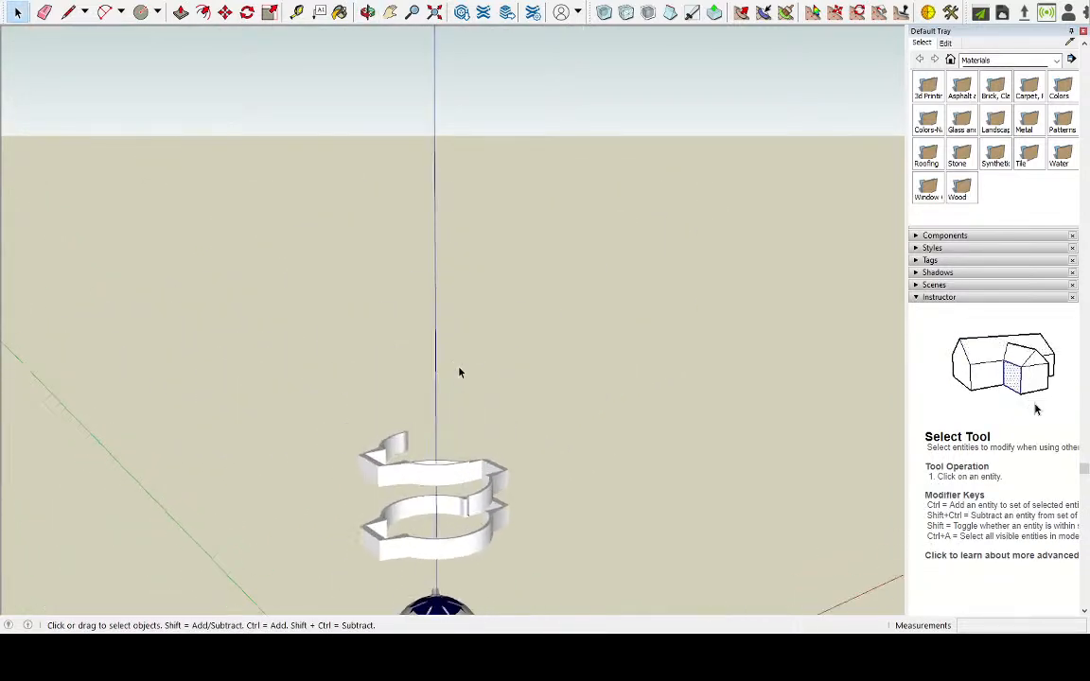
scroll(468, 500, "up", 7)
middle_click_drag(468, 502, 470, 426)
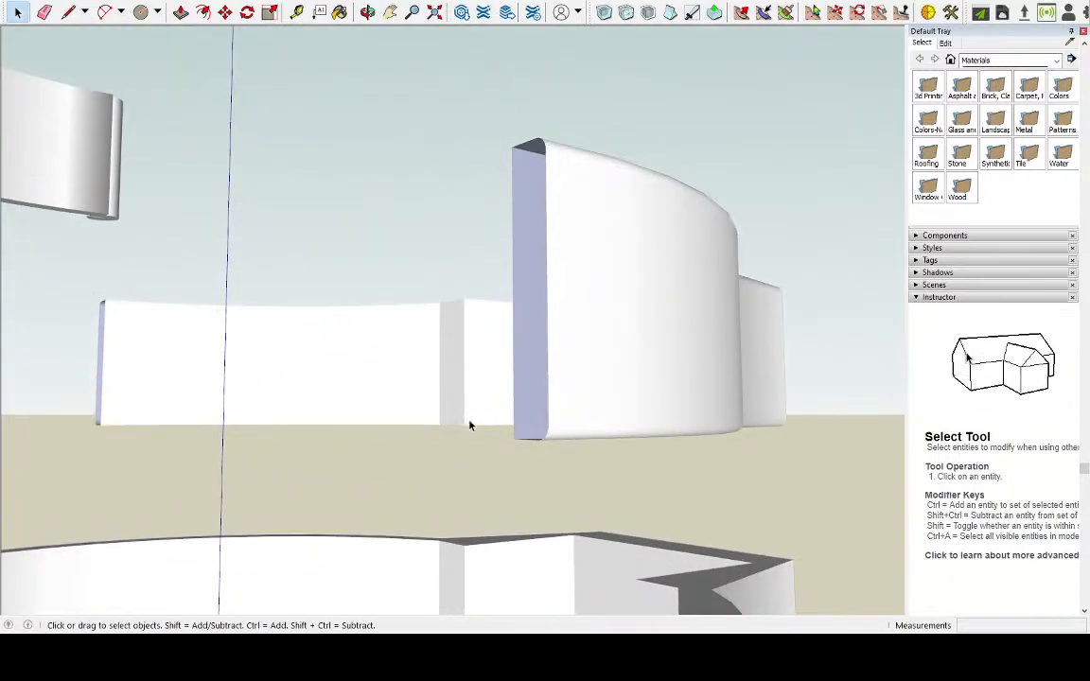
Close the middle half's first open arm end by tracing a line about 1 cm long down its inner vertical edge
left_click(68, 11)
scroll(491, 144, "up", 2)
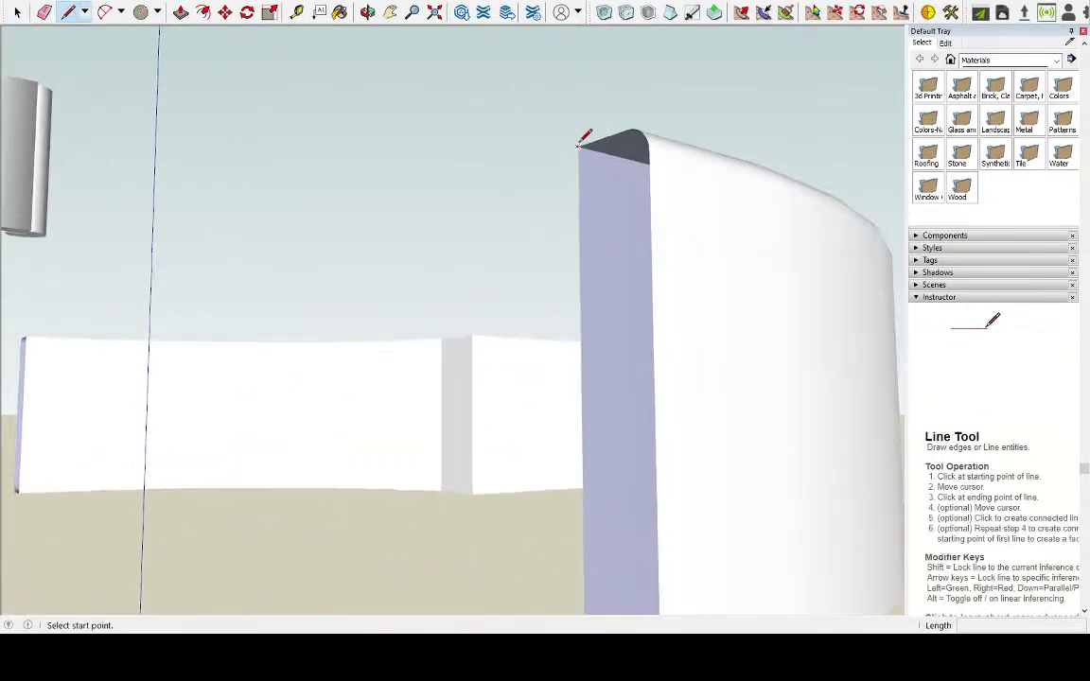
scroll(585, 138, "up", 2)
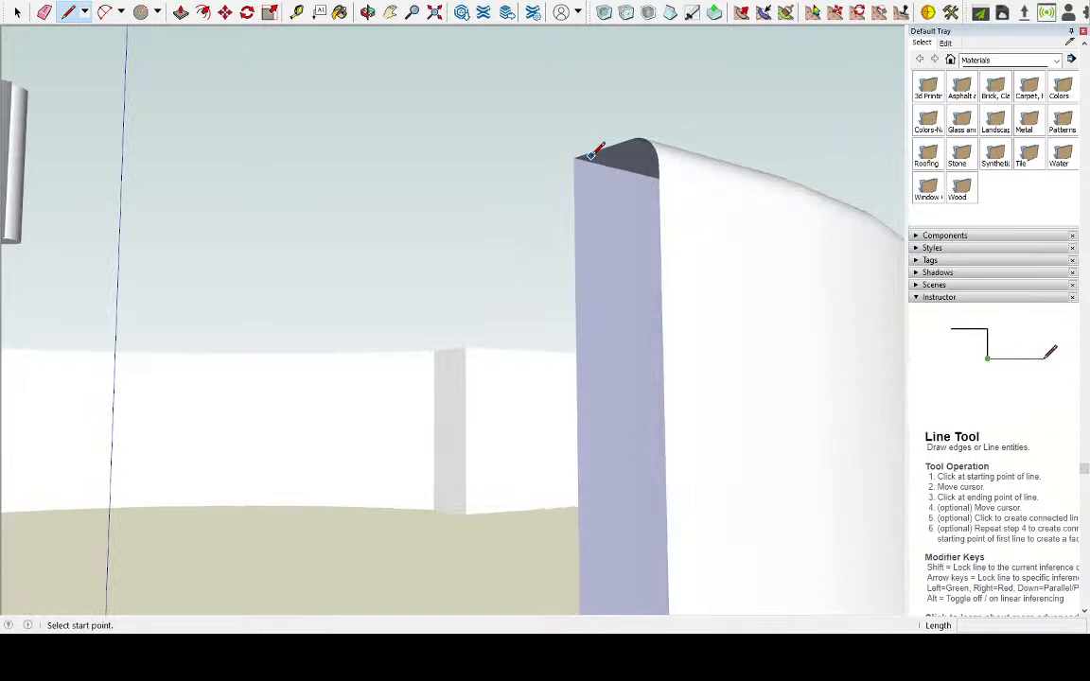
scroll(603, 148, "up", 2)
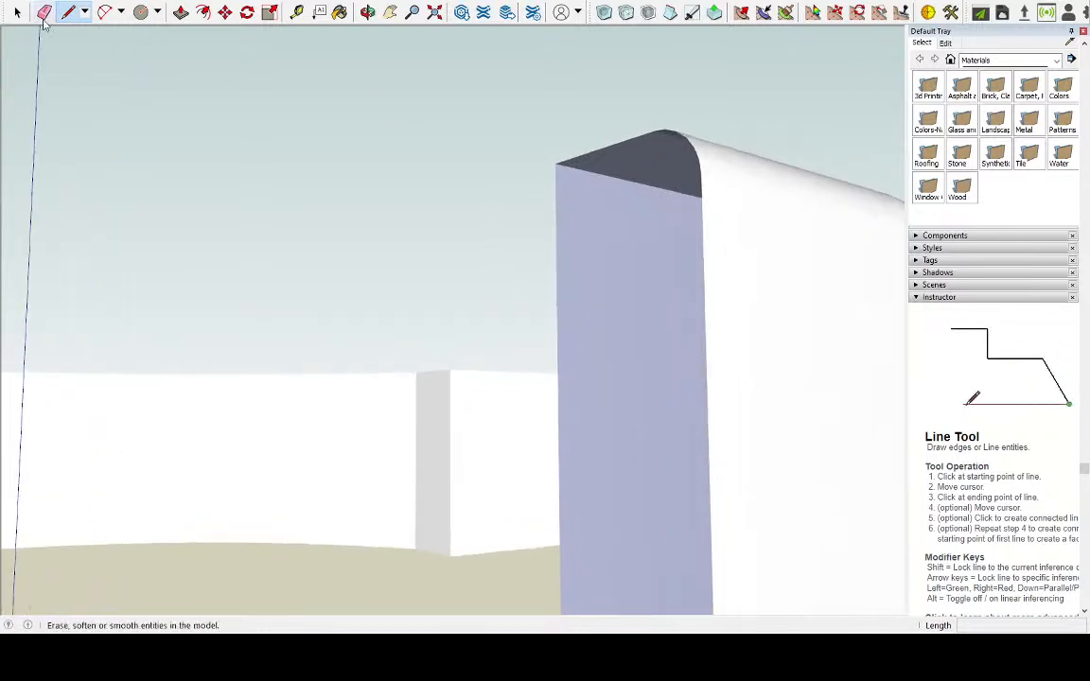
left_click(17, 12)
left_click(603, 258)
left_click(603, 258)
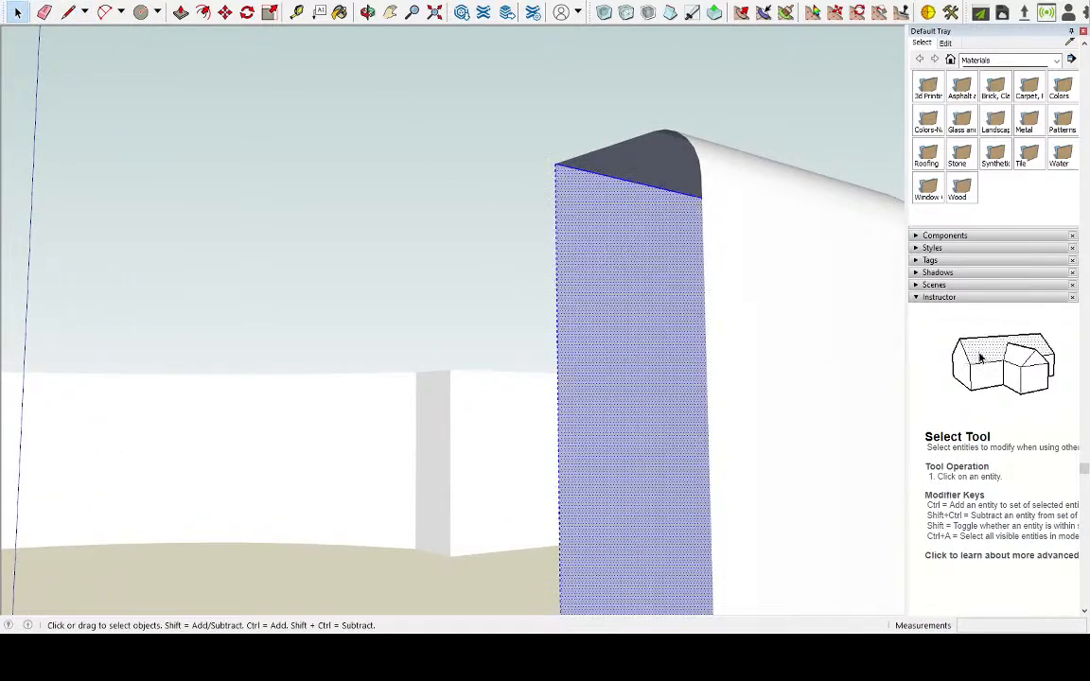
key("l")
left_click(556, 160)
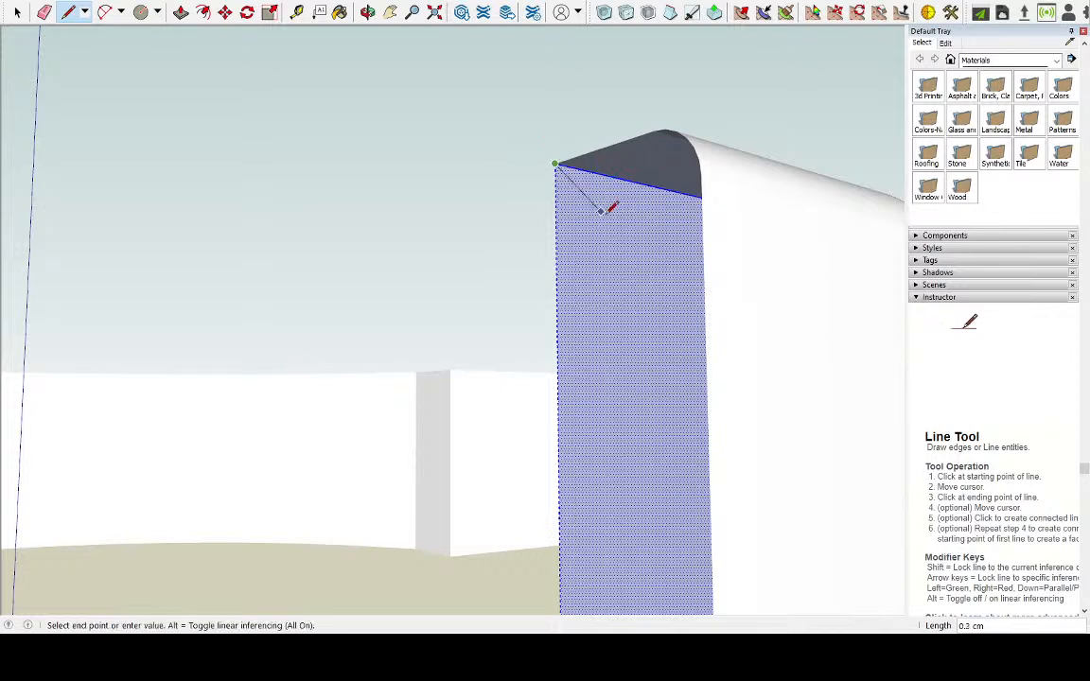
scroll(596, 189, "down", 2)
scroll(589, 352, "down", 1)
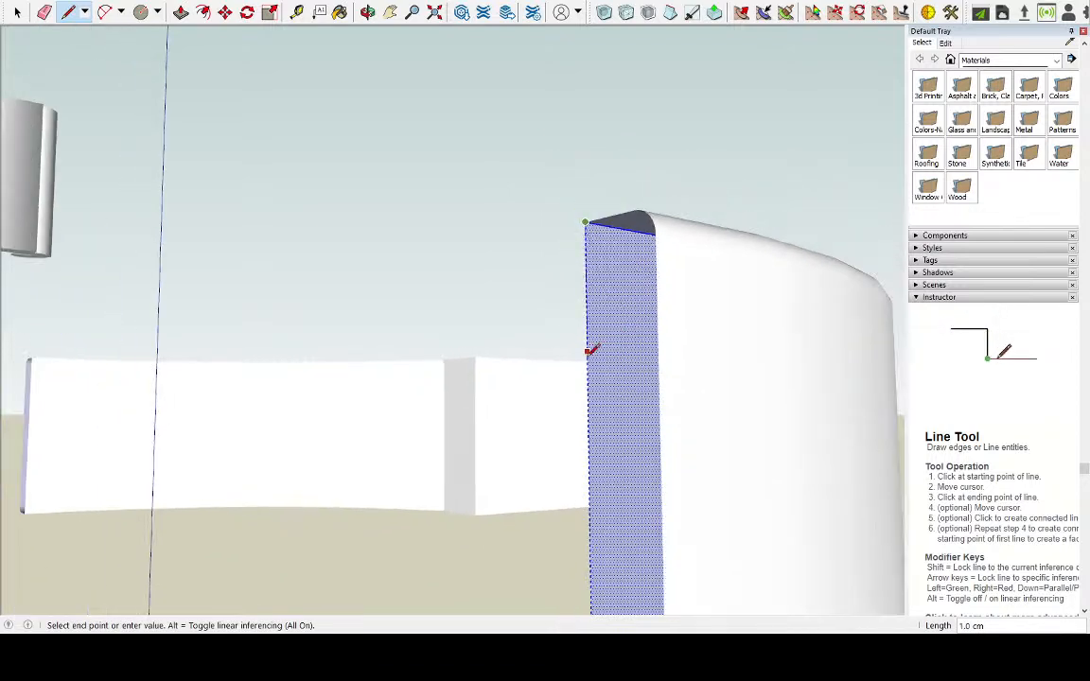
left_click(587, 351)
scroll(594, 317, "up", 2)
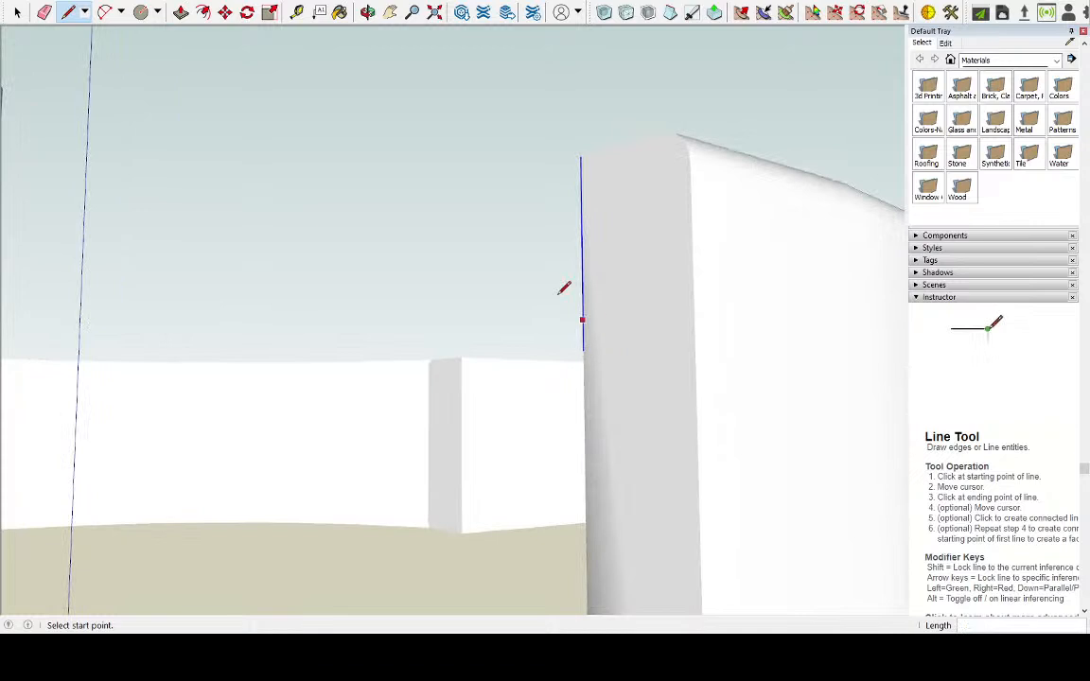
Try deleting the inner vertical edge of the newly closed arm end, and undo the deletion
left_click(23, 15)
left_click(583, 270)
key("Delete")
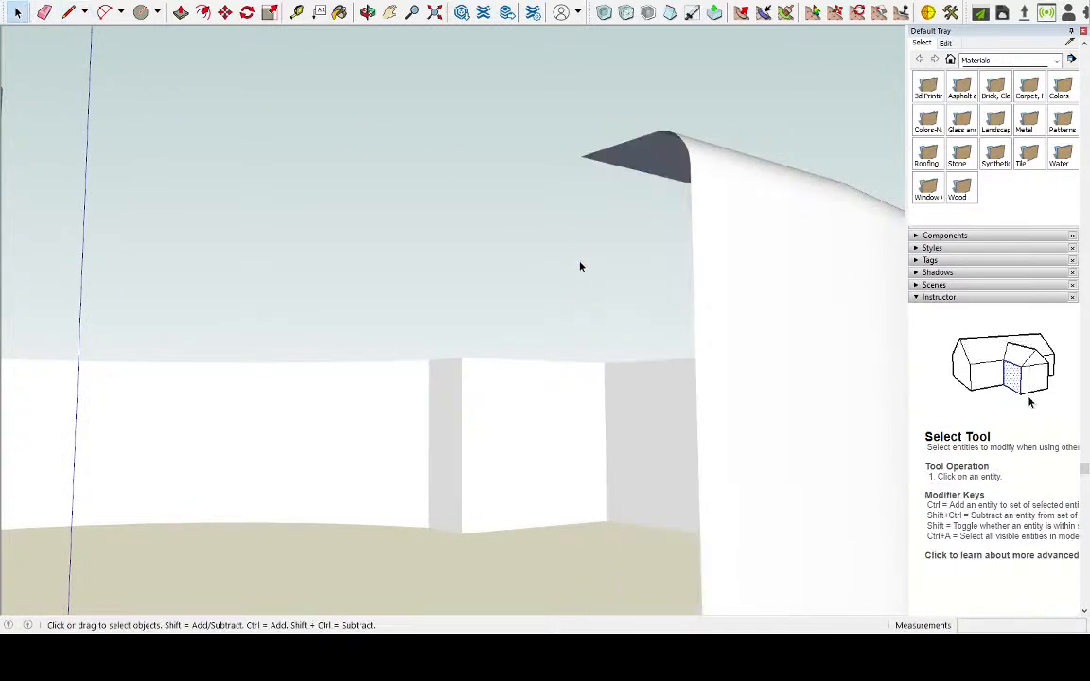
key("ctrl+z")
Close the middle half's opposite open arm end by drawing a line about 0.8 cm long between its outer and inner vertical edges
scroll(606, 253, "down", 5)
middle_click_drag(521, 240, 297, 277)
scroll(297, 277, "up", 8)
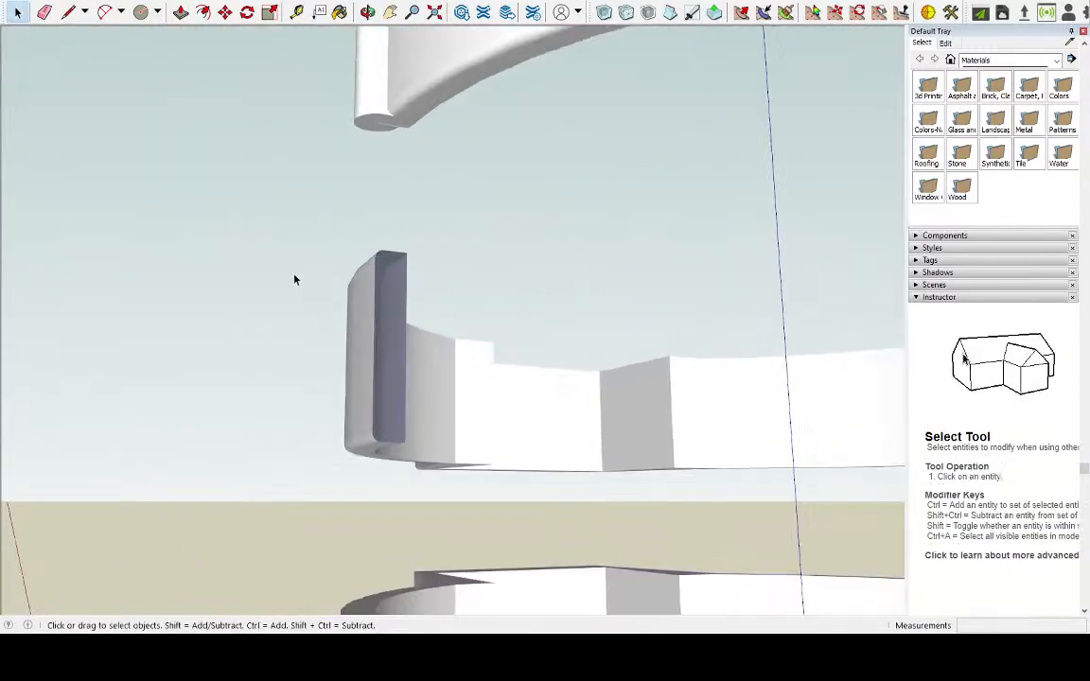
triple_click(376, 336)
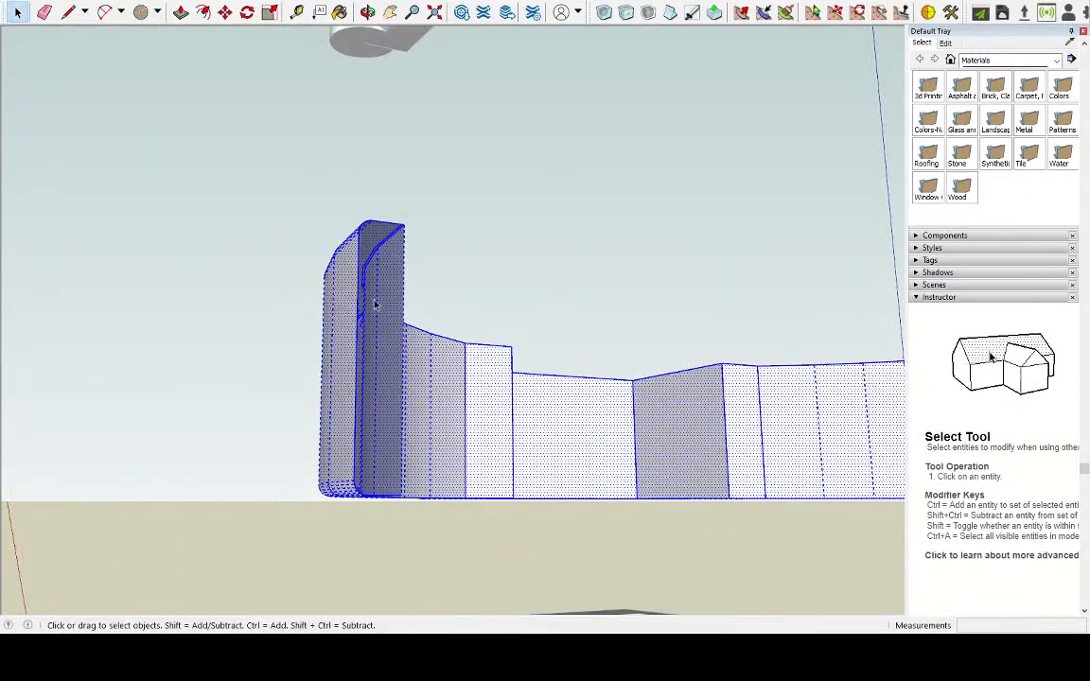
left_click(68, 11)
scroll(361, 353, "up", 4)
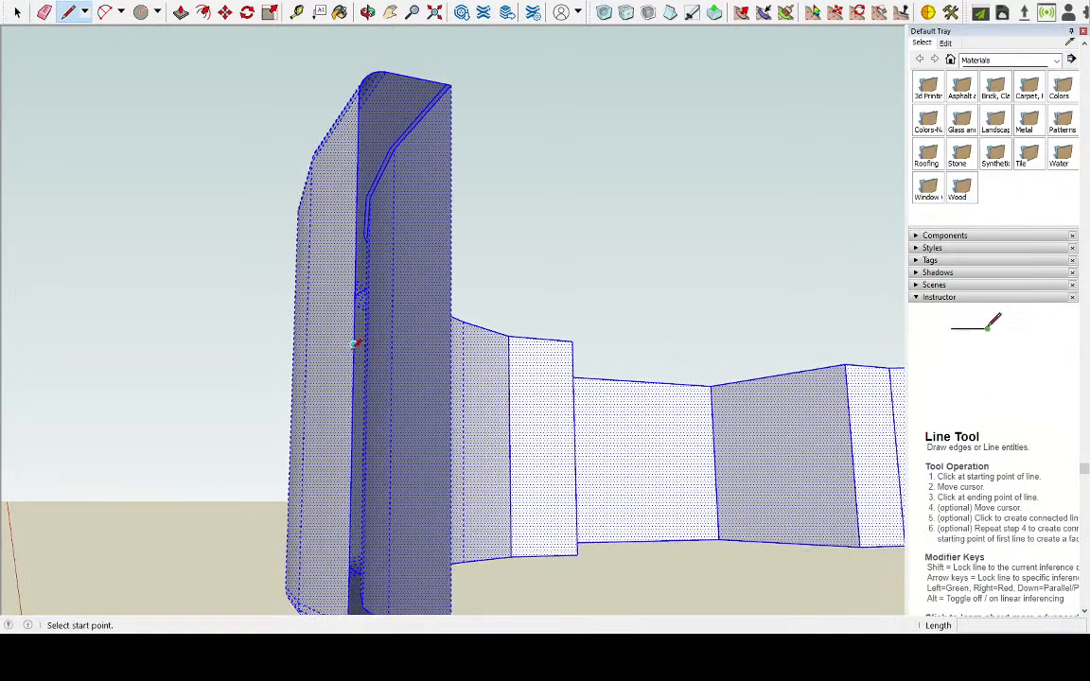
left_click(354, 344)
left_click(451, 306)
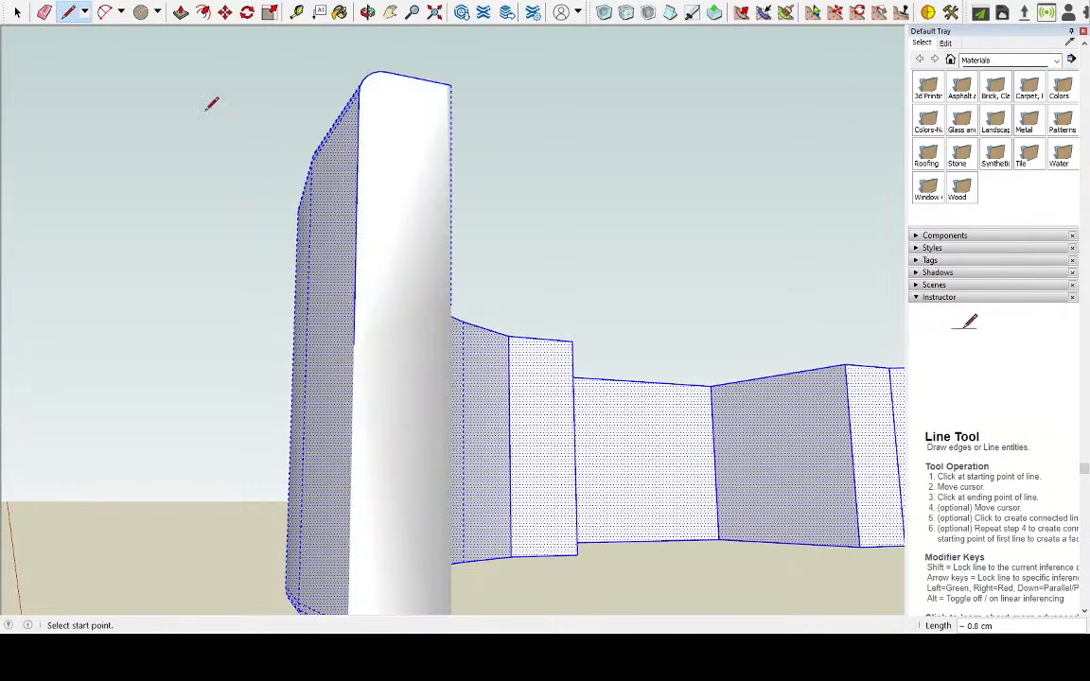
Delete the helper line crossing the closed end face, leaving the face intact
left_click(18, 12)
scroll(368, 223, "down", 3)
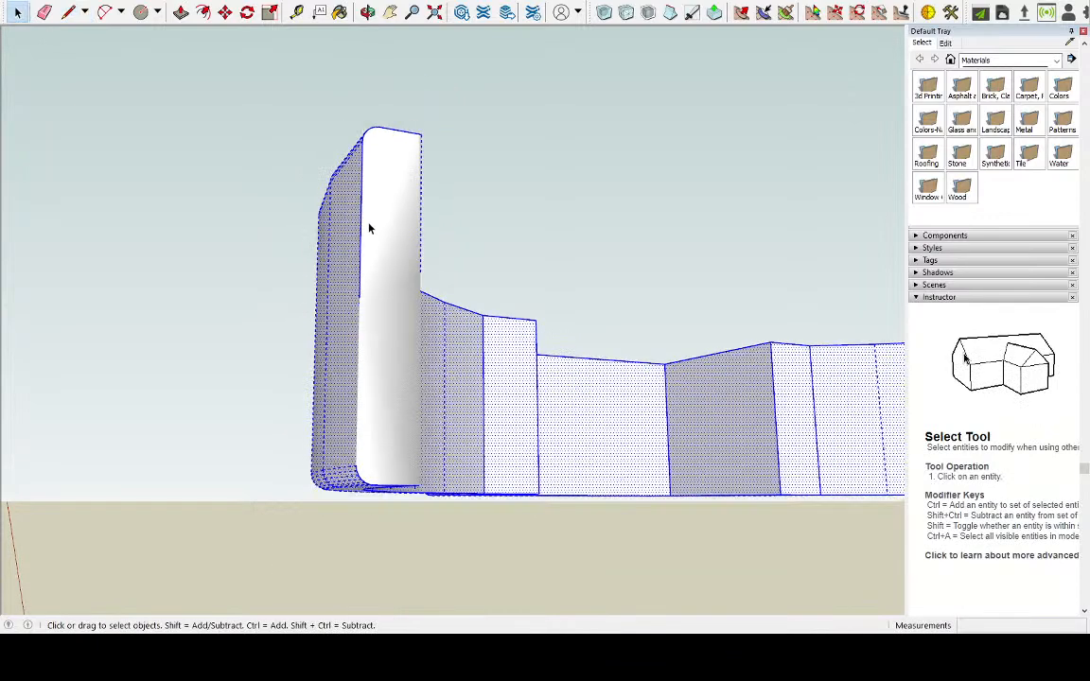
triple_click(392, 290)
left_click(392, 289)
key("Delete")
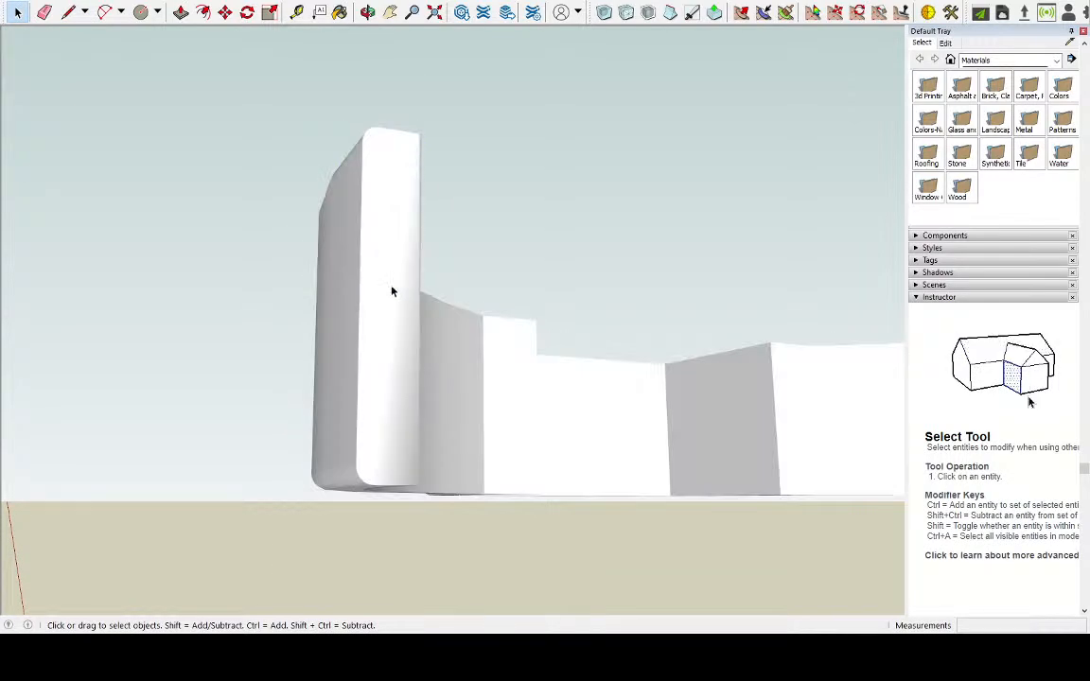
scroll(354, 272, "down", 3)
scroll(355, 272, "down", 6)
scroll(729, 290, "up", 4)
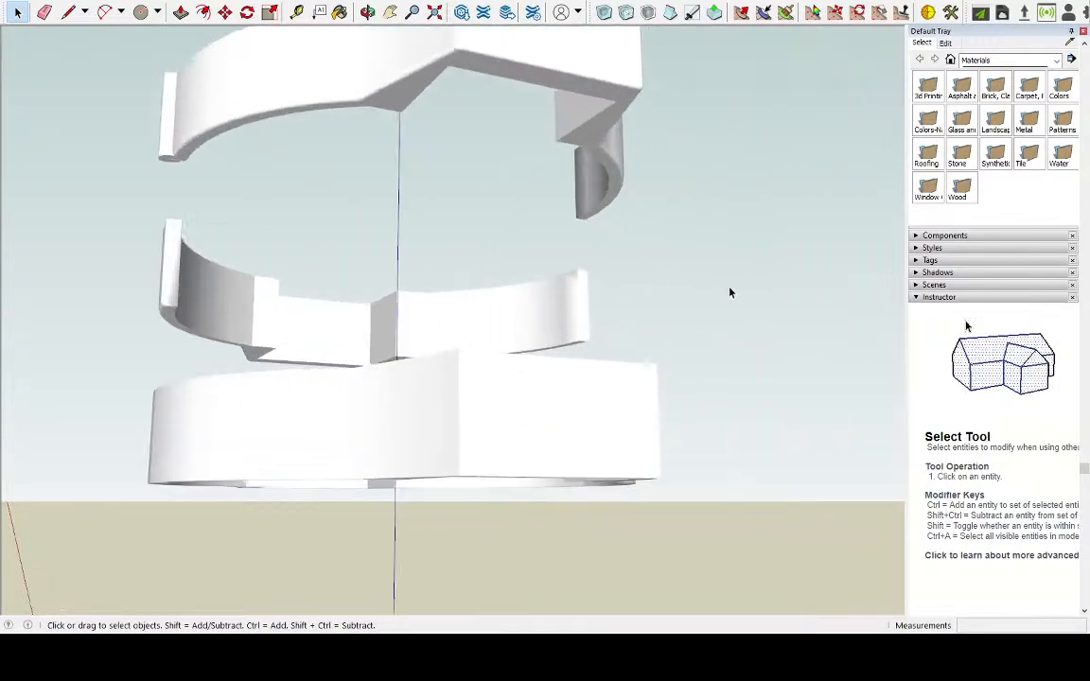
scroll(666, 275, "up", 2)
middle_click_drag(666, 275, 493, 435)
mouse_move(660, 370)
middle_mouse_down()
mouse_move(463, 434)
mouse_move(345, 433)
middle_mouse_up()
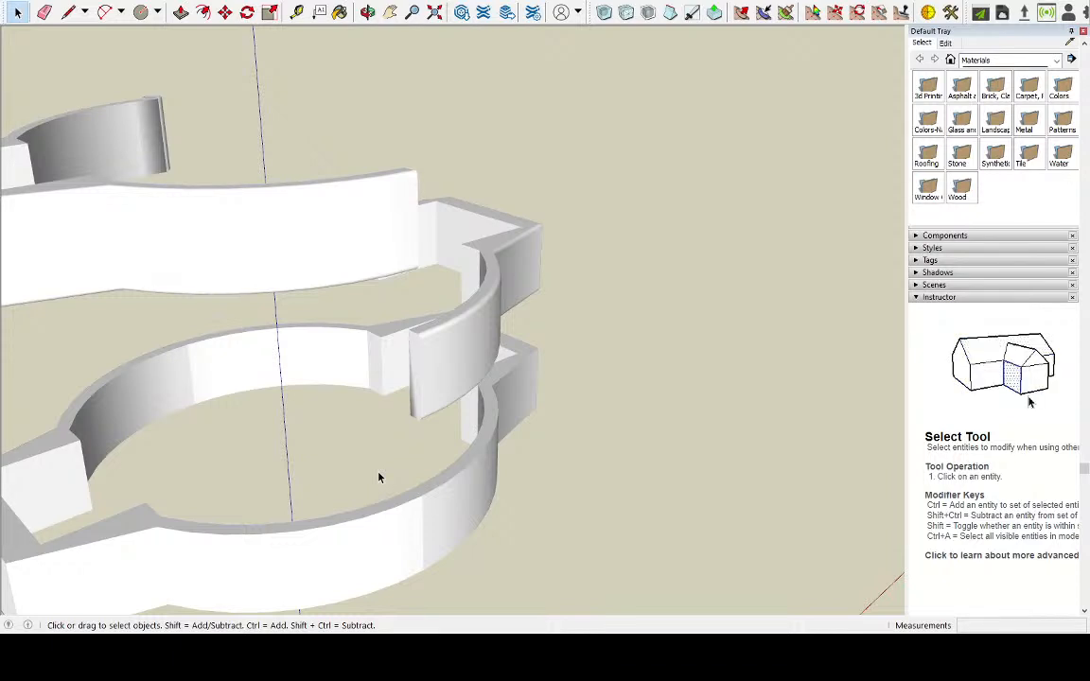
Examine the two ring halves and their closed arm ends from several sides, comparing them with the full ring below
mouse_move(426, 499)
middle_mouse_down()
mouse_move(528, 438)
mouse_move(766, 416)
mouse_move(691, 457)
mouse_move(538, 433)
mouse_move(574, 427)
mouse_move(268, 444)
mouse_move(425, 396)
mouse_move(481, 230)
mouse_move(457, 260)
mouse_move(482, 294)
mouse_move(564, 329)
mouse_move(735, 361)
mouse_move(545, 403)
mouse_move(523, 391)
mouse_move(477, 429)
mouse_move(516, 448)
mouse_move(501, 404)
middle_mouse_up()
scroll(461, 290, "up", 2)
scroll(523, 390, "down", 3)
scroll(375, 73, "up", 2)
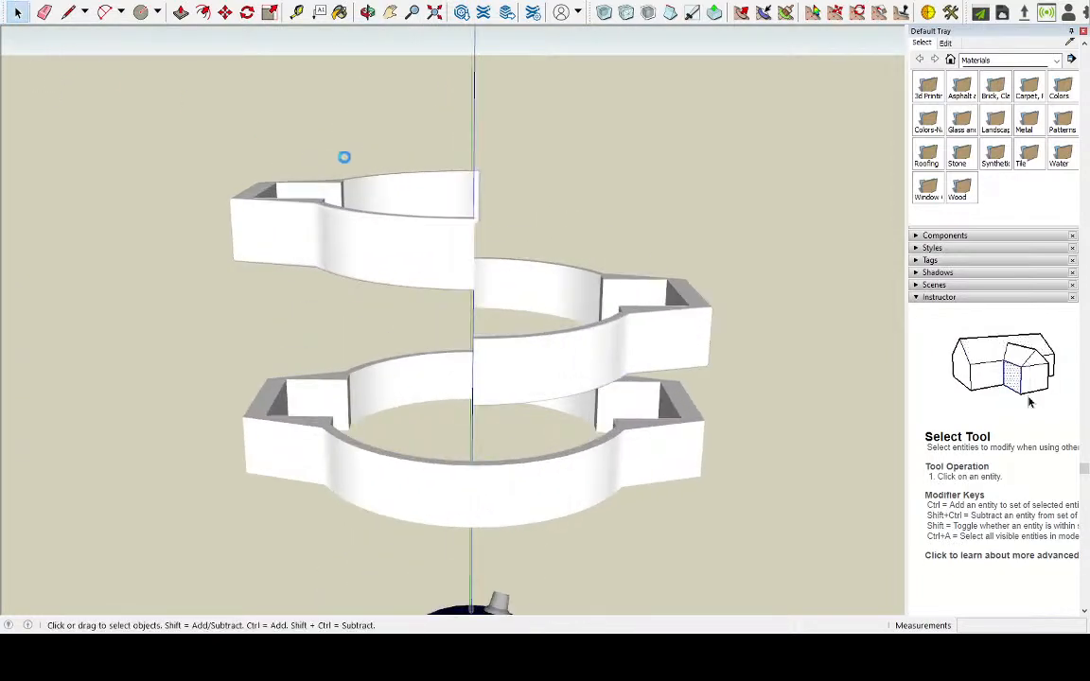
middle_click_drag(371, 209, 491, 359)
scroll(289, 460, "down", 3)
scroll(464, 205, "up", 3)
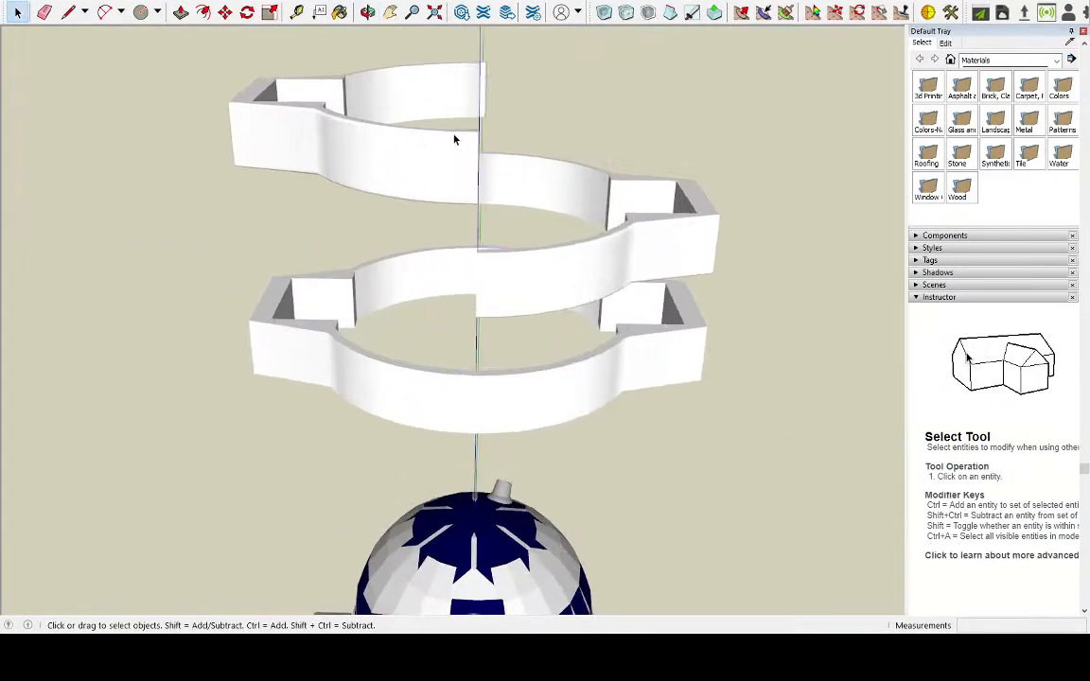
scroll(451, 140, "up", 3)
middle_click_drag(457, 139, 209, 292)
scroll(369, 284, "up", 3)
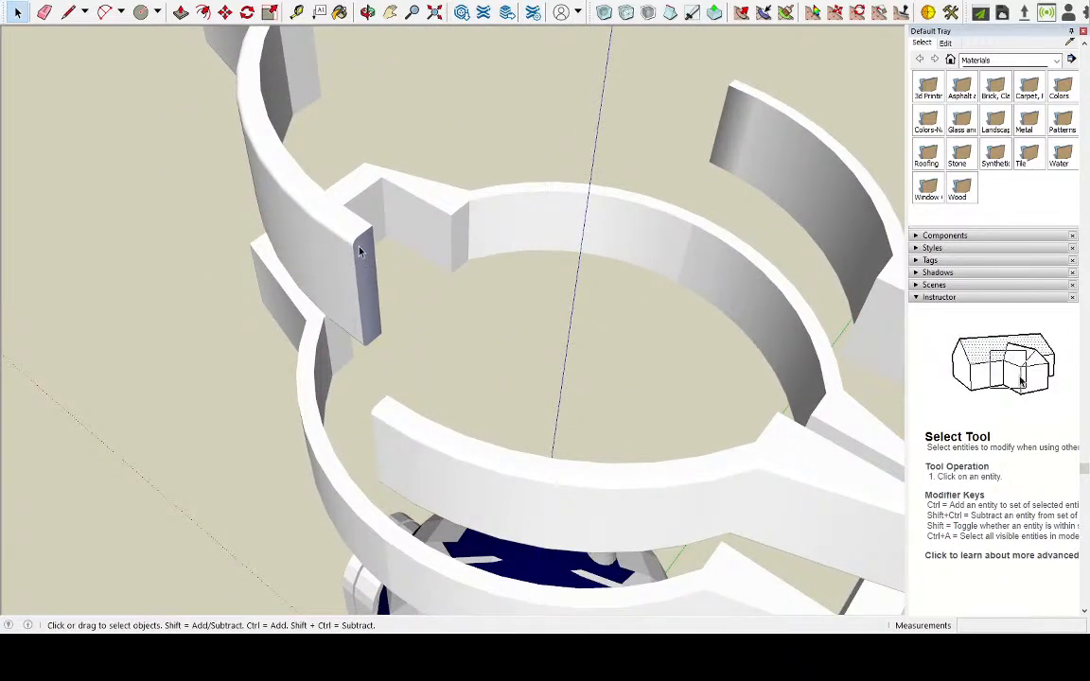
middle_click_drag(360, 247, 586, 256)
scroll(587, 255, "down", 5)
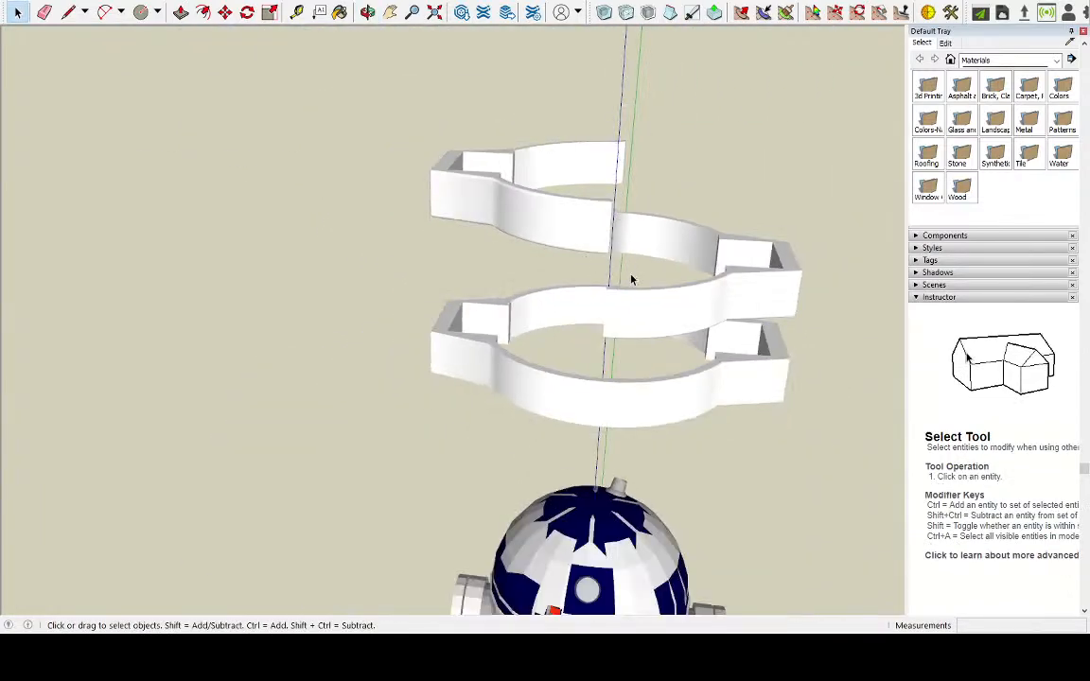
Group all the geometry of the middle half, and make a separate group of the top half
triple_click(702, 308)
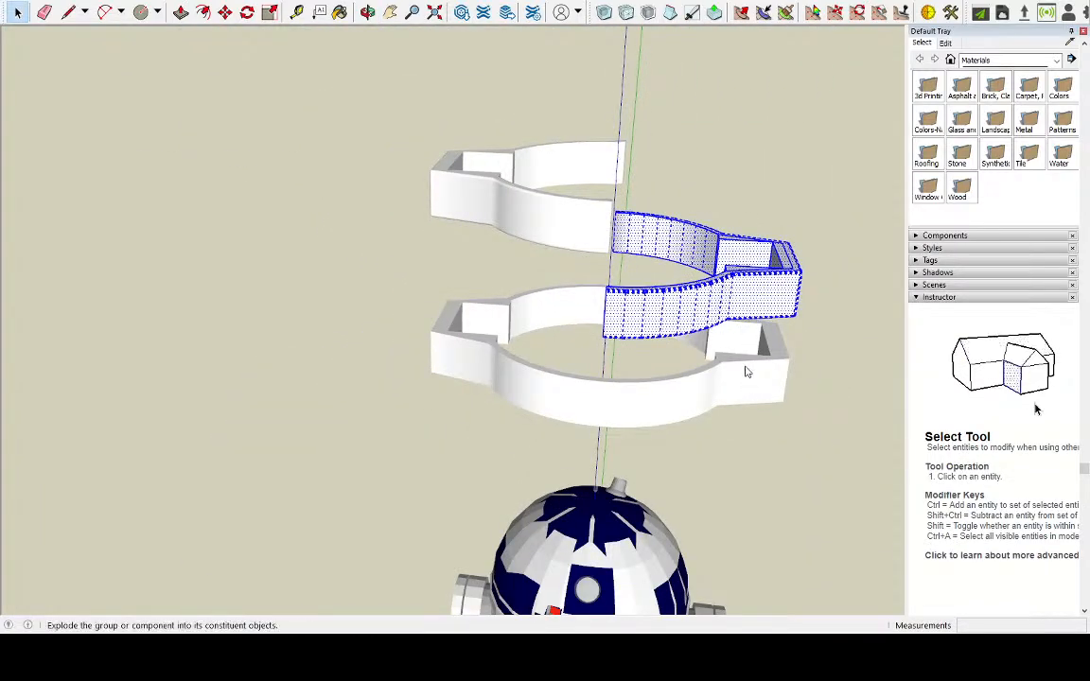
left_click(516, 223)
triple_click(471, 204)
right_click(470, 204)
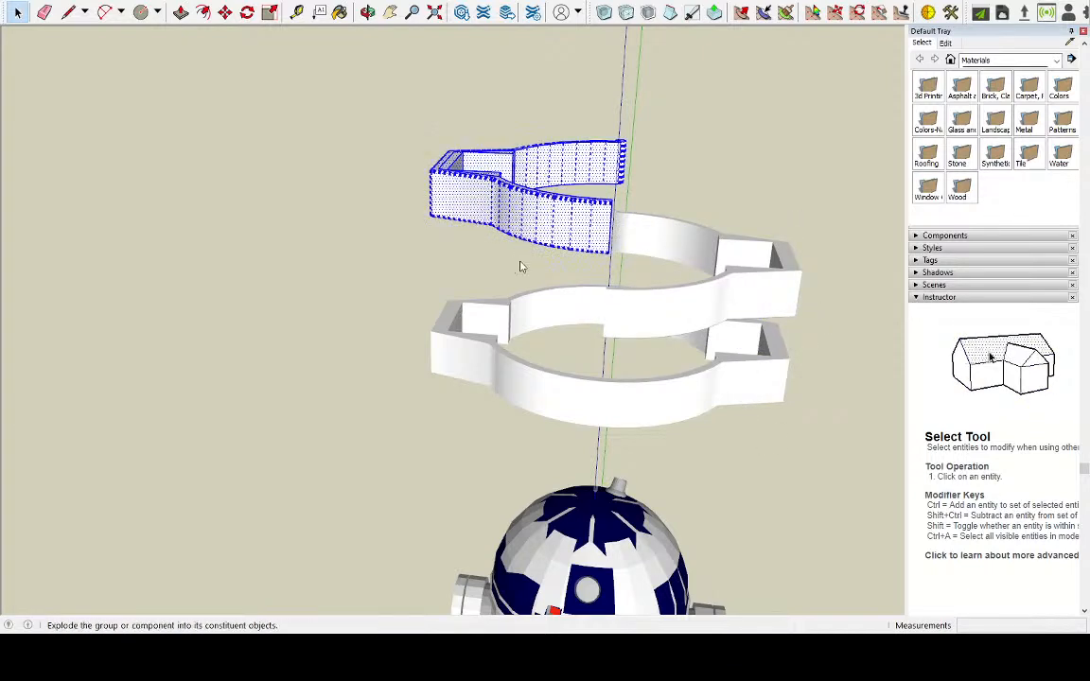
left_click(558, 316)
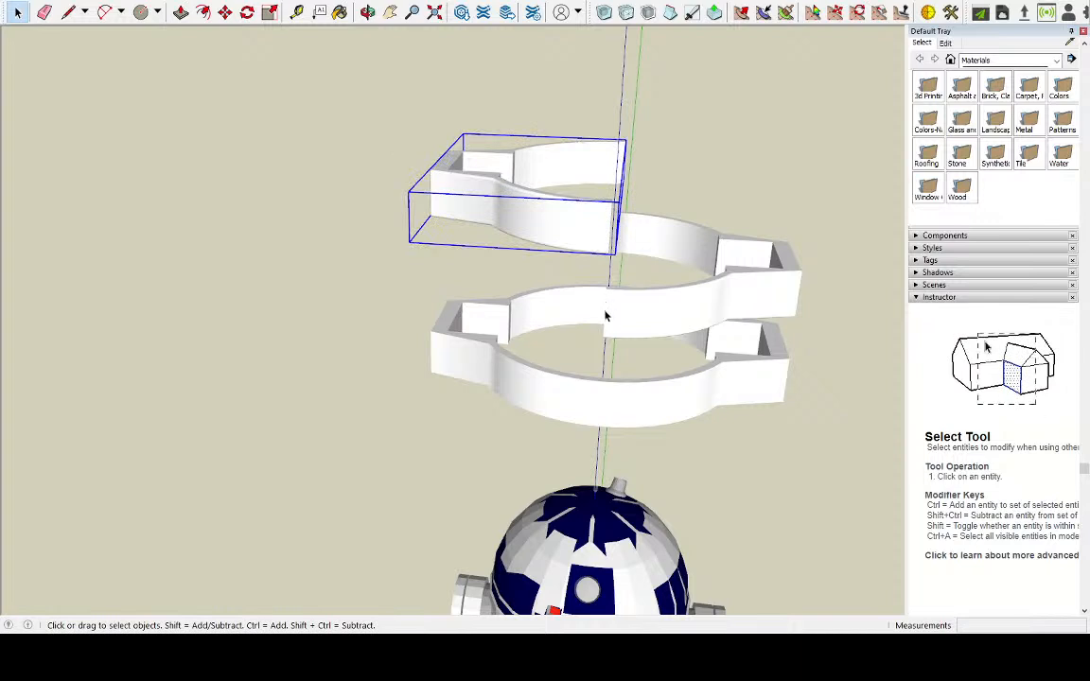
Inside the middle half's group, move all its geometry about 6.8 cm straight up to the height of the top half
left_click(622, 333)
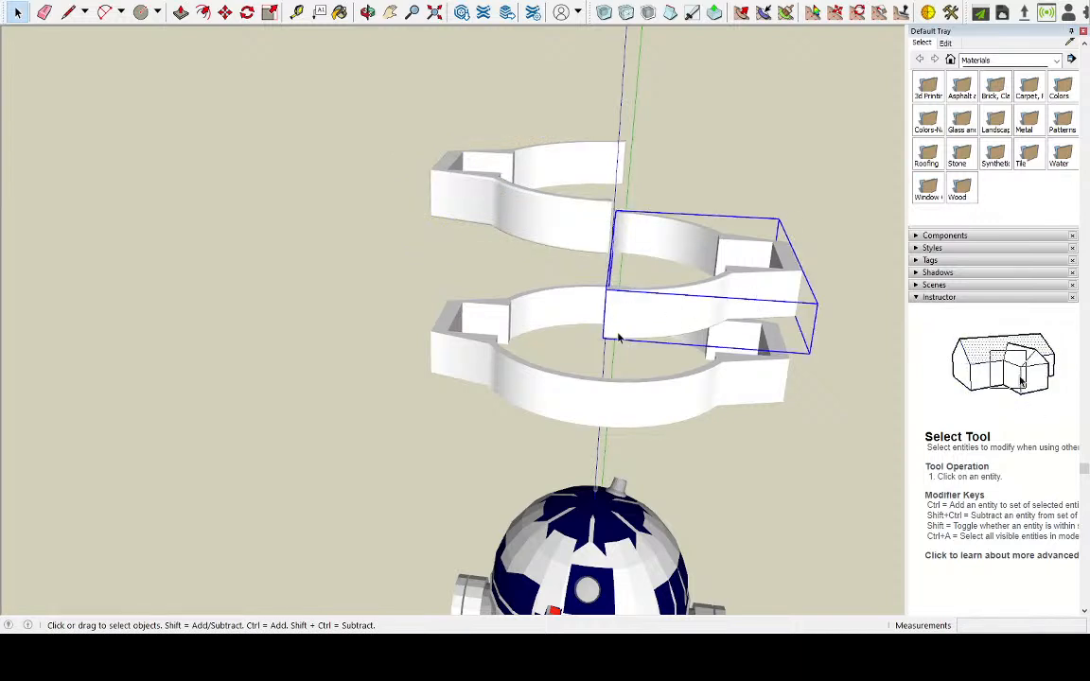
scroll(609, 341, "up", 5)
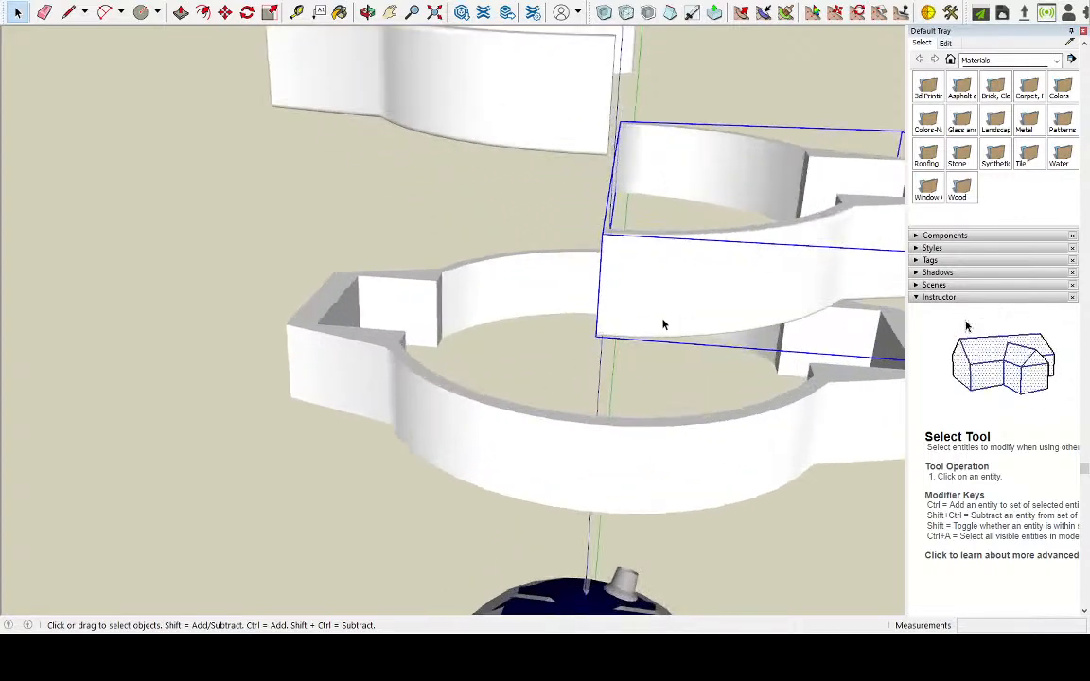
double_click(663, 326)
triple_click(662, 321)
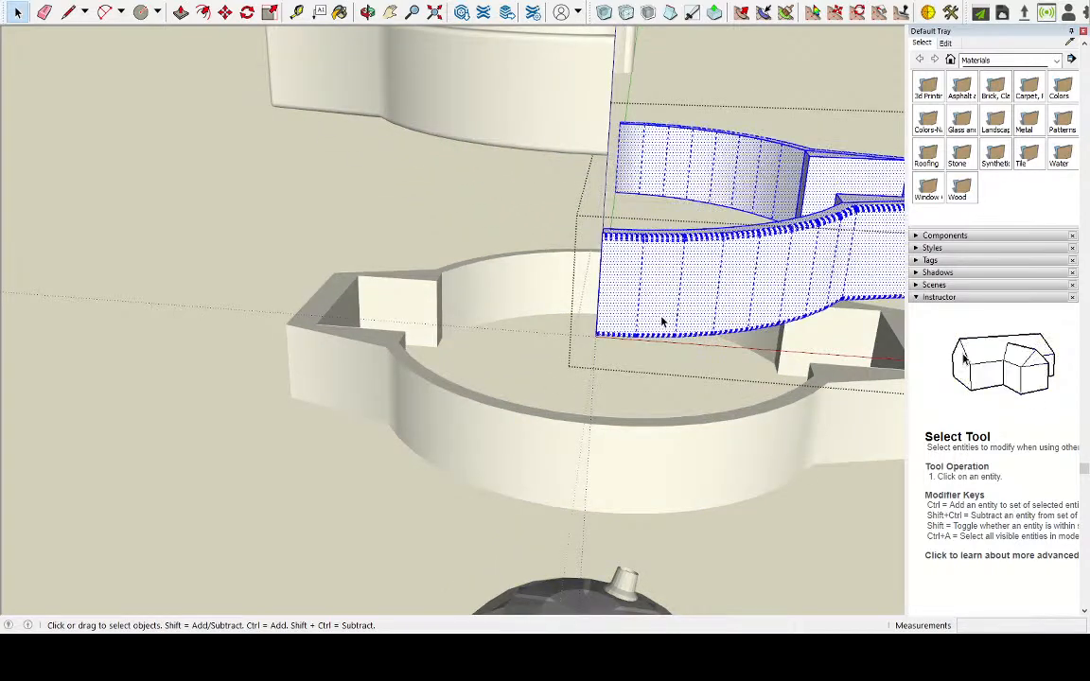
left_click(225, 14)
scroll(578, 181, "down", 1)
left_click(596, 274)
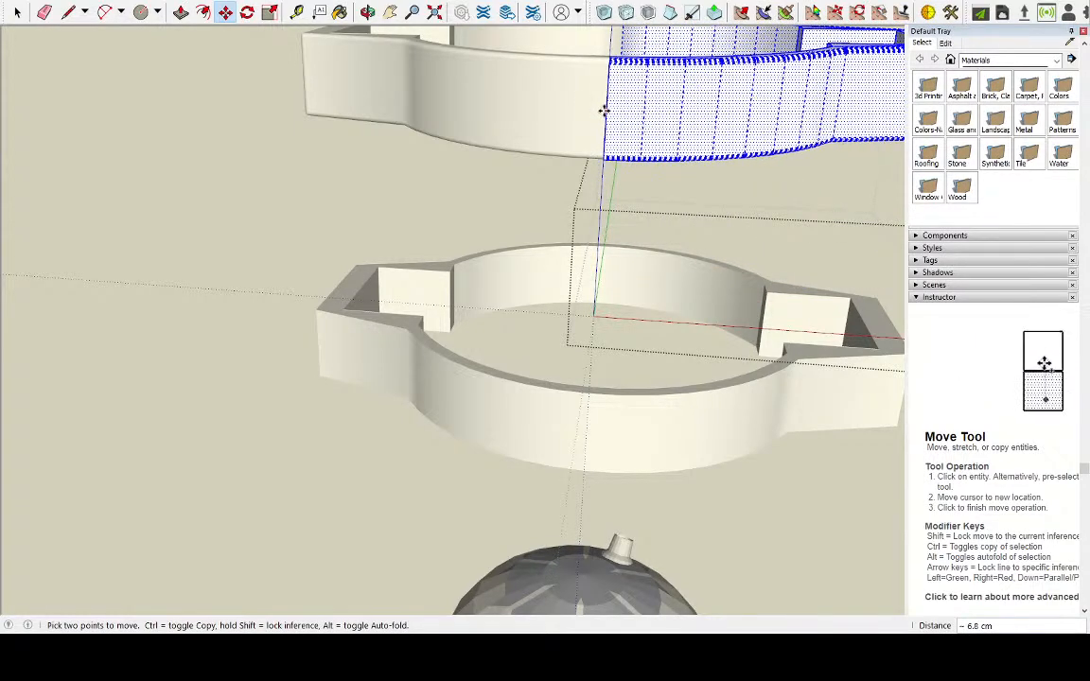
middle_click_drag(605, 110, 691, 221)
Nudge the raised half until its ends meet the other half's ends without a gap, and close the group
scroll(659, 39, "up", 5)
scroll(692, 221, "down", 4)
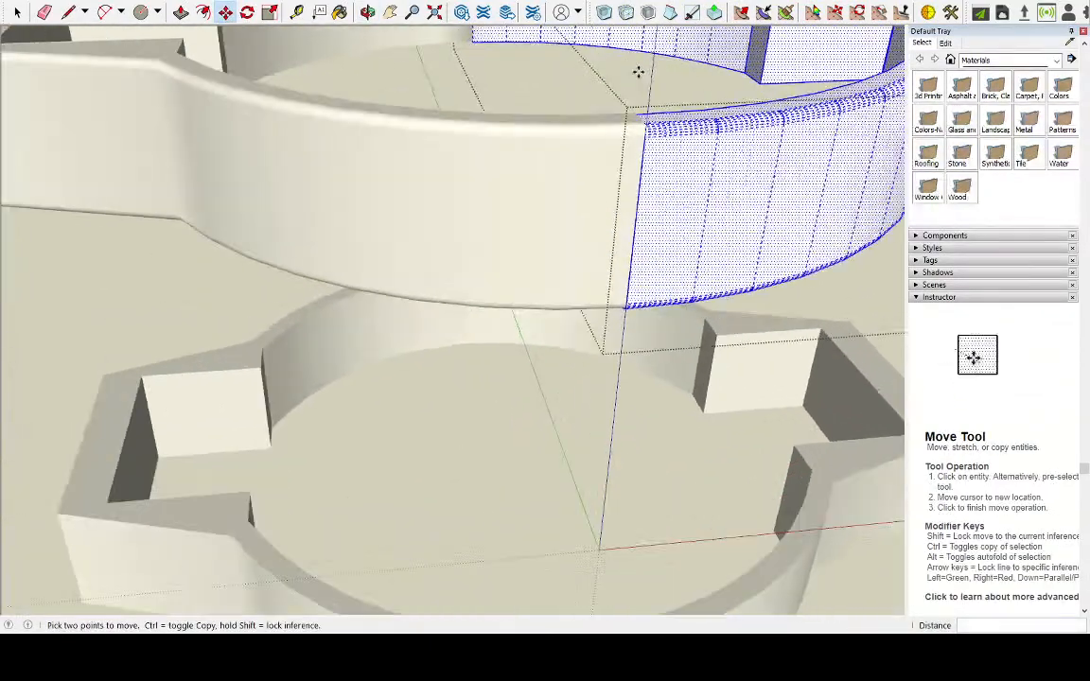
scroll(650, 114, "up", 3)
left_click(608, 283)
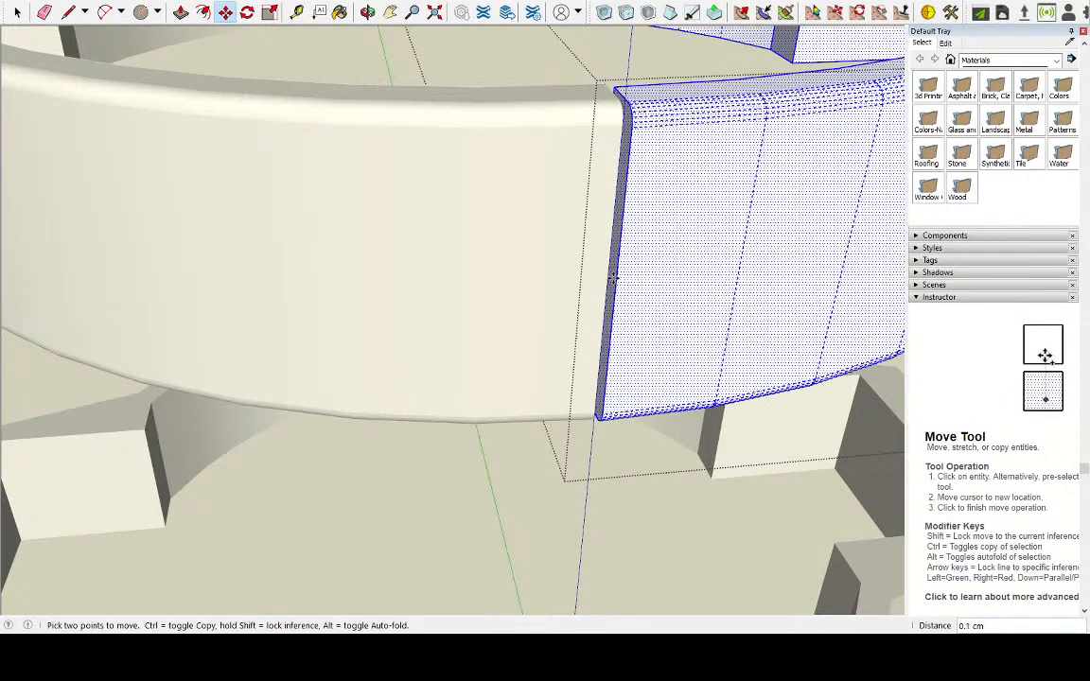
middle_click_drag(608, 280, 516, 525)
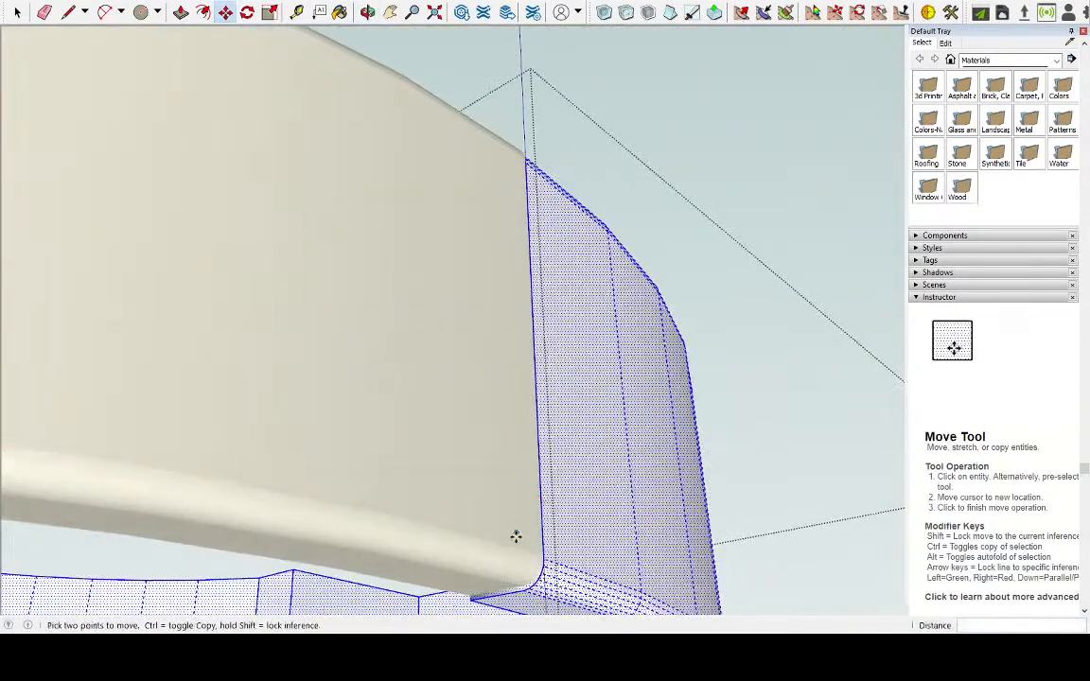
scroll(516, 568, "up", 4)
left_click(501, 584)
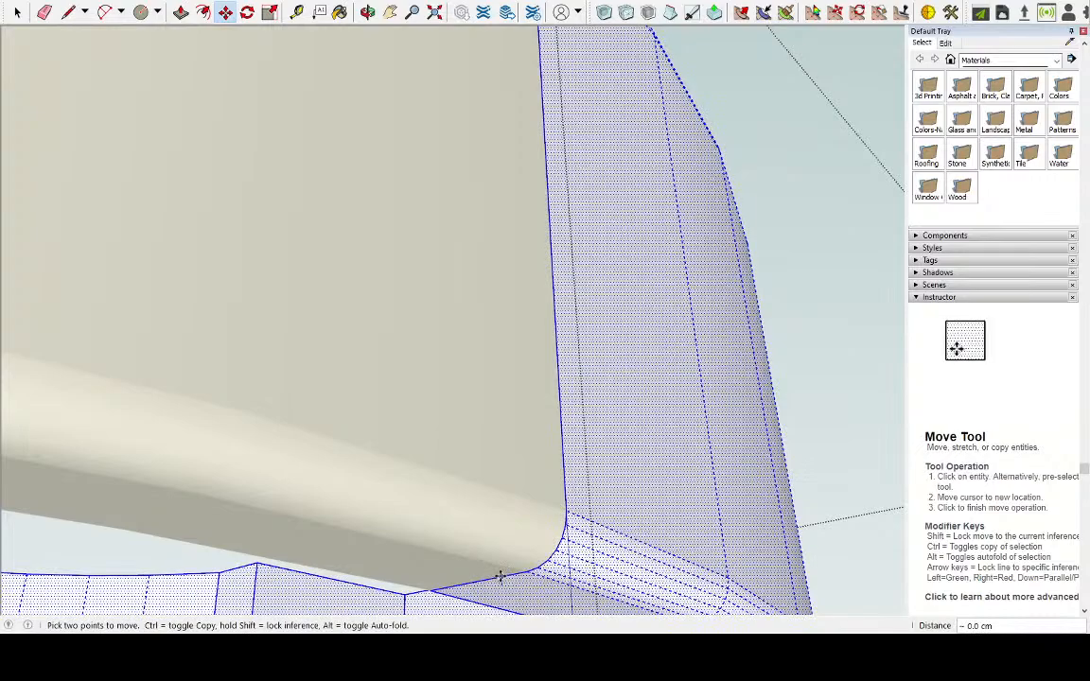
middle_click_drag(574, 395, 787, 411)
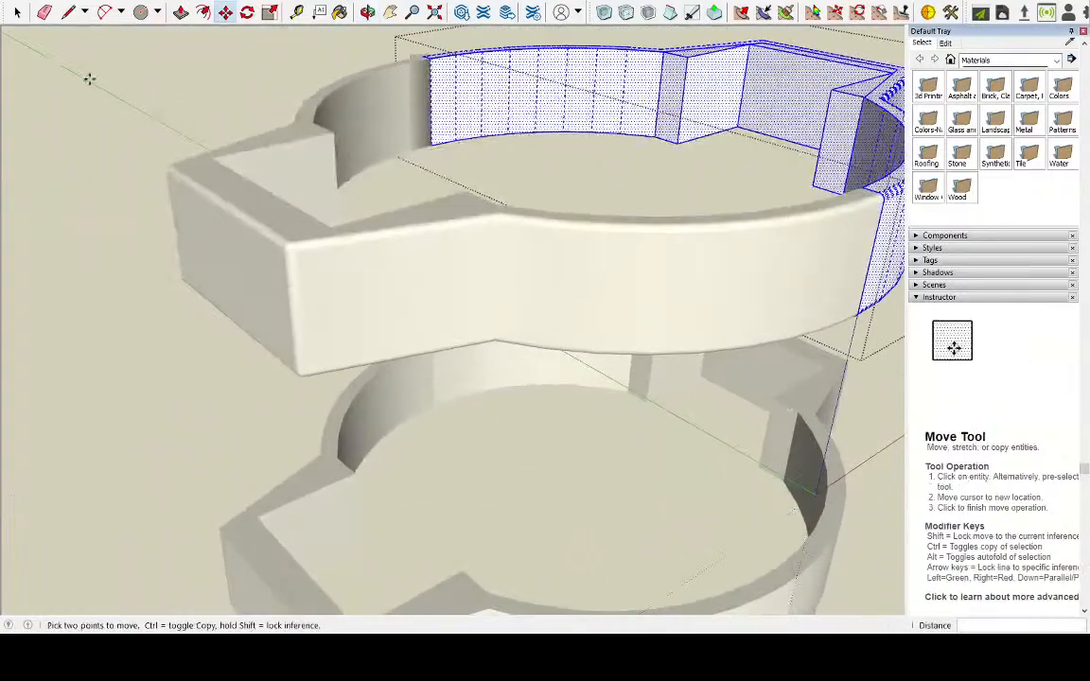
left_click(17, 13)
left_click(160, 75)
Select both halves of the upper ring and move them about 48 cm straight down around R2-D2's body, readjusting the height by about 2 cm
middle_click_drag(228, 144, 515, 210)
scroll(511, 215, "down", 2)
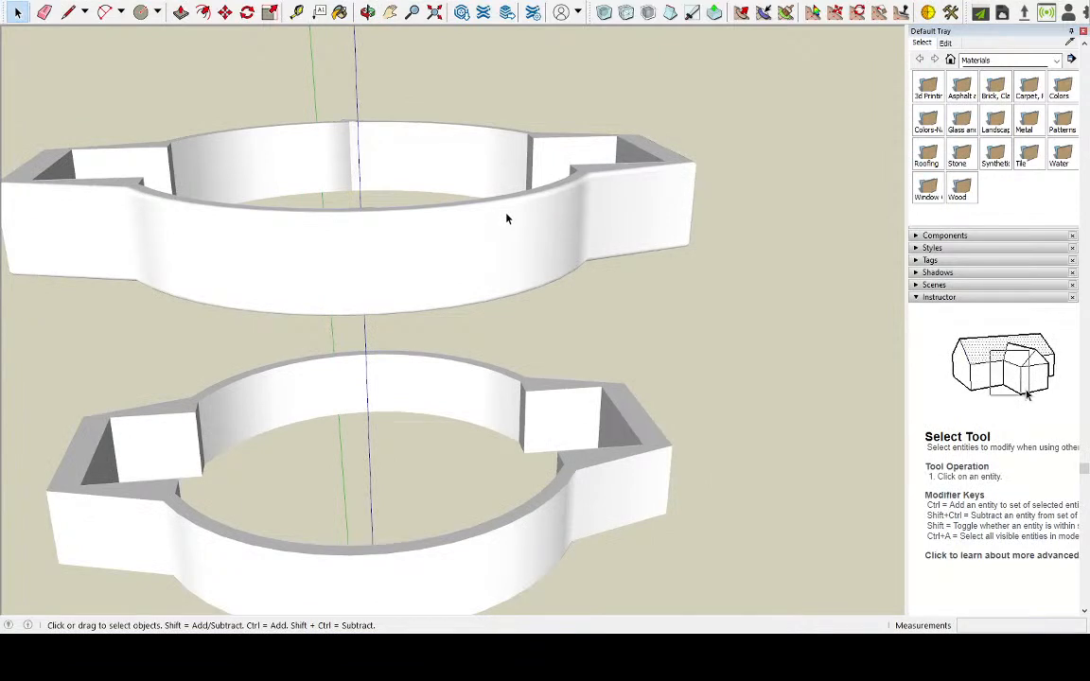
scroll(547, 212, "down", 5)
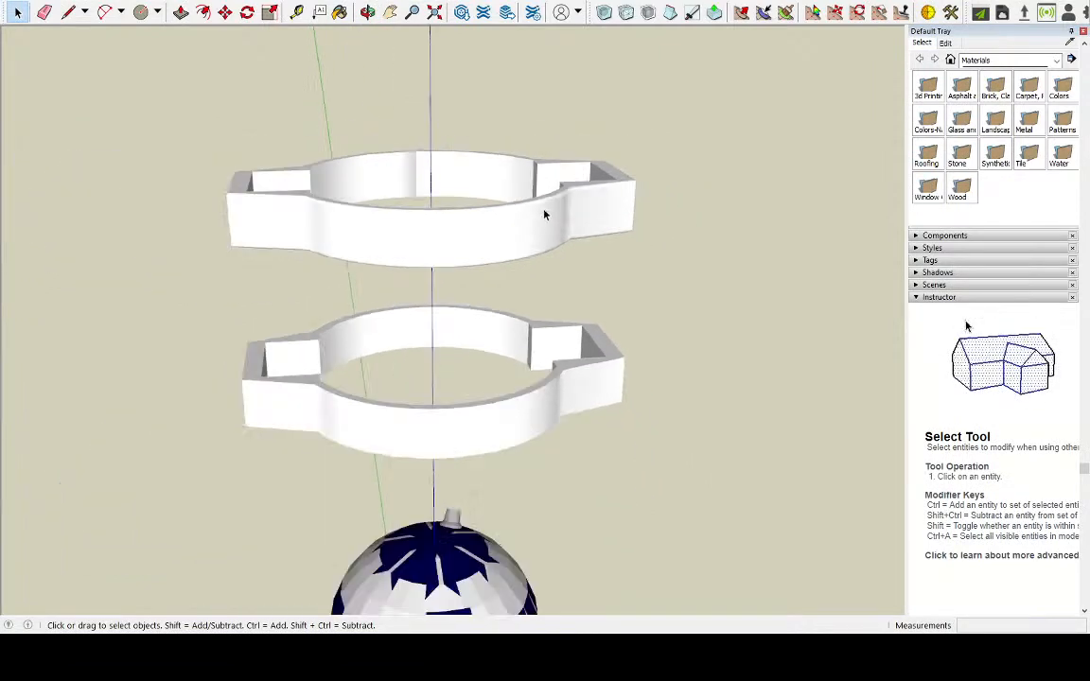
middle_click_drag(576, 263, 442, 198)
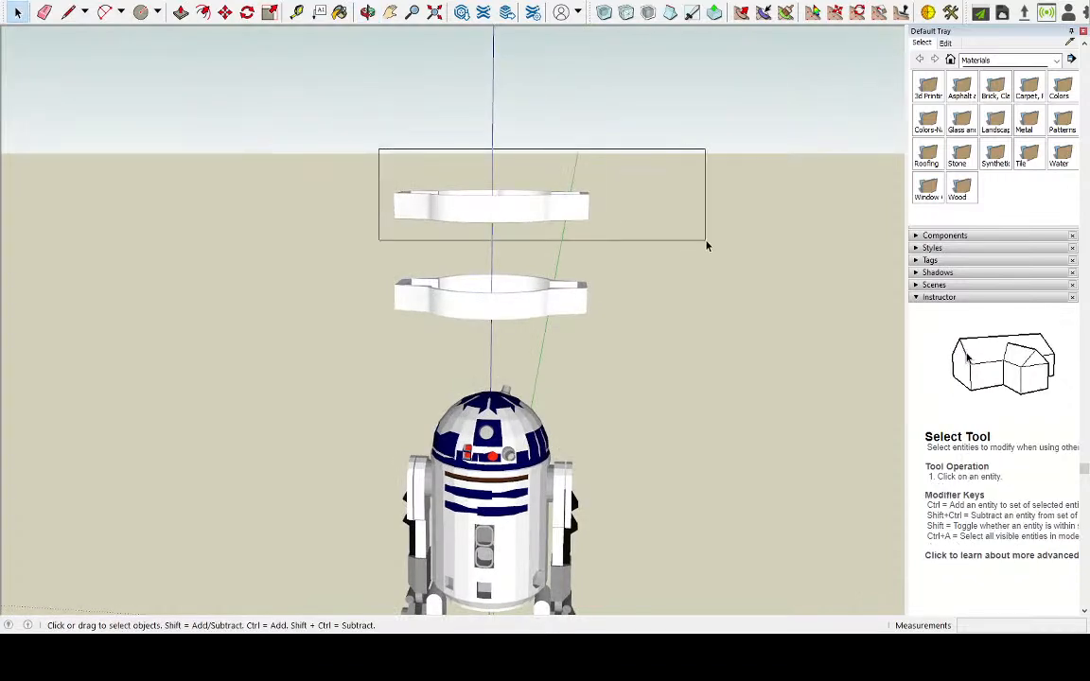
left_click_drag(683, 242, 690, 246)
left_click(224, 12)
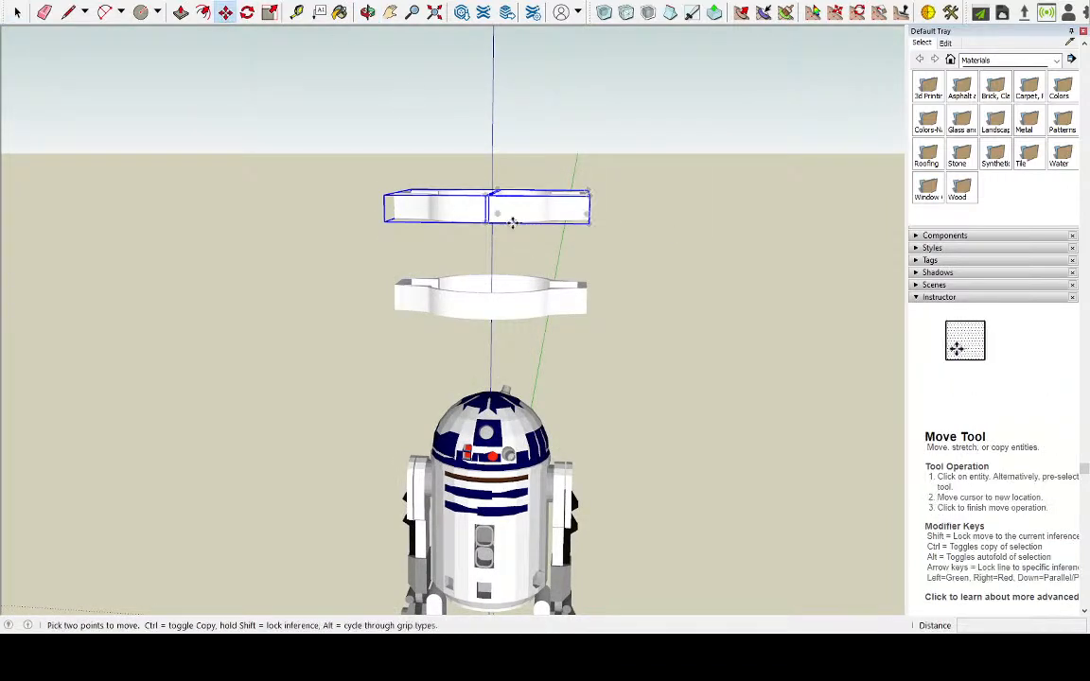
left_click(511, 222)
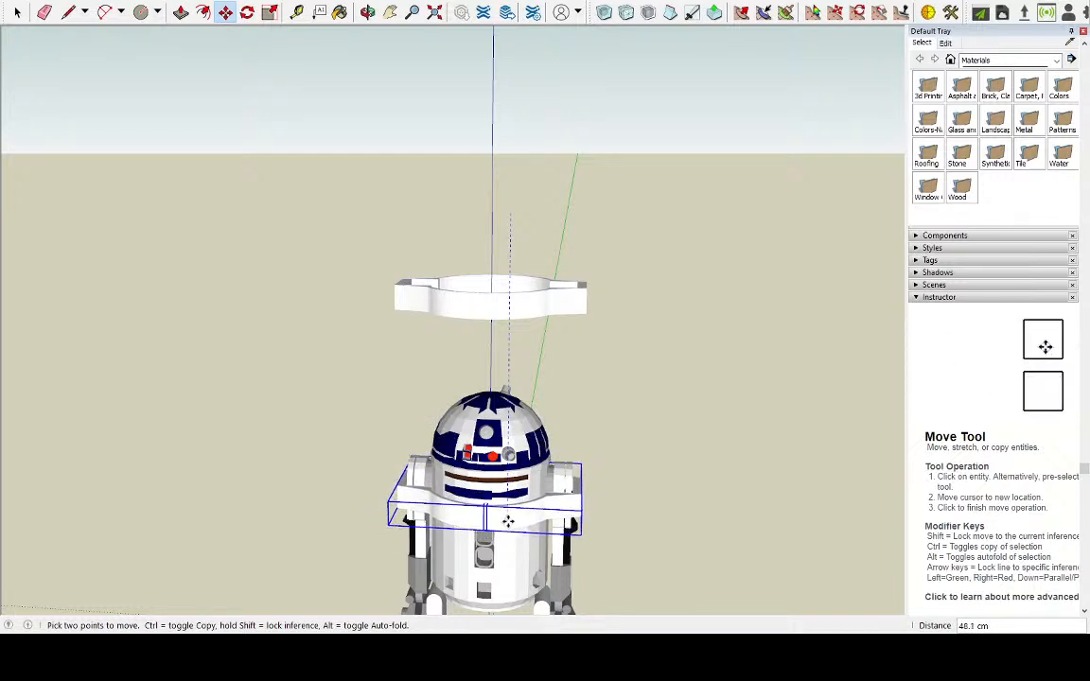
middle_click_drag(510, 514, 553, 352)
scroll(517, 494, "up", 5)
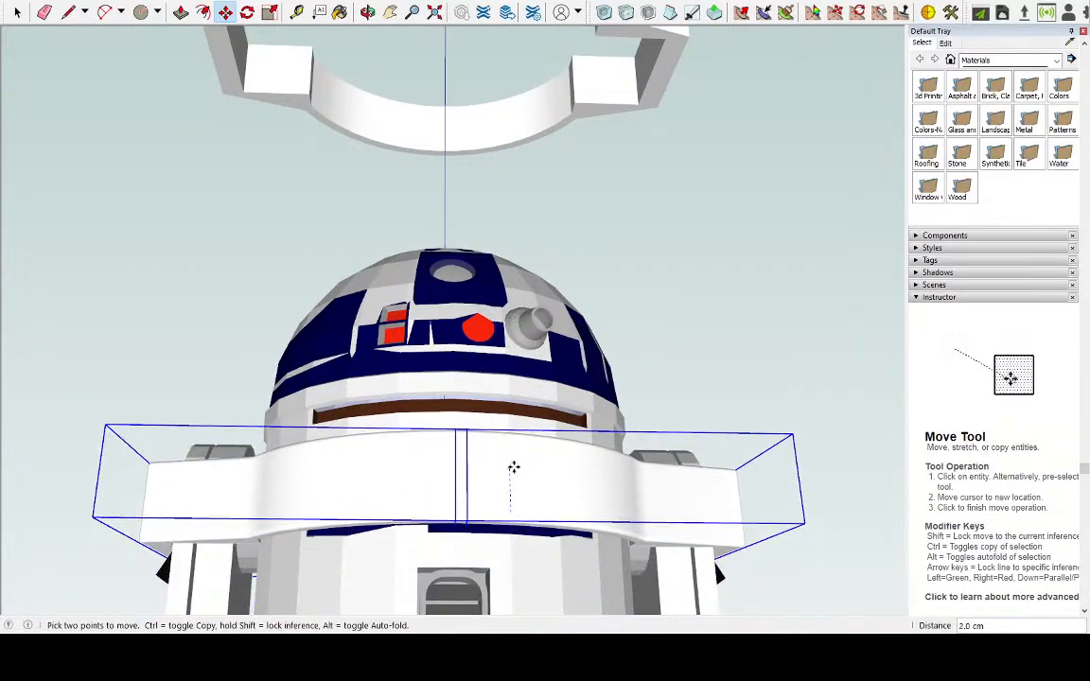
middle_click_drag(506, 418, 455, 494)
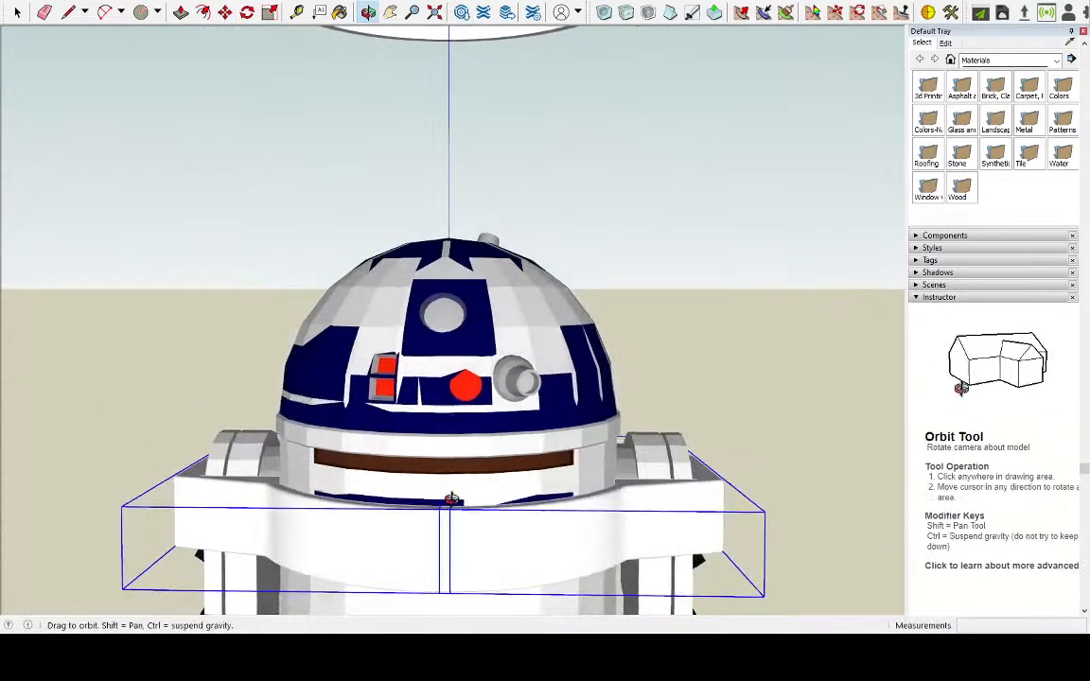
Examine how the ring fits around R2-D2's body and shoulders from the front, the sides, above and below
scroll(404, 326, "down", 3)
scroll(428, 537, "up", 6)
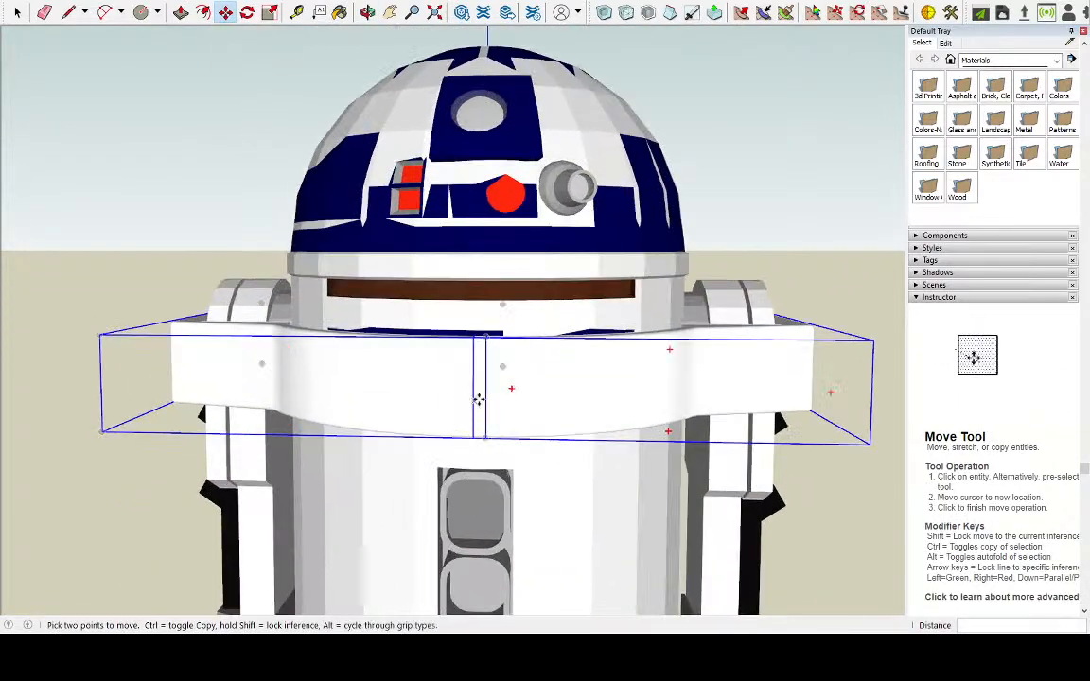
middle_click_drag(440, 285, 452, 442)
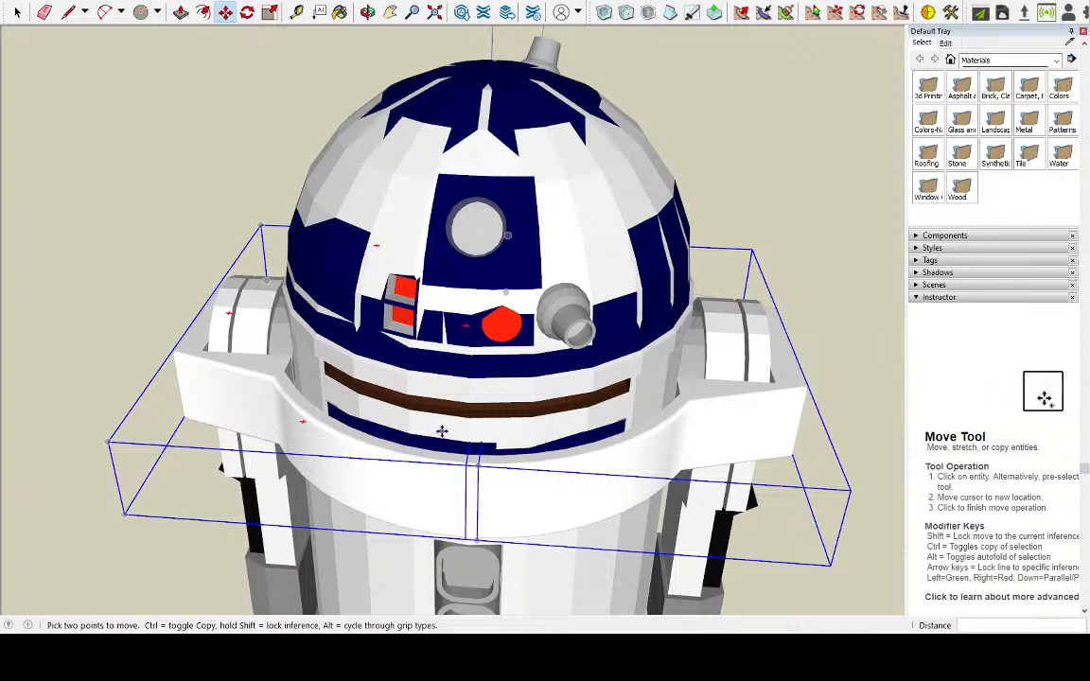
middle_click_drag(480, 473, 666, 405)
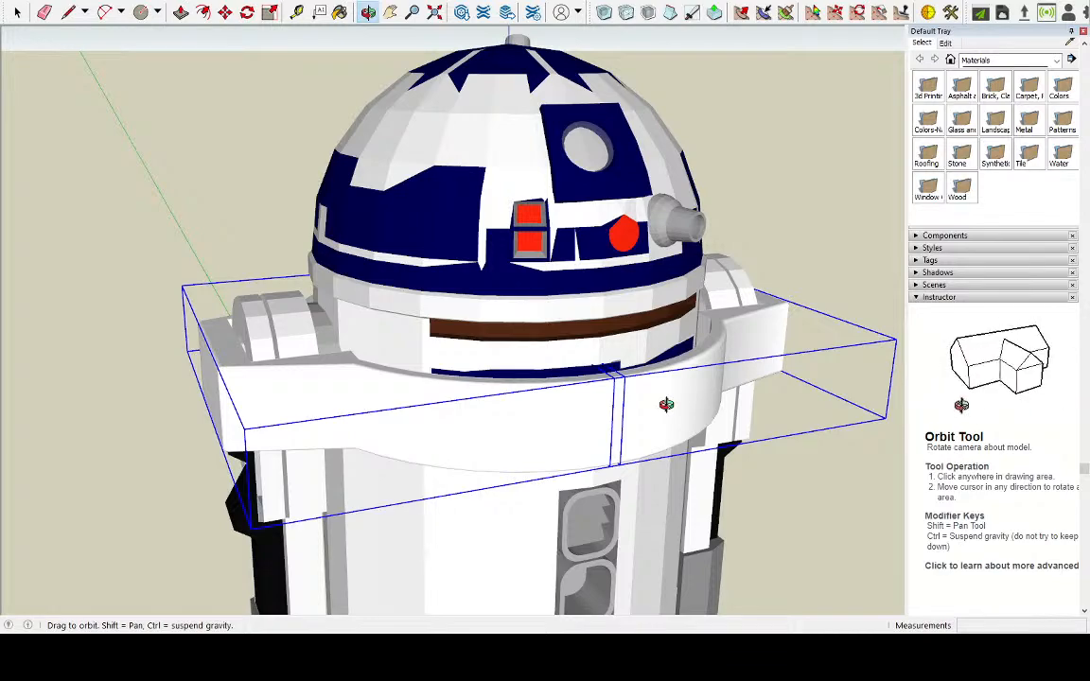
middle_click_drag(666, 404, 161, 525)
scroll(574, 414, "up", 2)
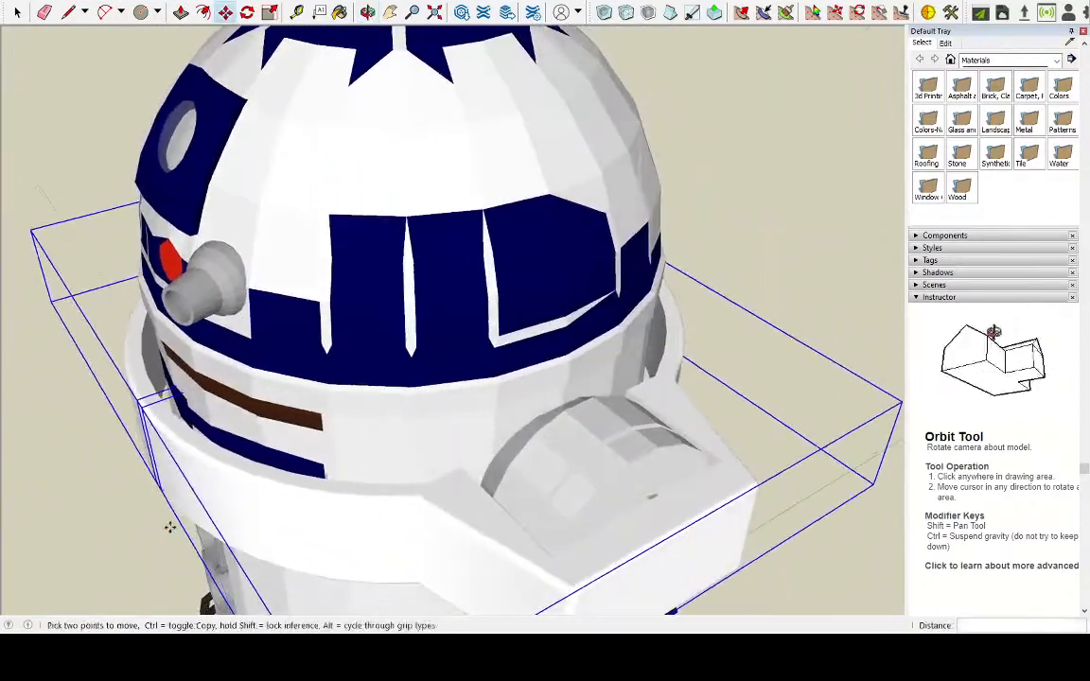
scroll(403, 457, "up", 2)
middle_click_drag(403, 457, 909, 363)
middle_click_drag(562, 354, 251, 439)
middle_click_drag(541, 417, 483, 458)
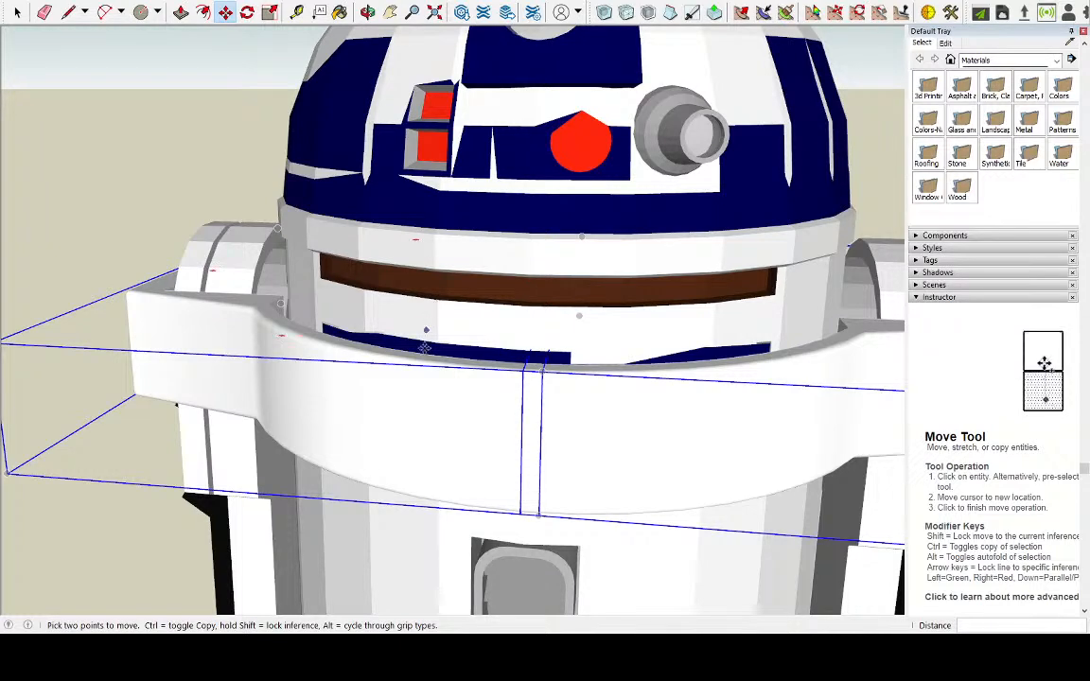
middle_click_drag(639, 379, 605, 196)
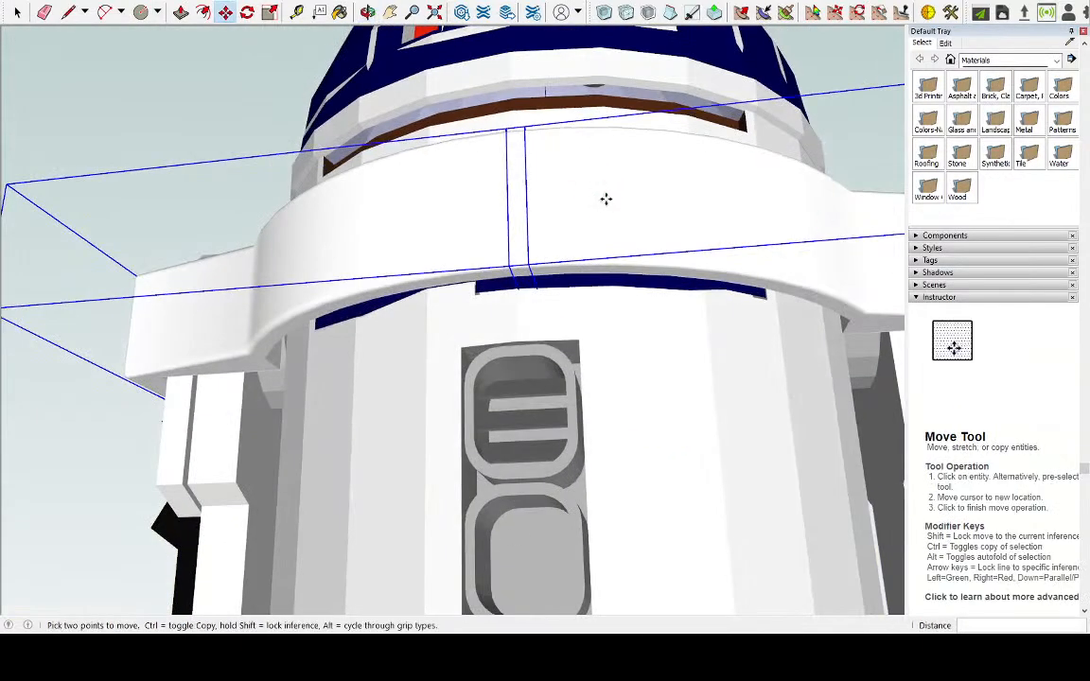
Try the ring about 3.7 cm further down R2-D2's body, and undo the moves back to its place above the lower ring
middle_click_drag(529, 267, 567, 348)
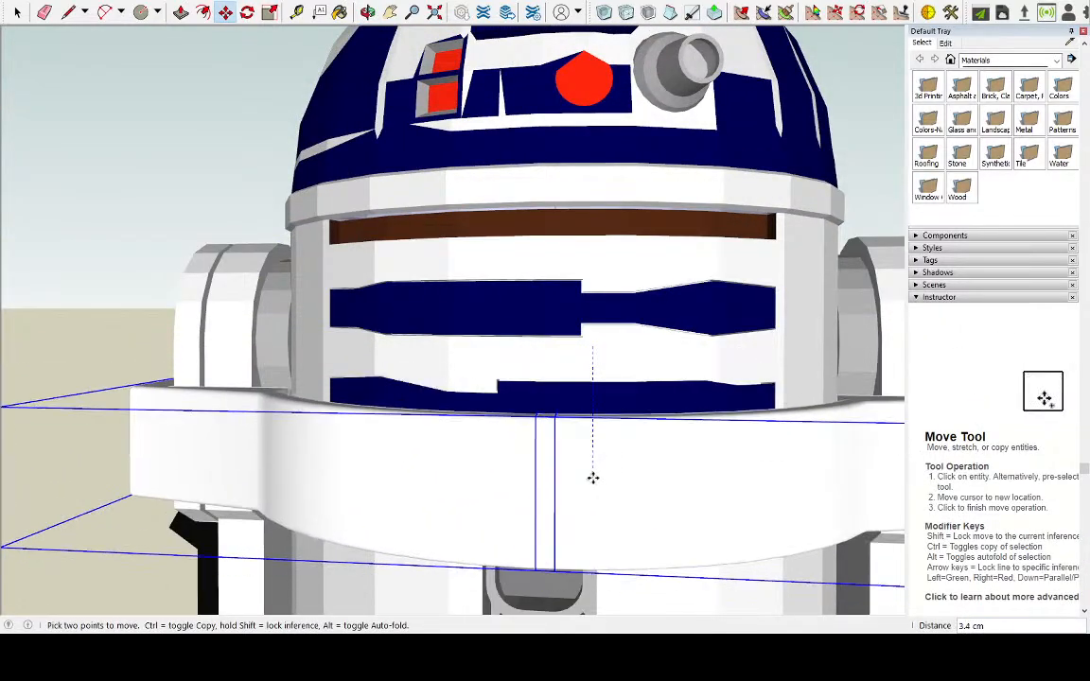
left_click(593, 490)
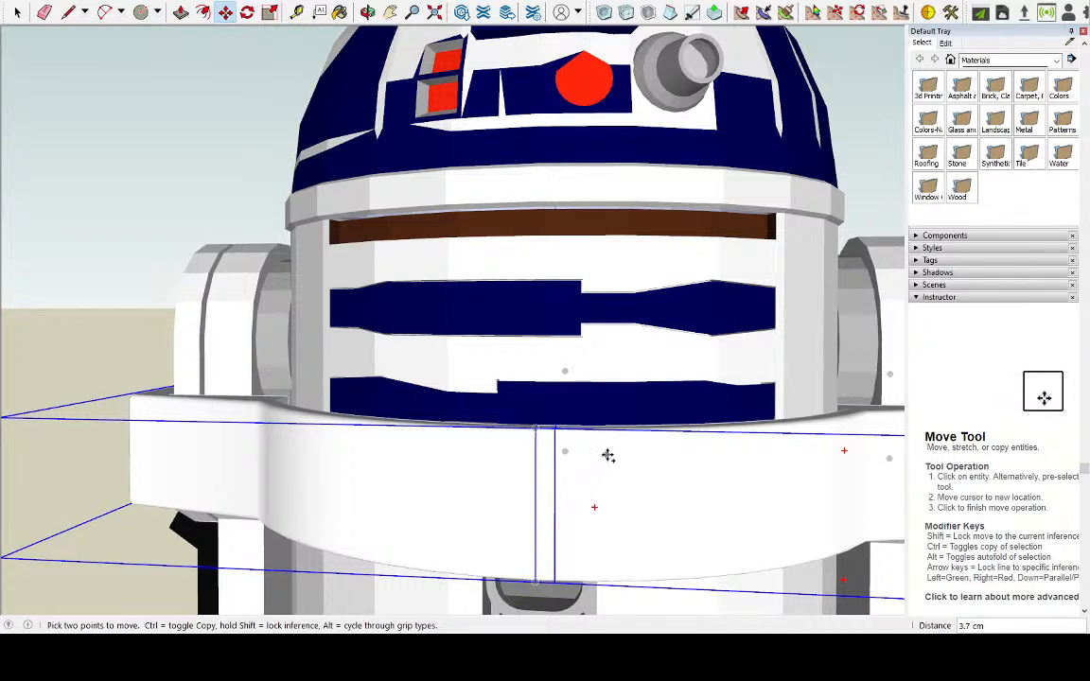
key("ctrl+z")
middle_click_drag(629, 401, 635, 503)
key("ctrl+z")
key("ctrl+z")
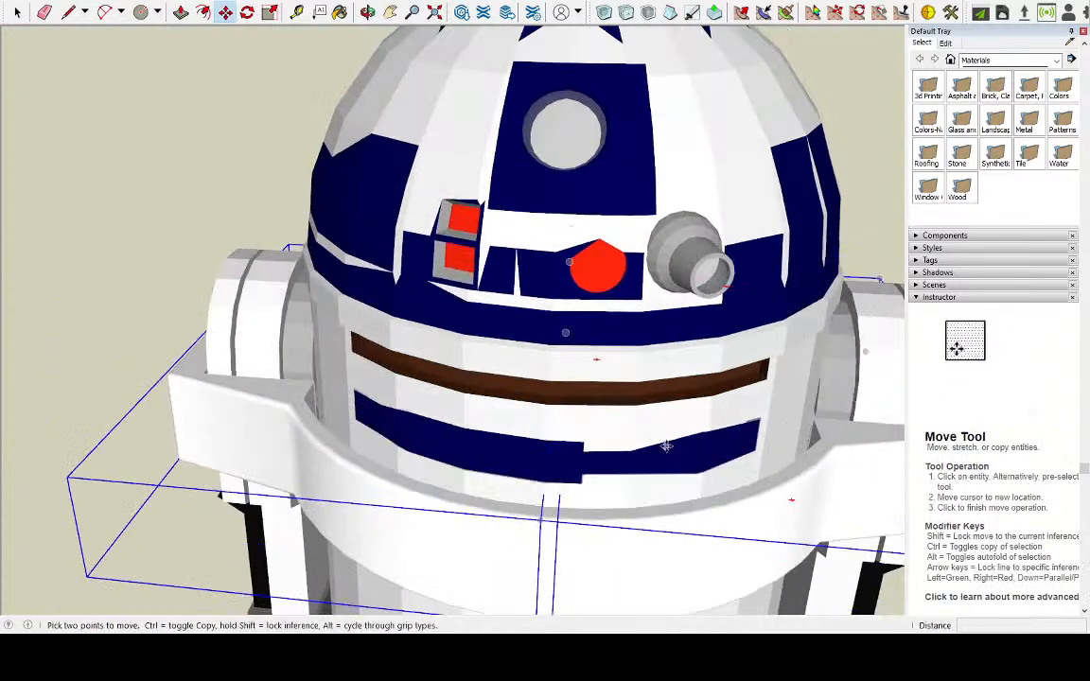
key("ctrl+z")
scroll(668, 440, "down", 3)
scroll(667, 439, "down", 3)
scroll(820, 140, "up", 2)
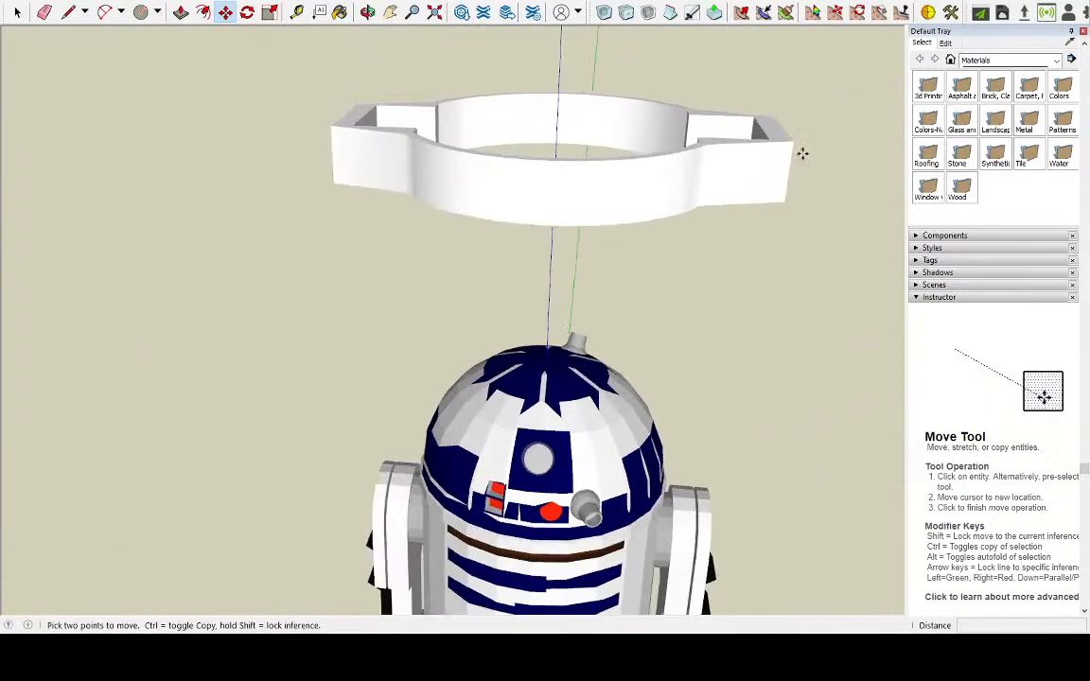
scroll(764, 243, "down", 4)
middle_click_drag(764, 318, 642, 307)
scroll(737, 28, "up", 3)
middle_click_drag(737, 30, 789, 210)
scroll(815, 51, "up", 3)
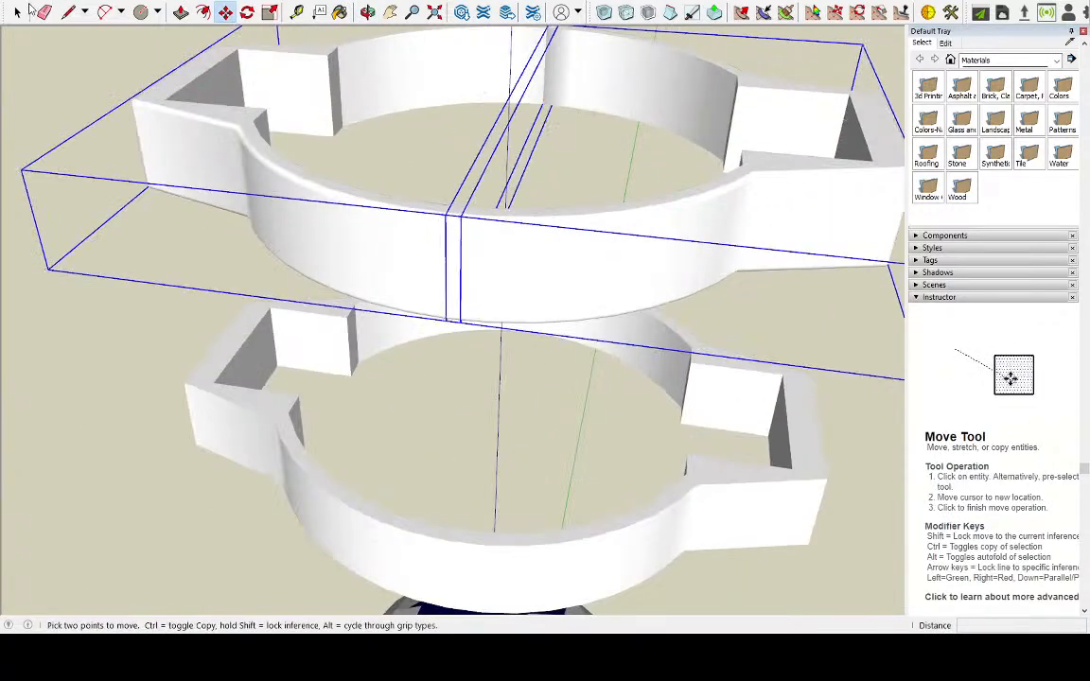
left_click(18, 12)
left_click(503, 168)
left_click(525, 275)
double_click(426, 271)
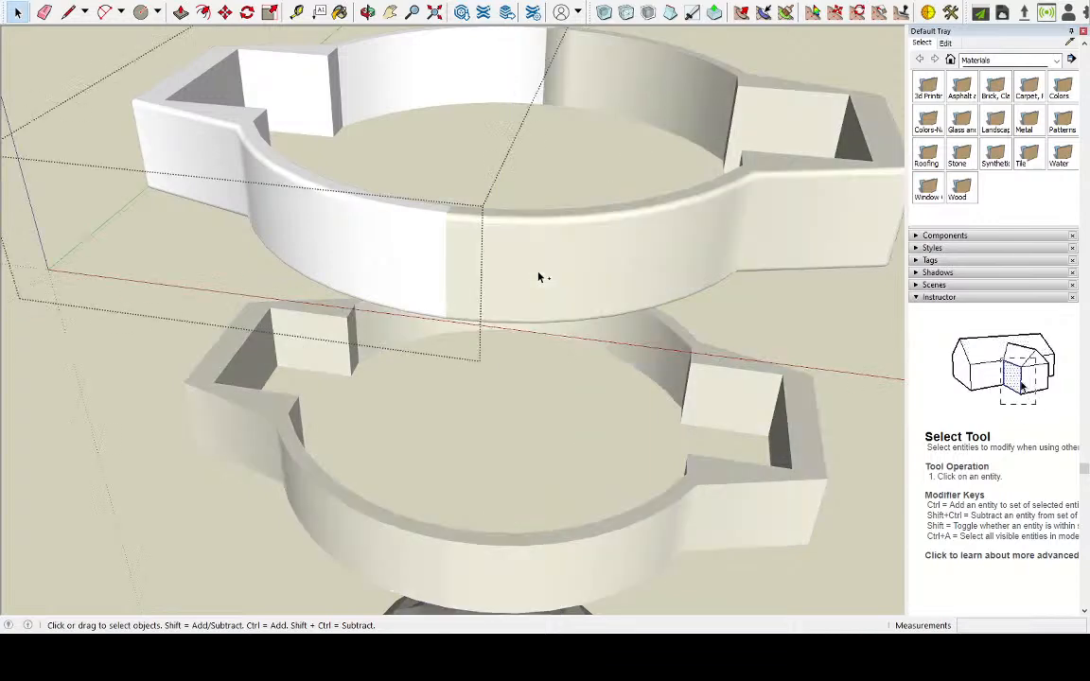
Undo the last moves of the upper ring's right half and redo them
key("ctrl+z")
key("ctrl+z")
key("ctrl+z")
key("ctrl+z")
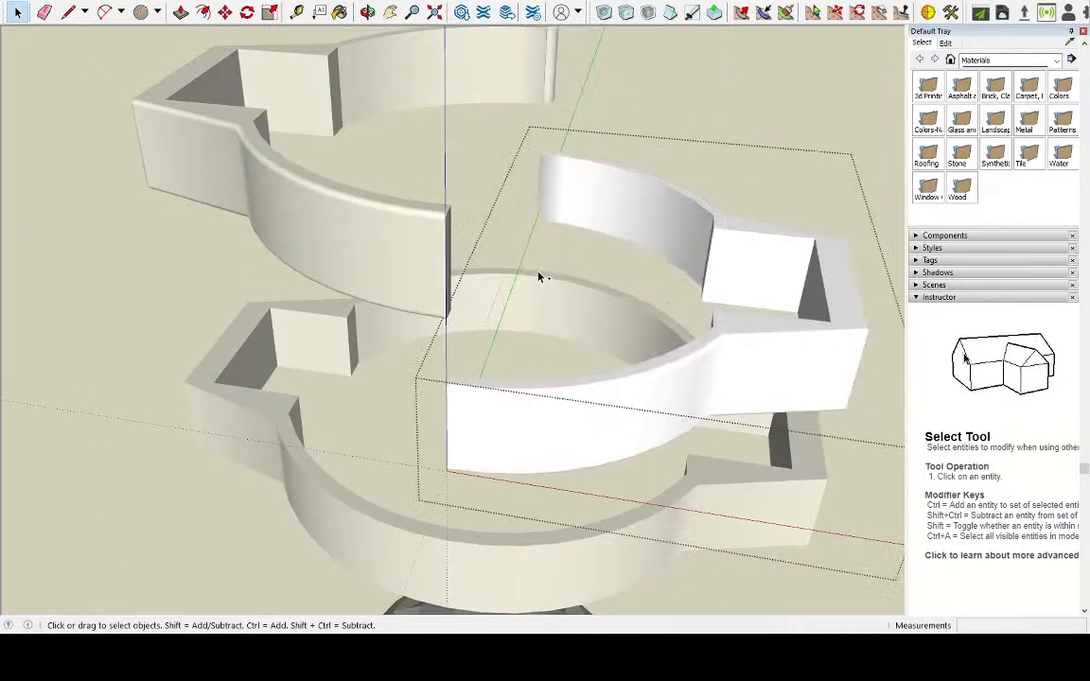
key("ctrl+y")
key("ctrl+y")
Open the upper ring's right half and draw two lines about 0.5 cm long across its top face, at the first two segment corners from the joint
double_click(538, 276)
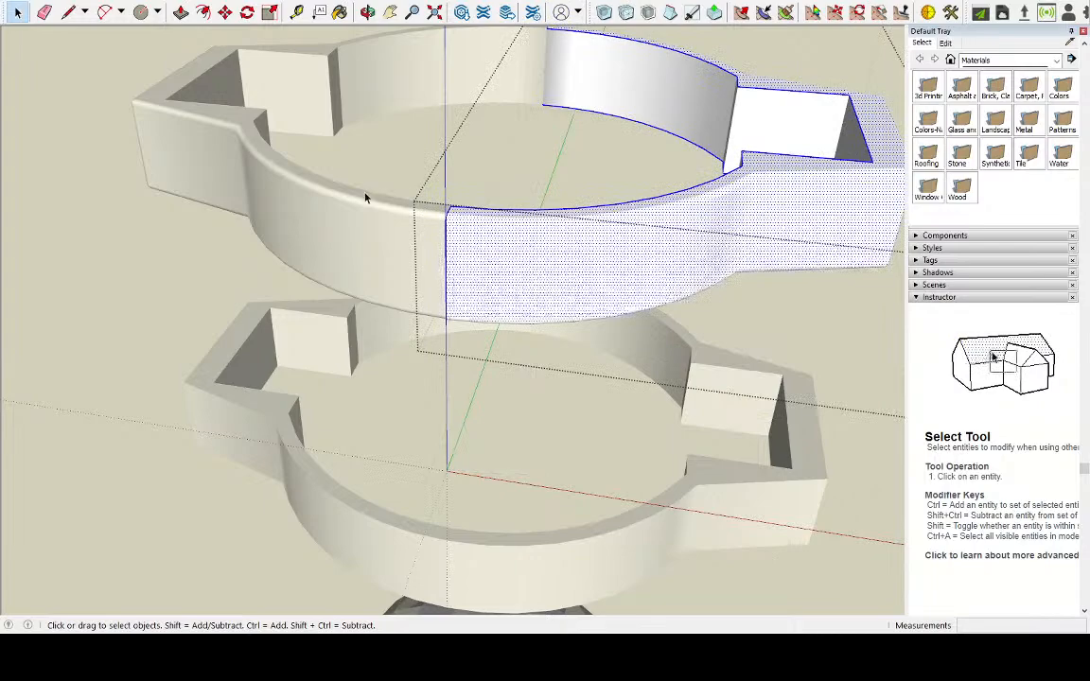
double_click(349, 210)
double_click(355, 214)
triple_click(525, 248)
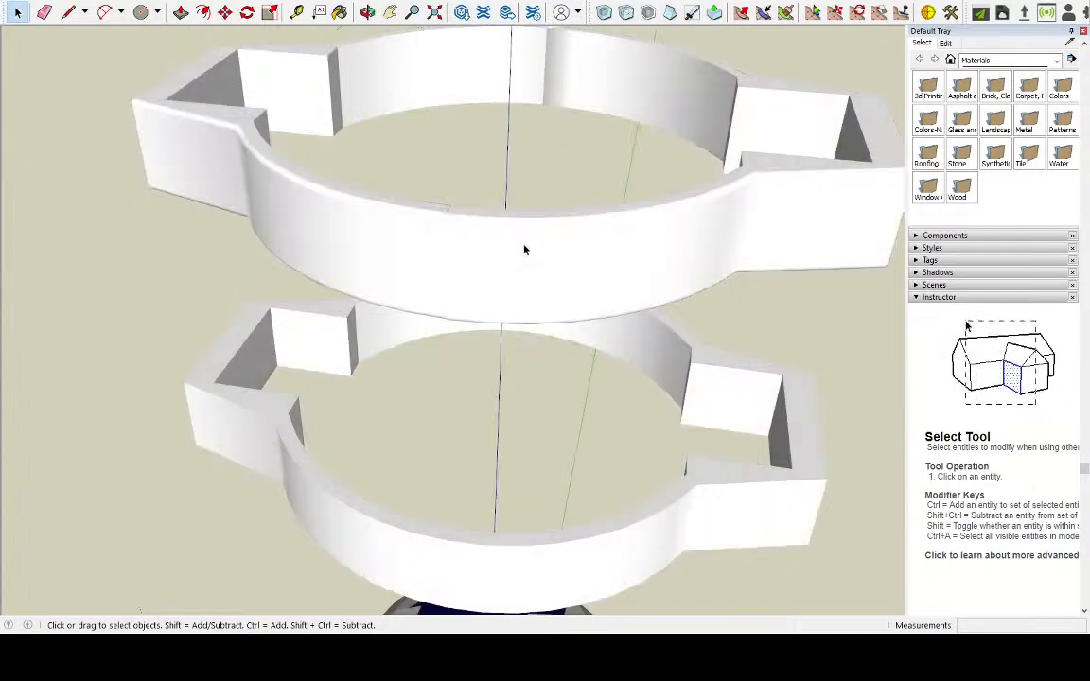
middle_click_drag(525, 249, 561, 173)
scroll(561, 174, "up", 3)
middle_click_drag(474, 157, 369, 243)
key("l")
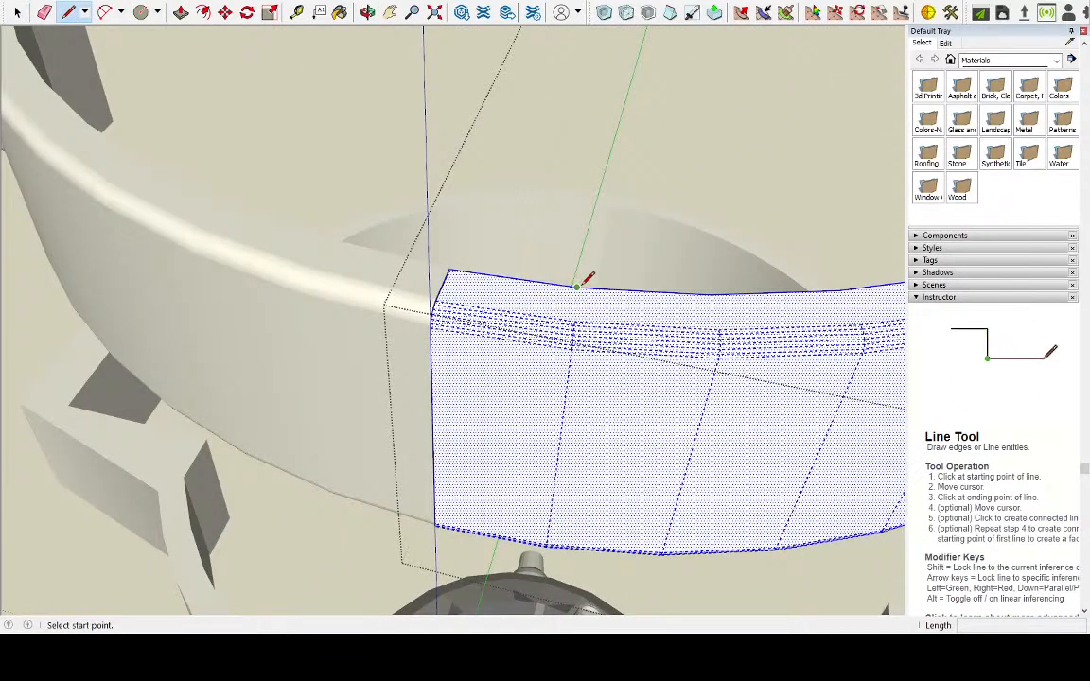
left_click(577, 285)
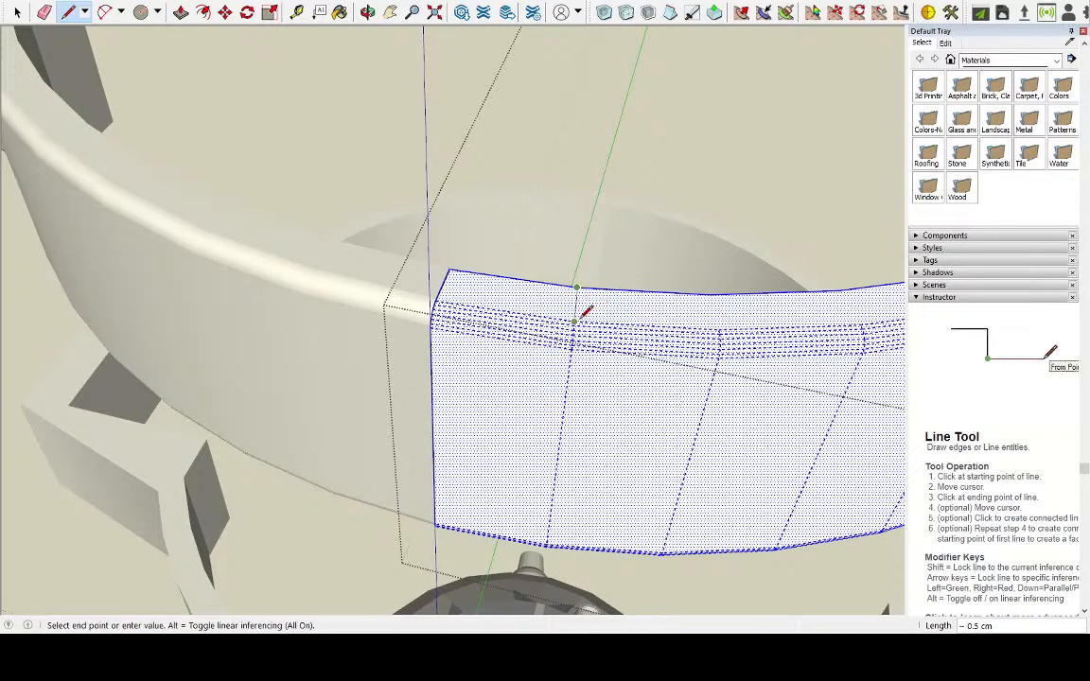
left_click(575, 321)
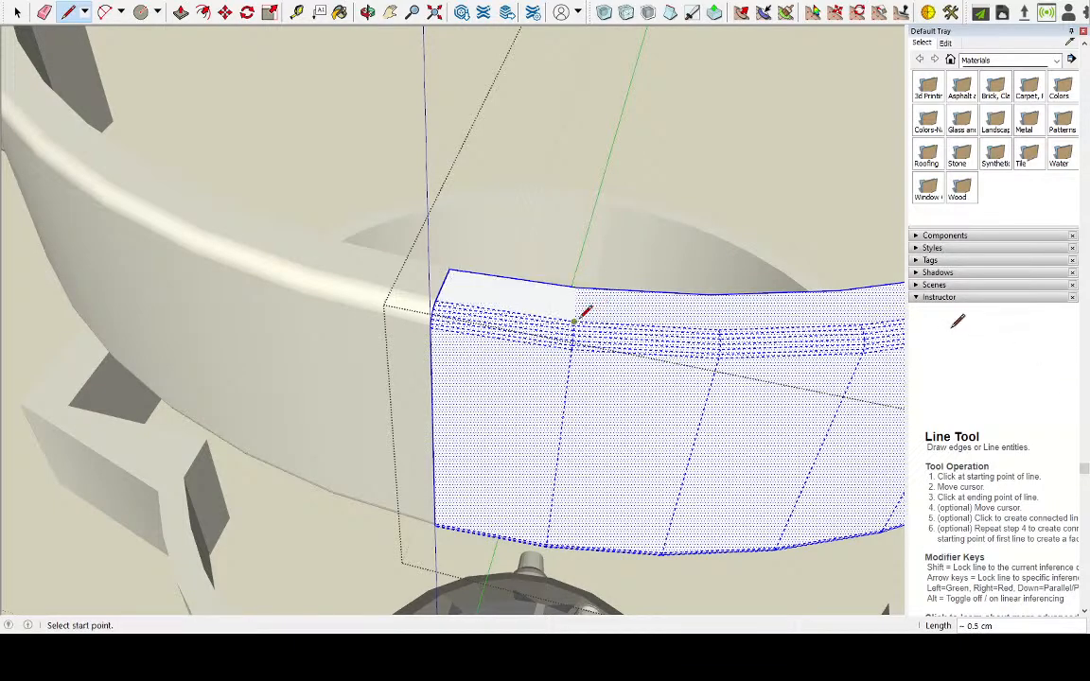
left_click(710, 294)
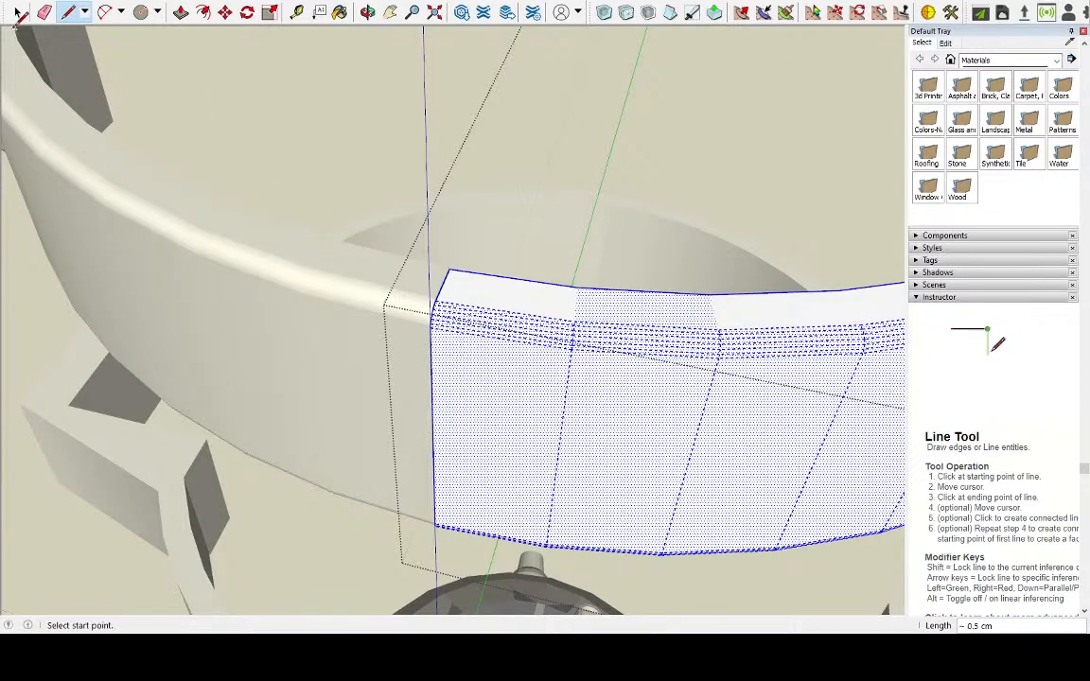
Open the ring's left half and draw matching lines across its top face at the first two segment corners from the joint
left_click(17, 12)
left_click(309, 261)
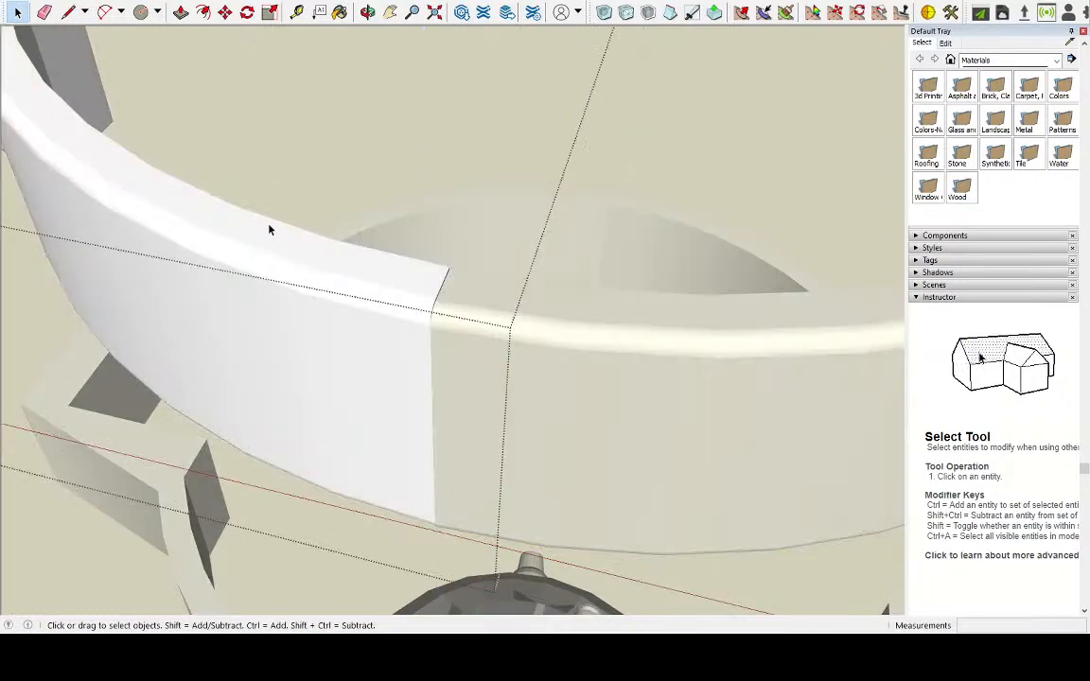
left_click(267, 238)
double_click(272, 241)
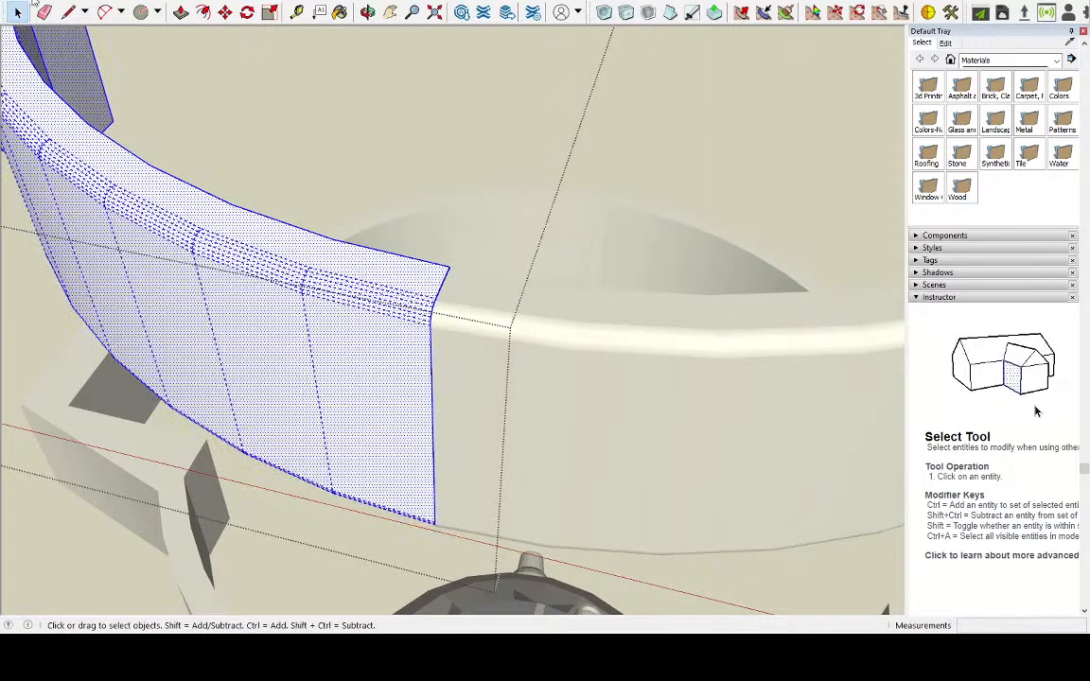
left_click(68, 12)
left_click(201, 227)
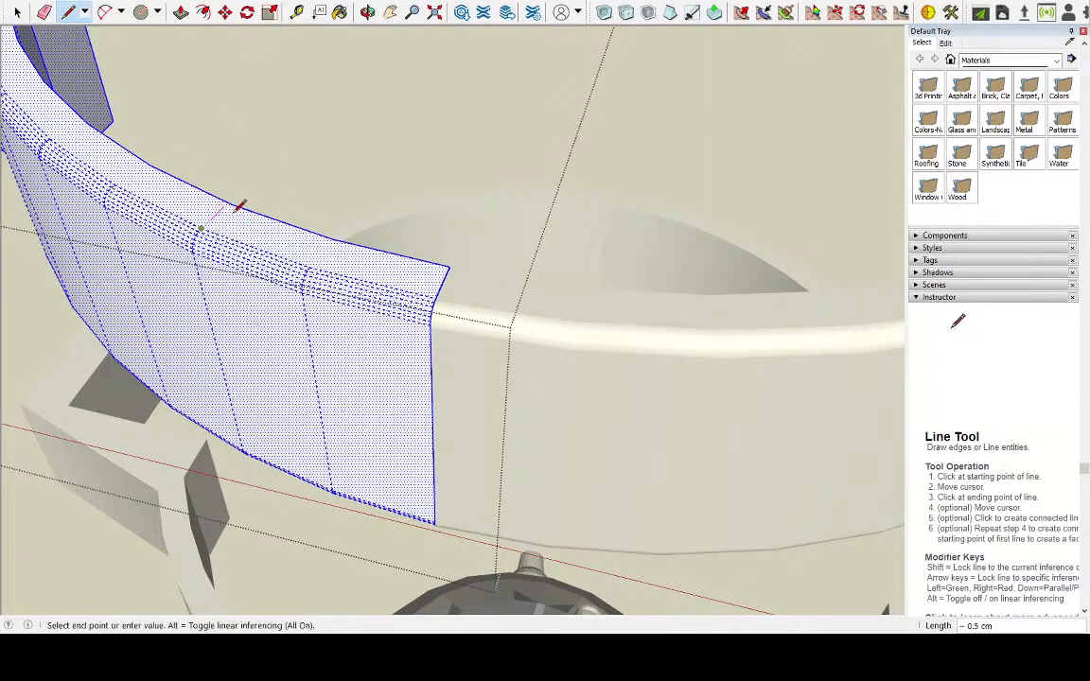
left_click(233, 203)
left_click(309, 268)
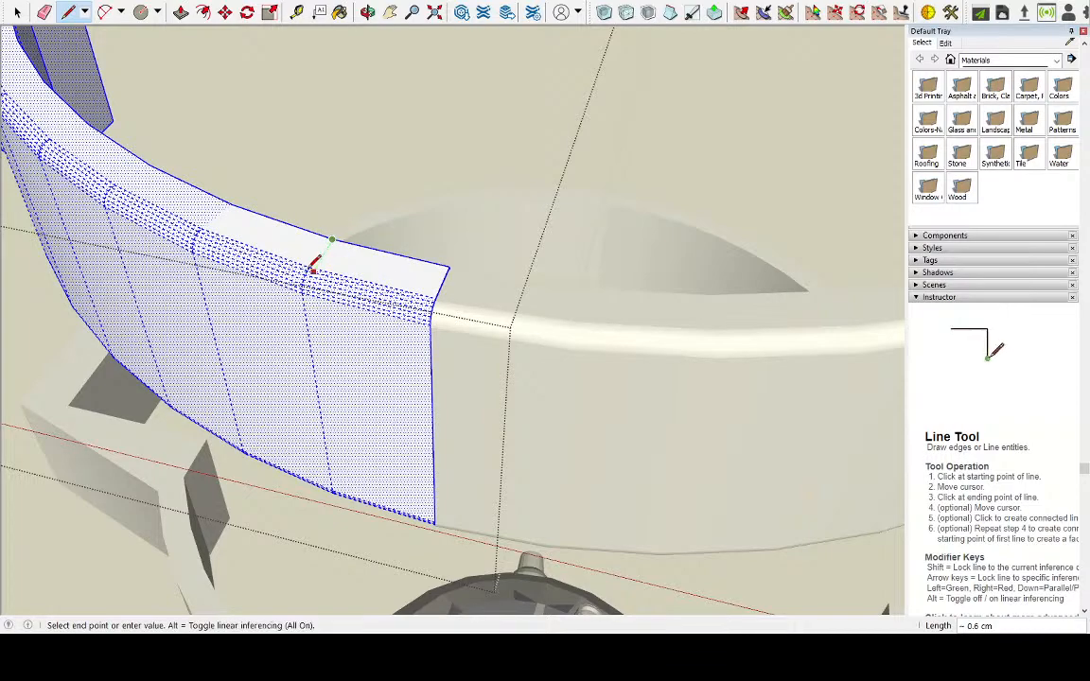
scroll(303, 260, "up", 4)
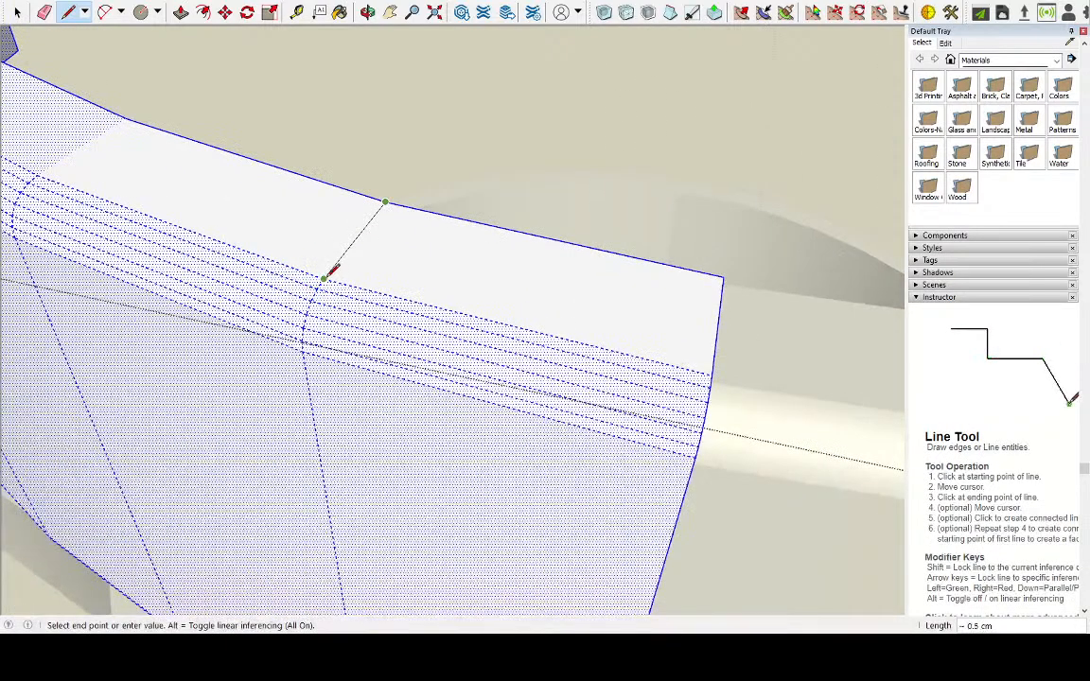
Redraw the crossing line nearest the joint and close the segment's outline with a line about 1.4 cm long along the rounded edge
left_click(17, 11)
left_click(322, 228)
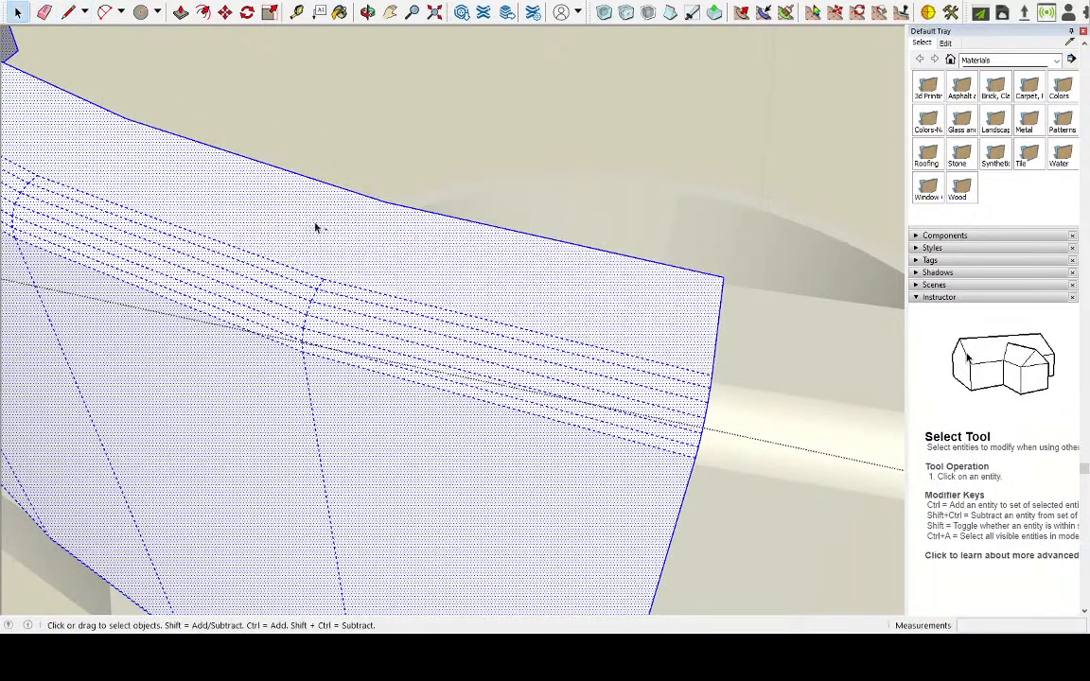
key("alt+h")
double_click(298, 224)
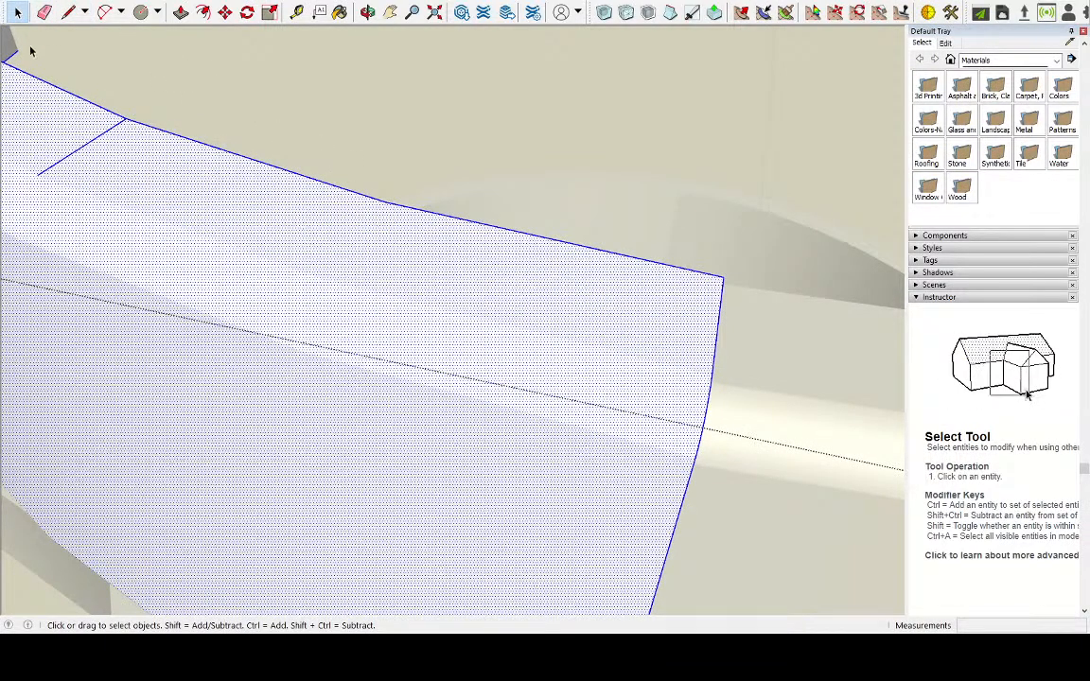
left_click(68, 11)
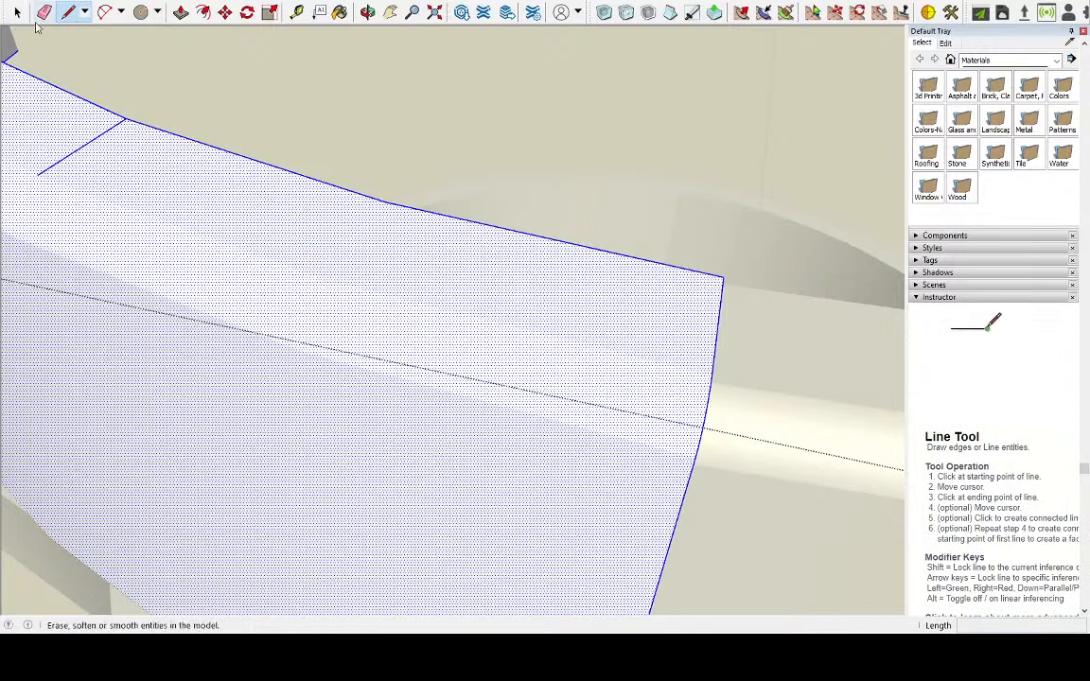
key("space")
key("alt+h")
left_click(69, 11)
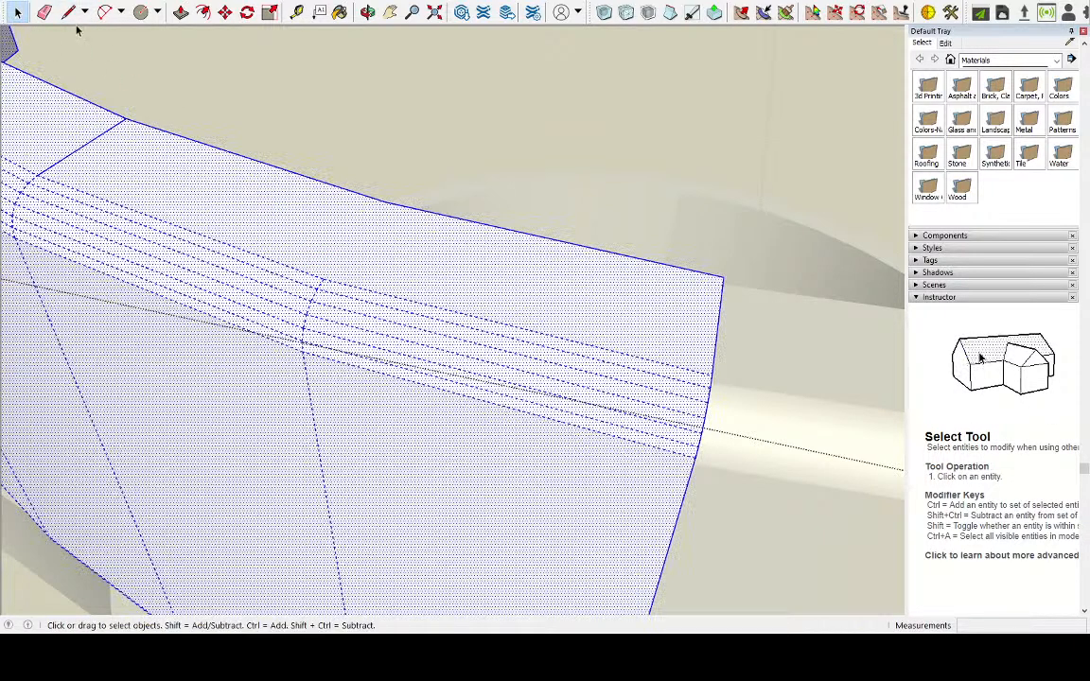
left_click(323, 278)
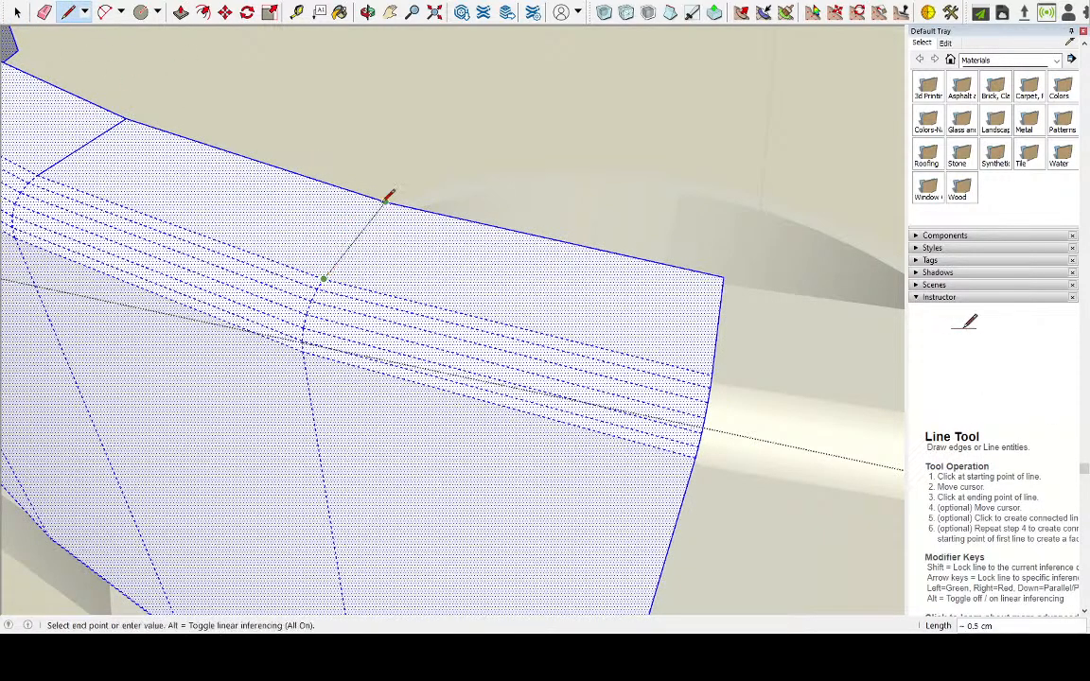
left_click(385, 201)
left_click(323, 278)
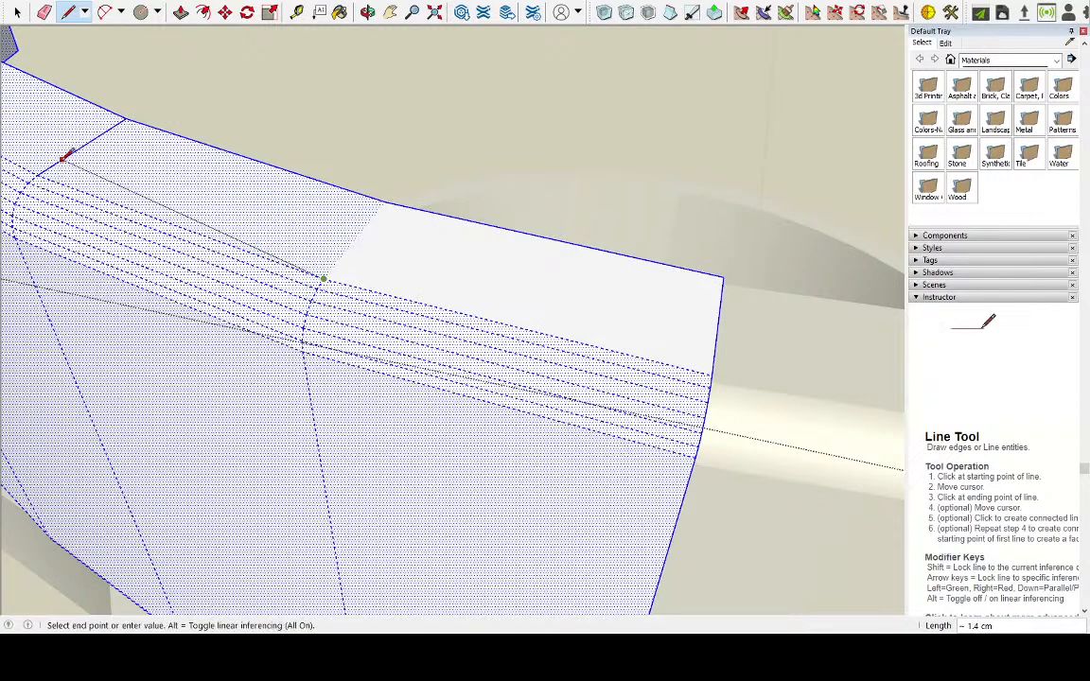
left_click(38, 175)
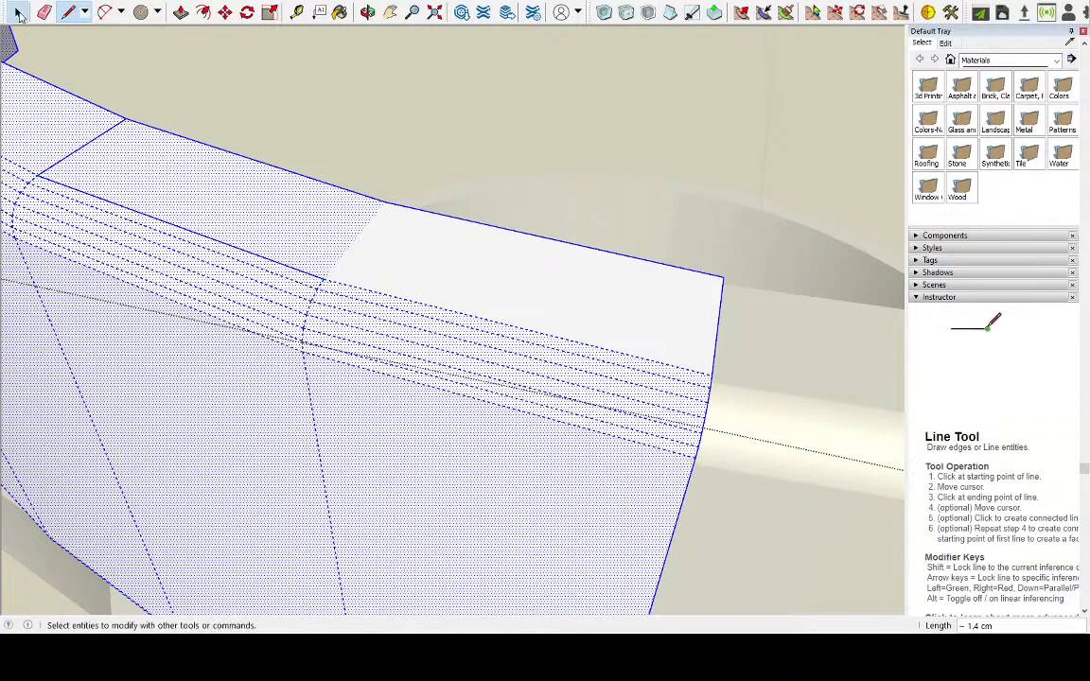
Push/Pull the outlined top segment of the left half up 1.1 cm to form an upright tab
left_click(17, 12)
left_click(185, 165)
scroll(184, 166, "down", 3)
left_click(180, 11)
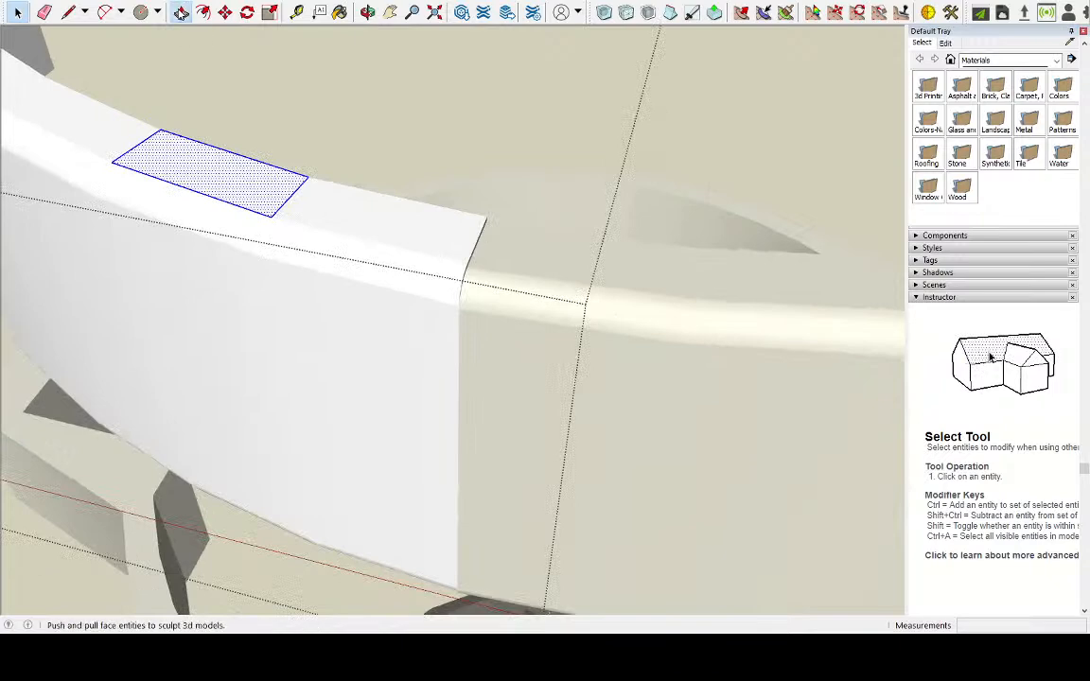
left_click_drag(238, 170, 197, 49)
scroll(198, 53, "down", 5)
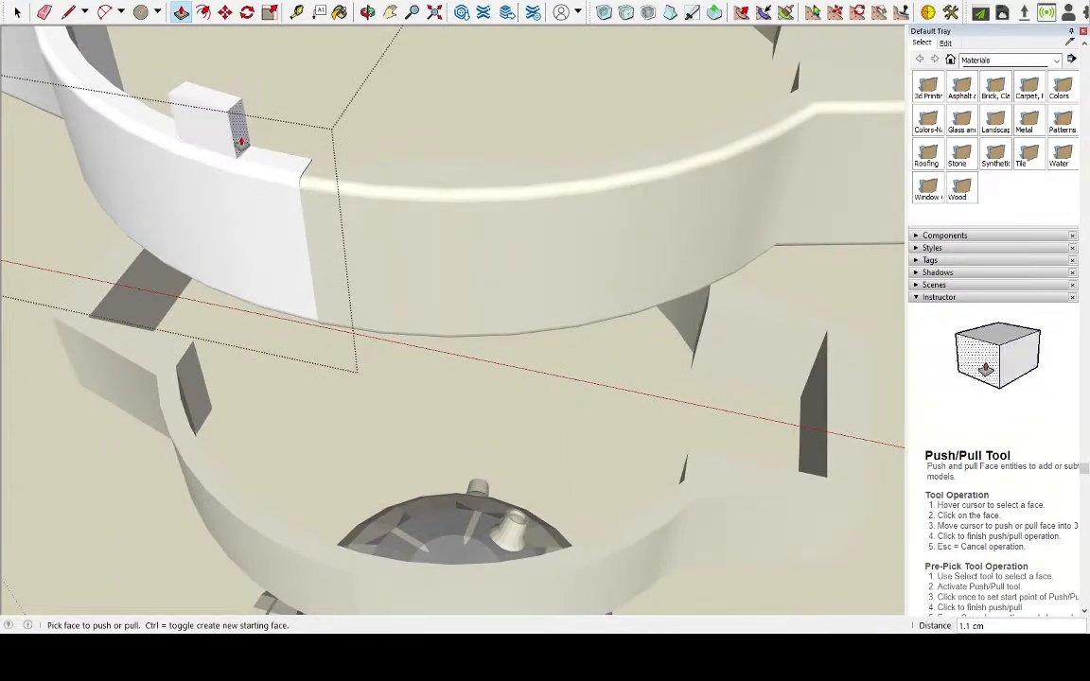
Raise the left half's upright tab further, to a total height of about 2.1 cm
scroll(353, 200, "down", 10)
middle_click_drag(373, 175, 311, 54)
scroll(348, 116, "up", 8)
scroll(498, 384, "up", 6)
middle_click_drag(498, 384, 236, 184)
left_click_drag(235, 185, 232, 99)
Open the ring's right half, close the outline of its marked top segment along the rounded edge, and select that face
key("space")
left_click(504, 250)
scroll(502, 236, "up", 6)
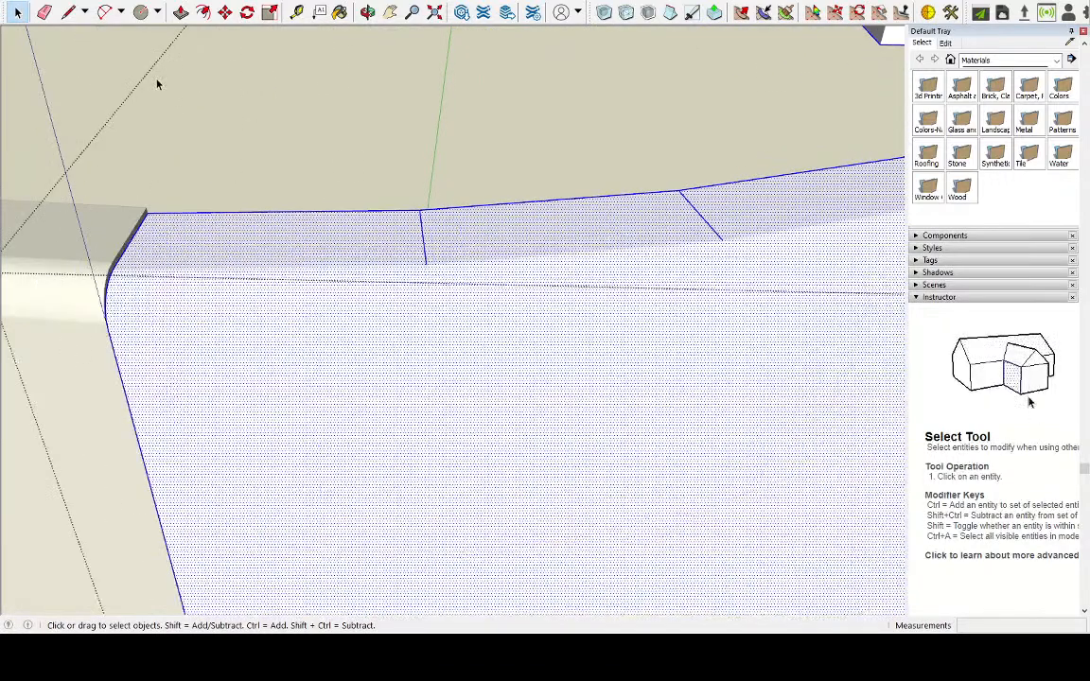
left_click(68, 11)
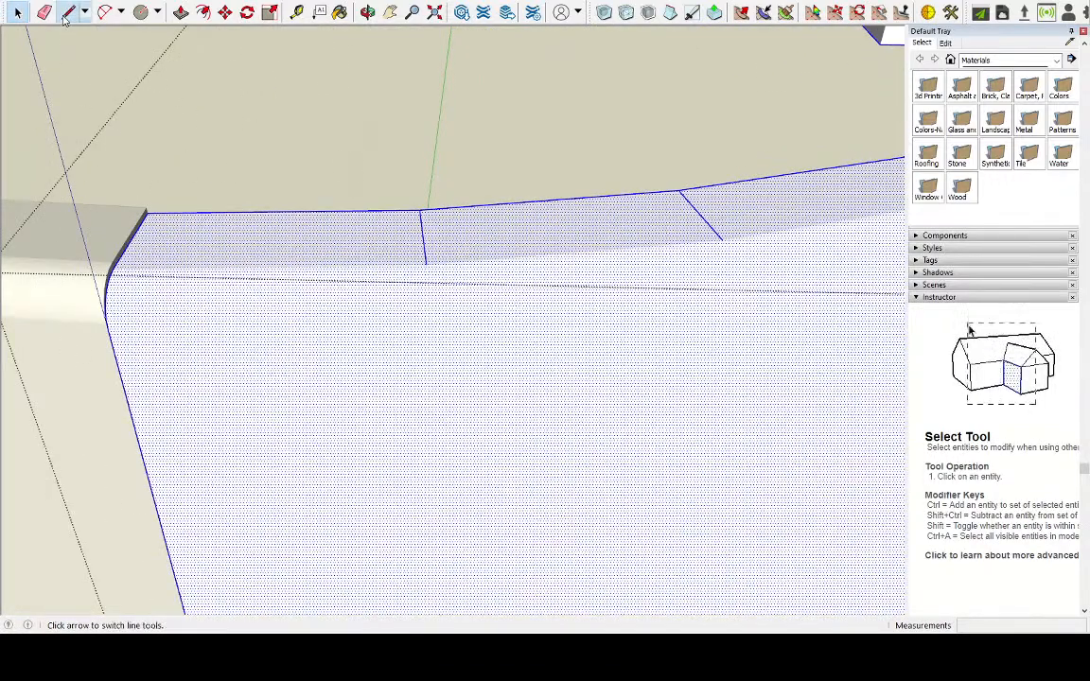
left_click(427, 263)
key("Escape")
key("space")
left_click(504, 246)
Push/Pull the right half's outlined segment up about 2.1 cm to the height of the left half's tab
scroll(502, 244, "down", 2)
scroll(502, 244, "down", 3)
scroll(395, 195, "up", 3)
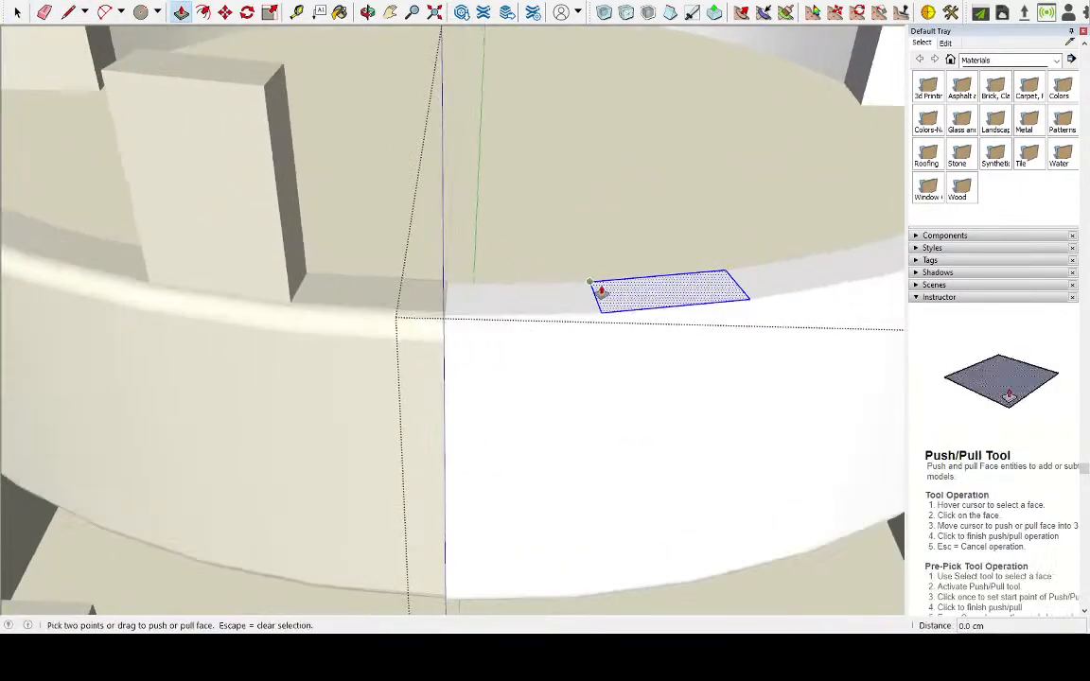
left_click(587, 292)
left_click(265, 84)
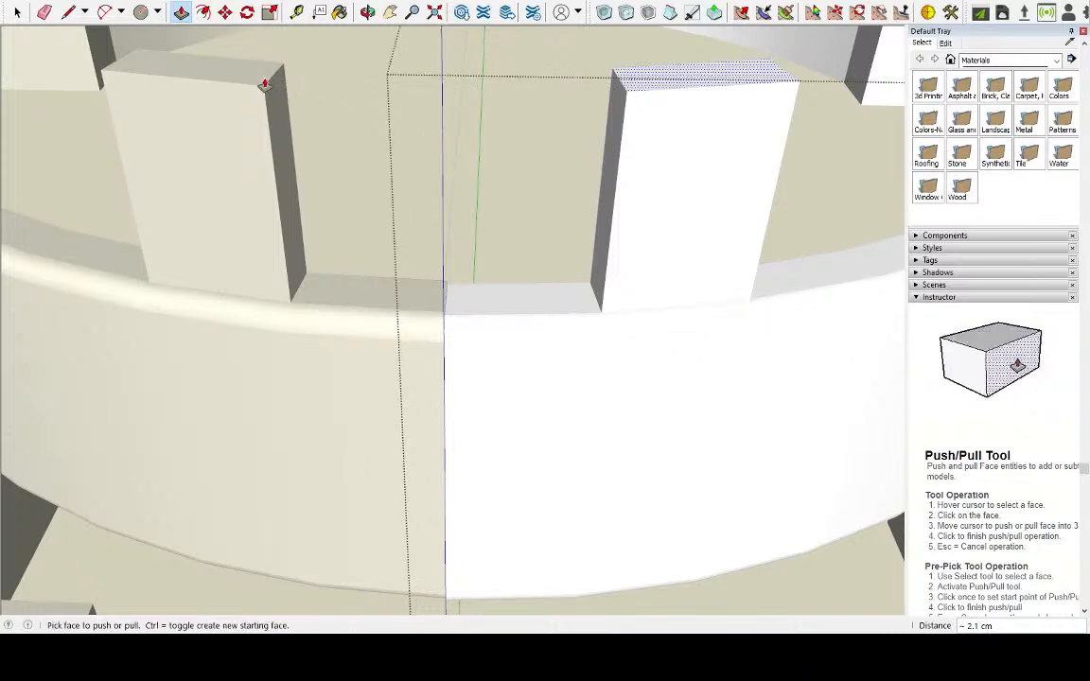
Examine the two upright tabs and their position on the upper ring from the front, from above and from the side
scroll(361, 226, "down", 5)
middle_click_drag(361, 226, 346, 183)
scroll(346, 182, "down", 4)
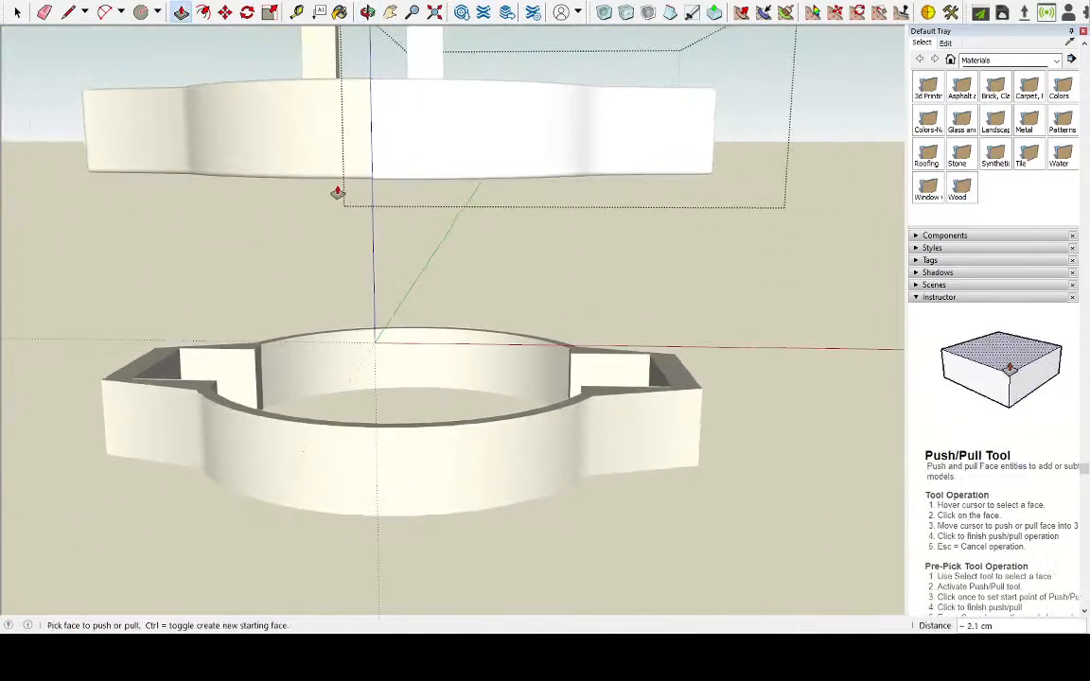
scroll(326, 87, "up", 3)
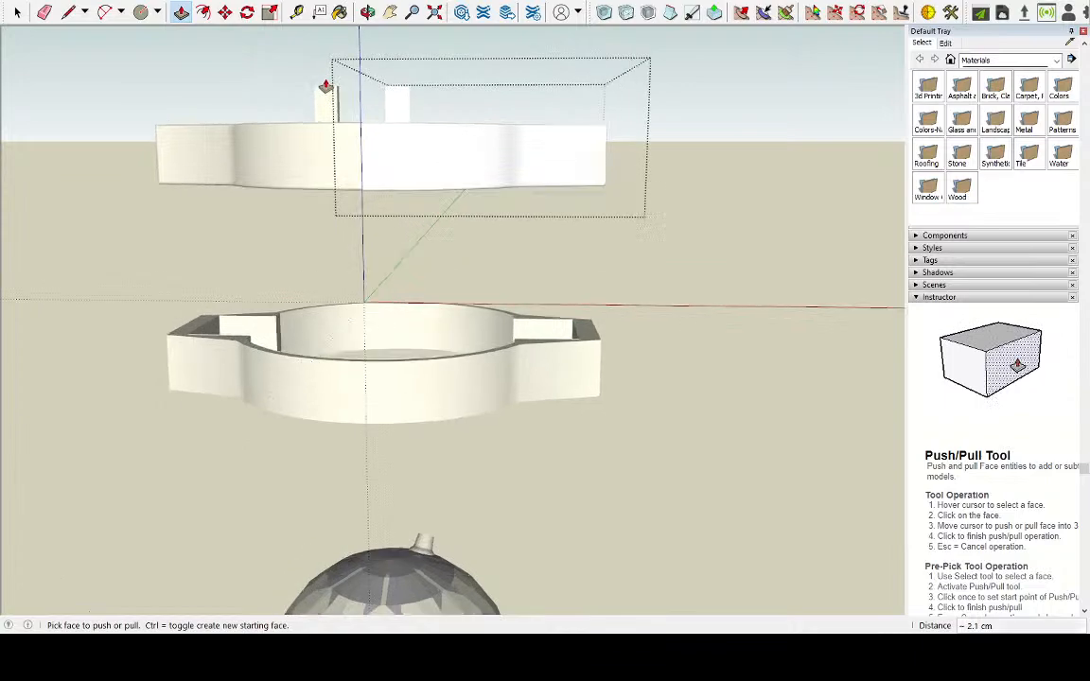
middle_click_drag(326, 85, 305, 159)
scroll(303, 157, "up", 4)
scroll(303, 157, "up", 3)
middle_click_drag(382, 177, 576, 217)
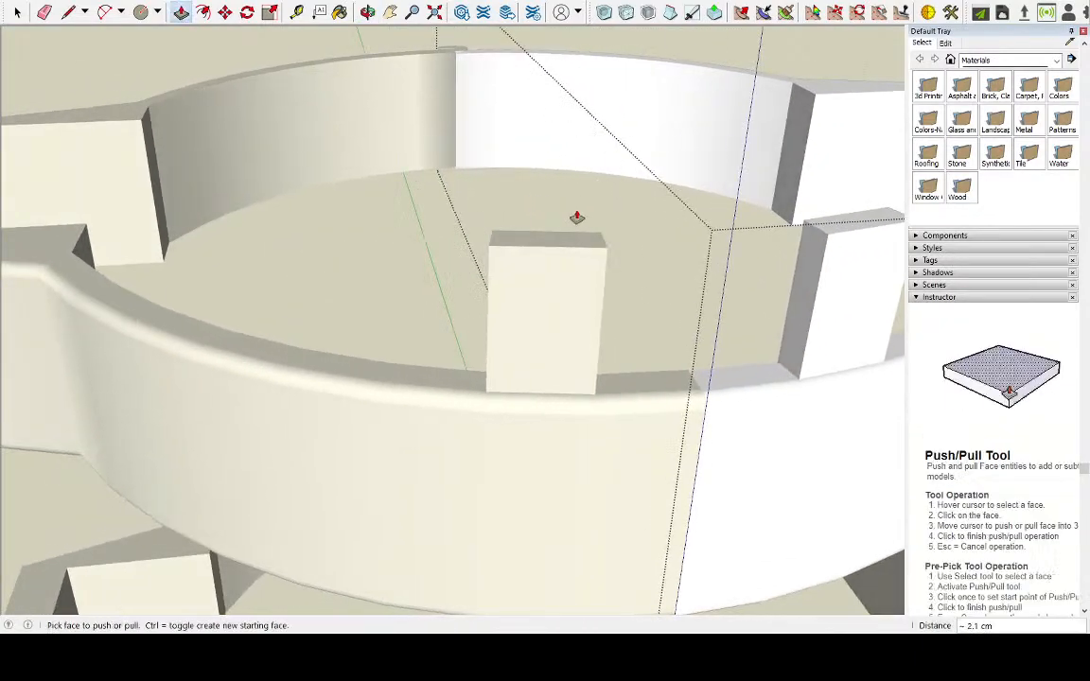
middle_click_drag(650, 250, 468, 159)
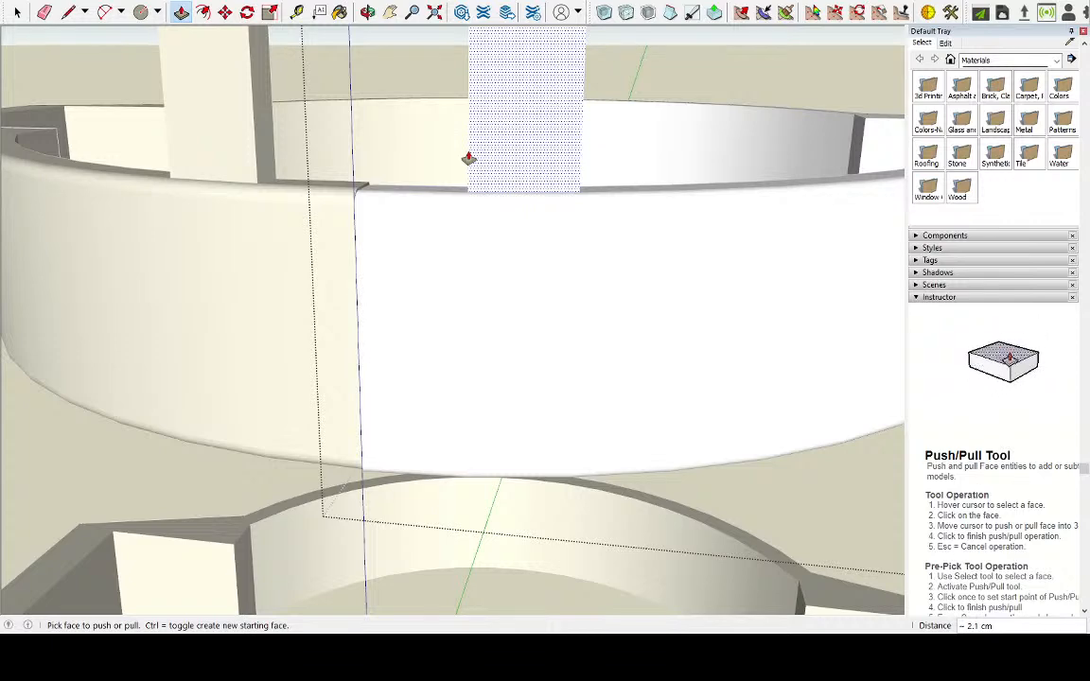
middle_click_drag(468, 159, 532, 216)
scroll(625, 218, "down", 5)
scroll(626, 218, "up", 5)
scroll(865, 494, "up", 1)
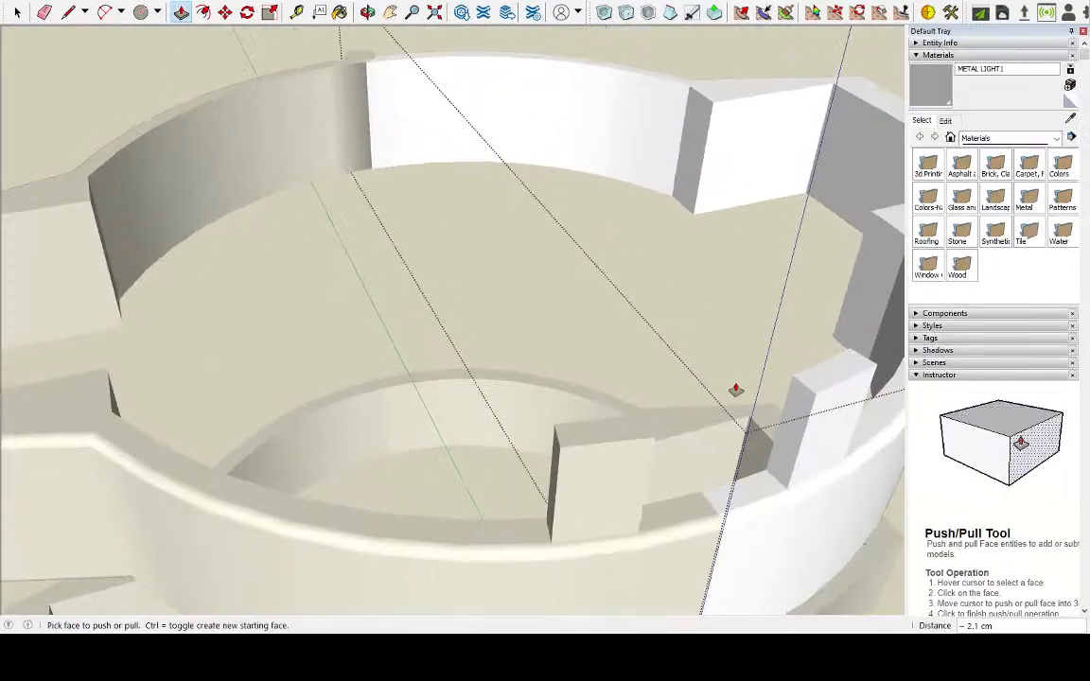
scroll(754, 395, "up", 3)
middle_click_drag(525, 327, 705, 329)
scroll(448, 277, "down", 3)
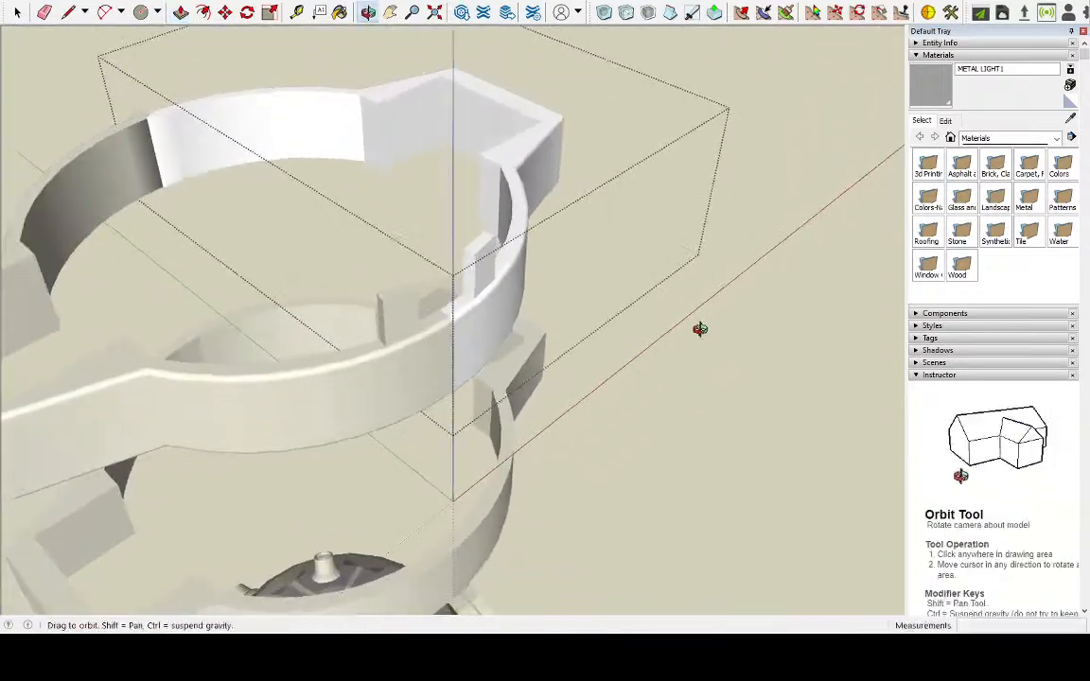
scroll(238, 175, "up", 6)
middle_click_drag(226, 165, 250, 158)
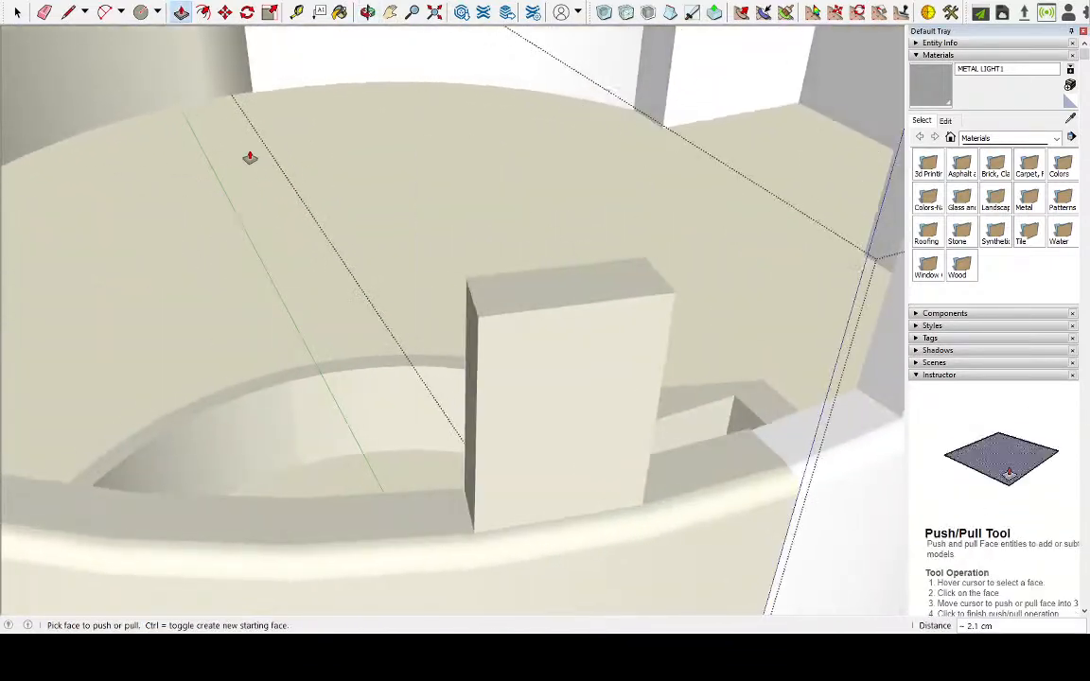
key("space")
scroll(667, 408, "down", 4)
middle_click_drag(667, 408, 648, 346)
left_click(144, 347)
triple_click(144, 347)
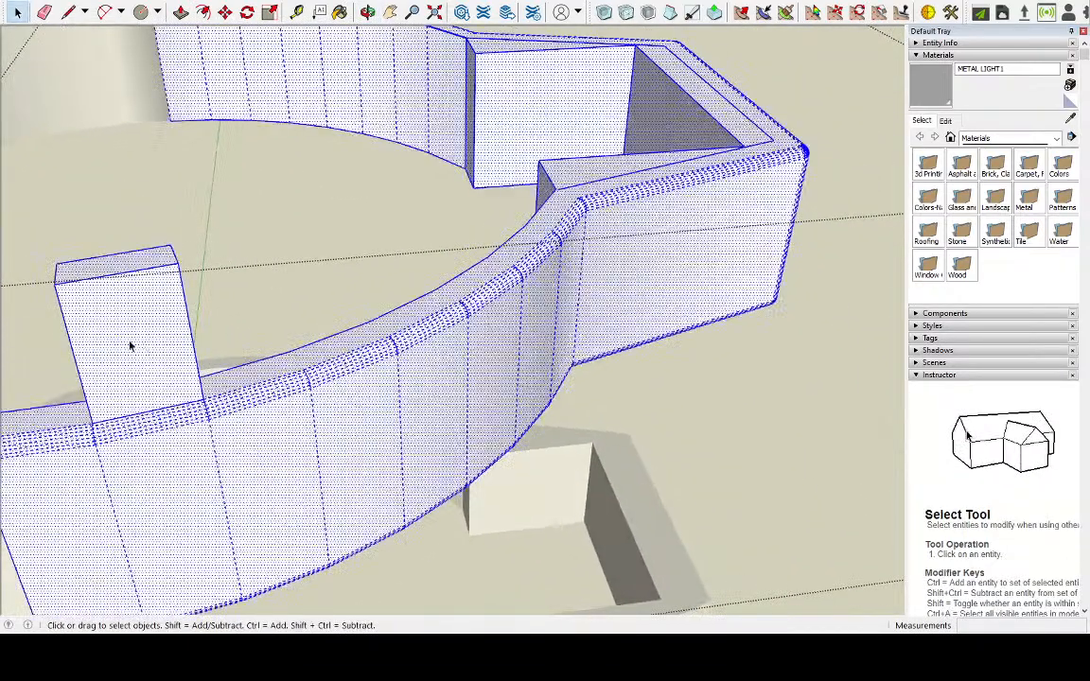
middle_click_drag(131, 345, 363, 343)
scroll(248, 416, "down", 1)
scroll(107, 451, "up", 5)
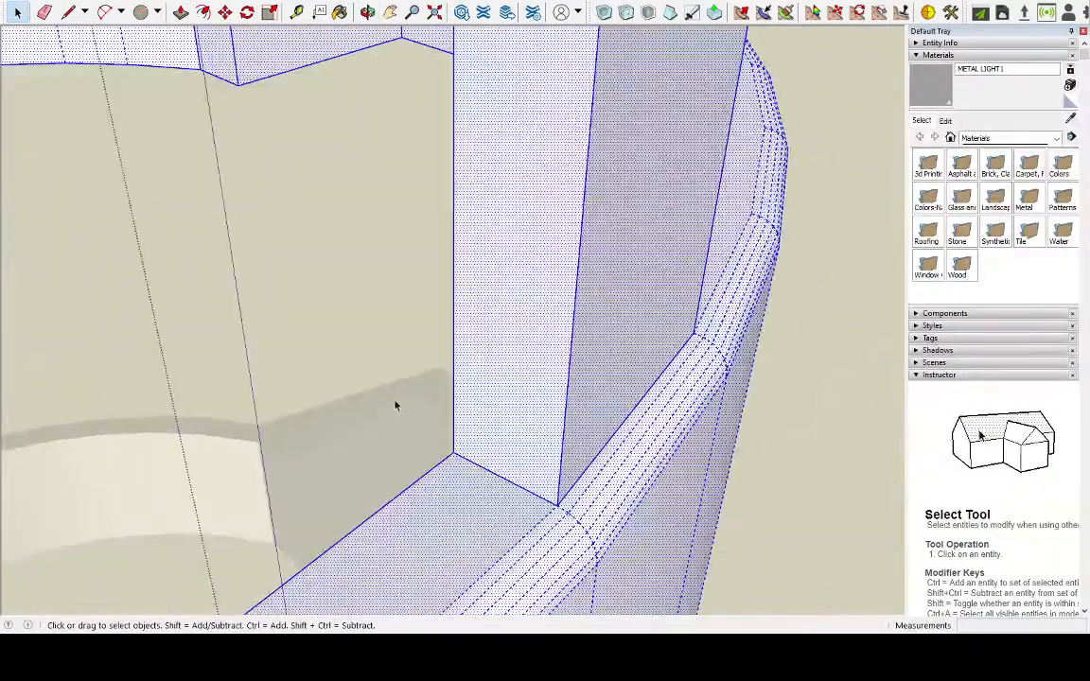
triple_click(567, 389)
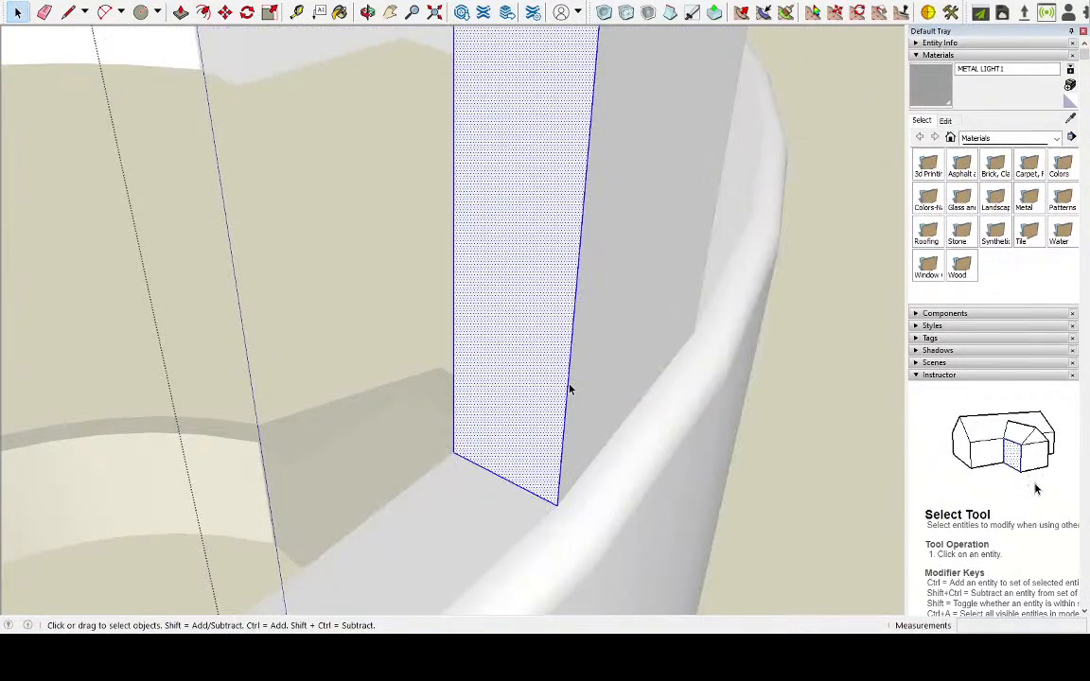
scroll(588, 348, "down", 1)
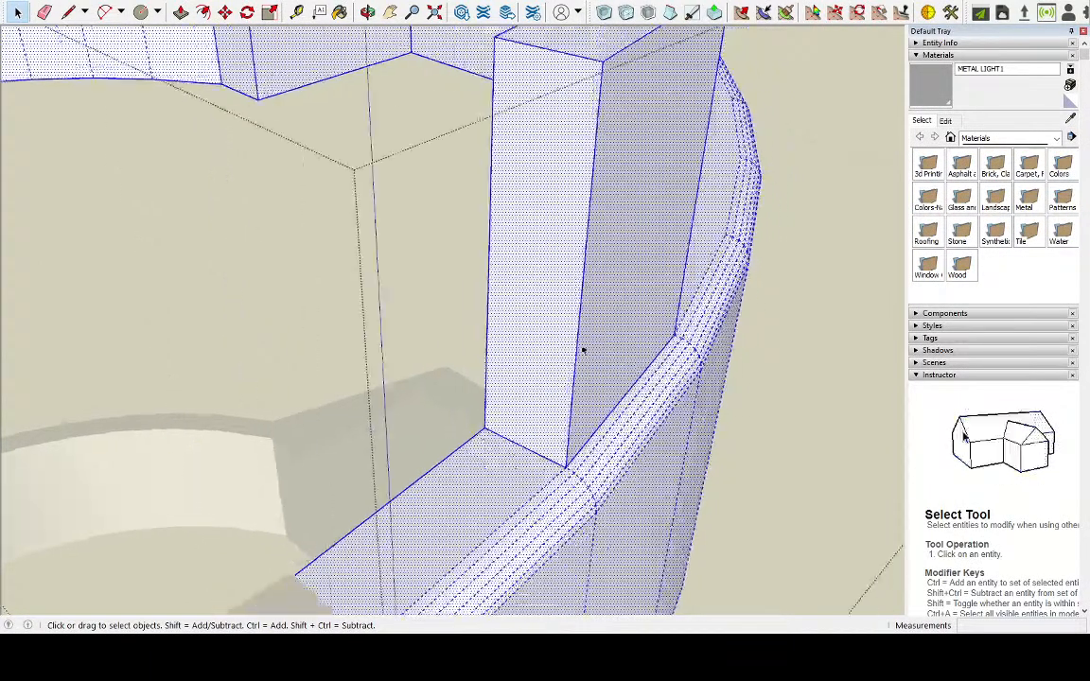
middle_click_drag(588, 348, 409, 391)
scroll(410, 390, "down", 5)
scroll(509, 295, "up", 4)
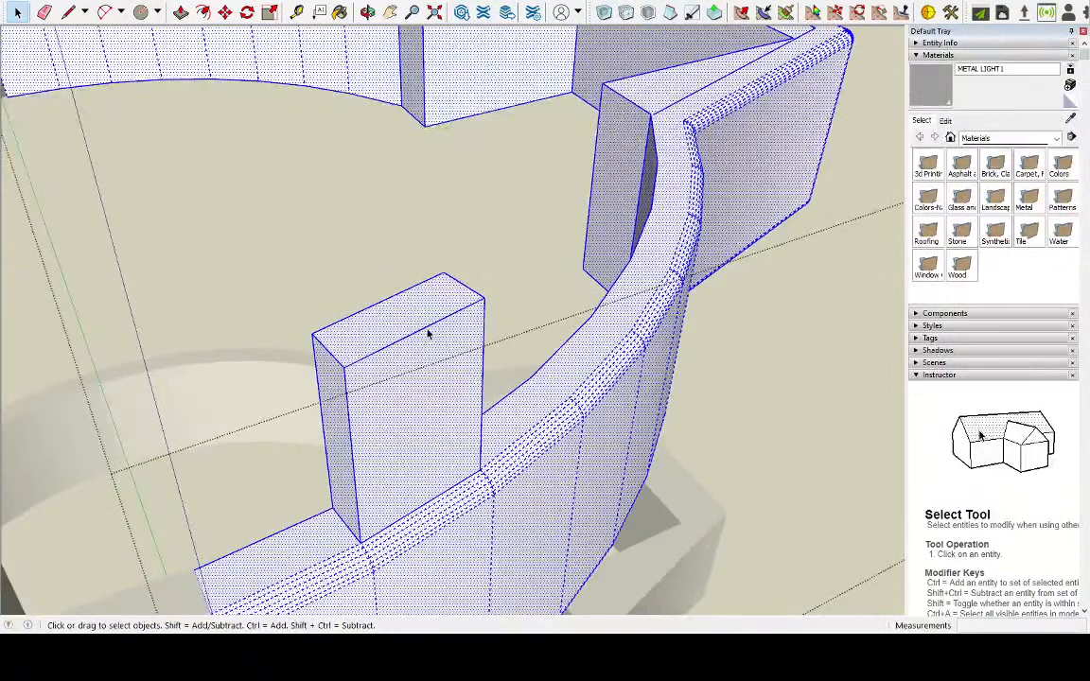
Select the top, outer and end faces of the right half's upright tab together with their edges
left_click(425, 333)
double_click(392, 340)
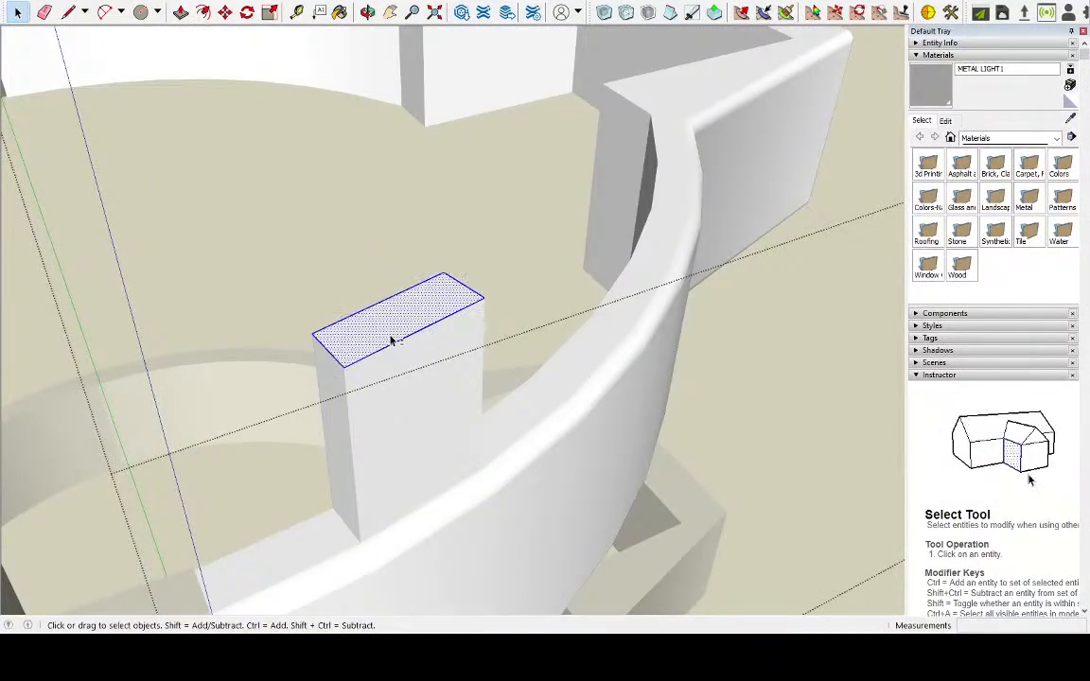
left_click(381, 393, "shift")
middle_click_drag(438, 396, 543, 452)
middle_click_drag(660, 427, 610, 419)
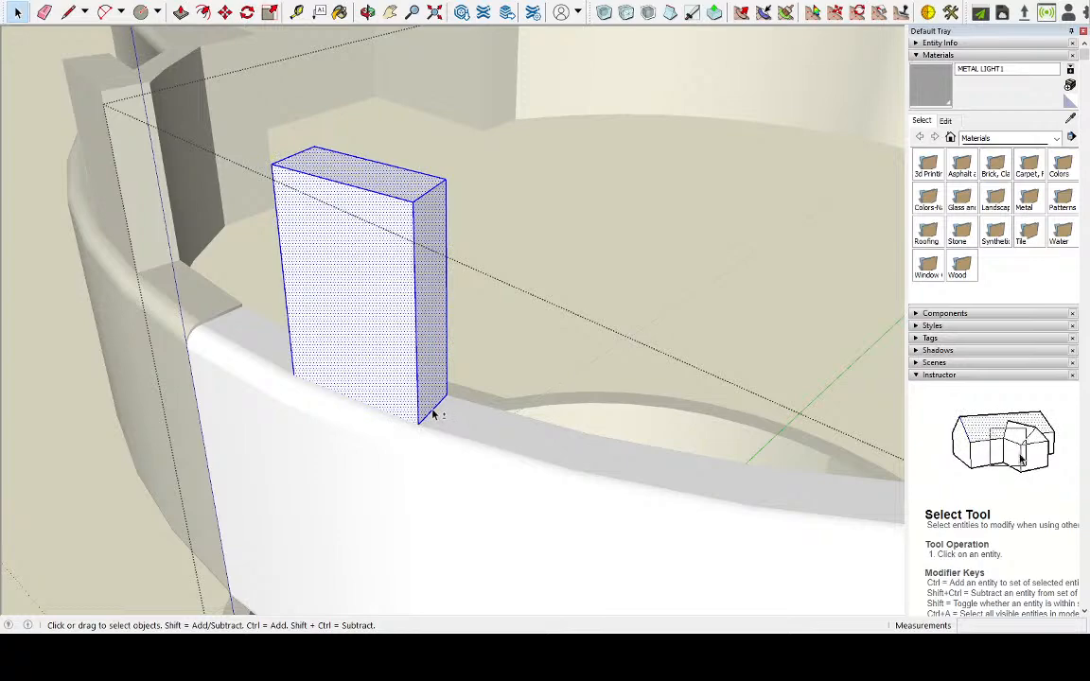
Try Round Corner on the right tab's selected edges with a 0.2 cm offset and 6 segments
middle_click_drag(433, 413, 790, 416)
middle_click_drag(338, 434, 378, 437)
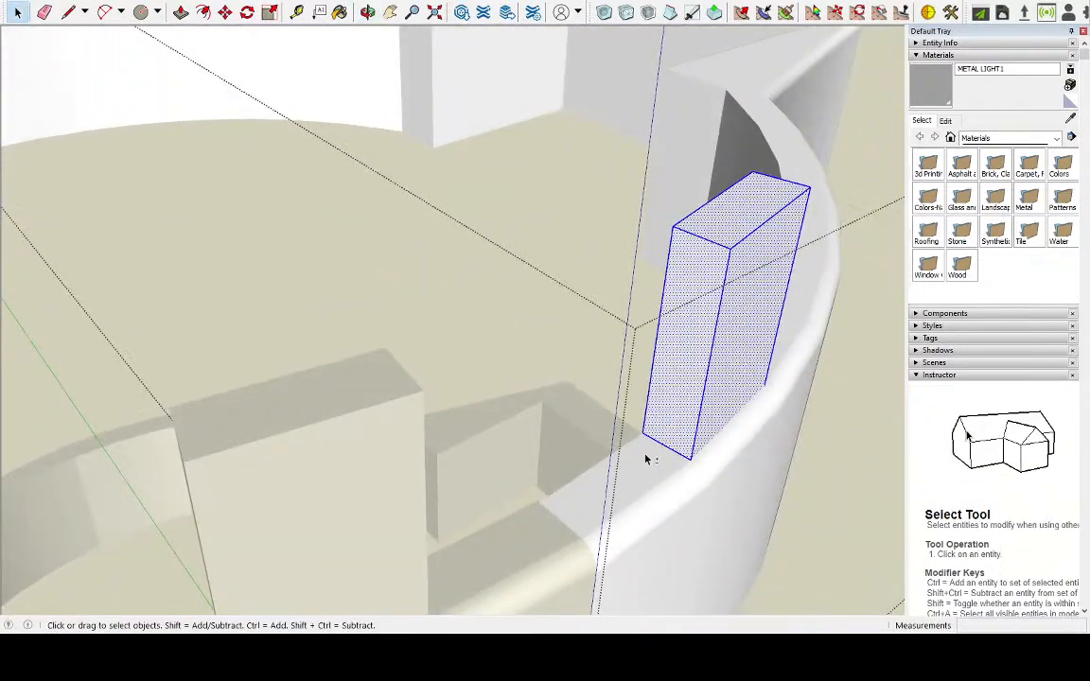
middle_click_drag(312, 350, 456, 344)
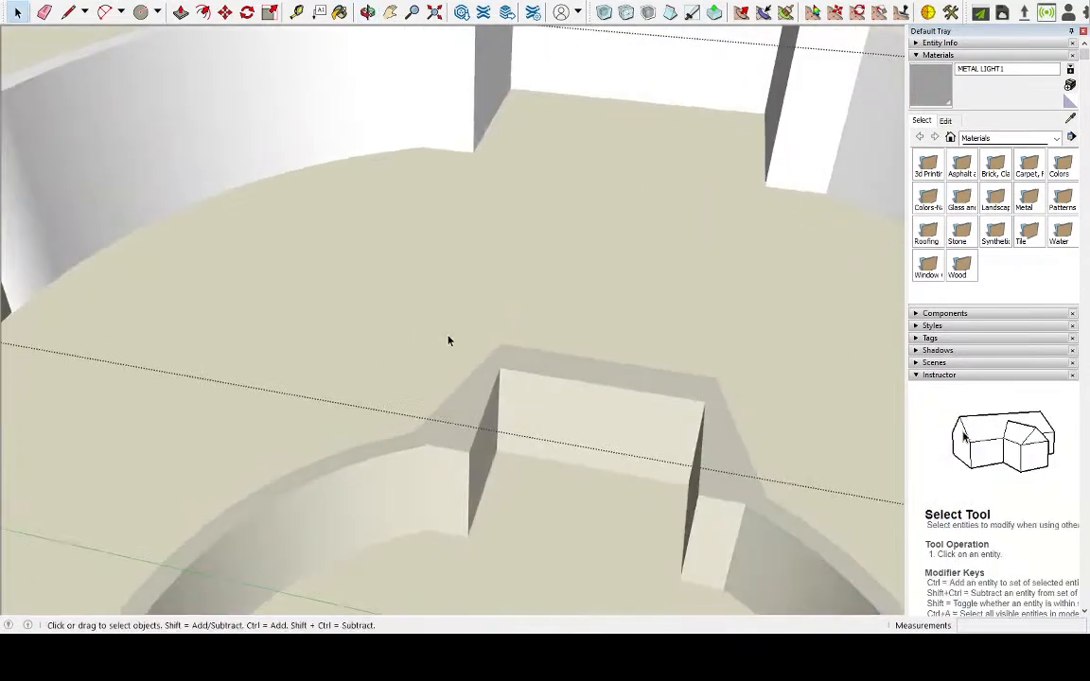
scroll(456, 343, "down", 5)
middle_click_drag(292, 341, 577, 330)
scroll(654, 179, "up", 8)
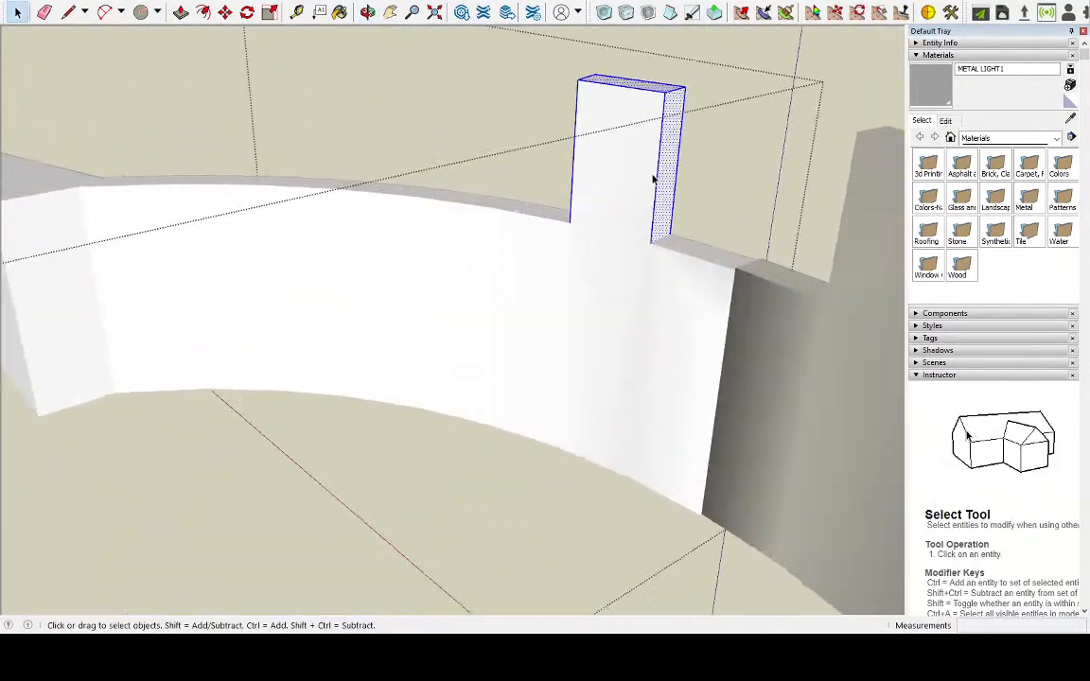
left_click(29, 110)
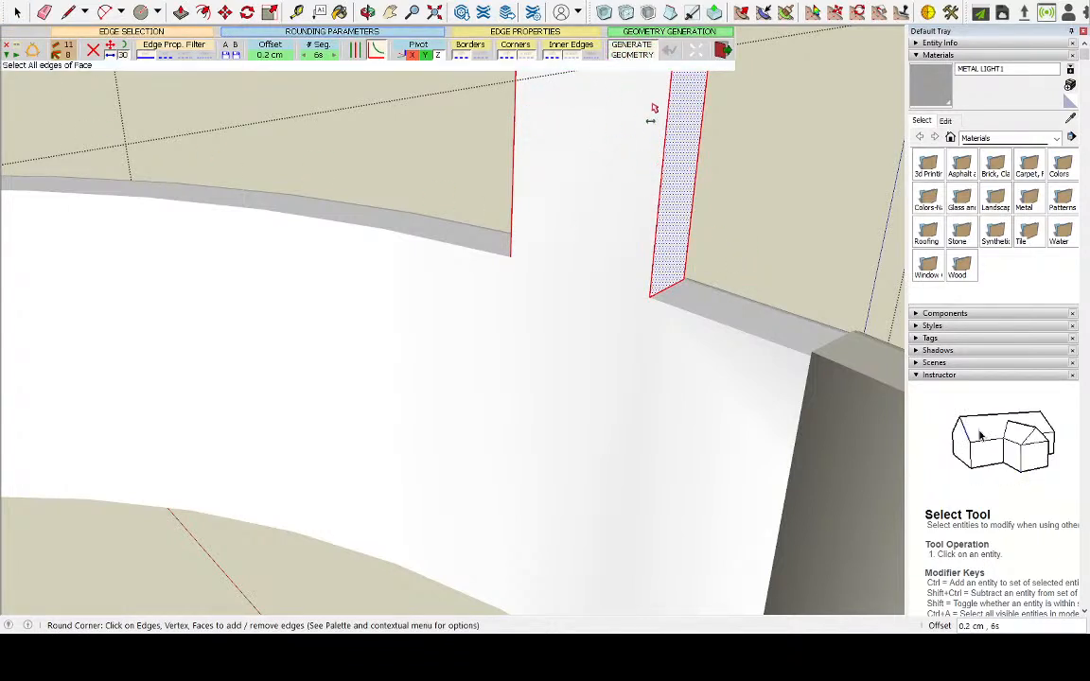
middle_click_drag(725, 233, 660, 351)
scroll(660, 351, "up", 4)
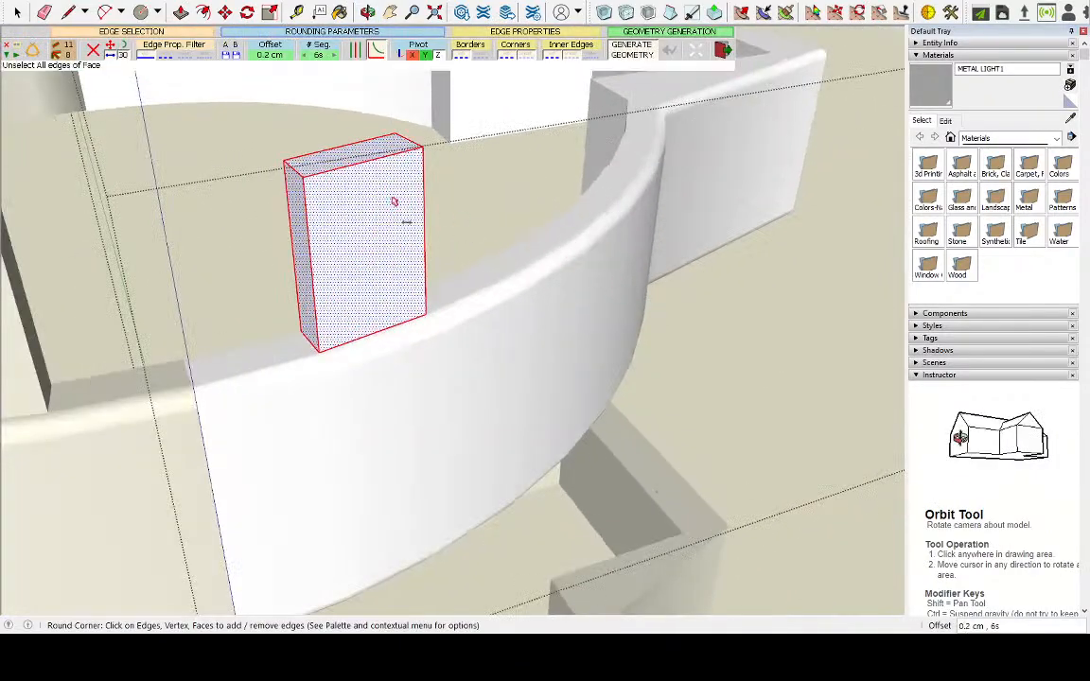
Draw a line about 1.4 cm long across the right tab's inner base and select the inner face it closes off
left_click(68, 12)
middle_click_drag(80, 85, 284, 465)
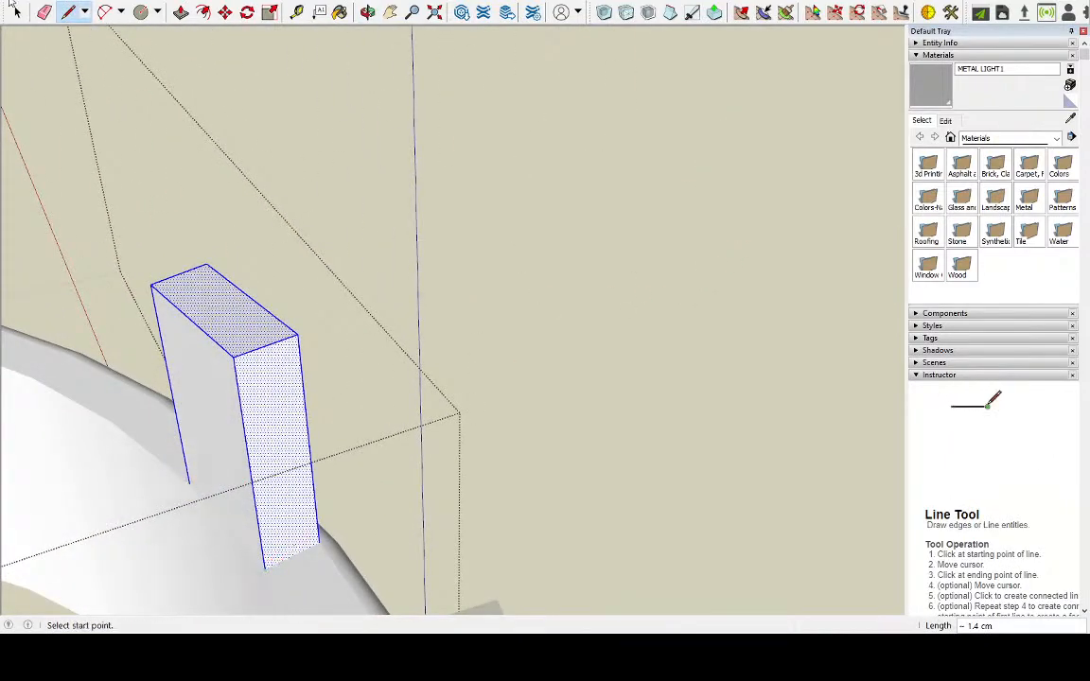
left_click(16, 11)
left_click(219, 399)
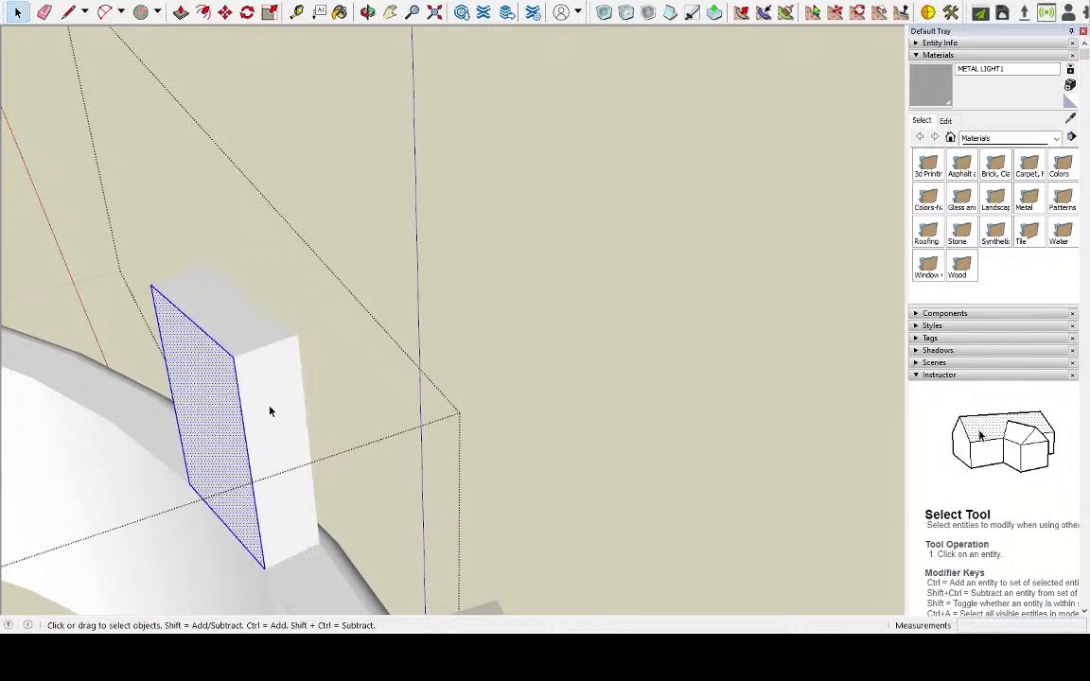
left_click(216, 410, "shift")
left_click(216, 411)
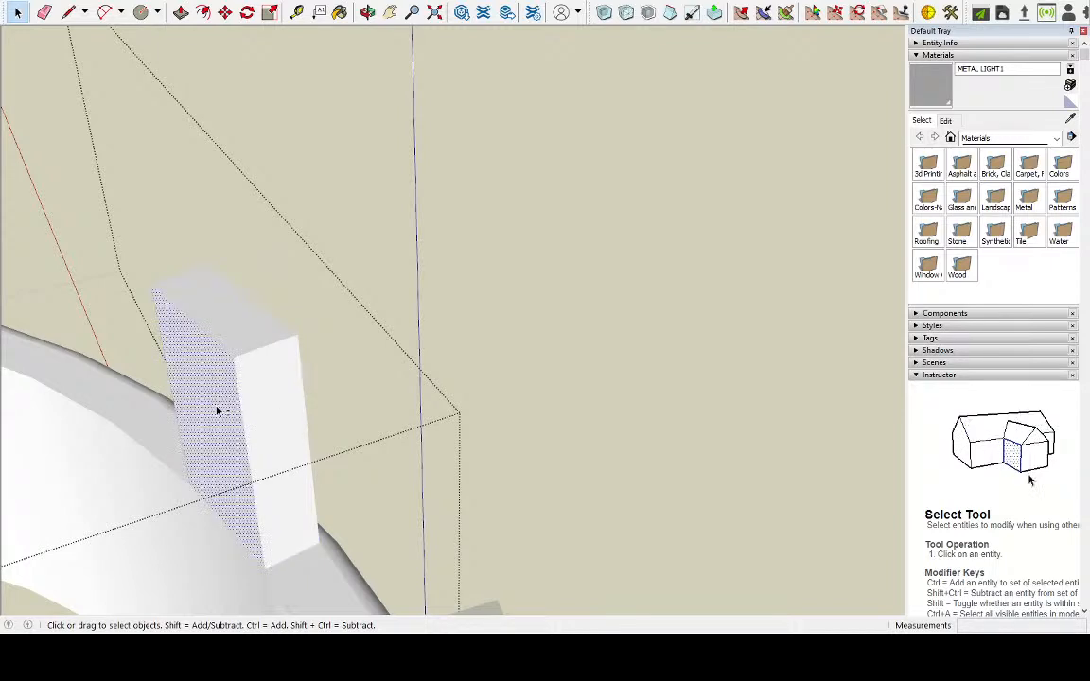
Select the right tab's inner and top faces with their edges, and add the outline of its outer face
left_click(270, 411, "shift")
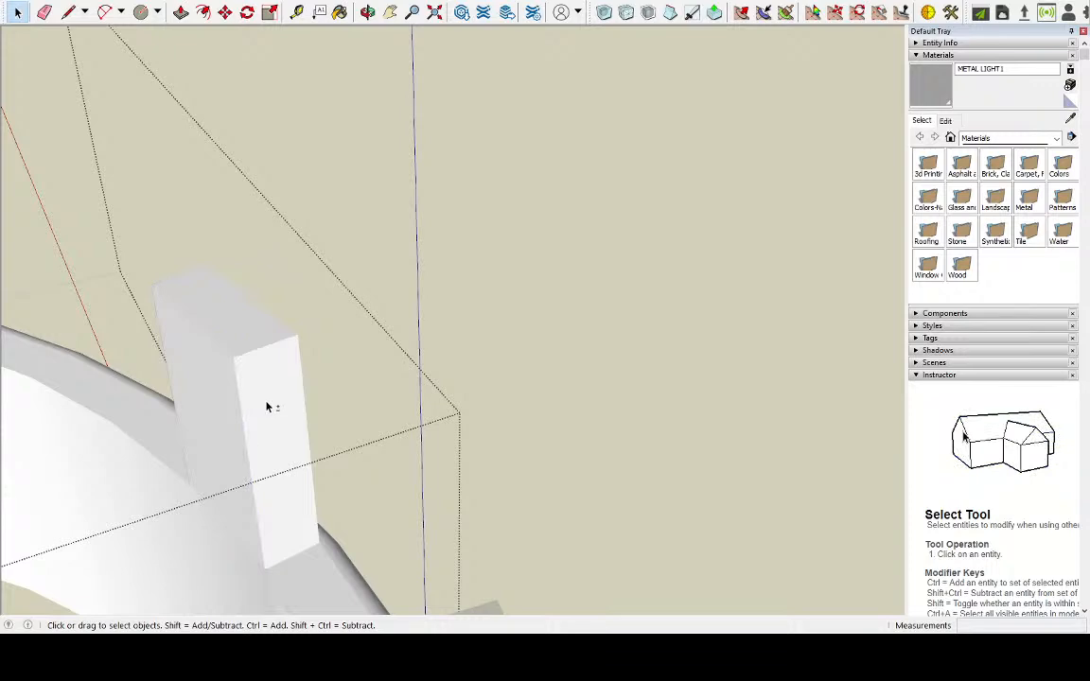
triple_click(268, 408)
left_click(212, 388)
left_click(252, 331, "shift")
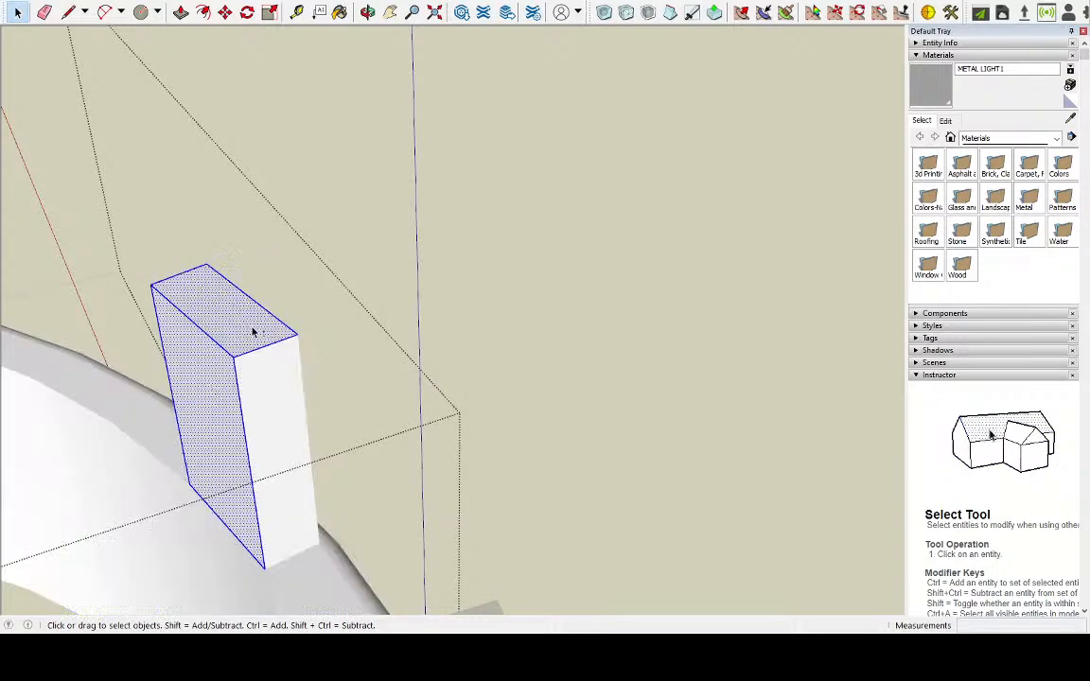
middle_click_drag(274, 388, 142, 350)
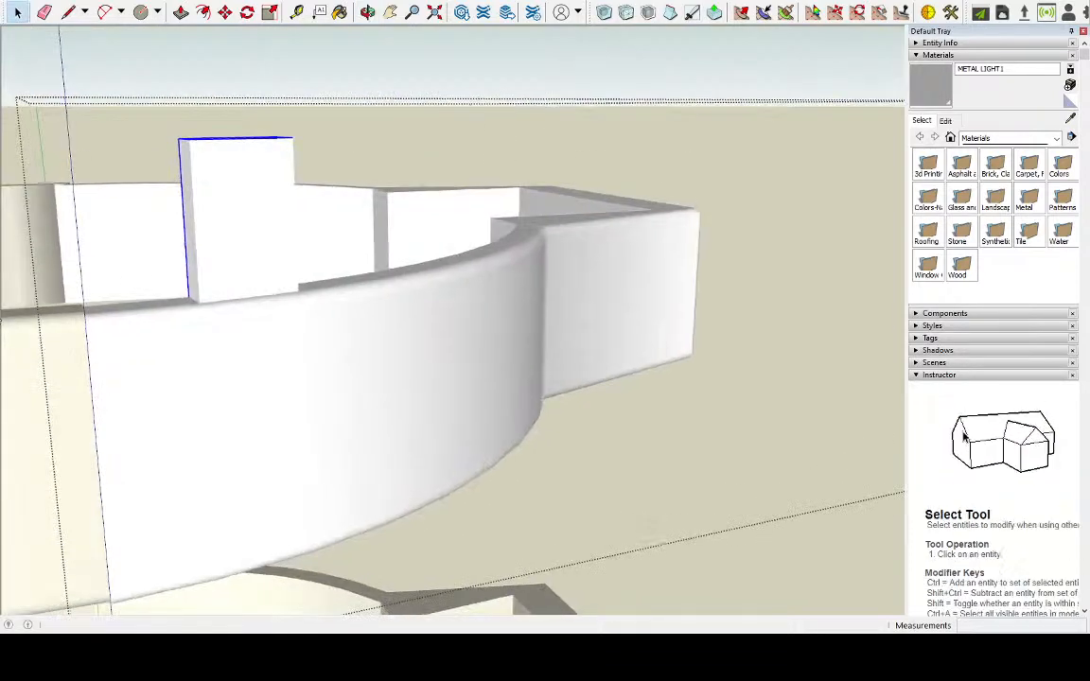
left_click(209, 217)
middle_click_drag(224, 204, 334, 262)
scroll(334, 261, "down", 3)
scroll(609, 316, "up", 9)
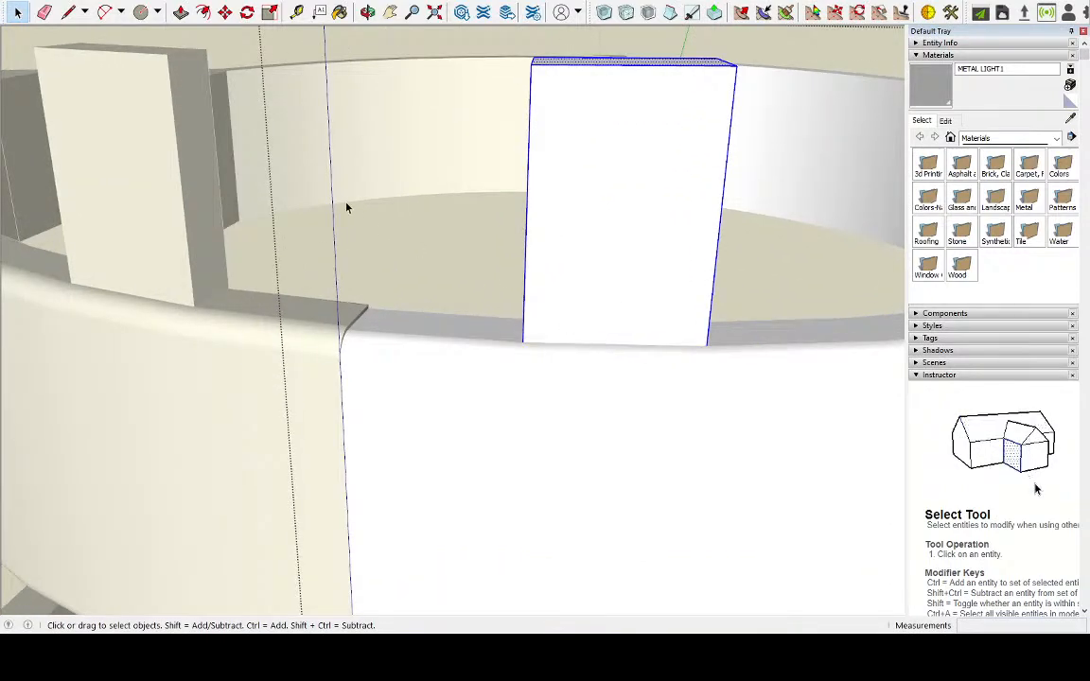
middle_click_drag(349, 210, 635, 275)
scroll(340, 202, "down", 6)
middle_click_drag(338, 206, 664, 65)
scroll(655, 59, "up", 10)
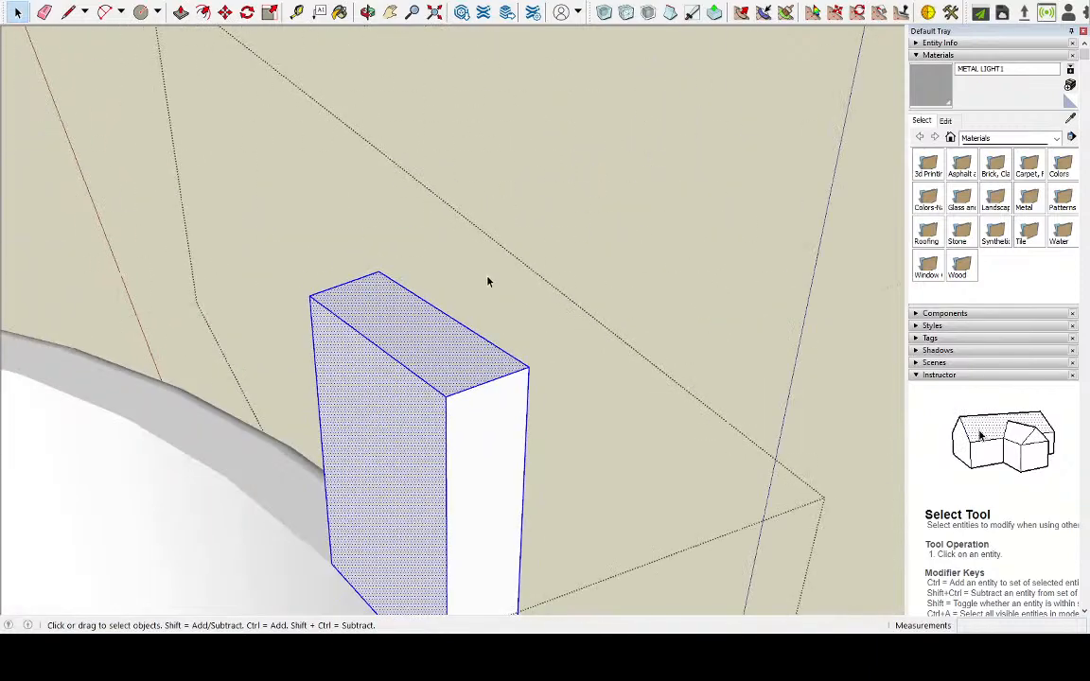
Keep only the right tab's top and upright edges selected and round them with Round Corner, 0.2 cm offset and 6 segments
left_click(426, 352, "shift")
left_click(405, 410, "shift")
scroll(391, 434, "down", 4)
scroll(387, 565, "up", 3)
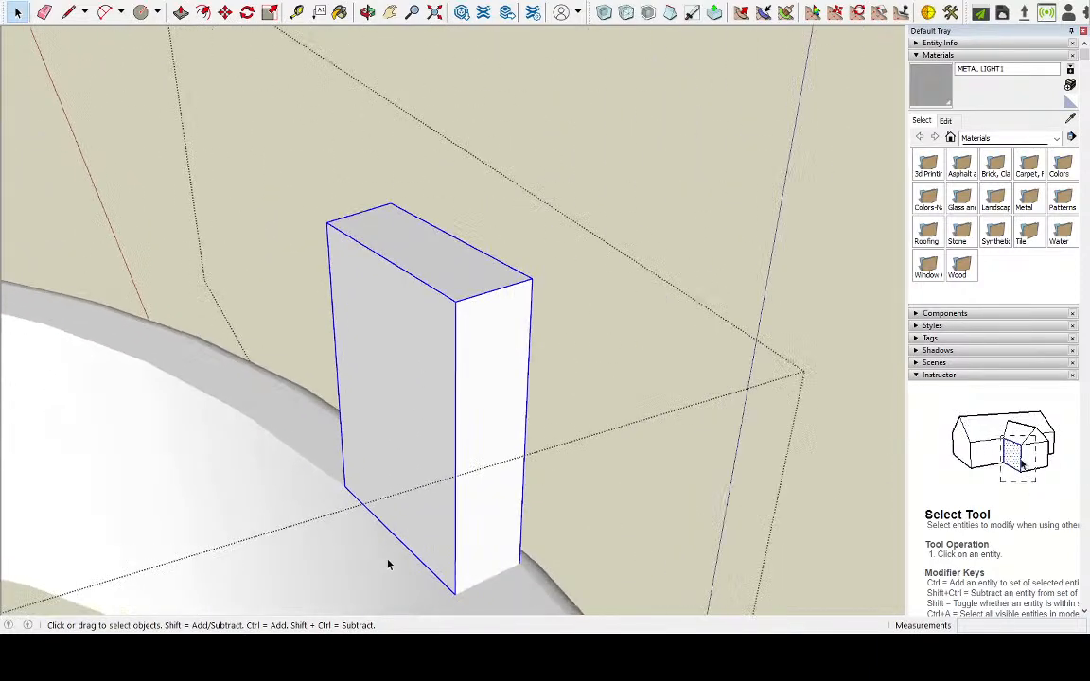
middle_click_drag(398, 542, 392, 384)
scroll(397, 395, "down", 2)
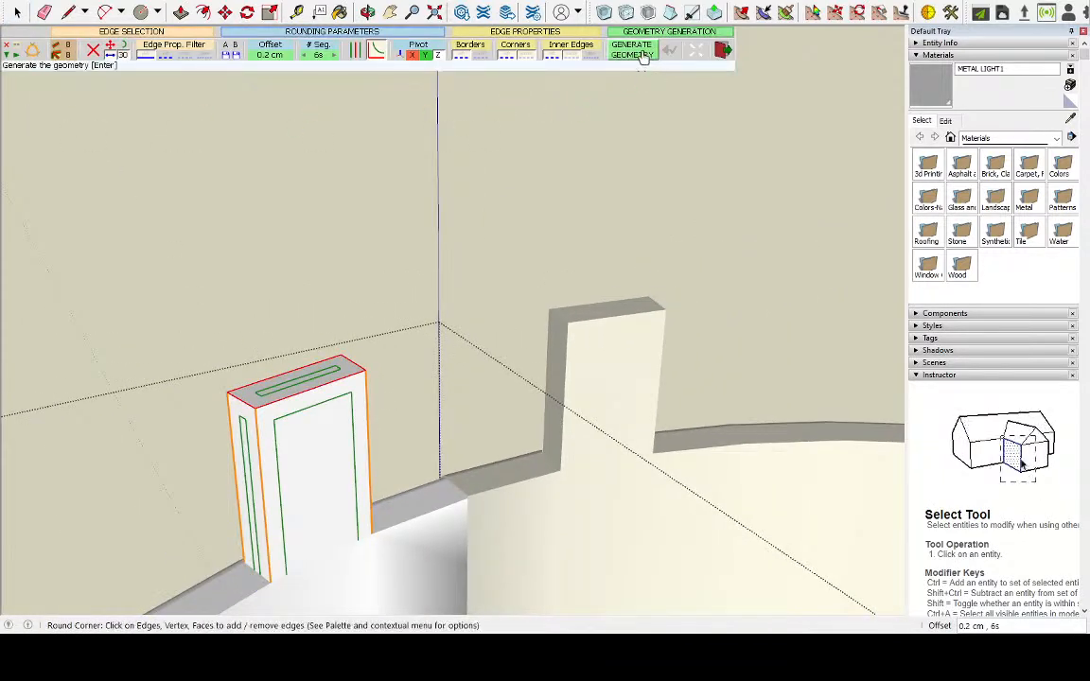
left_click(630, 49)
middle_click_drag(128, 372, 840, 384)
scroll(423, 278, "down", 3)
scroll(840, 384, "up", 2)
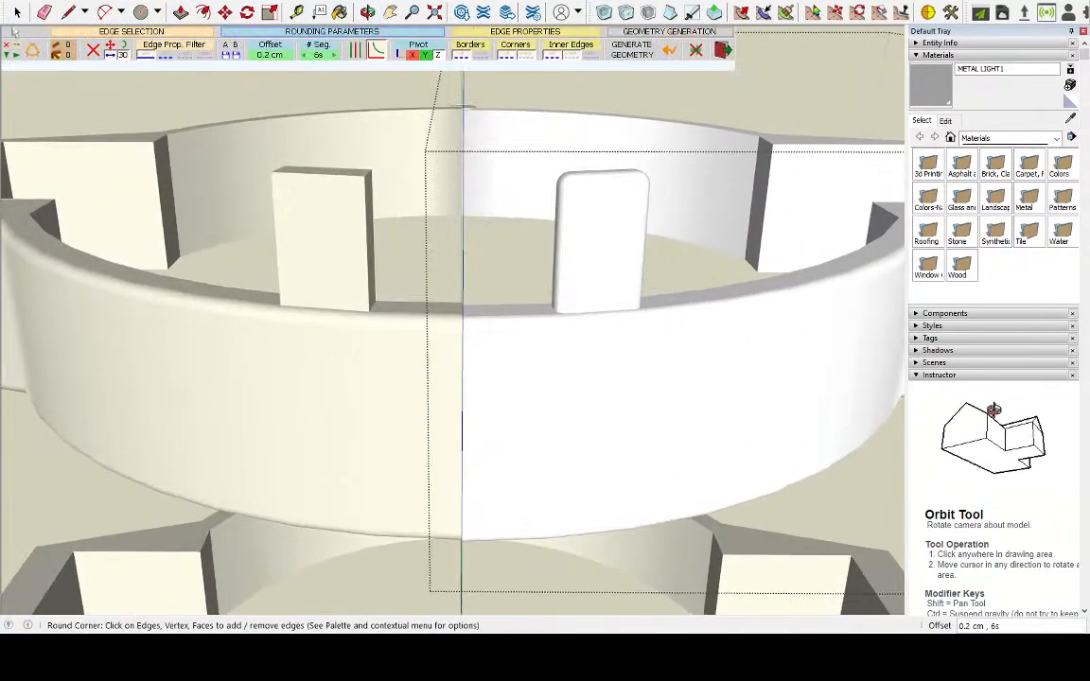
Open the ring's left half and draw a line about 1.4 cm long across its tab's inner base
key("space")
left_click(331, 217)
left_click(299, 217)
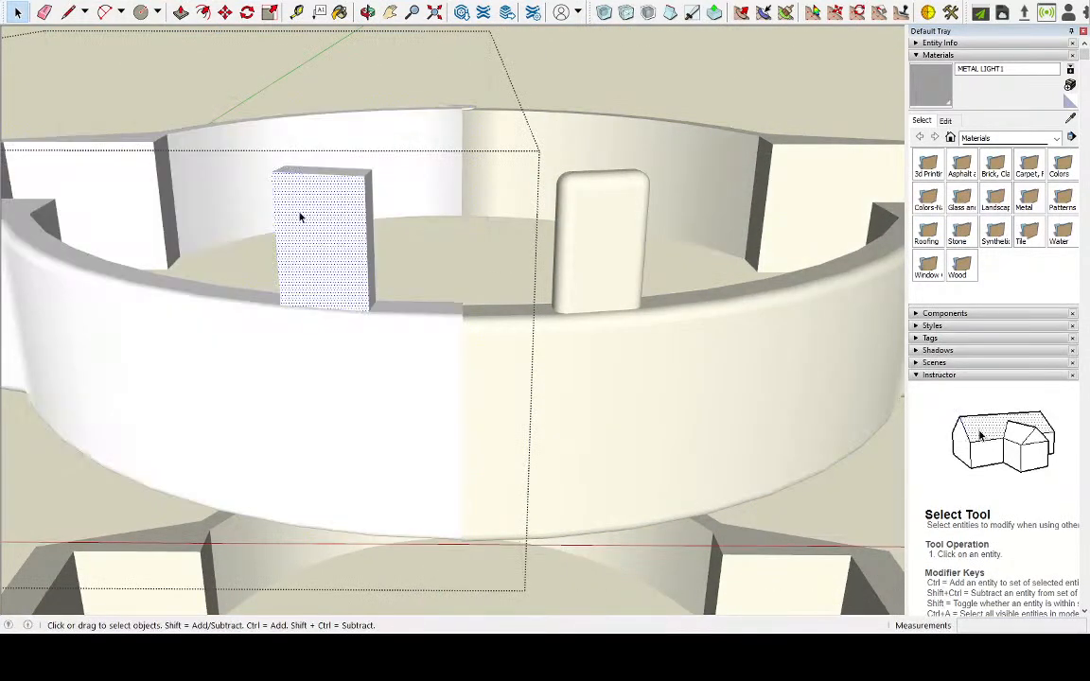
scroll(300, 216, "up", 4)
middle_click_drag(420, 227, 698, 481)
scroll(747, 523, "up", 4)
double_click(554, 387)
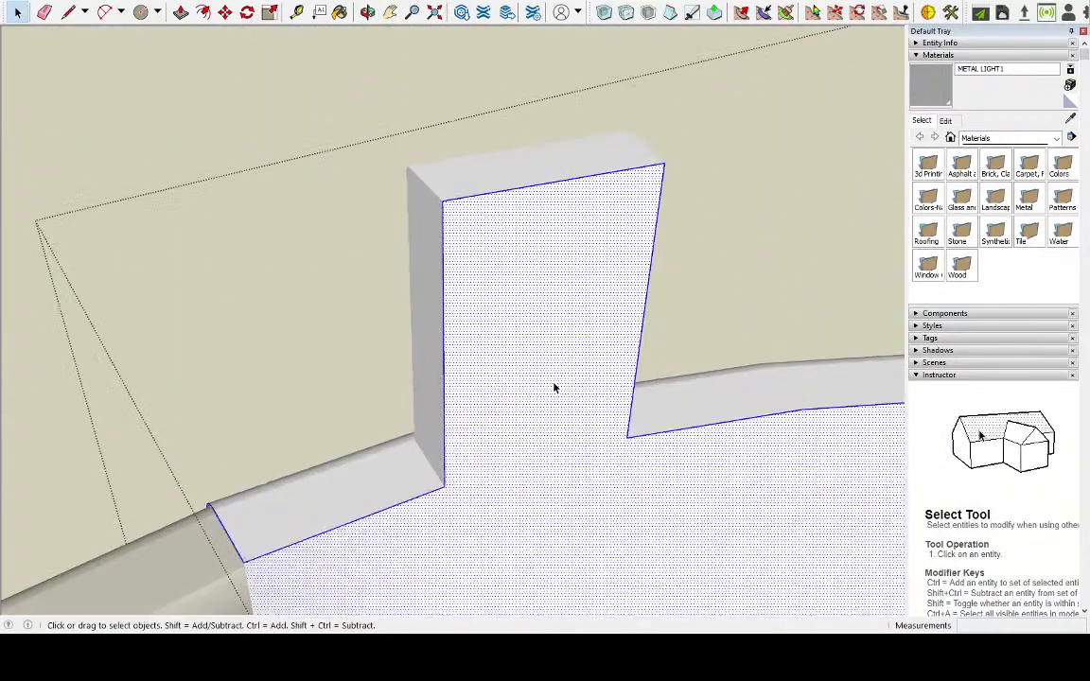
left_click(443, 486)
left_click(627, 436)
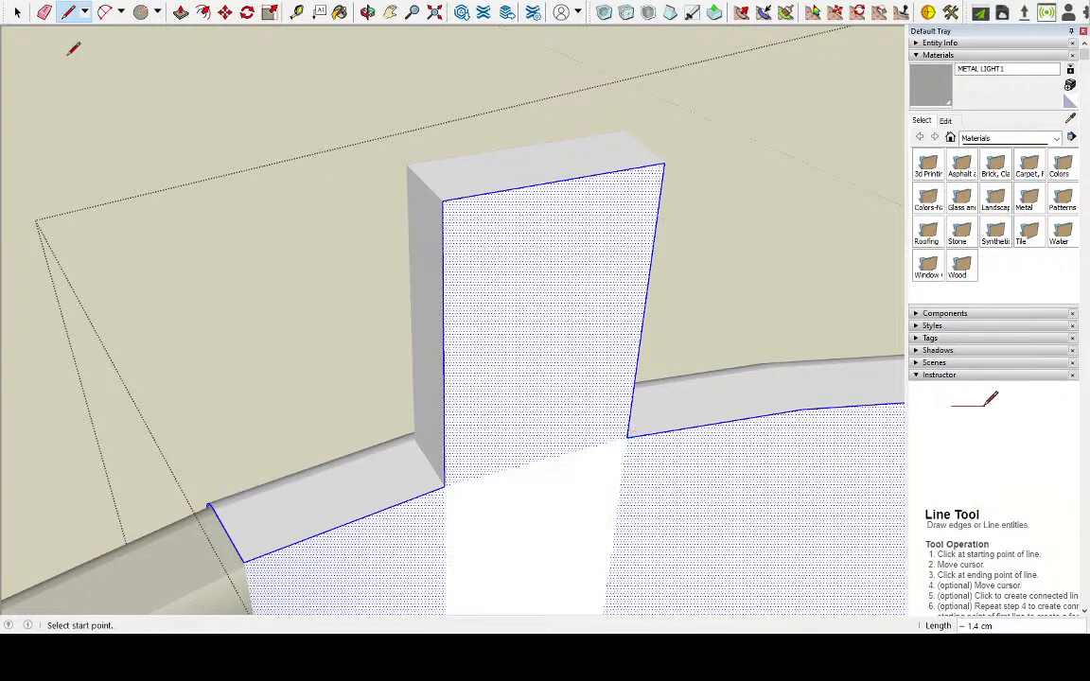
Select the outline of the left tab's inner face without the face itself
left_click(16, 12)
left_click(477, 342)
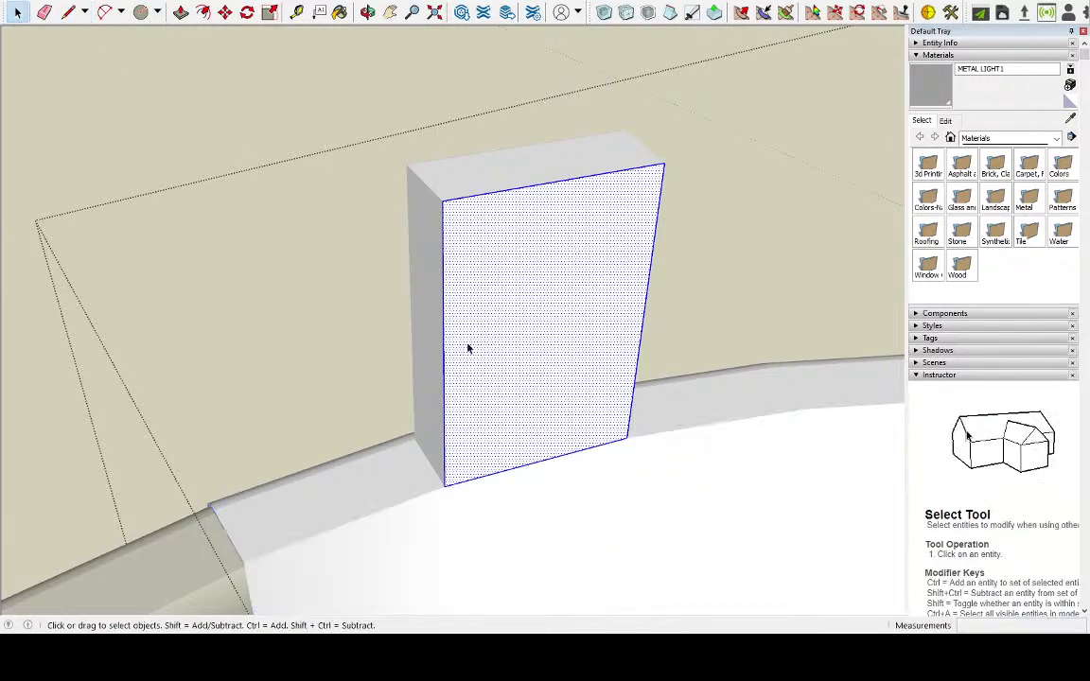
left_click(438, 350)
left_click(435, 350, "shift")
middle_click_drag(376, 282, 652, 409)
scroll(653, 409, "down", 5)
scroll(474, 486, "up", 3)
middle_click_drag(474, 484, 825, 513)
scroll(414, 414, "up", 3)
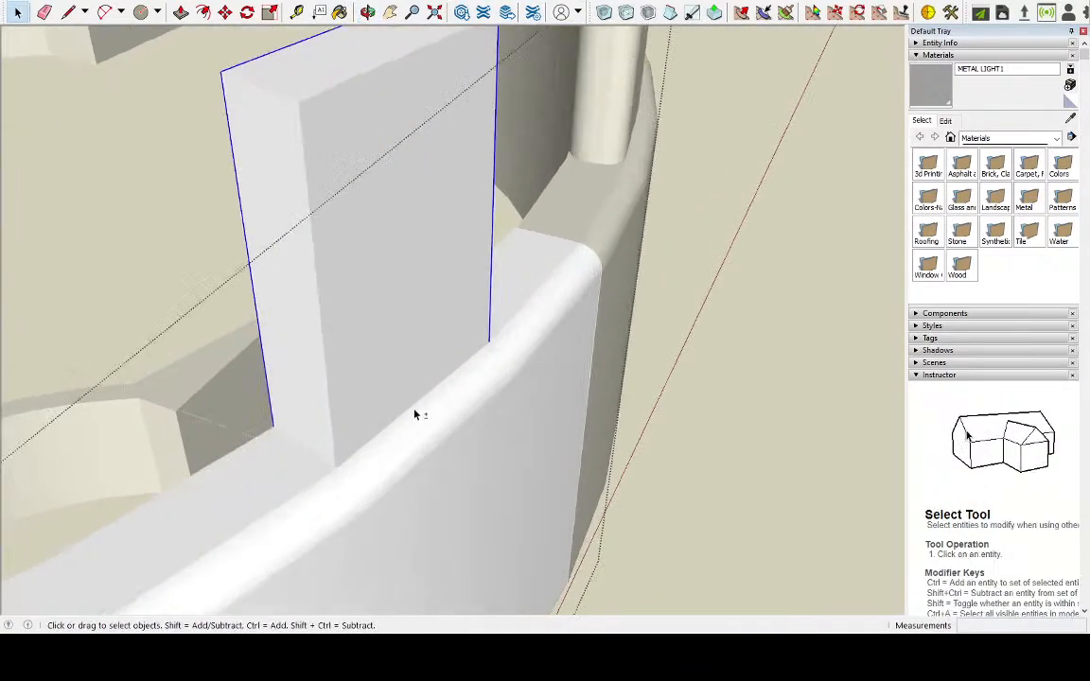
Add the left tab's outer face and adjoining side face with their edges to the selection
left_click(369, 355)
left_click(299, 397, "shift")
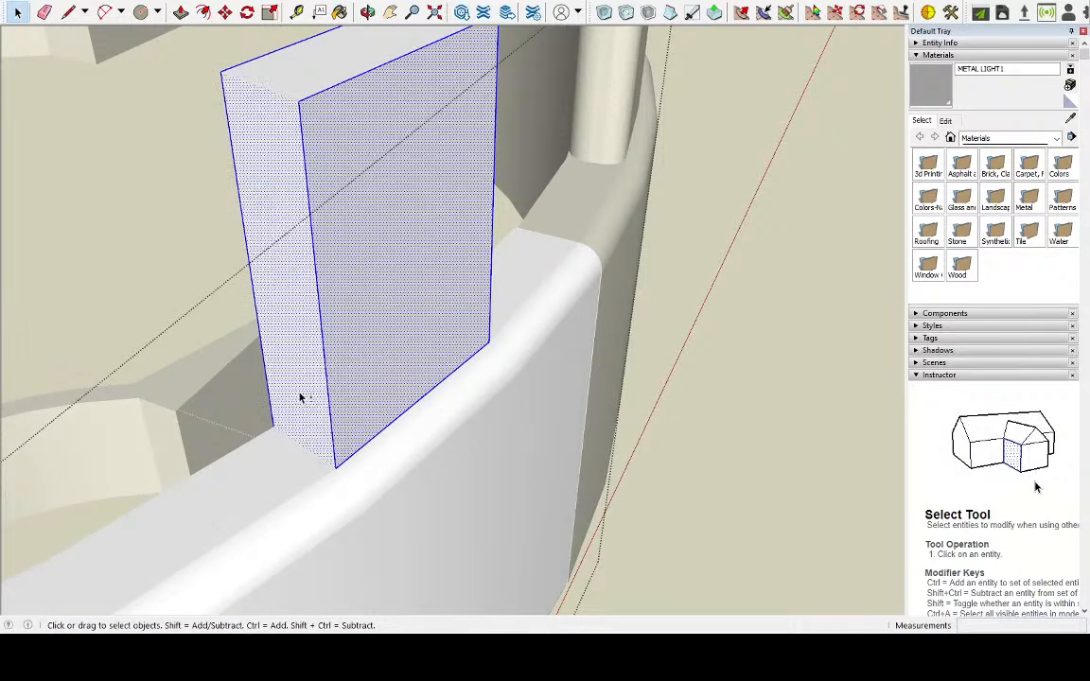
left_click(286, 286, "shift")
left_click(285, 286, "shift")
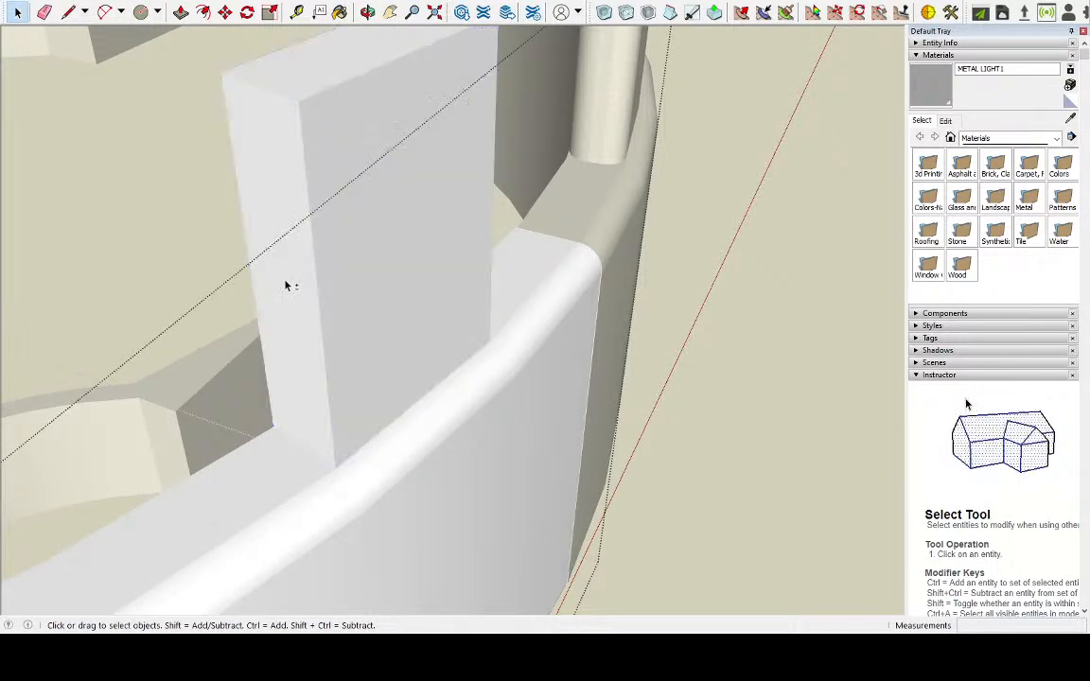
double_click(284, 289)
left_click(357, 246, "shift")
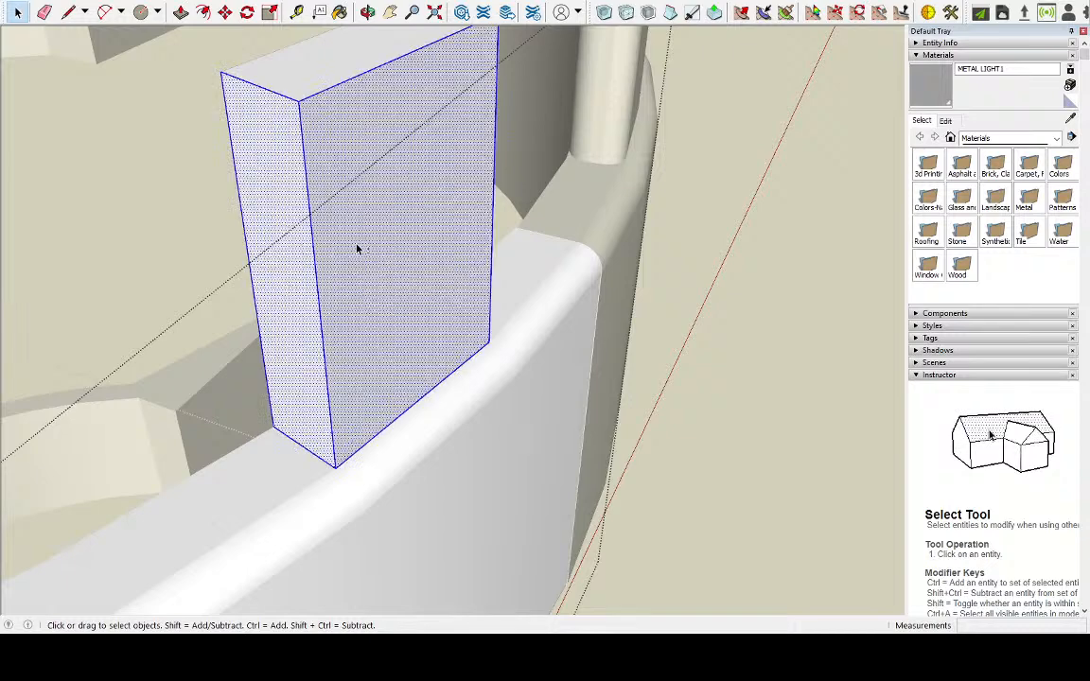
middle_click_drag(518, 239, 94, 185)
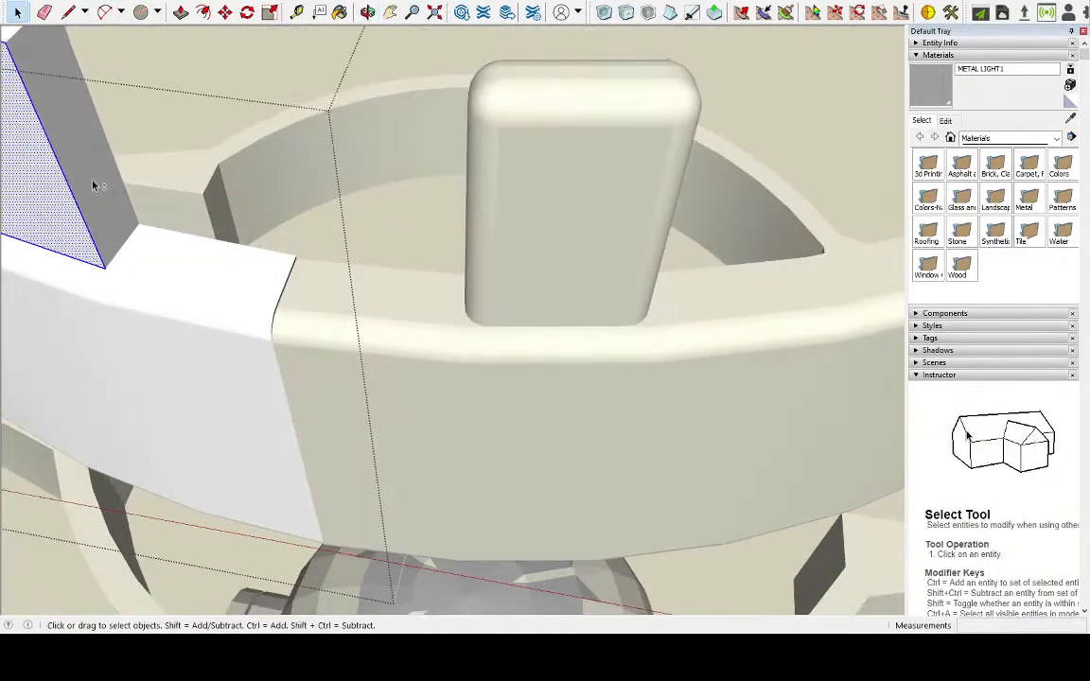
scroll(709, 260, "down", 6)
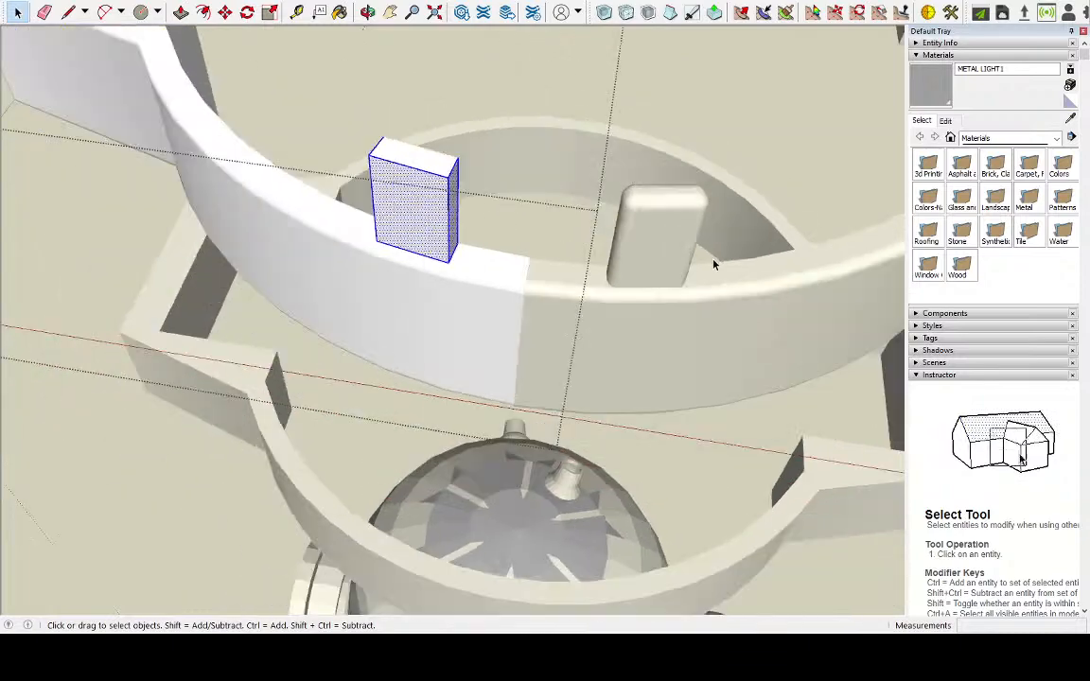
middle_click_drag(710, 266, 333, 52)
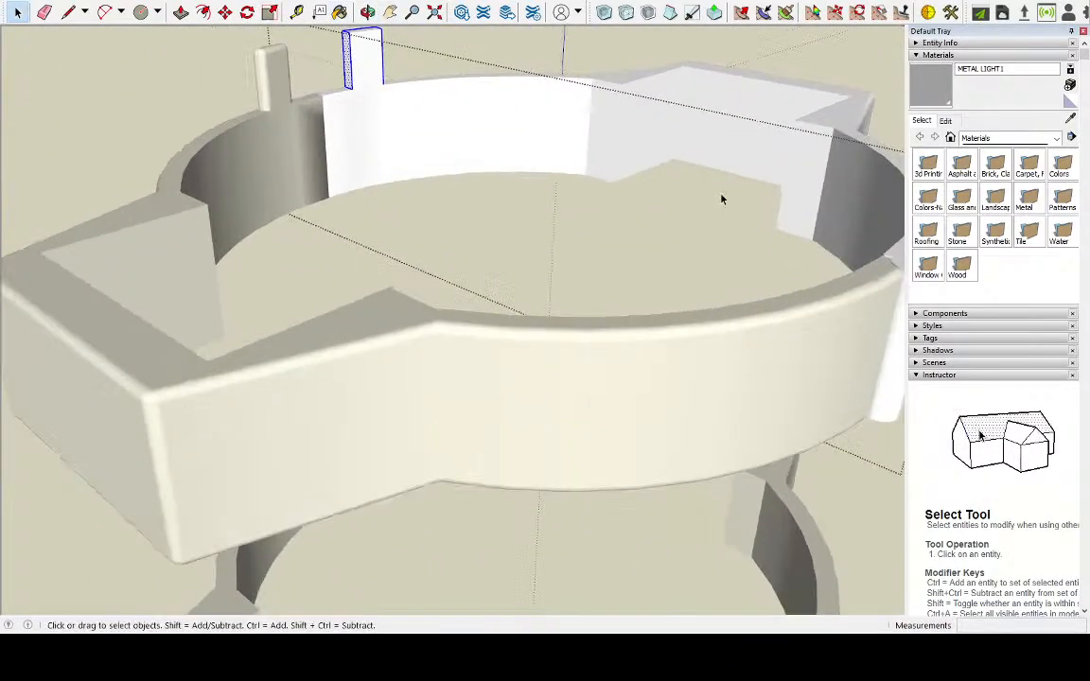
Complete the selection of the left tab's edges and remove its faces from the selection
scroll(774, 294, "down", 3)
scroll(547, 123, "up", 10)
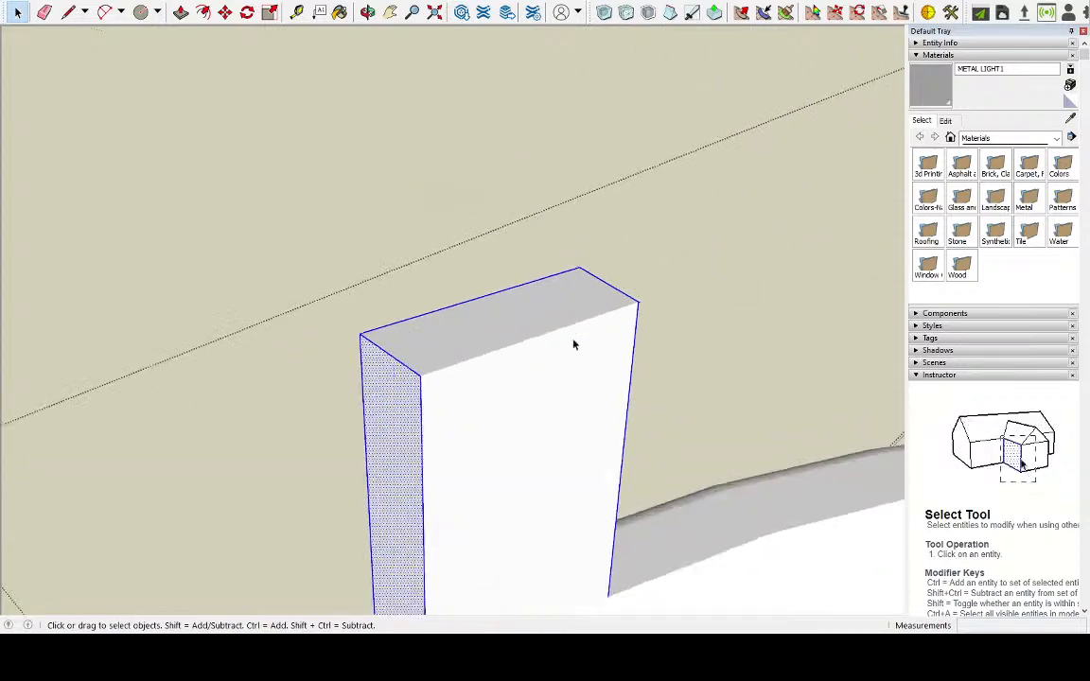
scroll(544, 397, "down", 3)
scroll(520, 424, "up", 3)
left_click(539, 455, "shift")
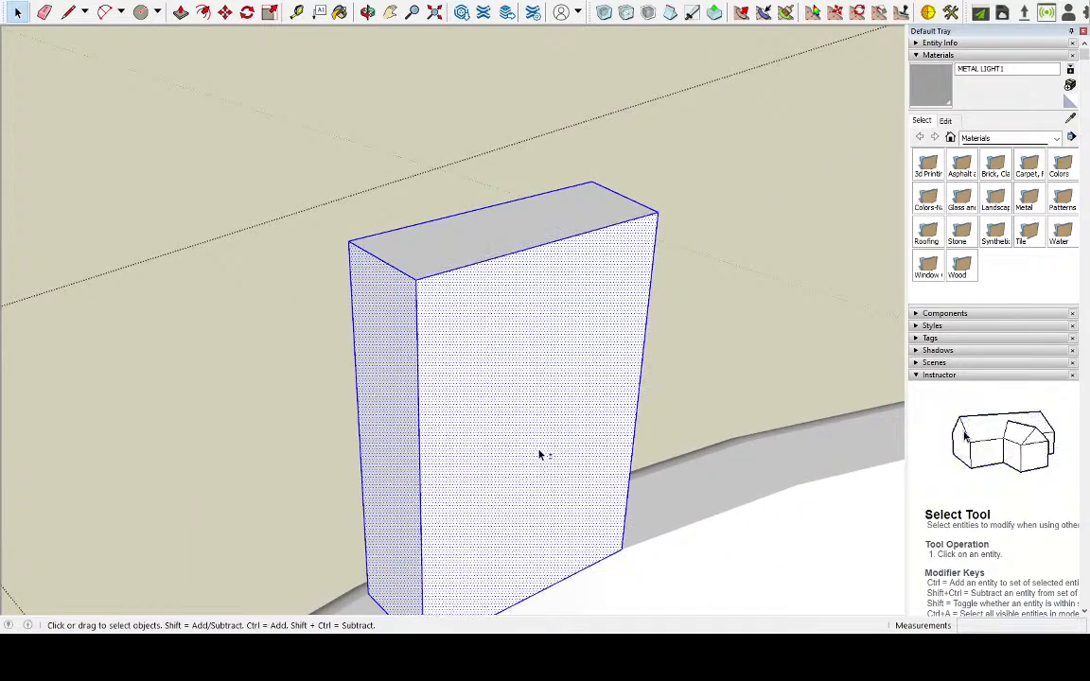
left_click(482, 323, "shift")
left_click(402, 348, "shift")
middle_click_drag(367, 359, 574, 370)
scroll(461, 401, "down", 5)
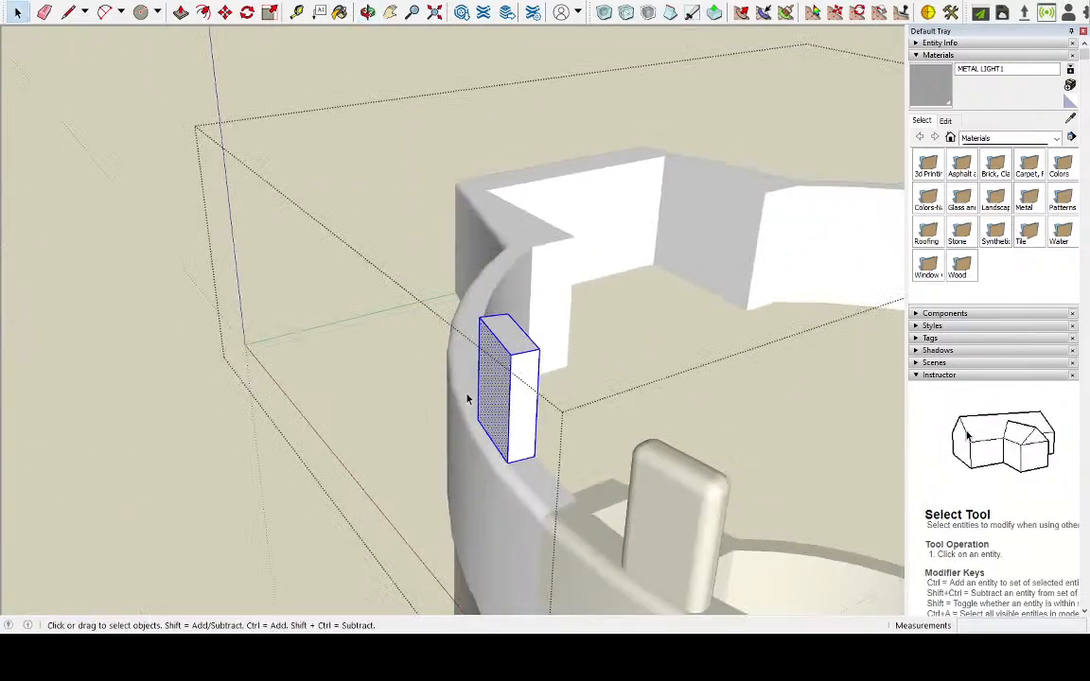
middle_click_drag(493, 399, 743, 151)
scroll(742, 145, "up", 5)
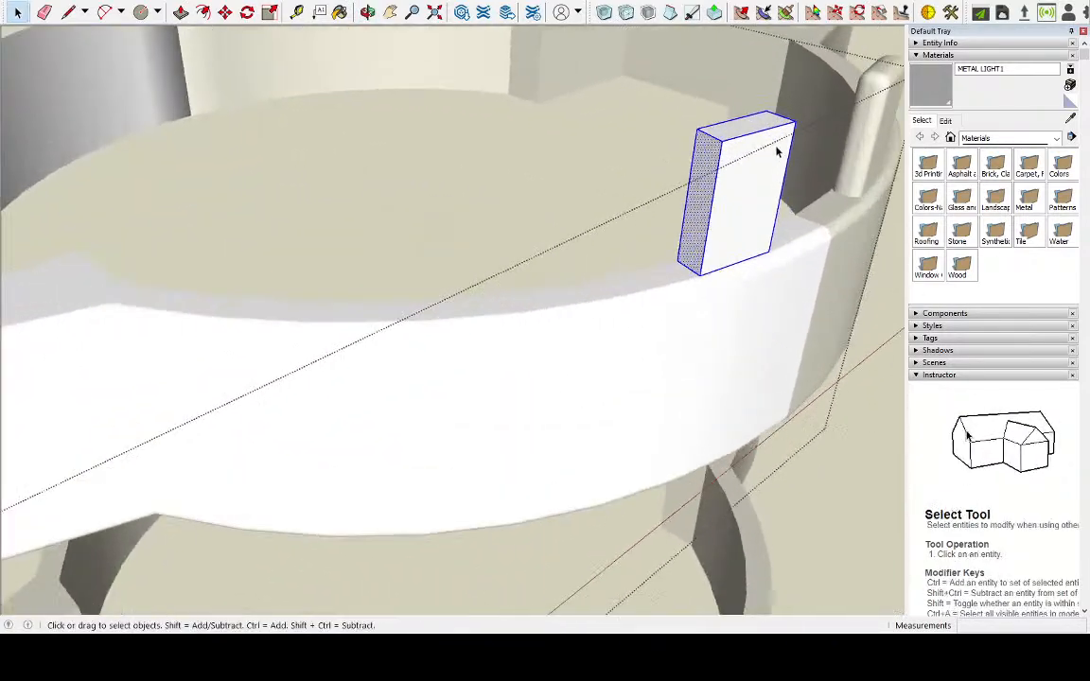
left_click(595, 294, "shift")
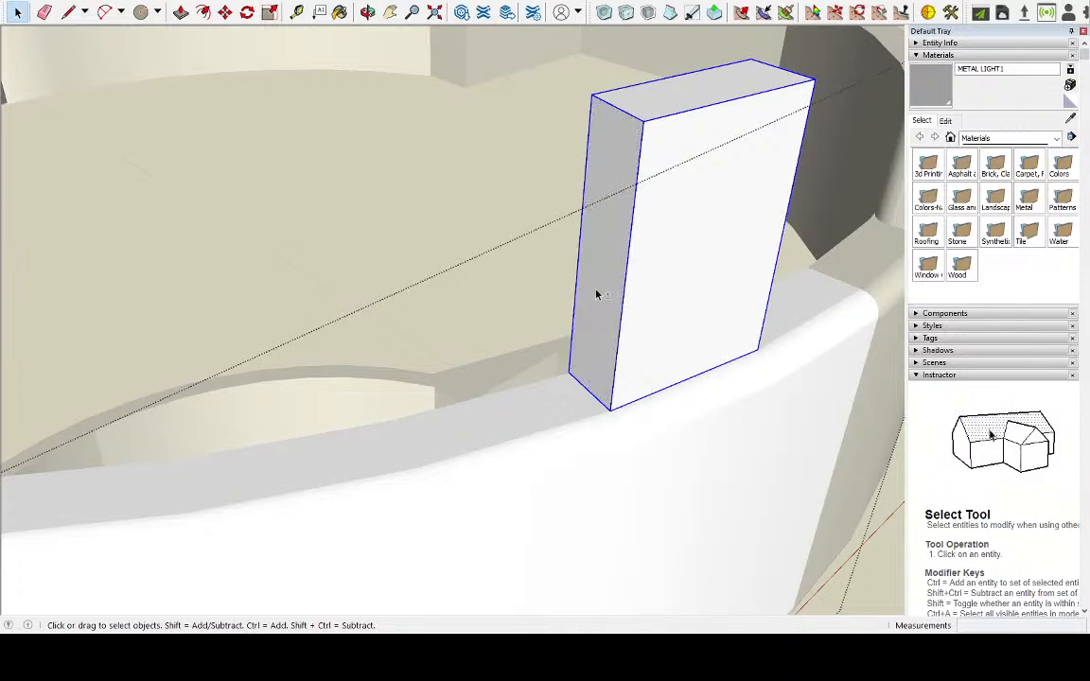
Remove the left tab's base edges from the selection, keeping only its top and upright edges
left_click(635, 400, "shift")
scroll(402, 317, "down", 4)
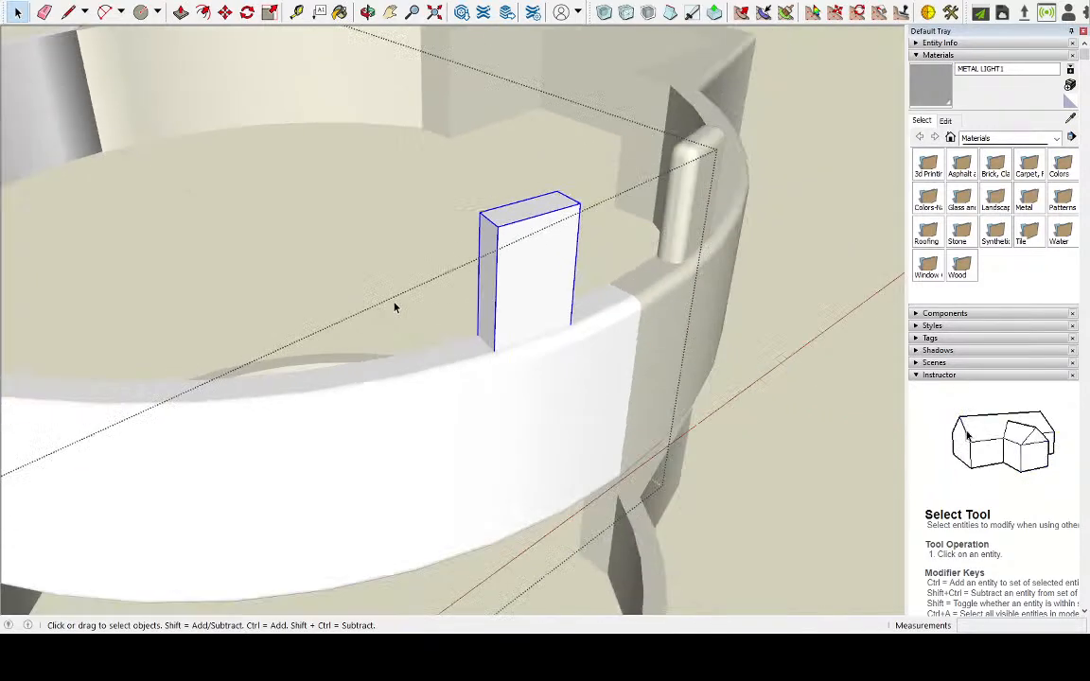
middle_click_drag(396, 306, 847, 331)
scroll(605, 290, "down", 5)
middle_click_drag(221, 256, 671, 54)
scroll(625, 110, "up", 5)
scroll(608, 156, "up", 3)
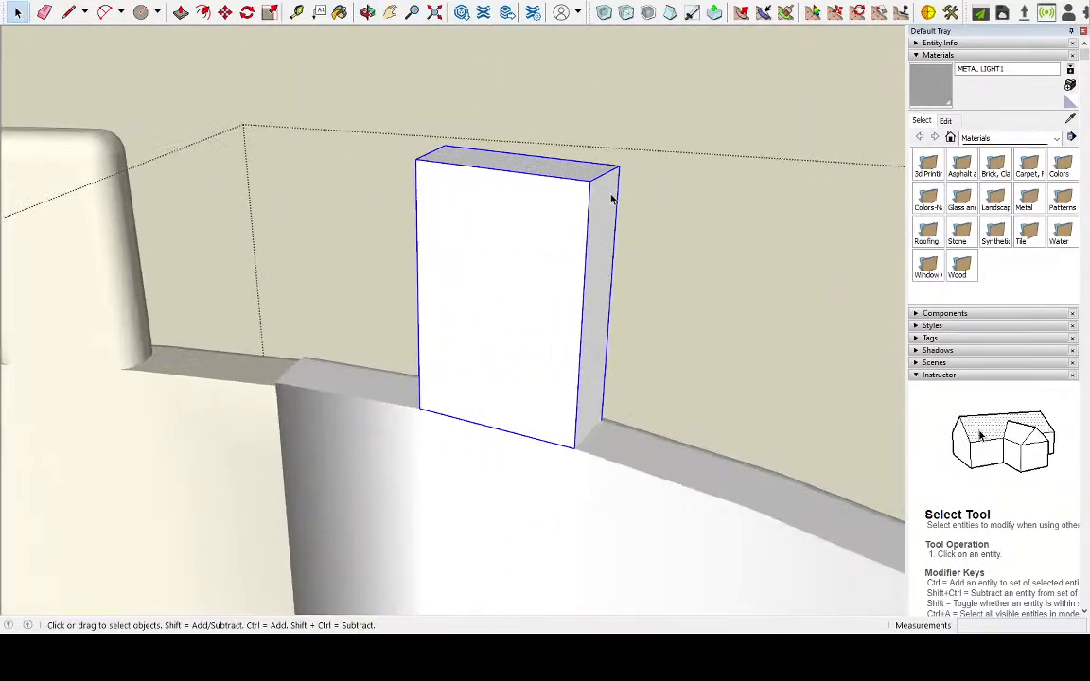
middle_click_drag(521, 440, 729, 428)
scroll(502, 428, "up", 5)
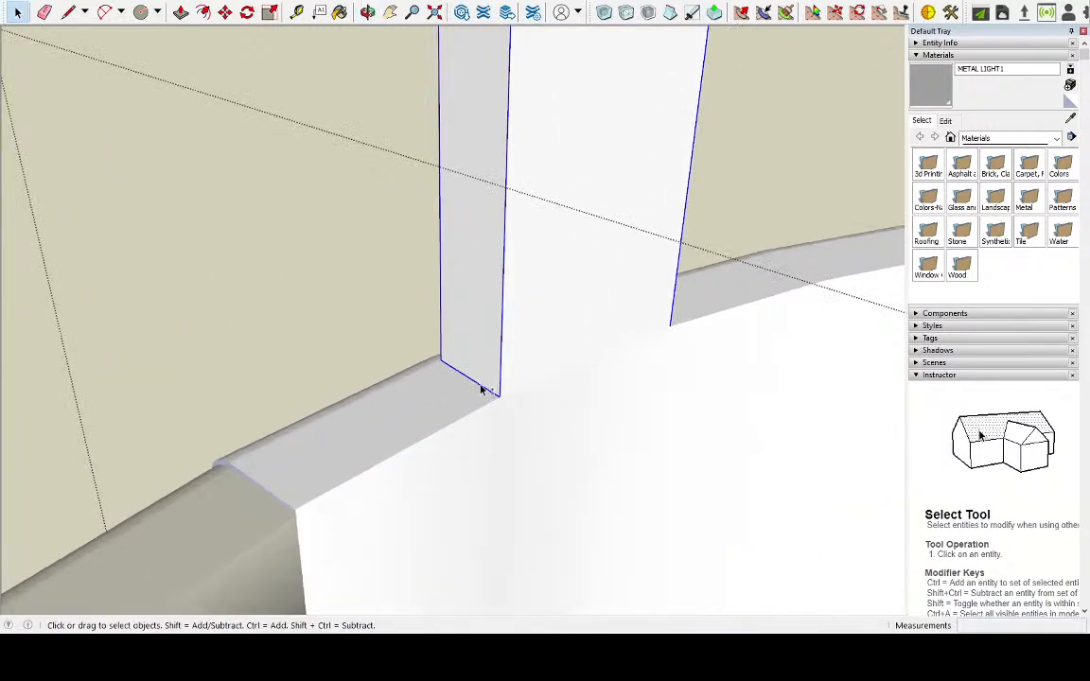
Round the left tab's selected edges with Round Corner, using a 0.2 cm offset and 6 segments
scroll(423, 354, "down", 4)
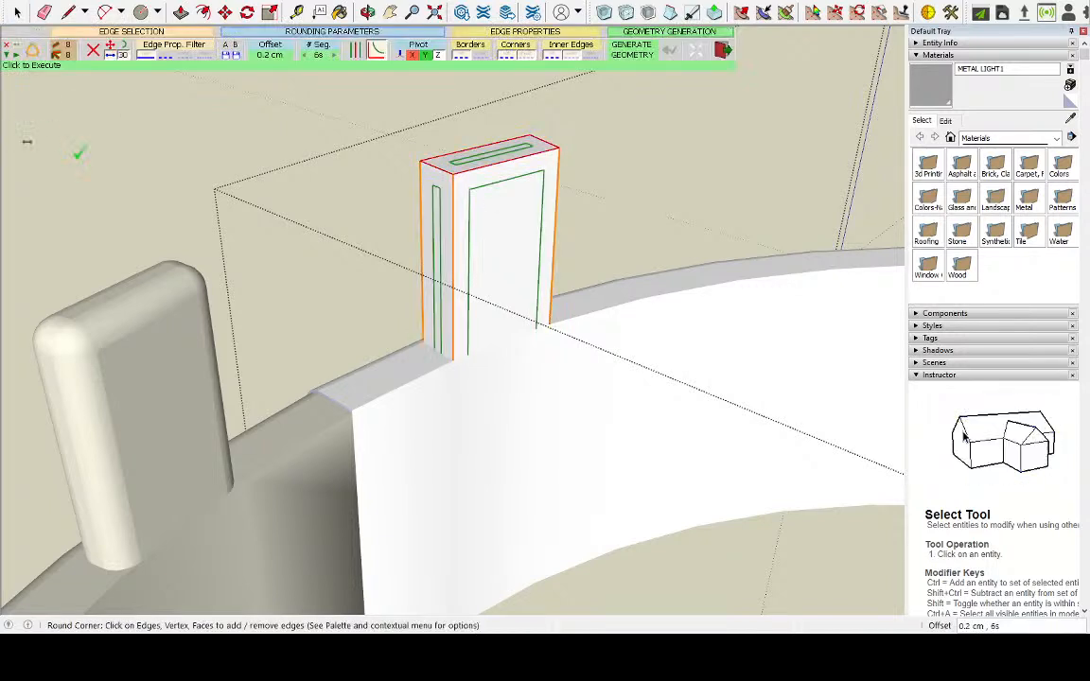
left_click(620, 49)
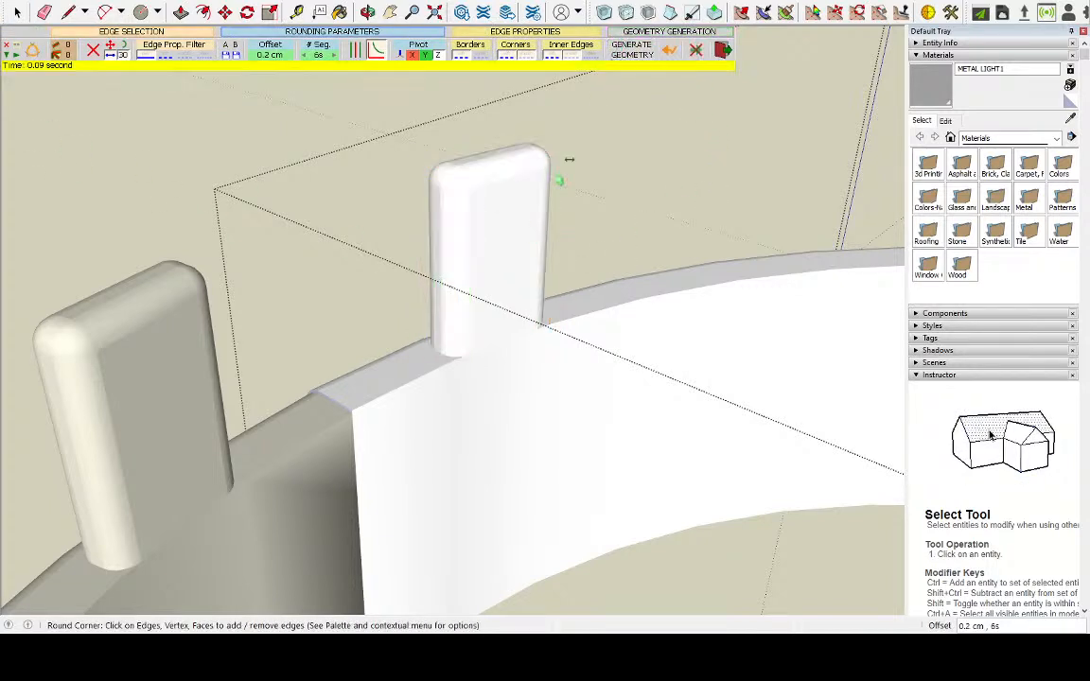
scroll(534, 235, "down", 3)
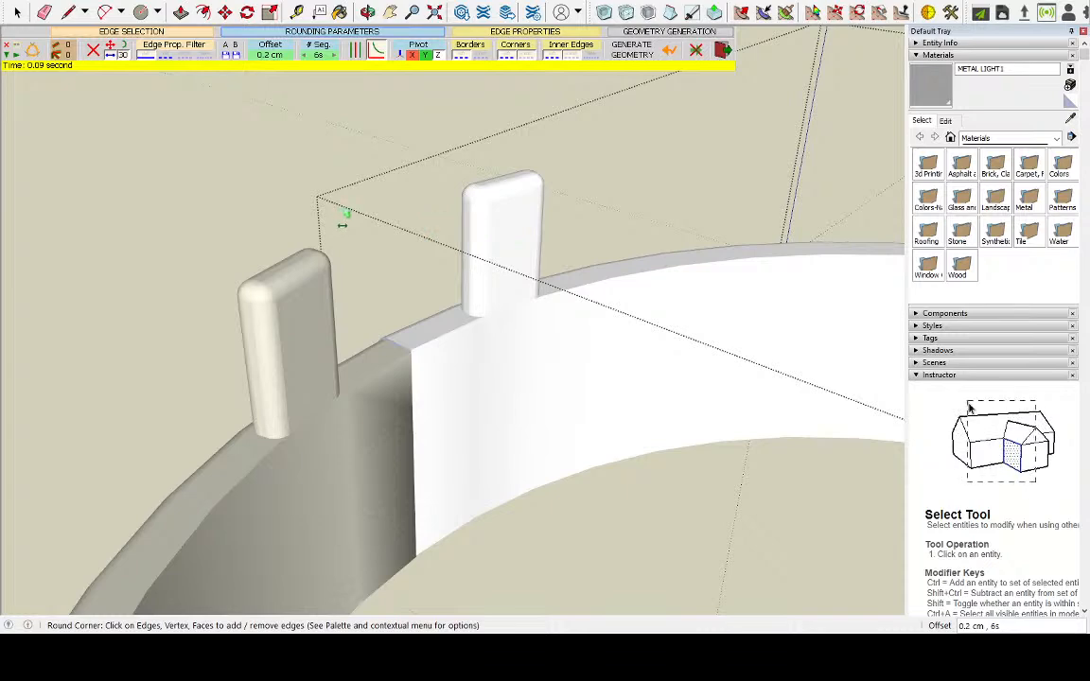
scroll(343, 224, "down", 2)
middle_click_drag(355, 243, 865, 277)
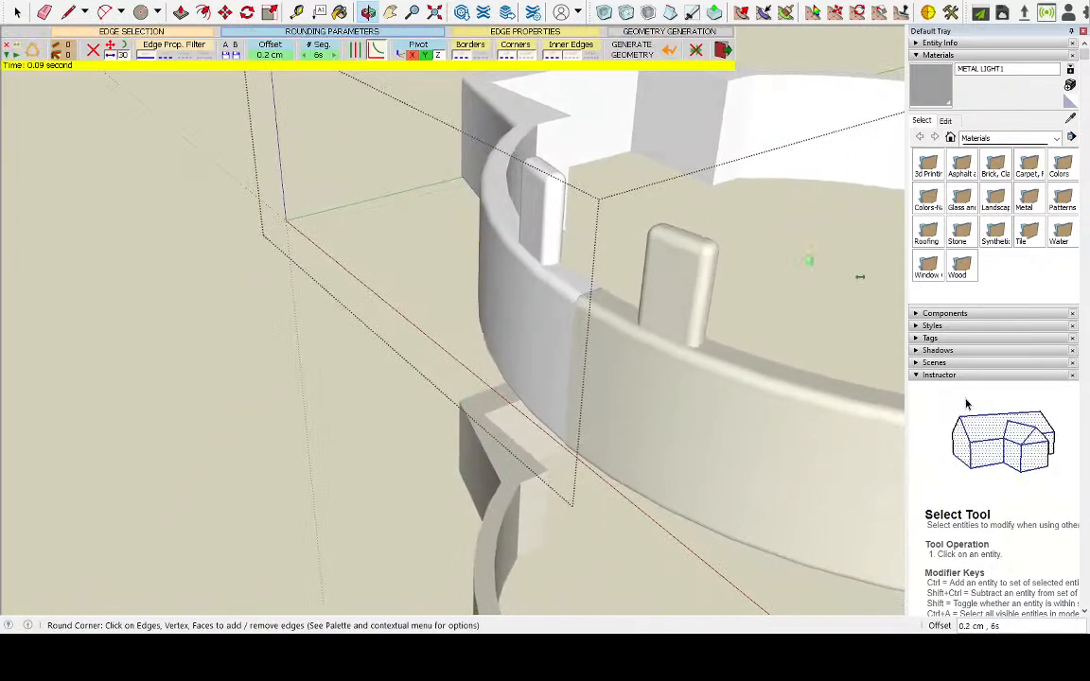
left_click(17, 12)
Close the left half, select both halves of the upper ring and move them down about 48 cm onto R2-D2's body
scroll(330, 257, "down", 3)
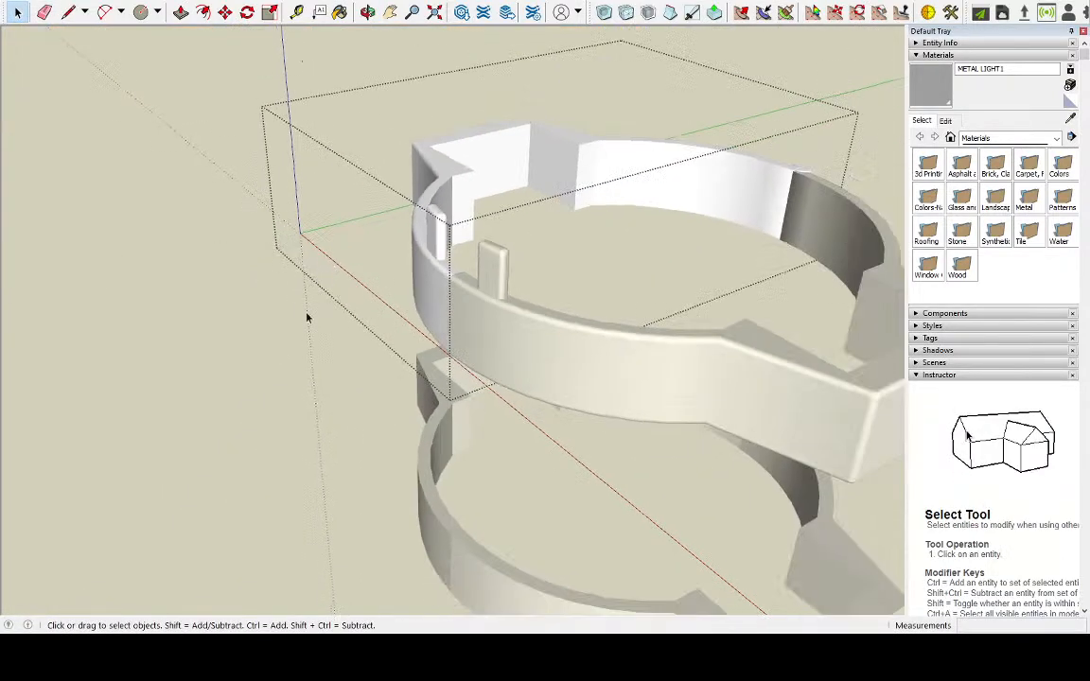
scroll(320, 298, "down", 3)
middle_click_drag(292, 388, 641, 210)
scroll(636, 260, "down", 4)
scroll(791, 427, "up", 2)
left_click_drag(300, 85, 760, 259)
left_click(226, 12)
scroll(257, 202, "down", 2)
scroll(356, 254, "down", 2)
left_click(406, 252)
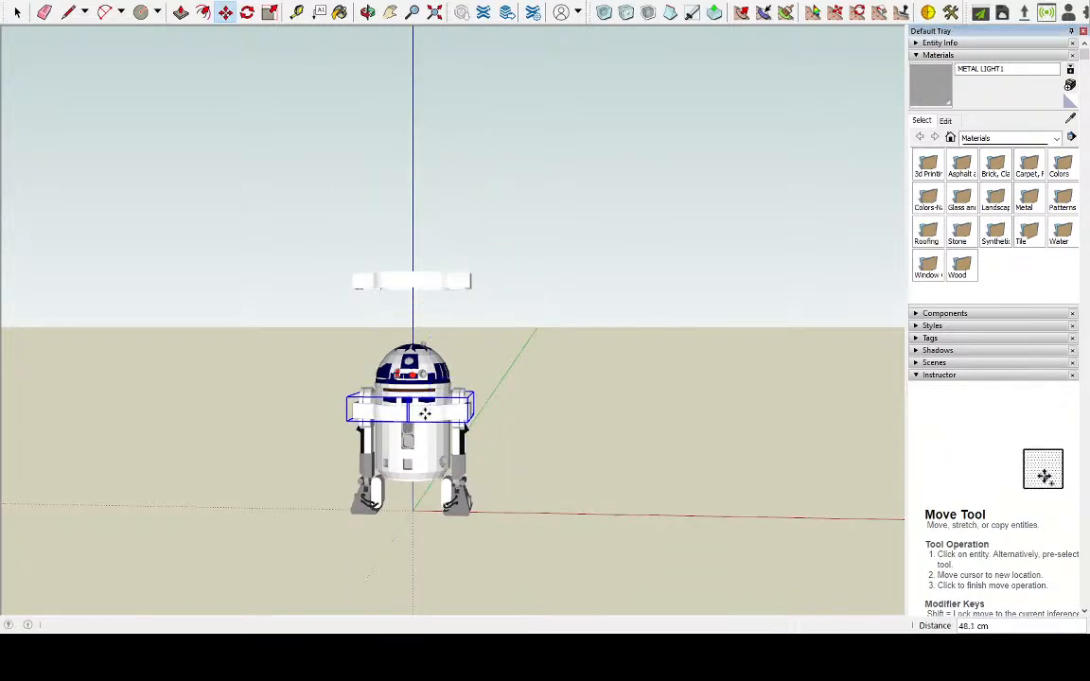
Shift the ring about 0.6 cm to adjust its fit around R2-D2's body and shoulders
scroll(425, 413, "up", 5)
middle_click_drag(386, 370, 243, 251)
scroll(514, 311, "up", 3)
middle_click_drag(514, 311, 749, 416)
mouse_move(749, 415)
left_mouse_down()
mouse_move(751, 384)
mouse_move(754, 396)
left_mouse_up()
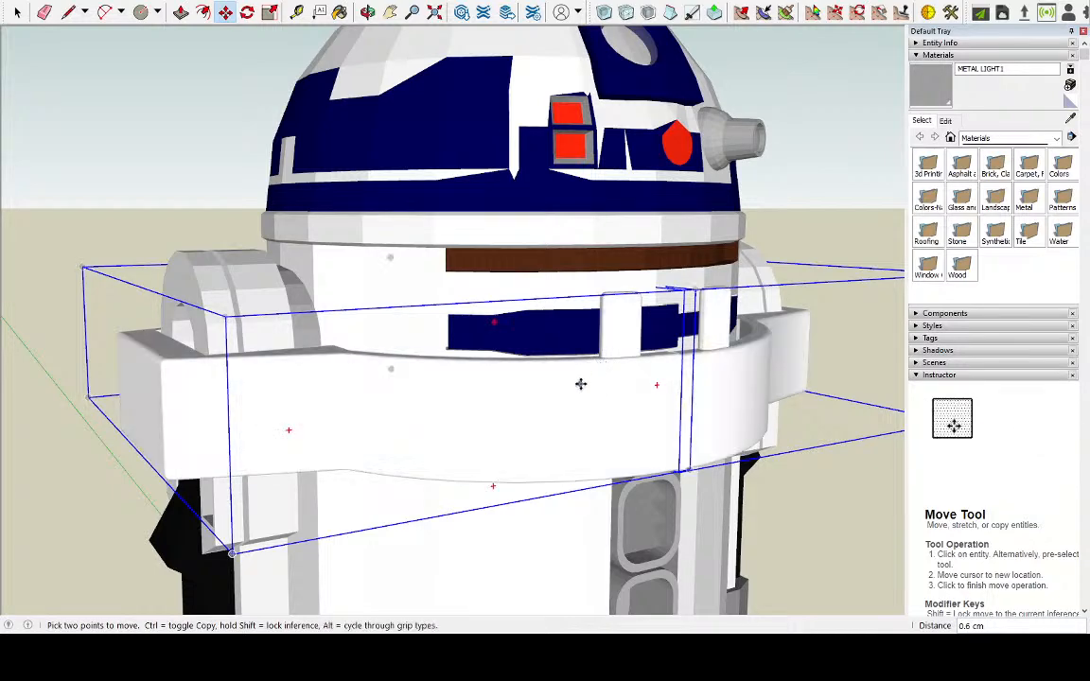
Undo the moves of the ring onto R2-D2
scroll(580, 385, "down", 6)
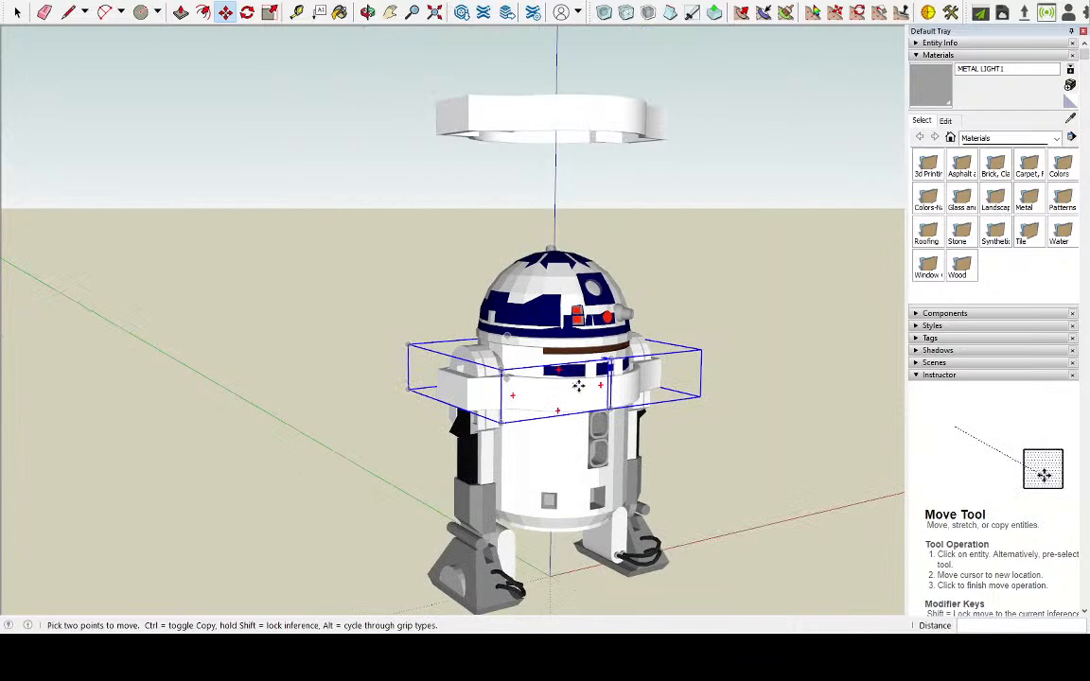
key("ctrl+z")
key("ctrl+z")
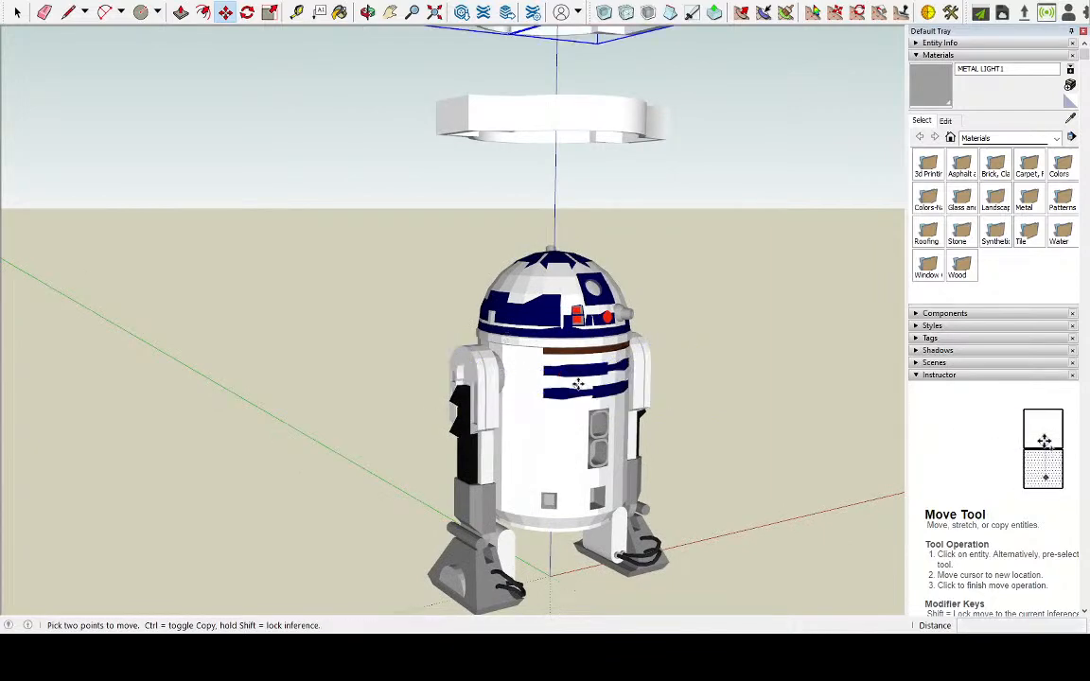
Select the upper ring's right half and examine both halves and their rounded tabs from several sides
scroll(597, 277, "down", 3)
middle_click_drag(694, 289, 542, 380)
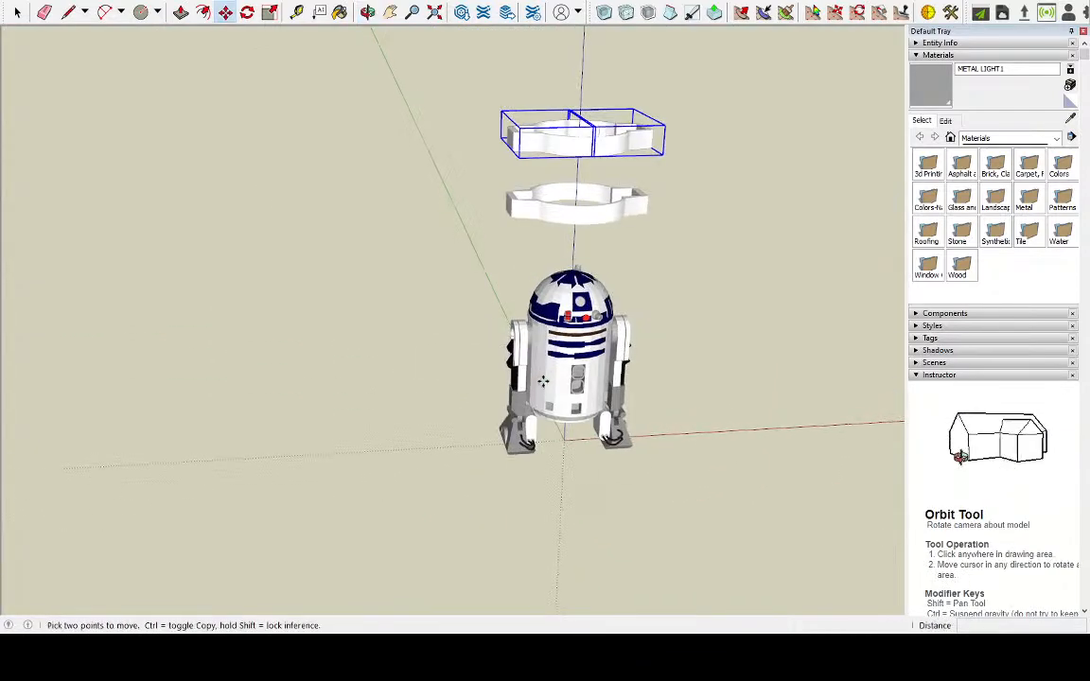
scroll(617, 412, "down", 3)
scroll(649, 254, "up", 3)
scroll(632, 389, "up", 5)
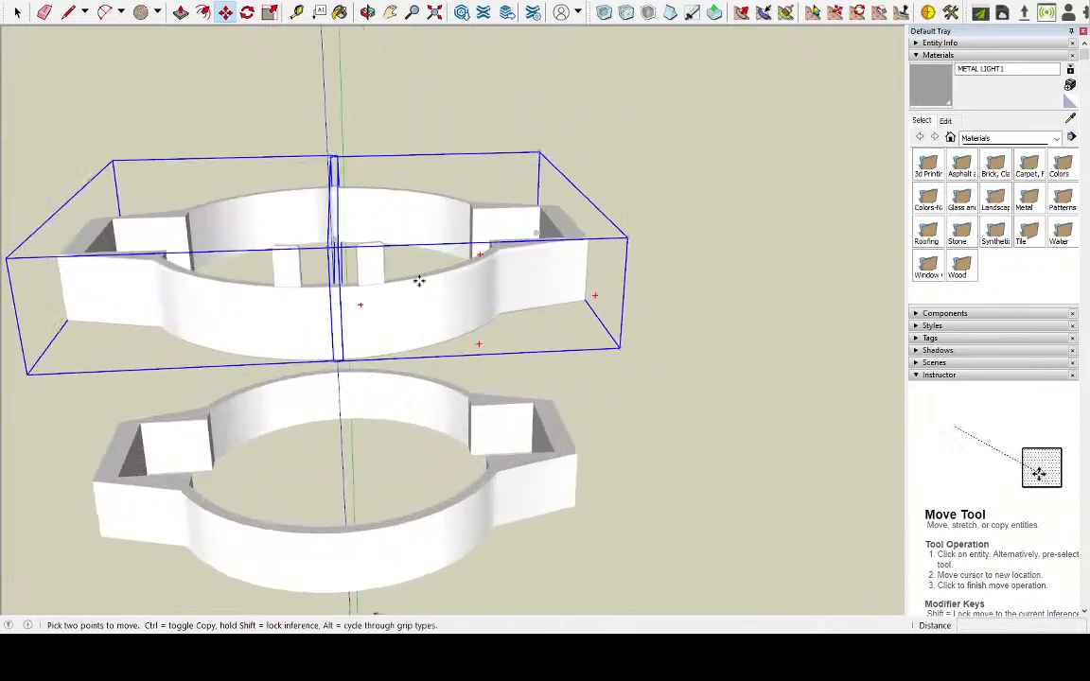
left_click(17, 11)
left_click(407, 232)
left_click(441, 302)
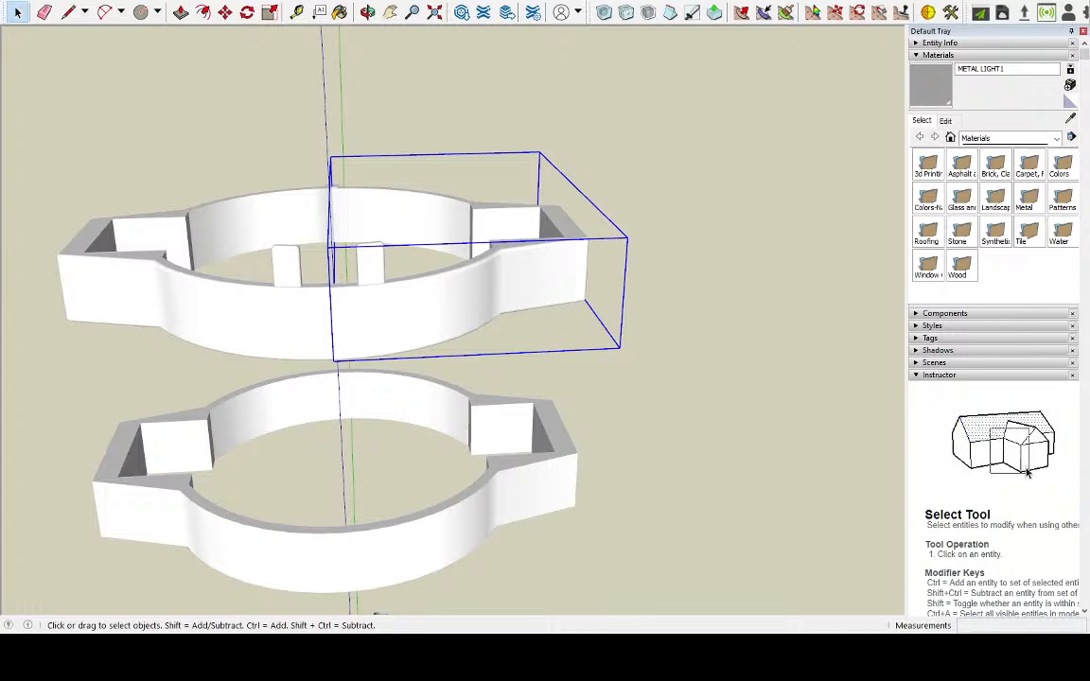
middle_click_drag(378, 276, 584, 275)
scroll(584, 275, "down", 4)
scroll(441, 308, "up", 4)
middle_click_drag(441, 308, 347, 353)
scroll(347, 352, "up", 4)
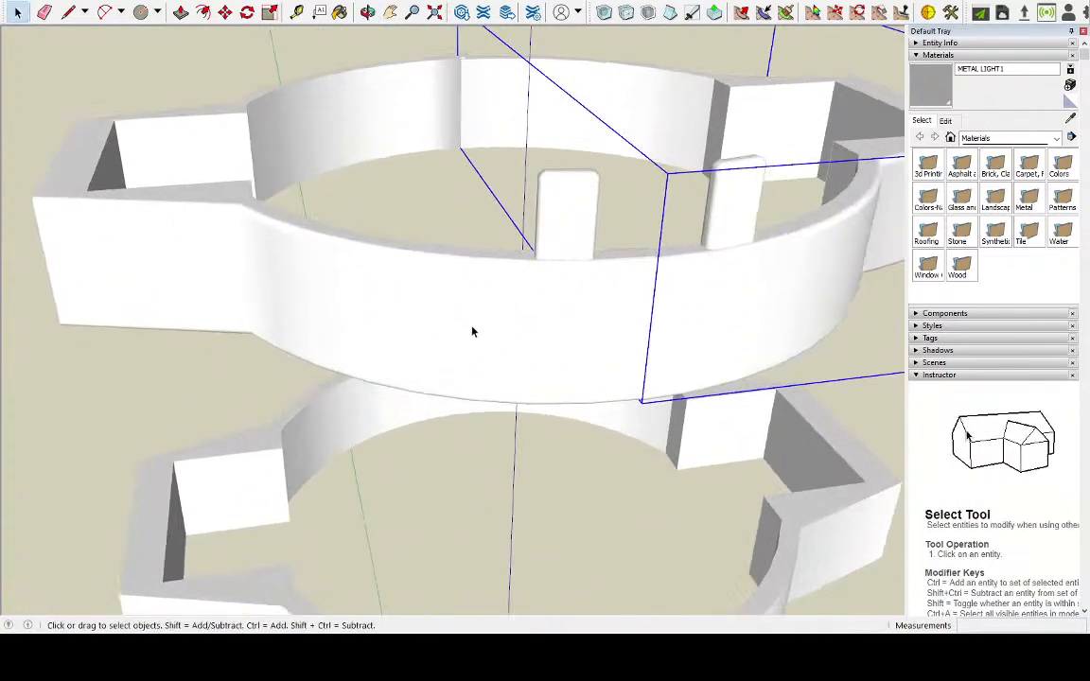
middle_click_drag(460, 287, 354, 203)
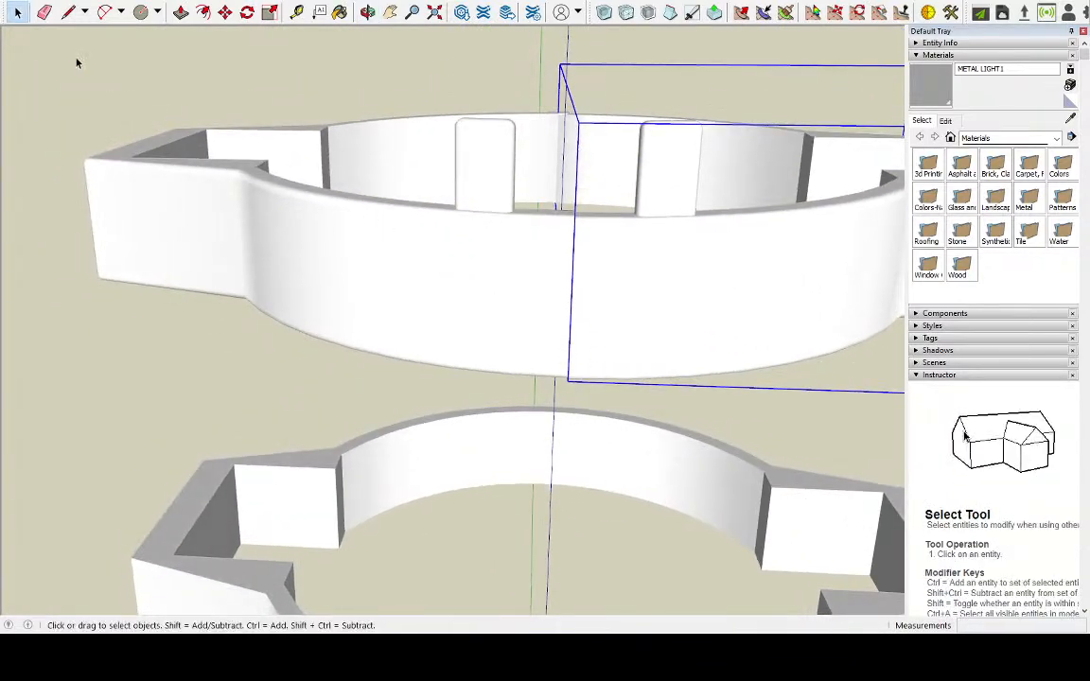
scroll(428, 140, "down", 3)
middle_click_drag(430, 139, 525, 343)
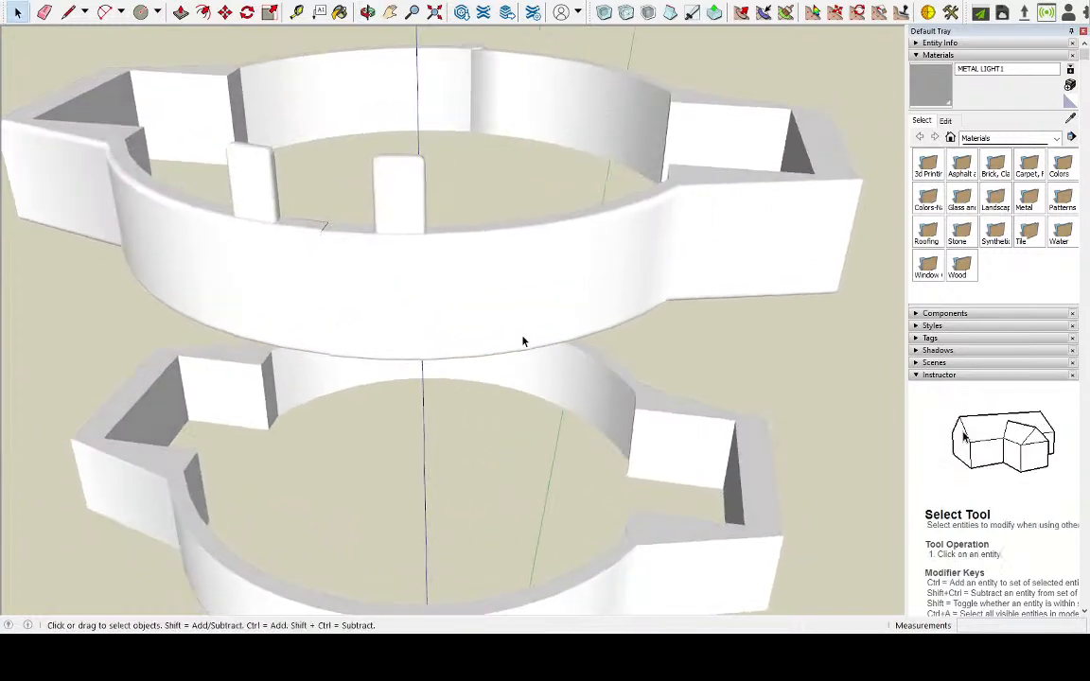
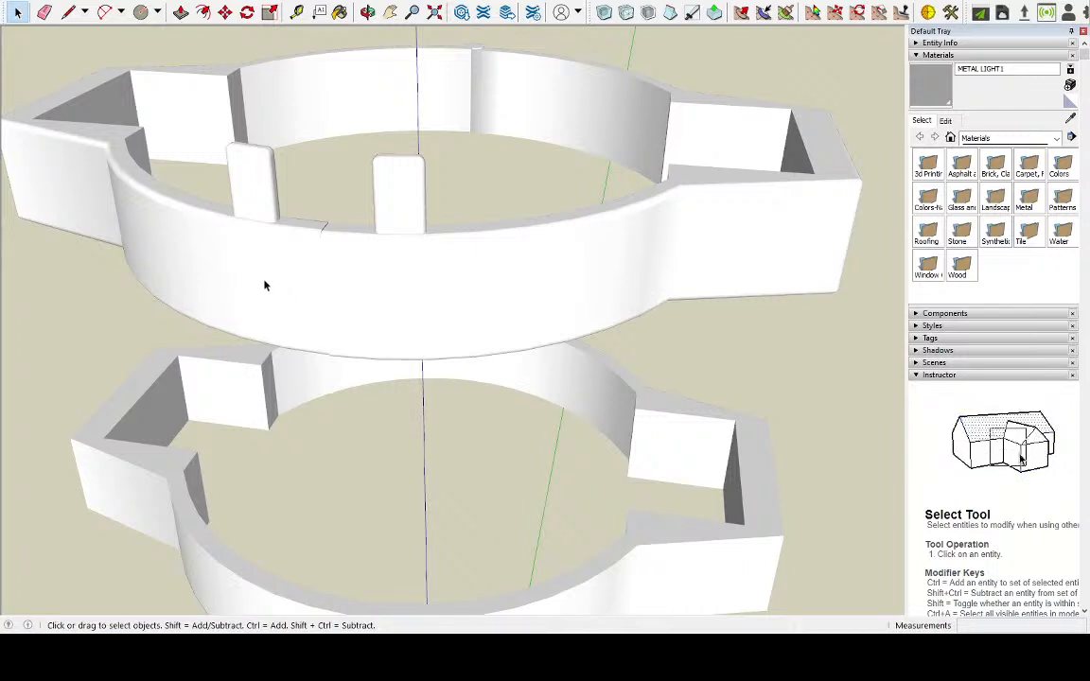
Open the upper ring's right half, examine its outer wall and upright tab, and close it again
double_click(419, 289)
double_click(420, 289)
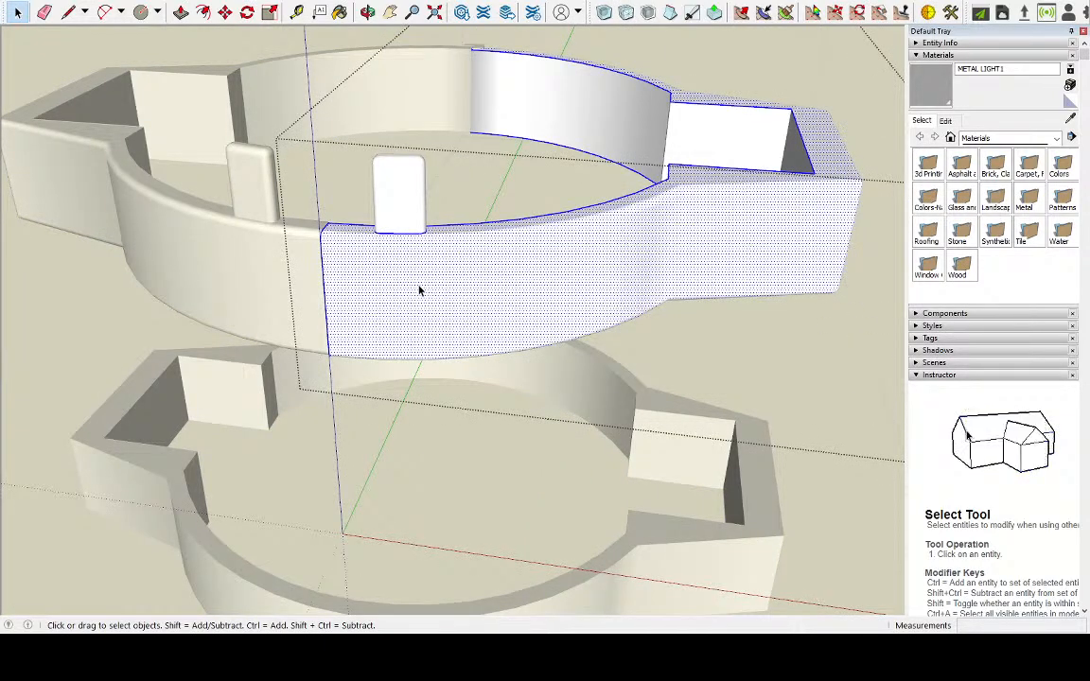
scroll(421, 289, "down", 3)
middle_click_drag(418, 287, 530, 319)
scroll(542, 300, "up", 3)
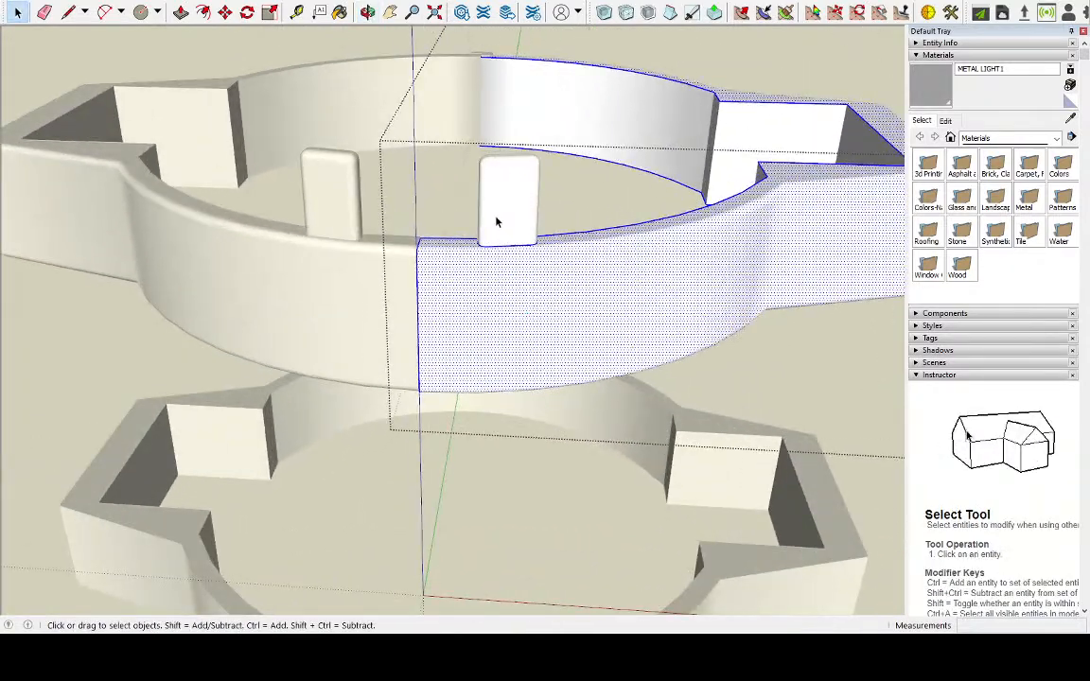
key("Escape")
key("Escape")
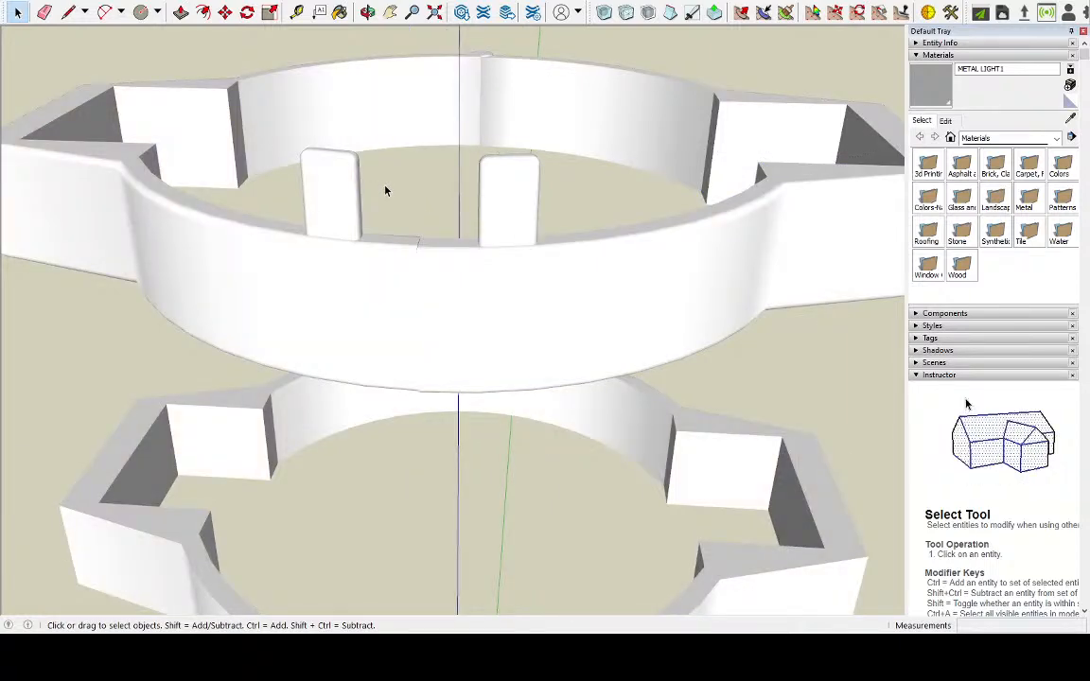
middle_click_drag(412, 180, 438, 158)
scroll(459, 218, "down", 3)
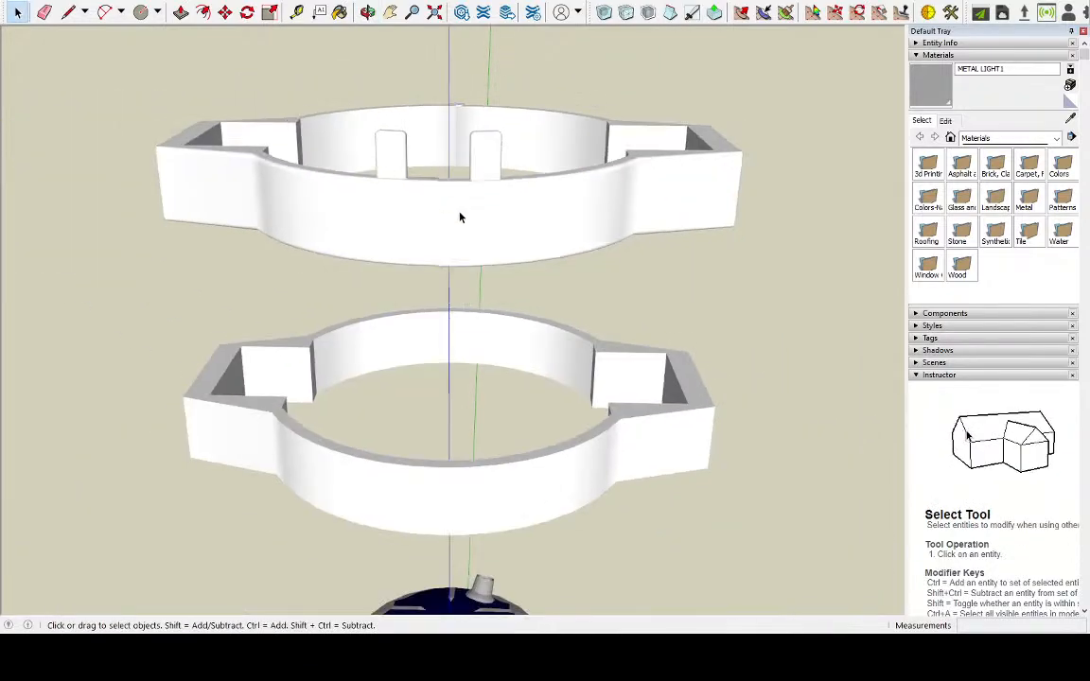
Reopen the upper ring's right half for editing and select all of its connected geometry
double_click(467, 128)
triple_click(467, 128)
middle_click_drag(452, 139, 244, 307)
middle_click_drag(532, 274, 192, 253)
middle_click_drag(582, 248, 342, 285)
scroll(588, 300, "up", 6)
triple_click(588, 300)
scroll(532, 287, "down", 5)
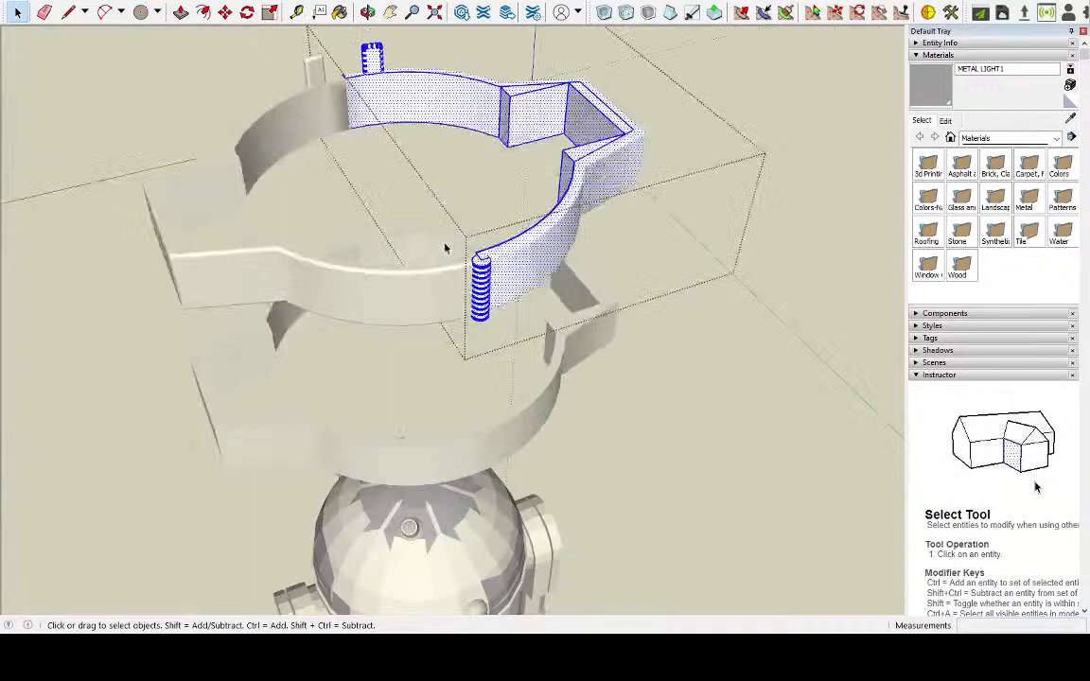
Examine the opened right half and both of its upright tabs from the front and the back
middle_click_drag(359, 217, 627, 195)
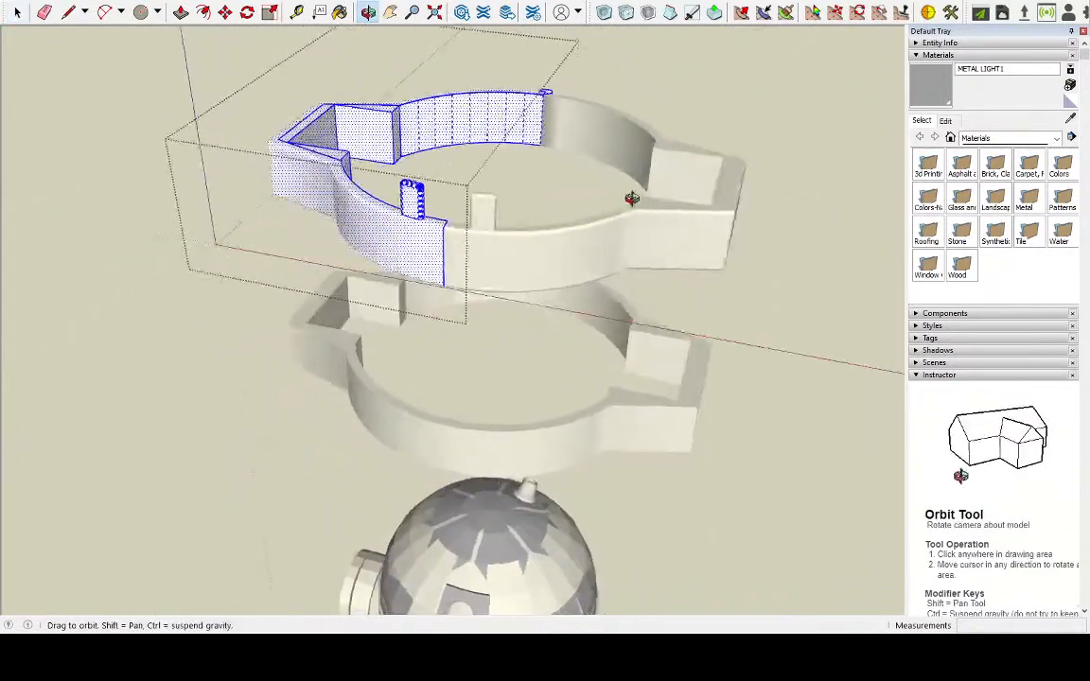
scroll(588, 160, "up", 4)
middle_click_drag(588, 159, 472, 235)
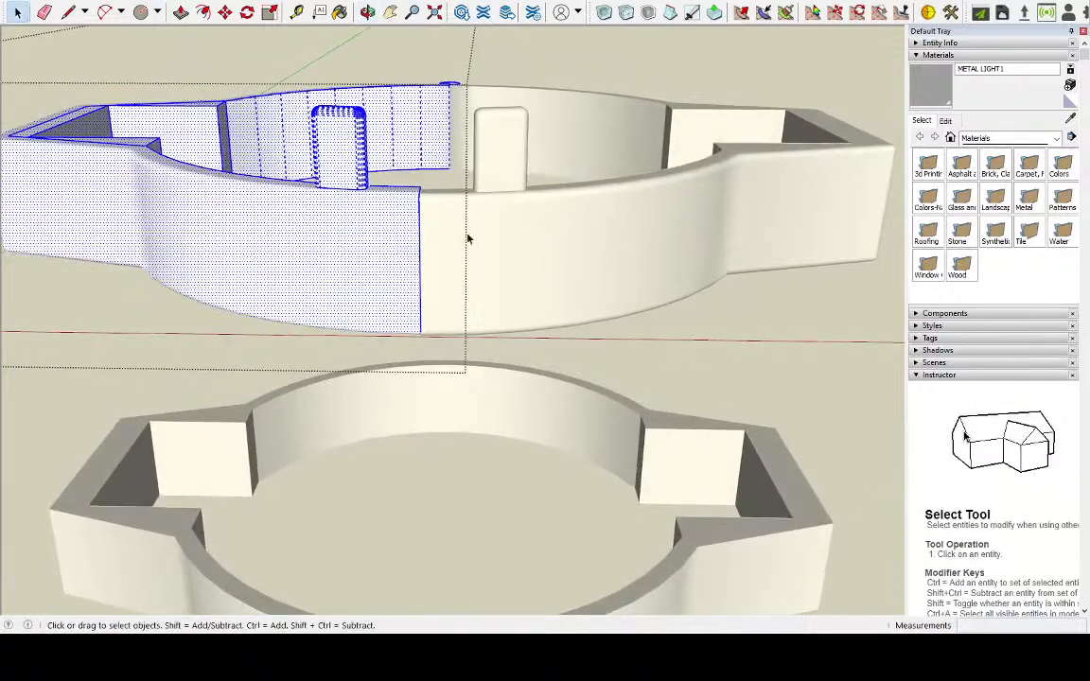
left_click(428, 183)
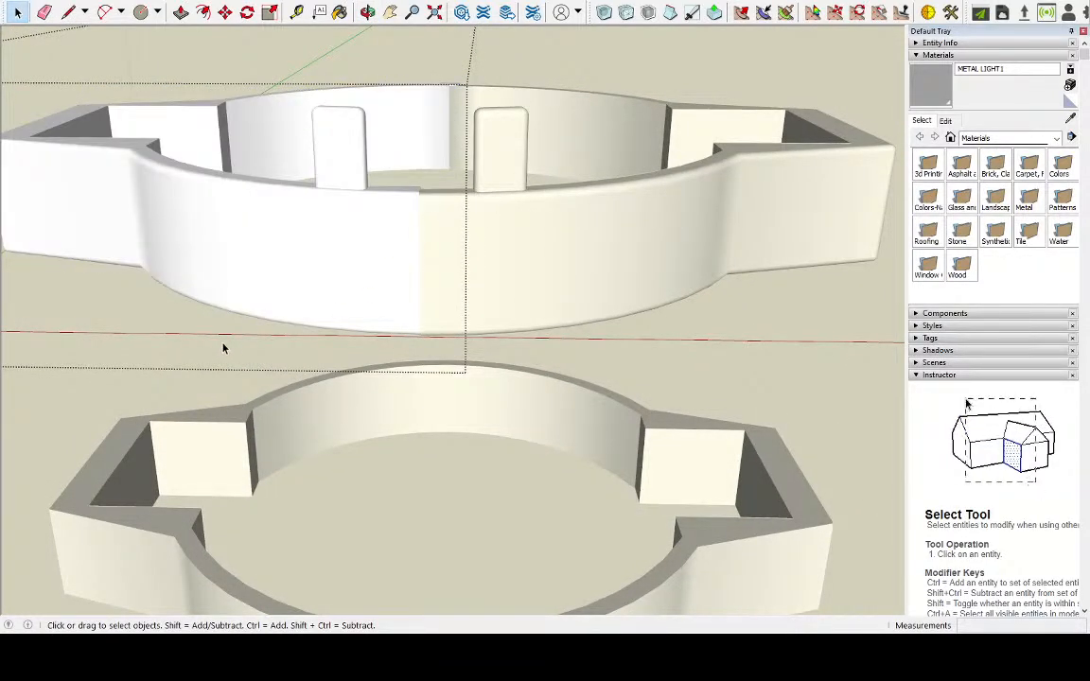
scroll(205, 398, "down", 4)
middle_click_drag(212, 389, 336, 409)
middle_click_drag(506, 379, 431, 324)
scroll(408, 365, "up", 4)
scroll(455, 365, "down", 3)
scroll(376, 369, "up", 3)
triple_click(351, 224)
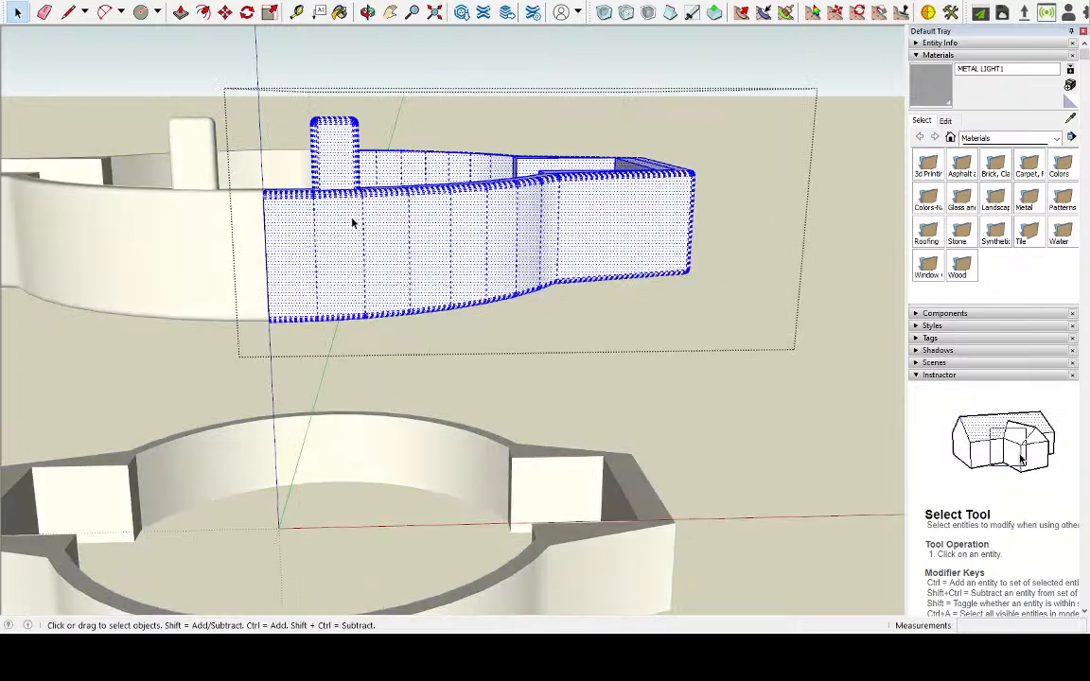
left_click(655, 403)
Draw an upright rectangle of about 1.8 by 2.6 cm on the right half's outer wall, below the front tab
middle_click_drag(530, 314, 547, 434)
middle_click_drag(483, 224, 569, 331)
scroll(406, 401, "down", 2)
middle_click_drag(406, 401, 200, 248)
scroll(498, 409, "up", 5)
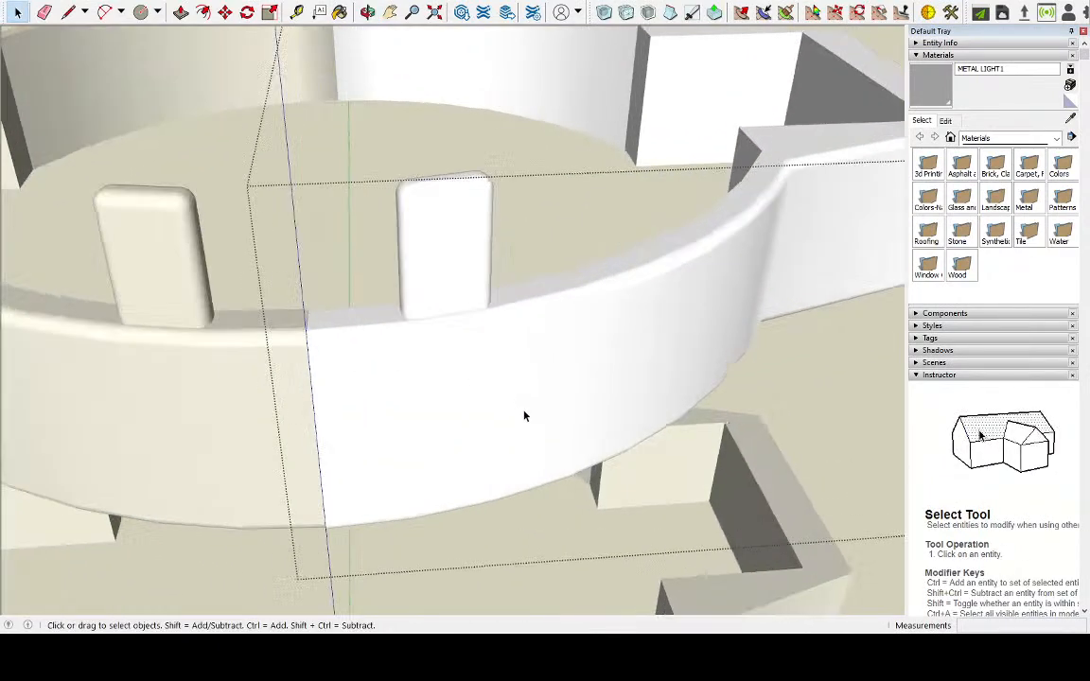
scroll(524, 416, "up", 1)
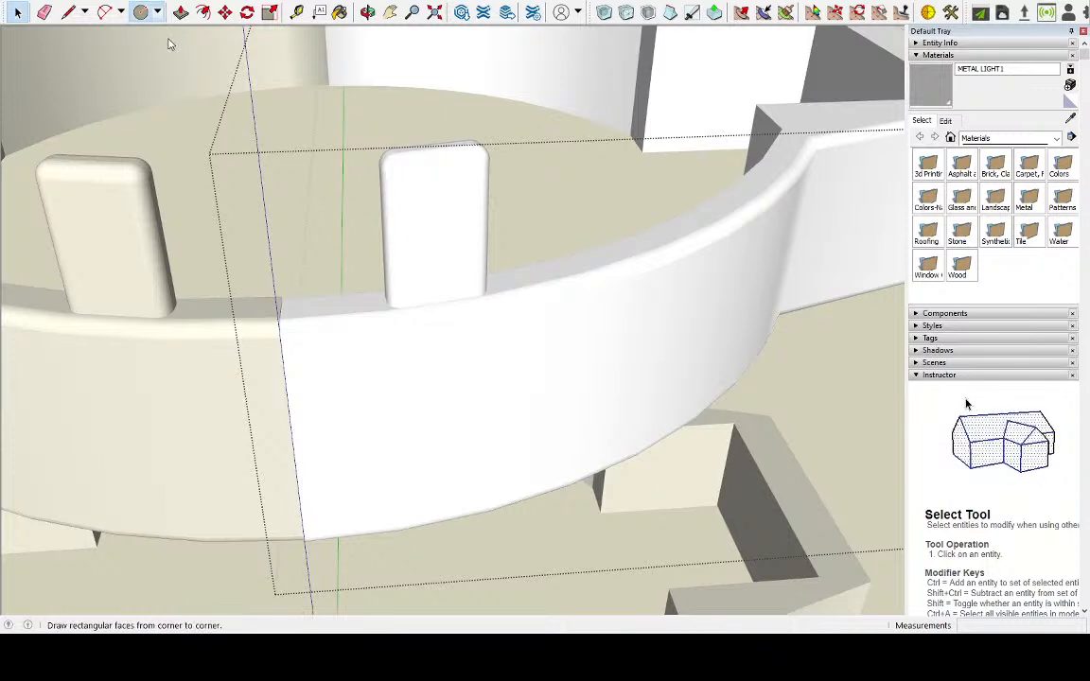
key("r")
left_click(407, 352)
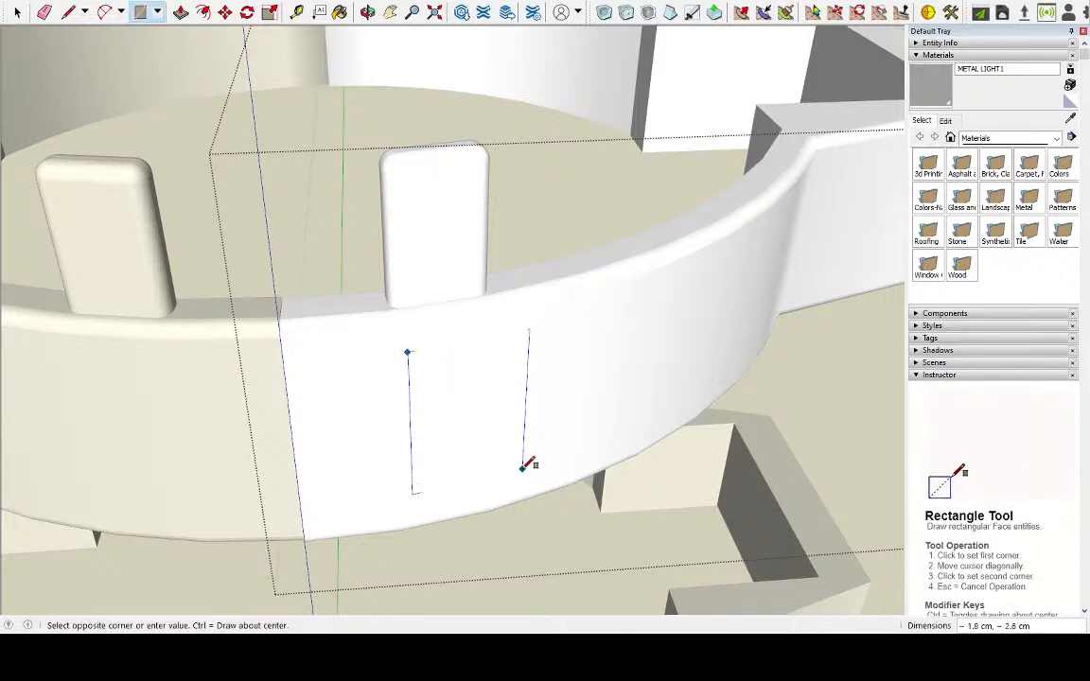
key("Escape")
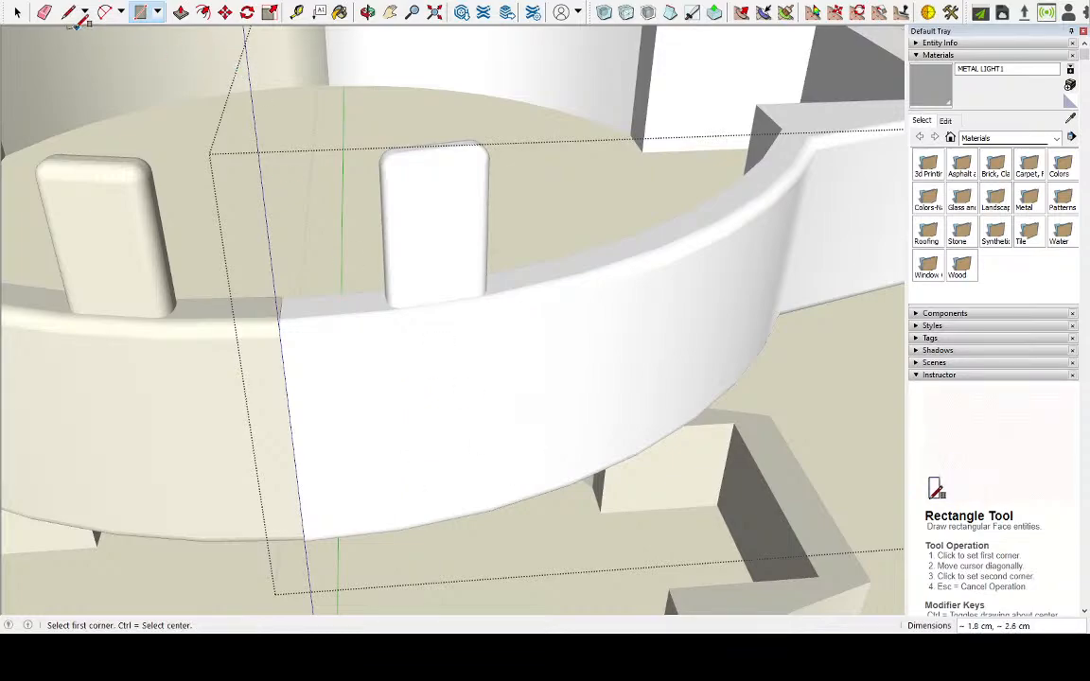
Select the flat rectangle behind the curved outer wall and pull it outward 0.4 cm into a raised block
left_click(17, 11)
double_click(445, 437)
middle_click_drag(440, 434, 637, 387)
scroll(637, 387, "up", 3)
scroll(554, 379, "up", 1)
middle_click_drag(555, 379, 529, 392)
left_click(721, 401)
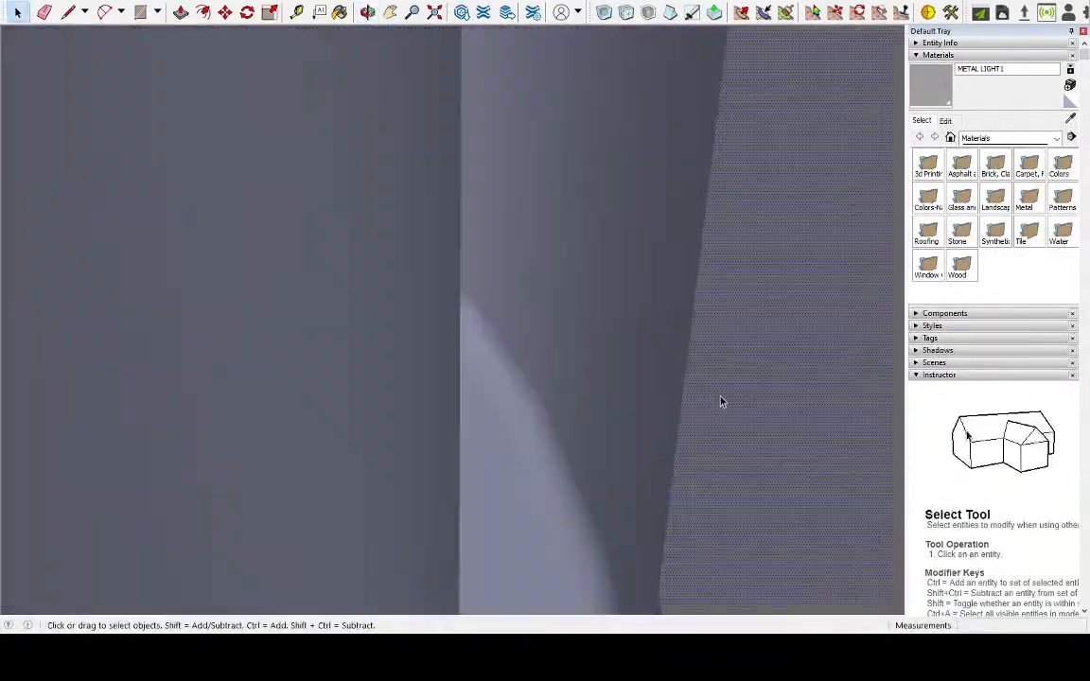
left_click(181, 12)
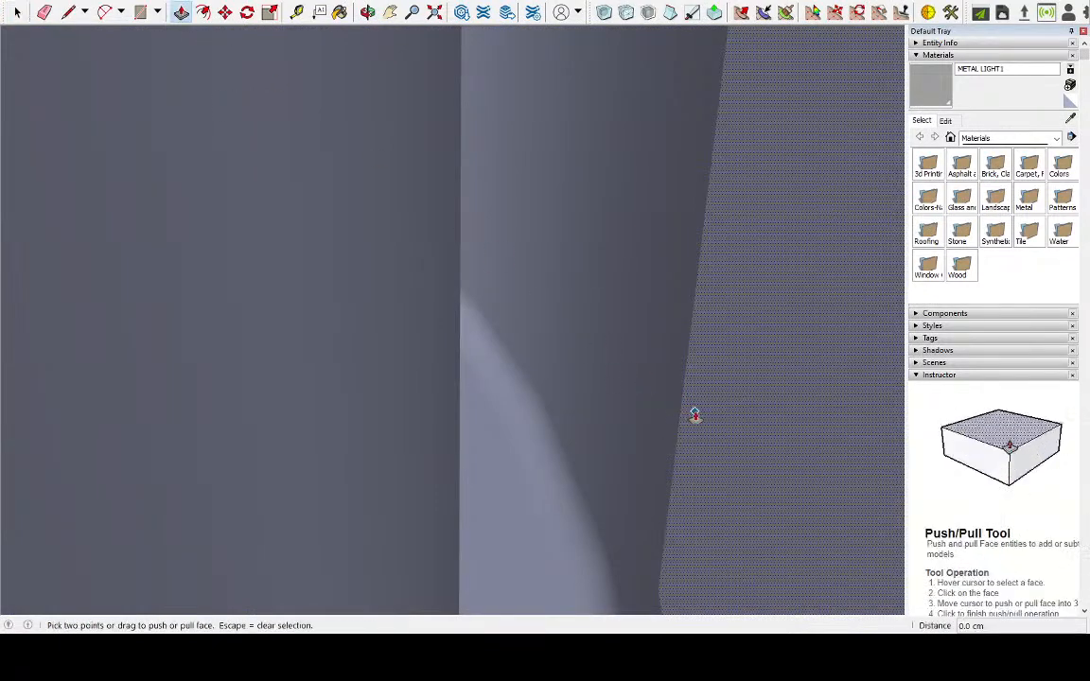
left_click(700, 413)
left_click(855, 421)
scroll(695, 404, "down", 8)
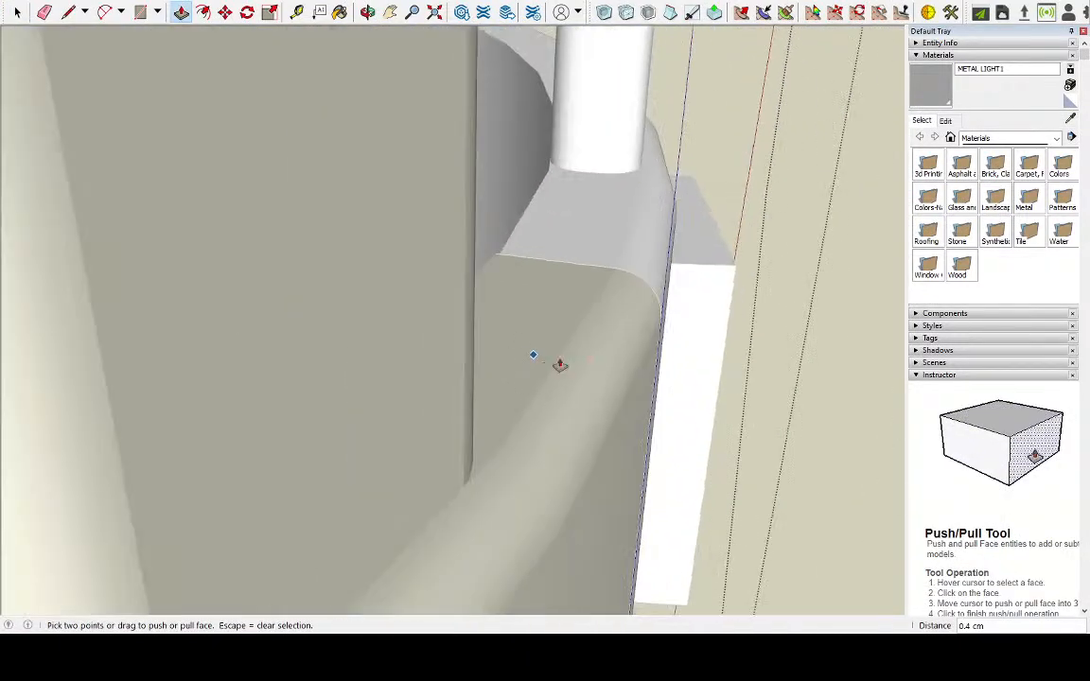
middle_click_drag(559, 364, 395, 328)
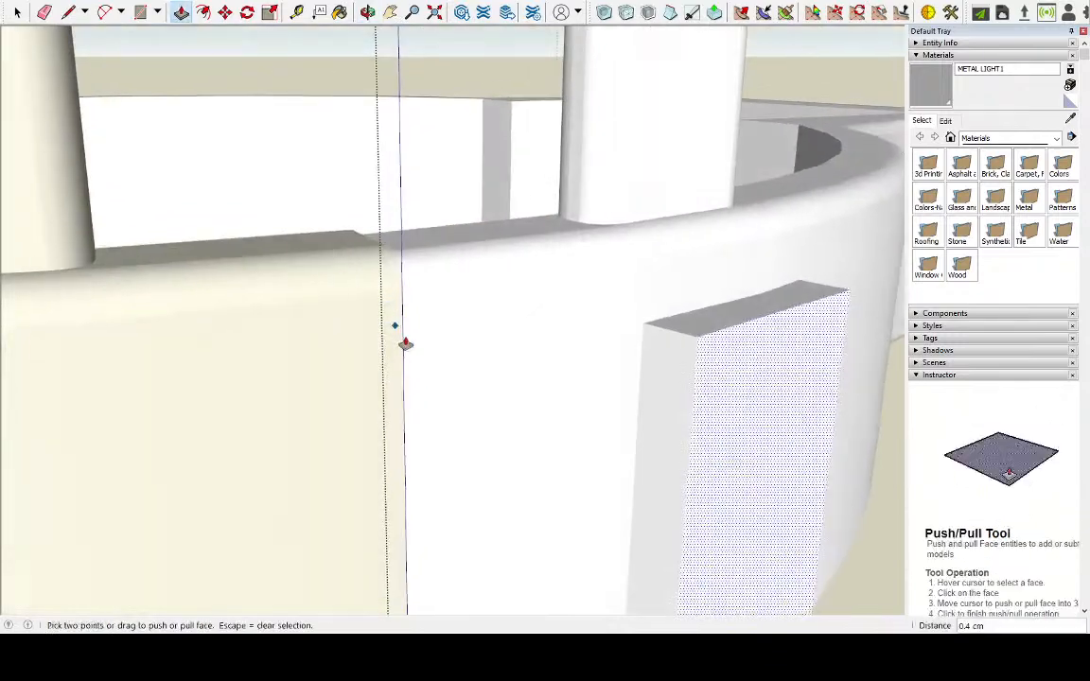
scroll(518, 378, "down", 6)
middle_click_drag(620, 358, 603, 406)
scroll(547, 426, "down", 4)
scroll(528, 475, "up", 8)
scroll(556, 376, "down", 2)
Push/Pull a face of the raised block by 0.1 cm close to the ring's wall
left_click(17, 11)
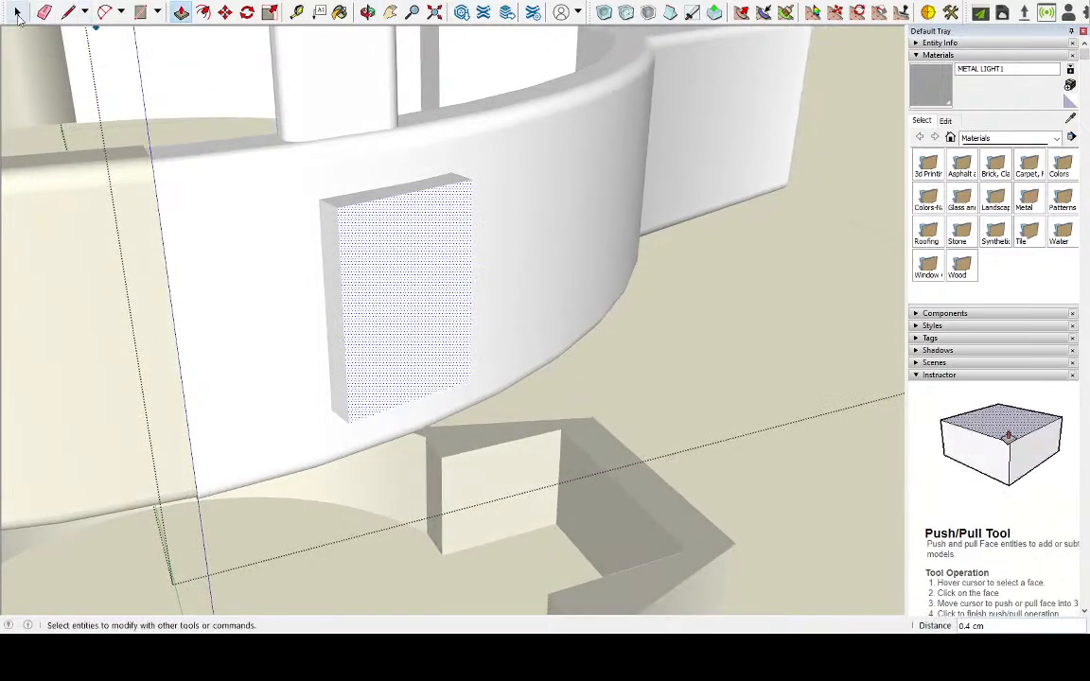
triple_click(398, 296)
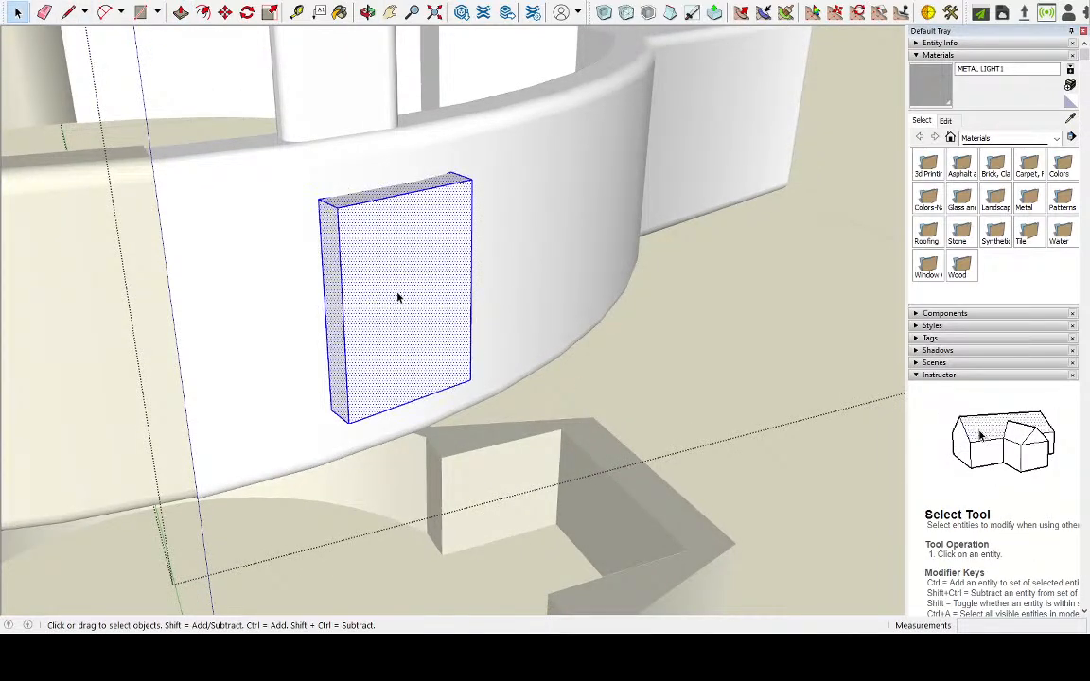
middle_click_drag(355, 280, 574, 269)
scroll(370, 273, "up", 2)
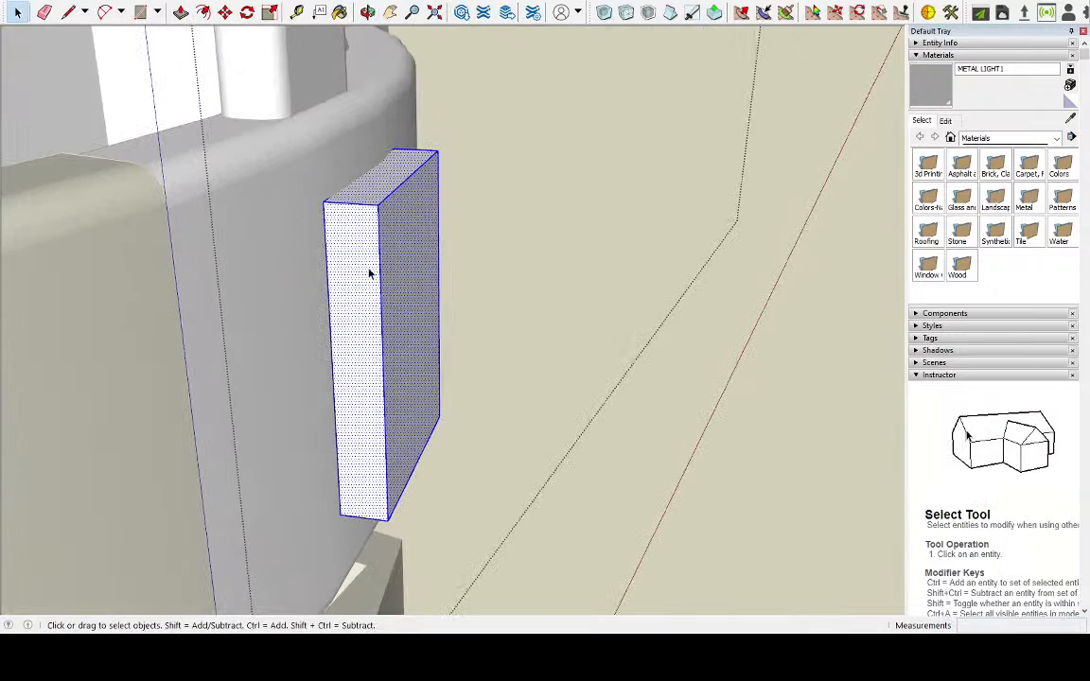
scroll(371, 271, "up", 2)
middle_click_drag(371, 271, 663, 243)
scroll(365, 268, "up", 3)
left_click(180, 11)
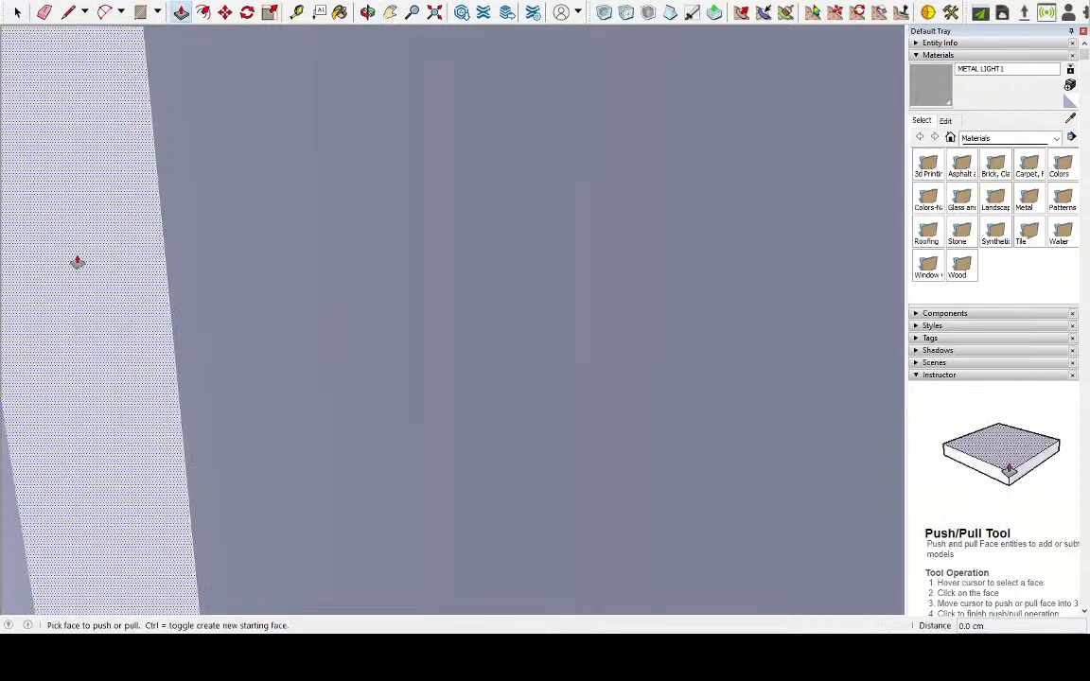
left_click(27, 277)
middle_click_drag(306, 258, 28, 254)
scroll(134, 242, "down", 2)
scroll(134, 242, "down", 4)
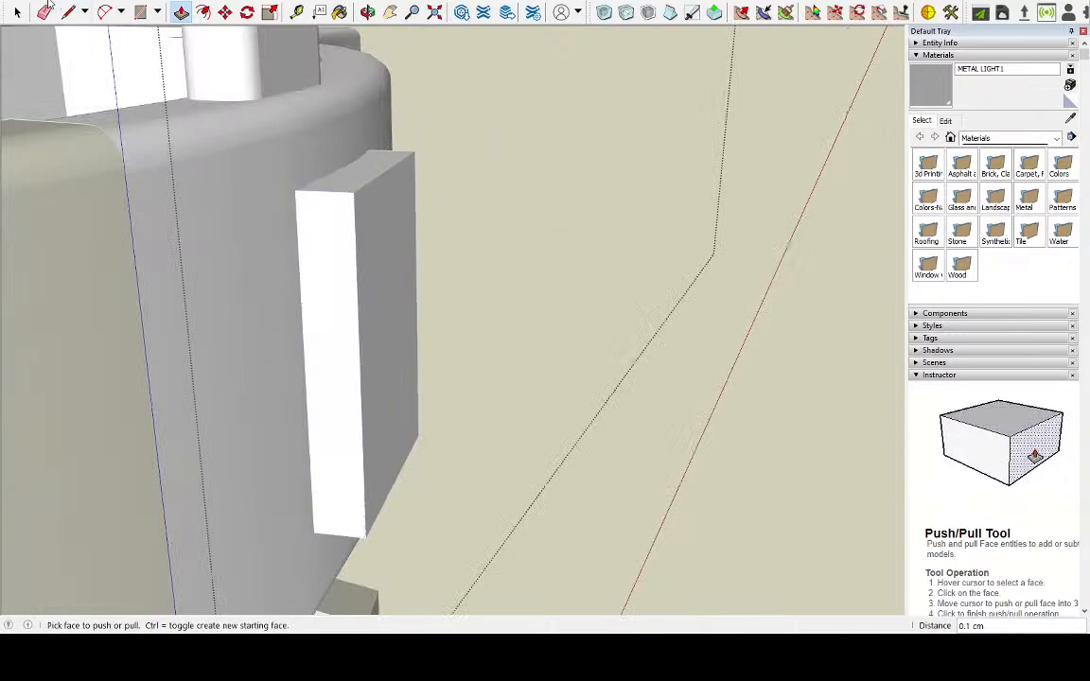
Select the whole raised block and round its edges with Round Corner at a 0.2 cm offset and 6 segments
left_click(21, 11)
middle_click_drag(348, 272, 457, 322)
scroll(459, 323, "down", 4)
middle_click_drag(565, 333, 311, 401)
scroll(311, 402, "up", 4)
left_click(303, 164)
scroll(303, 164, "down", 4)
left_click(24, 114)
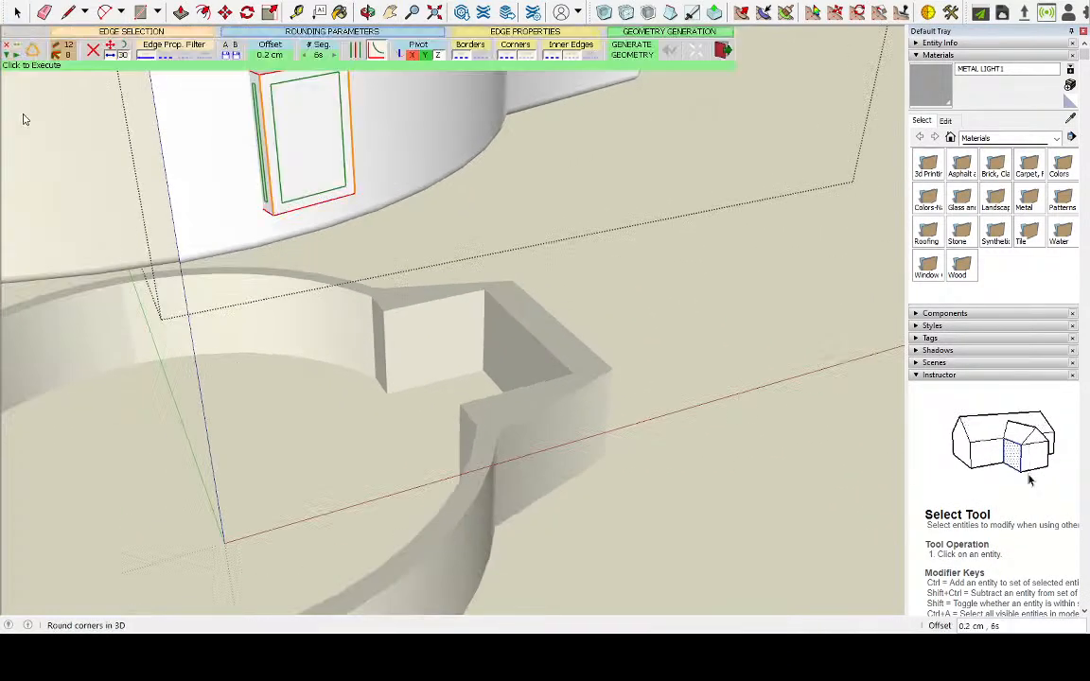
left_click(649, 50)
middle_click_drag(502, 203, 579, 225)
middle_click_drag(611, 216, 715, 149)
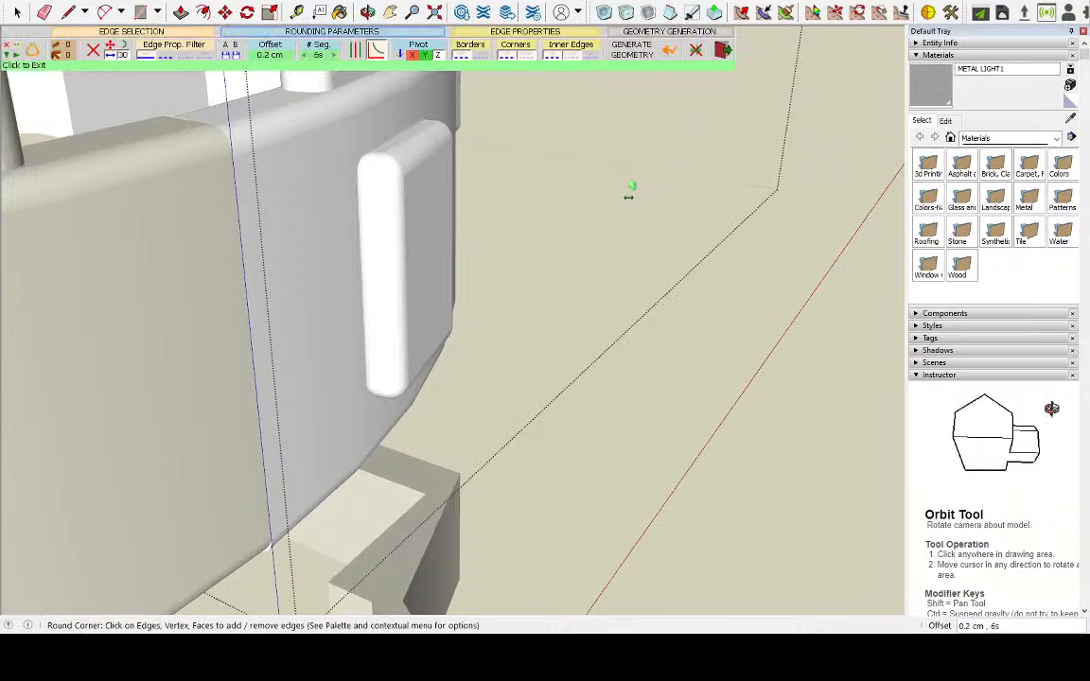
Undo the rounding of the raised block and leave Round Corner
key("ctrl+z")
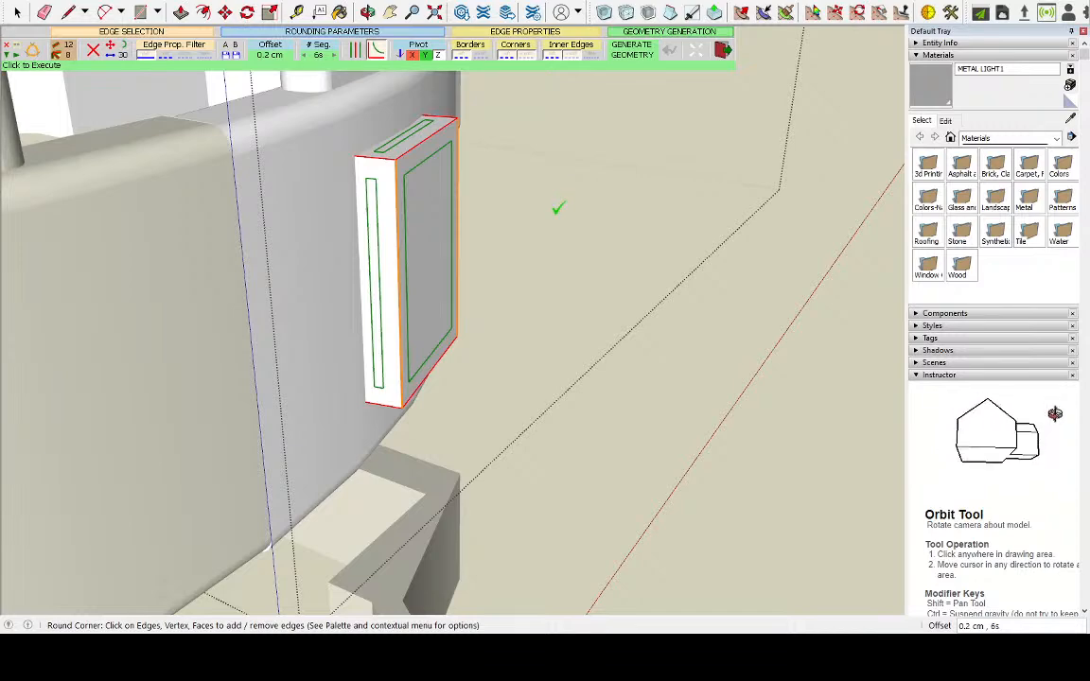
scroll(542, 205, "up", 5)
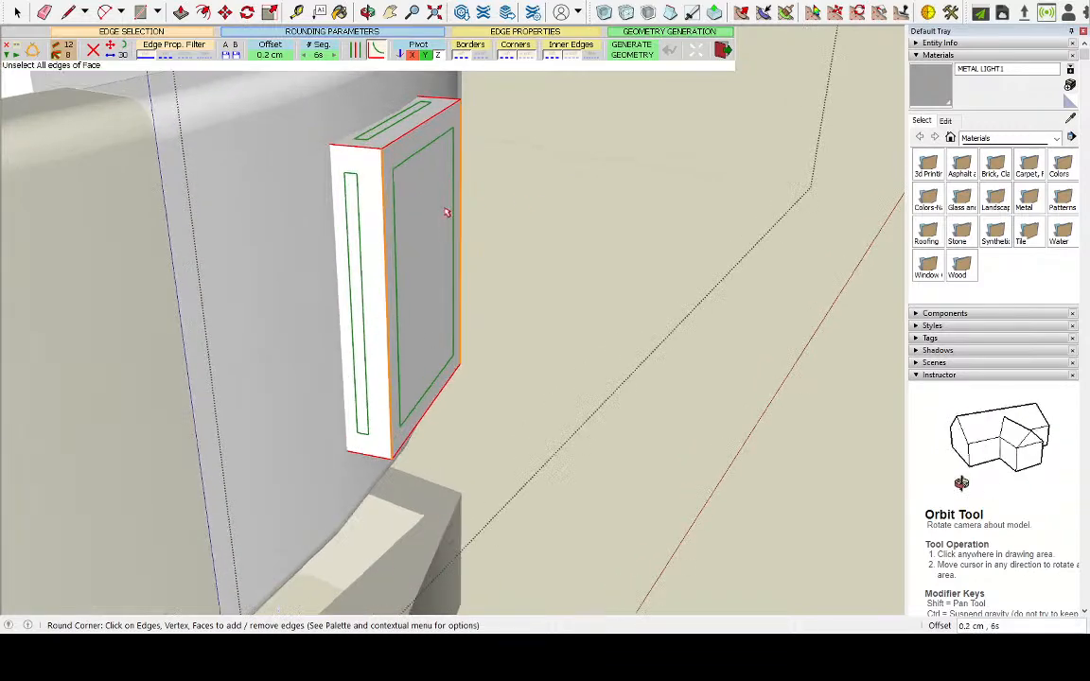
middle_click_drag(309, 175, 376, 149)
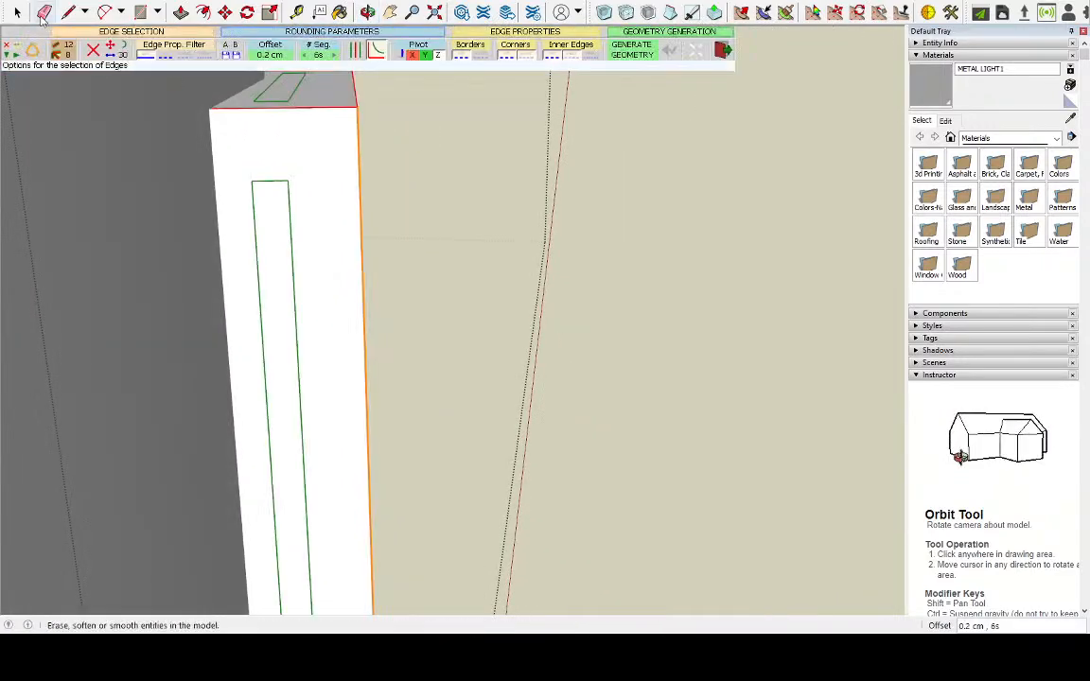
left_click(17, 12)
Extend the raised block's back face 0.2 cm into the ring's wall so its rear edges are buried
scroll(525, 307, "up", 4)
scroll(473, 301, "down", 2)
middle_click_drag(473, 301, 482, 248)
scroll(484, 248, "up", 8)
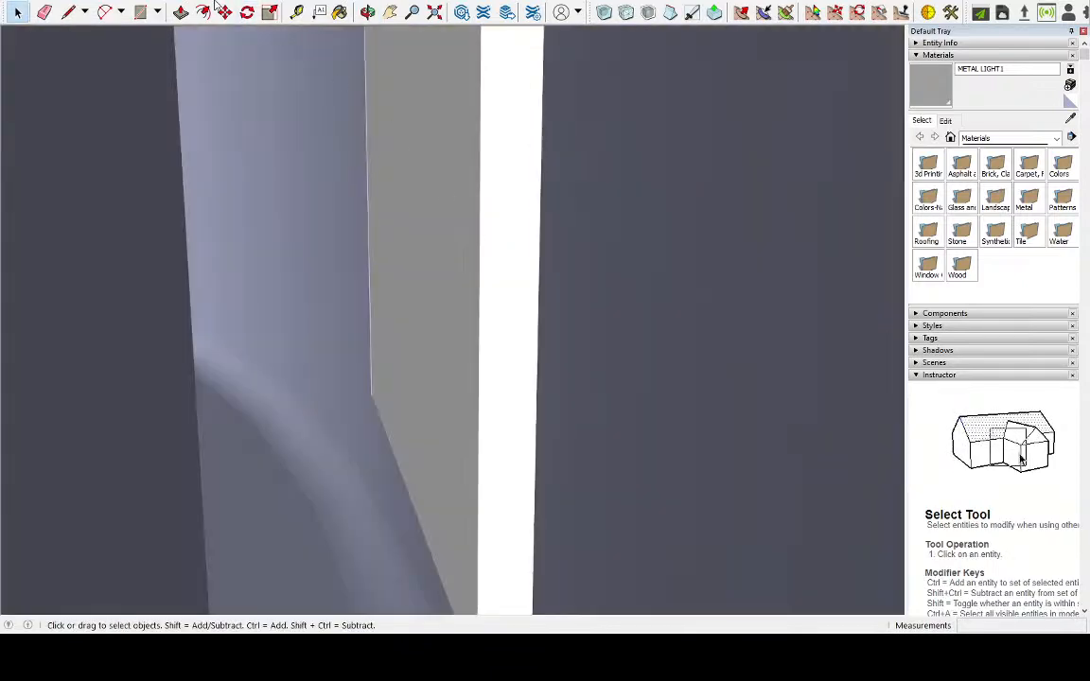
left_click(401, 177)
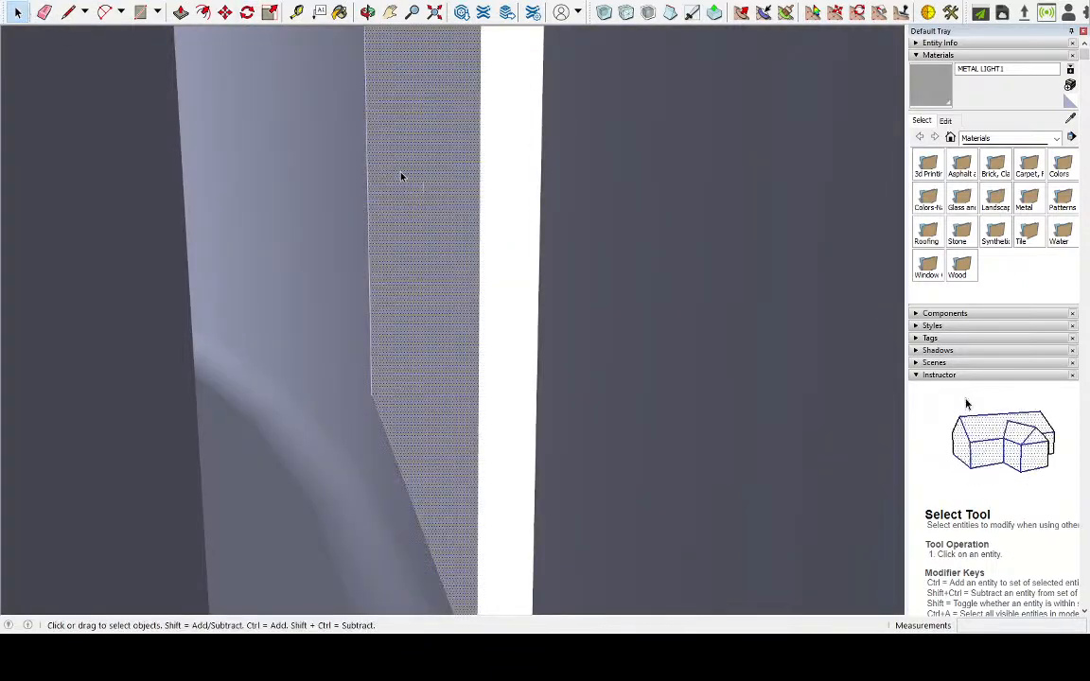
left_click(180, 12)
left_click(440, 245)
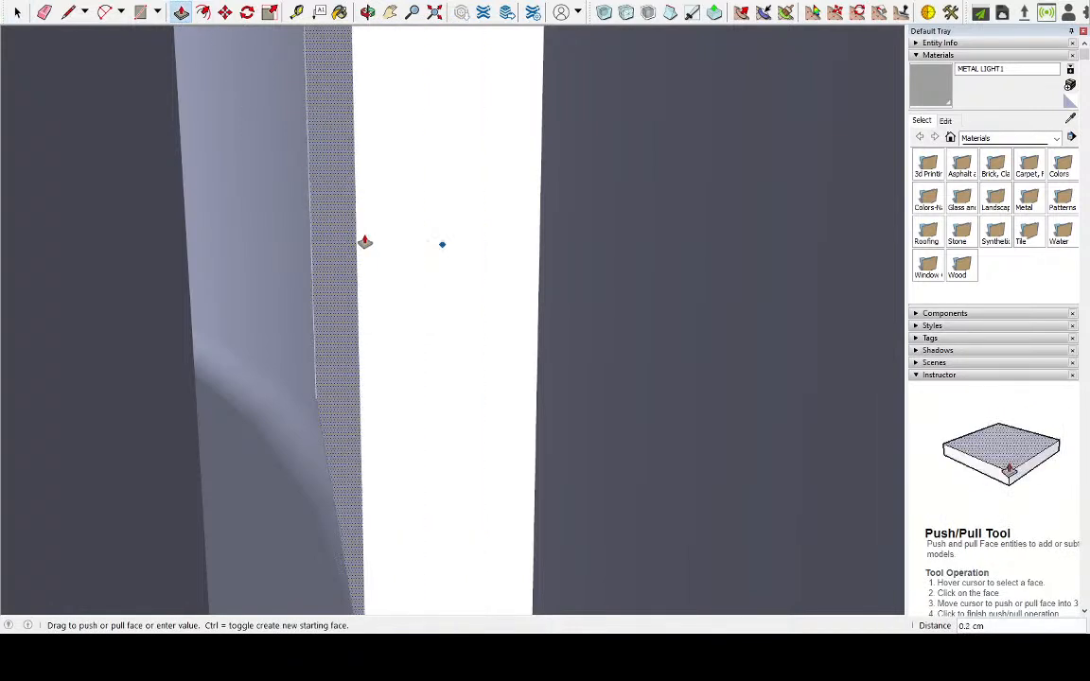
left_click(331, 243)
mouse_move(345, 235)
middle_mouse_down()
mouse_move(516, 226)
mouse_move(343, 212)
middle_mouse_up()
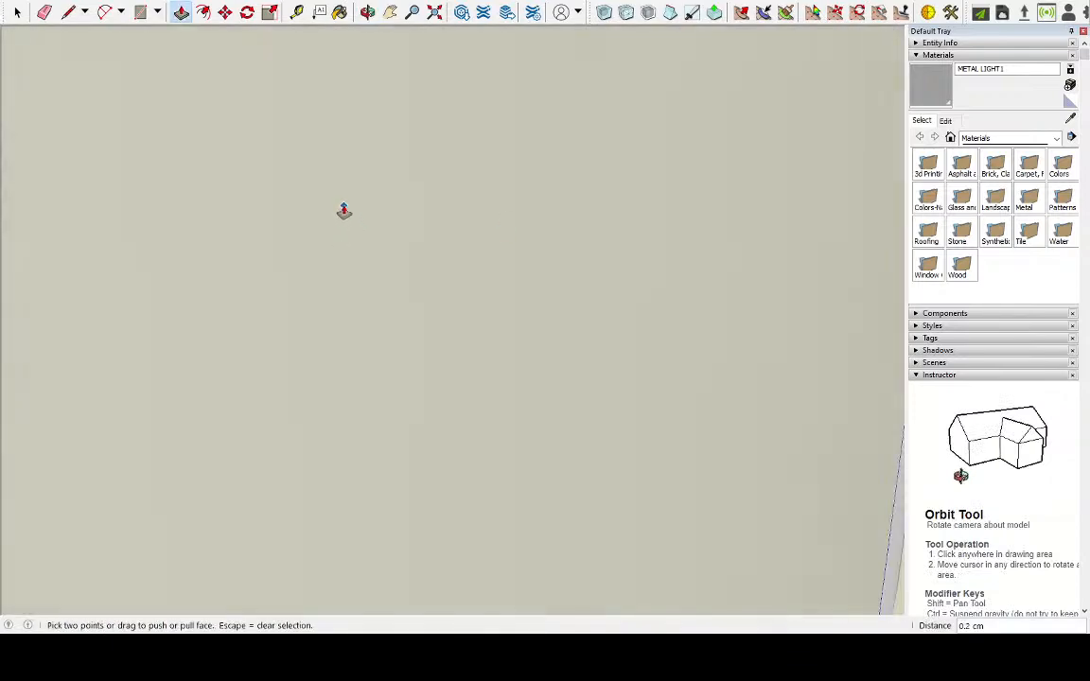
scroll(334, 216, "down", 7)
scroll(421, 224, "down", 2)
middle_click_drag(554, 253, 323, 233)
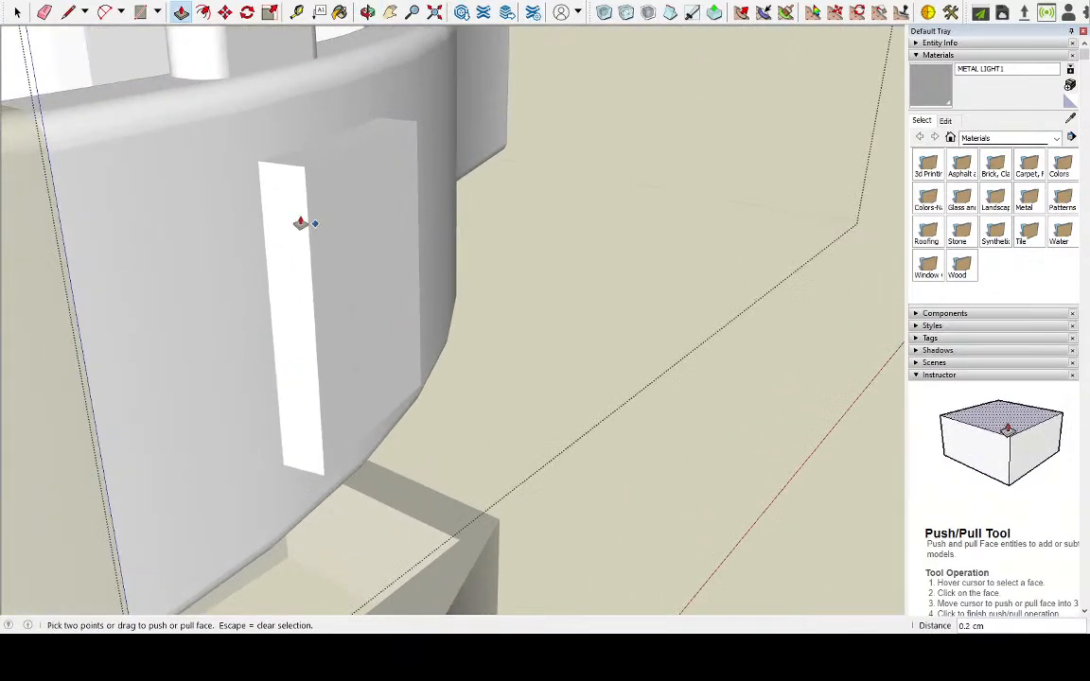
Select the whole raised block and round its edges with Round Corner at a 0.1 cm offset and 6 segments
left_click(17, 11)
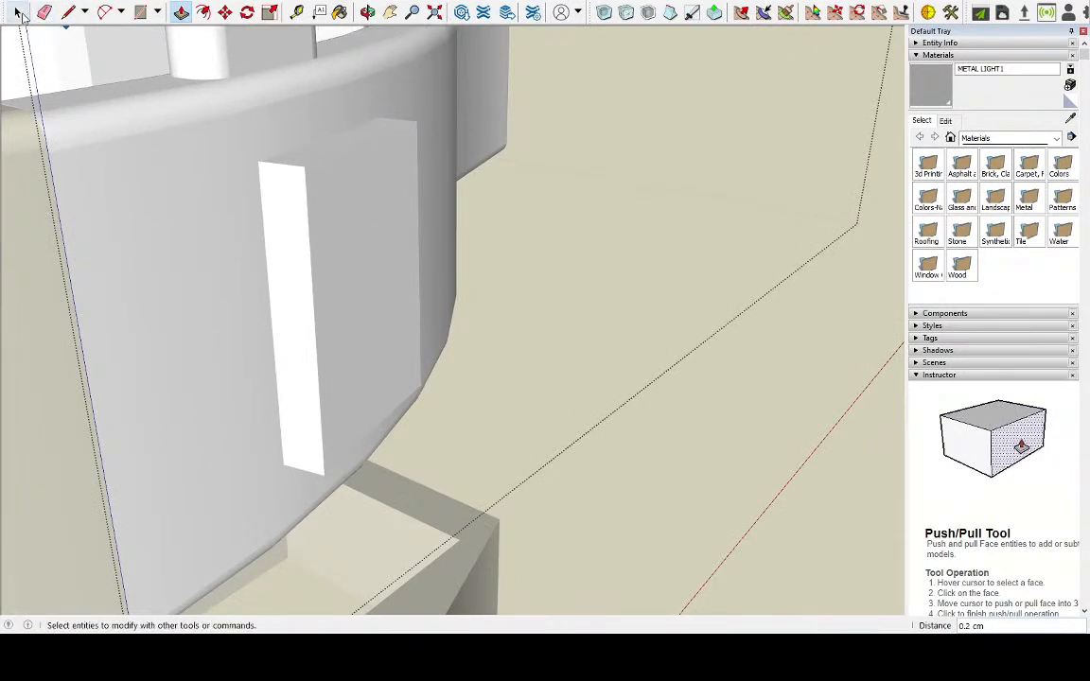
triple_click(317, 255)
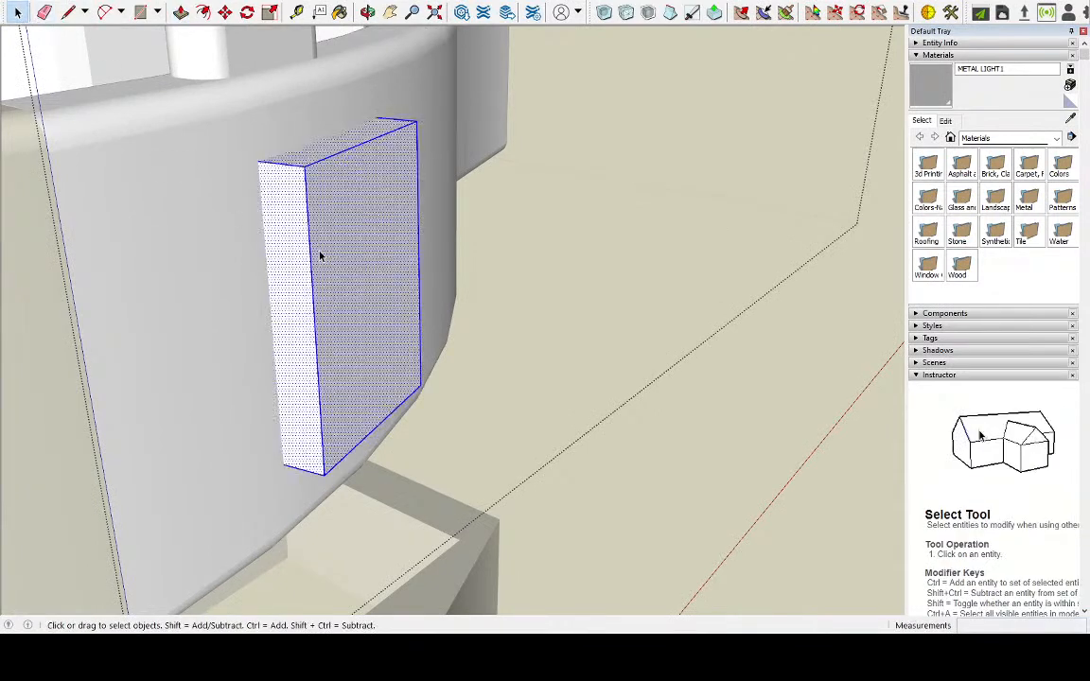
left_click(41, 118)
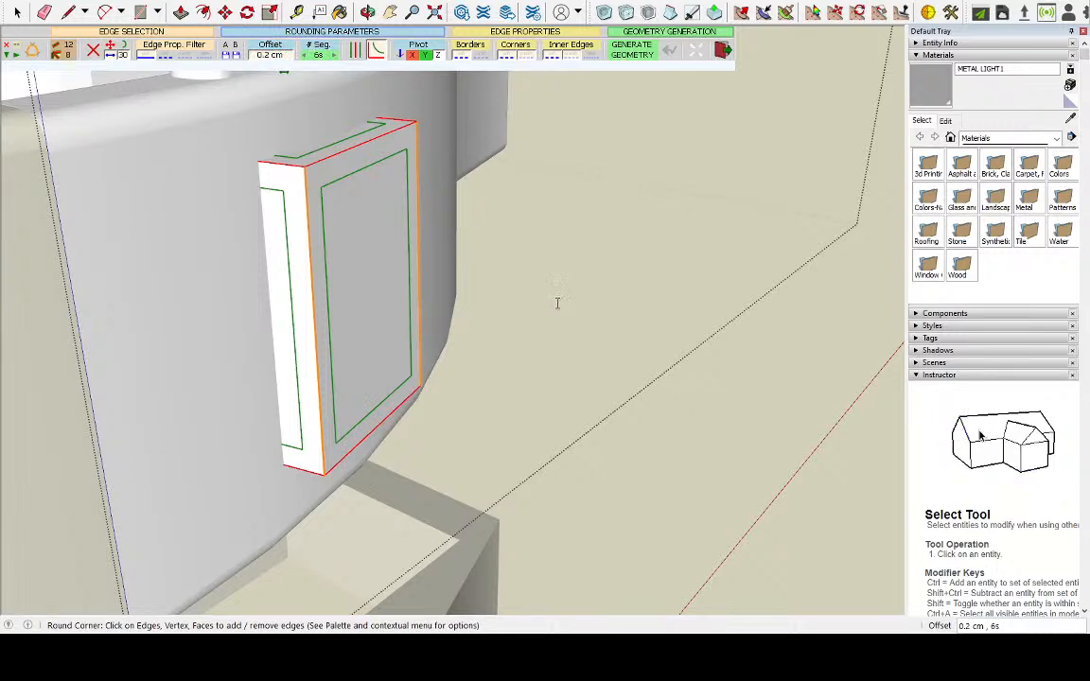
type("0.1")
key("Return")
left_click(630, 54)
middle_click_drag(628, 222, 567, 208)
scroll(584, 218, "down", 8)
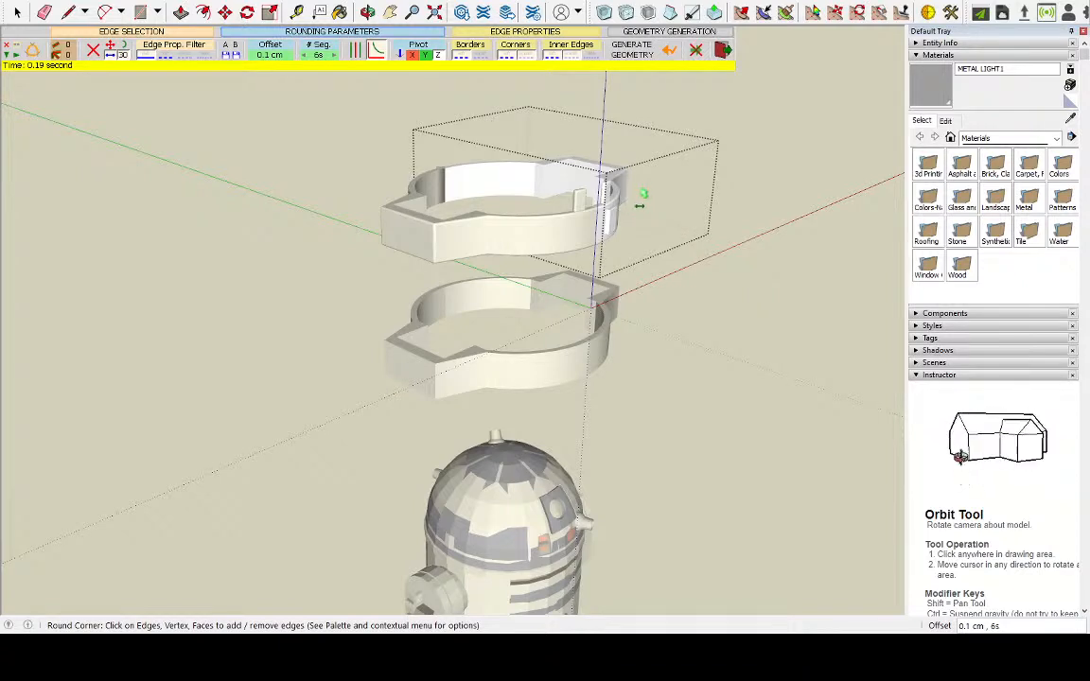
scroll(667, 208, "up", 4)
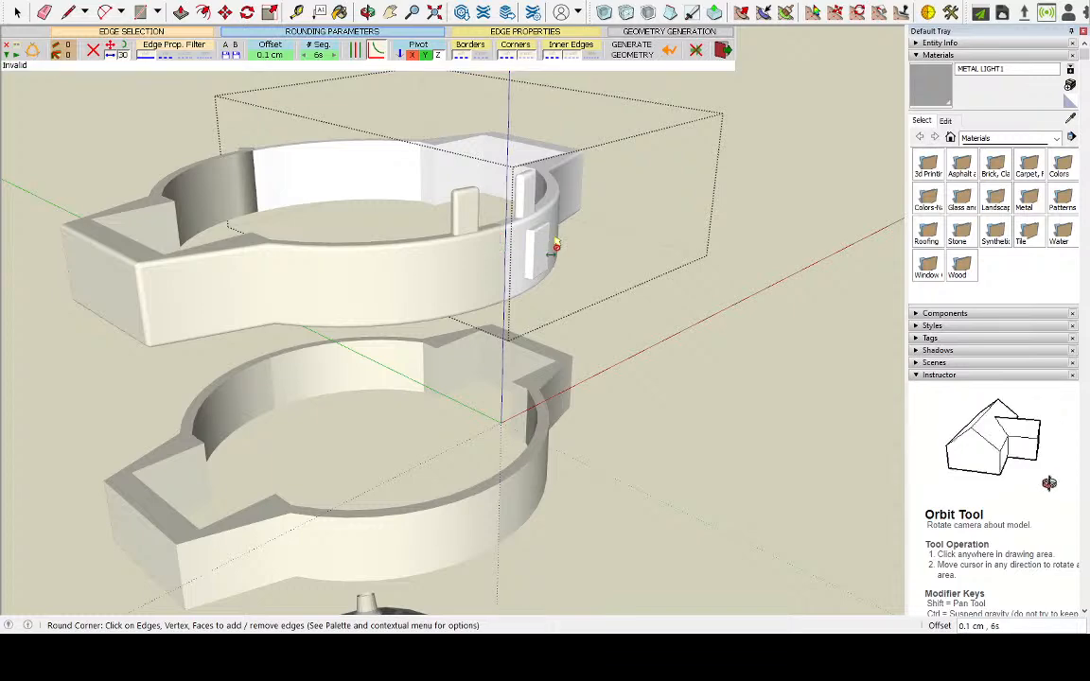
middle_click_drag(620, 256, 431, 304)
scroll(584, 333, "up", 5)
middle_click_drag(558, 312, 463, 243)
left_click(17, 11)
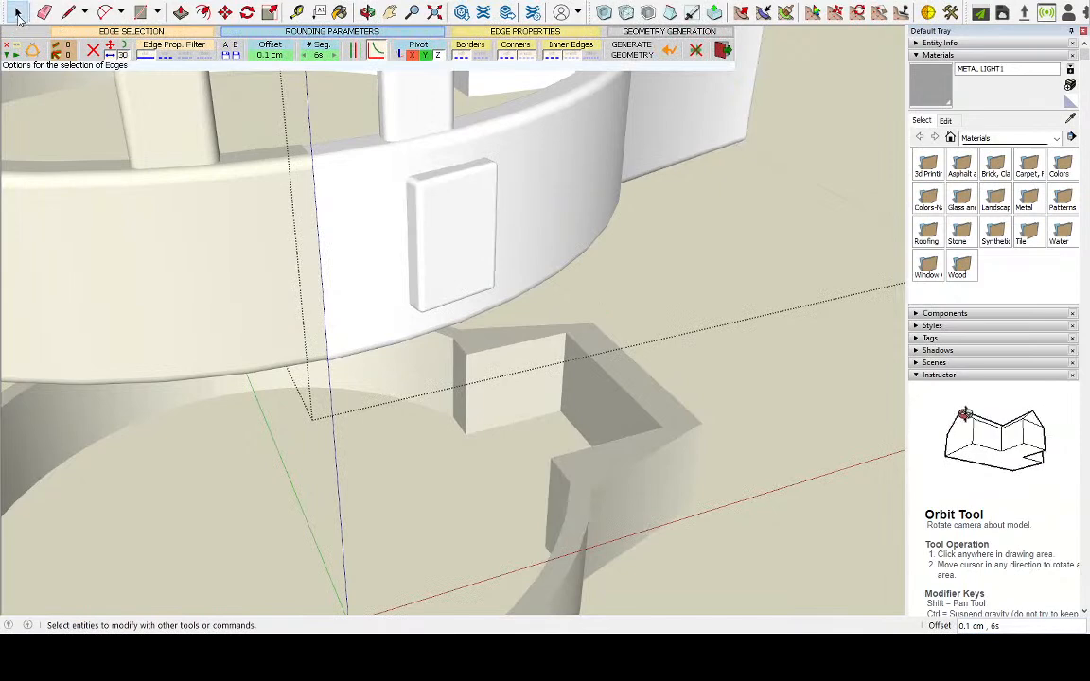
Reopen the ring half's group and select the front face of the rounded wall block
left_click(745, 380)
scroll(454, 231, "up", 3)
left_click(463, 200)
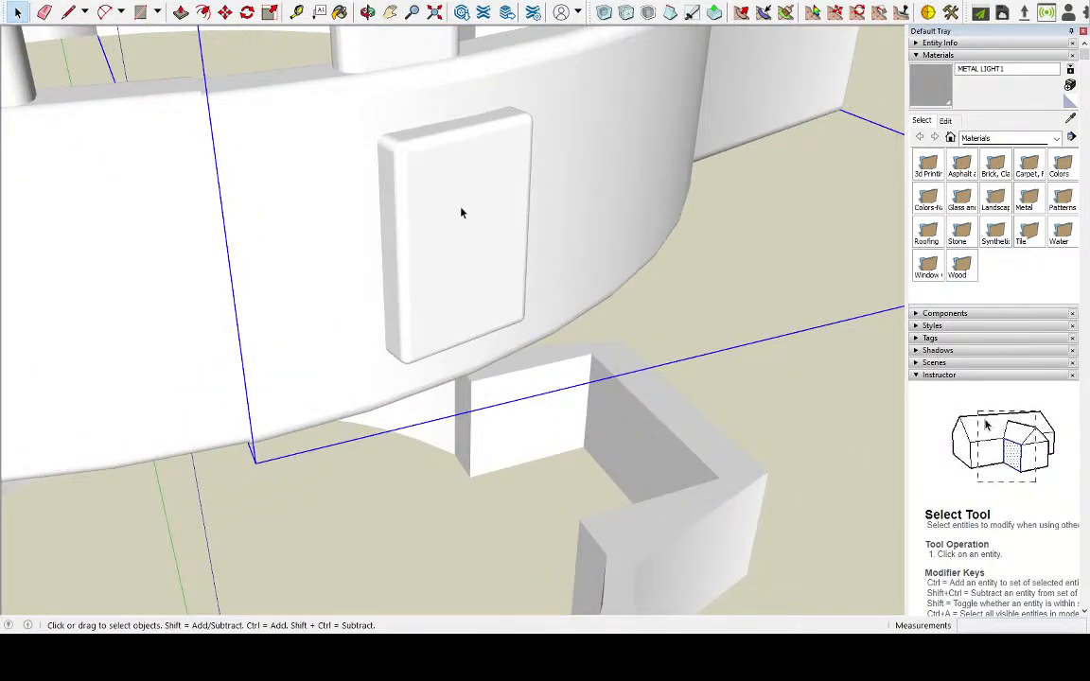
scroll(463, 211, "up", 2)
middle_click_drag(489, 214, 433, 199)
scroll(464, 233, "down", 3)
scroll(433, 200, "up", 2)
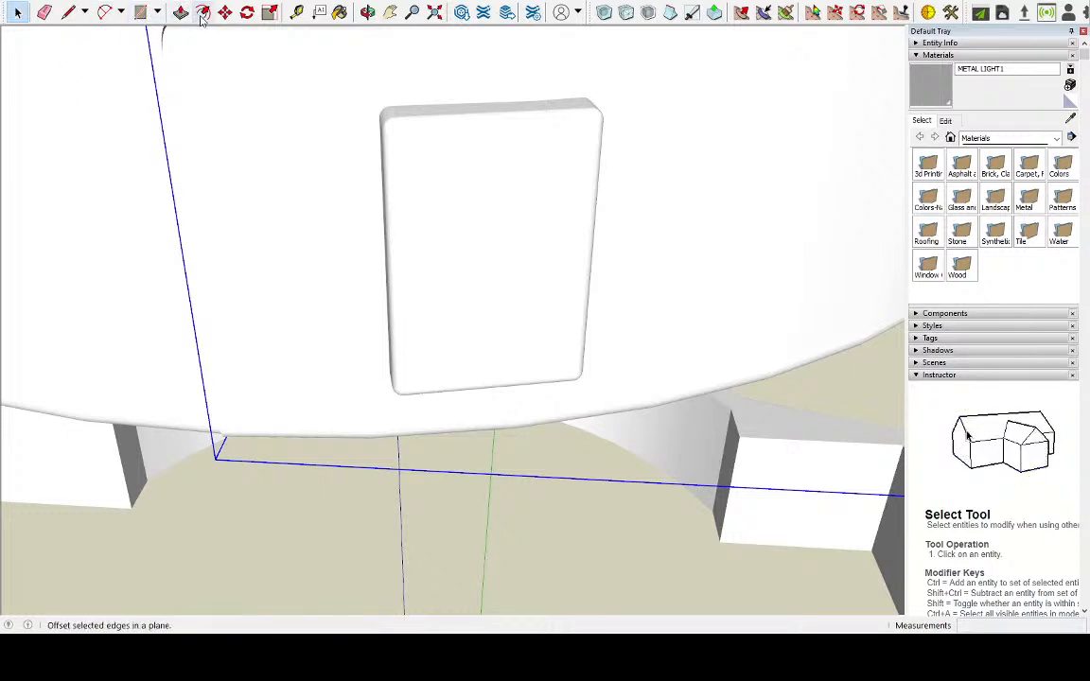
mouse_move(469, 202)
middle_mouse_down()
mouse_move(469, 192)
mouse_move(540, 192)
mouse_move(499, 147)
mouse_move(474, 224)
middle_mouse_up()
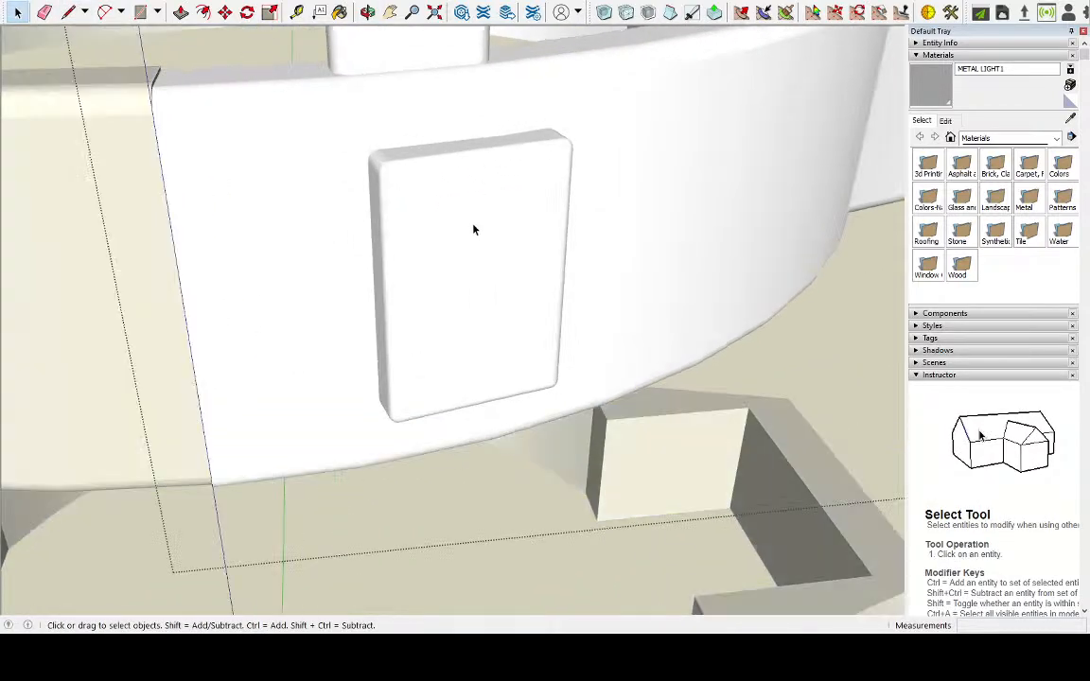
left_click(474, 224)
scroll(473, 227, "up", 3)
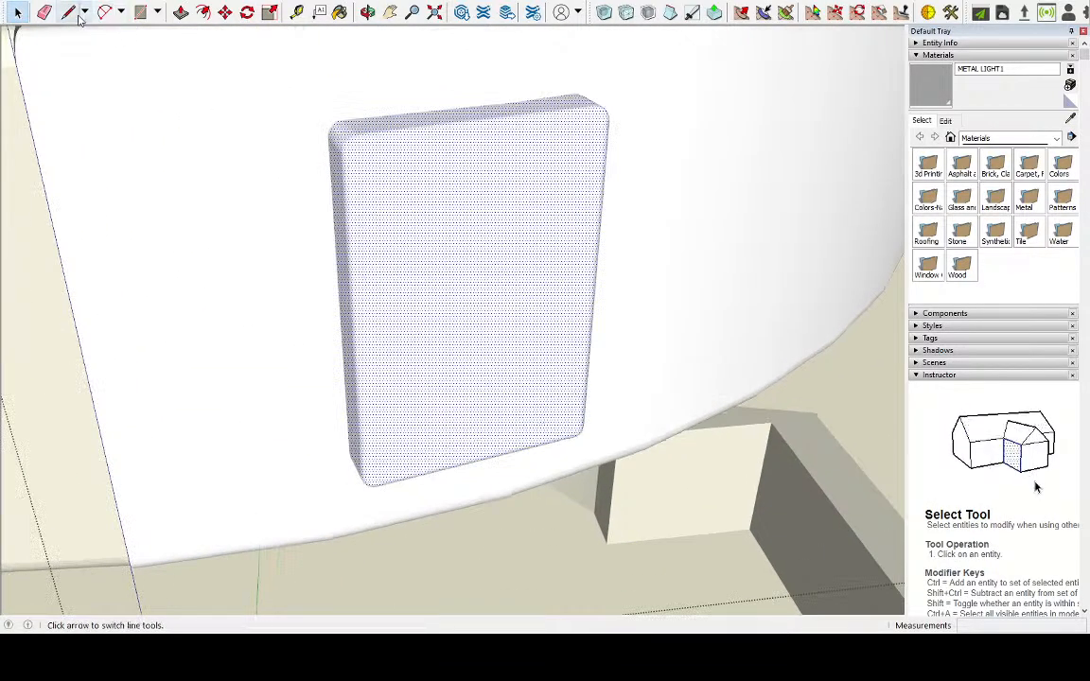
Try a rectangle about 0.8 by 0.5 cm on the upper part of the block's front face and undo it
left_click(141, 14)
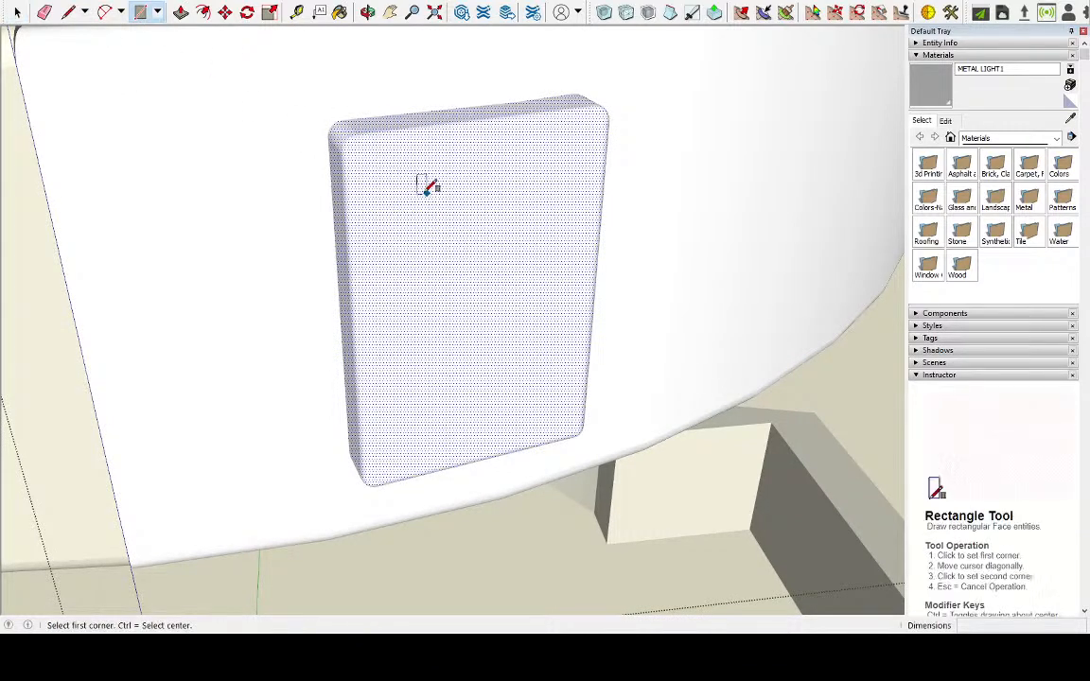
left_click(420, 191)
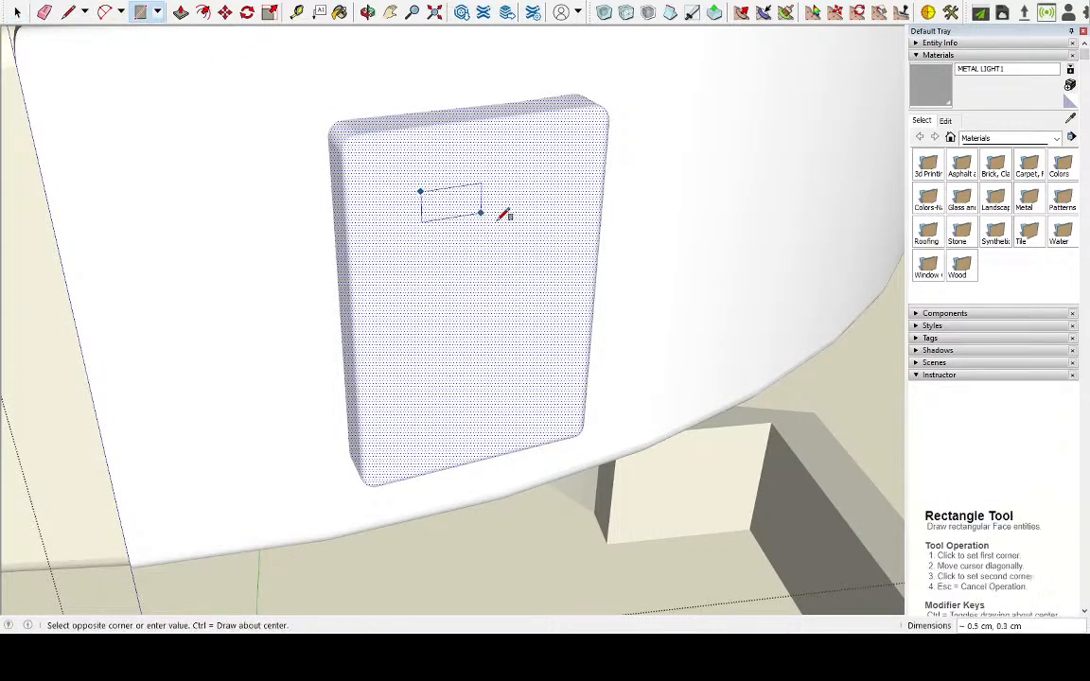
left_click(540, 242)
middle_click_drag(545, 239, 413, 171)
scroll(370, 144, "up", 2)
key("ctrl+z")
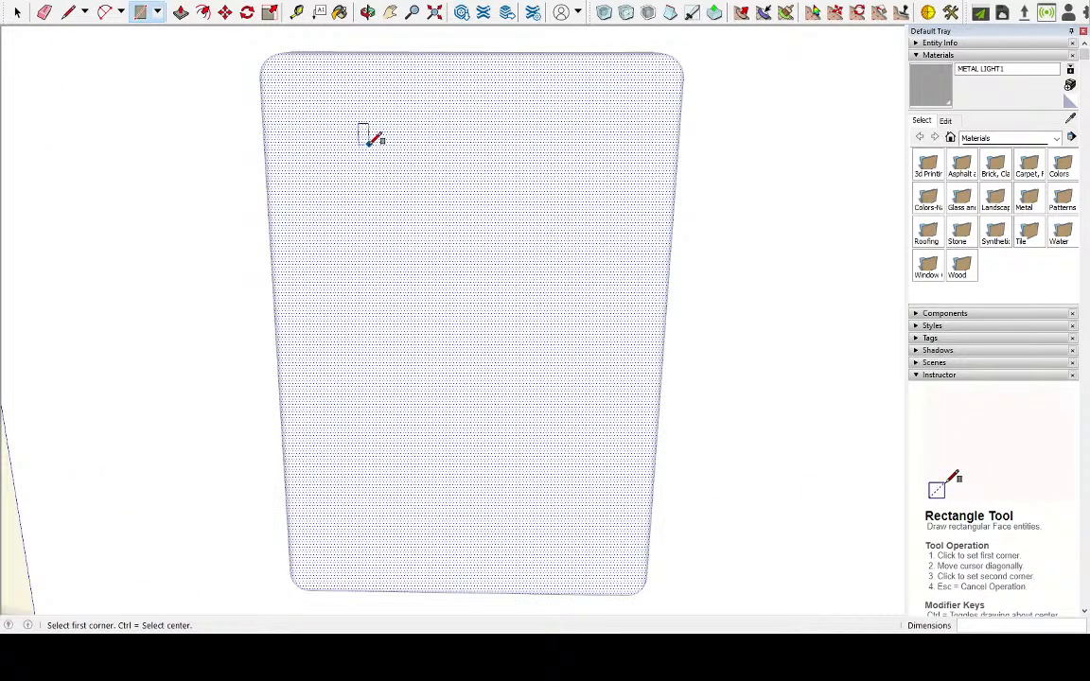
Divide the block's front face with a vertical centre line about 2.4 cm long and a horizontal one about 1.6 cm long
left_click(68, 12)
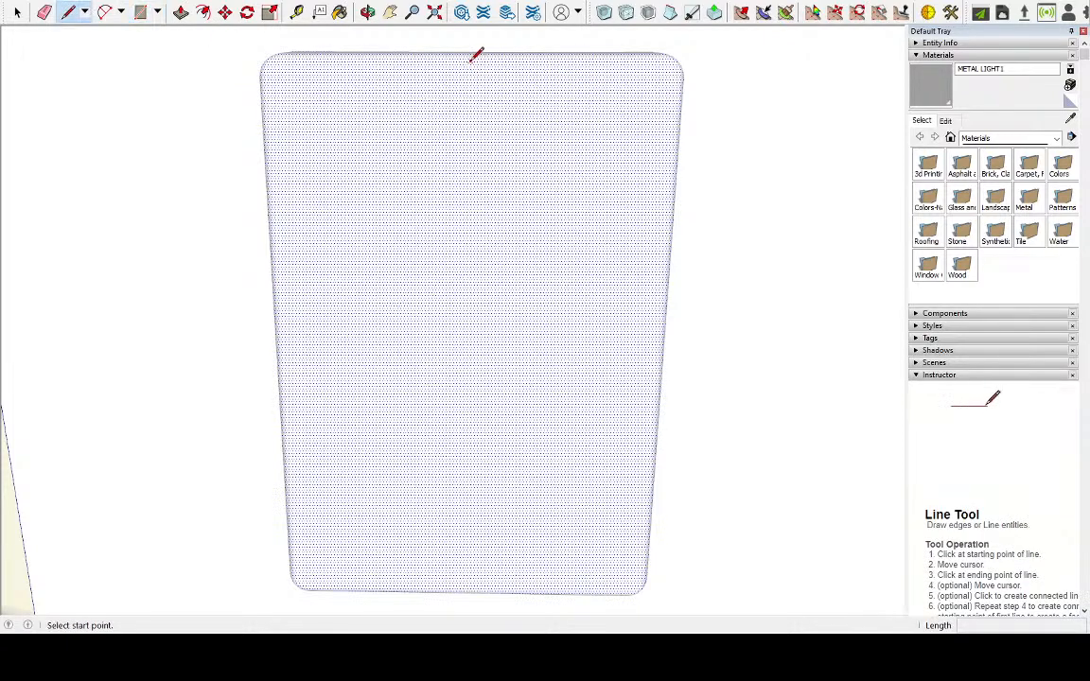
left_click(17, 12)
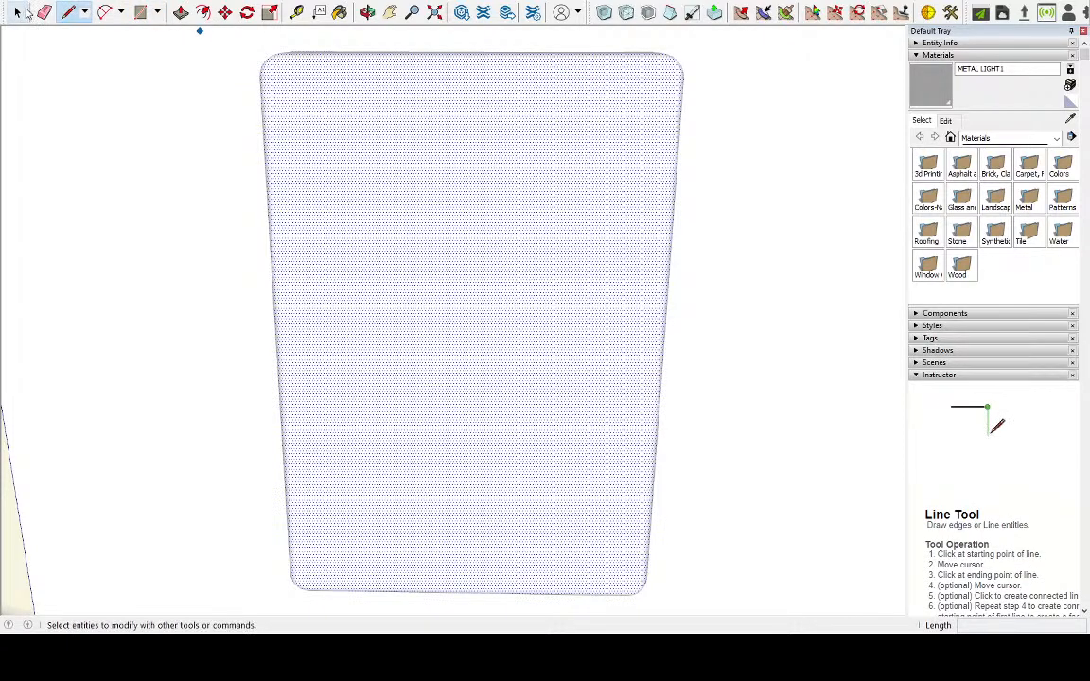
triple_click(589, 238)
left_click(68, 12)
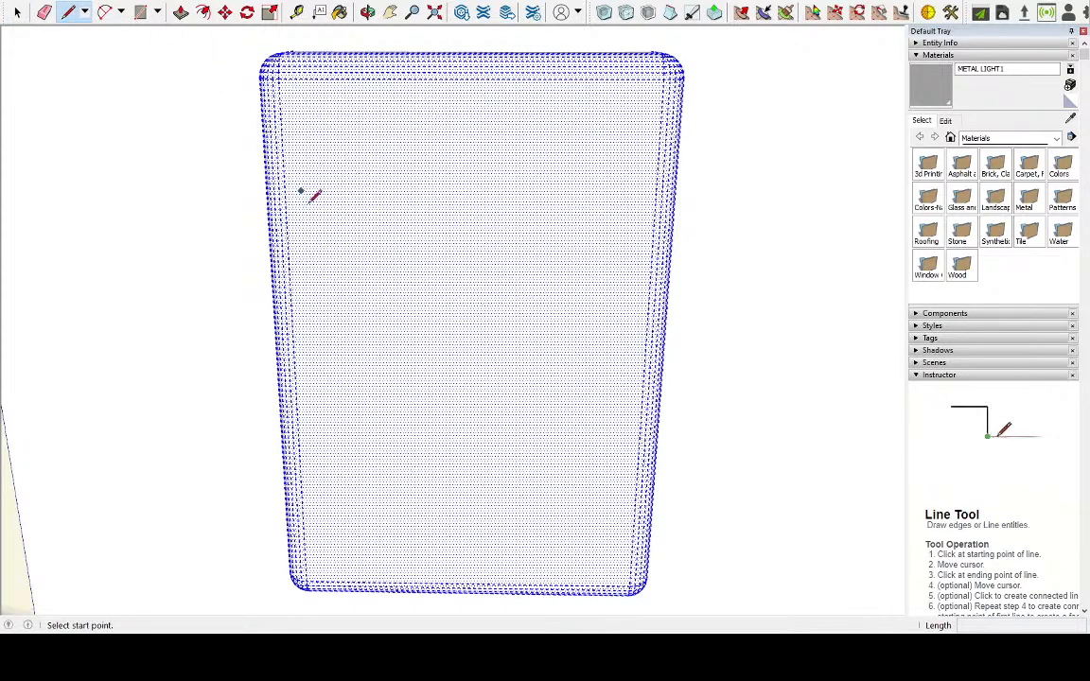
left_click(481, 583)
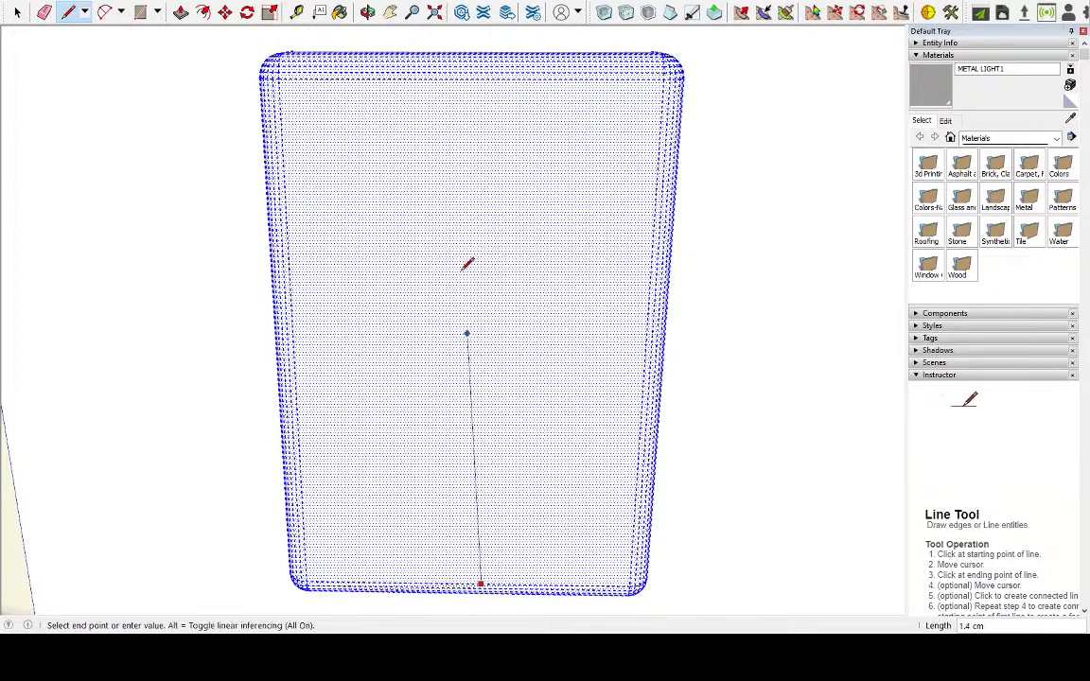
left_click(470, 78)
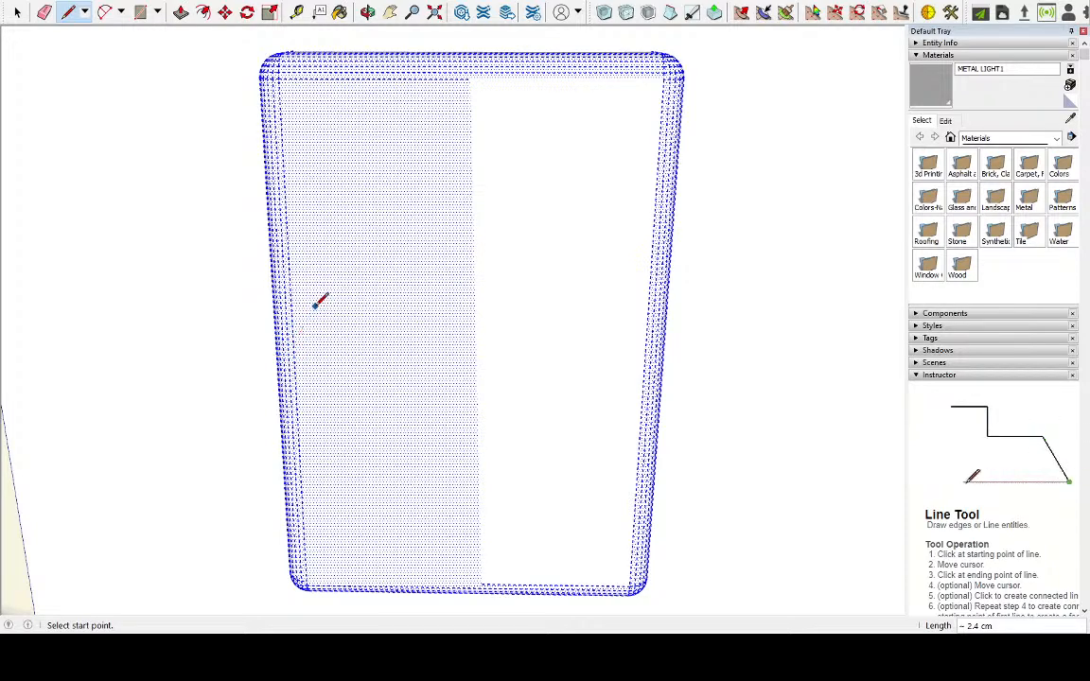
left_click(294, 351)
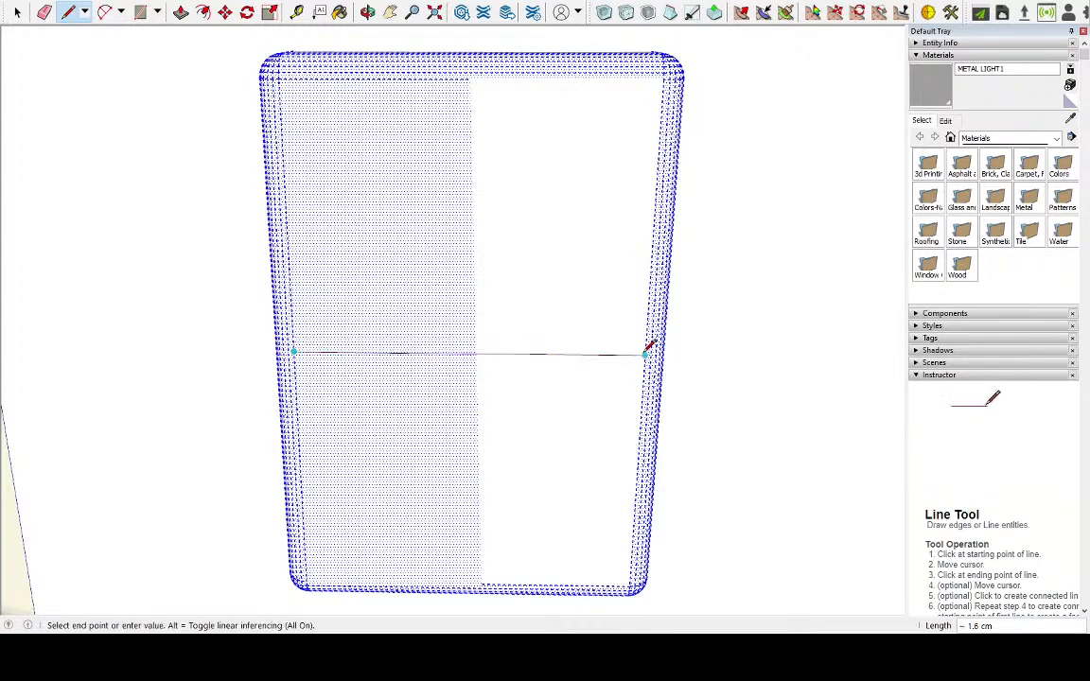
left_click(647, 351)
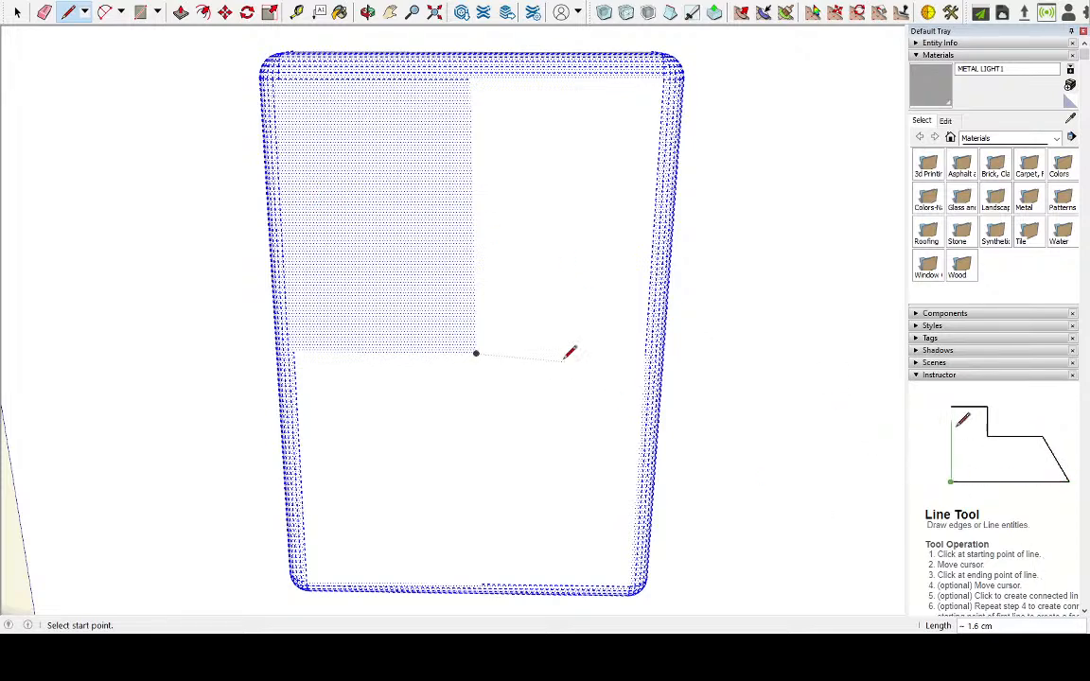
Draw lines about 0.8 cm long to both sides from the midpoint of the upper half of the vertical centre line
left_click(17, 12)
left_click(438, 316)
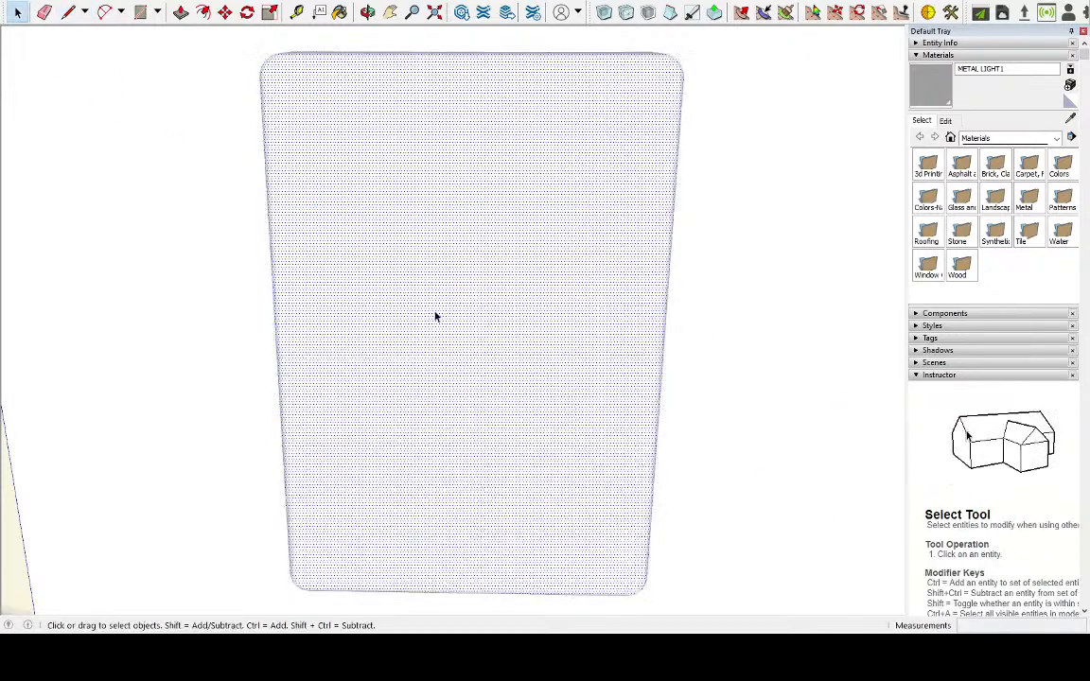
left_click(475, 331)
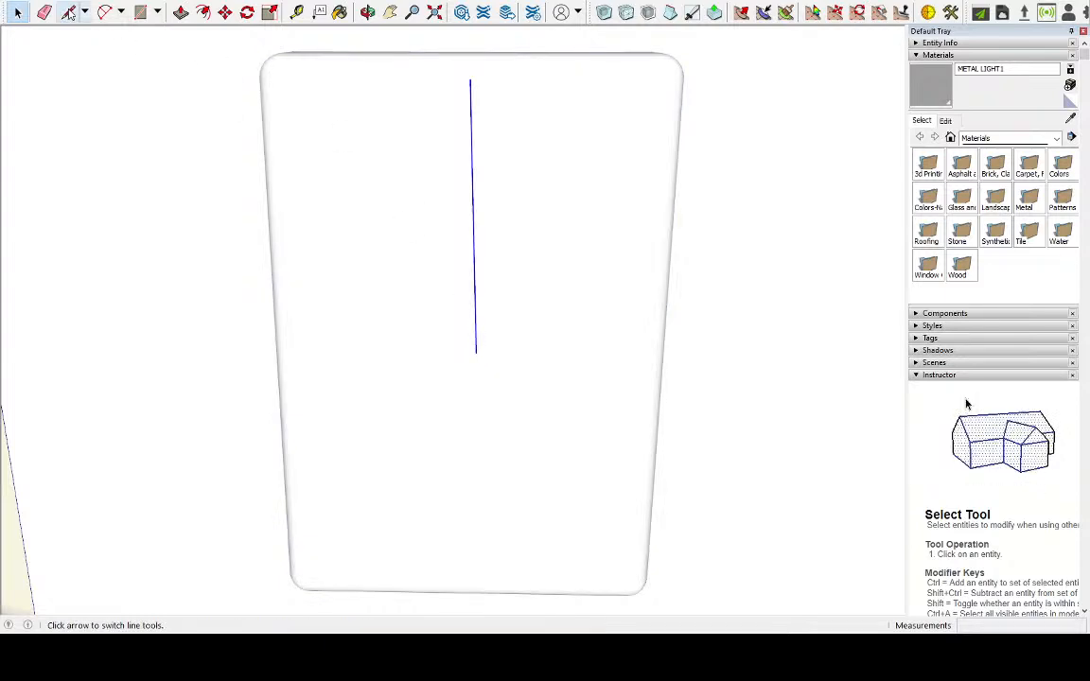
left_click(387, 127)
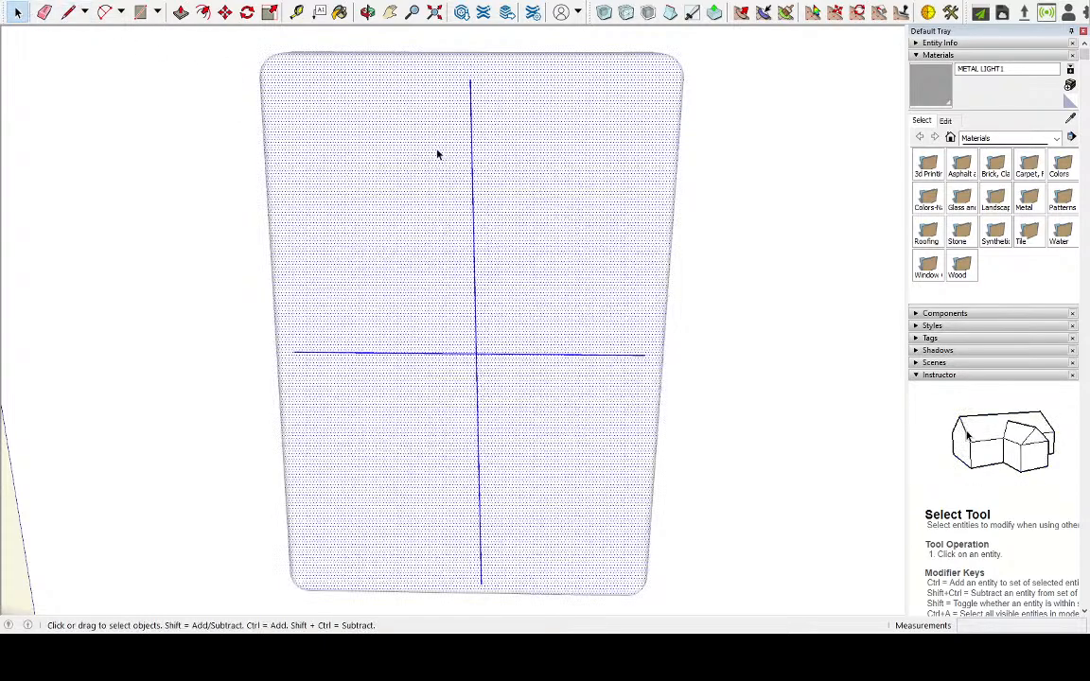
left_click(68, 11)
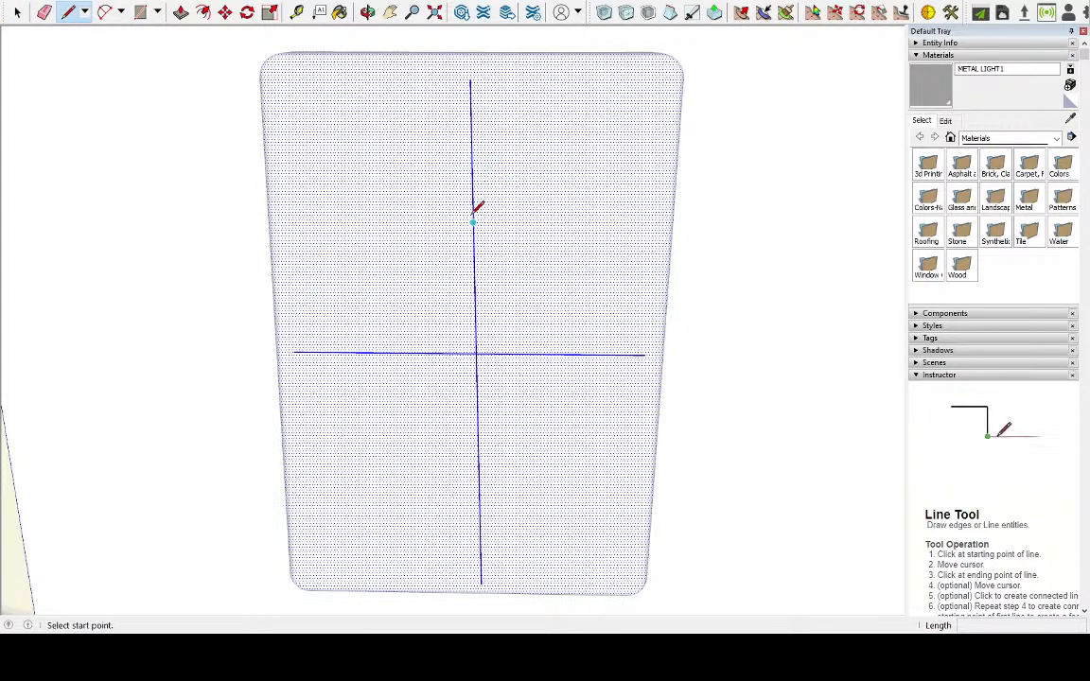
left_click(472, 223)
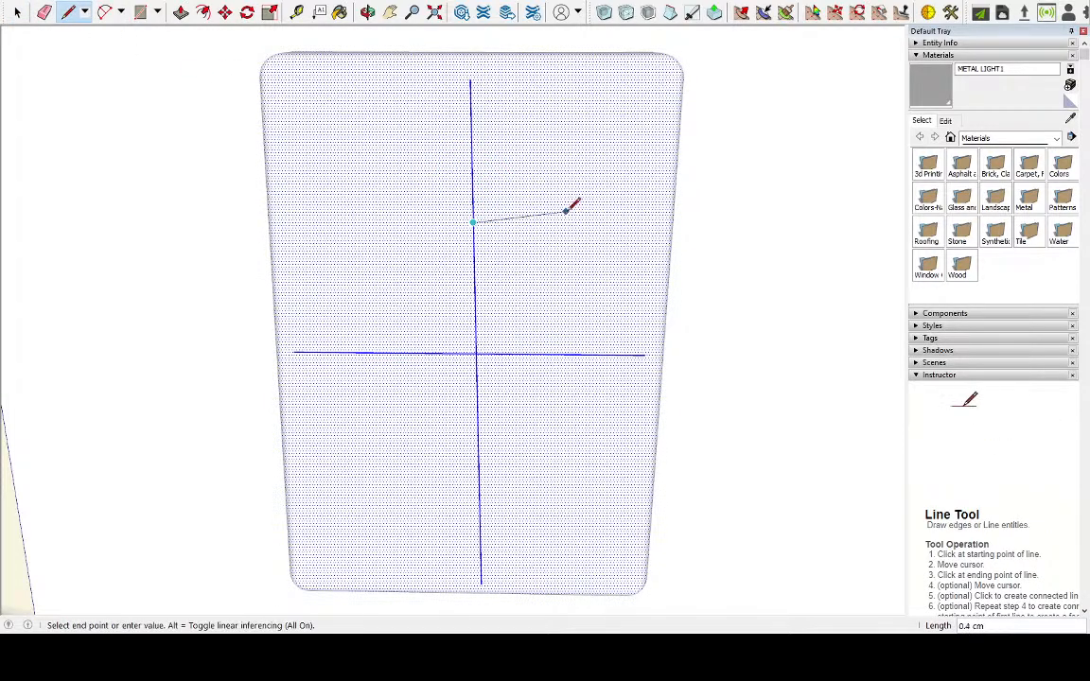
left_click(654, 218)
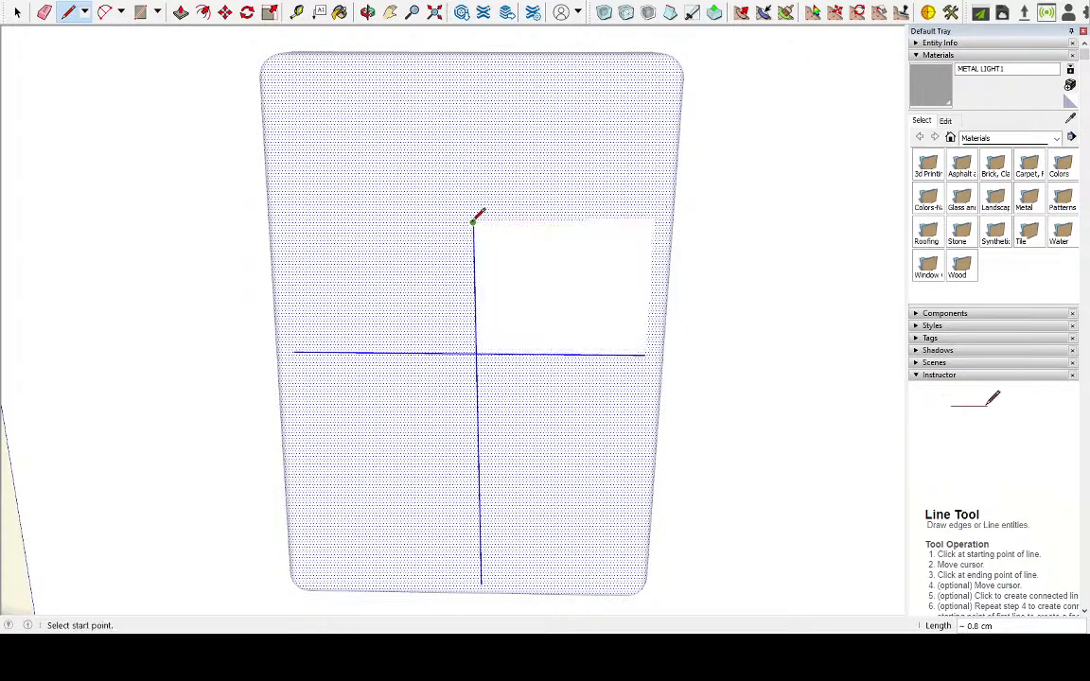
left_click(472, 222)
left_click(284, 223)
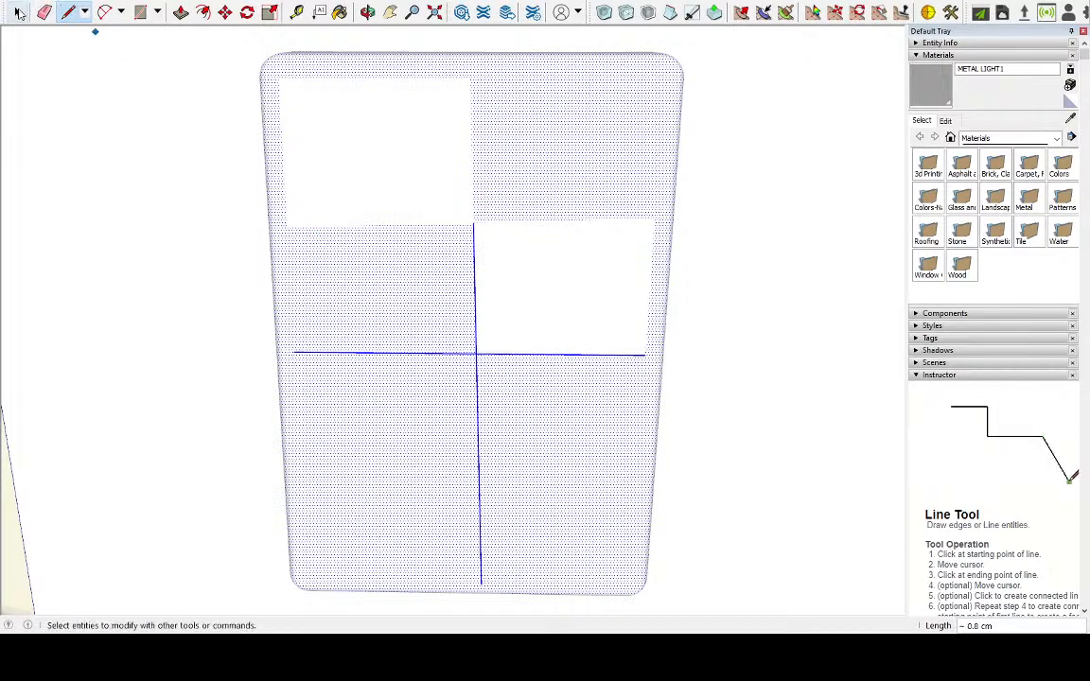
Undo the side lines and both centre lines on the block's front face
key("ctrl+z")
key("ctrl+z")
key("ctrl+z")
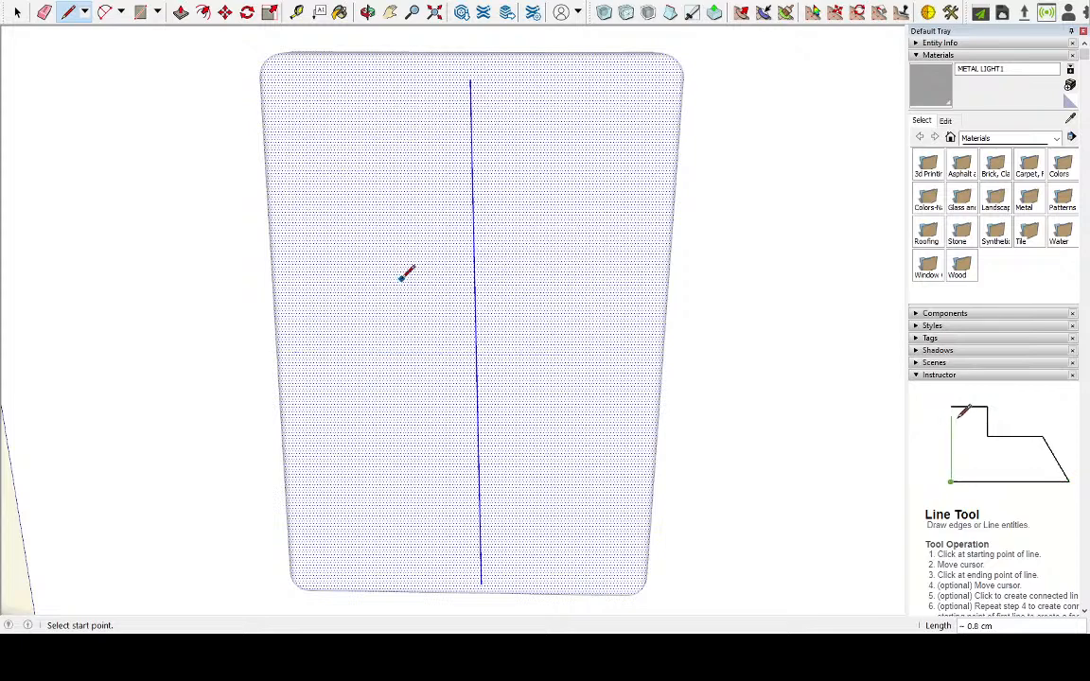
Draw a horizontal rectangle about 1.0 by 0.5 cm centred in the upper part of the block's front face
left_click(138, 11)
left_click(359, 121)
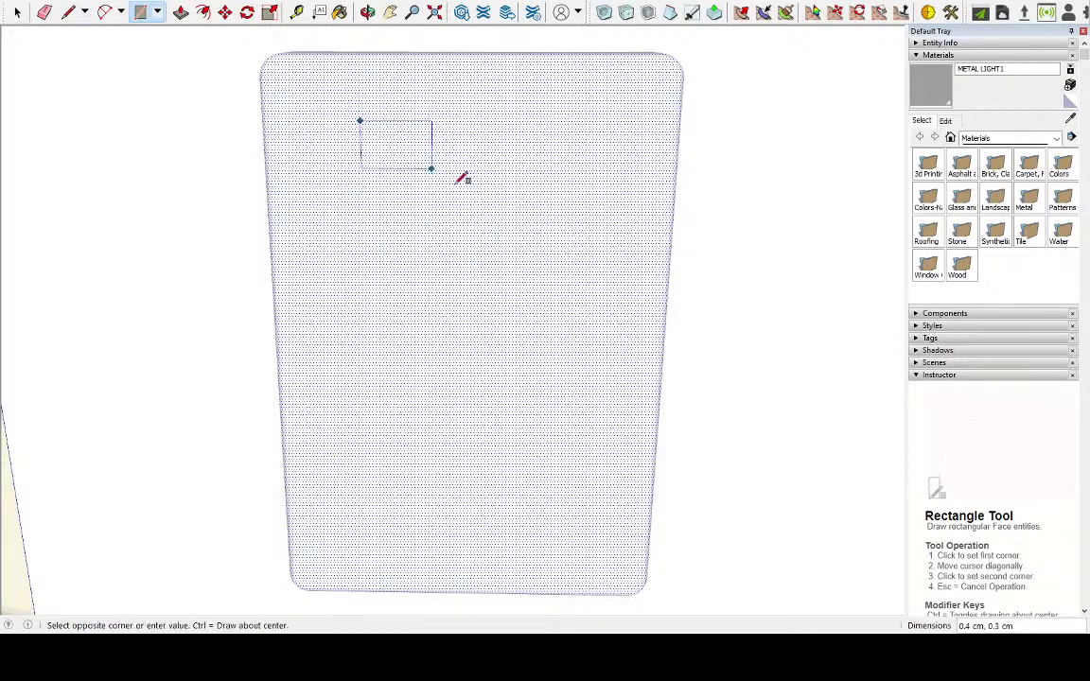
left_click(597, 237)
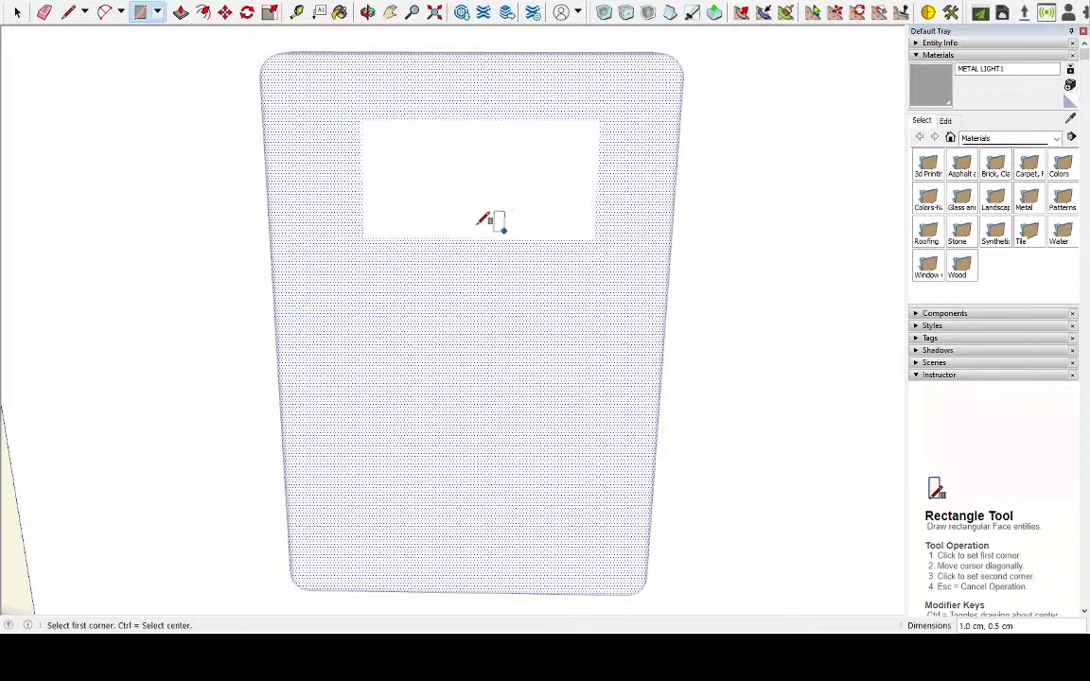
Push/Pull the small rectangle about 0.2 cm outward from the block's front face
left_click(17, 11)
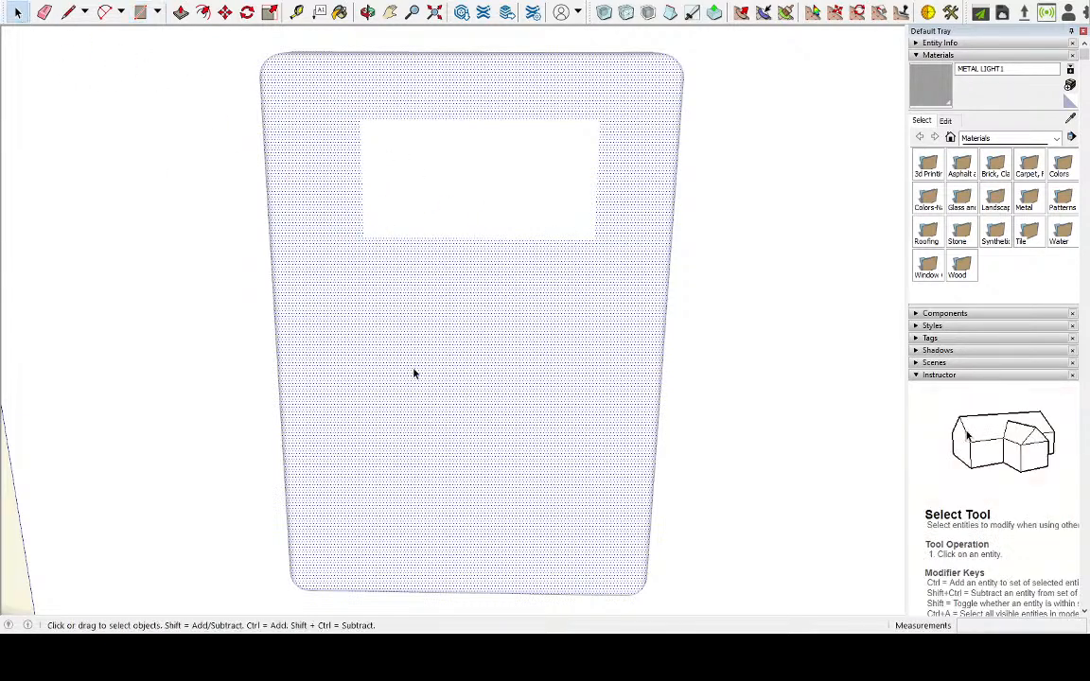
left_click(413, 221)
middle_click_drag(416, 222, 593, 246)
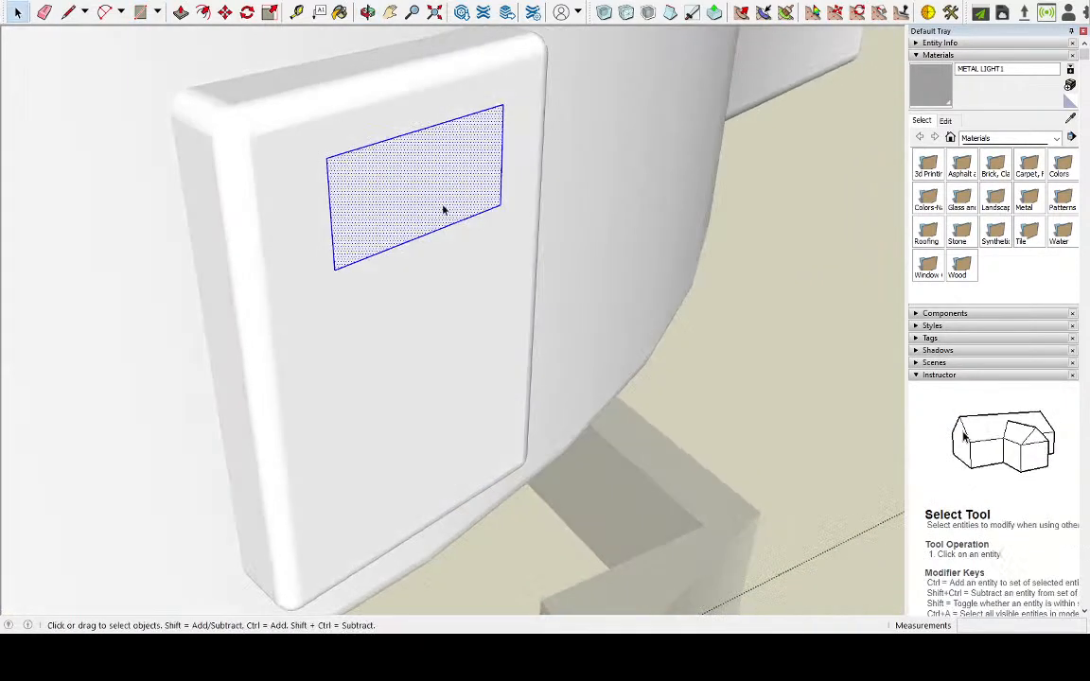
left_click(180, 11)
left_click(396, 182)
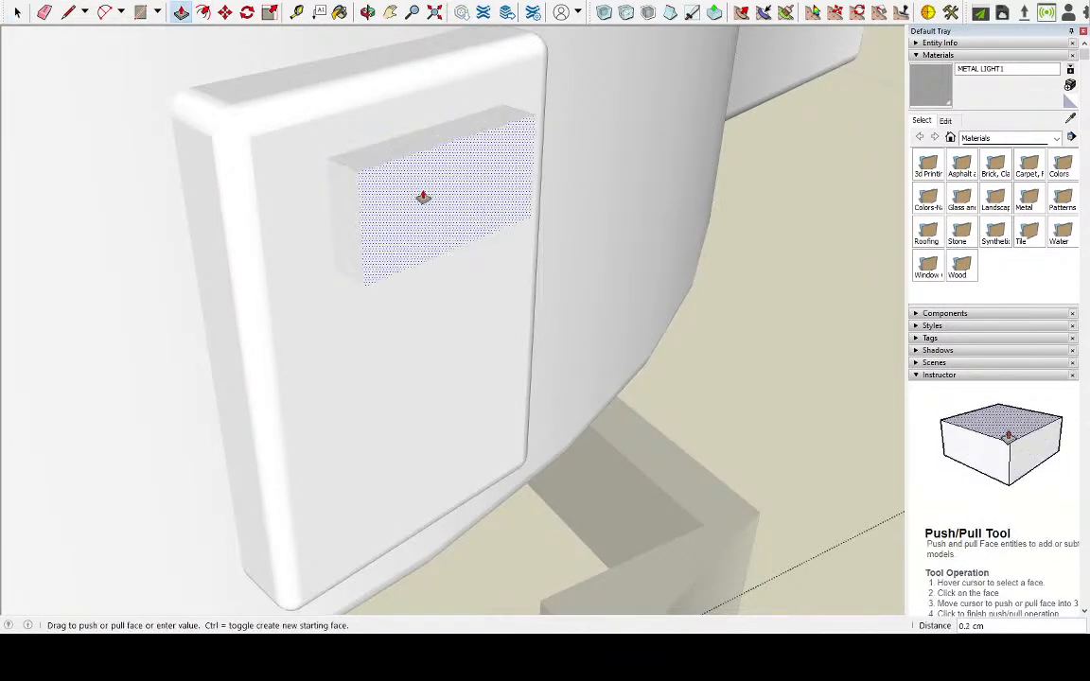
left_click(429, 199)
Try to select only the small raised box by its front, side and top faces with their bounding edges
left_click(43, 13)
left_click(18, 11)
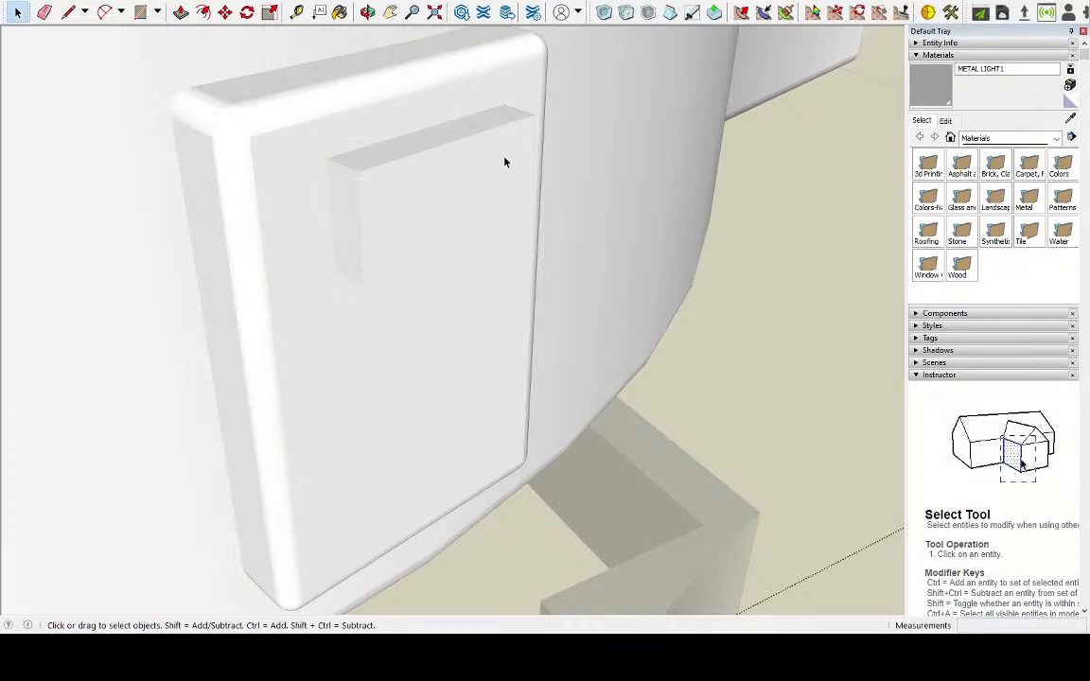
triple_click(373, 232)
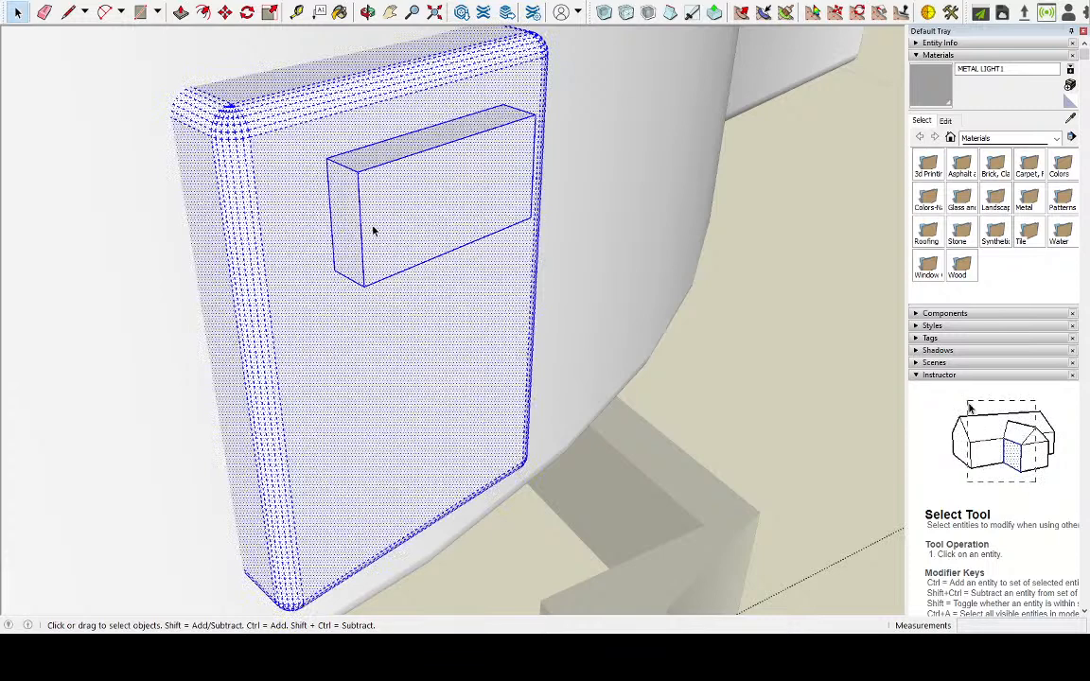
left_click(372, 227)
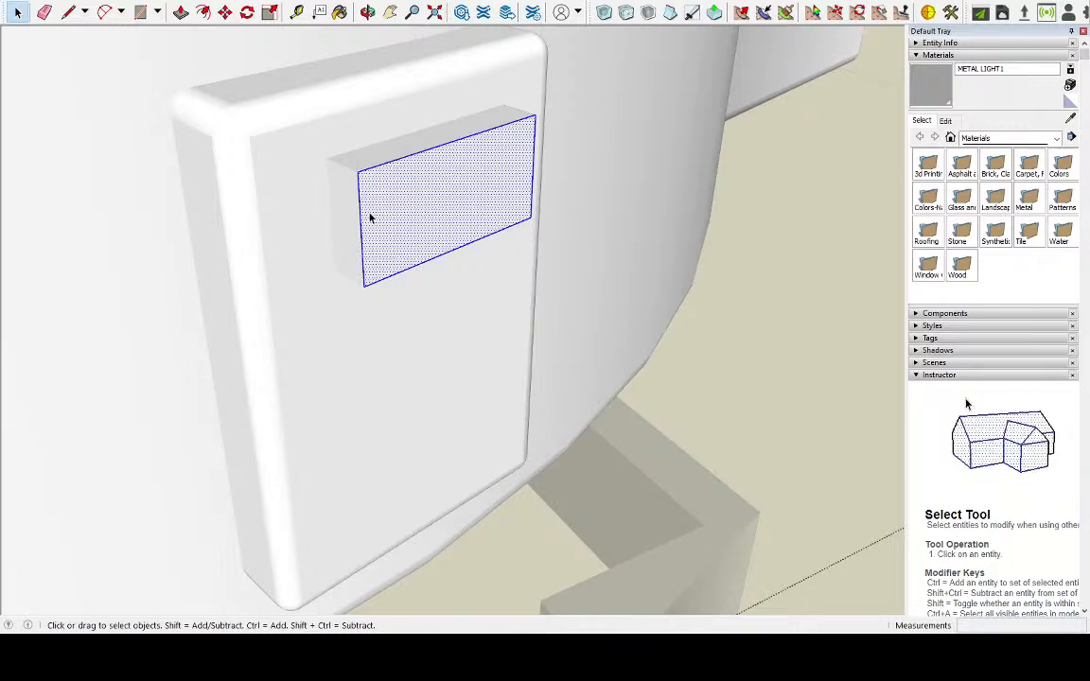
triple_click(370, 218)
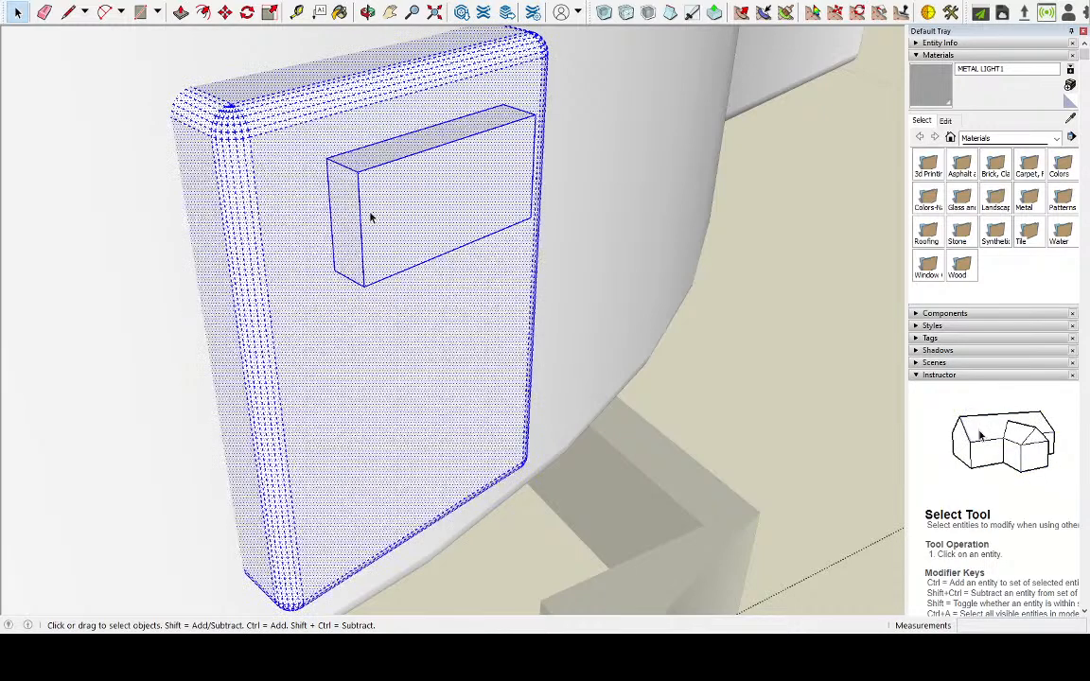
left_click(353, 195)
left_click(403, 166, "shift")
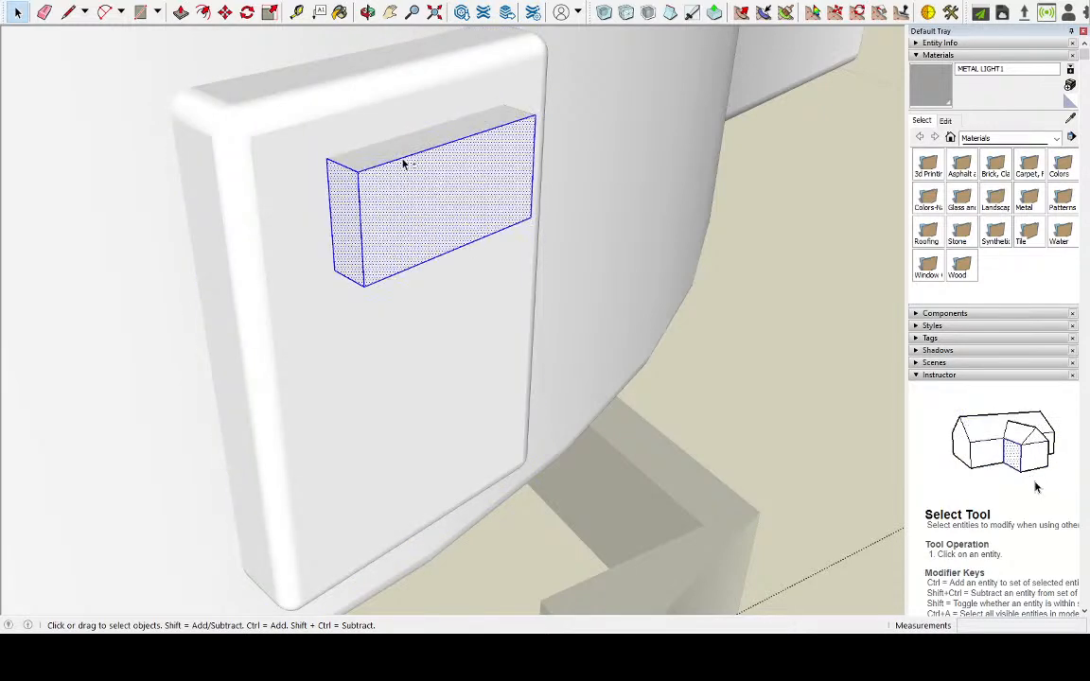
left_click(403, 151, "shift")
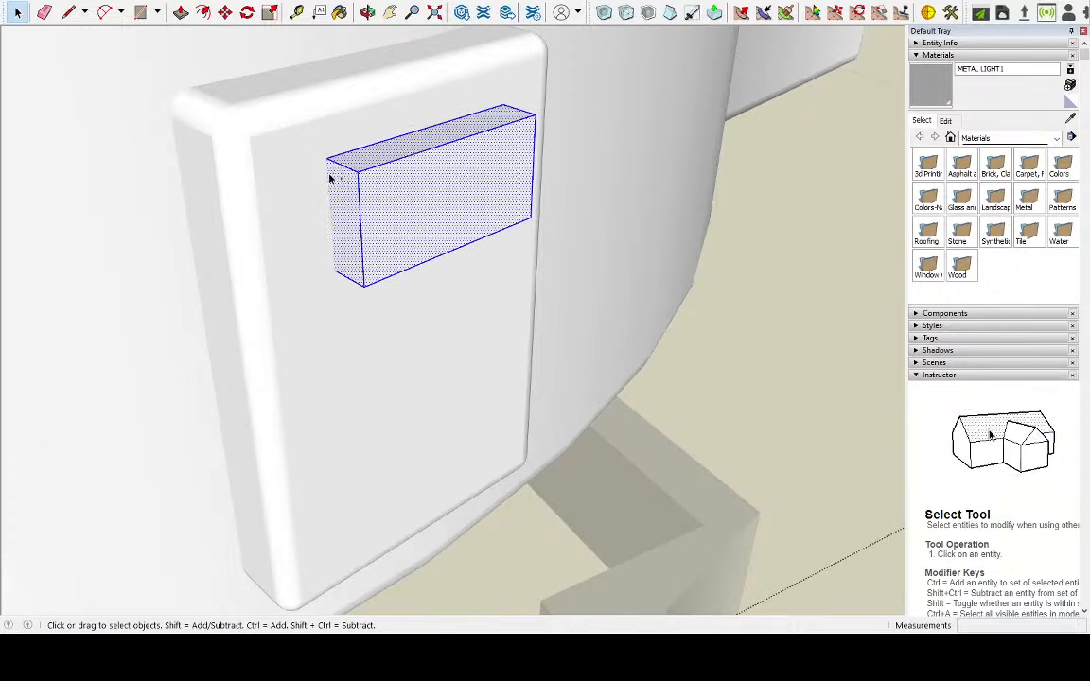
left_click(350, 270, "shift")
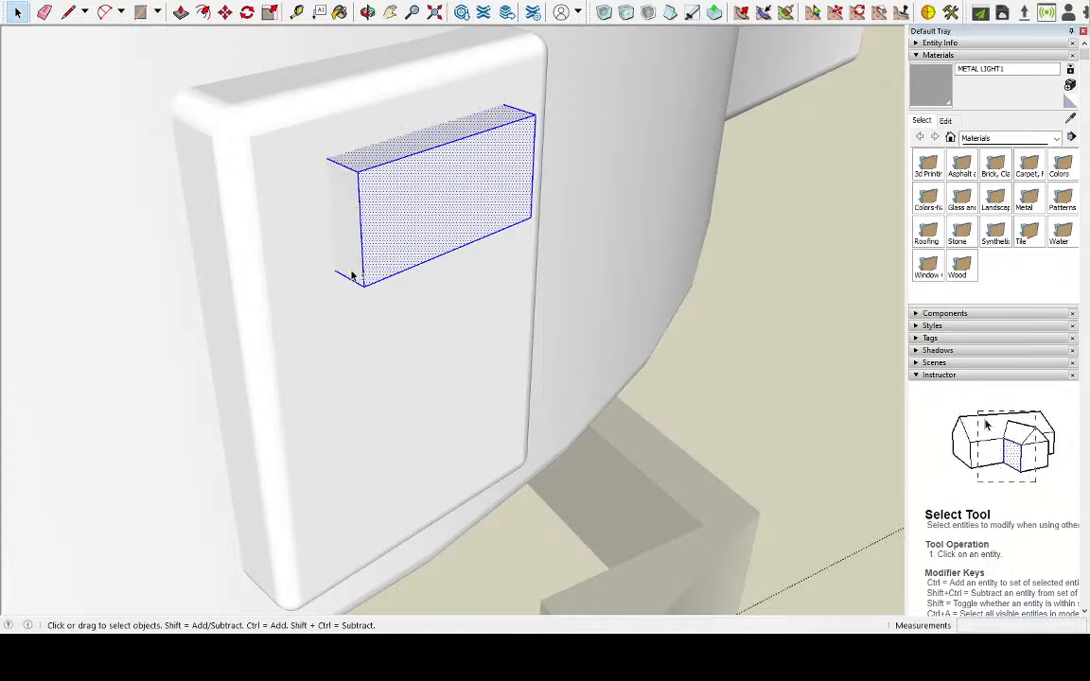
Try to extend the small raised box's selection to its remaining side and underside
left_click(418, 231, "shift")
left_click(407, 153, "shift")
middle_click_drag(485, 195, 179, 213)
middle_click_drag(374, 328, 366, 148)
scroll(460, 292, "down", 4)
middle_click_drag(503, 353, 396, 102)
scroll(397, 99, "up", 4)
scroll(407, 99, "up", 3)
left_click(466, 114, "shift")
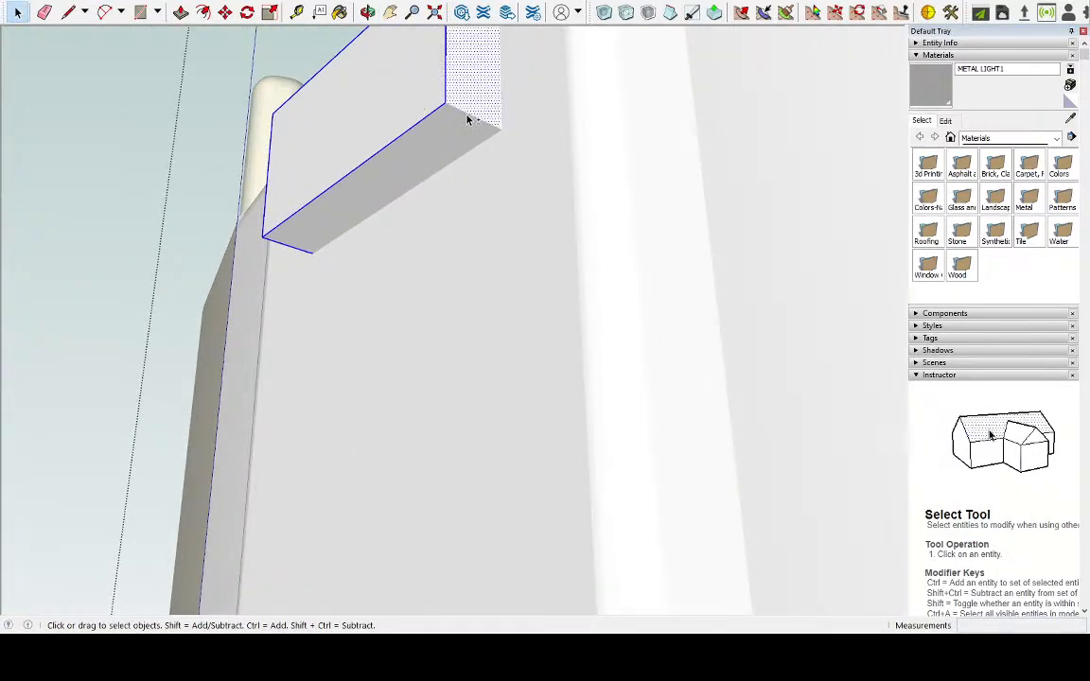
left_click(465, 113, "shift")
double_click(465, 114, "shift")
triple_click(445, 128)
triple_click(408, 130)
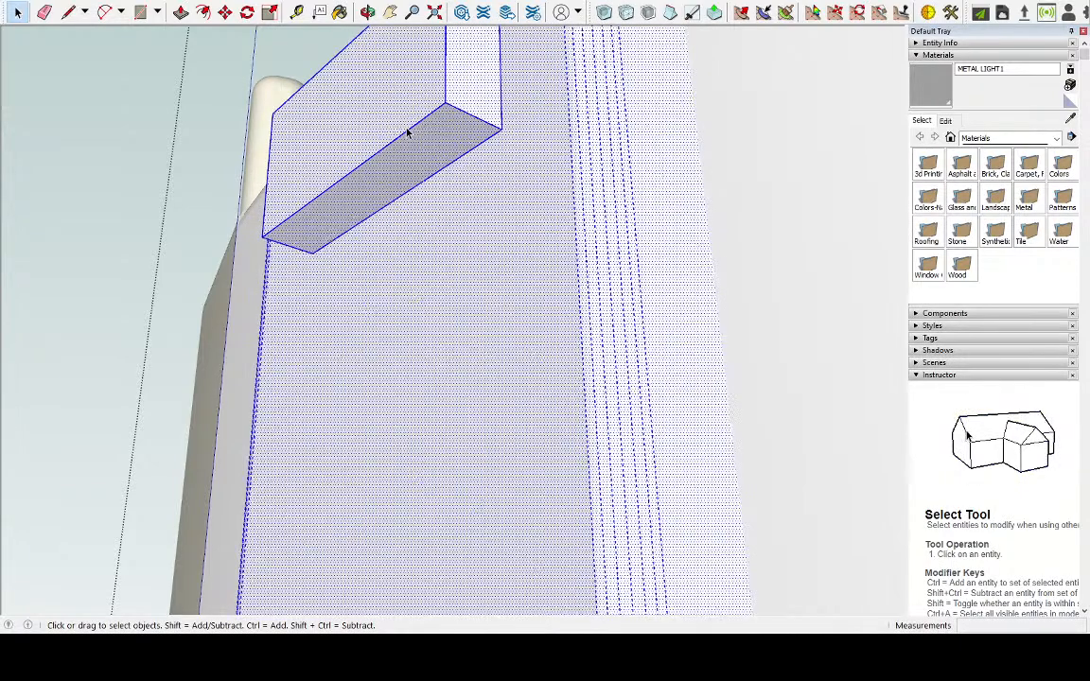
Try to select the small box's underside and front first, adding the side and top faces with their edges
double_click(420, 139)
left_click(381, 115, "shift")
double_click(381, 120, "shift")
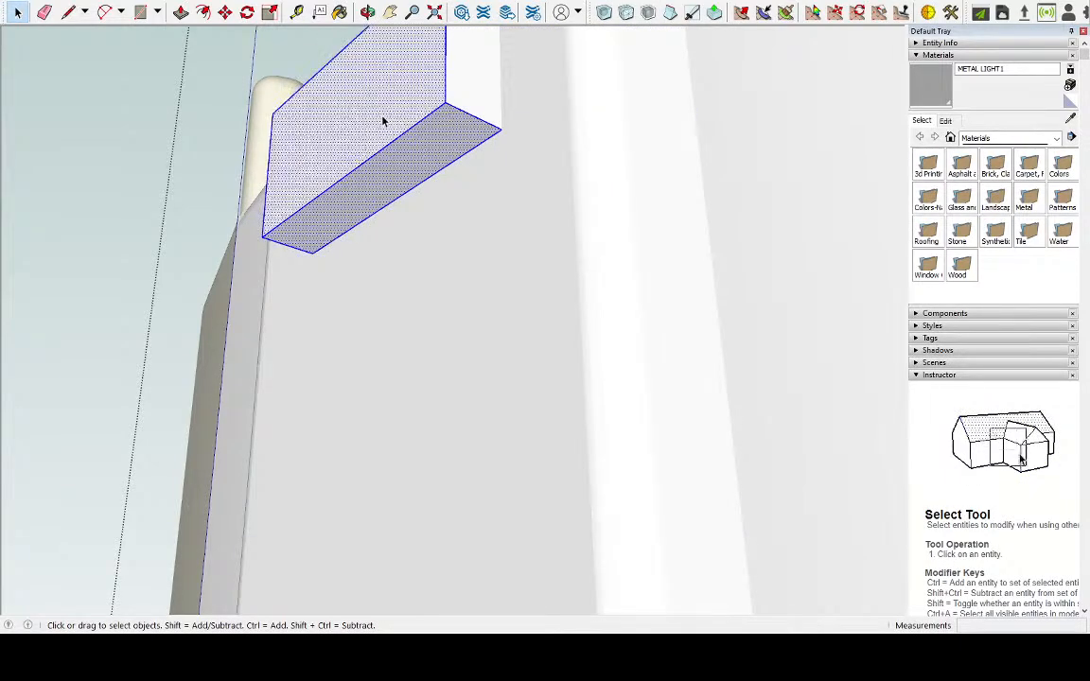
double_click(478, 98, "shift")
middle_click_drag(418, 105, 531, 529)
scroll(530, 510, "down", 4)
scroll(384, 184, "up", 1)
double_click(418, 199, "shift")
middle_click_drag(369, 234, 756, 238)
scroll(628, 182, "up", 5)
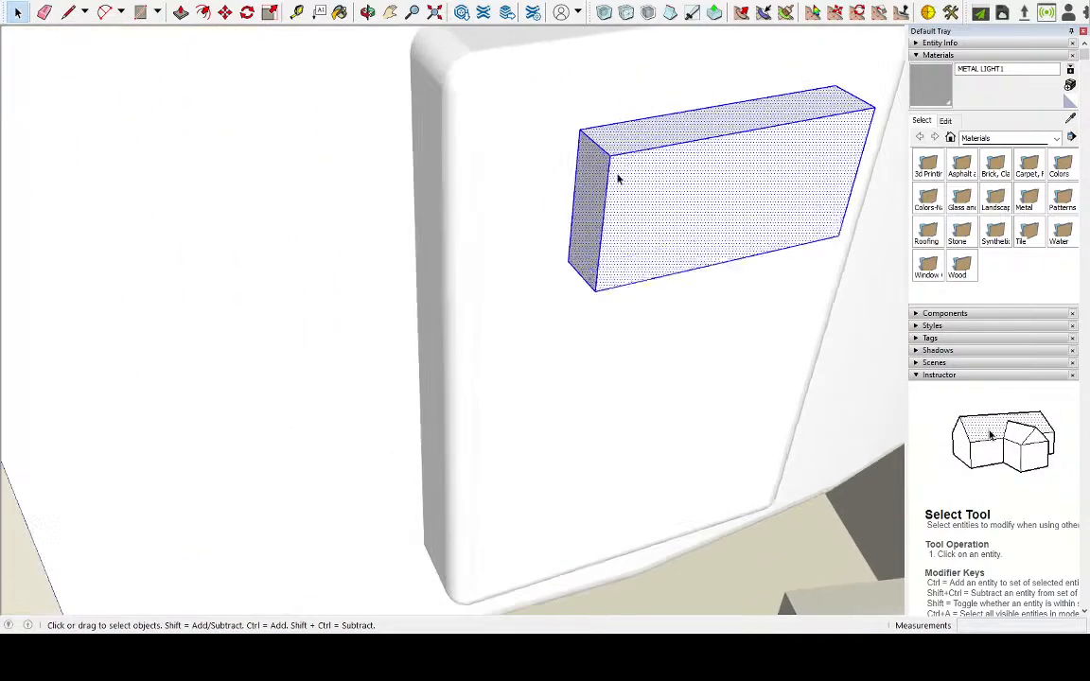
left_click(601, 122)
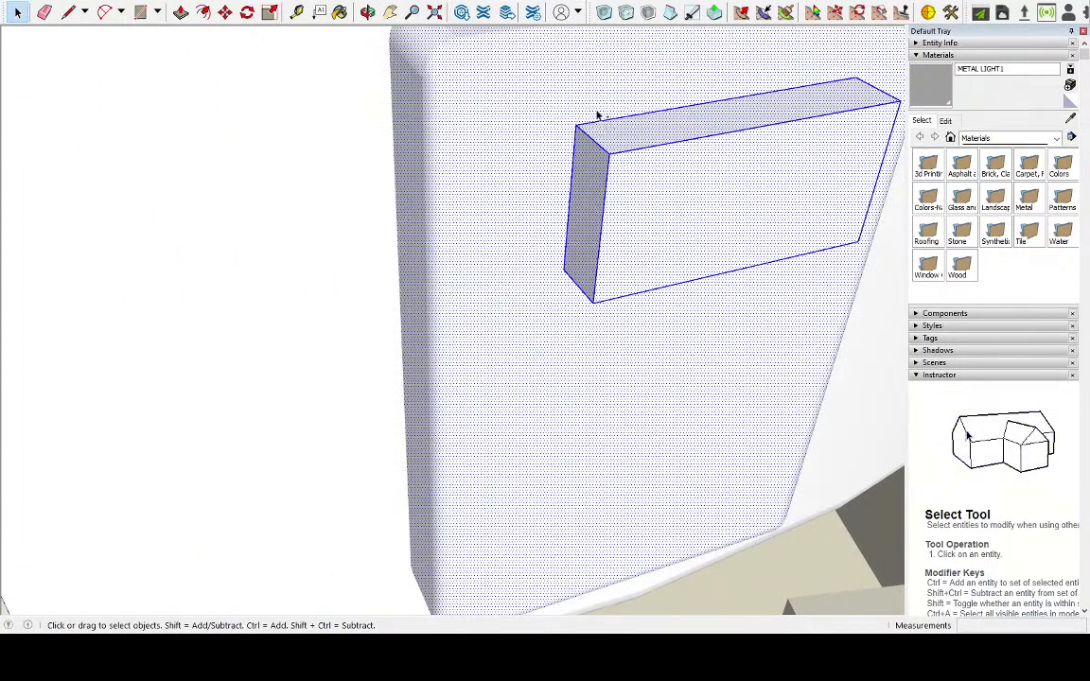
Try to select the small box again, starting from its side and front faces
left_click(599, 148)
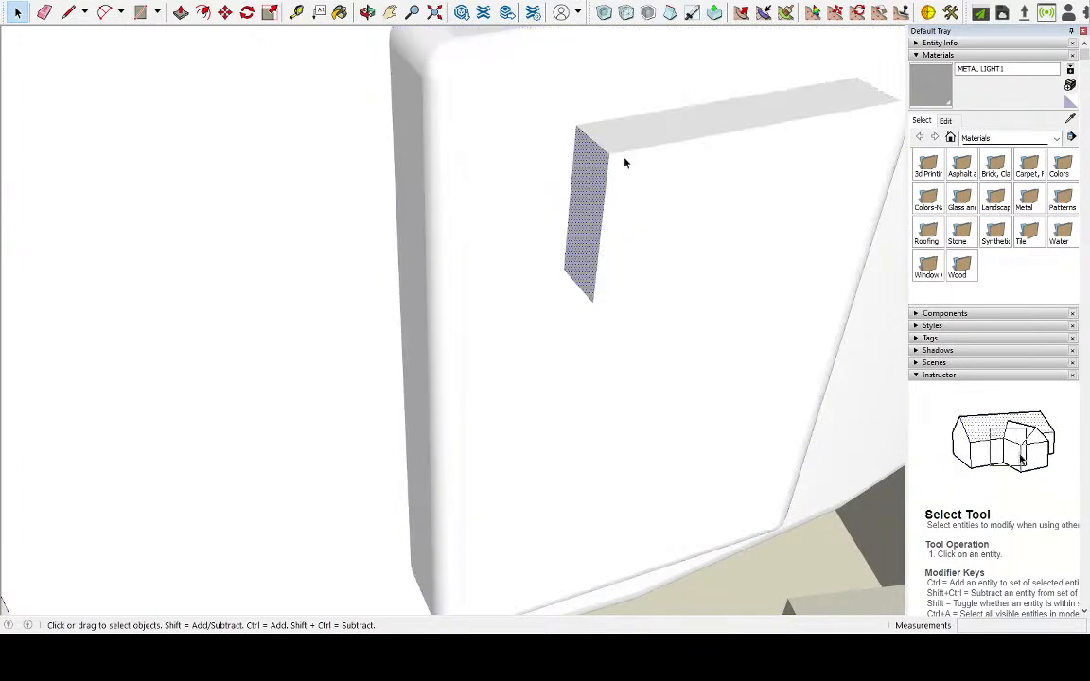
triple_click(624, 162)
left_click(609, 161)
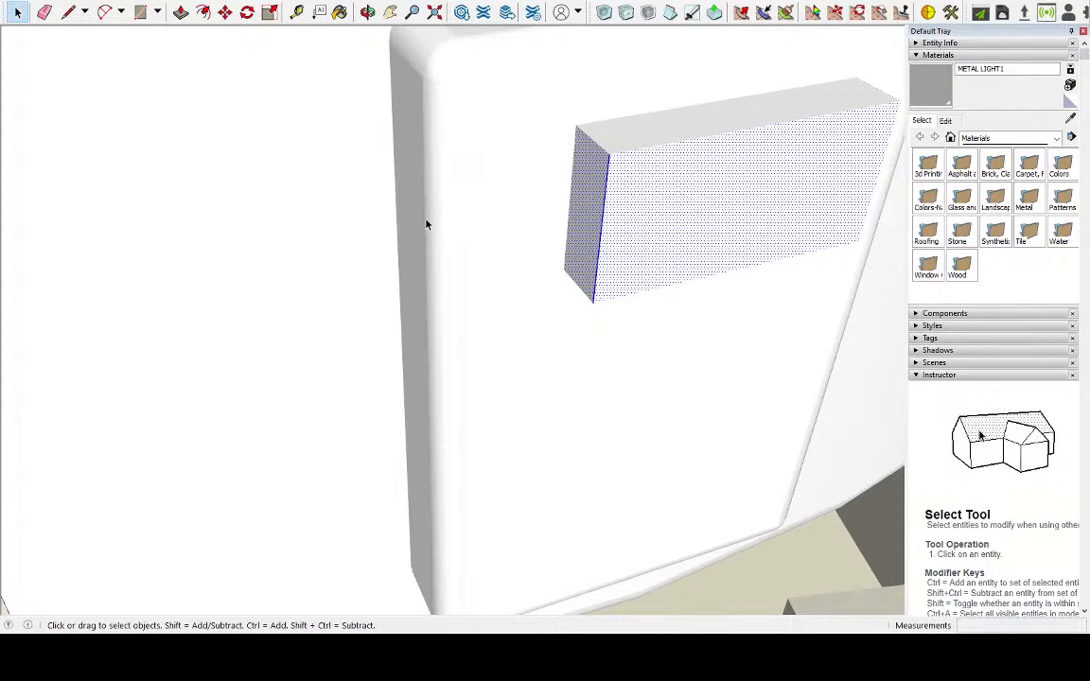
scroll(360, 235, "down", 4)
scroll(651, 213, "up", 4)
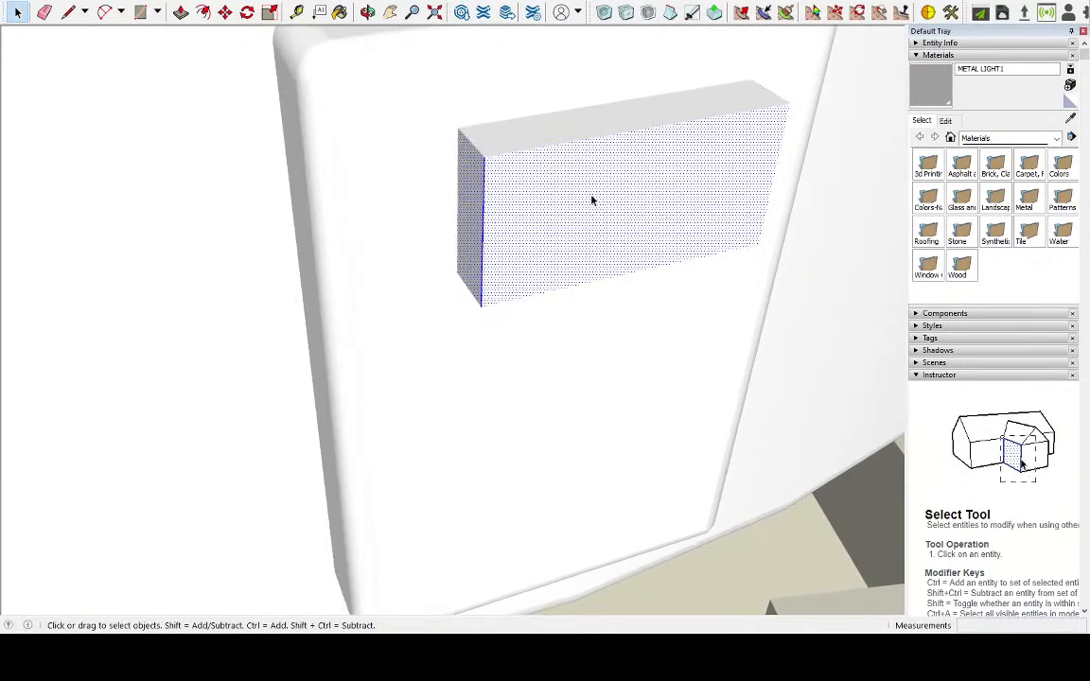
left_click(510, 173)
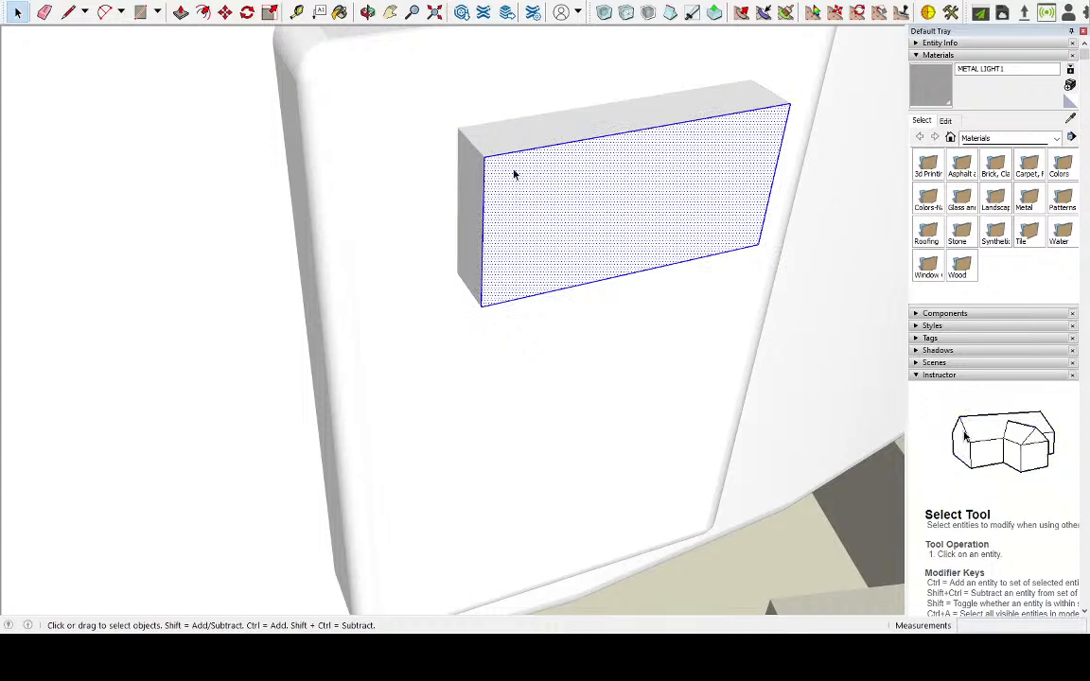
left_click(501, 182, "shift")
left_click(478, 147, "ctrl")
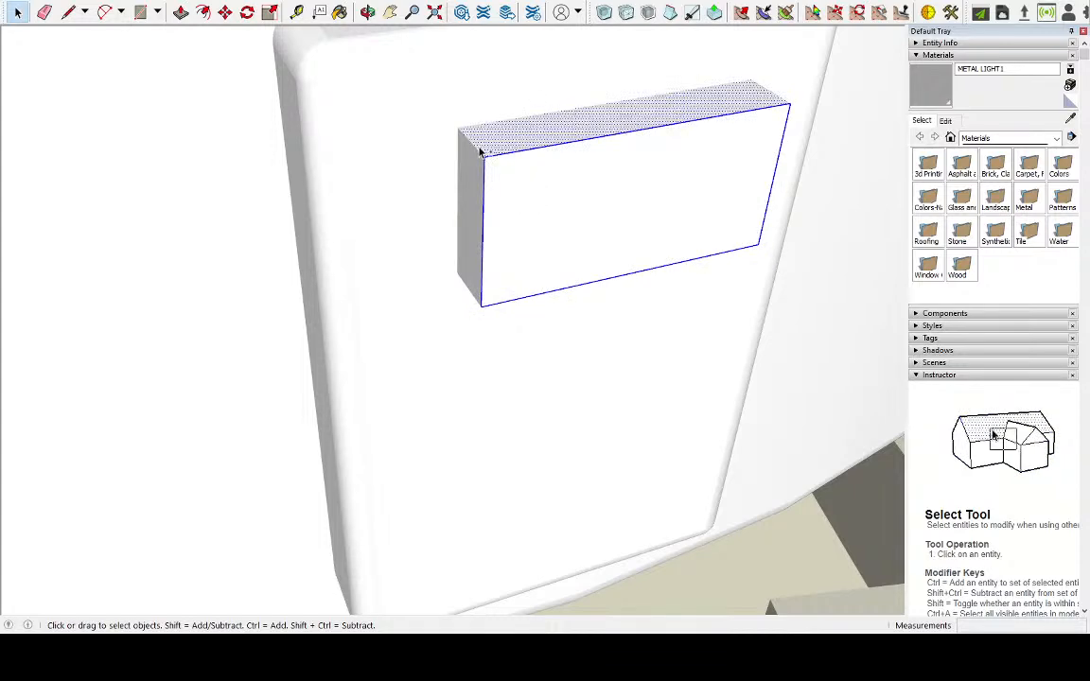
triple_click(487, 147, "shift")
double_click(506, 178)
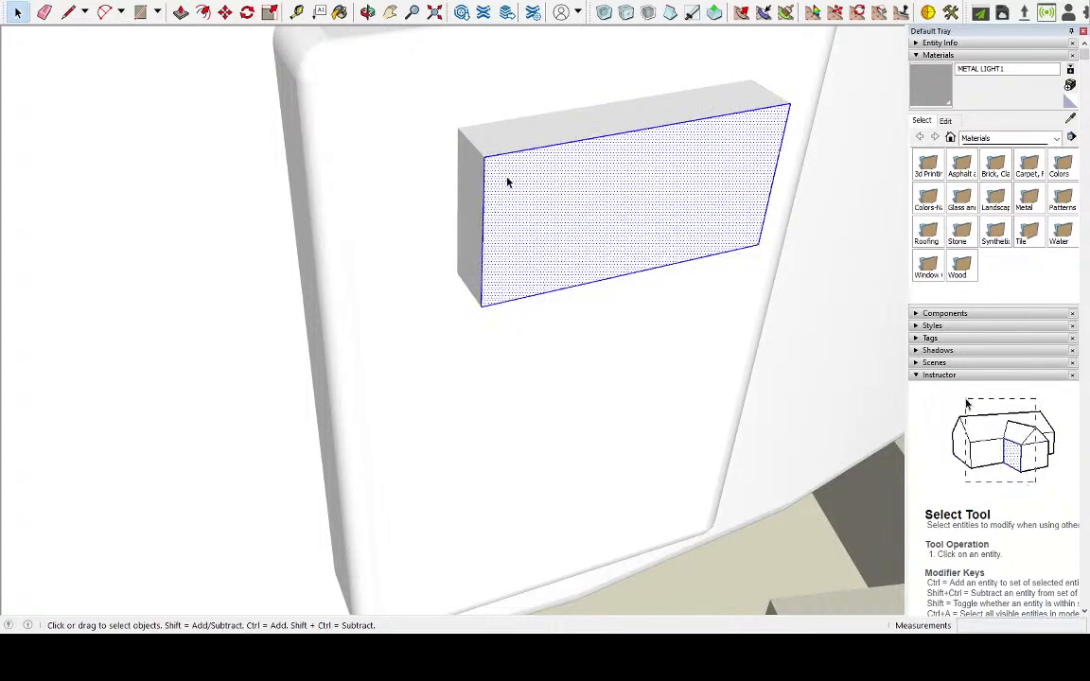
triple_click(508, 182)
middle_click_drag(508, 182, 759, 188)
Select all exposed faces and edges of the small raised box and move it off the block to a free spot in front of the ring
left_click(724, 189)
triple_click(562, 124)
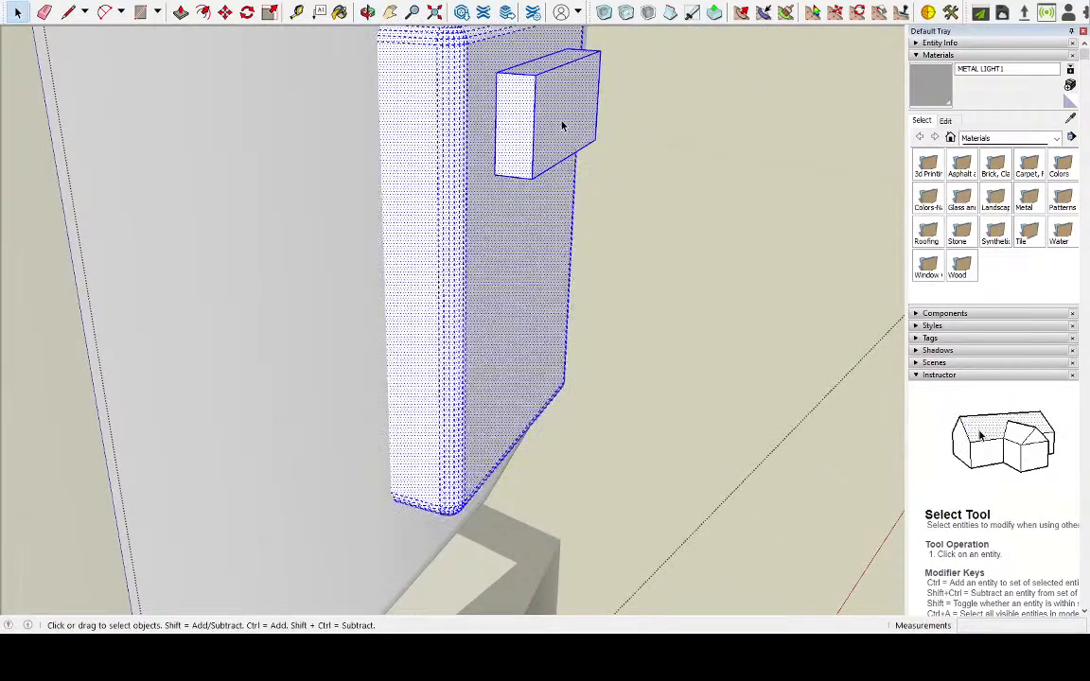
triple_click(518, 133)
left_click(519, 134)
left_click(561, 129, "shift")
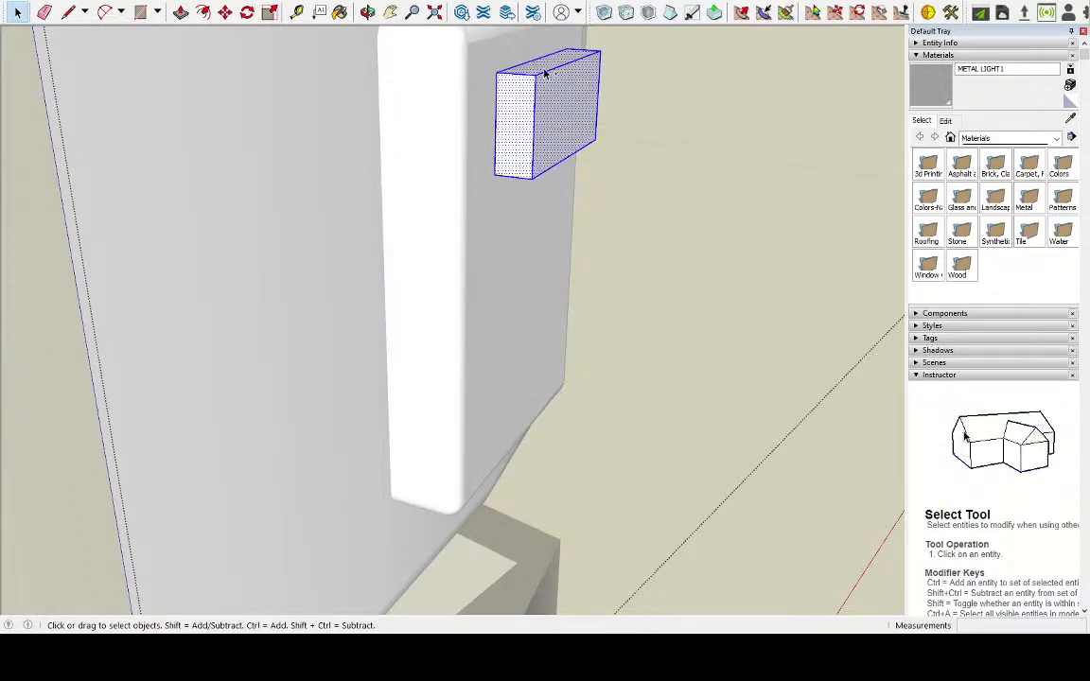
middle_click_drag(692, 121, 363, 183)
middle_click_drag(323, 292, 384, 66)
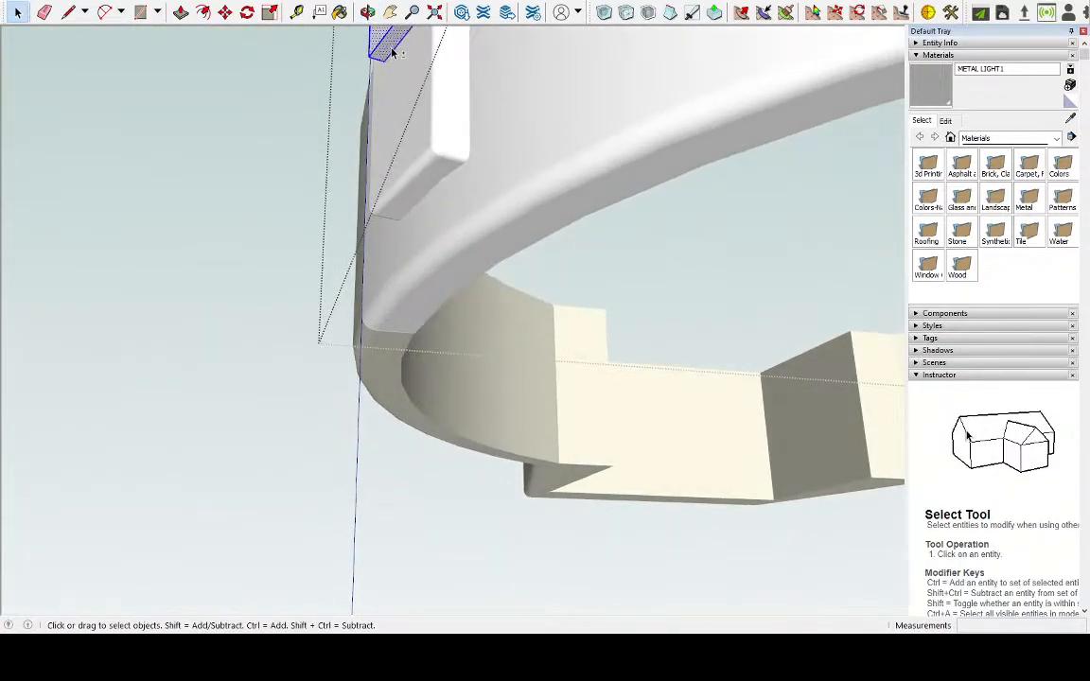
middle_click_drag(412, 112, 320, 88)
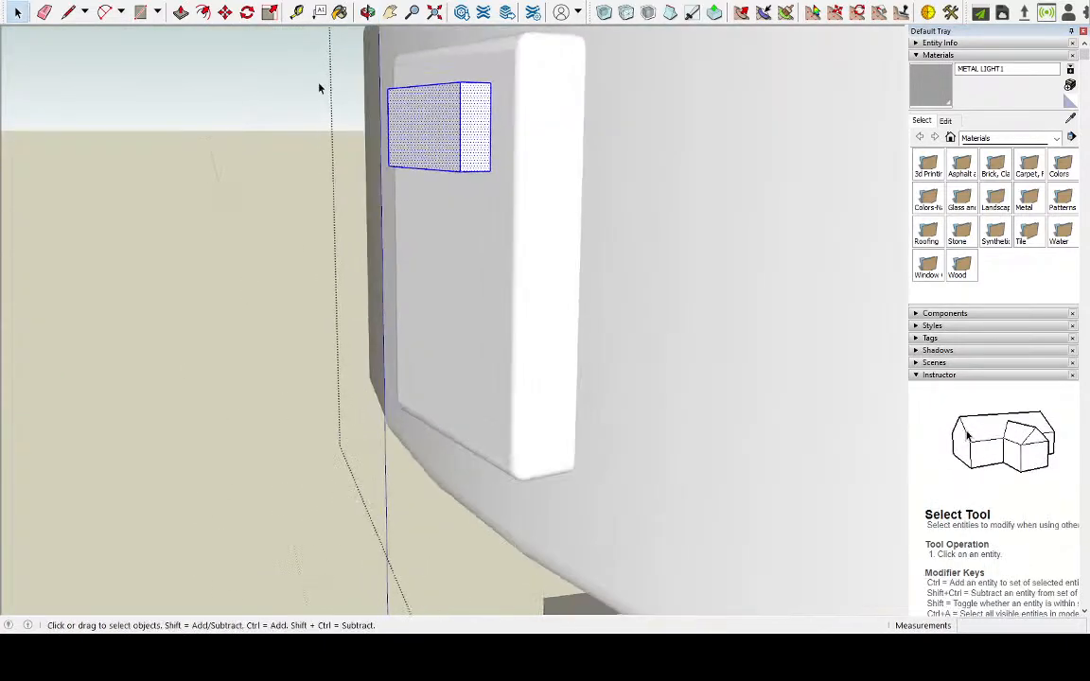
left_click(224, 11)
middle_click_drag(389, 130, 416, 324)
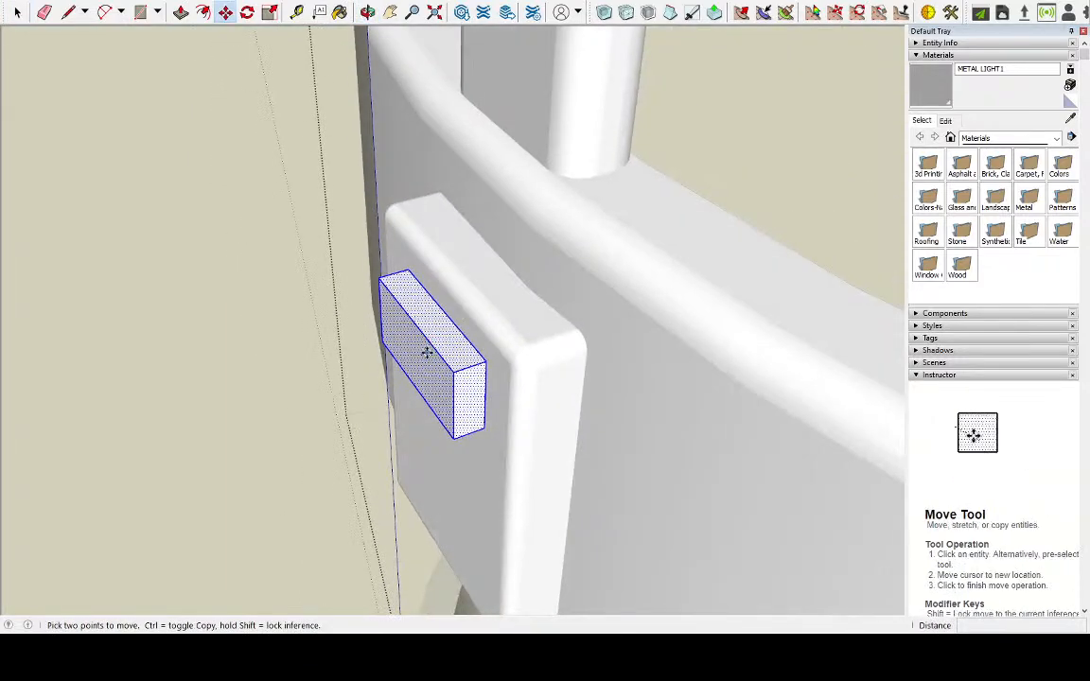
left_click(428, 343)
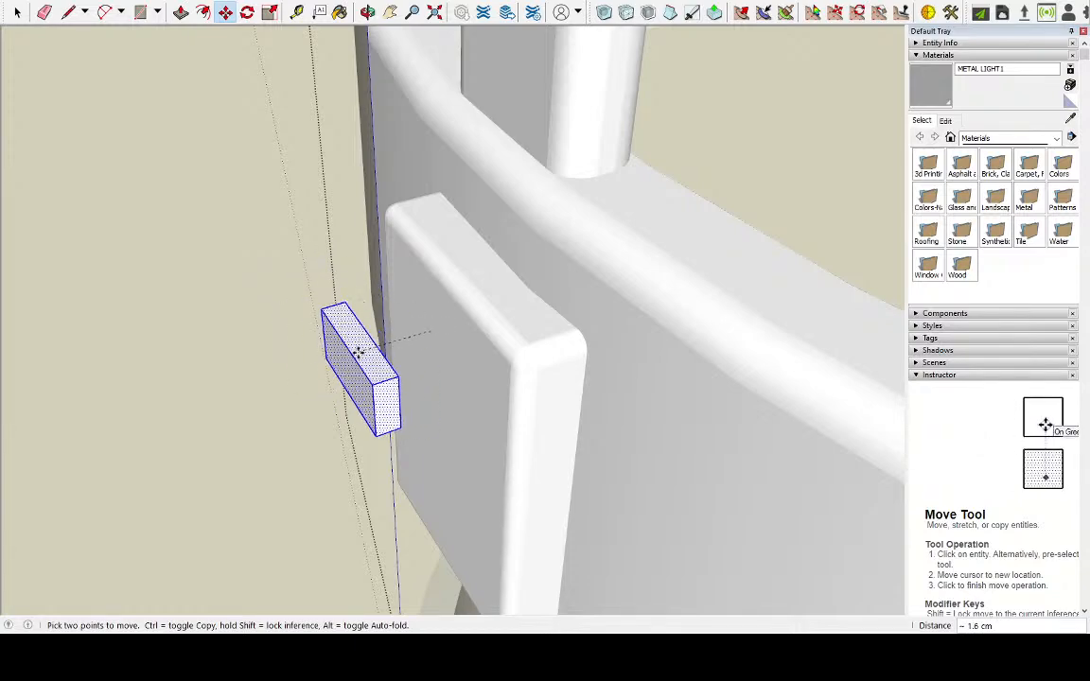
middle_click_drag(364, 332, 608, 463)
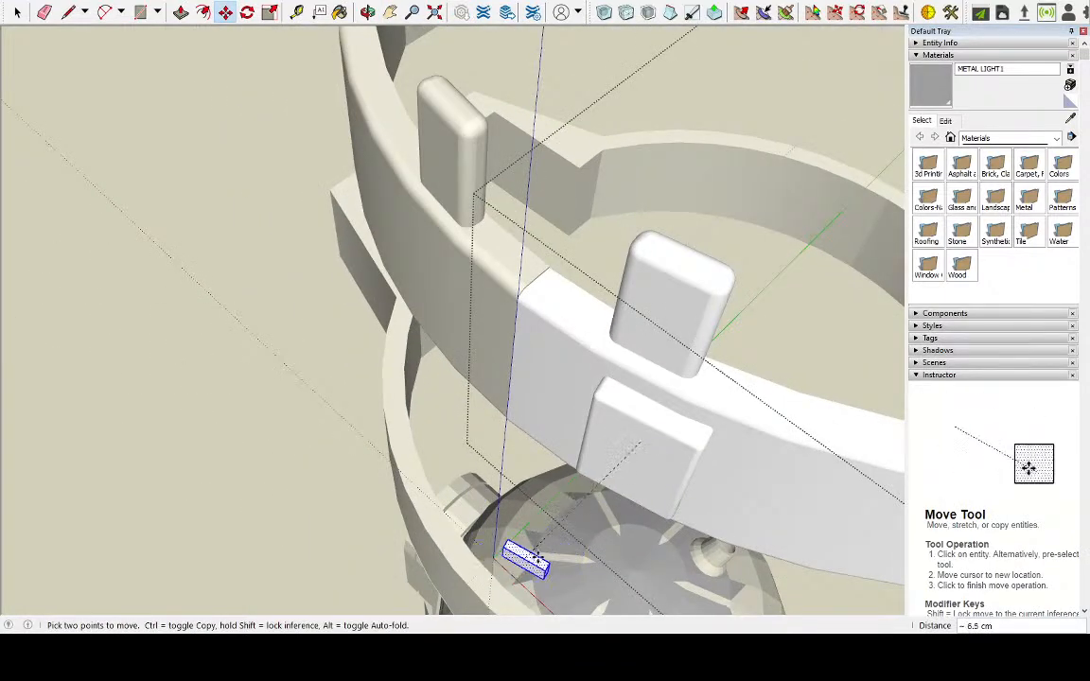
scroll(568, 552, "down", 3)
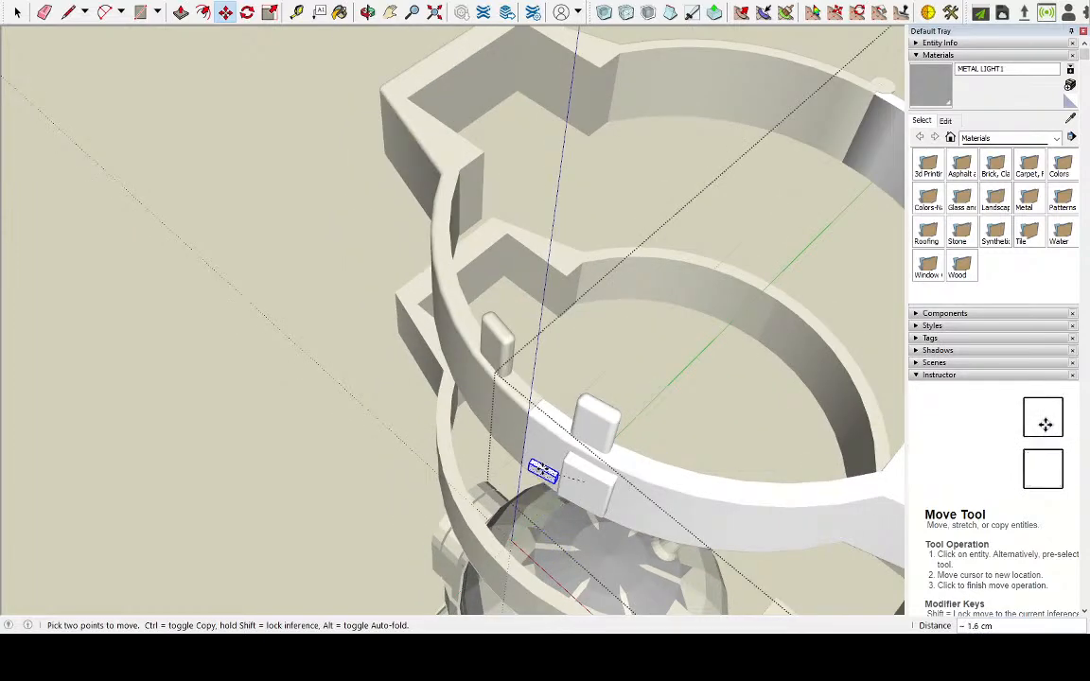
middle_click_drag(547, 518, 498, 247)
scroll(450, 324, "up", 3)
scroll(499, 248, "down", 2)
scroll(455, 446, "up", 3)
scroll(455, 446, "up", 2)
scroll(316, 404, "down", 2)
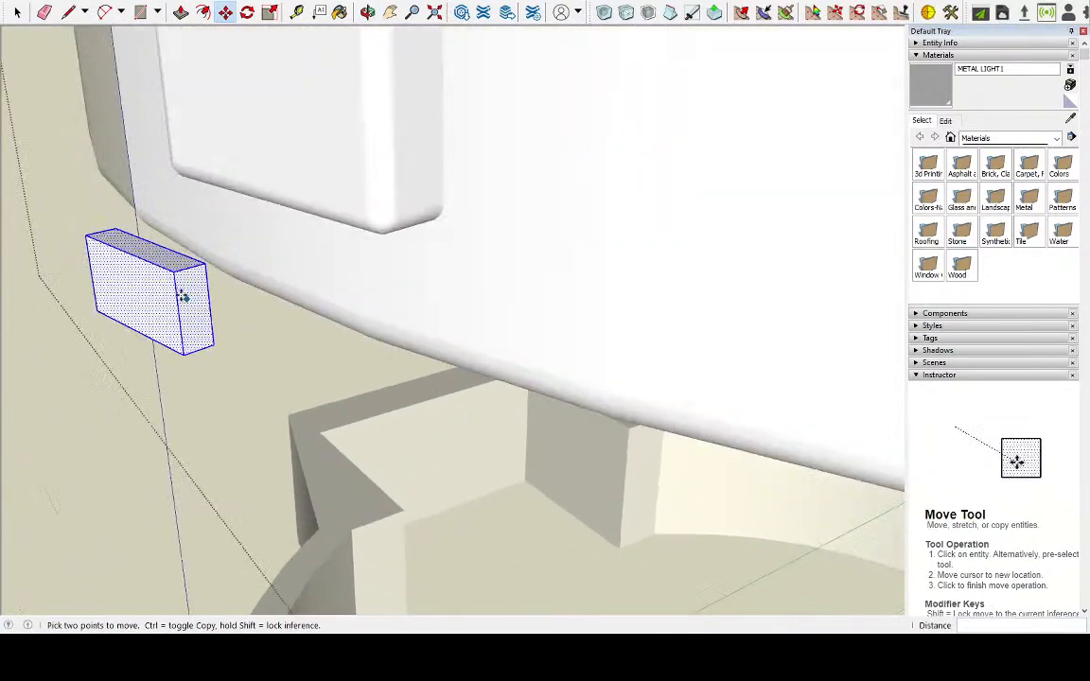
Round the detached small box's edges using Round Corner with an offset of about 0.1 cm and 6 segments
scroll(97, 340, "down", 1)
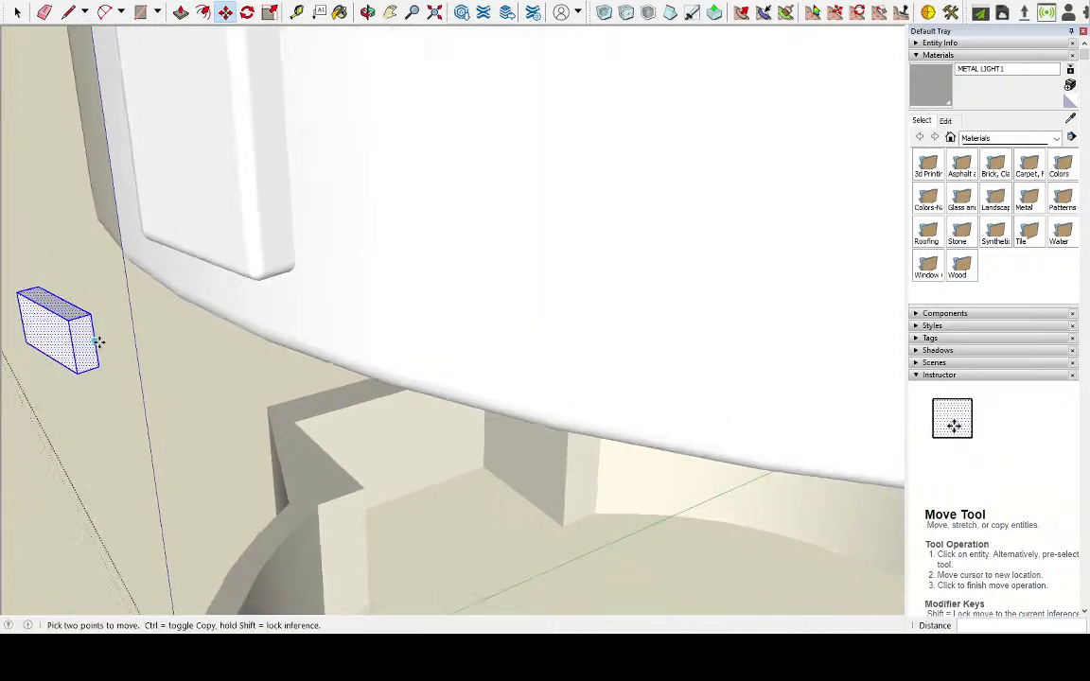
scroll(190, 352, "down", 2)
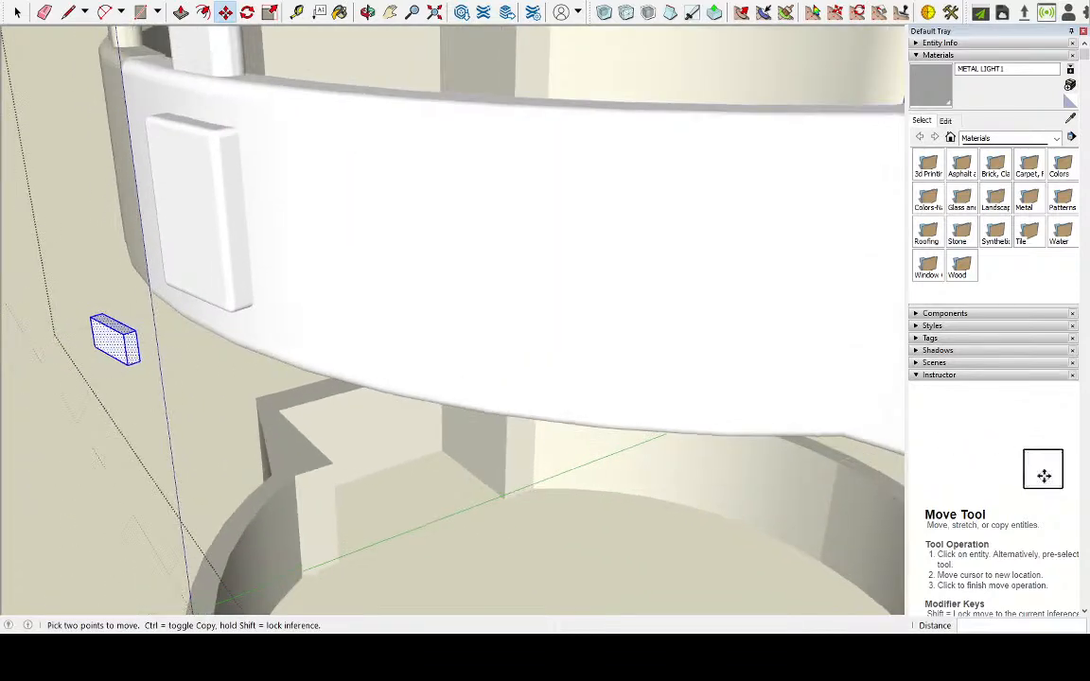
middle_click_drag(226, 361, 384, 417)
scroll(384, 416, "down", 3)
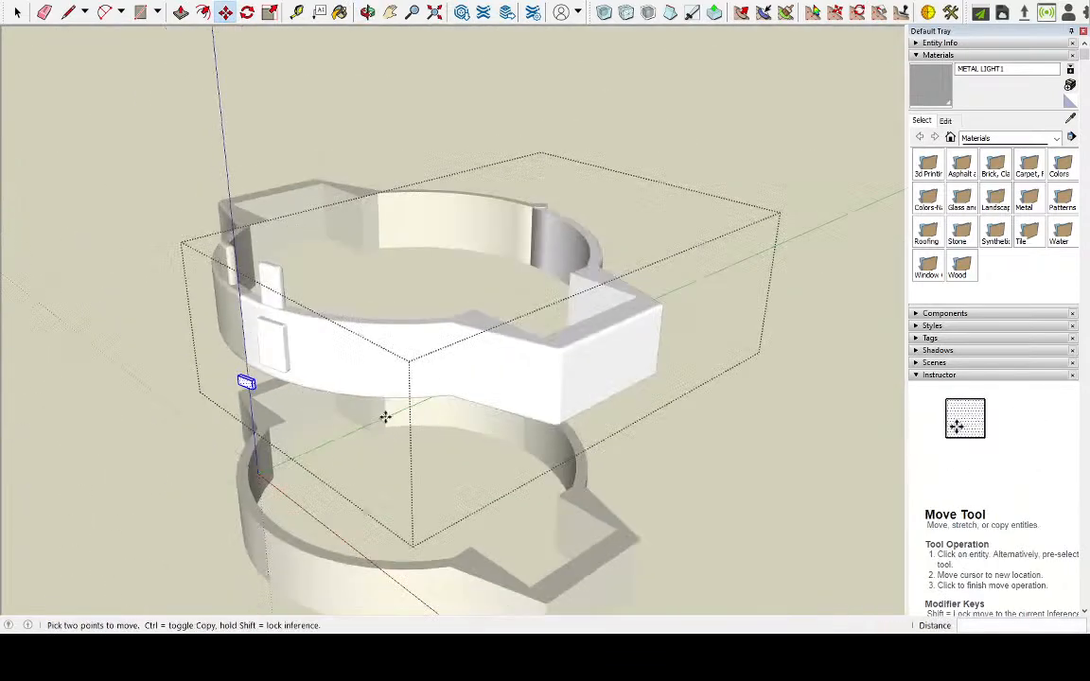
scroll(149, 458, "up", 2)
scroll(239, 413, "up", 2)
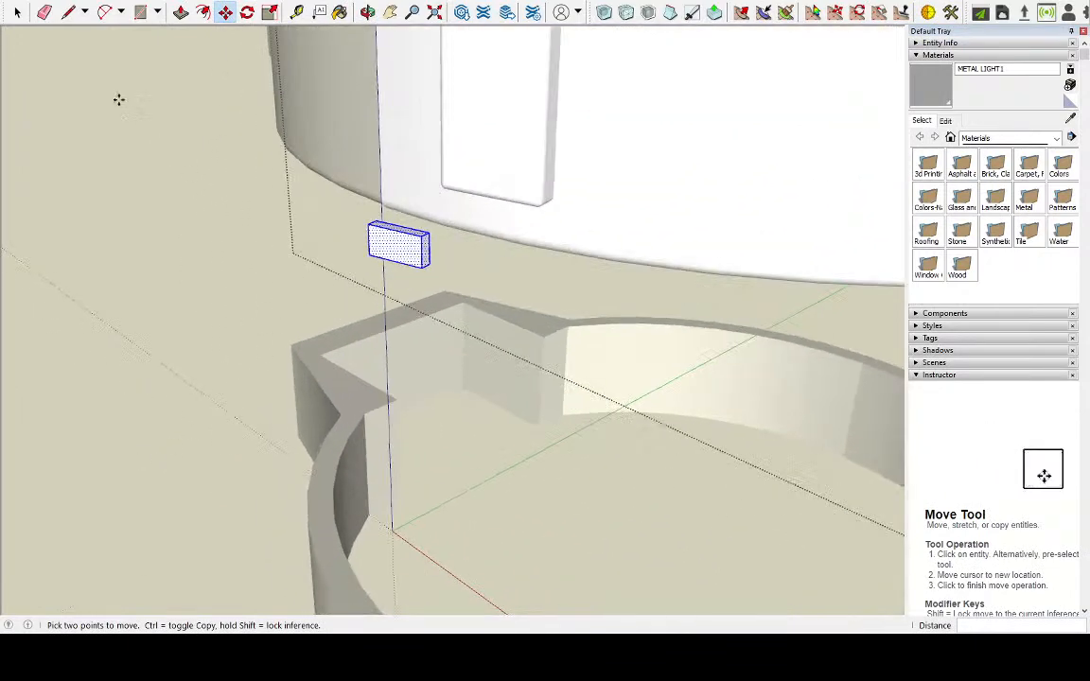
left_click(30, 115)
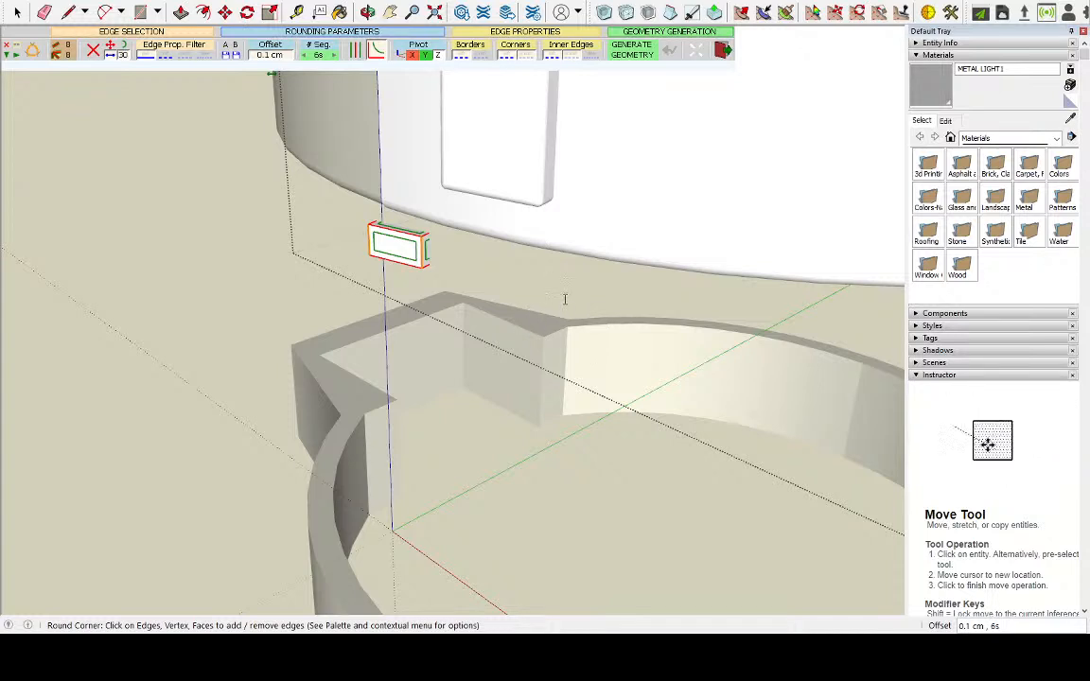
left_click(537, 325)
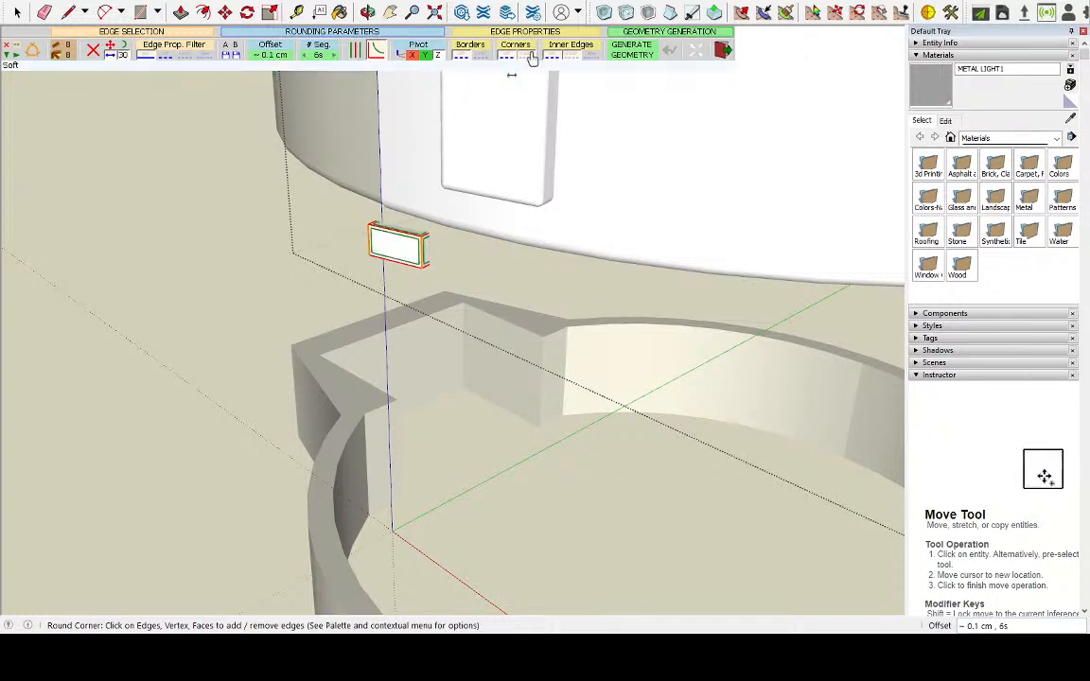
left_click(619, 54)
middle_click_drag(560, 141, 363, 248)
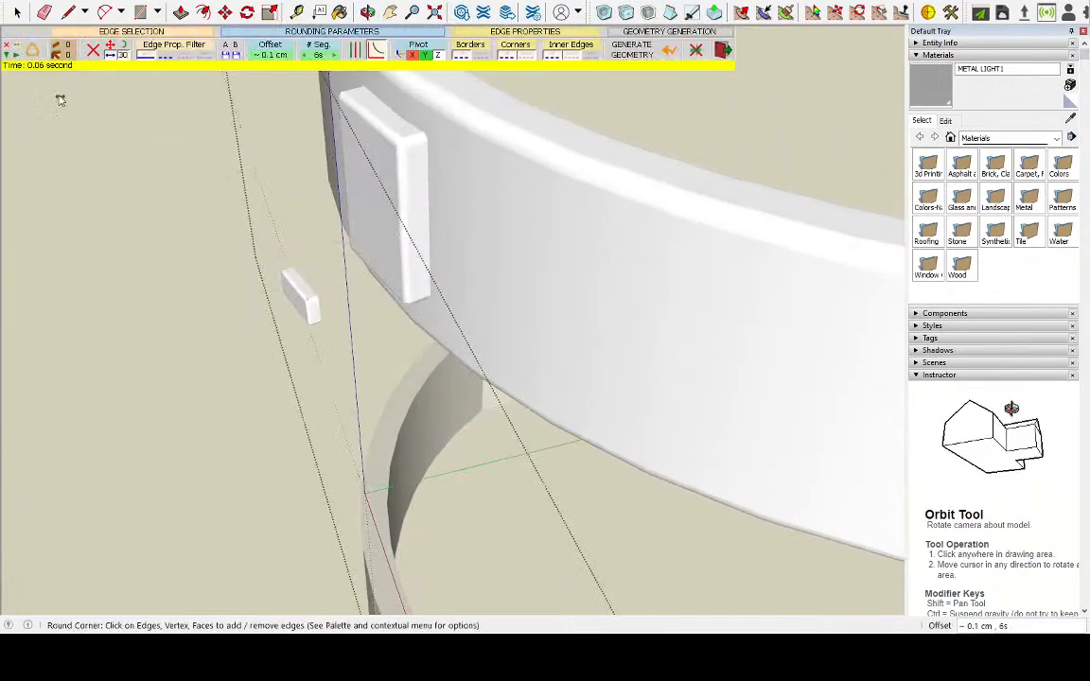
key("space")
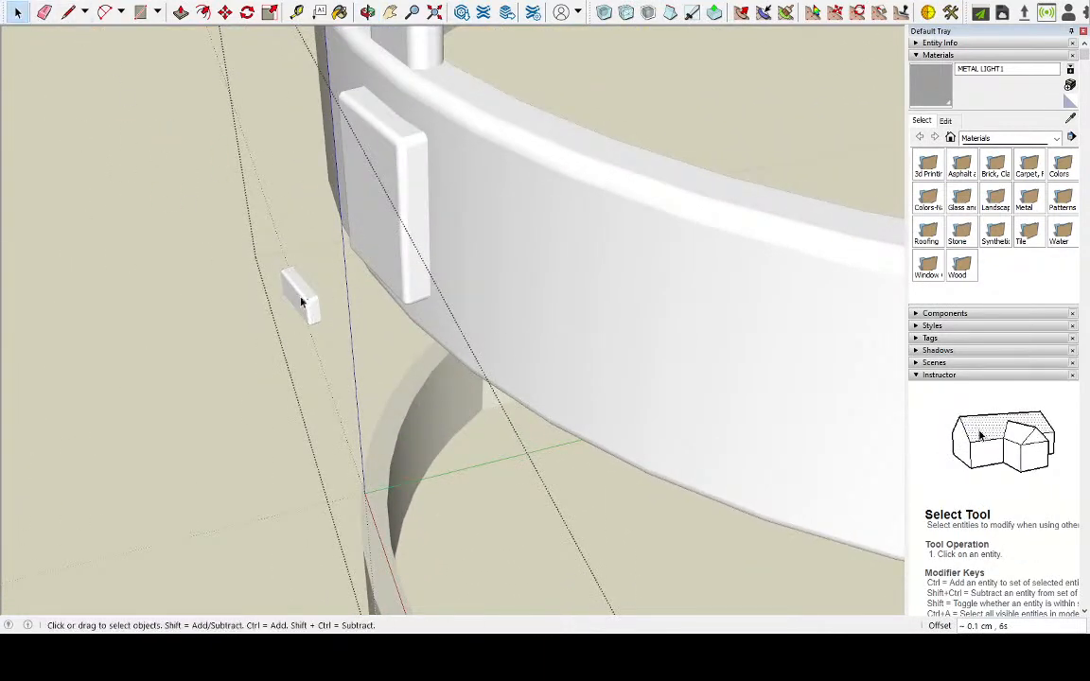
Select all geometry of the rounded small box and make it a group
middle_click_drag(296, 340, 198, 253)
left_click_drag(189, 231, 243, 296)
left_click(227, 273)
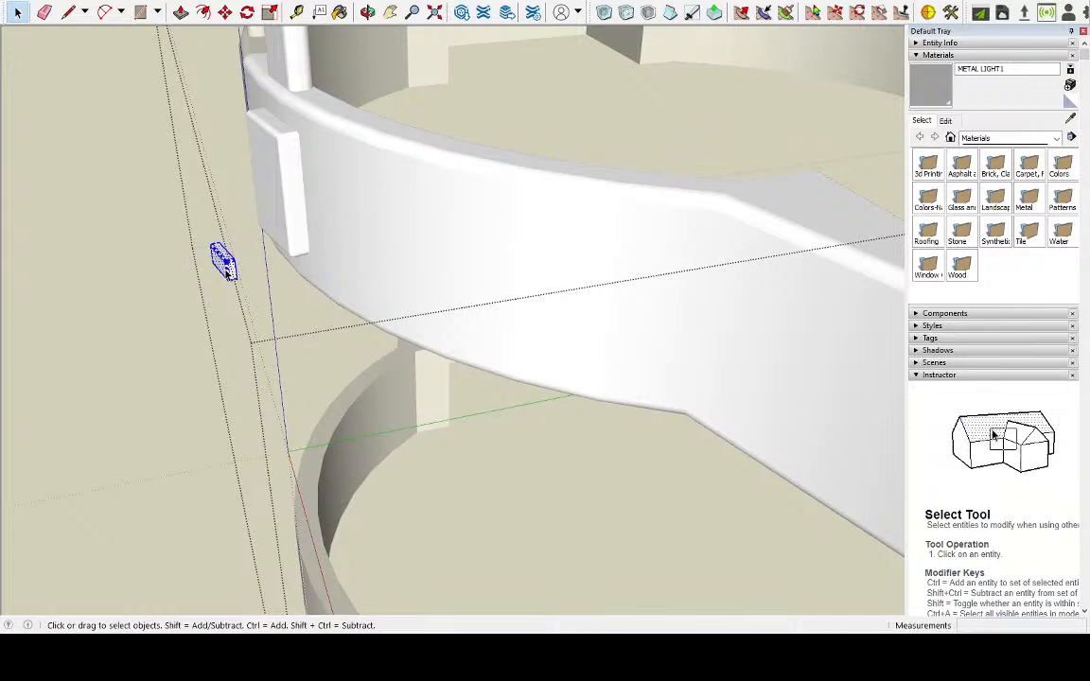
left_click(243, 358)
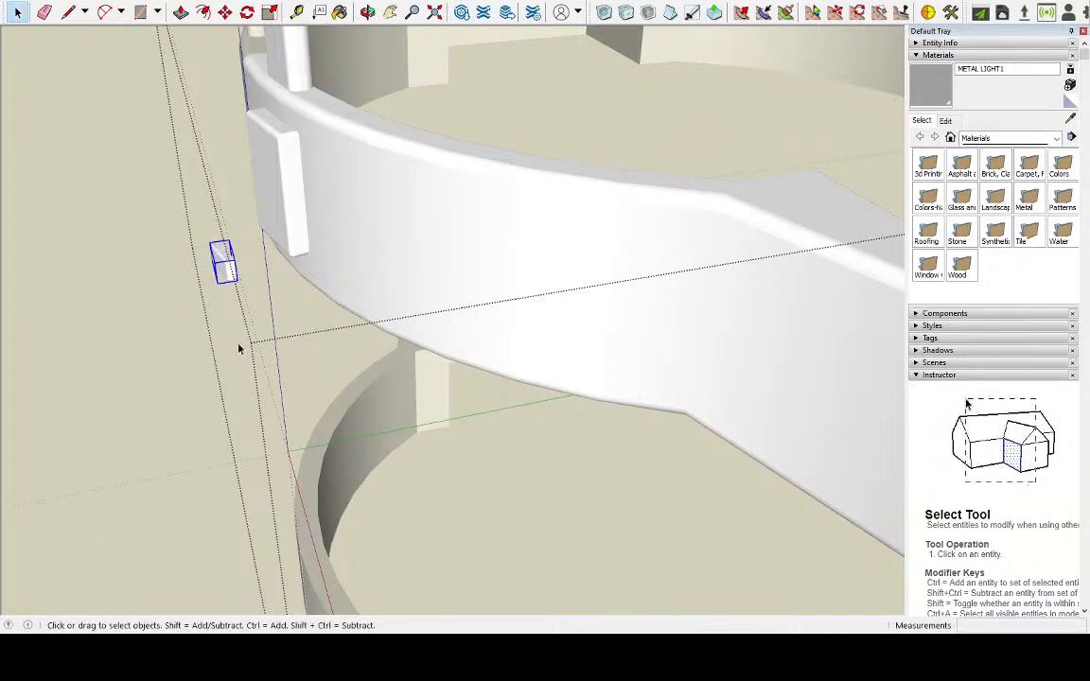
Open the small box group and paint all its faces with a new red material
middle_click_drag(213, 331, 734, 341)
scroll(369, 336, "down", 5)
scroll(537, 319, "up", 5)
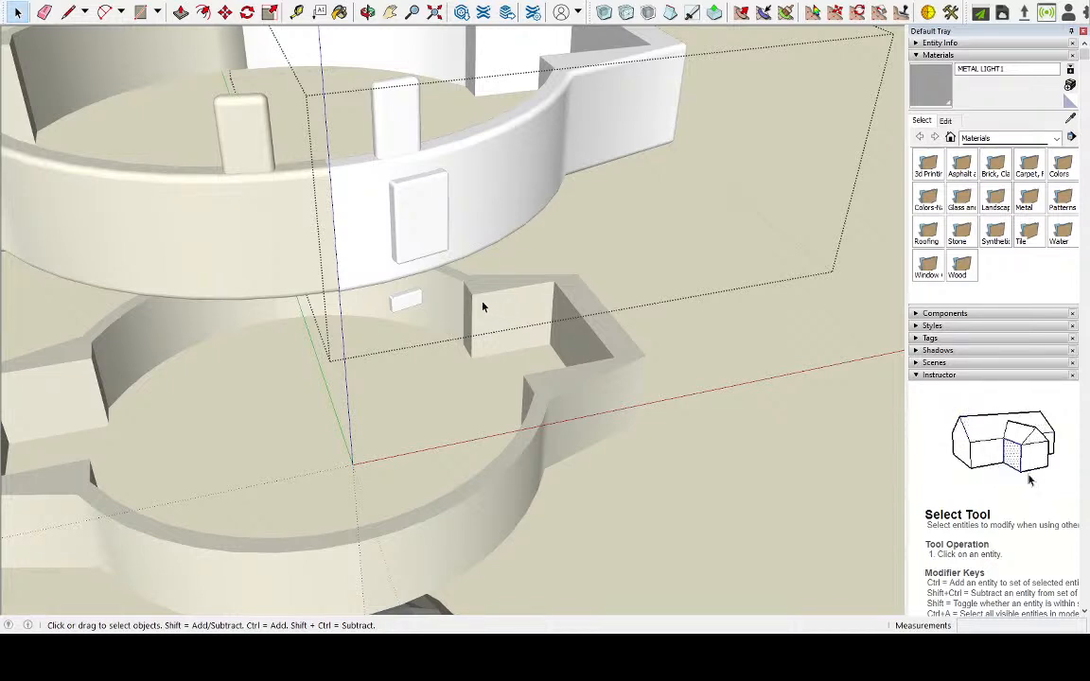
middle_click_drag(476, 306, 550, 255)
scroll(482, 253, "up", 3)
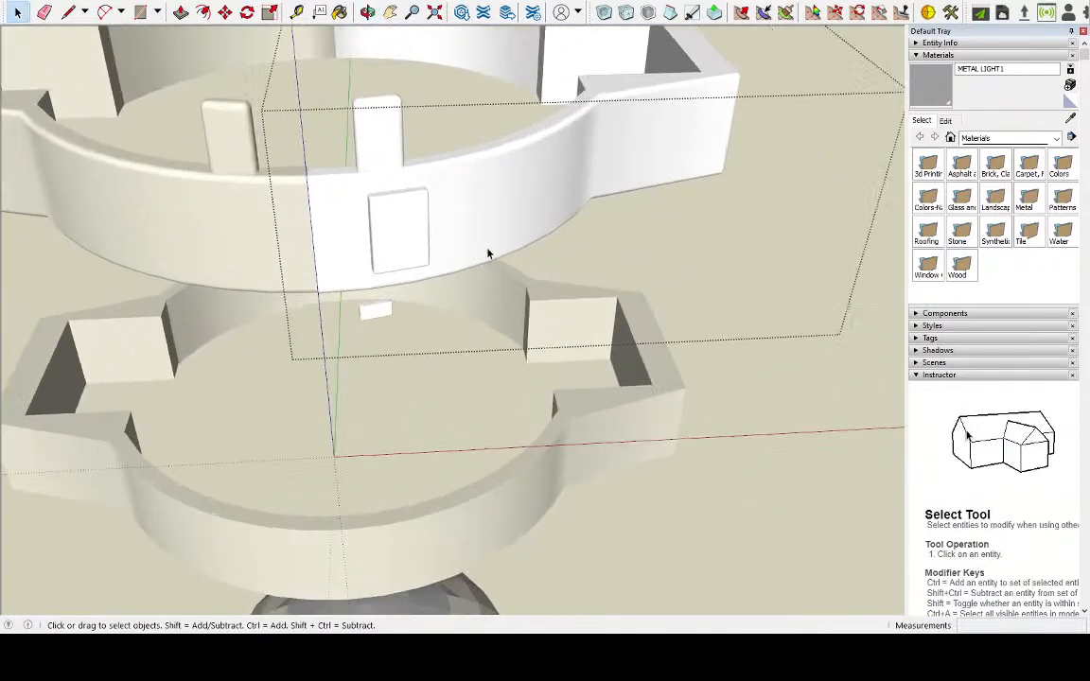
scroll(431, 394, "down", 3)
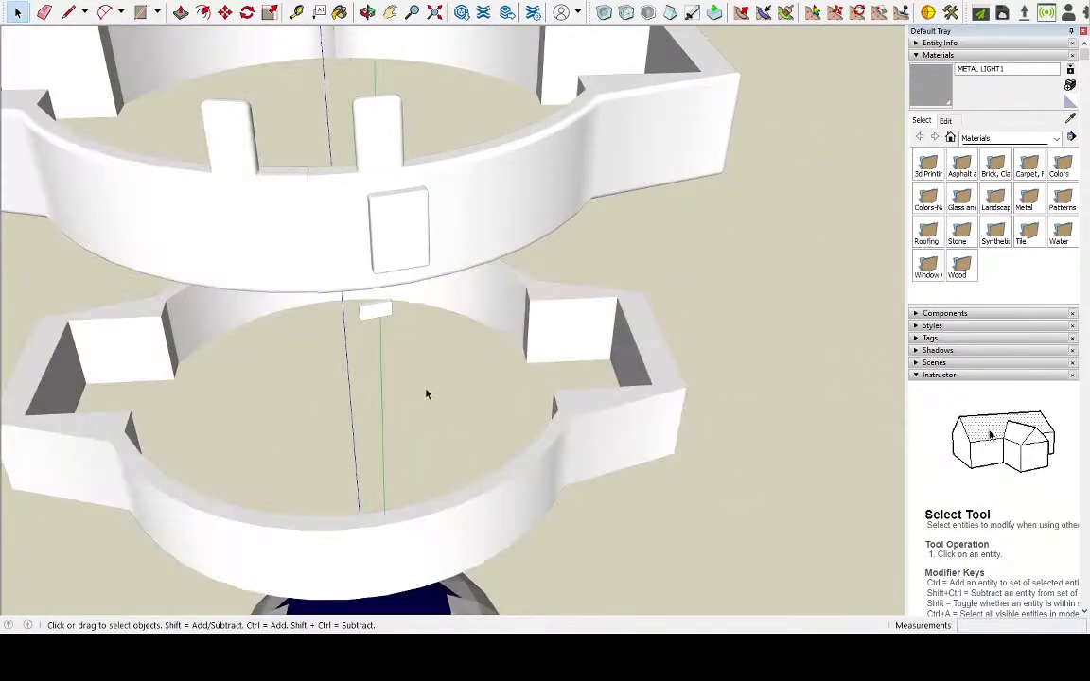
scroll(382, 311, "up", 3)
left_click(382, 314)
double_click(383, 314)
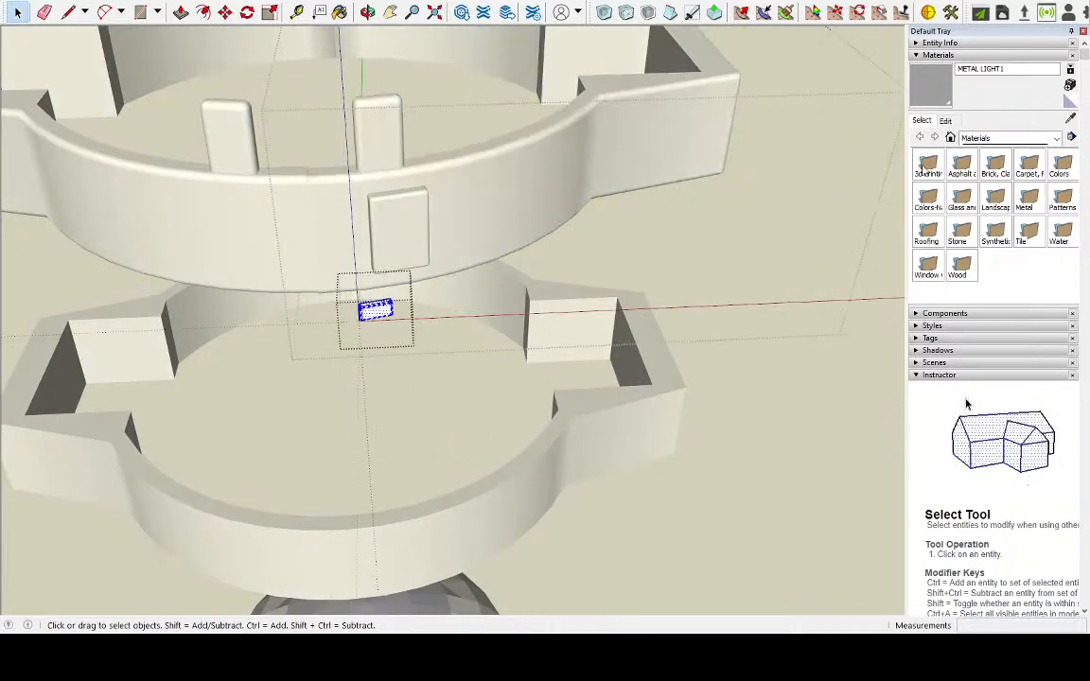
left_click(975, 139)
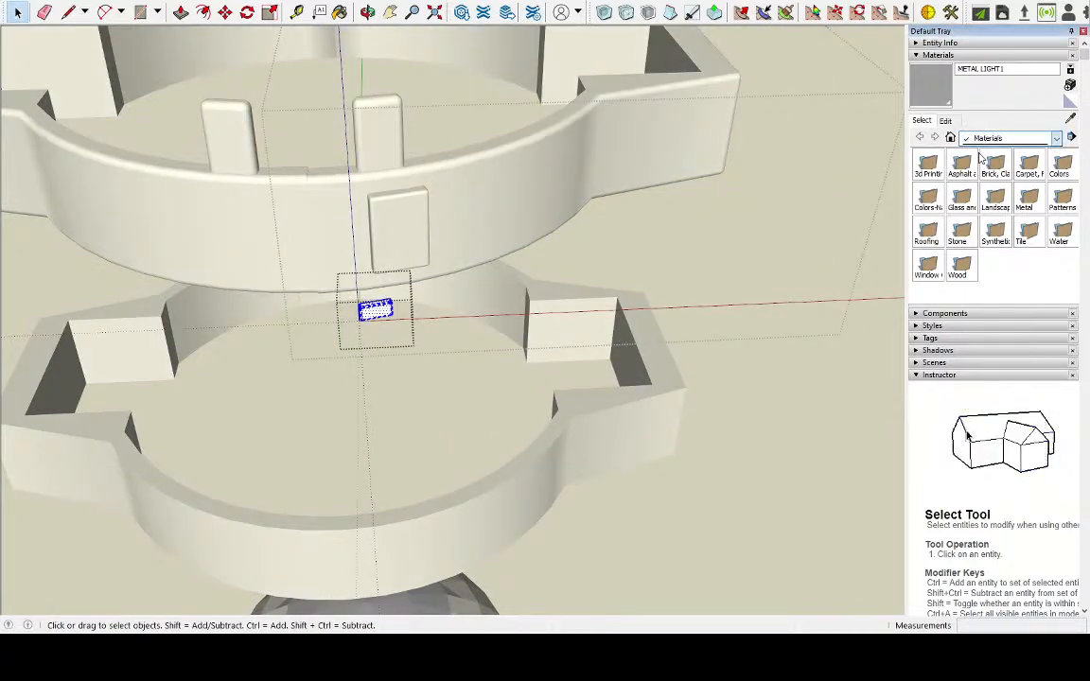
left_click(979, 163)
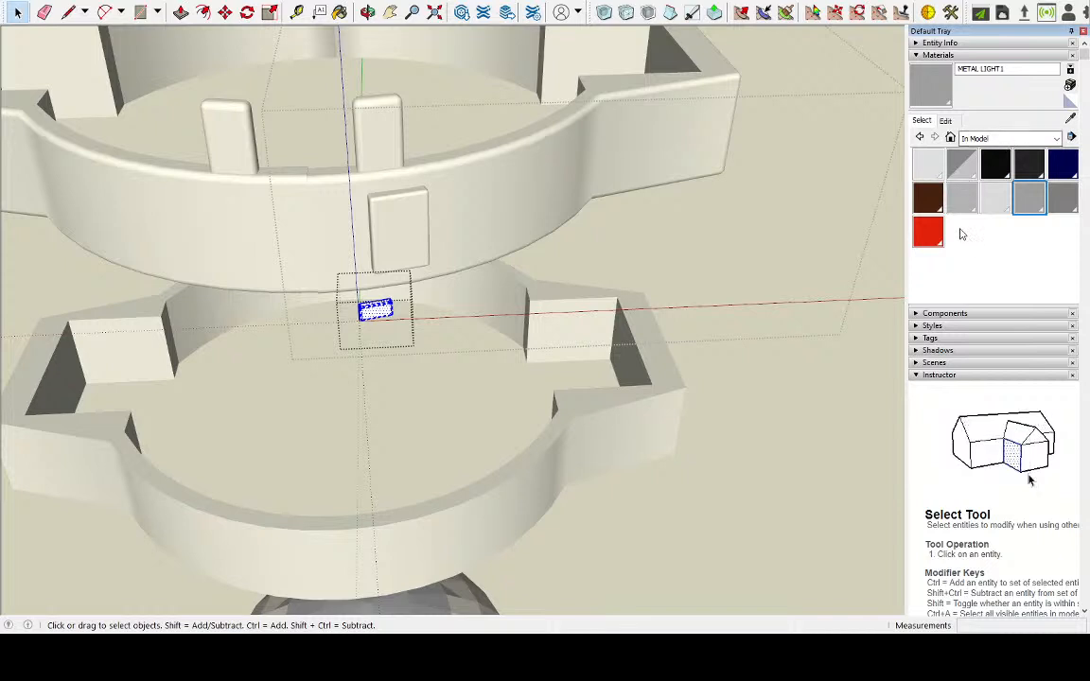
left_click(927, 164)
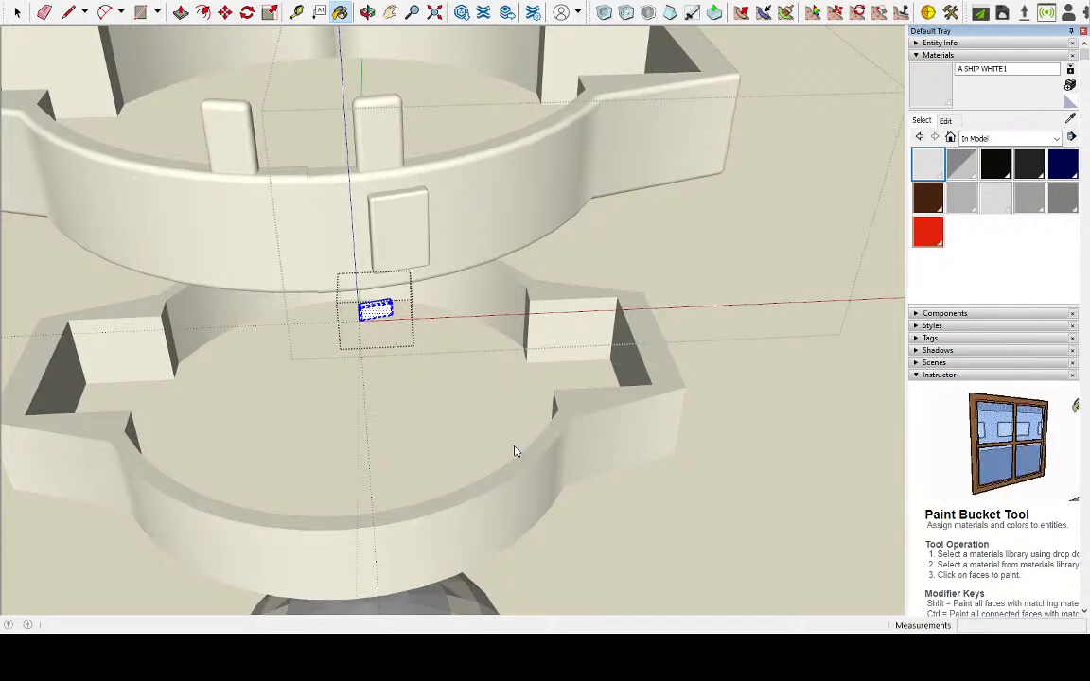
scroll(384, 341, "up", 2)
left_click(382, 288)
scroll(382, 290, "up", 2)
scroll(383, 288, "up", 2)
scroll(384, 293, "down", 2)
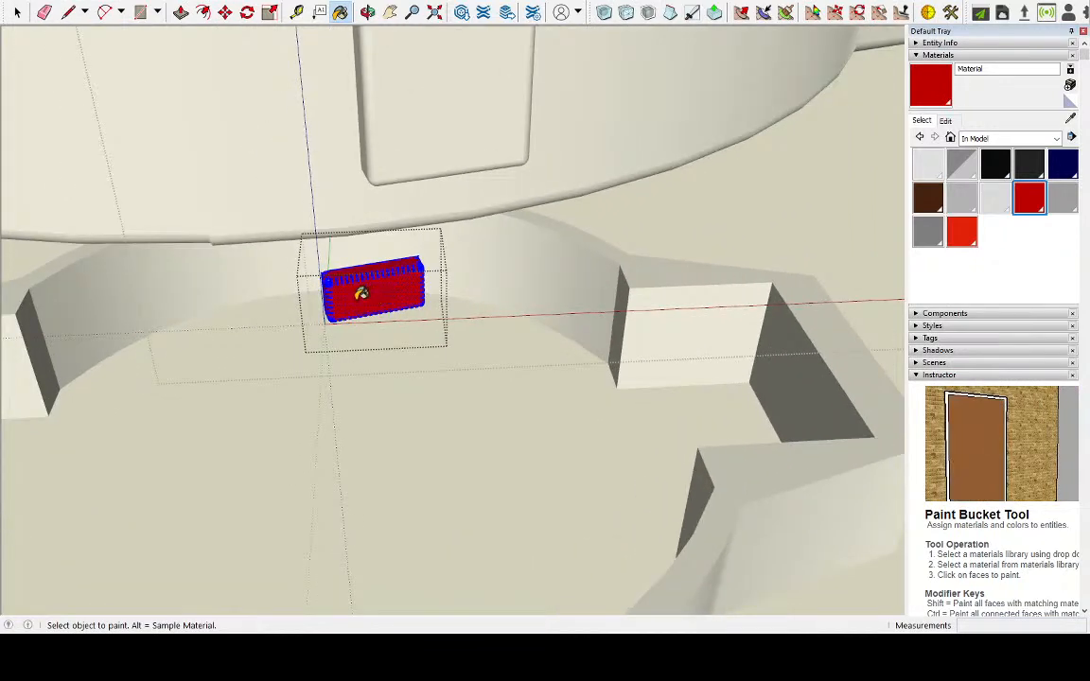
Add a new grey material to the model for the ring half with the wall block
middle_click_drag(331, 303, 513, 314)
scroll(514, 314, "down", 4)
left_click(17, 13)
left_click(705, 275)
middle_click_drag(705, 275, 527, 250)
double_click(438, 246)
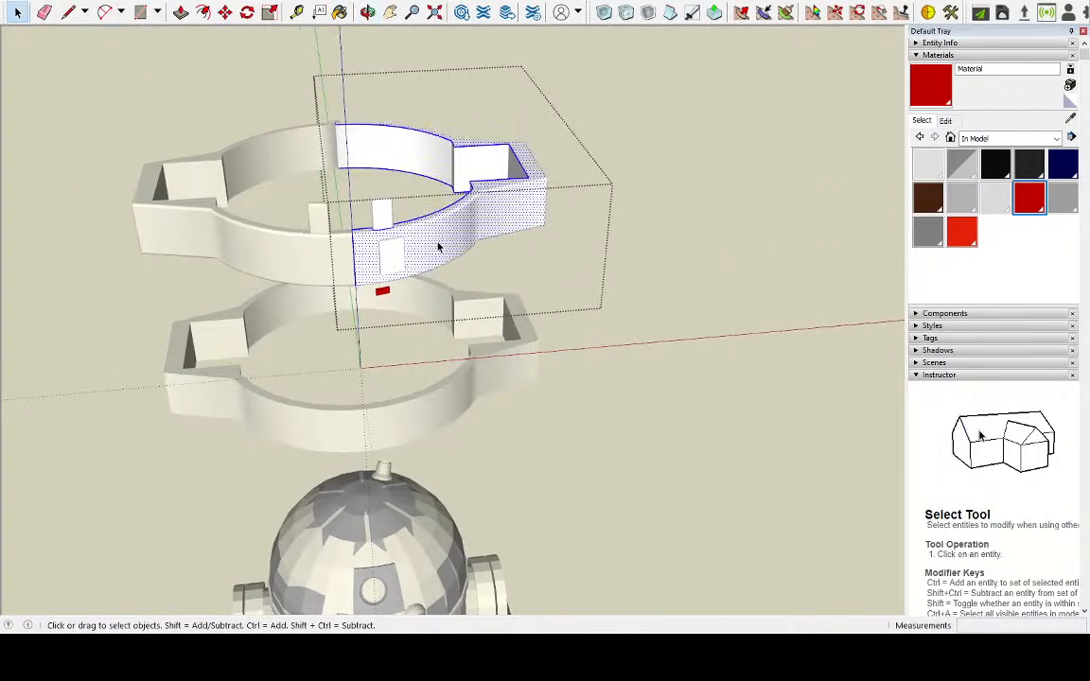
scroll(438, 246, "up", 2)
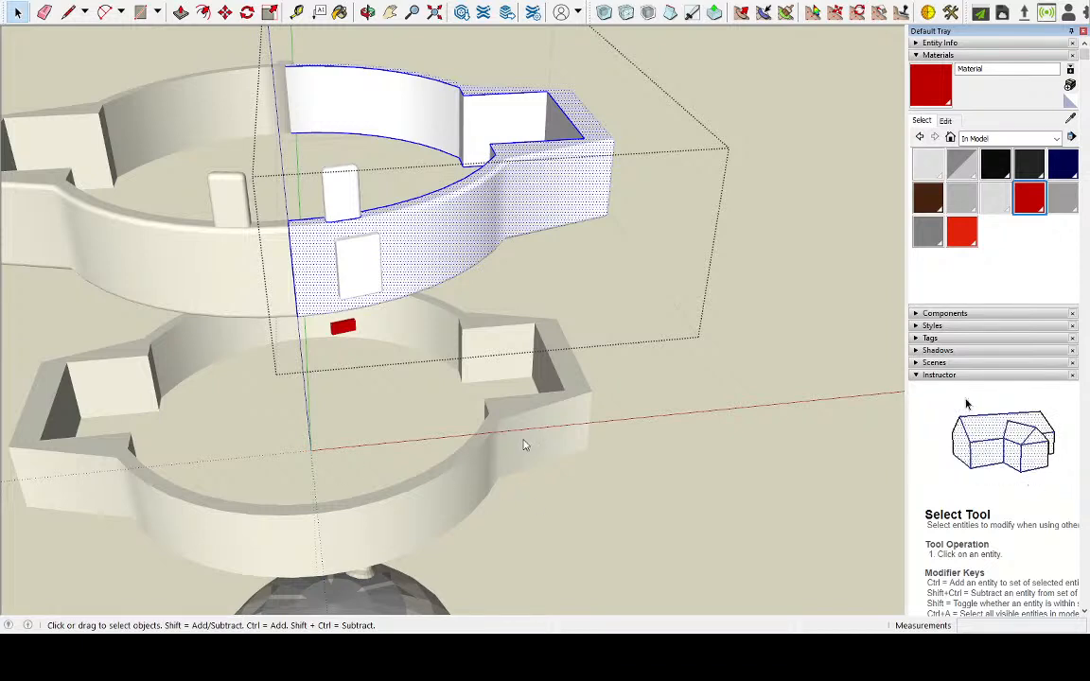
left_click(445, 241)
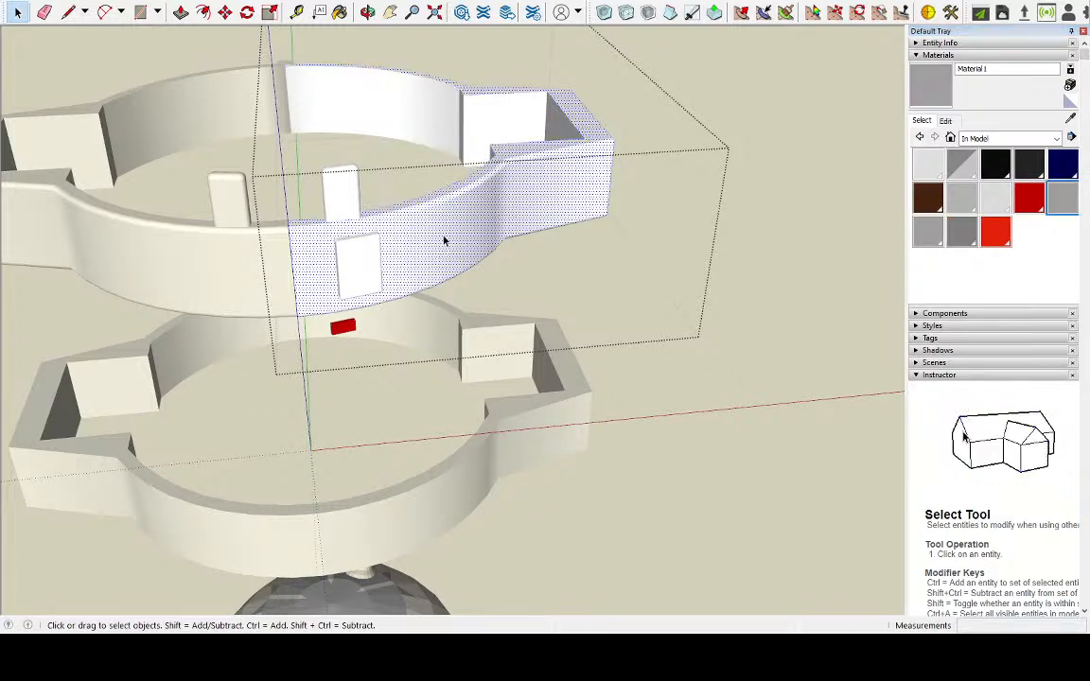
left_click(818, 375)
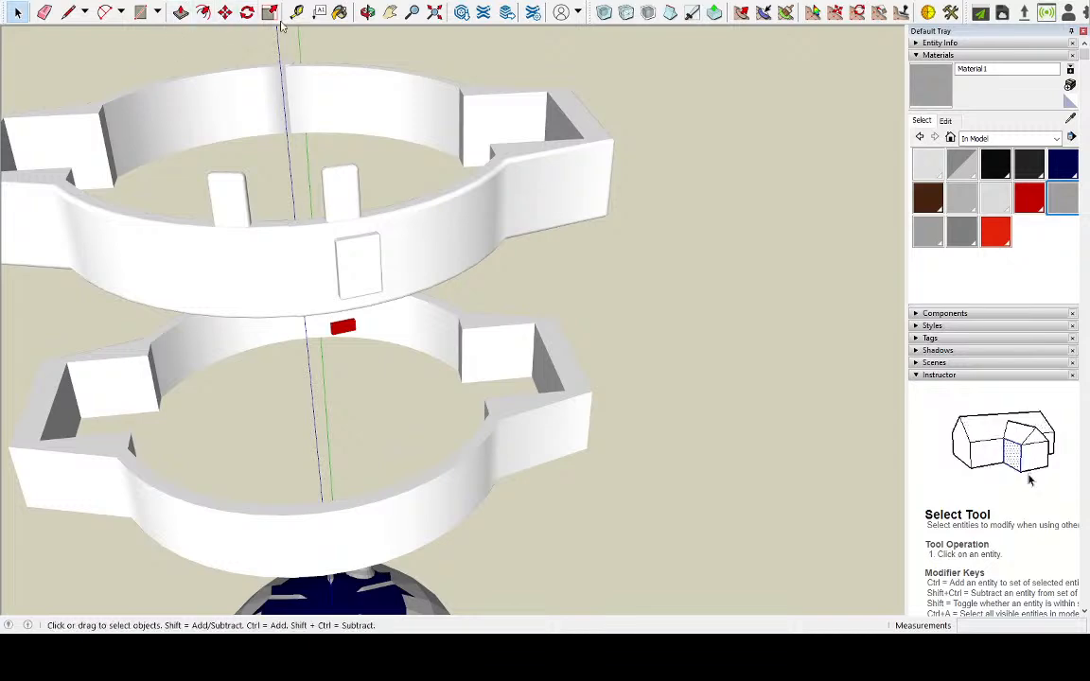
Try to paint the whole ring half with the wall block grey from outside its group
left_click(339, 11)
left_click(517, 186)
mouse_move(480, 210)
middle_mouse_down()
mouse_move(438, 218)
mouse_move(452, 226)
mouse_move(398, 208)
middle_mouse_up()
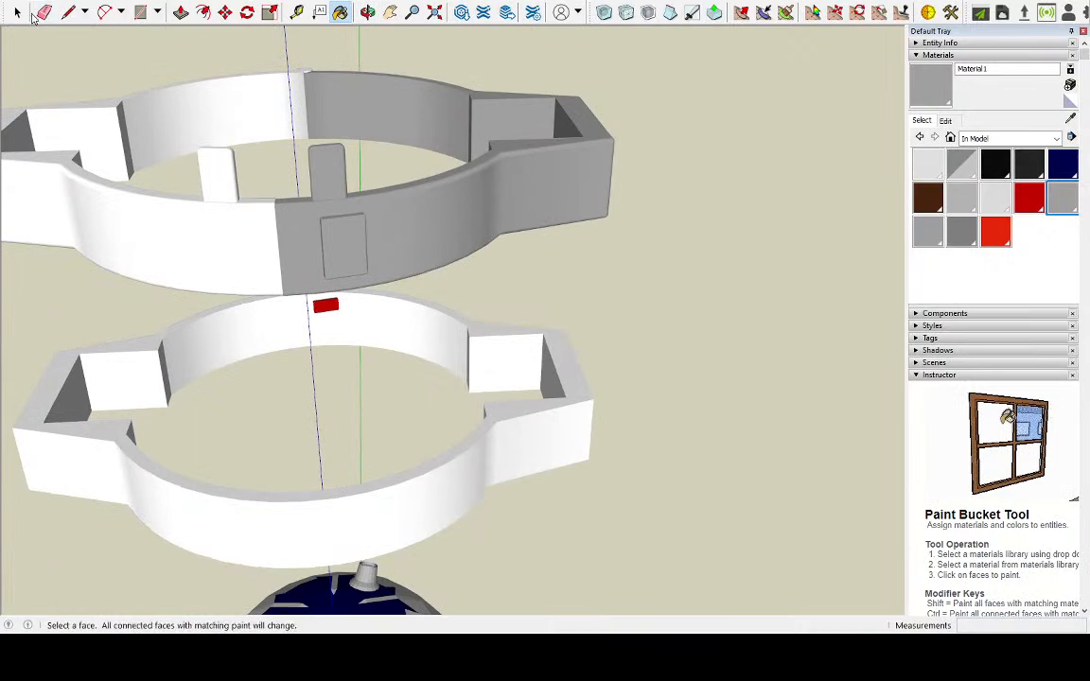
key("ctrl+z")
Open the group of the ring half with the wall block and paint its outer faces with the new grey
left_click(17, 12)
double_click(408, 231)
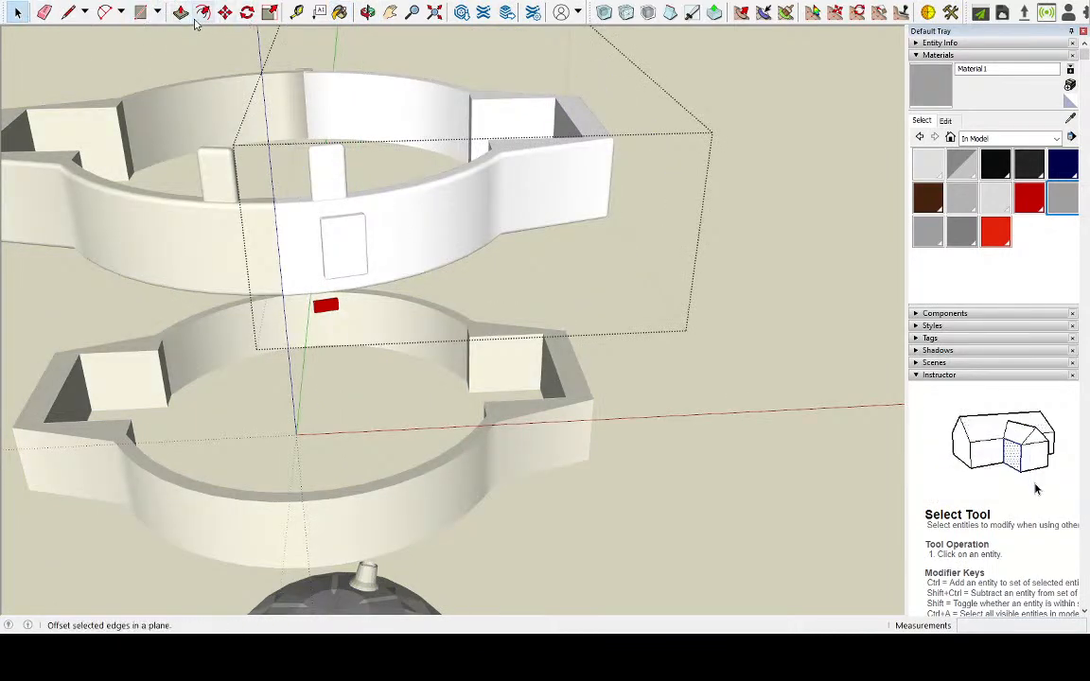
left_click(340, 11)
left_click(489, 187)
mouse_move(476, 188)
middle_mouse_down()
mouse_move(519, 246)
mouse_move(693, 260)
mouse_move(605, 227)
middle_mouse_up()
Paint the ring half's inner wall, arm recess and upright tab with the same grey
left_click(354, 118)
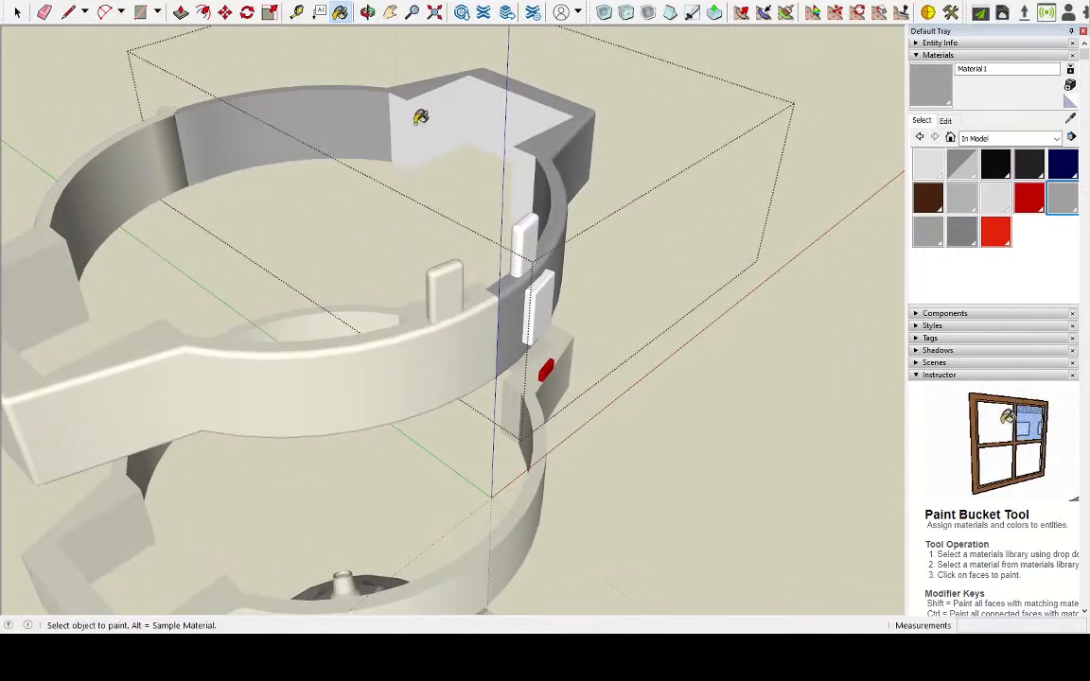
mouse_move(409, 115)
middle_mouse_down()
mouse_move(477, 175)
mouse_move(499, 151)
middle_mouse_up()
left_click(419, 144)
mouse_move(419, 144)
middle_mouse_down()
mouse_move(389, 146)
mouse_move(725, 132)
middle_mouse_up()
left_click(347, 176)
mouse_move(347, 176)
middle_mouse_down()
mouse_move(348, 195)
mouse_move(109, 182)
mouse_move(202, 175)
mouse_move(164, 163)
mouse_move(433, 162)
mouse_move(486, 139)
mouse_move(693, 128)
mouse_move(480, 131)
mouse_move(486, 139)
middle_mouse_up()
scroll(509, 297, "up", 3)
left_click(514, 368)
mouse_move(513, 367)
middle_mouse_down()
mouse_move(887, 353)
mouse_move(440, 307)
mouse_move(737, 326)
mouse_move(131, 280)
middle_mouse_up()
Paint the raised wall block with a darker grey material and close the ring half's group
scroll(375, 323, "up", 3)
middle_click_drag(375, 323, 485, 352)
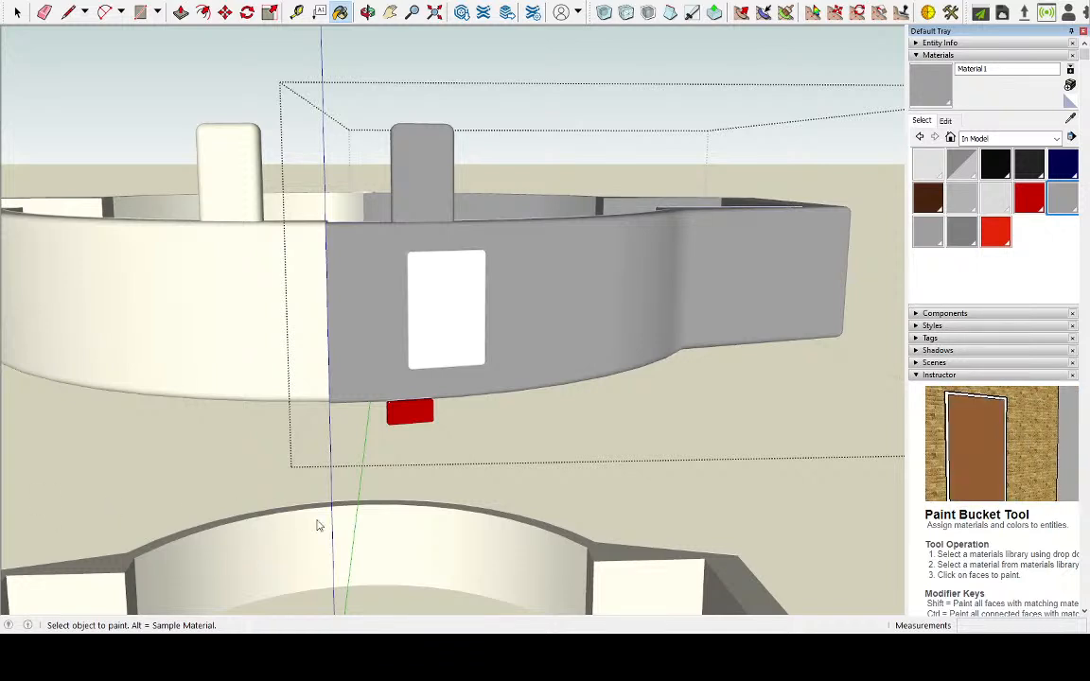
left_click(441, 318)
mouse_move(439, 317)
middle_mouse_down()
mouse_move(643, 381)
mouse_move(574, 462)
mouse_move(520, 429)
middle_mouse_up()
scroll(523, 416, "down", 2)
key("space")
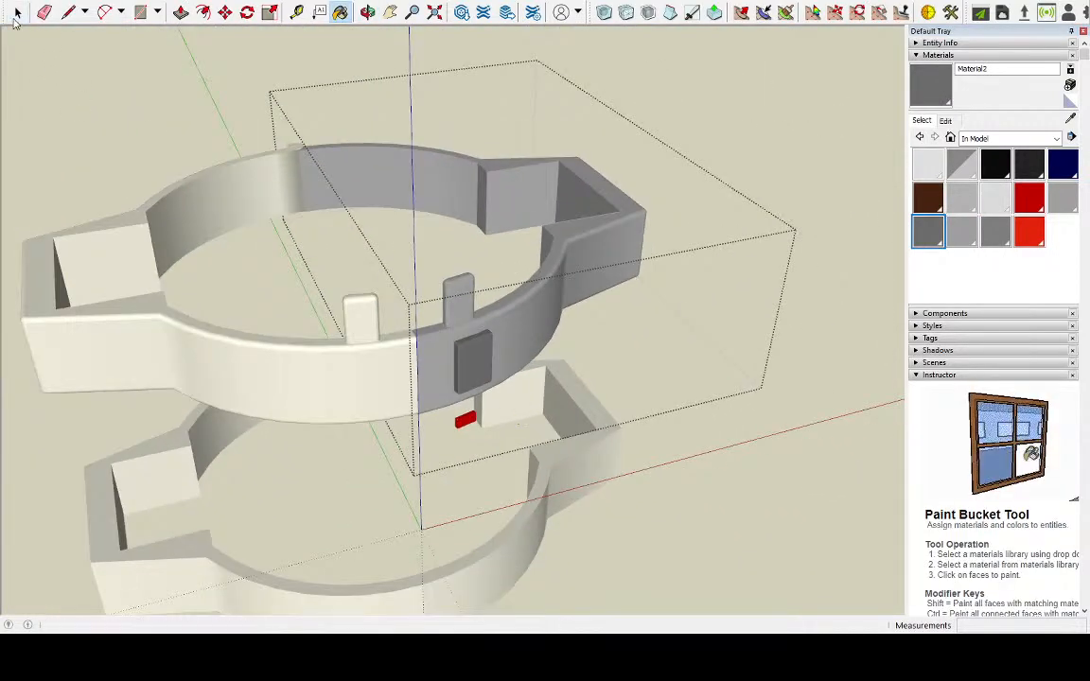
left_click(304, 149)
left_click(422, 195)
left_click(200, 110)
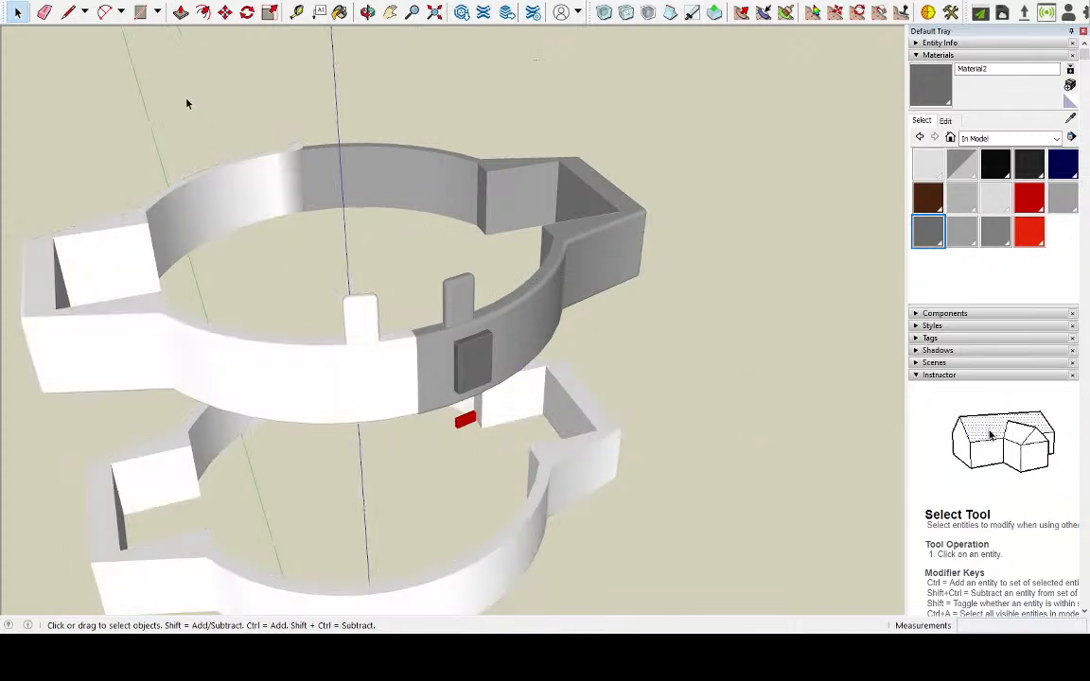
Move the grey ring half about 10 cm sideways, away from the white half
left_click(438, 178)
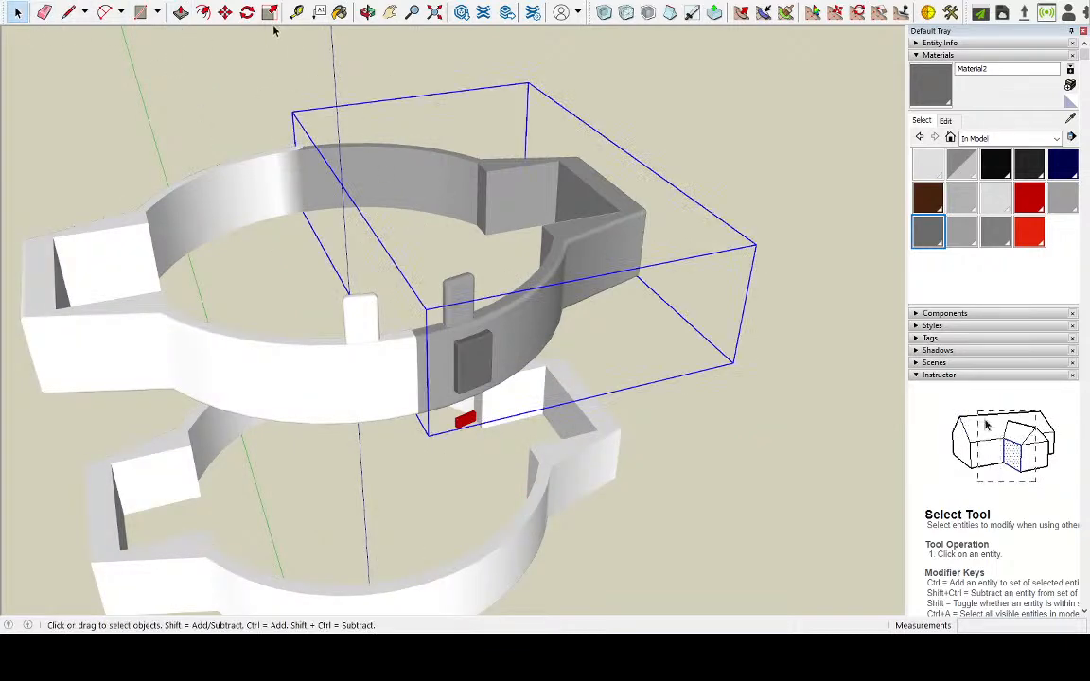
left_click(225, 11)
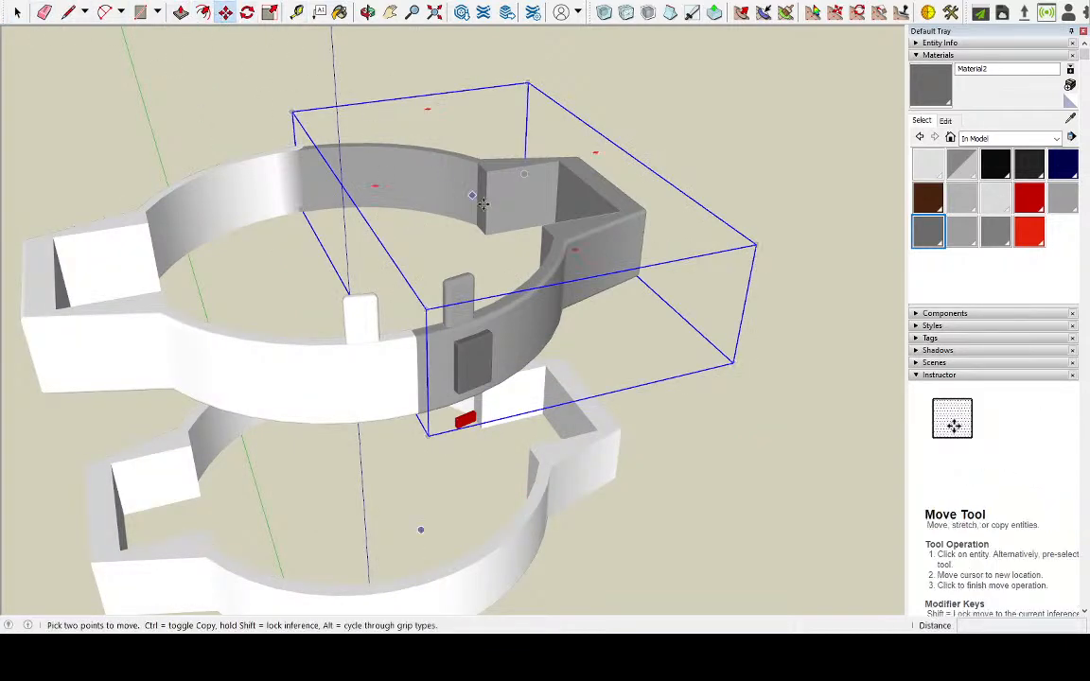
left_click(466, 190)
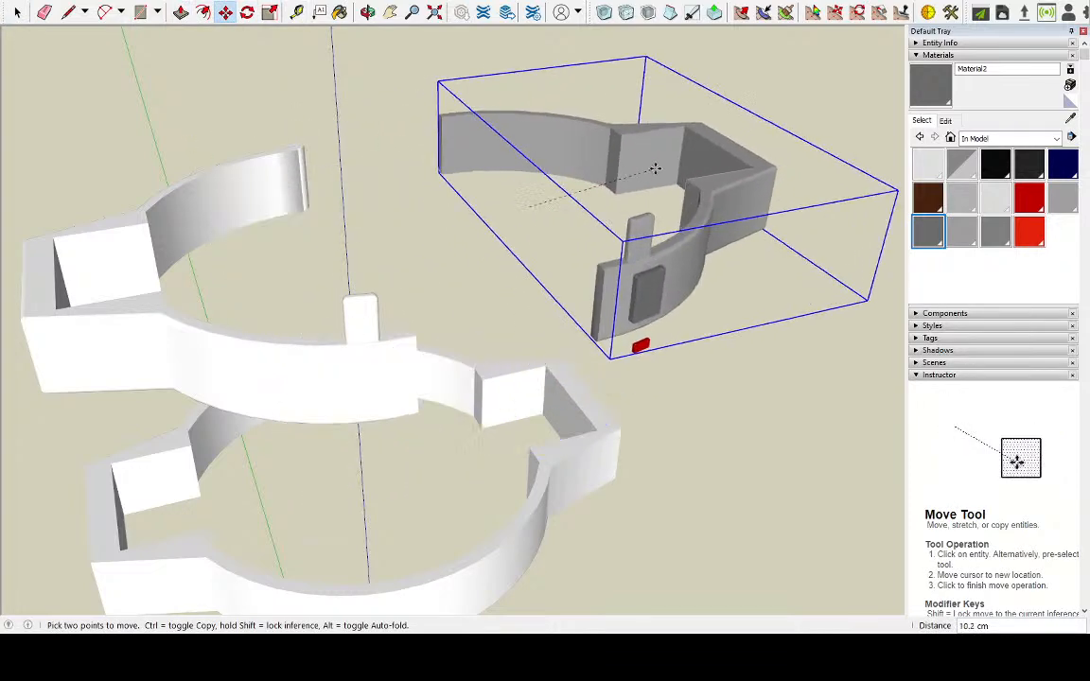
middle_click_drag(625, 183, 605, 271)
Open the moved ring half and paint the inner faces of its arm recess with the darker grey
scroll(620, 284, "up", 5)
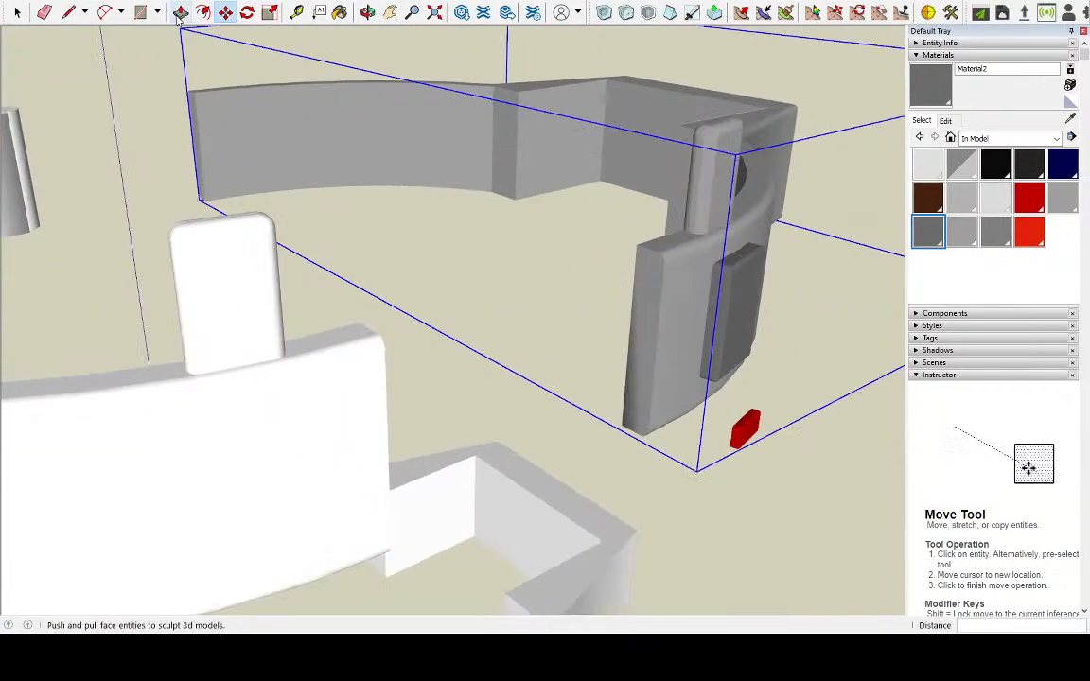
left_click(17, 12)
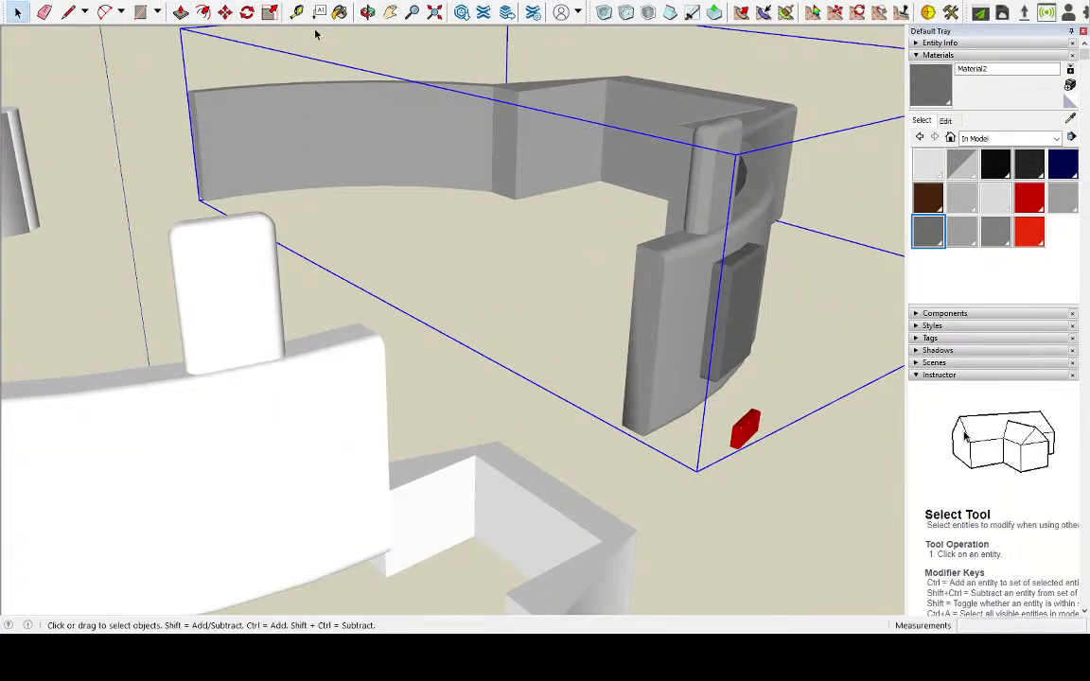
double_click(388, 135)
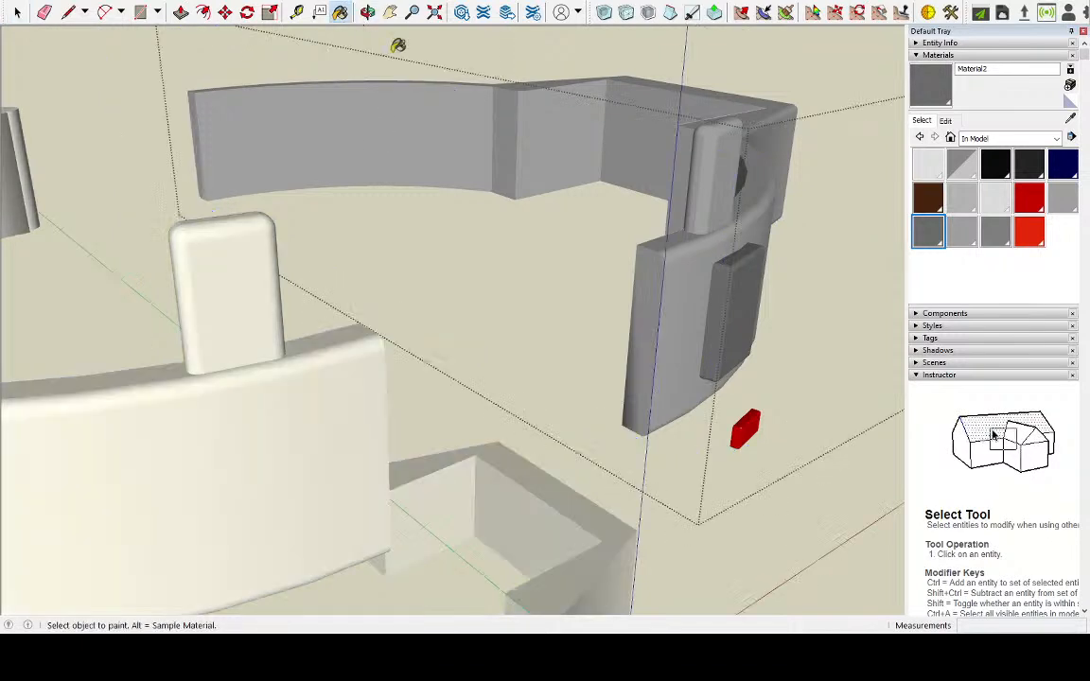
left_click(339, 11)
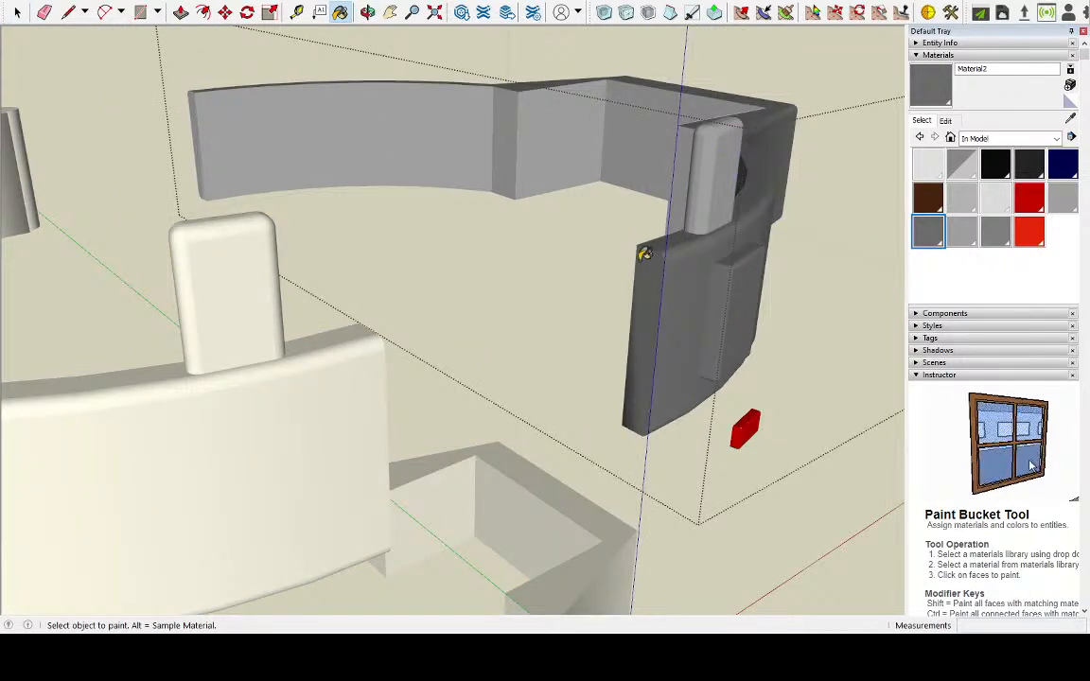
left_click(538, 155)
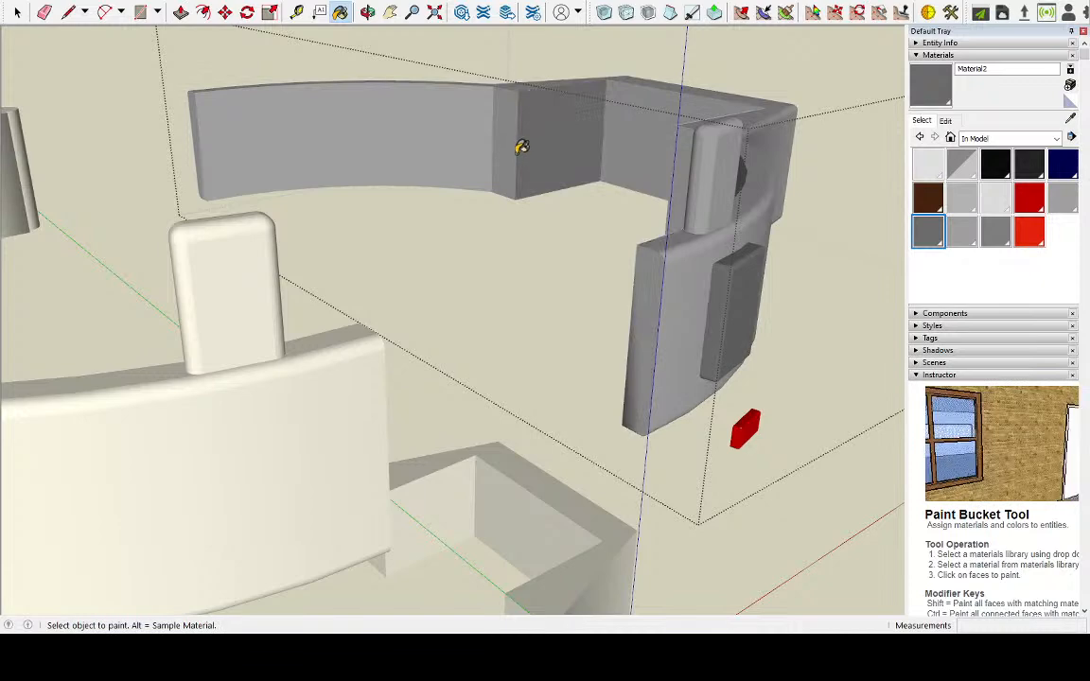
left_click(493, 144)
left_click(644, 139)
Paint the front inner curved wall of the moved ring half so its connected faces match, and close the group
middle_click_drag(559, 178, 898, 204)
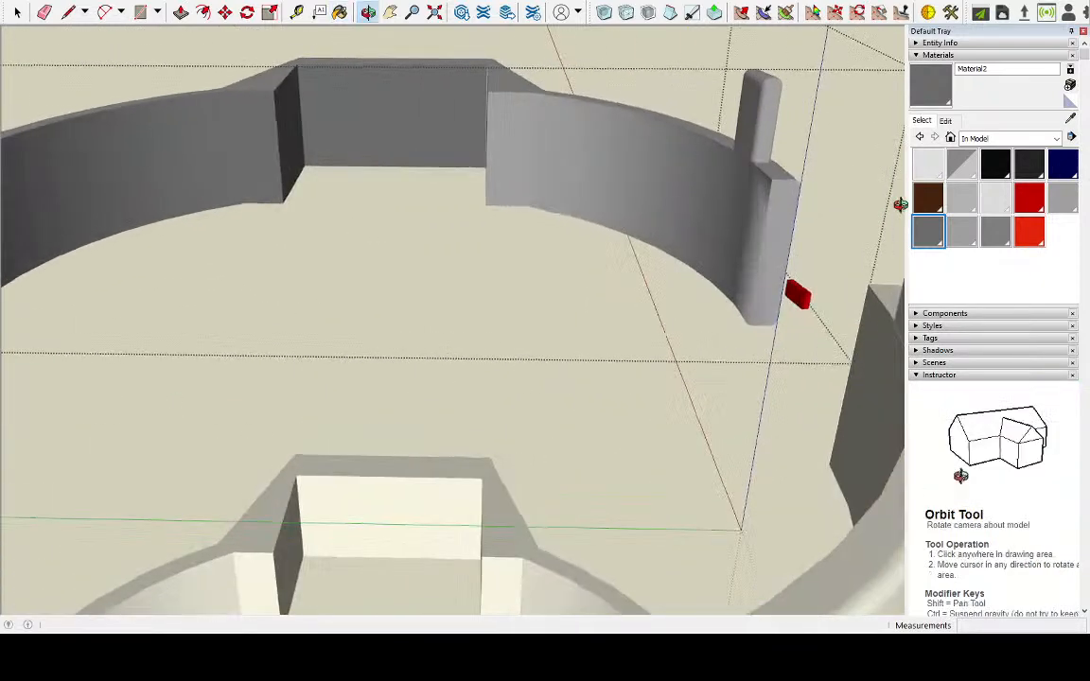
middle_click_drag(455, 166, 630, 175)
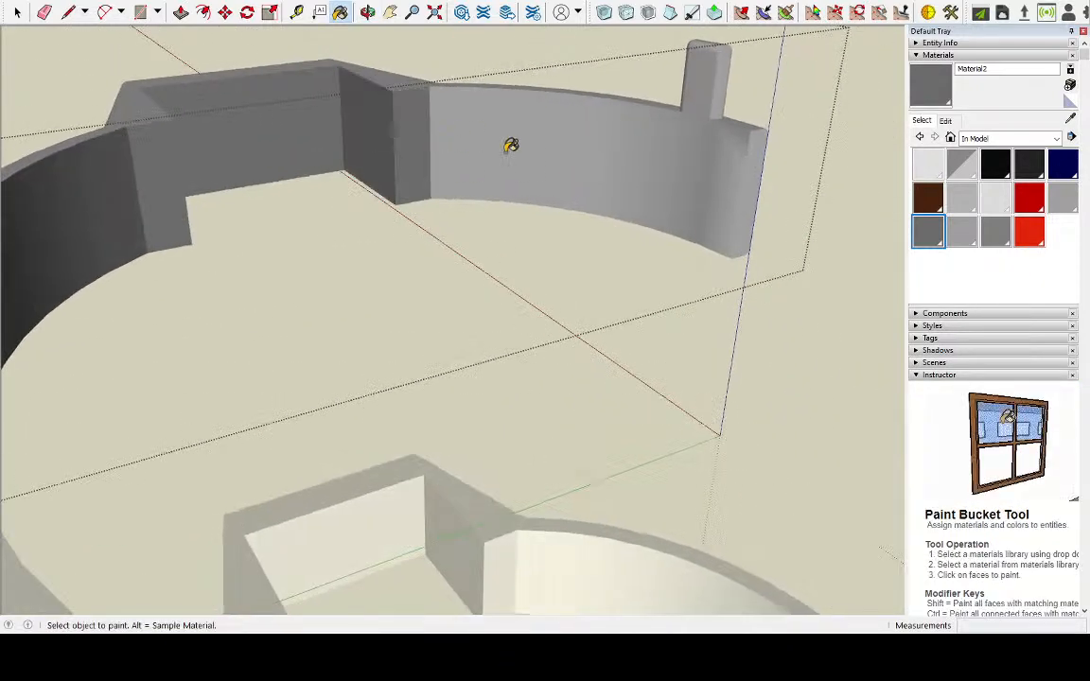
left_click(632, 166)
left_click(660, 168, "ctrl")
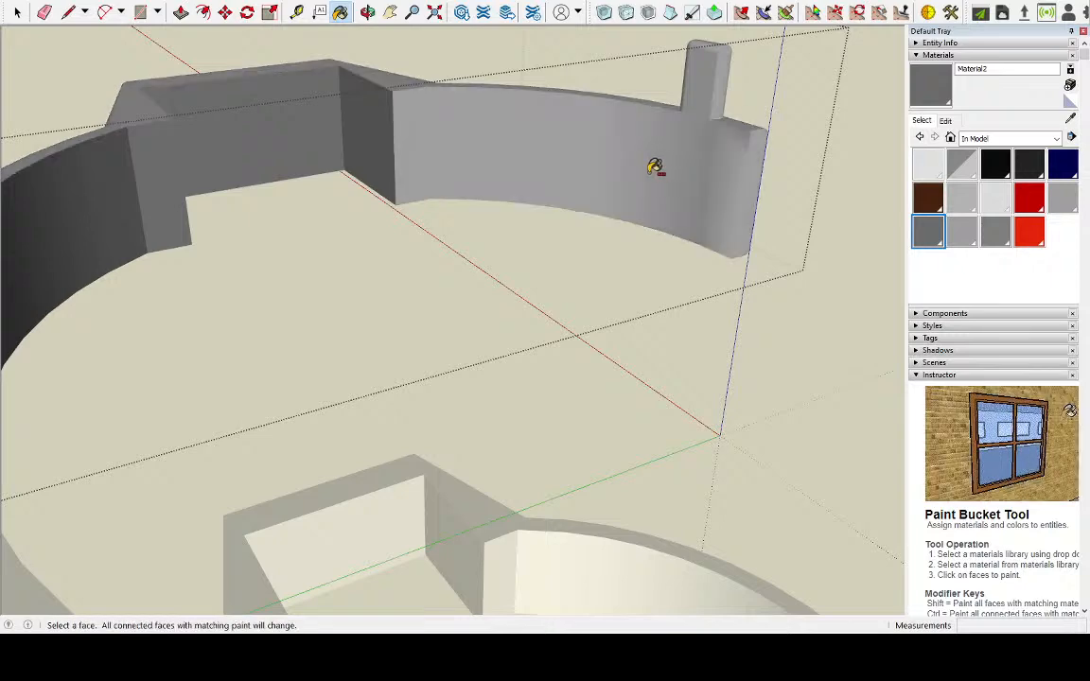
mouse_move(651, 163)
middle_mouse_down()
mouse_move(401, 182)
mouse_move(311, 173)
middle_mouse_up()
mouse_move(376, 178)
middle_mouse_down()
mouse_move(136, 163)
mouse_move(384, 183)
mouse_move(241, 181)
mouse_move(214, 211)
mouse_move(98, 246)
mouse_move(72, 235)
middle_mouse_up()
left_click(17, 14)
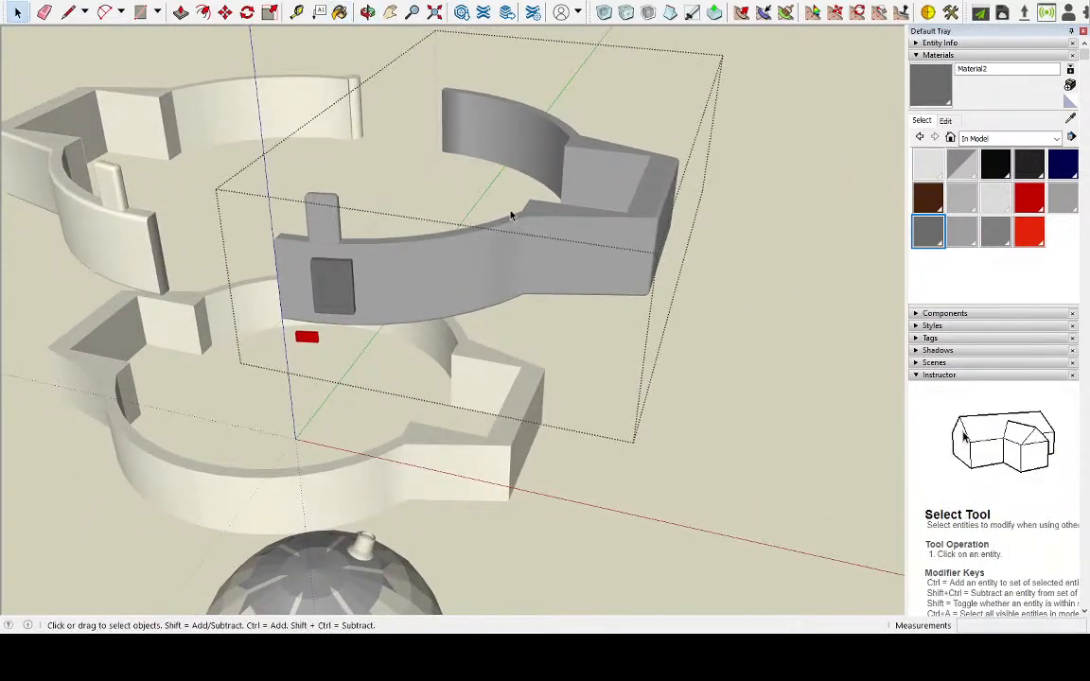
left_click(674, 351)
Open the unpainted ring half and paint its outer curved wall and upright tab with the grey Material1
scroll(674, 351, "down", 4)
scroll(457, 276, "up", 4)
middle_click_drag(457, 272, 409, 246)
scroll(288, 266, "down", 2)
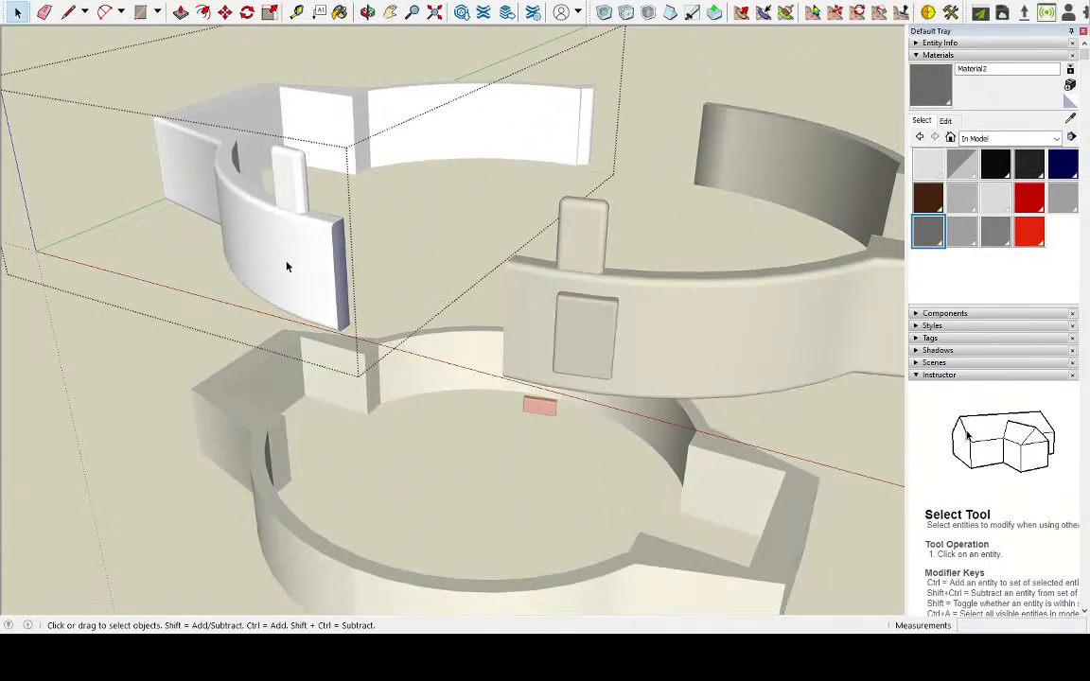
middle_click_drag(287, 256, 406, 253)
scroll(277, 246, "up", 5)
scroll(277, 253, "down", 2)
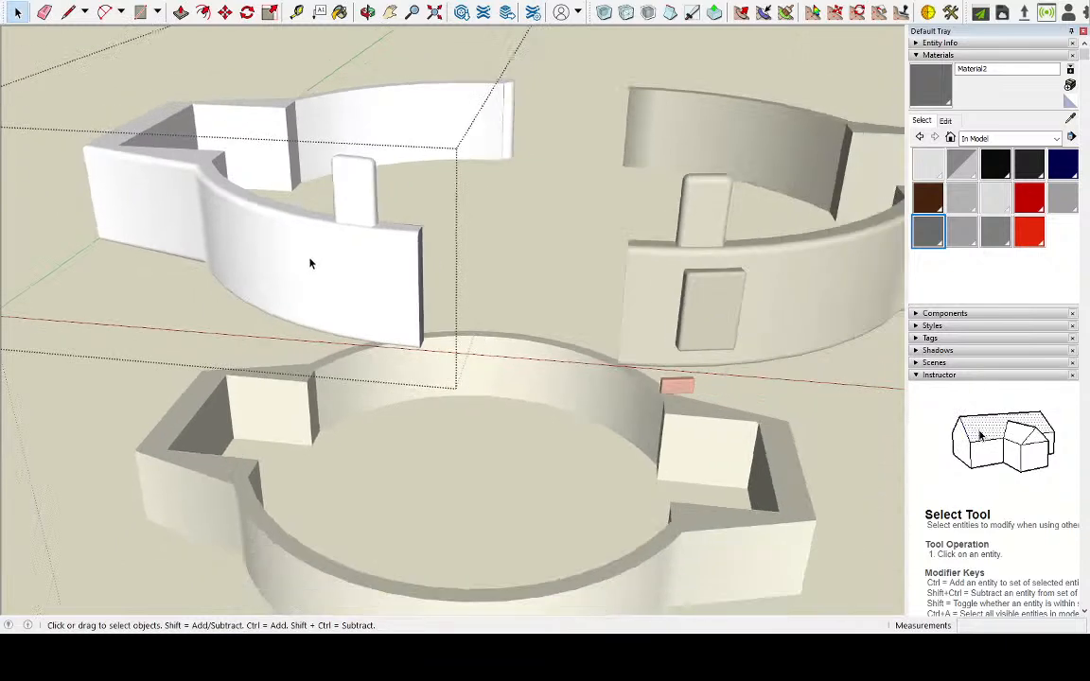
scroll(298, 262, "up", 1)
left_click(962, 237)
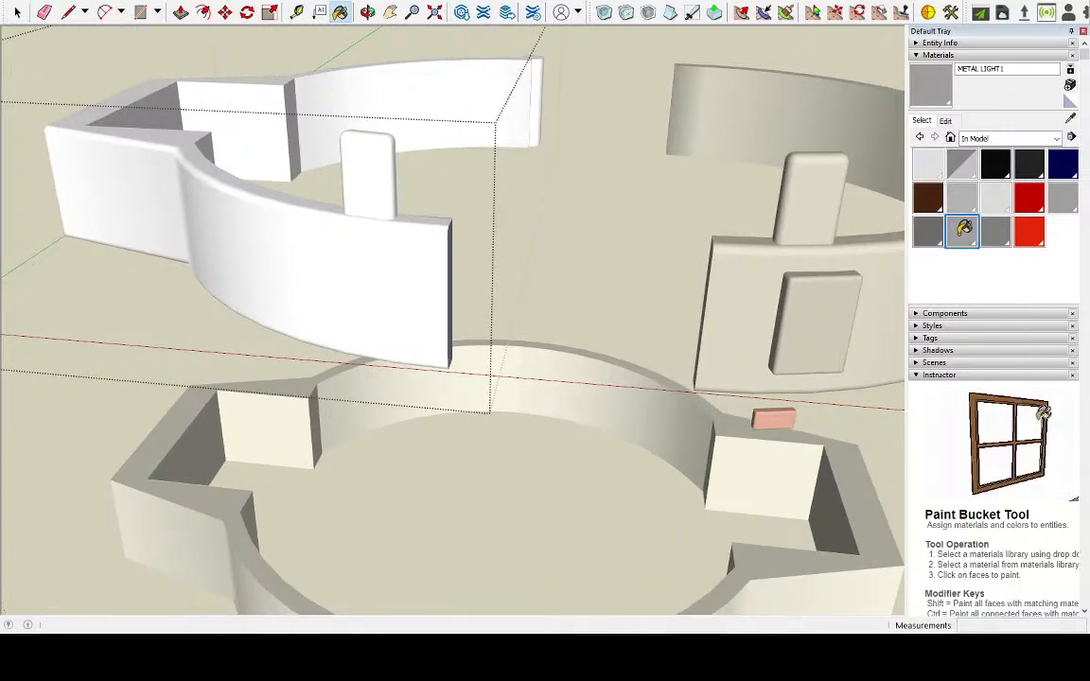
left_click(997, 202)
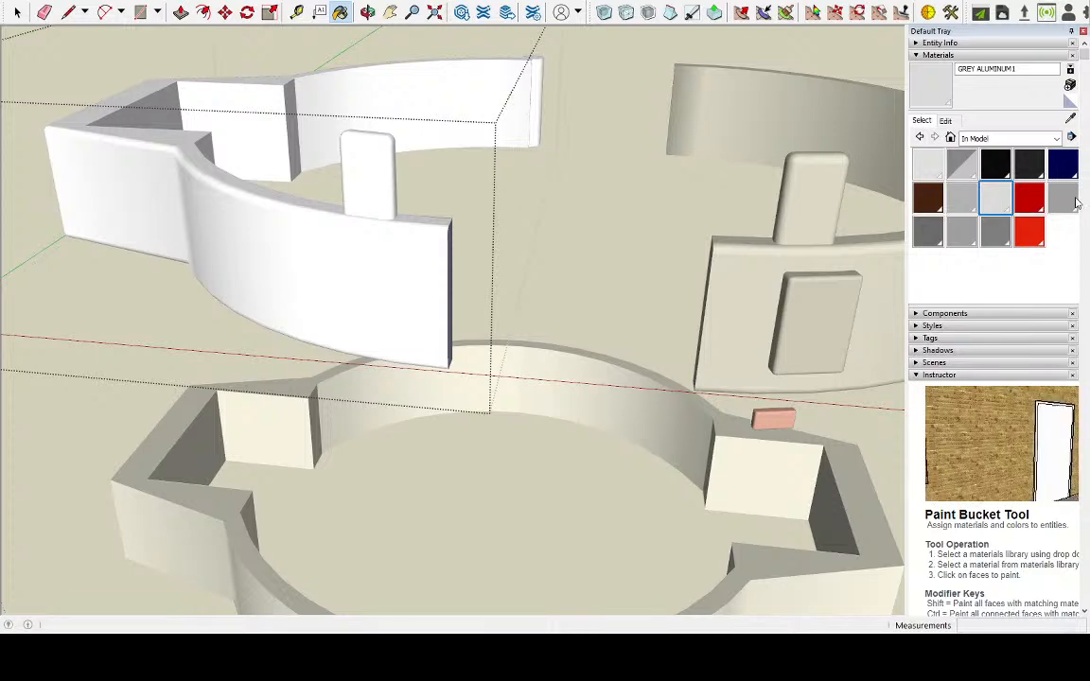
left_click(1061, 197)
left_click(434, 289)
left_click(387, 192)
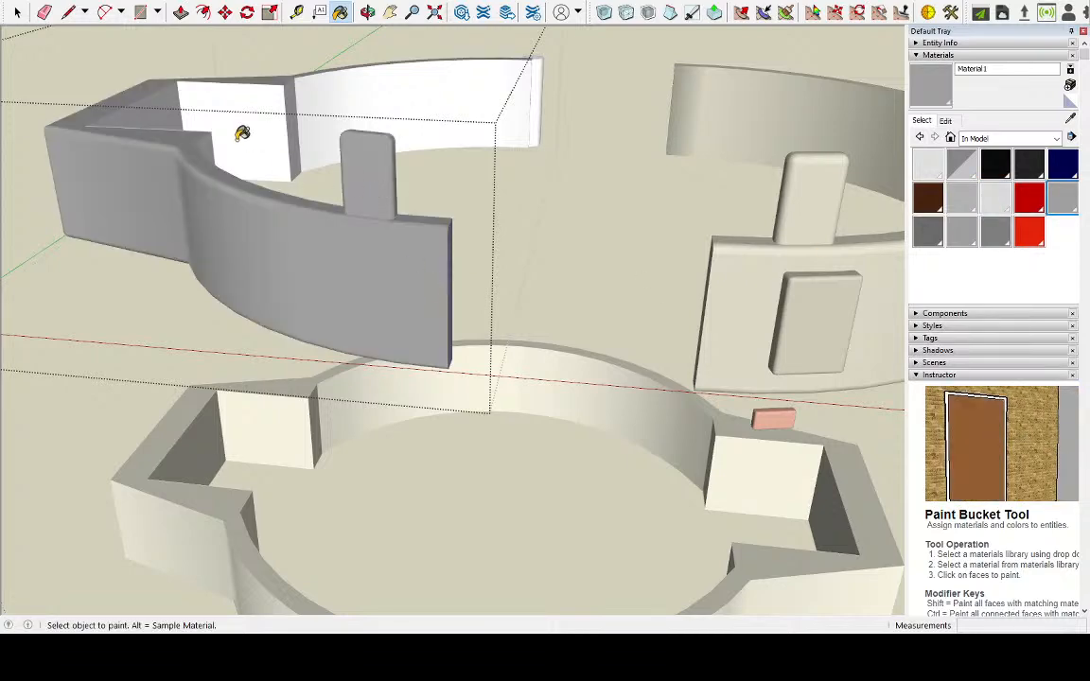
Paint the arm recess faces and the inner curved walls of the open ring half with Material1
left_click(243, 137)
left_click(316, 117)
middle_click_drag(466, 112, 105, 174)
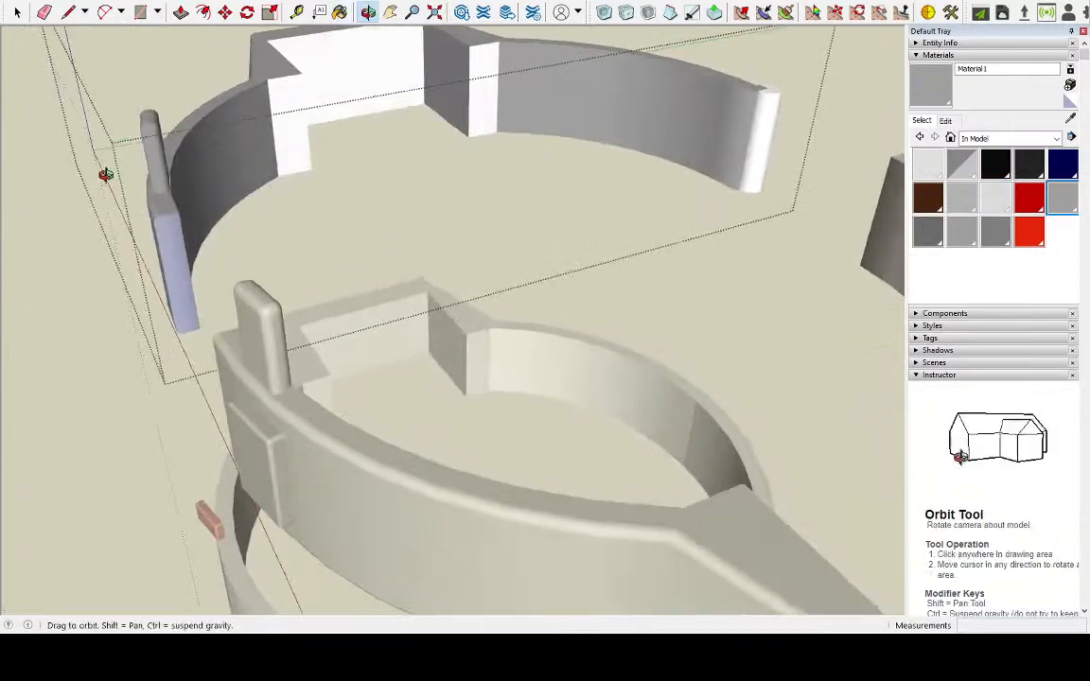
left_click(289, 121)
left_click(355, 75)
left_click(482, 76)
middle_click_drag(515, 175, 517, 73)
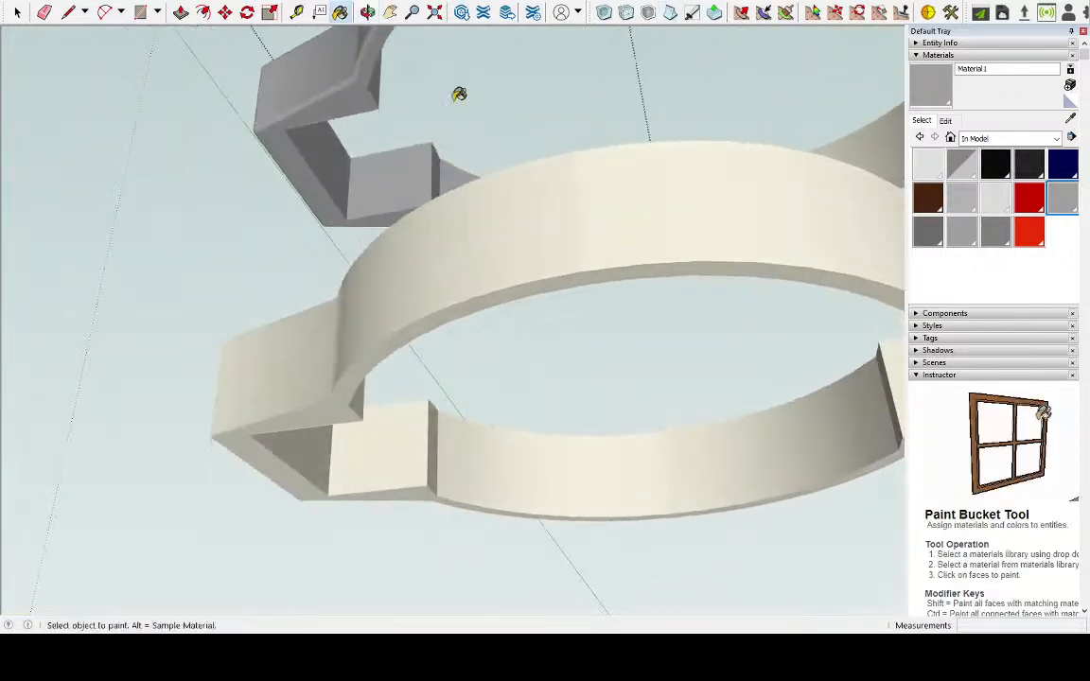
Paint the rounded connector at the rear end of the ring half with Material1 and close the group
mouse_move(347, 108)
middle_mouse_down()
mouse_move(433, 224)
mouse_move(503, 177)
mouse_move(632, 122)
mouse_move(445, 292)
mouse_move(346, 130)
middle_mouse_up()
middle_click_drag(739, 76, 477, 161)
scroll(480, 123, "up", 3)
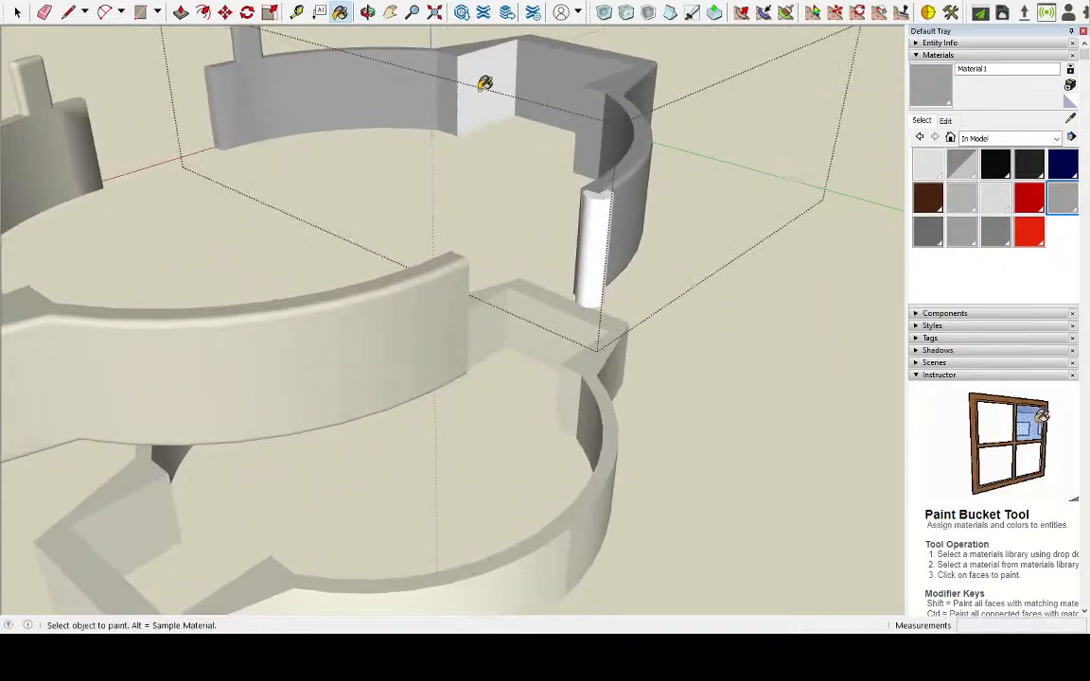
left_click(596, 192)
scroll(601, 190, "up", 3)
middle_click_drag(604, 179, 561, 13)
scroll(619, 303, "up", 1)
mouse_move(619, 302)
middle_mouse_down()
mouse_move(581, 151)
mouse_move(550, 202)
mouse_move(659, 485)
mouse_move(525, 348)
mouse_move(541, 380)
mouse_move(652, 384)
middle_mouse_up()
scroll(525, 348, "down", 3)
scroll(574, 362, "up", 5)
mouse_move(569, 282)
middle_mouse_down()
mouse_move(597, 376)
mouse_move(706, 316)
middle_mouse_up()
scroll(573, 311, "down", 6)
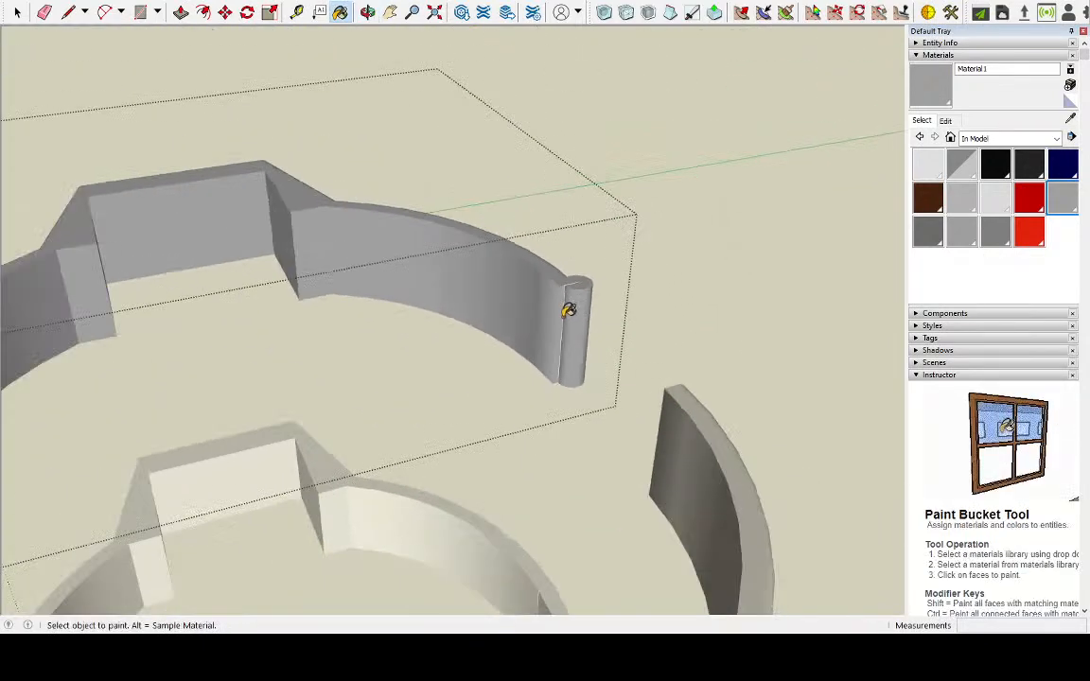
left_click(17, 12)
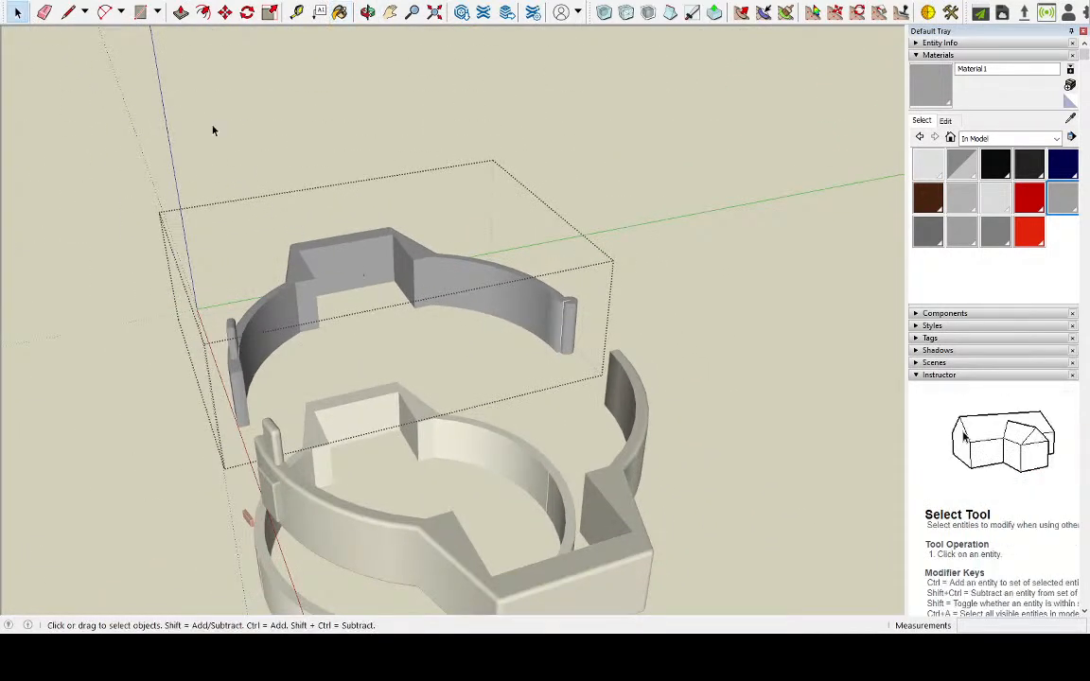
left_click(287, 175)
Examine both grey ring halves from several angles against the white ring and R2-D2
mouse_move(199, 320)
middle_mouse_down()
mouse_move(356, 195)
mouse_move(331, 294)
mouse_move(311, 290)
mouse_move(379, 319)
mouse_move(393, 372)
mouse_move(458, 485)
middle_mouse_up()
scroll(377, 311, "down", 3)
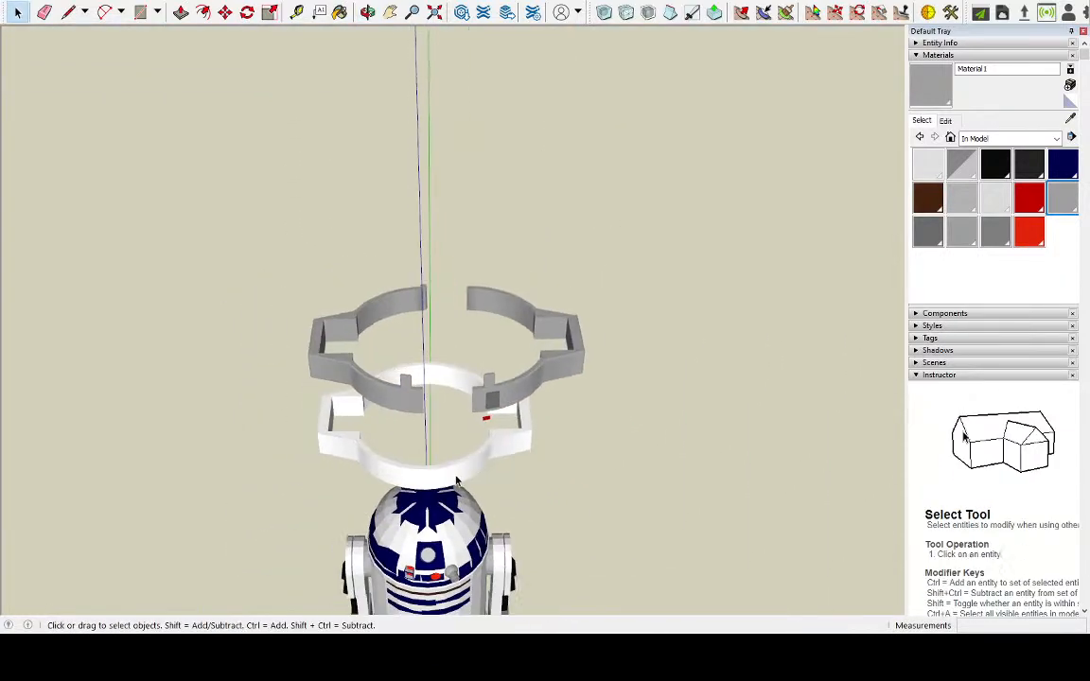
scroll(433, 484, "down", 4)
middle_click_drag(395, 540, 588, 416)
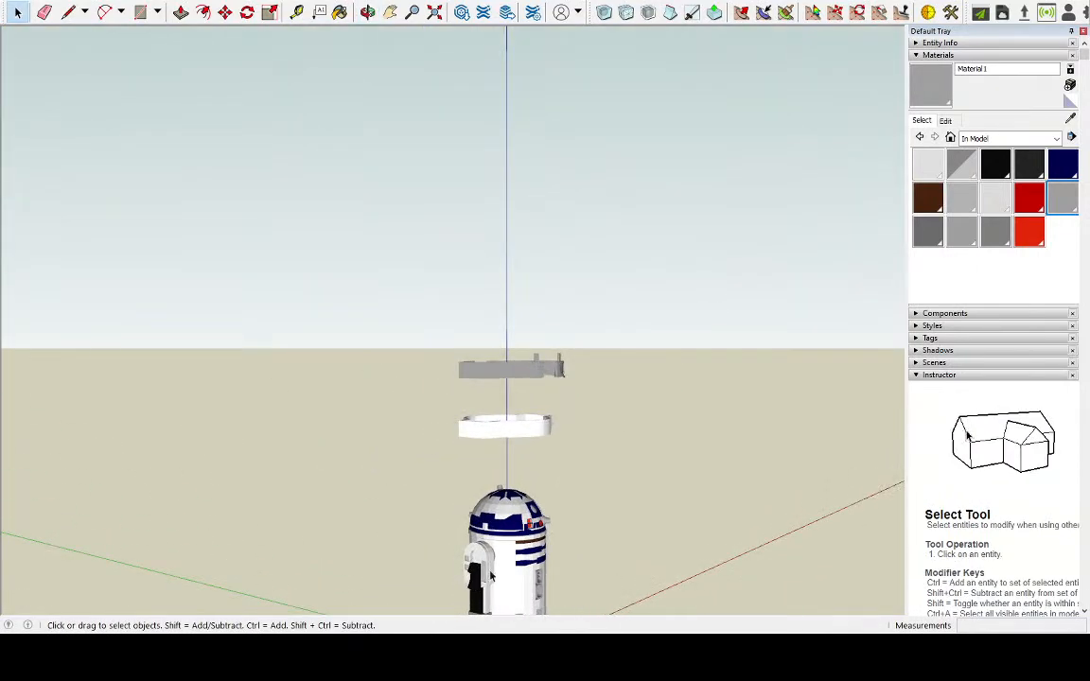
middle_click_drag(516, 566, 517, 485)
scroll(516, 485, "up", 3)
middle_click_drag(559, 347, 341, 85)
scroll(424, 129, "up", 3)
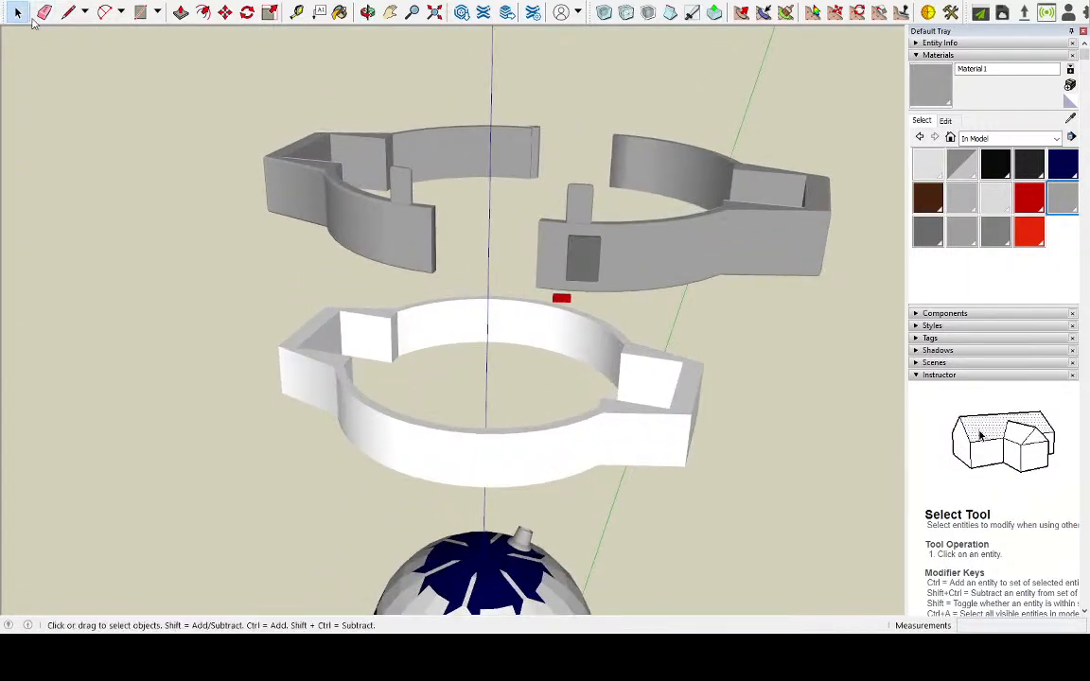
left_click(571, 247)
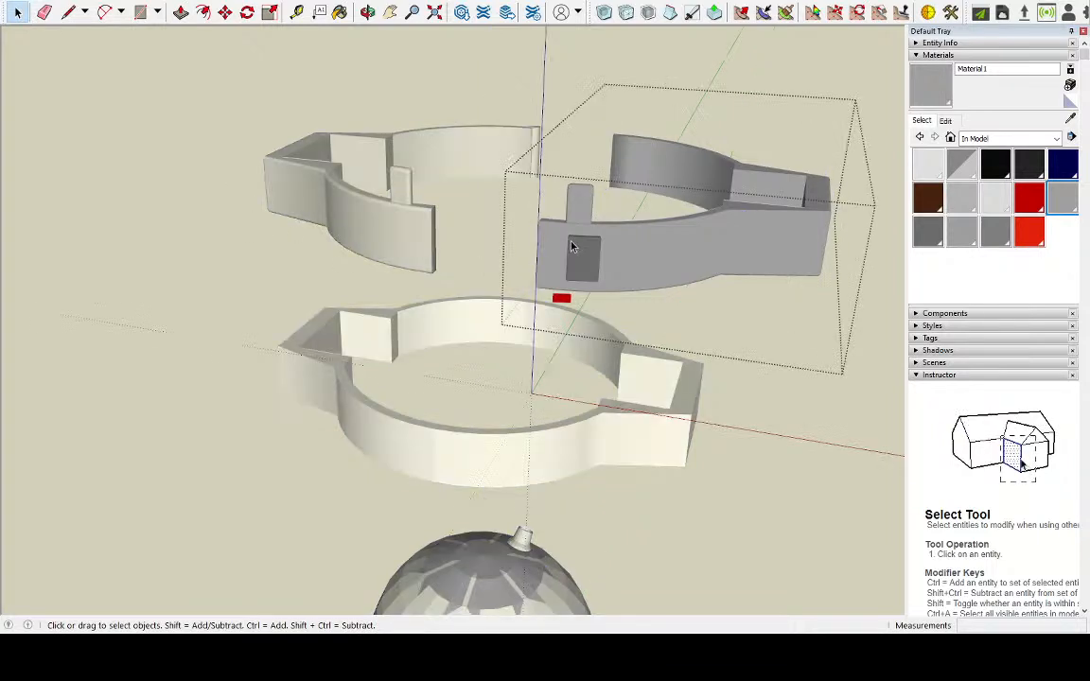
left_click(226, 11)
left_click(559, 232)
left_click(498, 230)
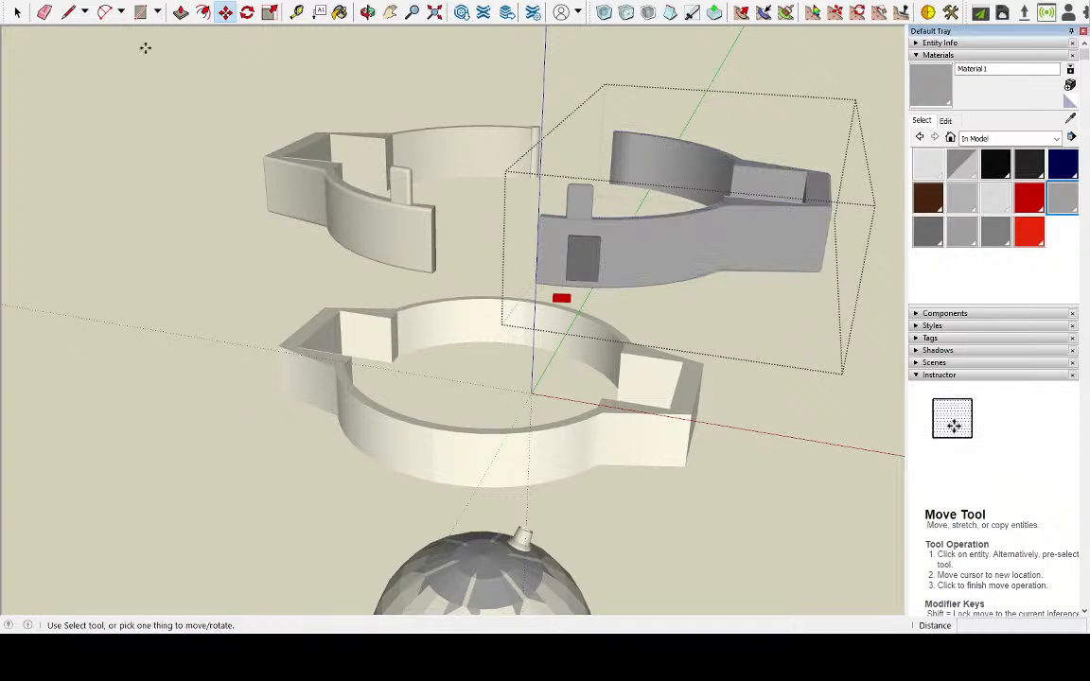
left_click(17, 12)
left_click(578, 68)
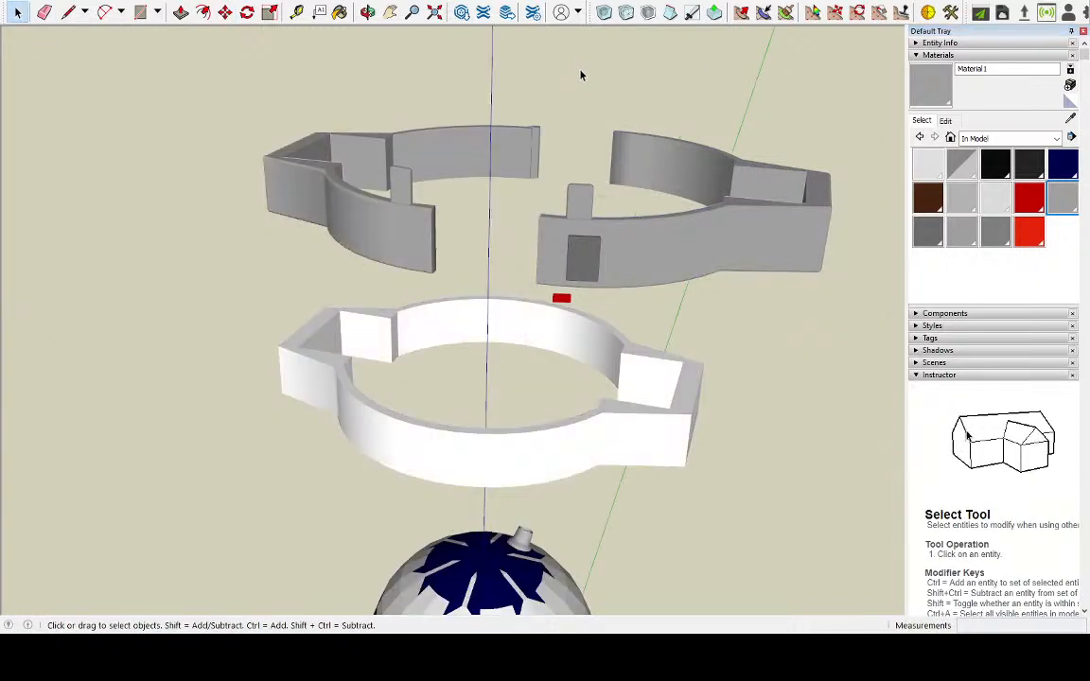
key("ctrl+z")
key("ctrl+z")
left_click(72, 33)
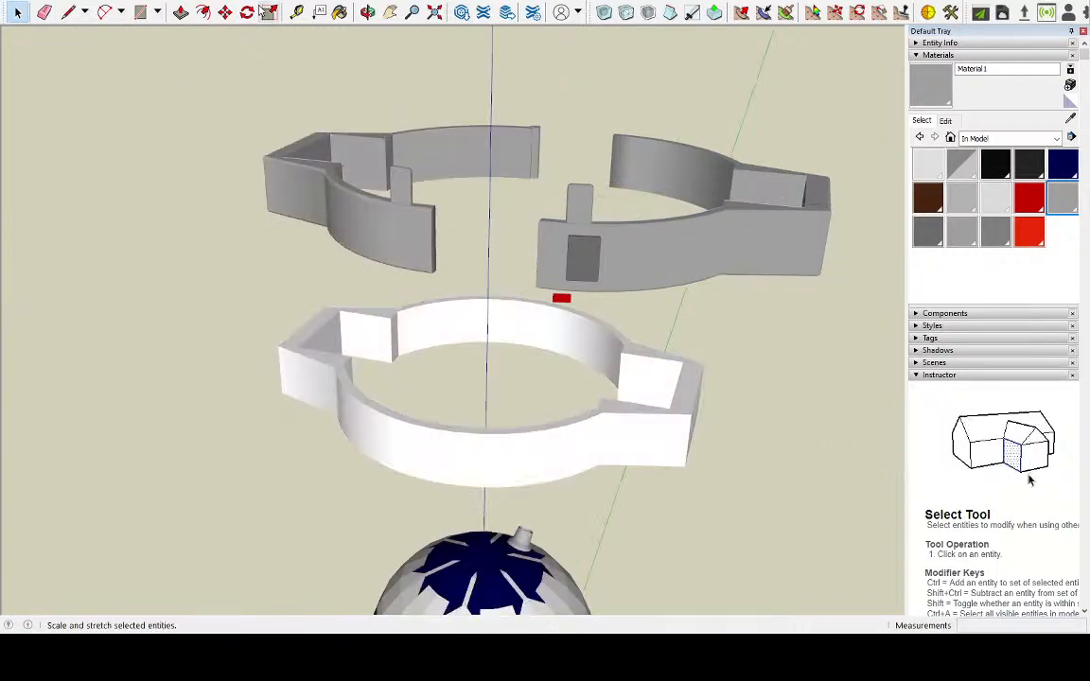
Move the ring half with the dark block about 6.3 cm sideways to meet the other grey half
left_click(225, 12)
left_click(621, 162)
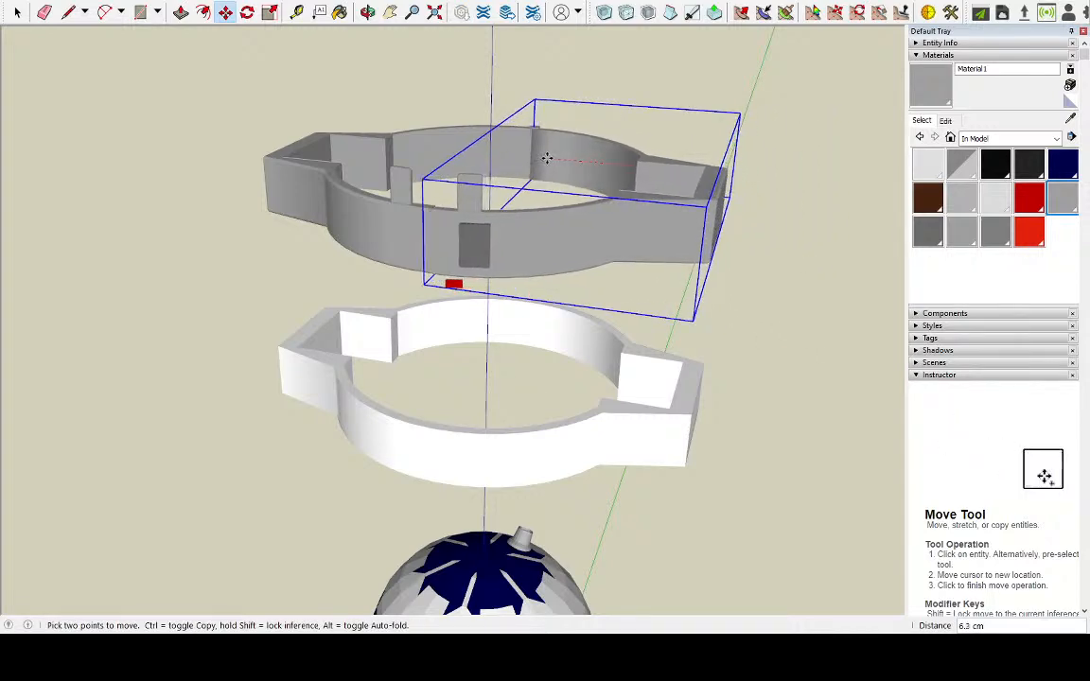
left_click(547, 158)
middle_click_drag(542, 233, 649, 221)
scroll(649, 220, "down", 1)
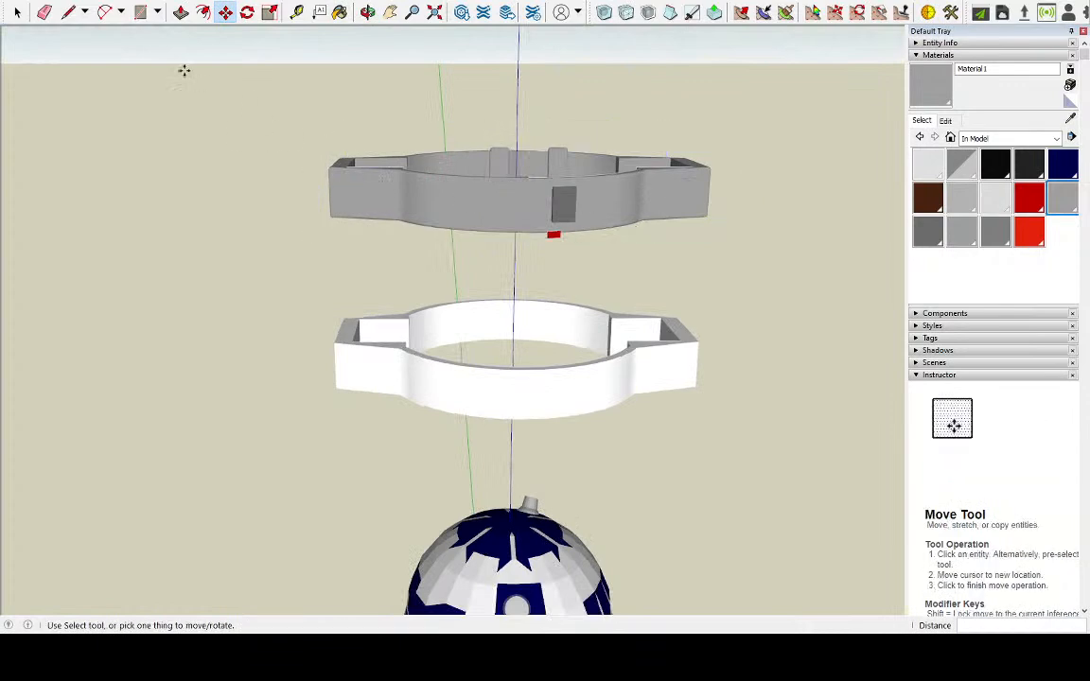
Select both grey ring halves and move them about 48 cm down around R2-D2's upper body
left_click(18, 12)
left_click_drag(184, 70, 799, 244)
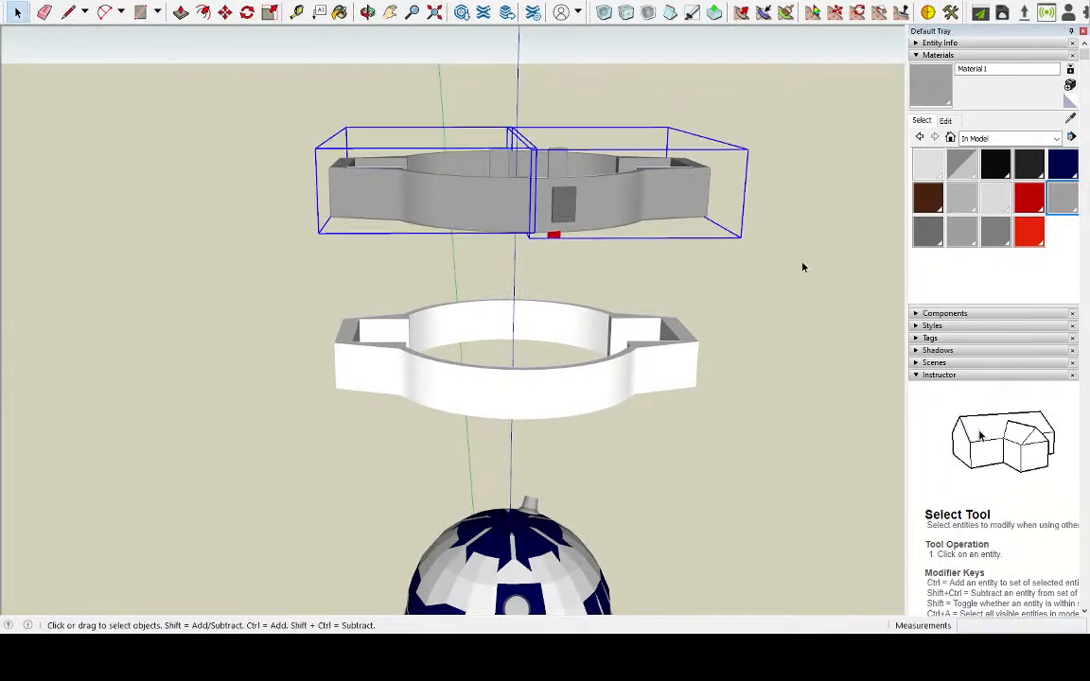
middle_click_drag(822, 268, 687, 257)
scroll(758, 317, "down", 1)
middle_click_drag(792, 373, 623, 225)
scroll(623, 224, "down", 3)
scroll(779, 382, "up", 3)
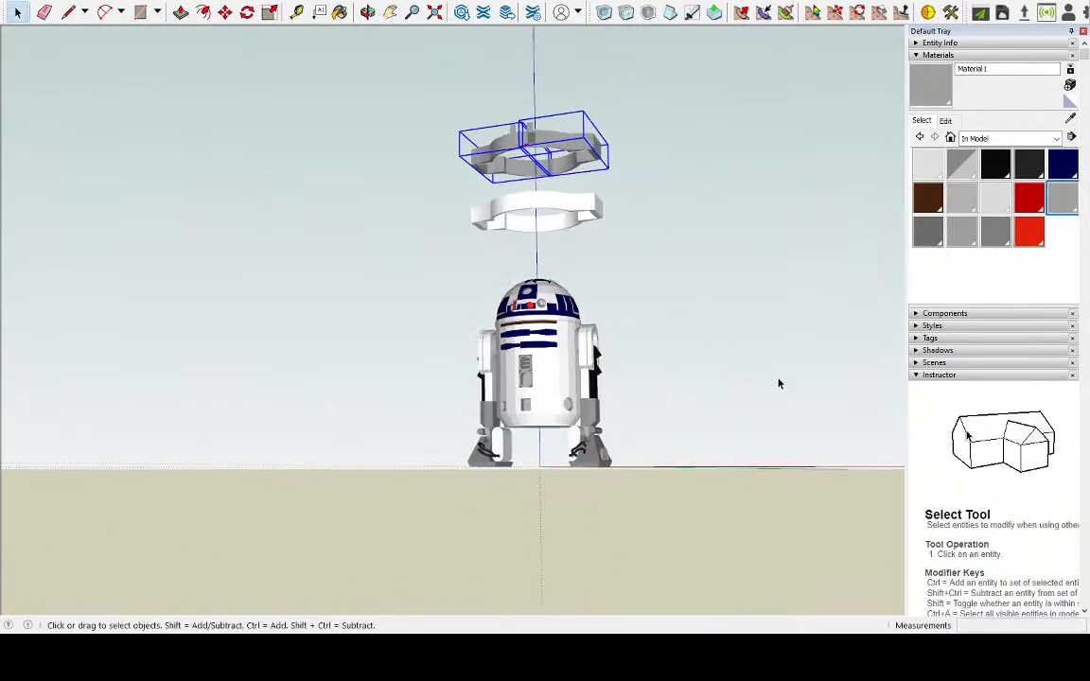
middle_click_drag(703, 299, 786, 384)
scroll(786, 384, "up", 3)
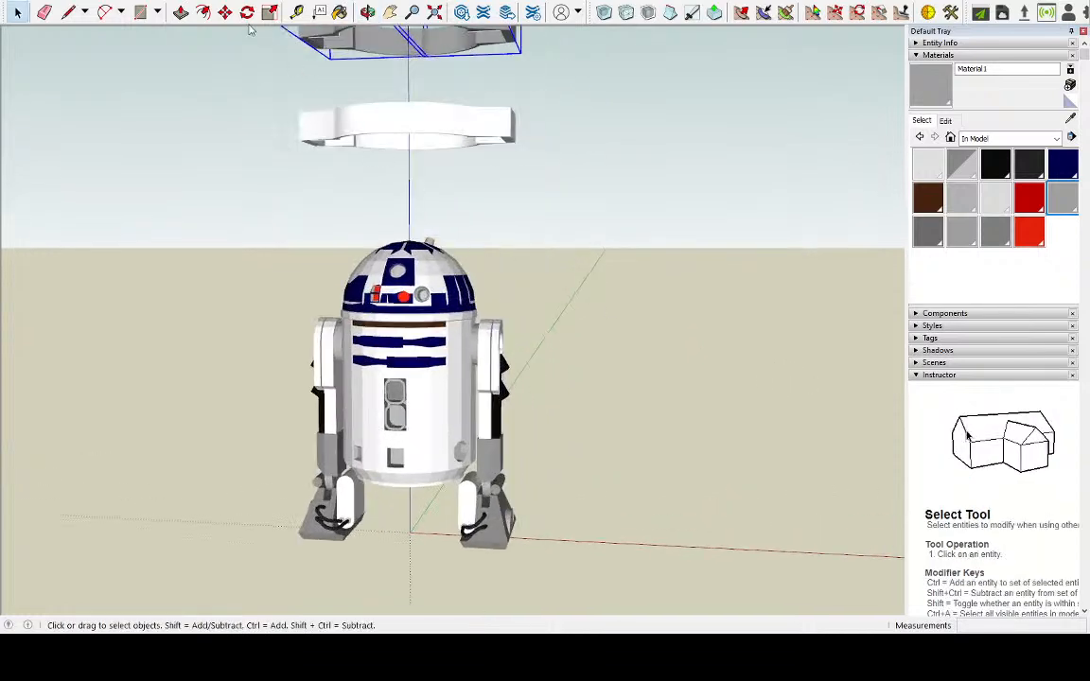
key("m")
left_click(416, 38)
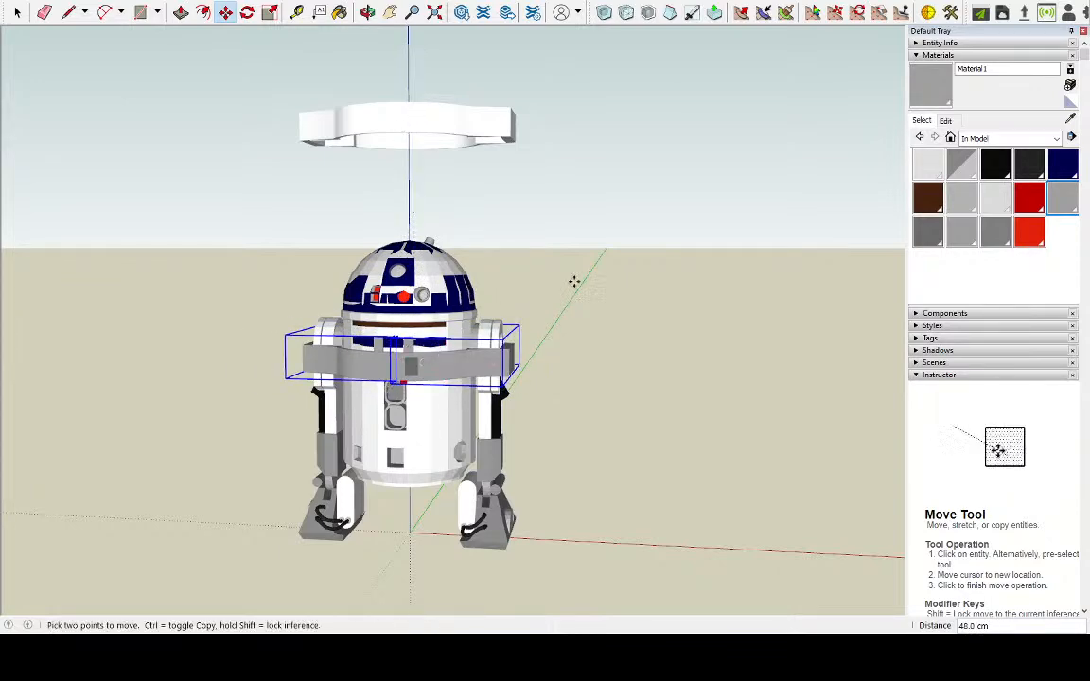
Shift the selected ring about 0.8 cm towards R2-D2's front and check its fit around the body and arms
middle_click_drag(549, 285, 492, 288)
scroll(449, 438, "up", 3)
middle_click_drag(502, 305, 478, 233)
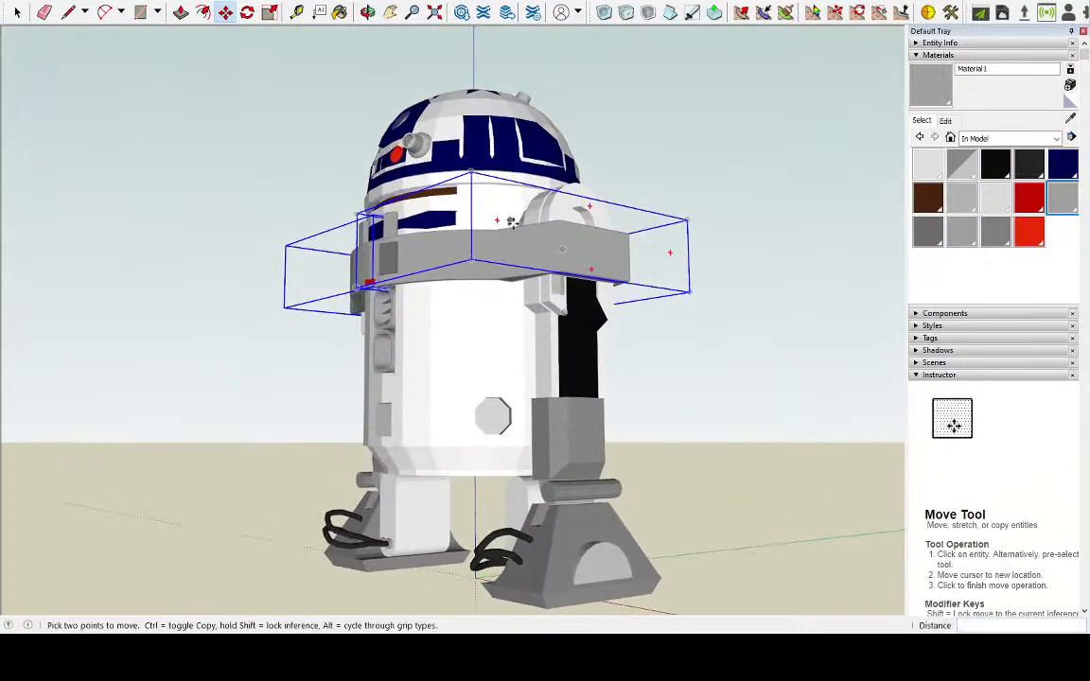
left_click(478, 233)
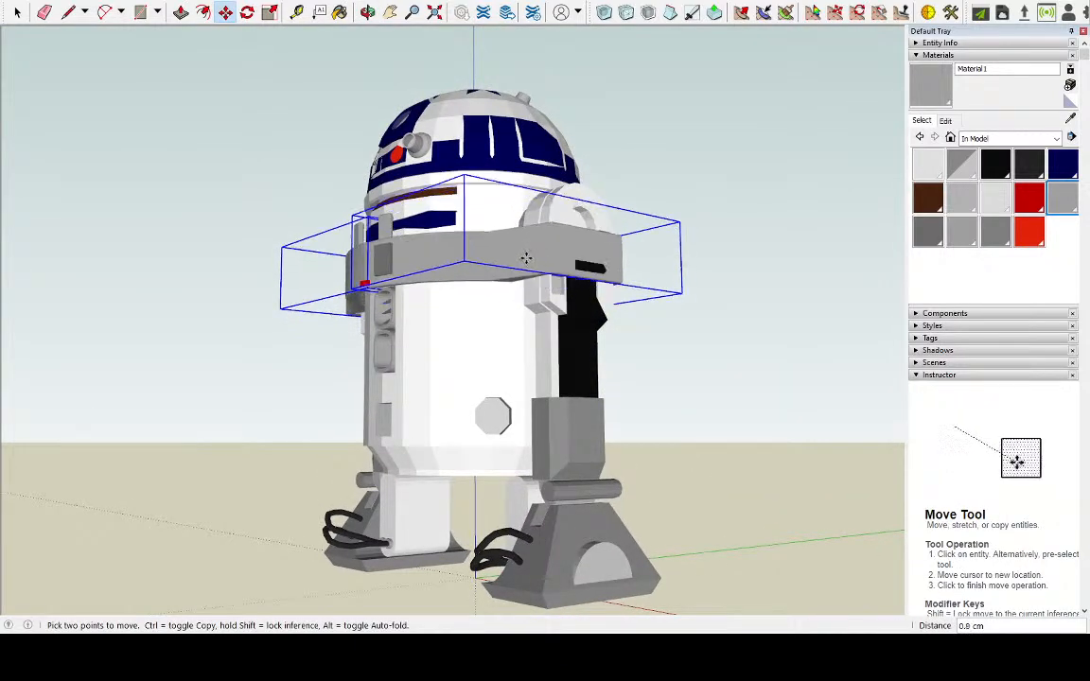
left_click(526, 257)
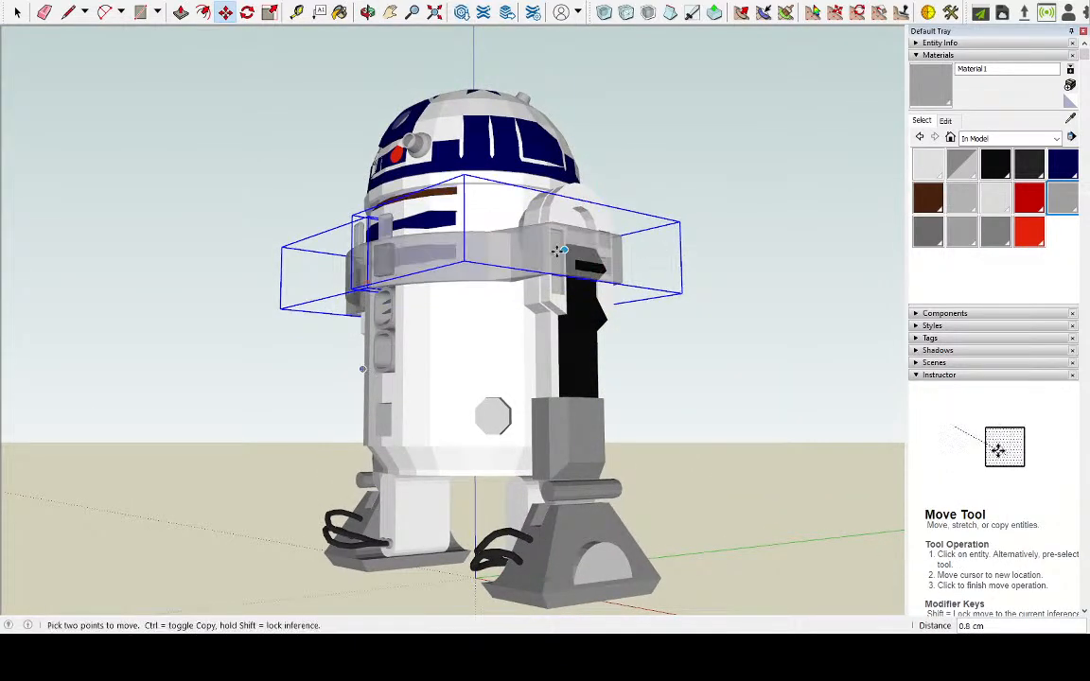
middle_click_drag(564, 259, 710, 389)
scroll(454, 284, "up", 8)
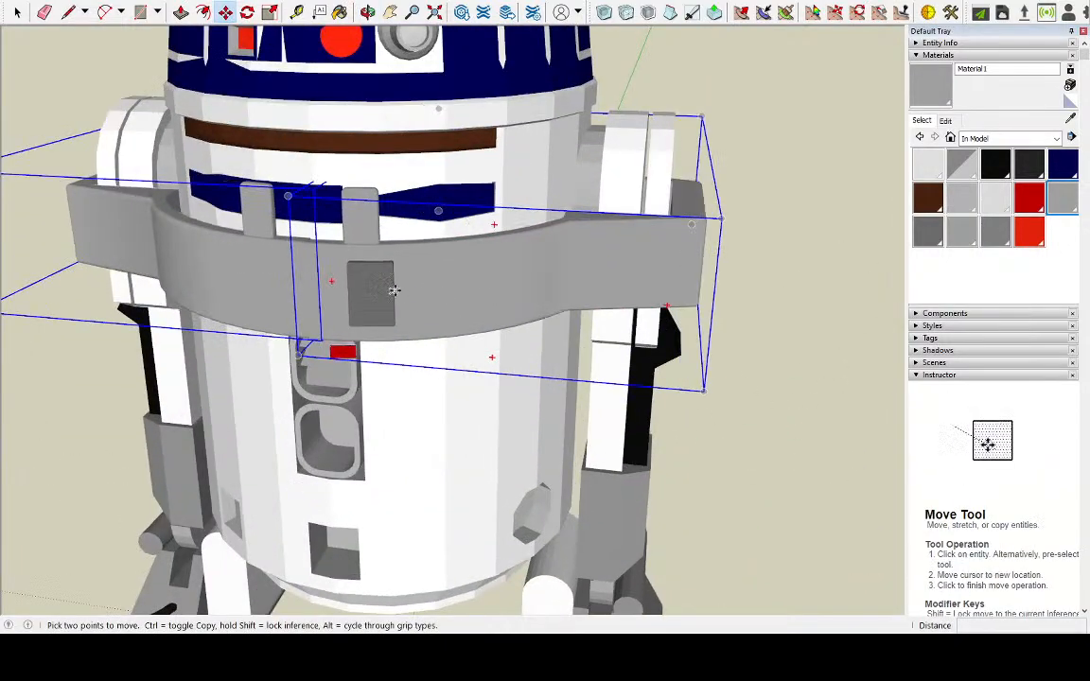
middle_click_drag(474, 276, 379, 308)
middle_click_drag(466, 353, 287, 201)
middle_click_drag(295, 345, 370, 141)
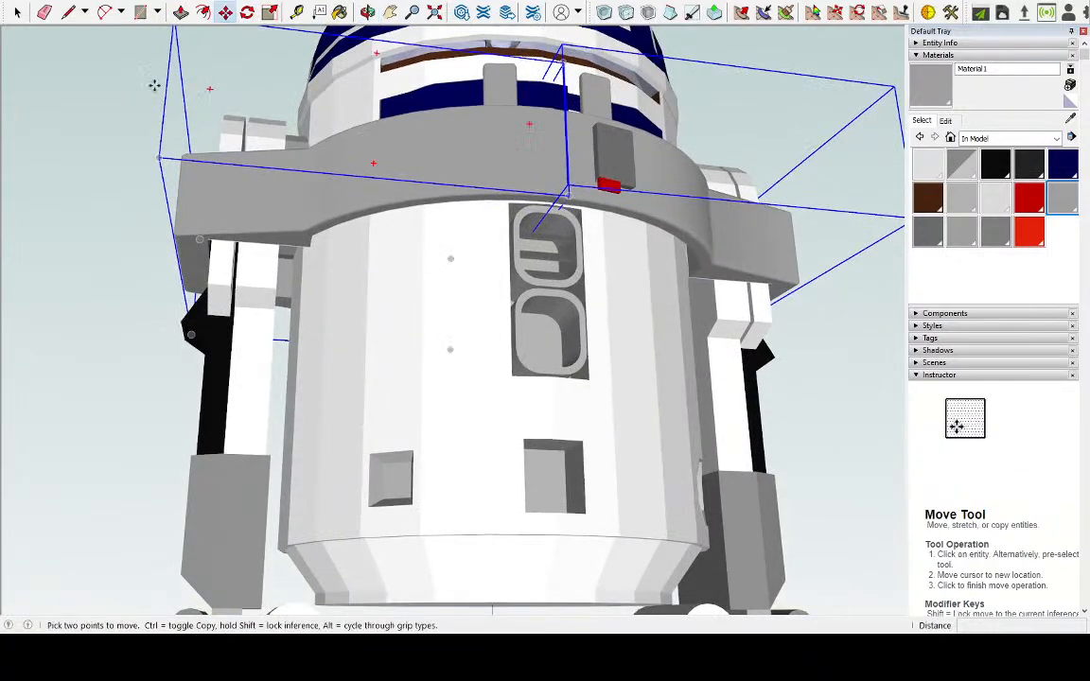
Open the ring half without the dark block and scale its body downwards to 1.50 times its height
left_click(17, 11)
double_click(390, 201)
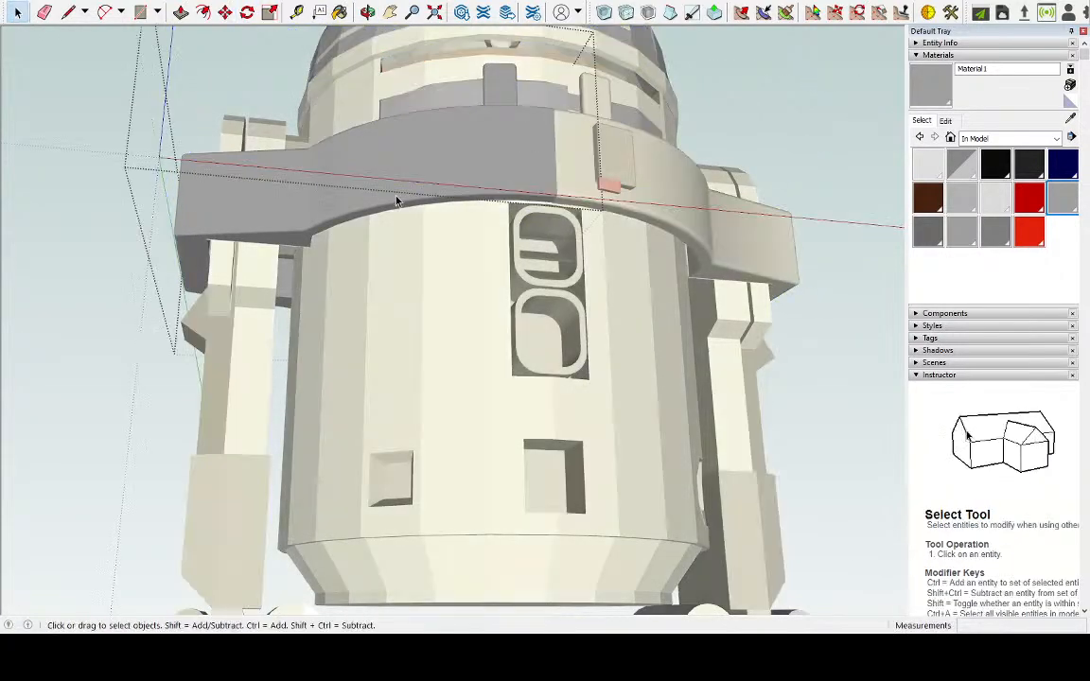
left_click(386, 205)
key("s")
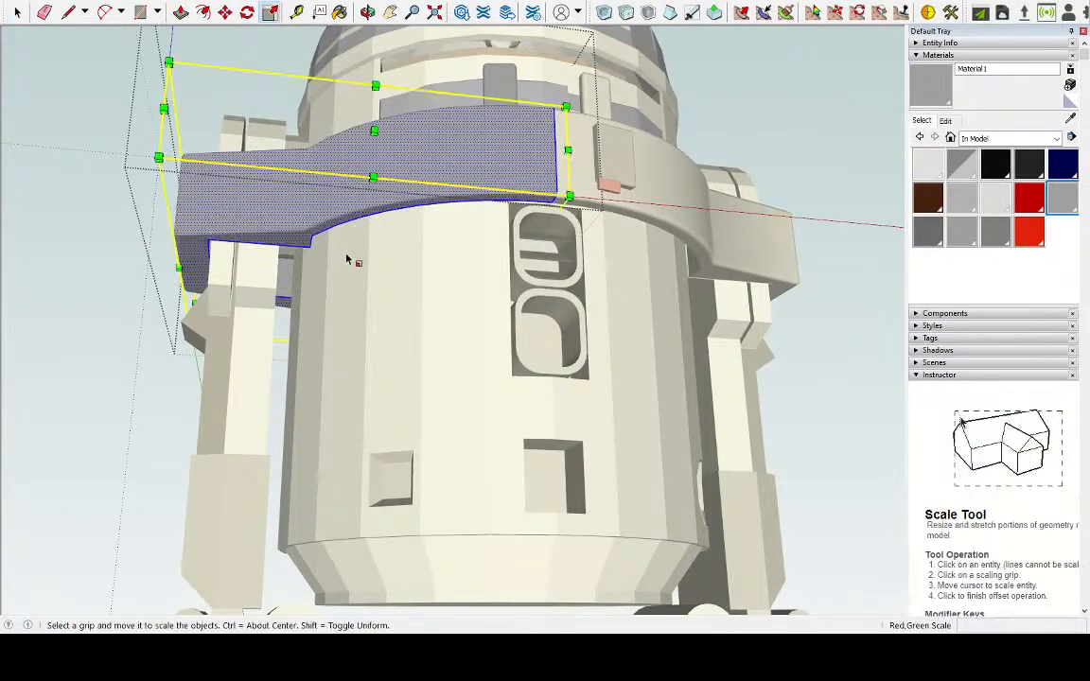
left_click_drag(342, 278, 342, 317)
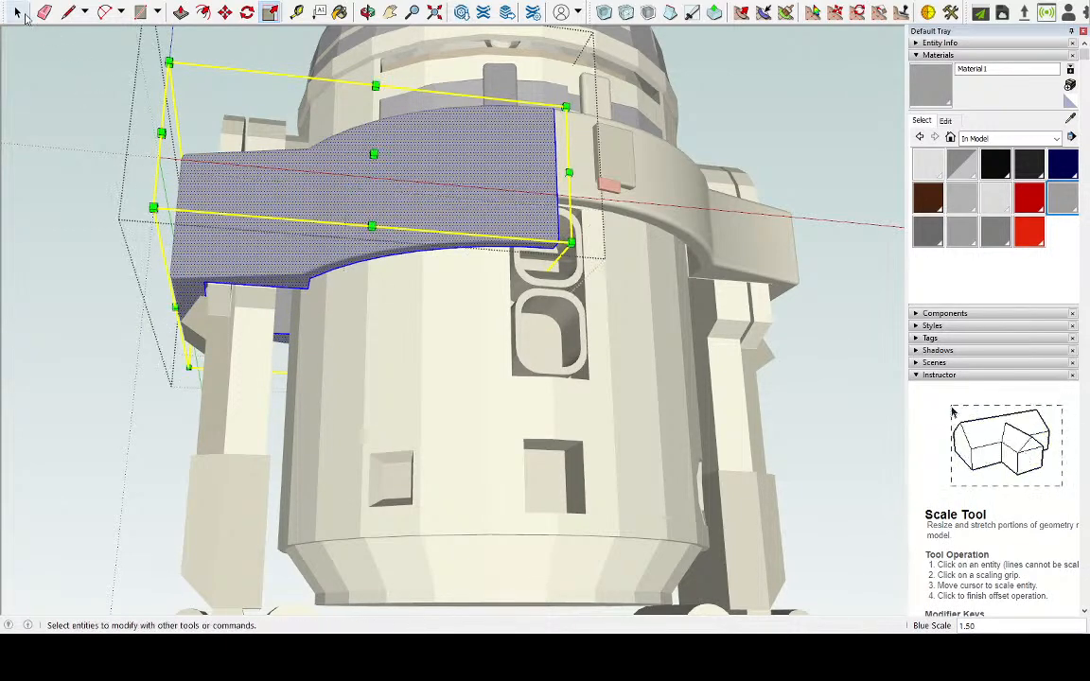
Open the ring half with the dark block and try to scale its selected body downwards
left_click(17, 12)
double_click(732, 218)
left_click(732, 217)
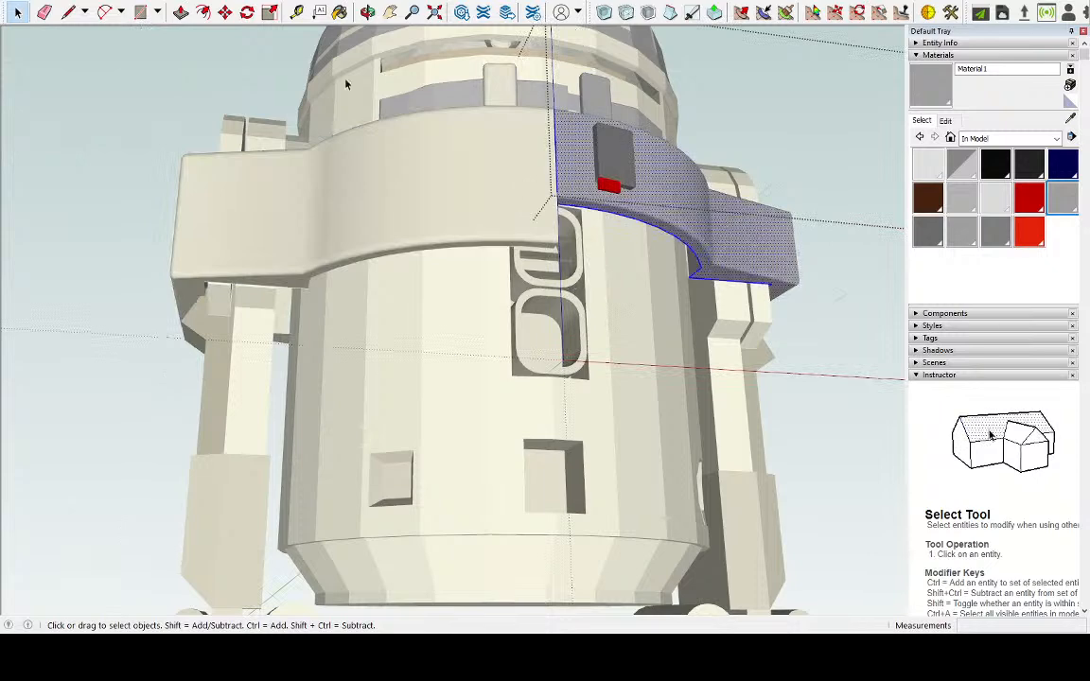
left_click(270, 12)
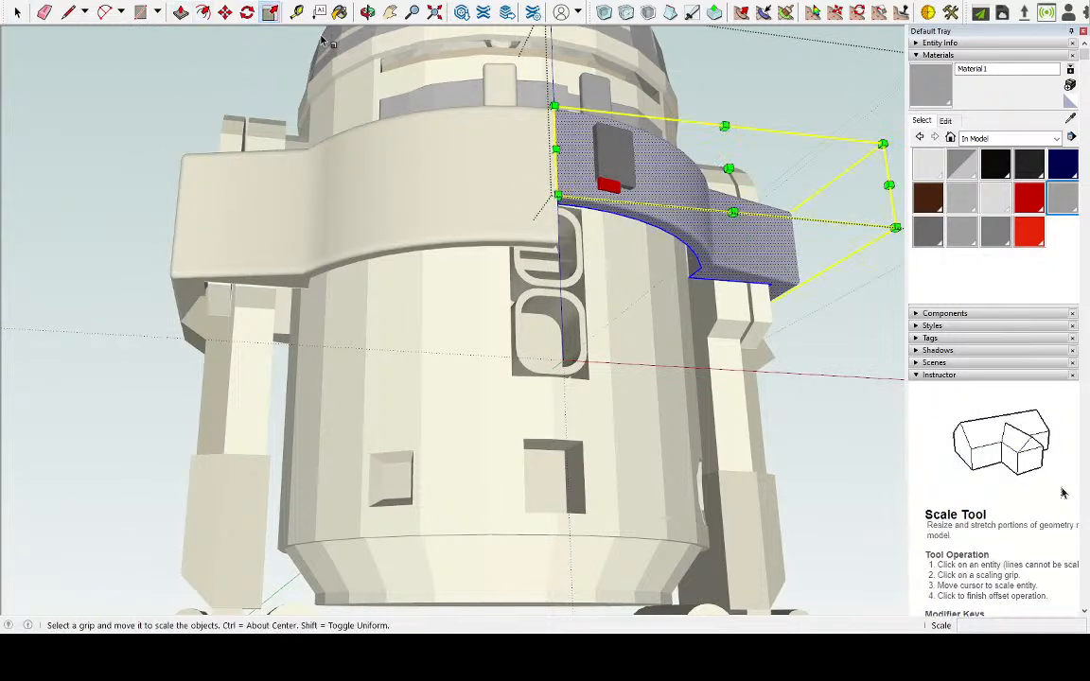
left_click(670, 301)
left_click(675, 316)
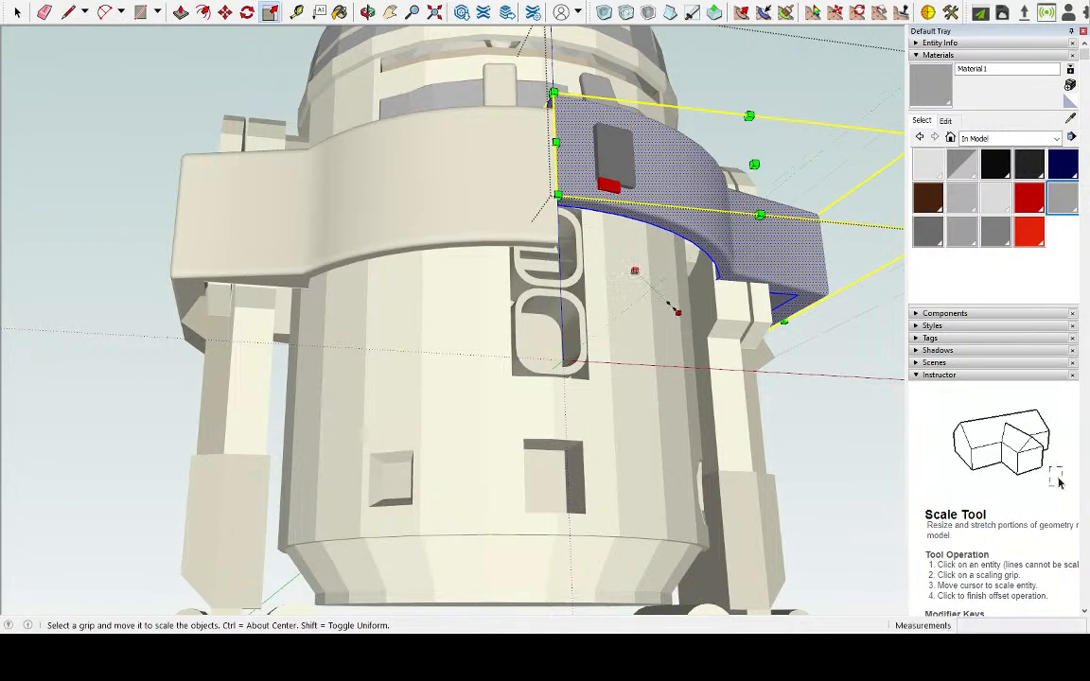
middle_click_drag(714, 251, 625, 163)
Examine the selected ring half's underside and its scale grips around R2-D2's body and legs, and close the group
scroll(797, 258, "up", 3)
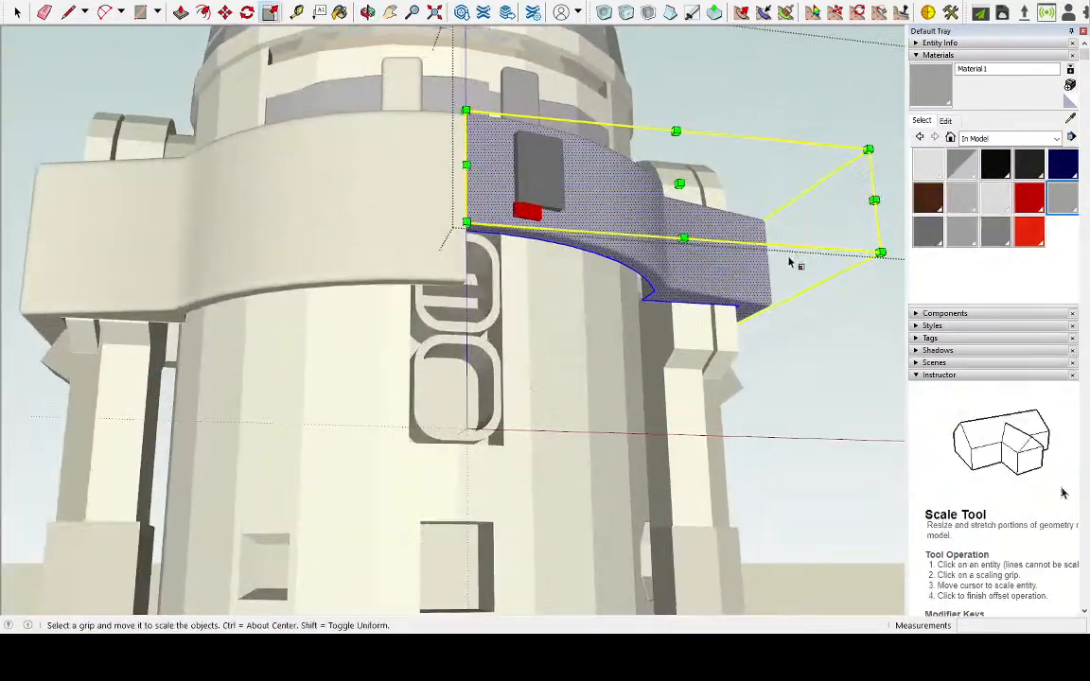
scroll(641, 319, "up", 5)
middle_click_drag(641, 320, 1078, 352)
middle_click_drag(404, 279, 573, 291)
scroll(469, 268, "up", 8)
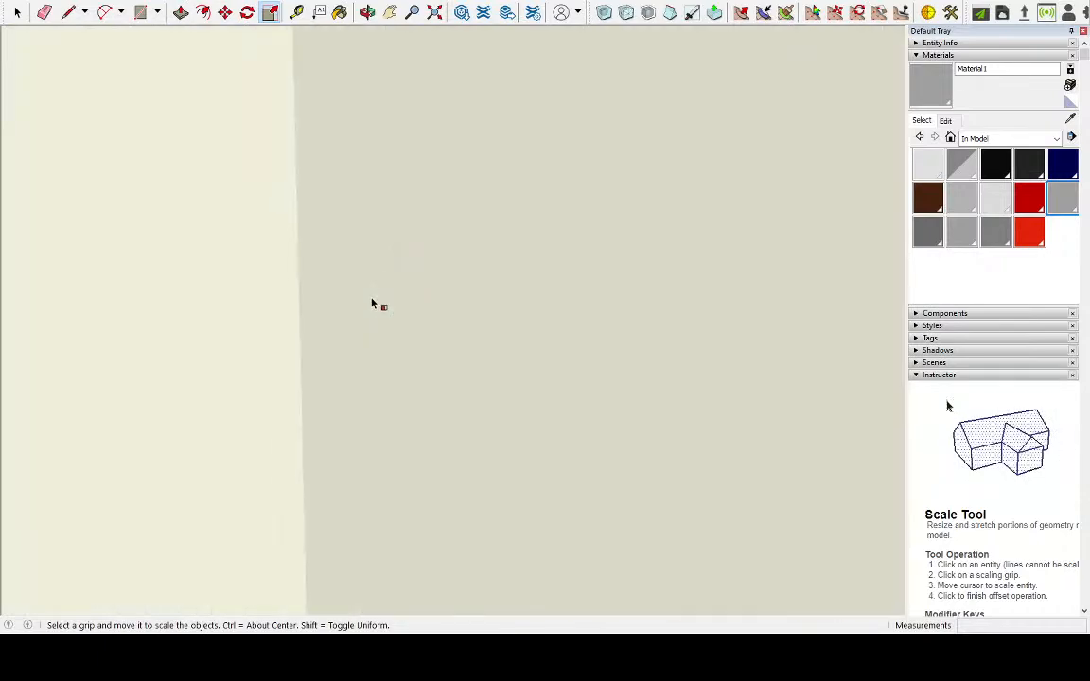
middle_click_drag(371, 304, 511, 314)
scroll(499, 304, "up", 4)
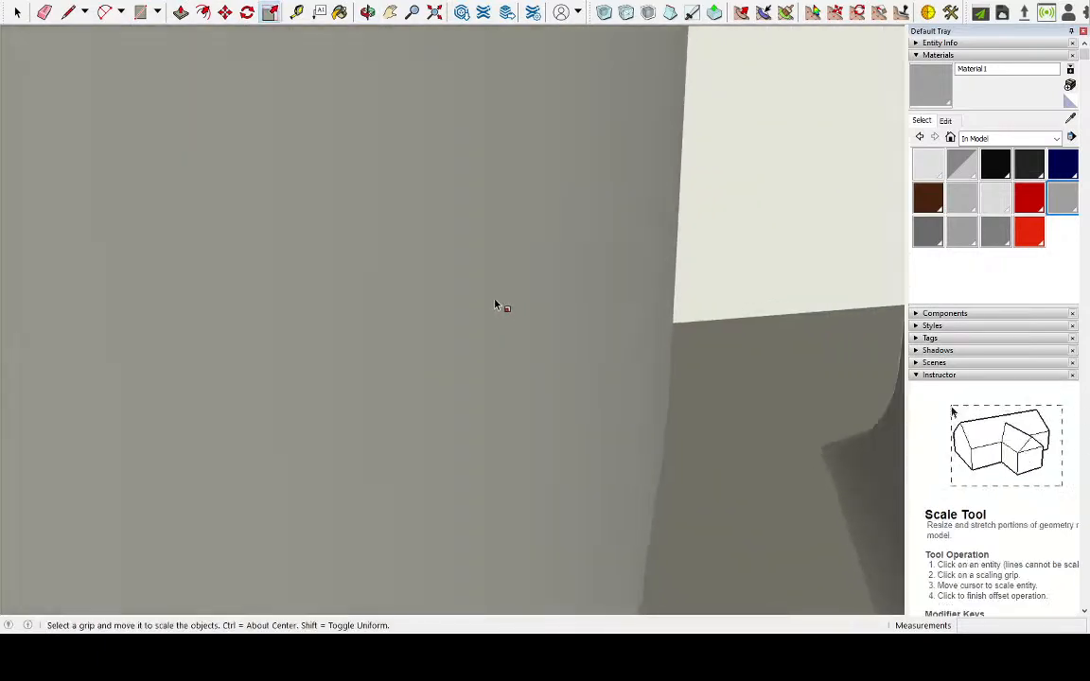
scroll(492, 297, "down", 10)
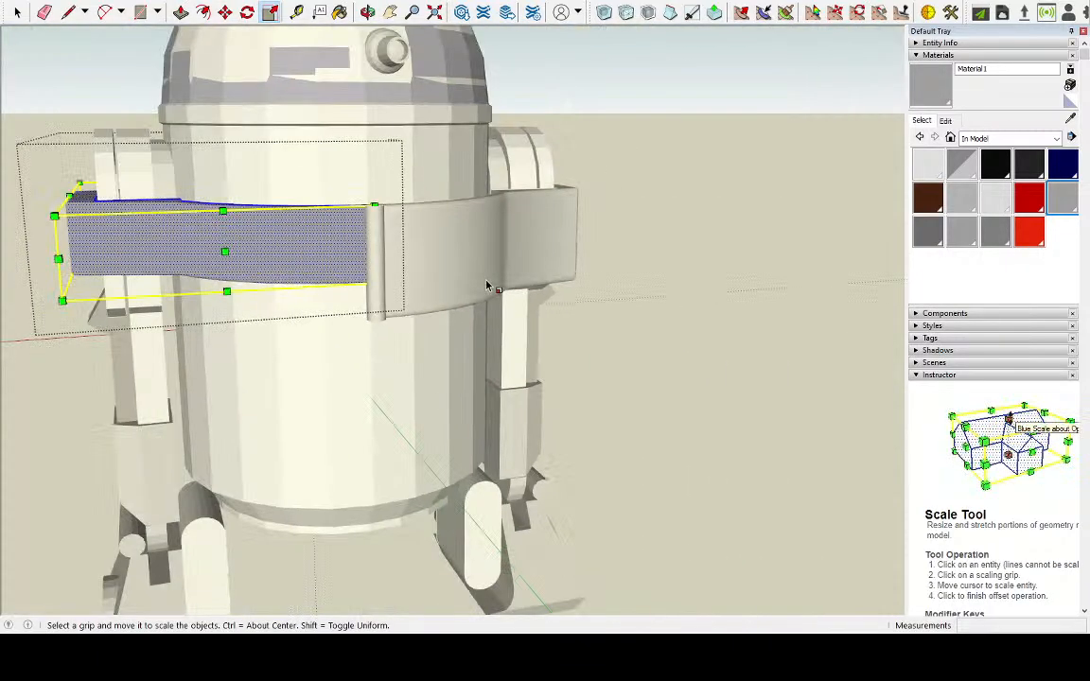
scroll(486, 286, "down", 2)
middle_click_drag(333, 326, 207, 183)
scroll(211, 252, "up", 6)
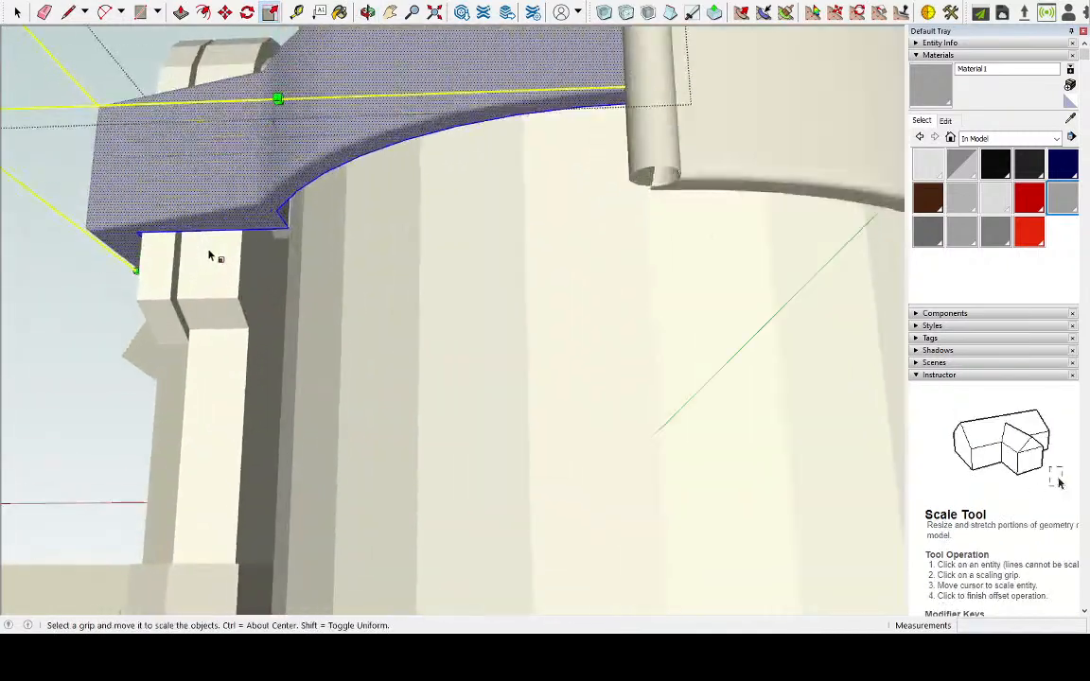
middle_click_drag(273, 252, 450, 259)
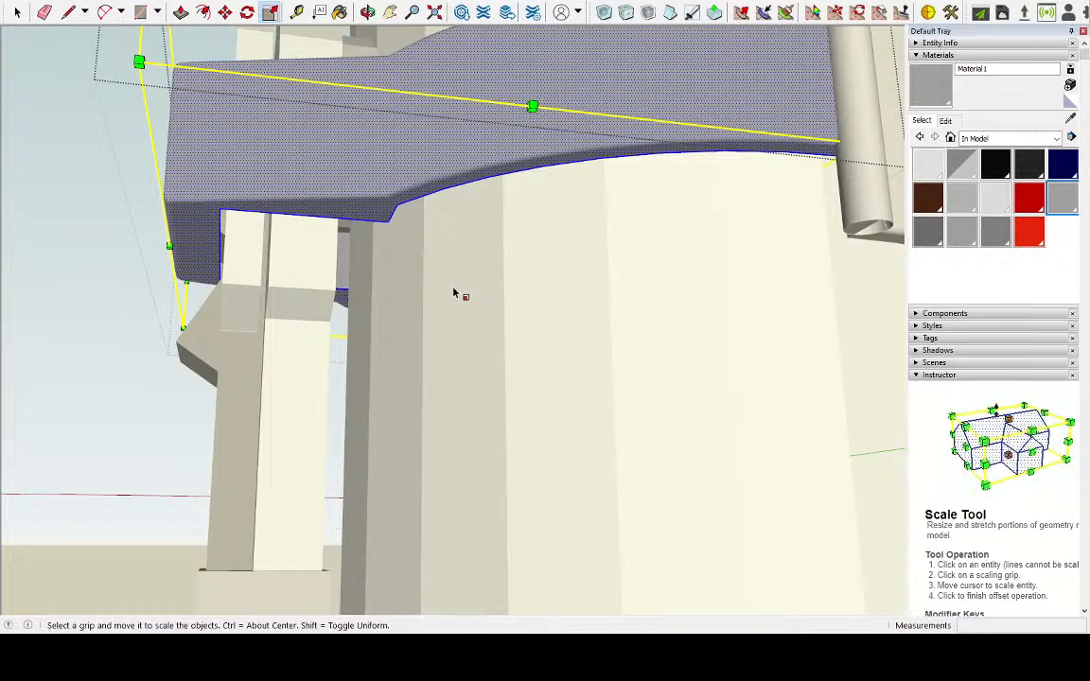
middle_click_drag(482, 255, 266, 149)
scroll(452, 329, "down", 8)
left_click(19, 13)
left_click(389, 181)
Select both grey ring halves and move them about 50.8 cm straight up, above R2-D2 and the white ring
middle_click_drag(637, 206, 312, 185)
scroll(374, 335, "up", 3)
middle_click_drag(375, 335, 417, 339)
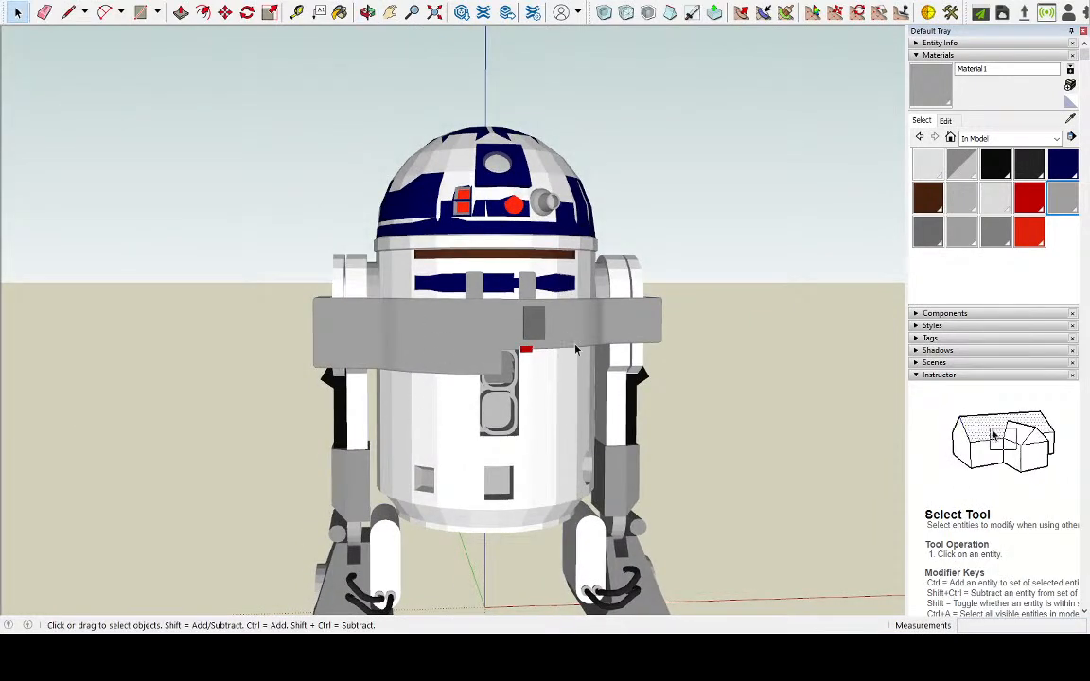
middle_click_drag(582, 377, 518, 367)
scroll(518, 374, "down", 5)
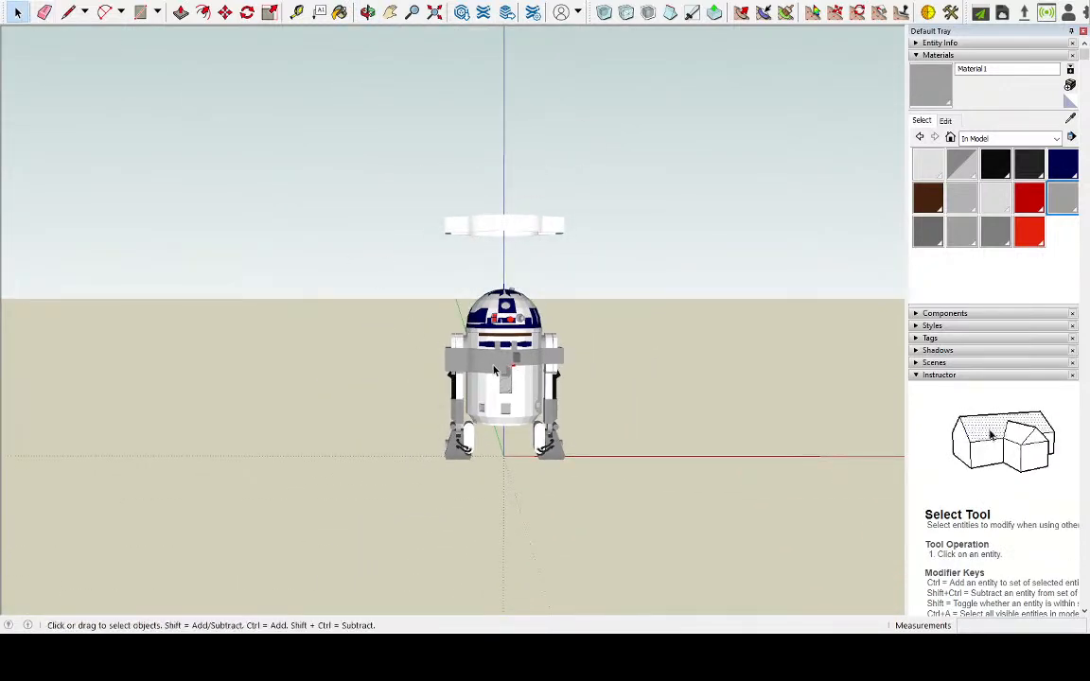
double_click(494, 369)
key("Escape")
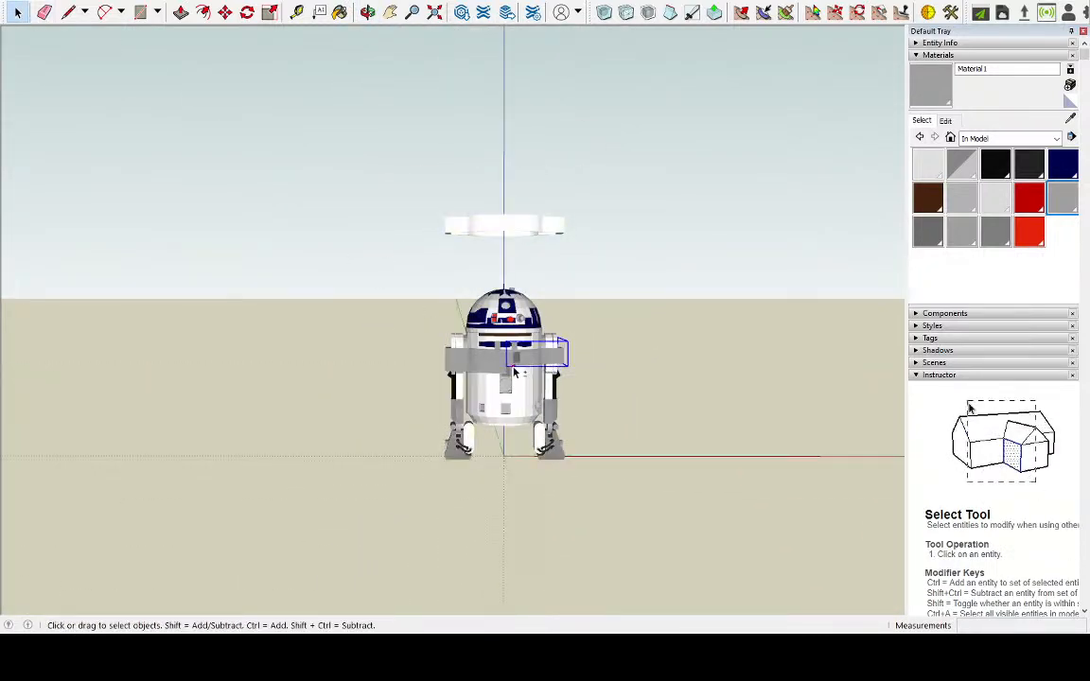
left_click(463, 358, "ctrl")
left_click(225, 11)
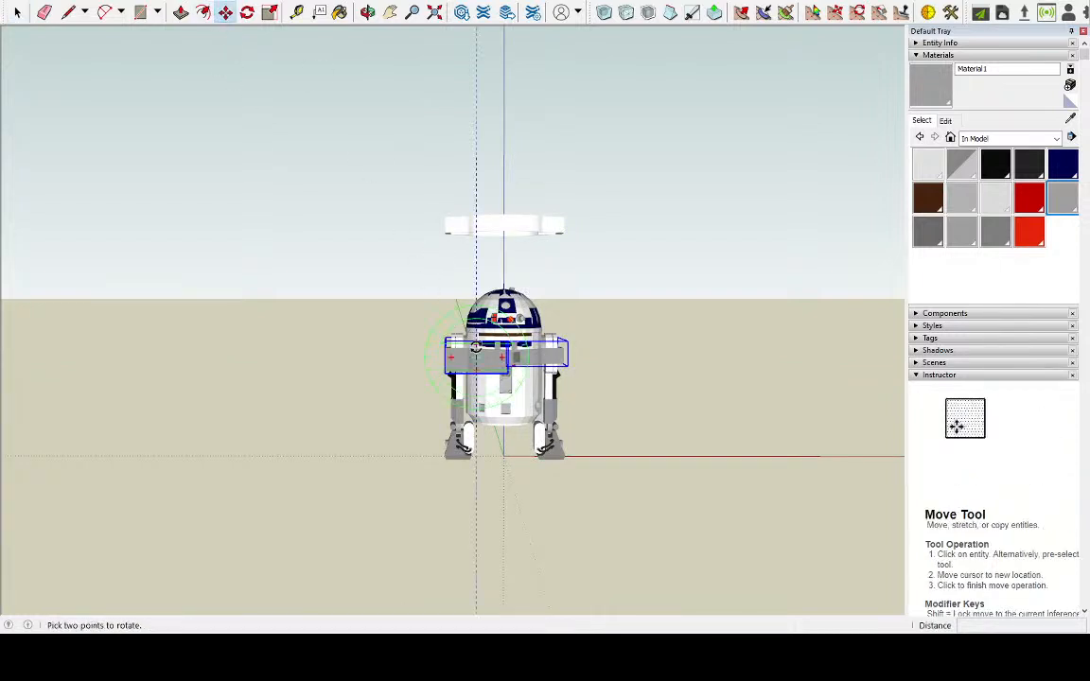
left_click(474, 361)
left_click(472, 159)
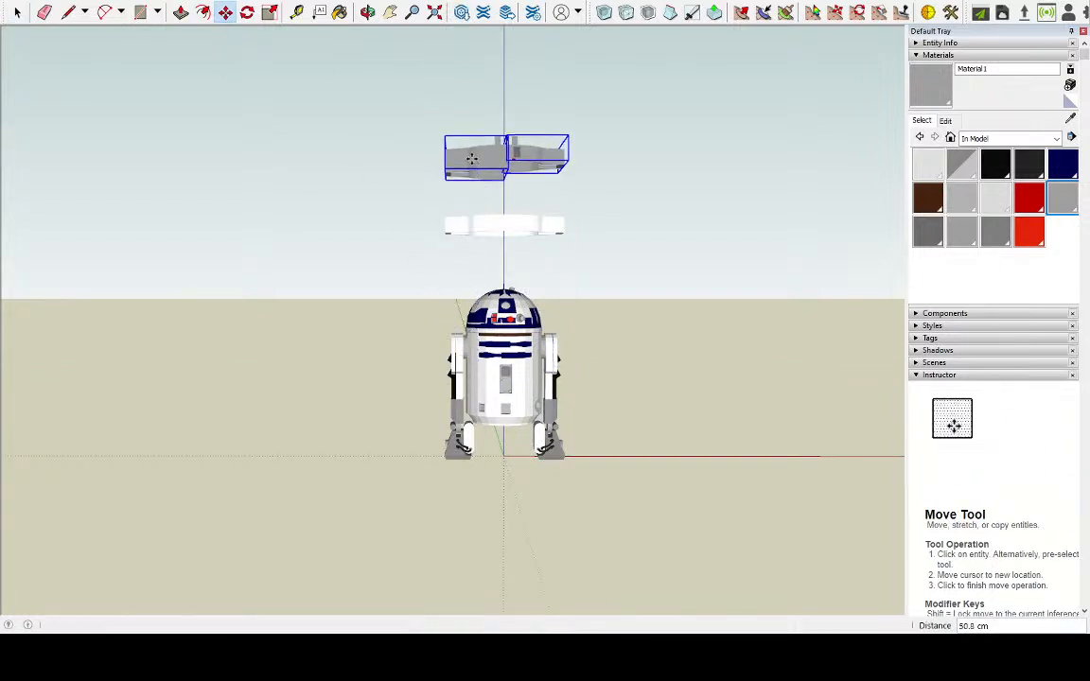
scroll(576, 134, "up", 3)
scroll(421, 133, "up", 3)
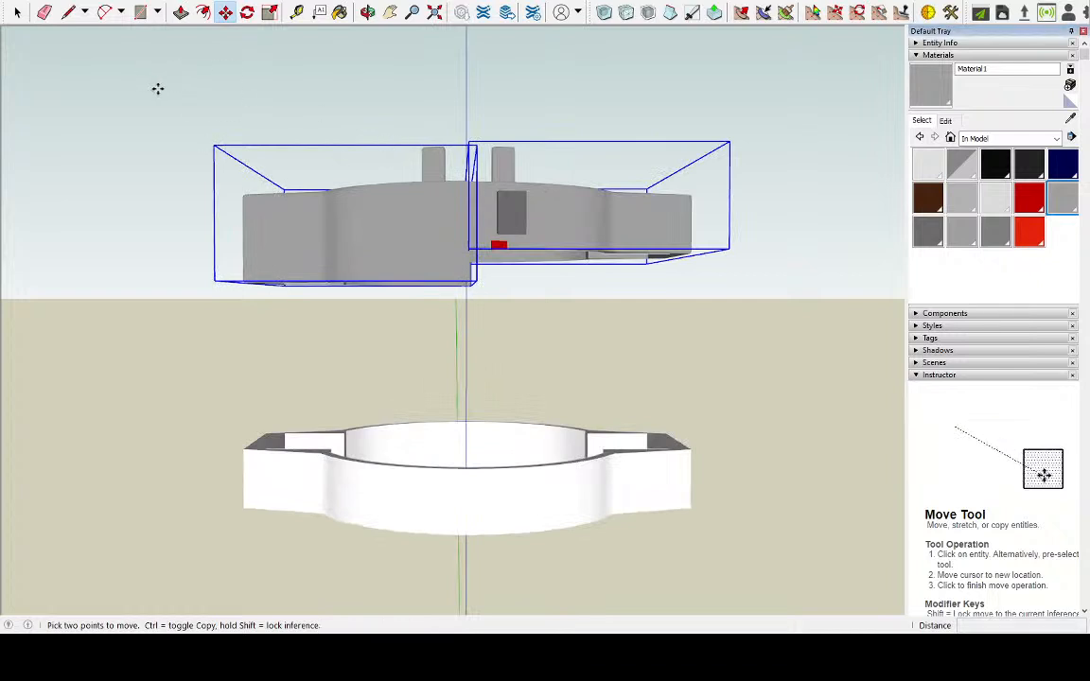
left_click(157, 89)
key("Escape")
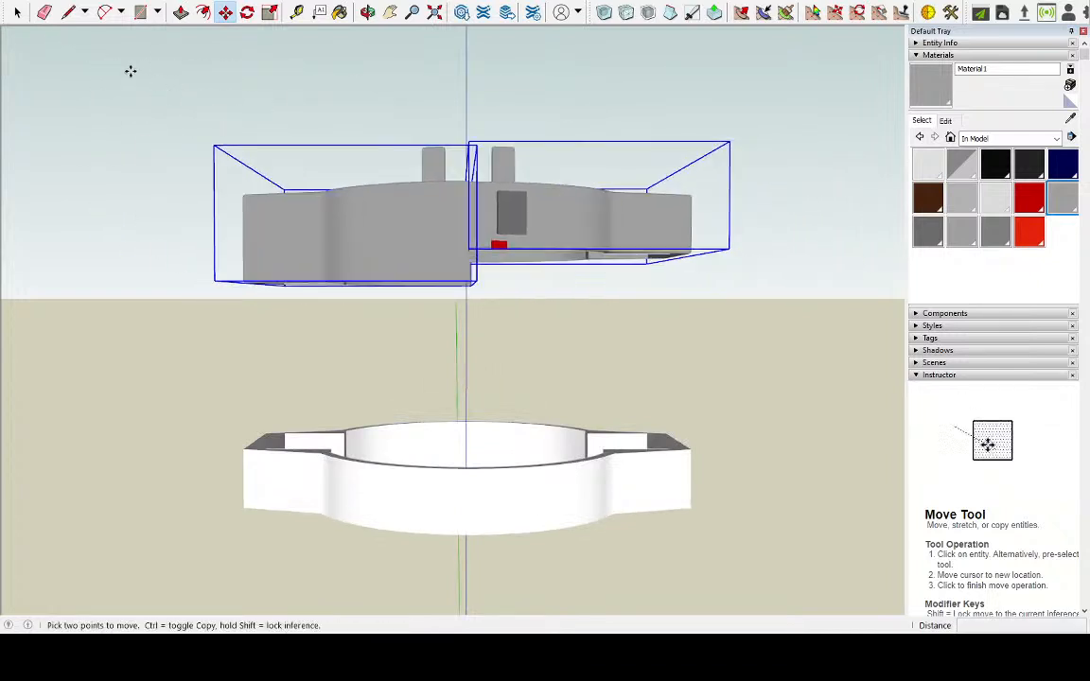
Deselect both halves and open the ring half with the dark block for editing
left_click(17, 11)
left_click(515, 315)
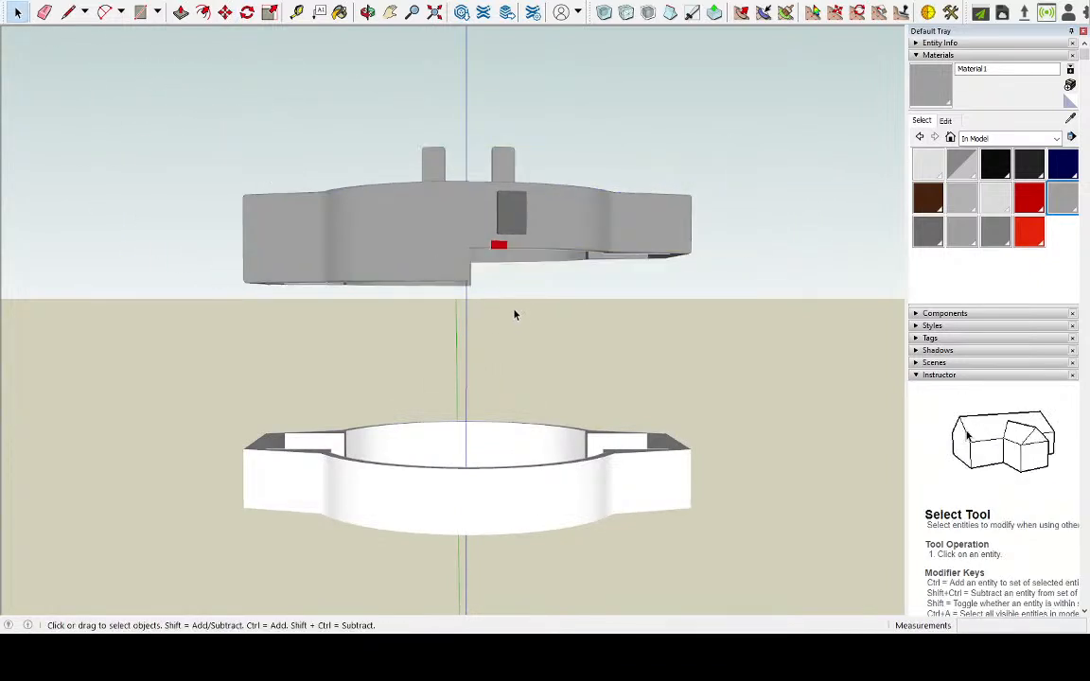
double_click(556, 242)
scroll(556, 248, "up", 2)
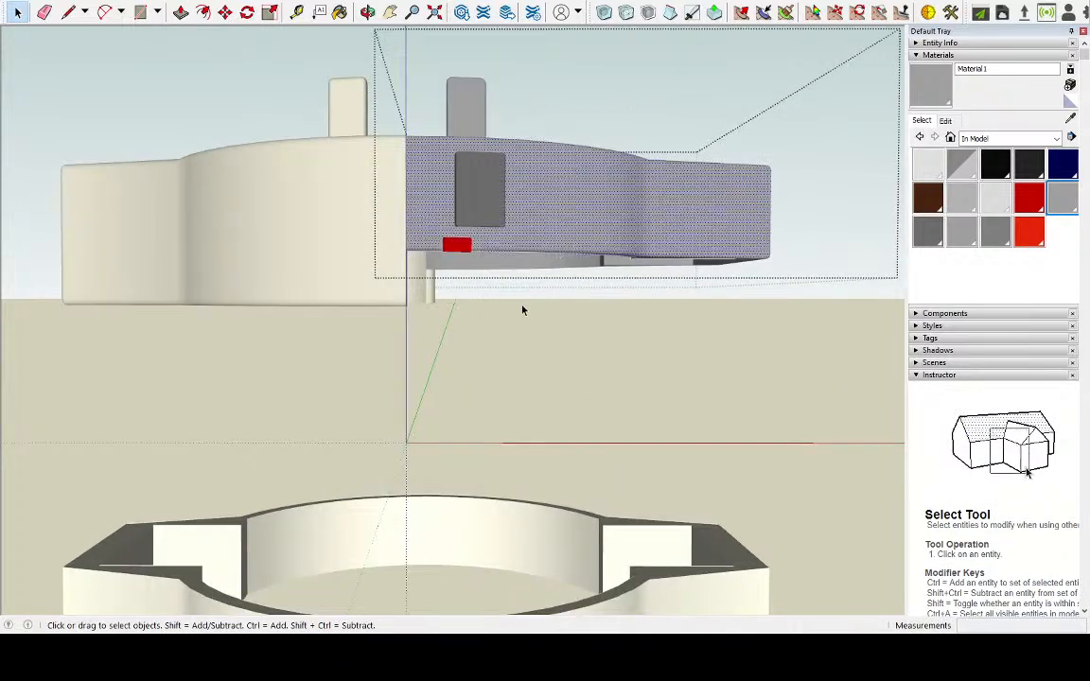
left_click(534, 261)
double_click(558, 243)
Try to scale the ring body together with its upper tab downwards, to 1.38 and 1.44 times its height
triple_click(558, 243)
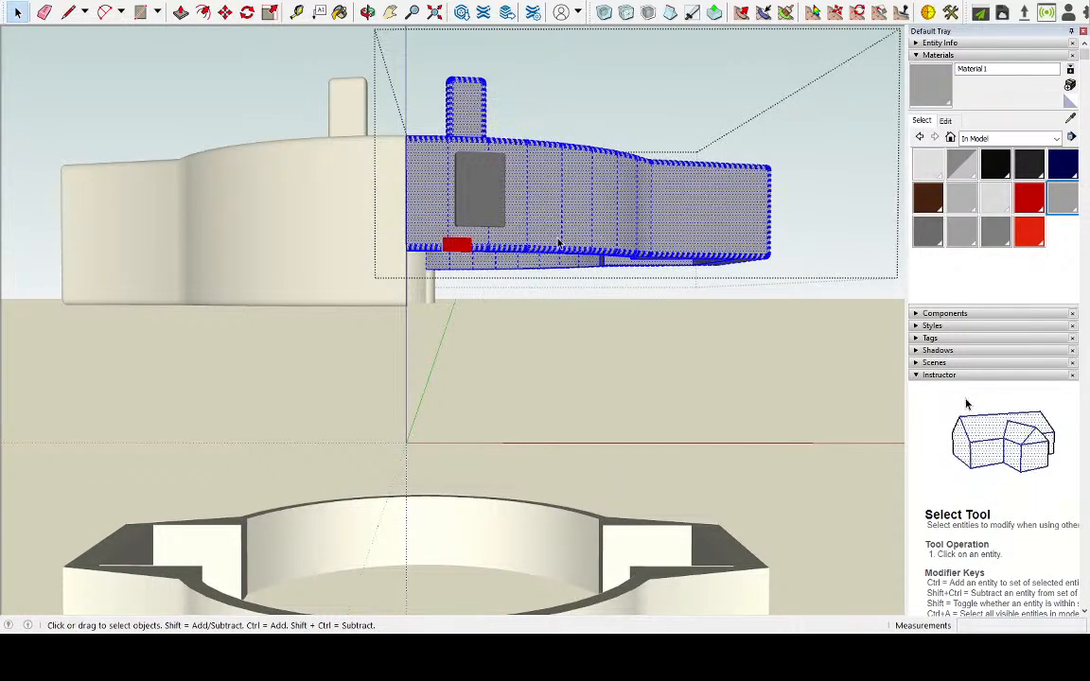
left_click(270, 11)
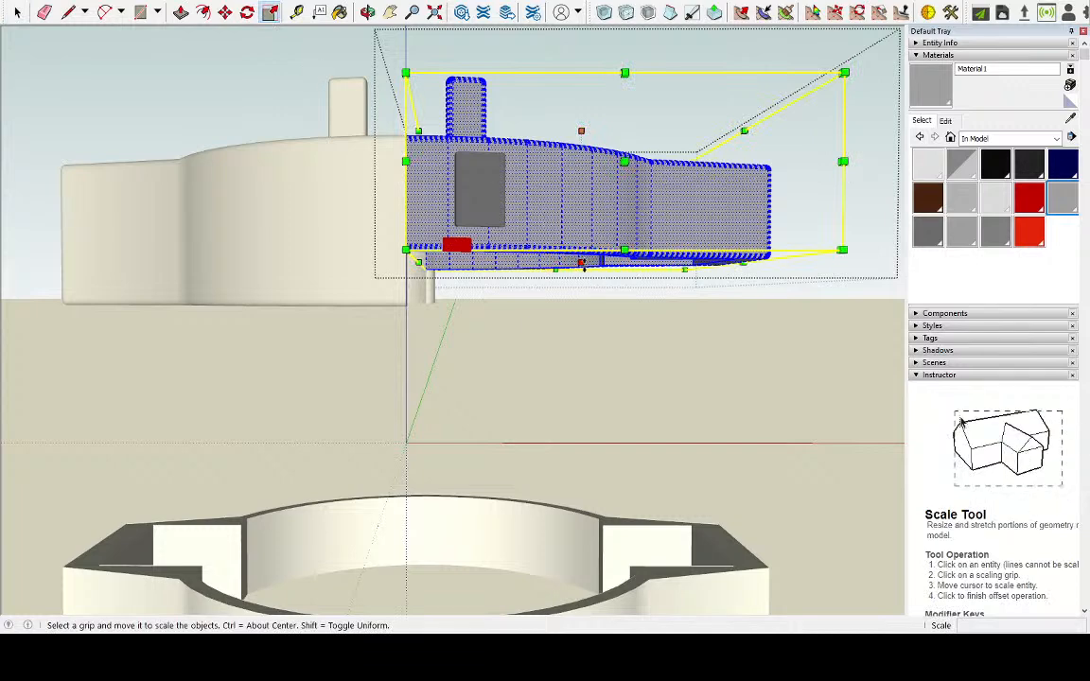
left_click_drag(581, 263, 583, 314)
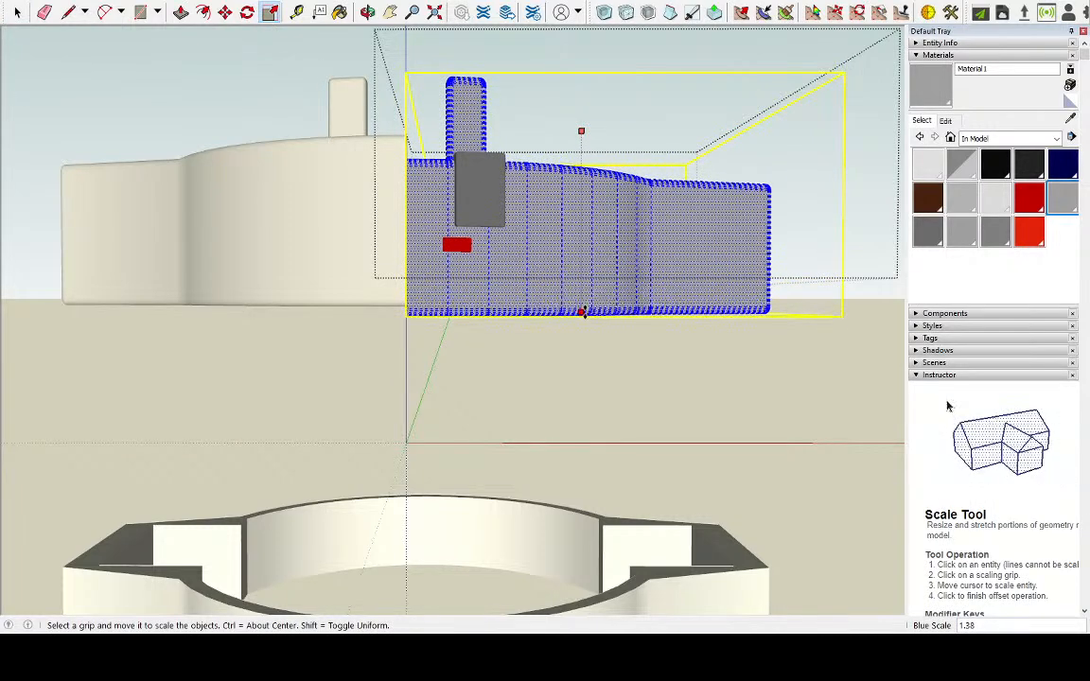
key("Escape")
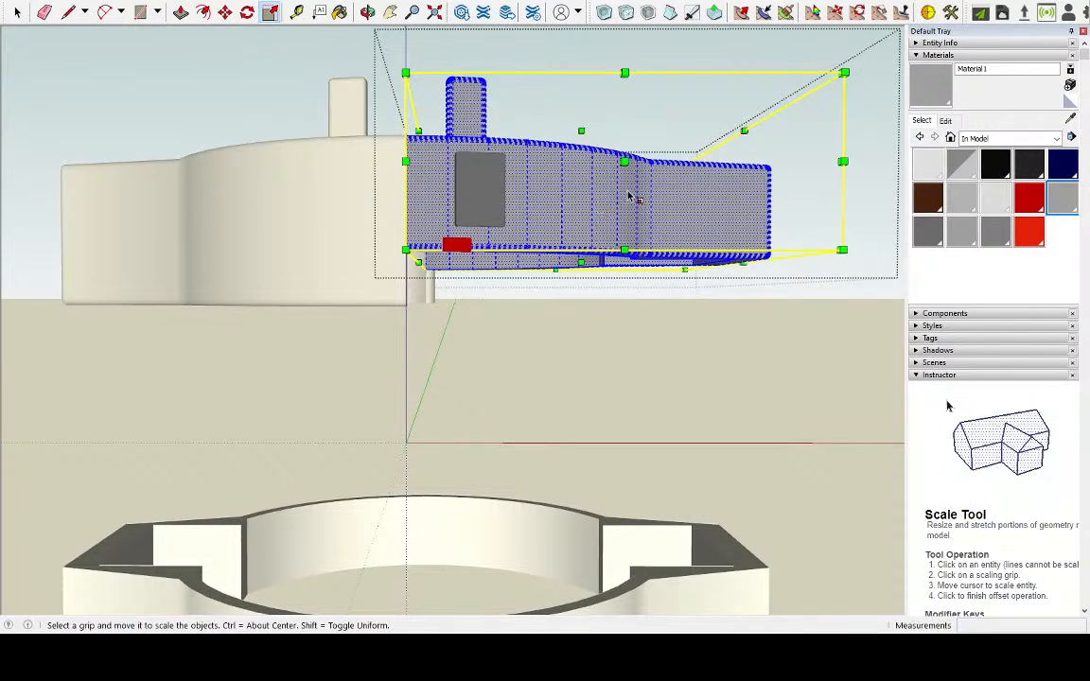
mouse_move(596, 279)
middle_mouse_down()
mouse_move(608, 212)
mouse_move(613, 272)
middle_mouse_up()
left_click_drag(581, 263, 582, 318)
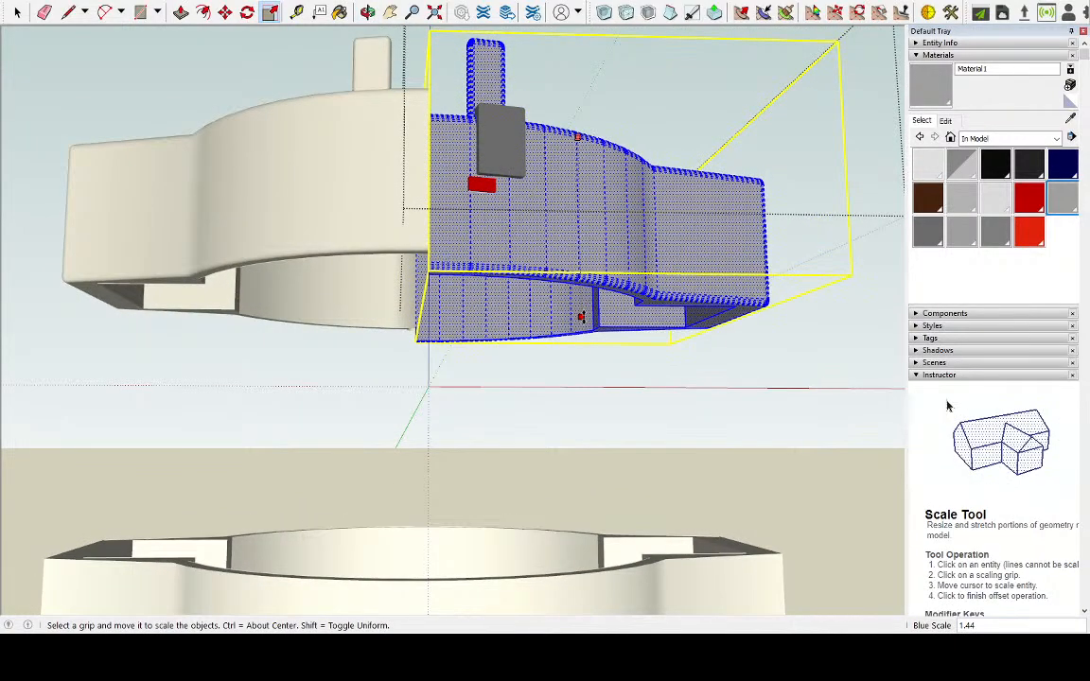
key("Escape")
Select the ring body and red block without the tab and dark block, scale them downwards to 1.50 times their height, and close the group
key("space")
middle_click_drag(139, 98, 375, 307)
left_click_drag(821, 254, 371, 315)
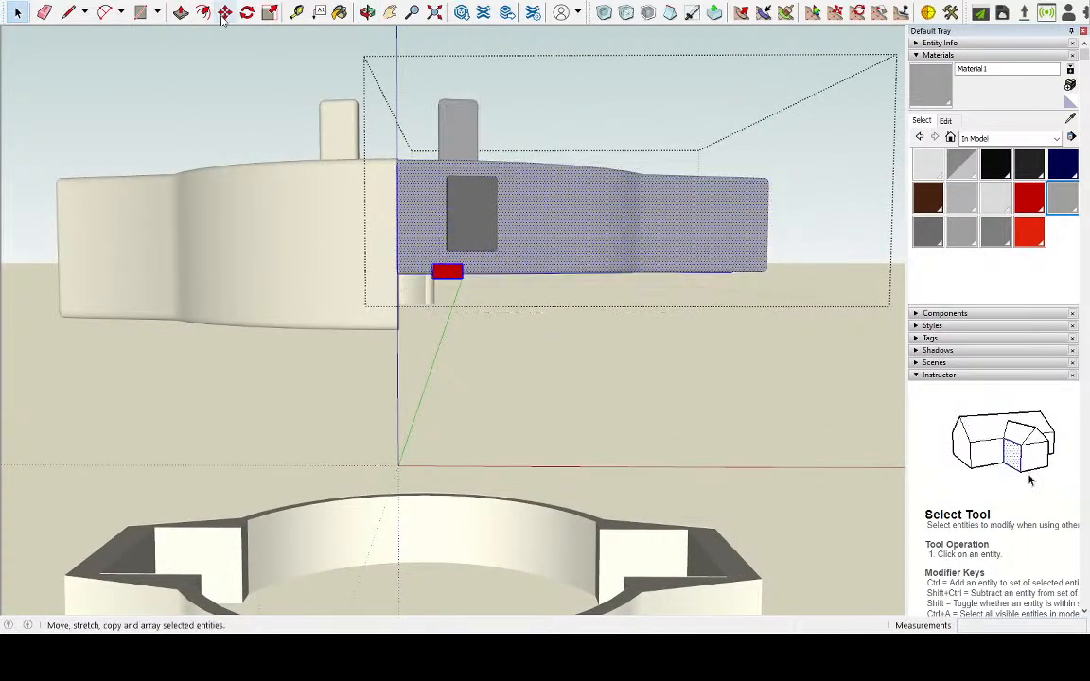
left_click(270, 12)
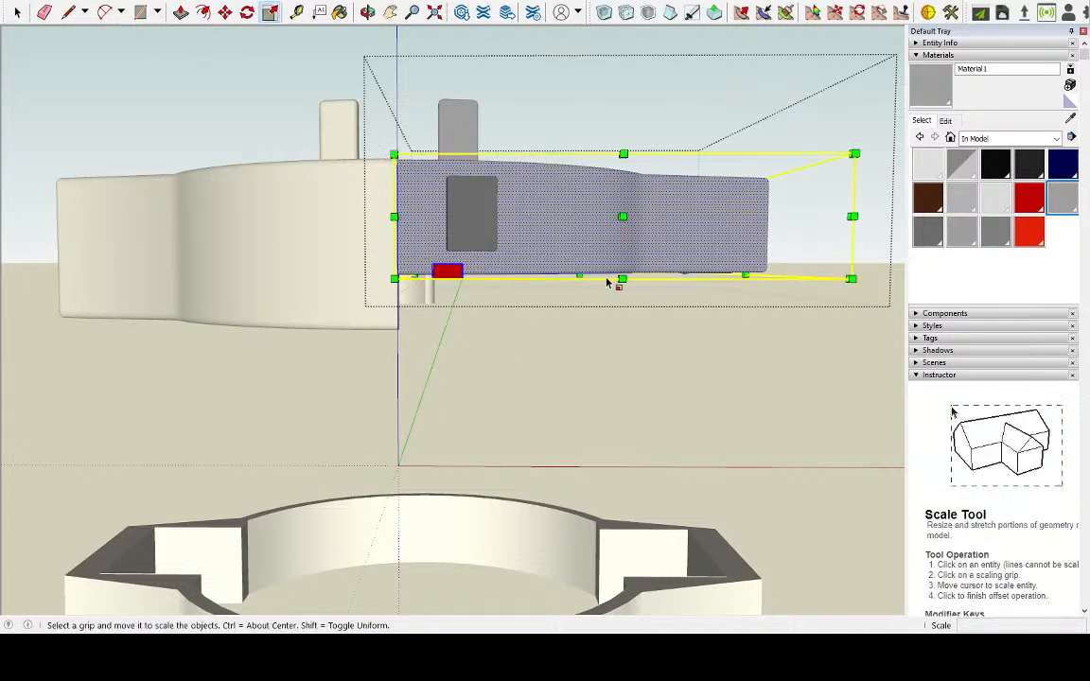
left_click(578, 276)
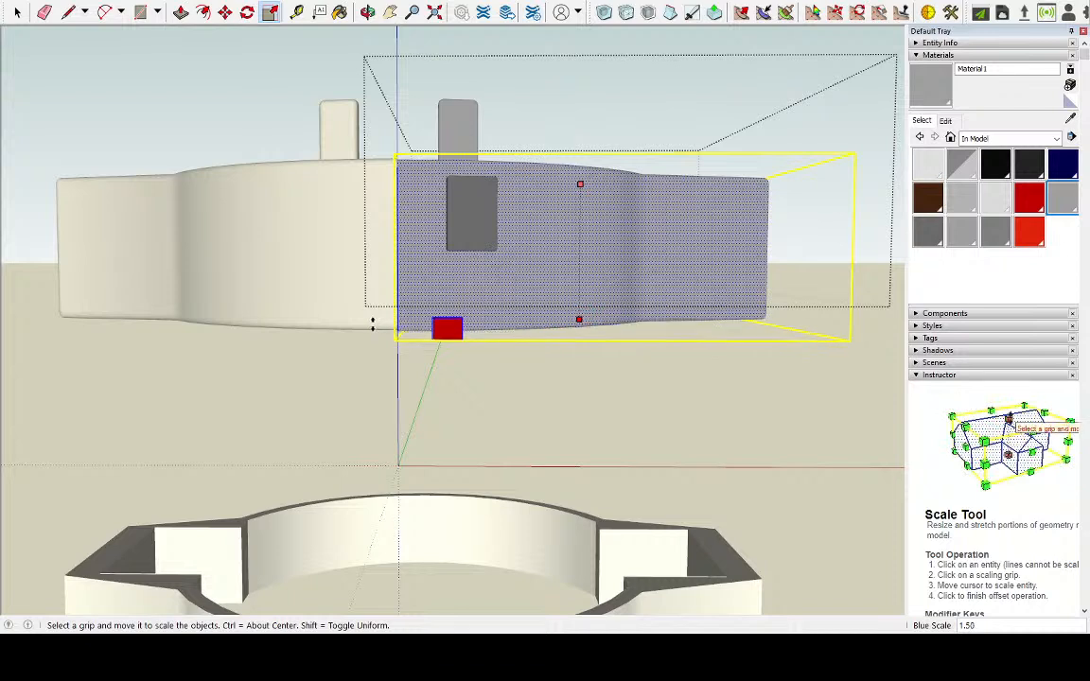
left_click(371, 329)
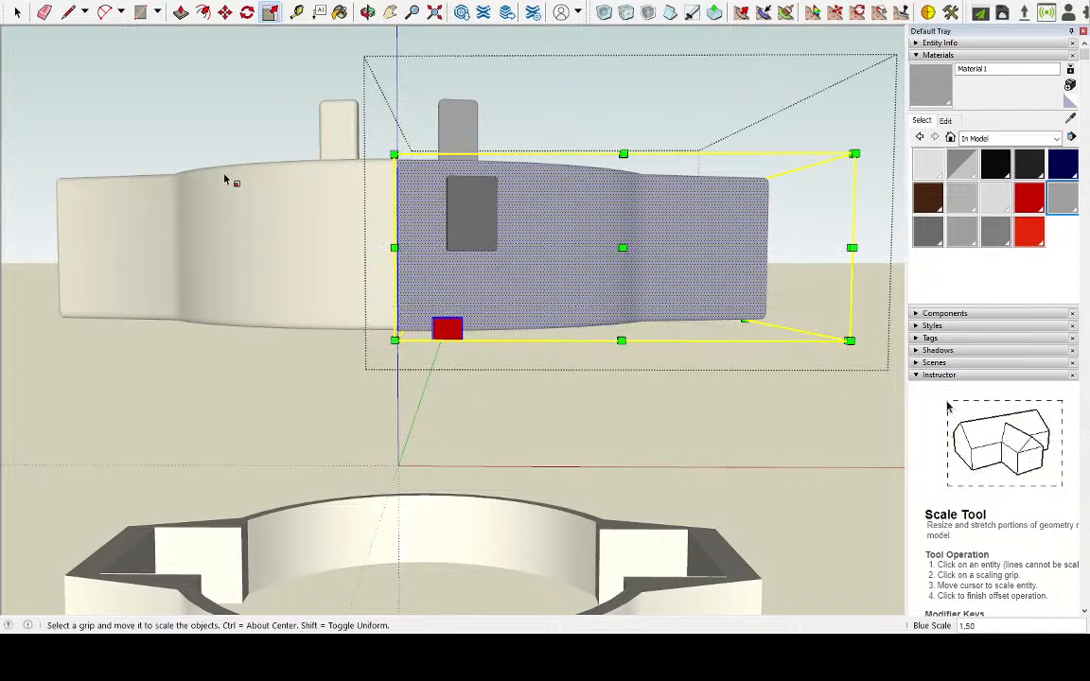
left_click(17, 11)
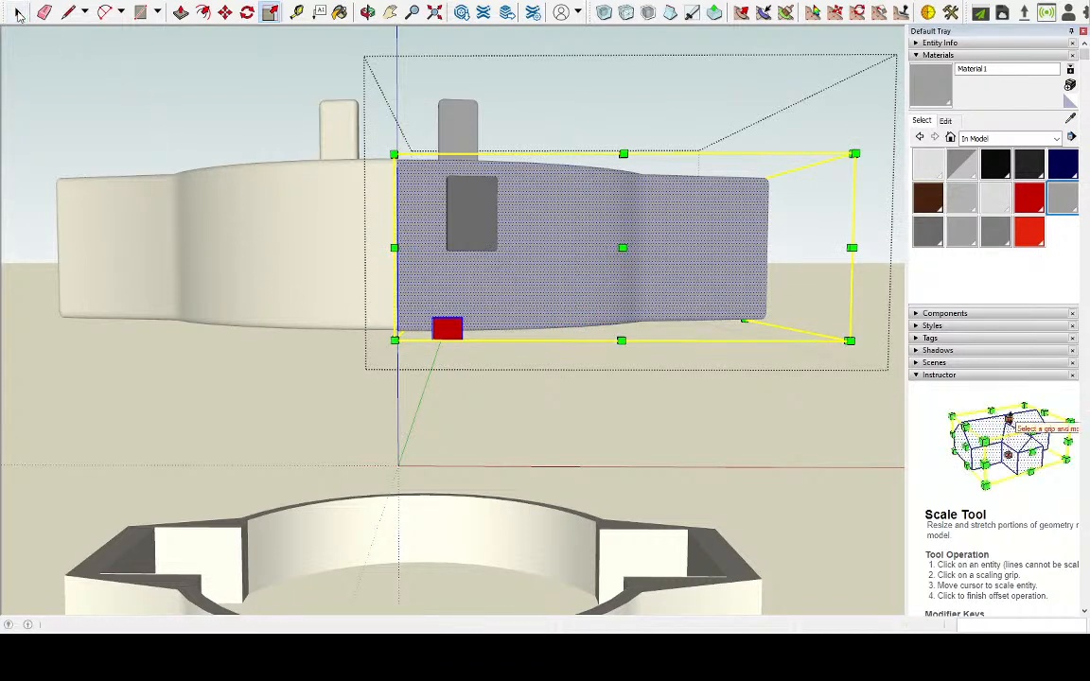
left_click(238, 99)
middle_click_drag(238, 99, 314, 163)
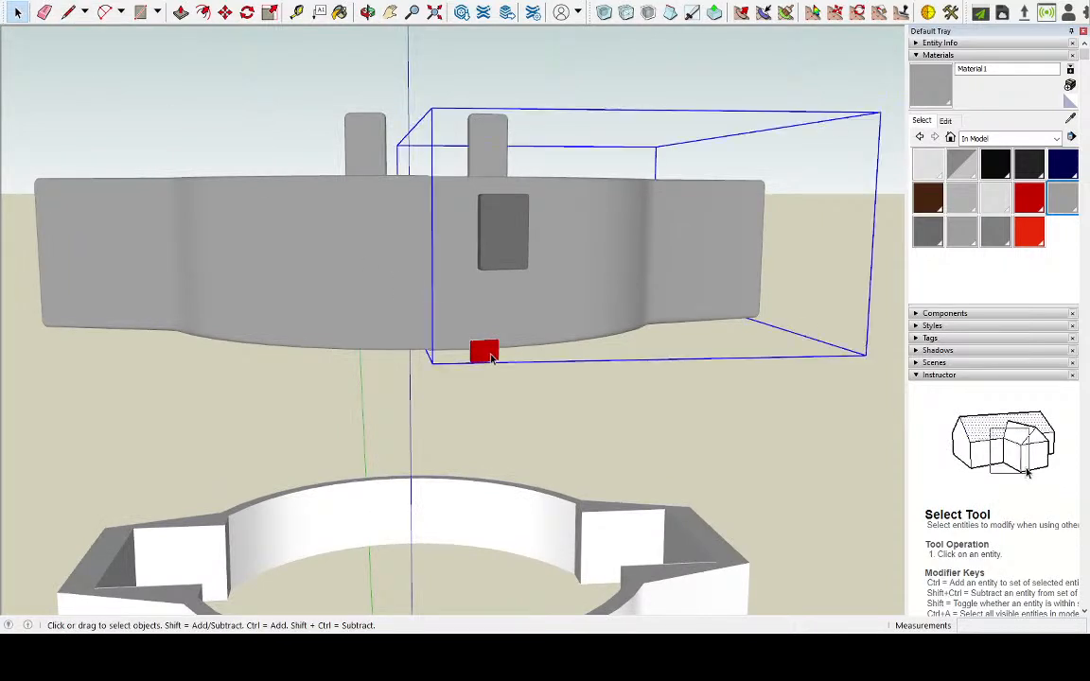
Open the ring half with the dark block and place a copy of the red block about 1.4 cm above the original
double_click(494, 353)
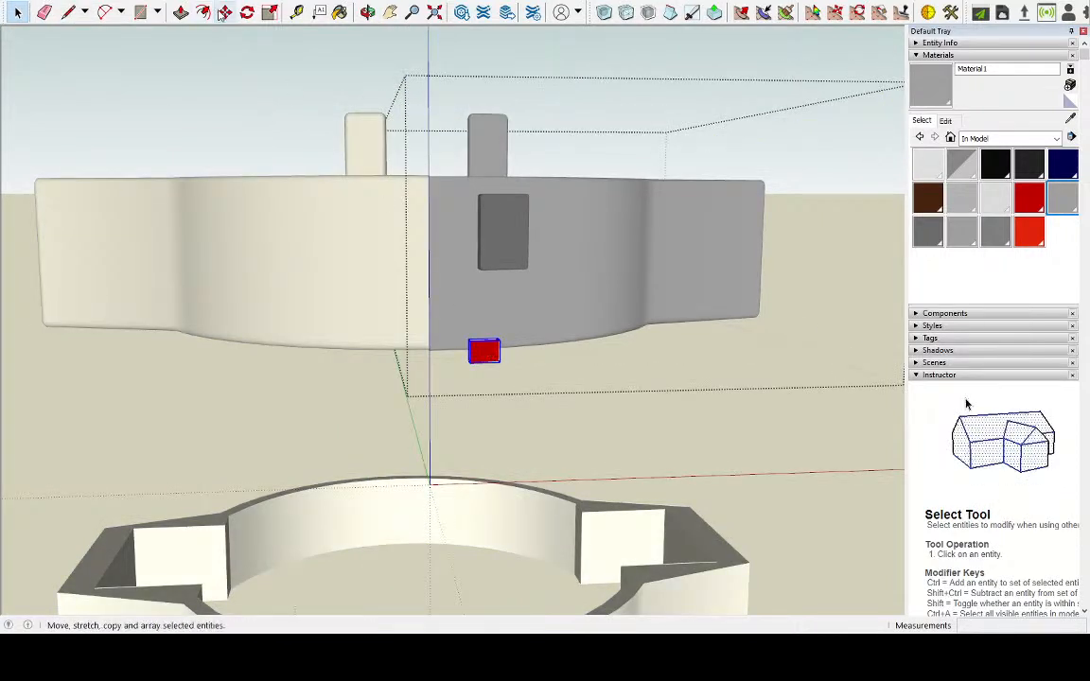
left_click(224, 12)
key("ctrl")
left_click(483, 352)
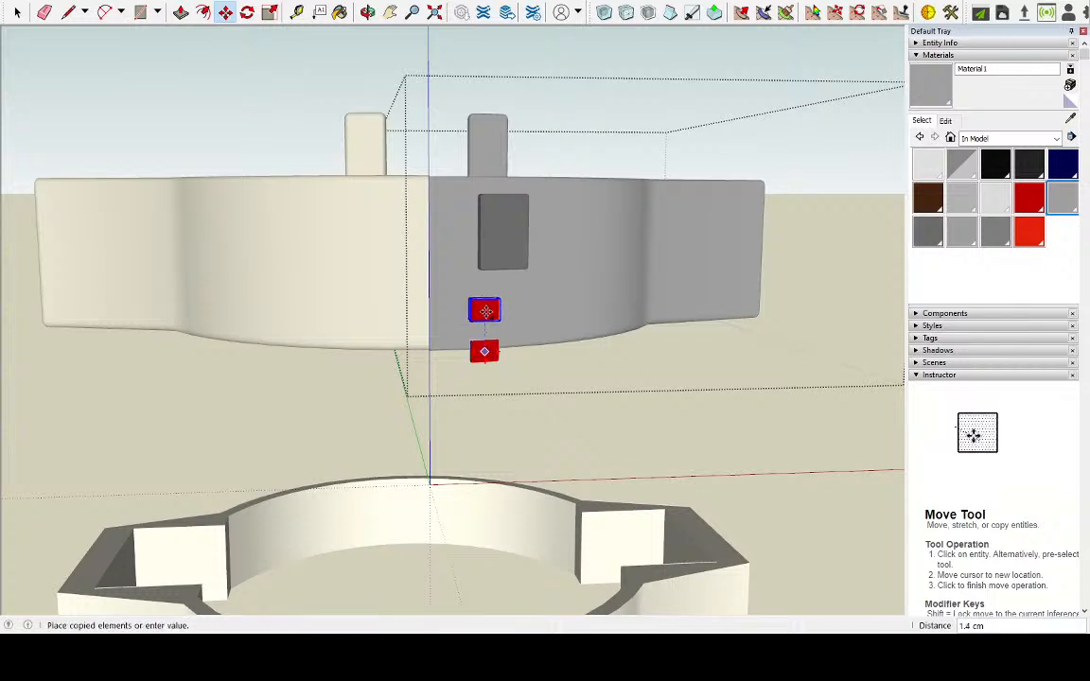
left_click(485, 315)
Create a new bright blue material and try to paint the upper red block with it
left_click(1038, 201)
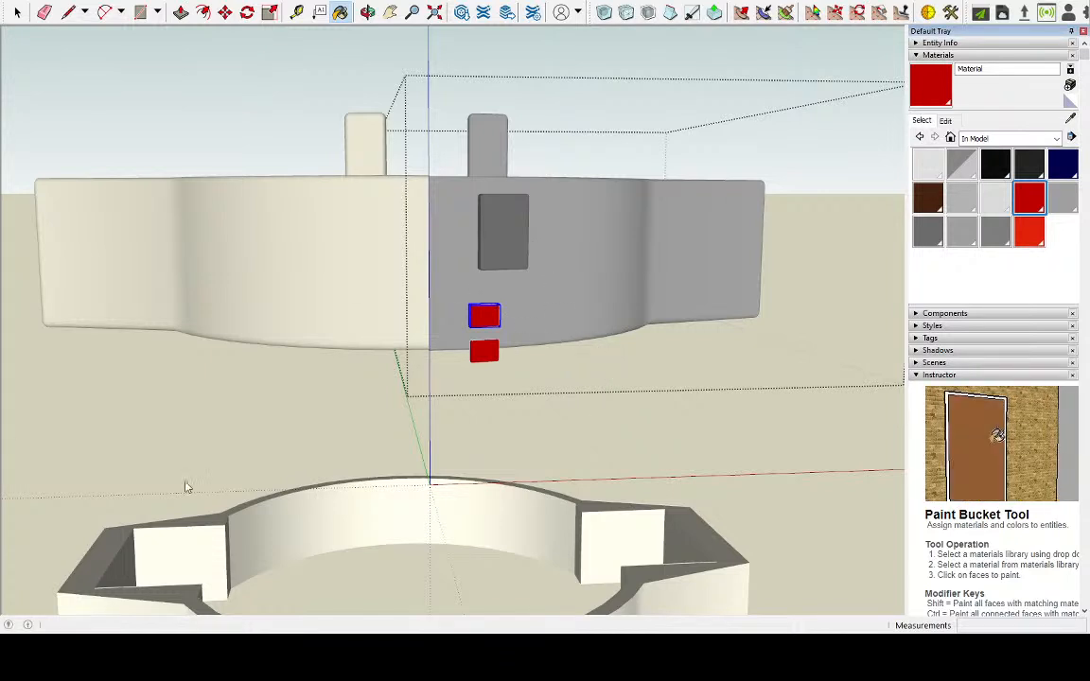
left_click(523, 441)
left_click(484, 316)
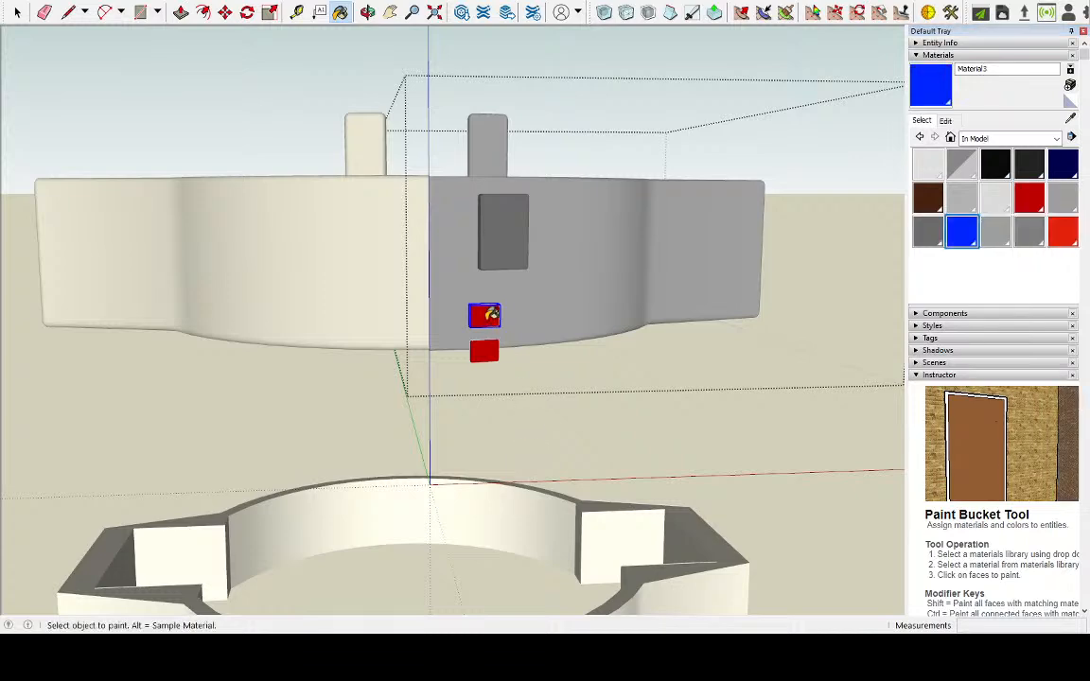
Open the upper red block, select all its geometry and paint it bright blue
scroll(507, 337, "up", 4)
scroll(476, 302, "up", 3)
key("space")
double_click(433, 272)
left_click(436, 280)
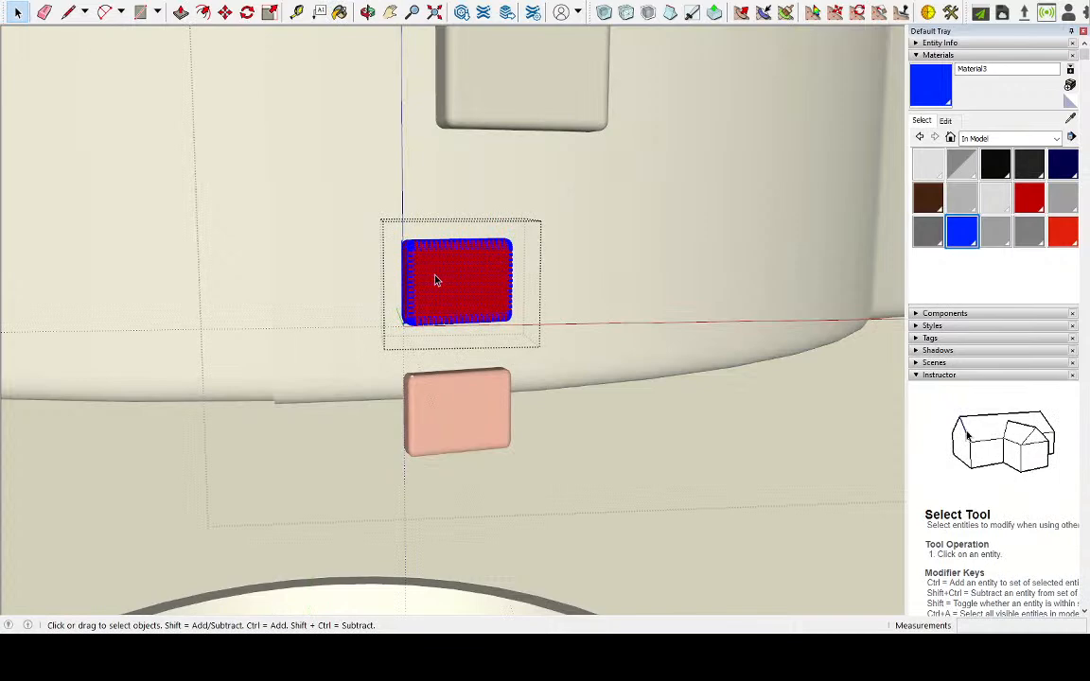
left_click(180, 12)
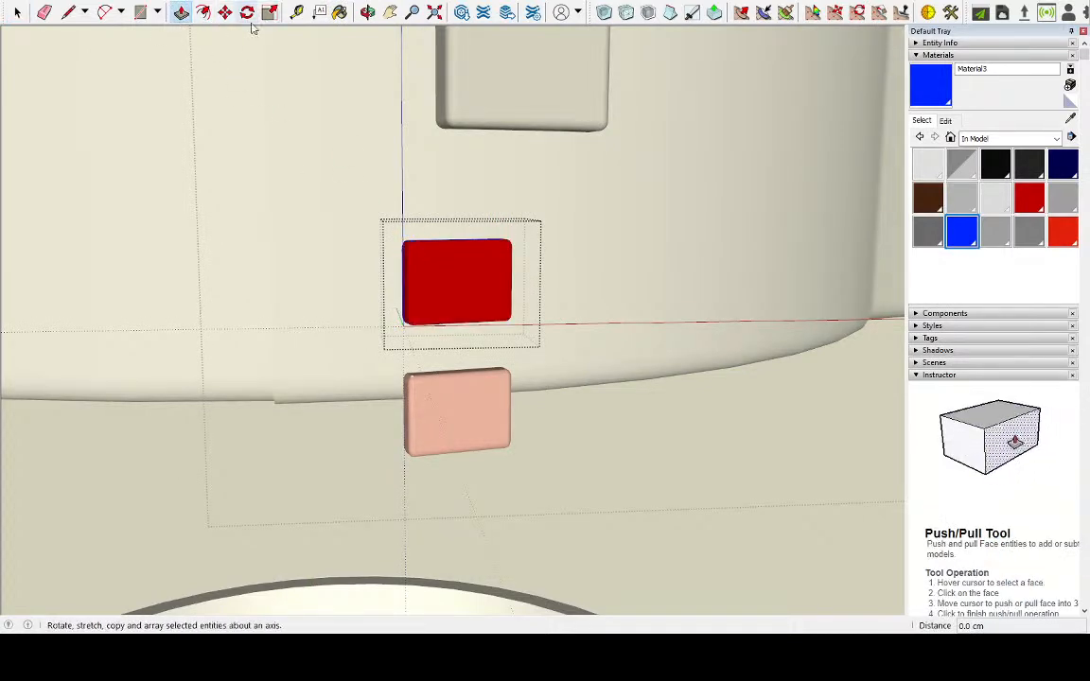
left_click(340, 11)
left_click(463, 275)
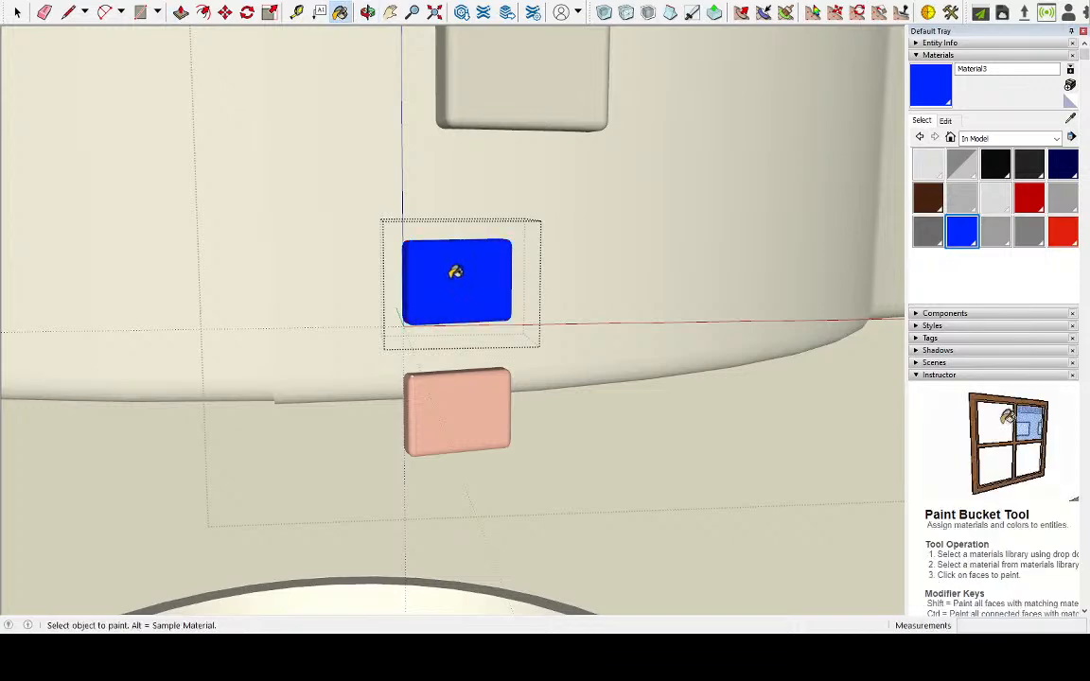
Close the open blue block and ring half groups to return to the whole model
left_click(17, 13)
left_click(301, 456)
scroll(302, 458, "down", 5)
Examine the grey ring with its blue, red and dark blocks from several sides, along with the white ring and R2-D2 below
middle_click_drag(245, 482, 385, 468)
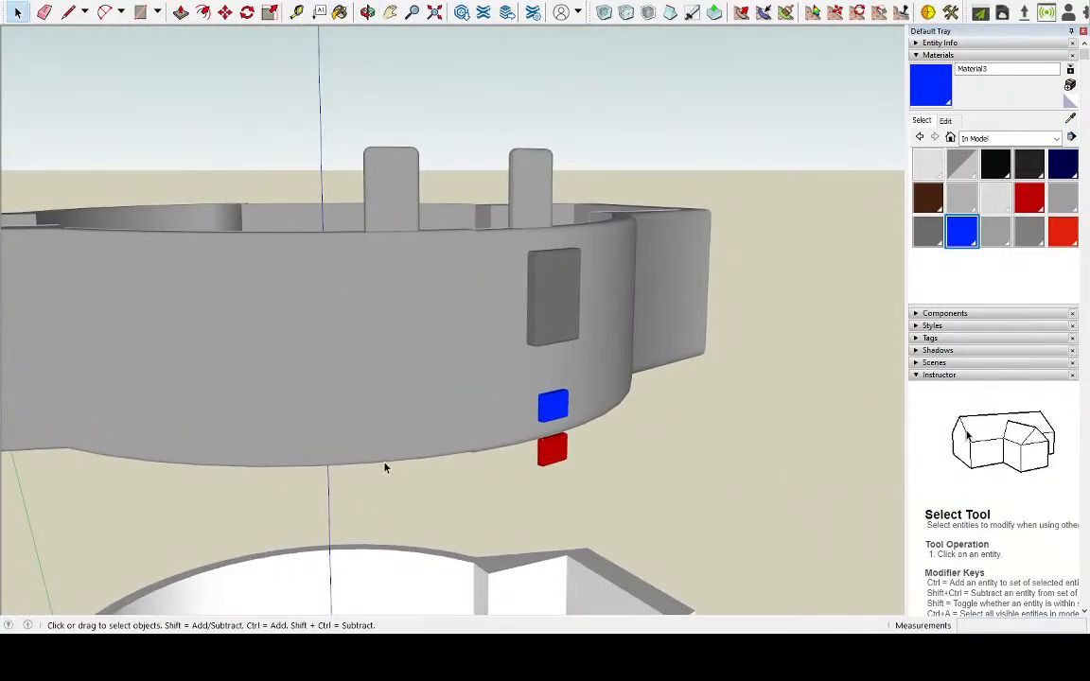
middle_click_drag(554, 320, 357, 384)
scroll(368, 402, "down", 3)
middle_click_drag(591, 222, 247, 285)
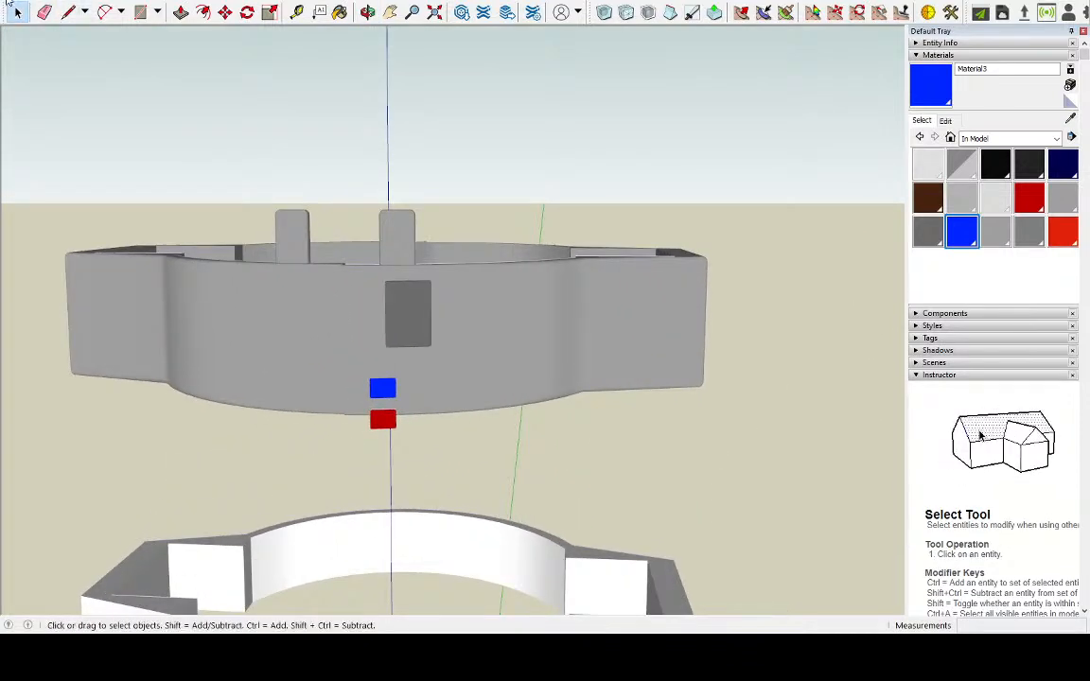
left_click(39, 59)
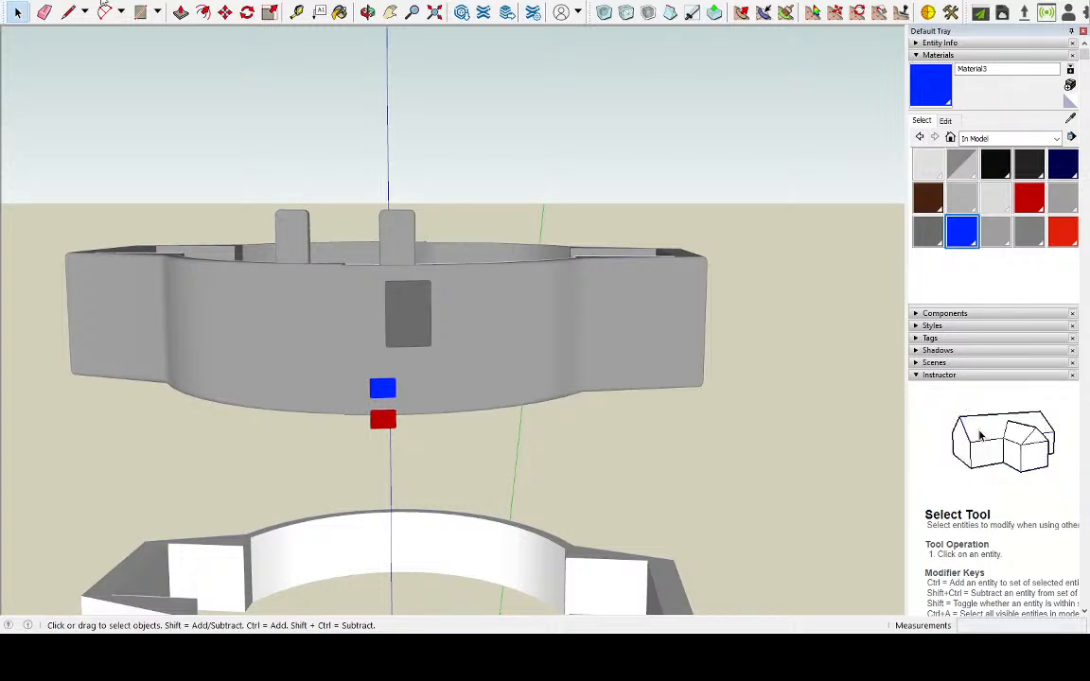
middle_click_drag(403, 406, 487, 433)
left_click_drag(647, 271, 466, 370)
key("space")
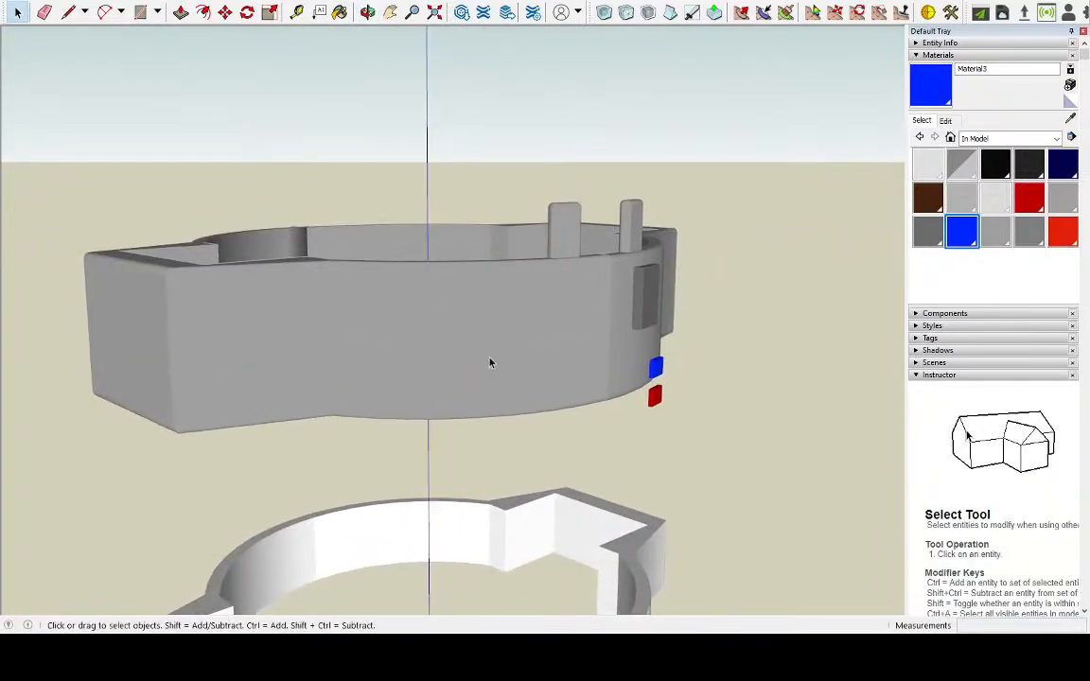
middle_click_drag(428, 311, 442, 370)
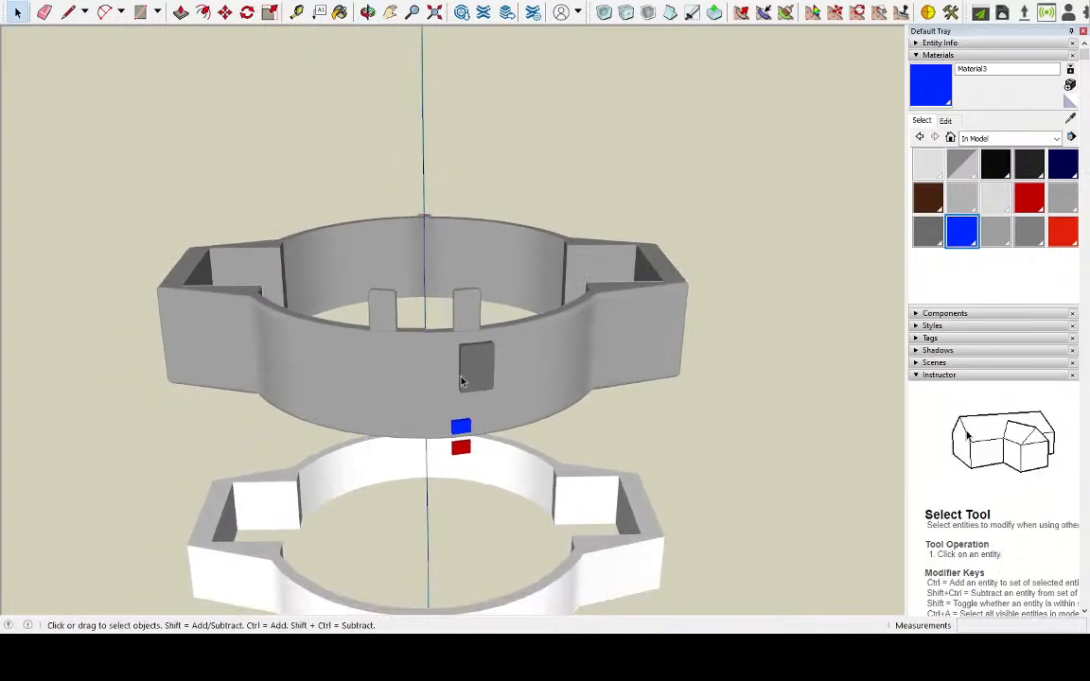
scroll(491, 387, "down", 2)
scroll(489, 407, "up", 3)
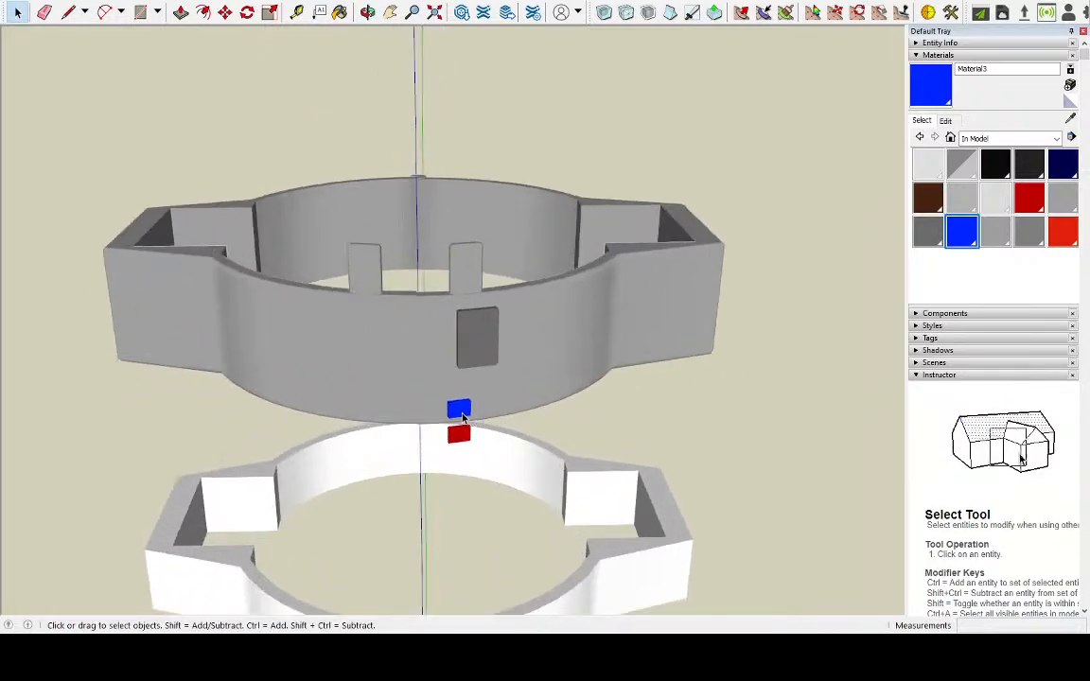
middle_click_drag(463, 412, 440, 298)
scroll(435, 322, "down", 2)
scroll(428, 368, "up", 4)
middle_click_drag(436, 339, 475, 408)
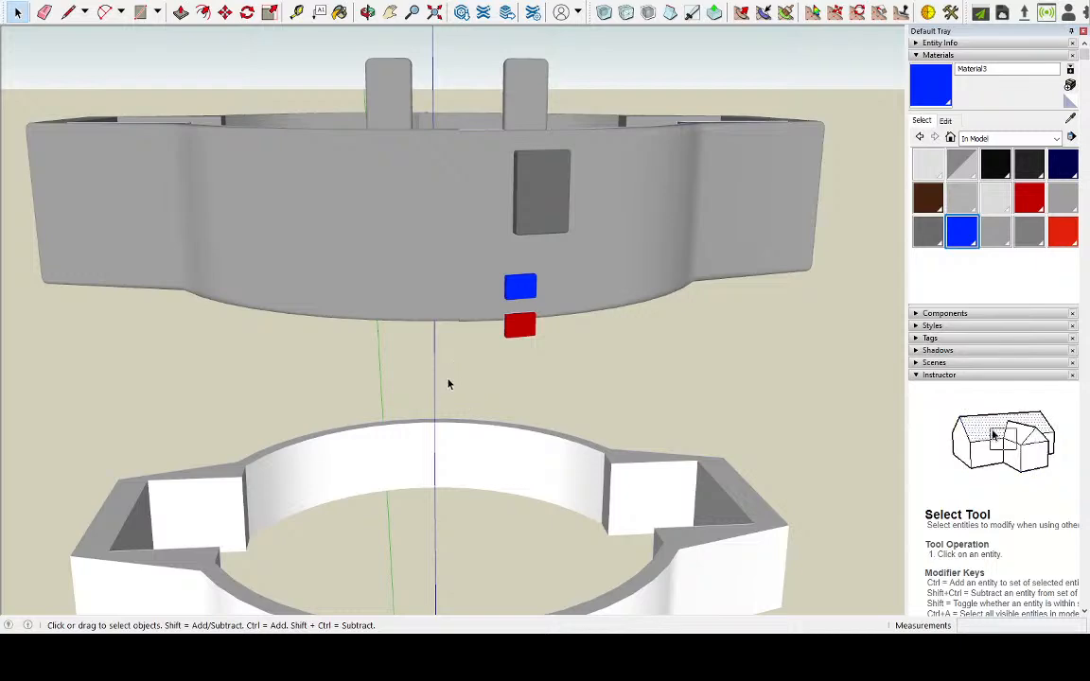
middle_click_drag(610, 389, 400, 136)
scroll(552, 248, "down", 5)
middle_click_drag(616, 299, 503, 345)
scroll(503, 345, "up", 3)
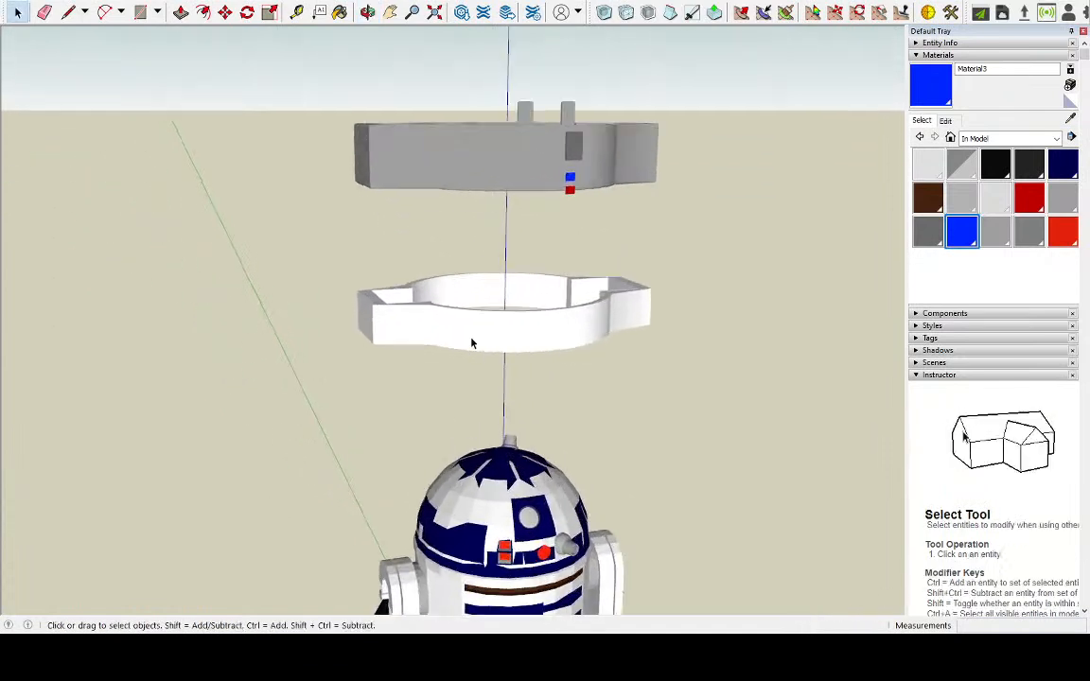